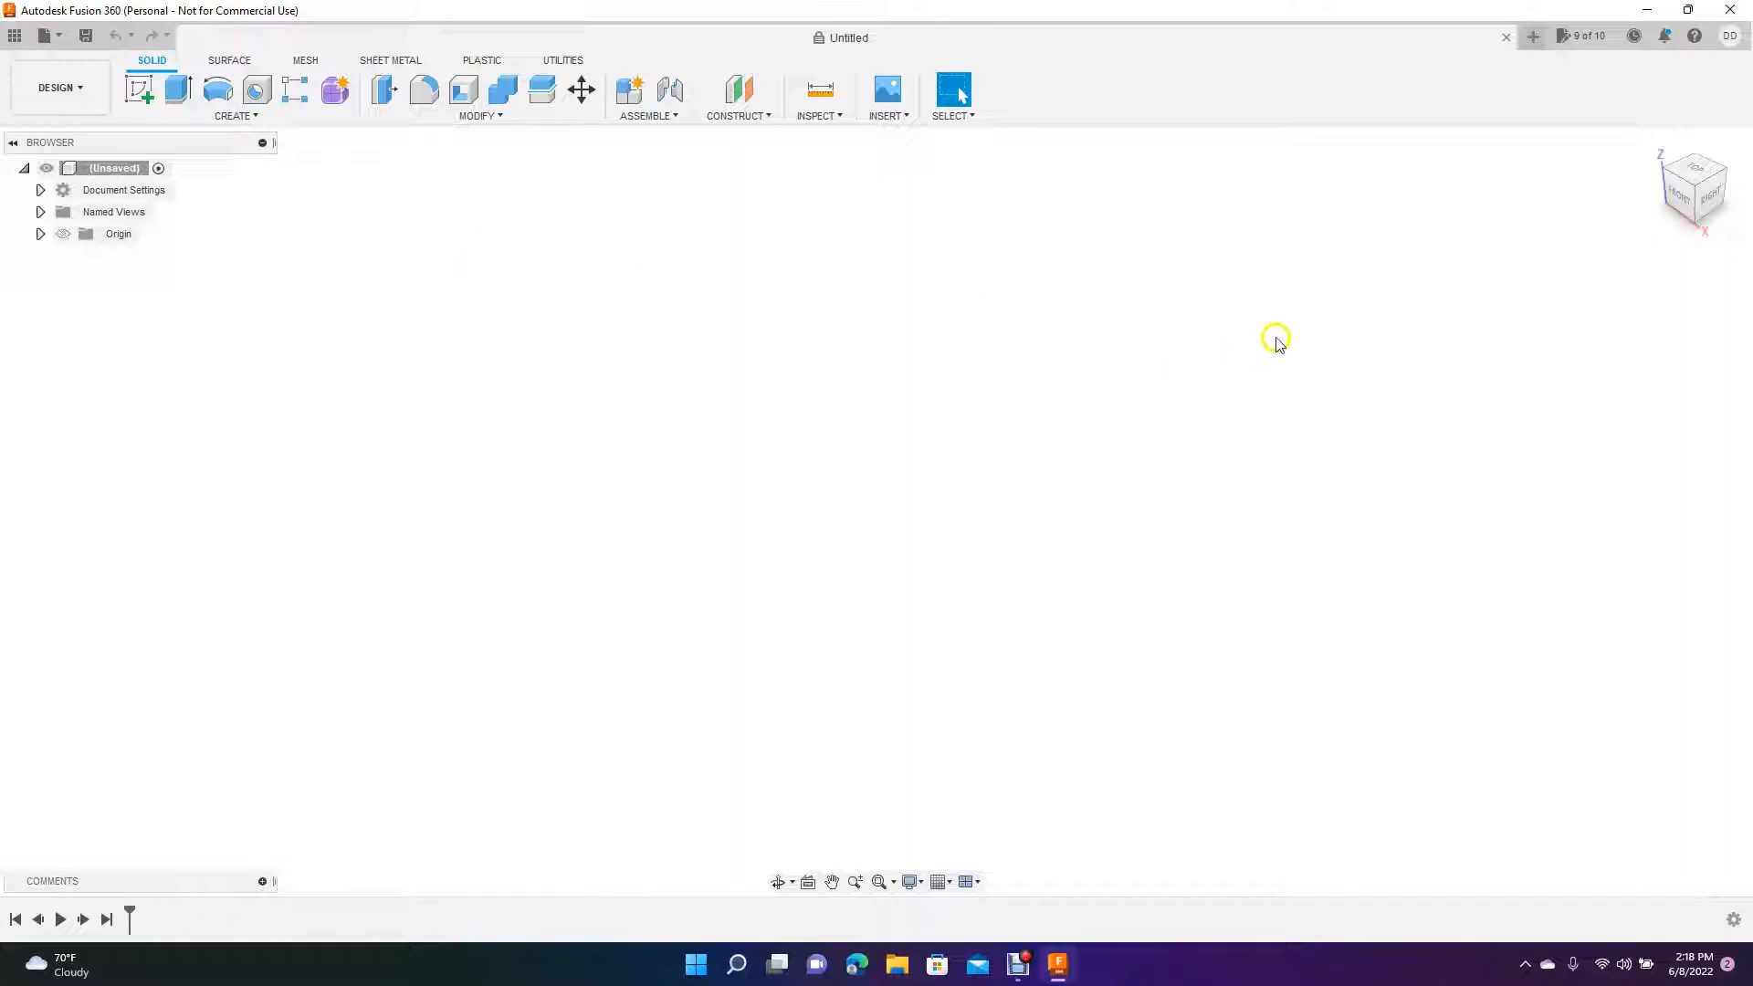
- Orient the view to the top and start a new sketch on the XY plane
{"action": "left_click", "coordinate": [1695, 168]}
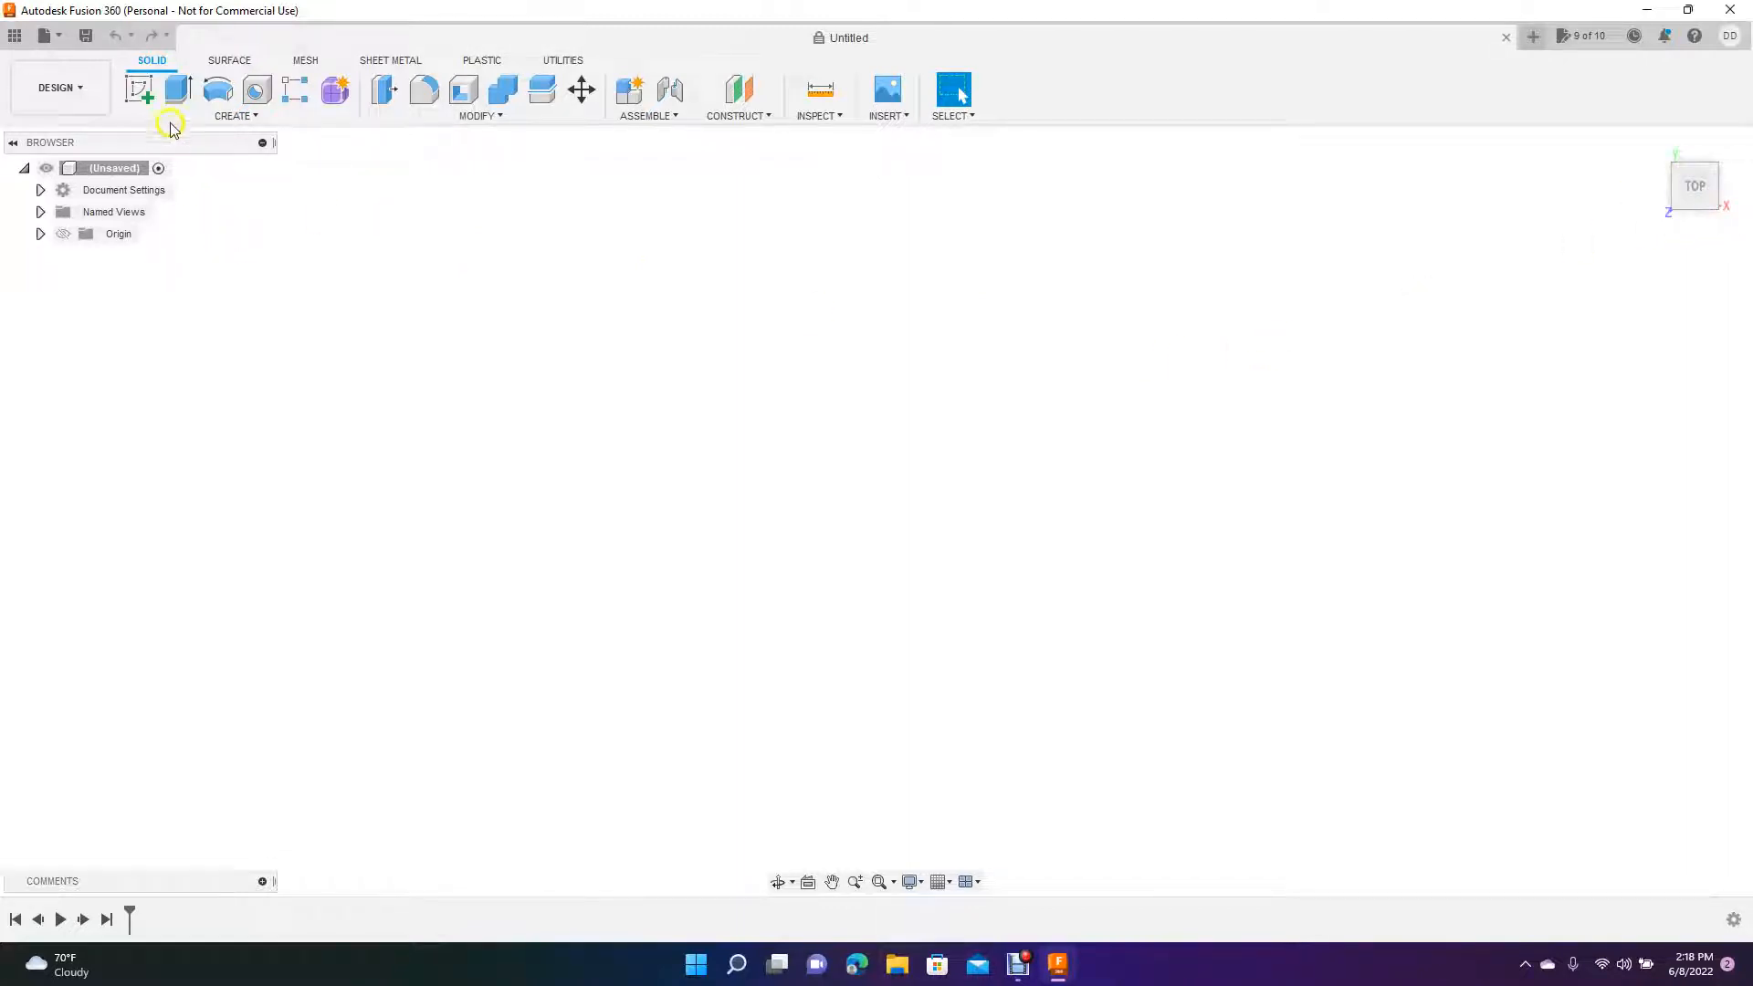
{"action": "left_click", "coordinate": [141, 94]}
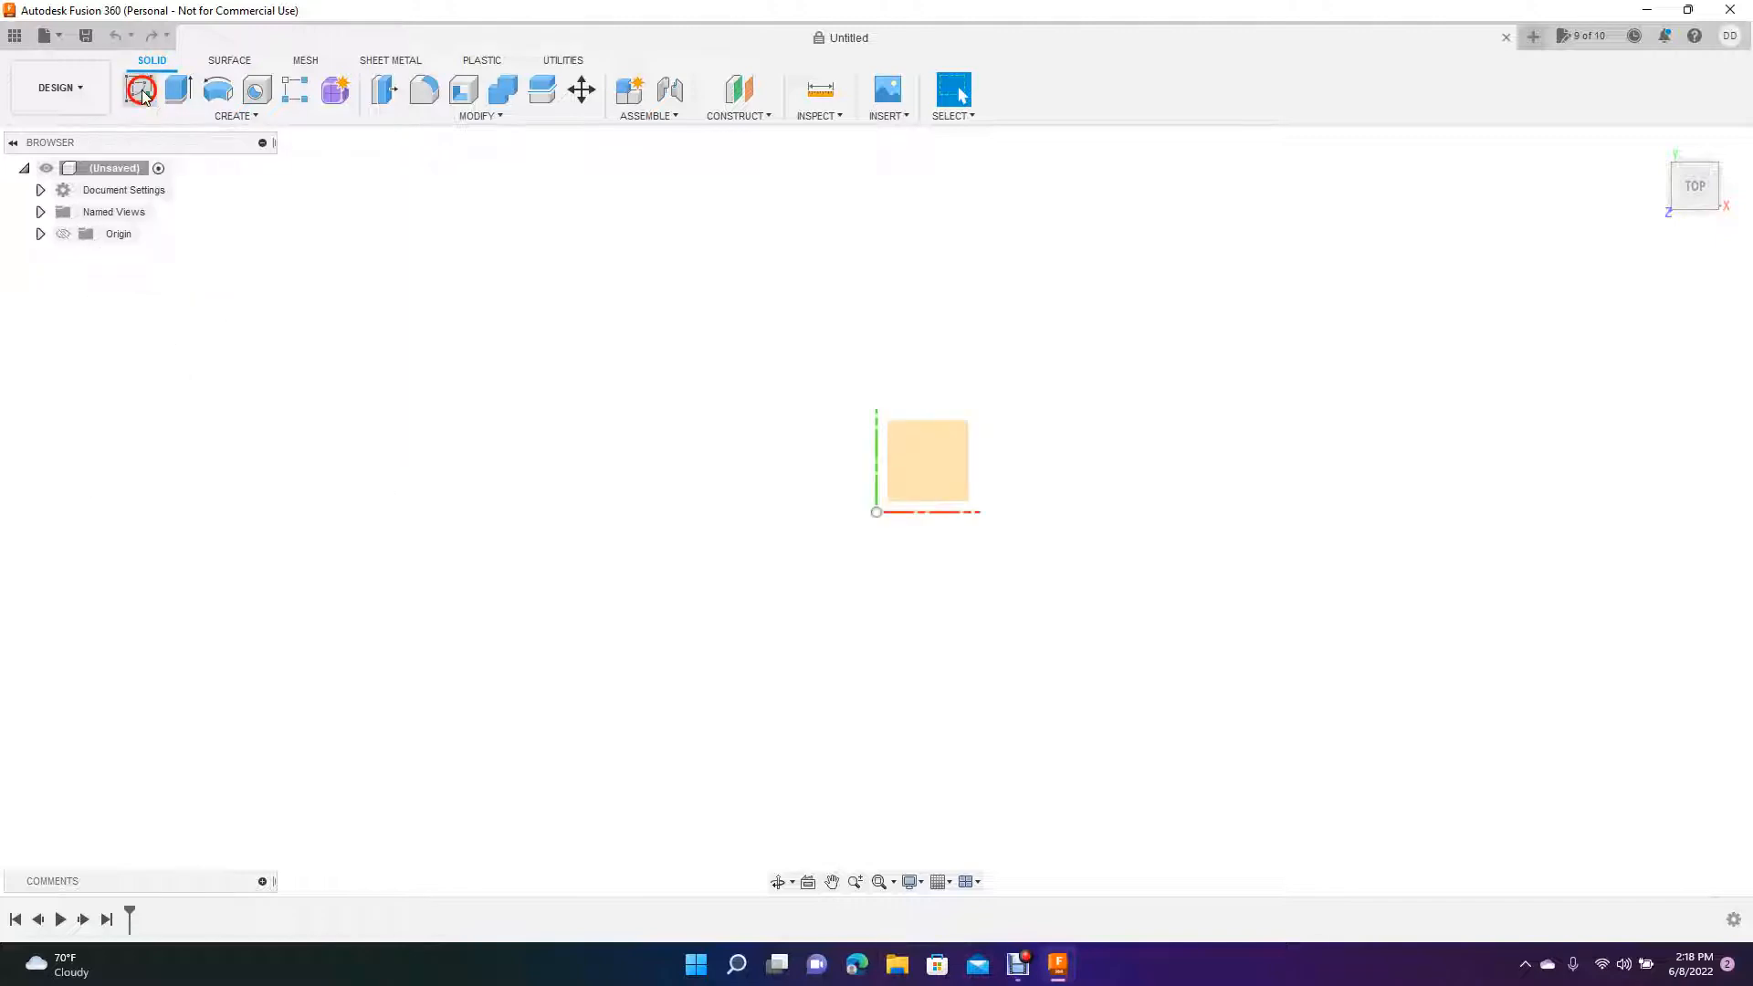
{"action": "left_click", "coordinate": [926, 461]}
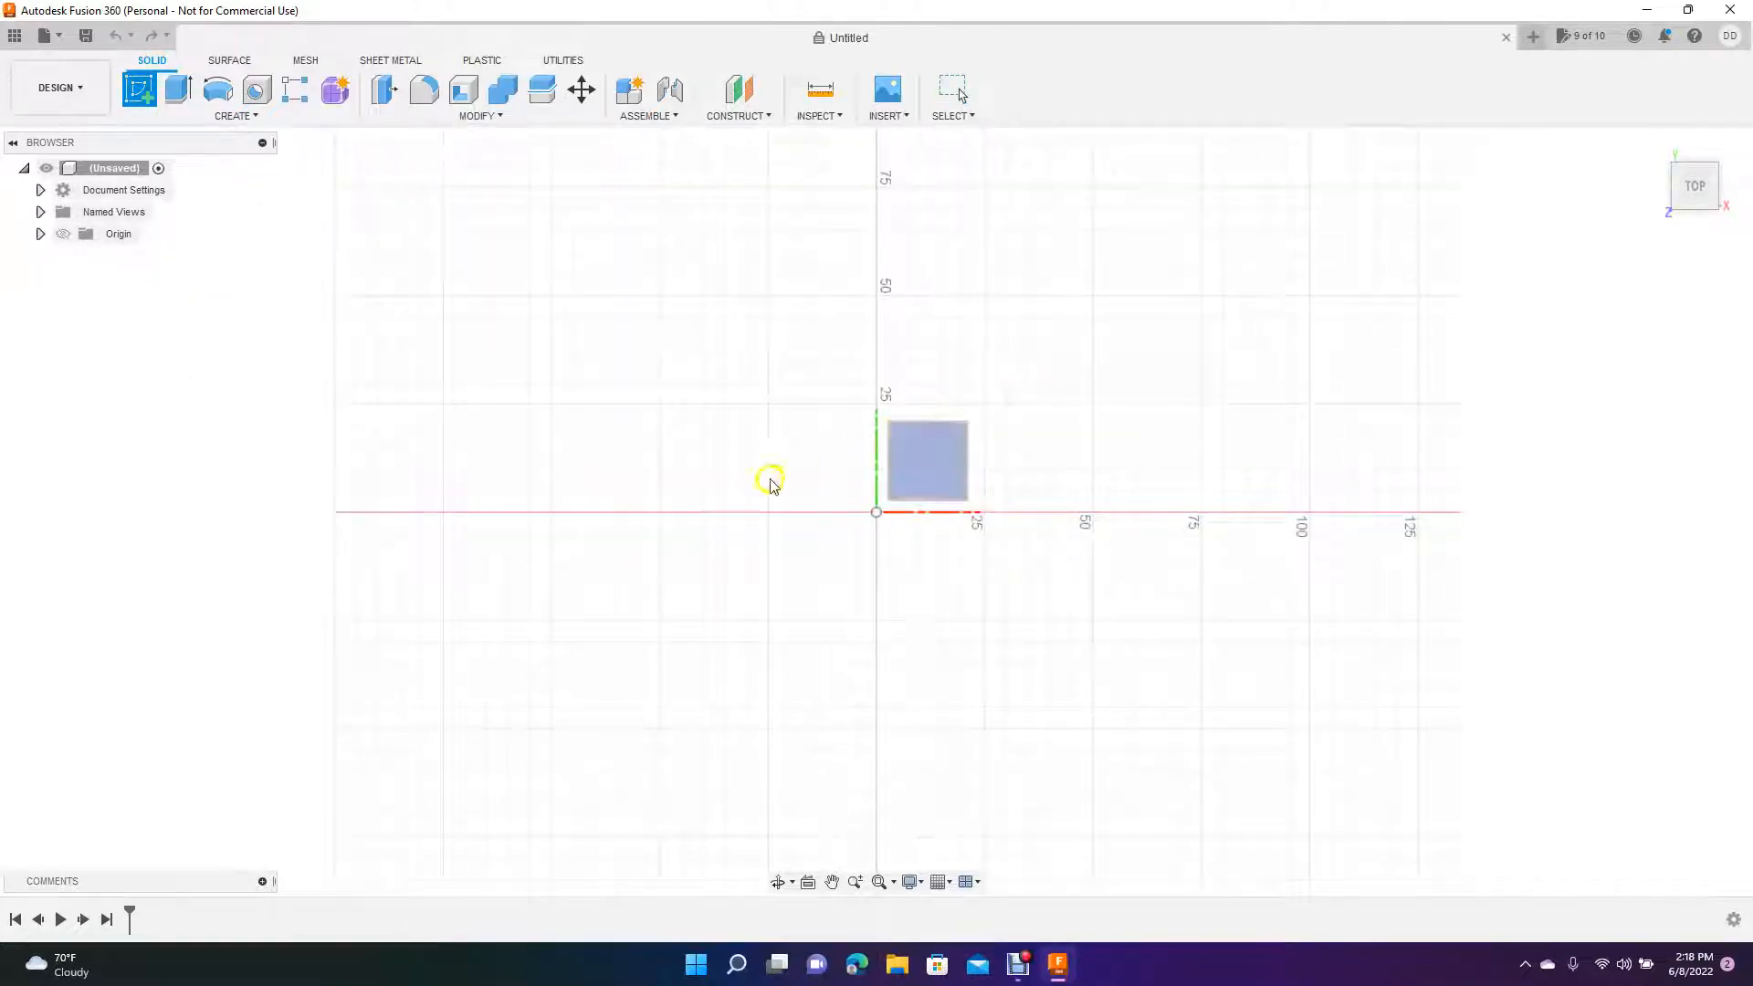
{"action": "left_click", "coordinate": [914, 473]}
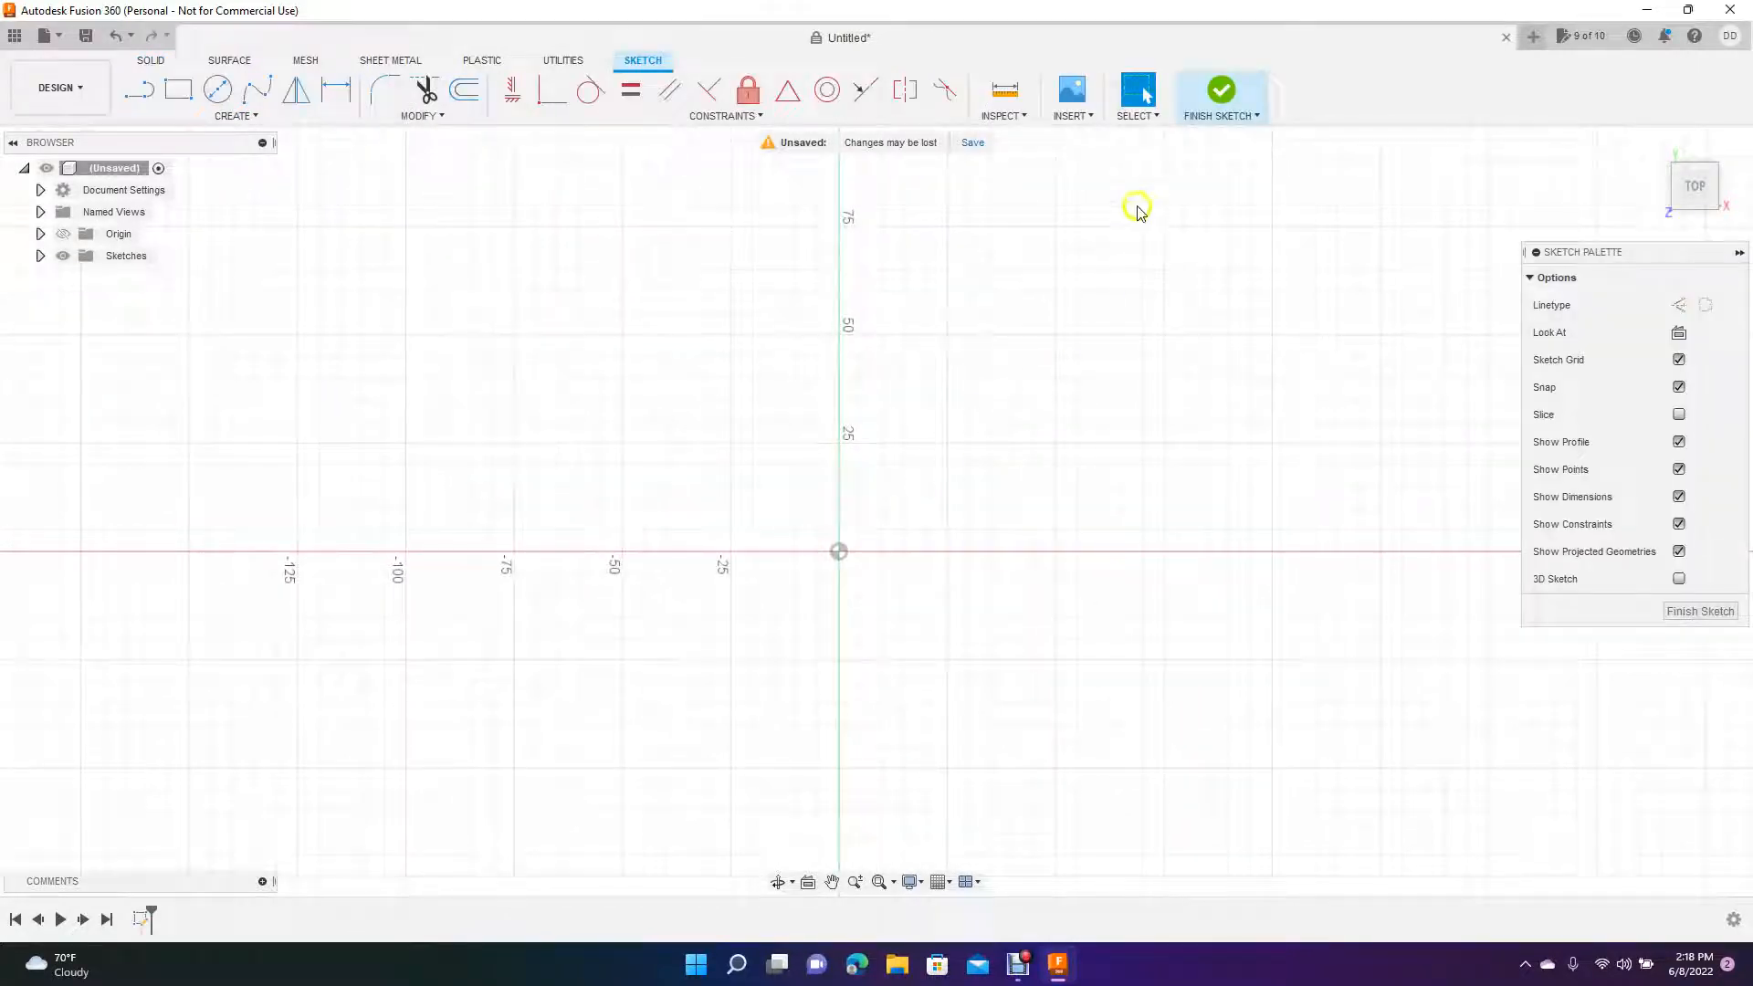
- Insert Untitled.jpg from the Push dagger fusion 360 folder as a canvas on the XY plane, scaled up about 4.96 times
{"action": "left_click", "coordinate": [1074, 92]}
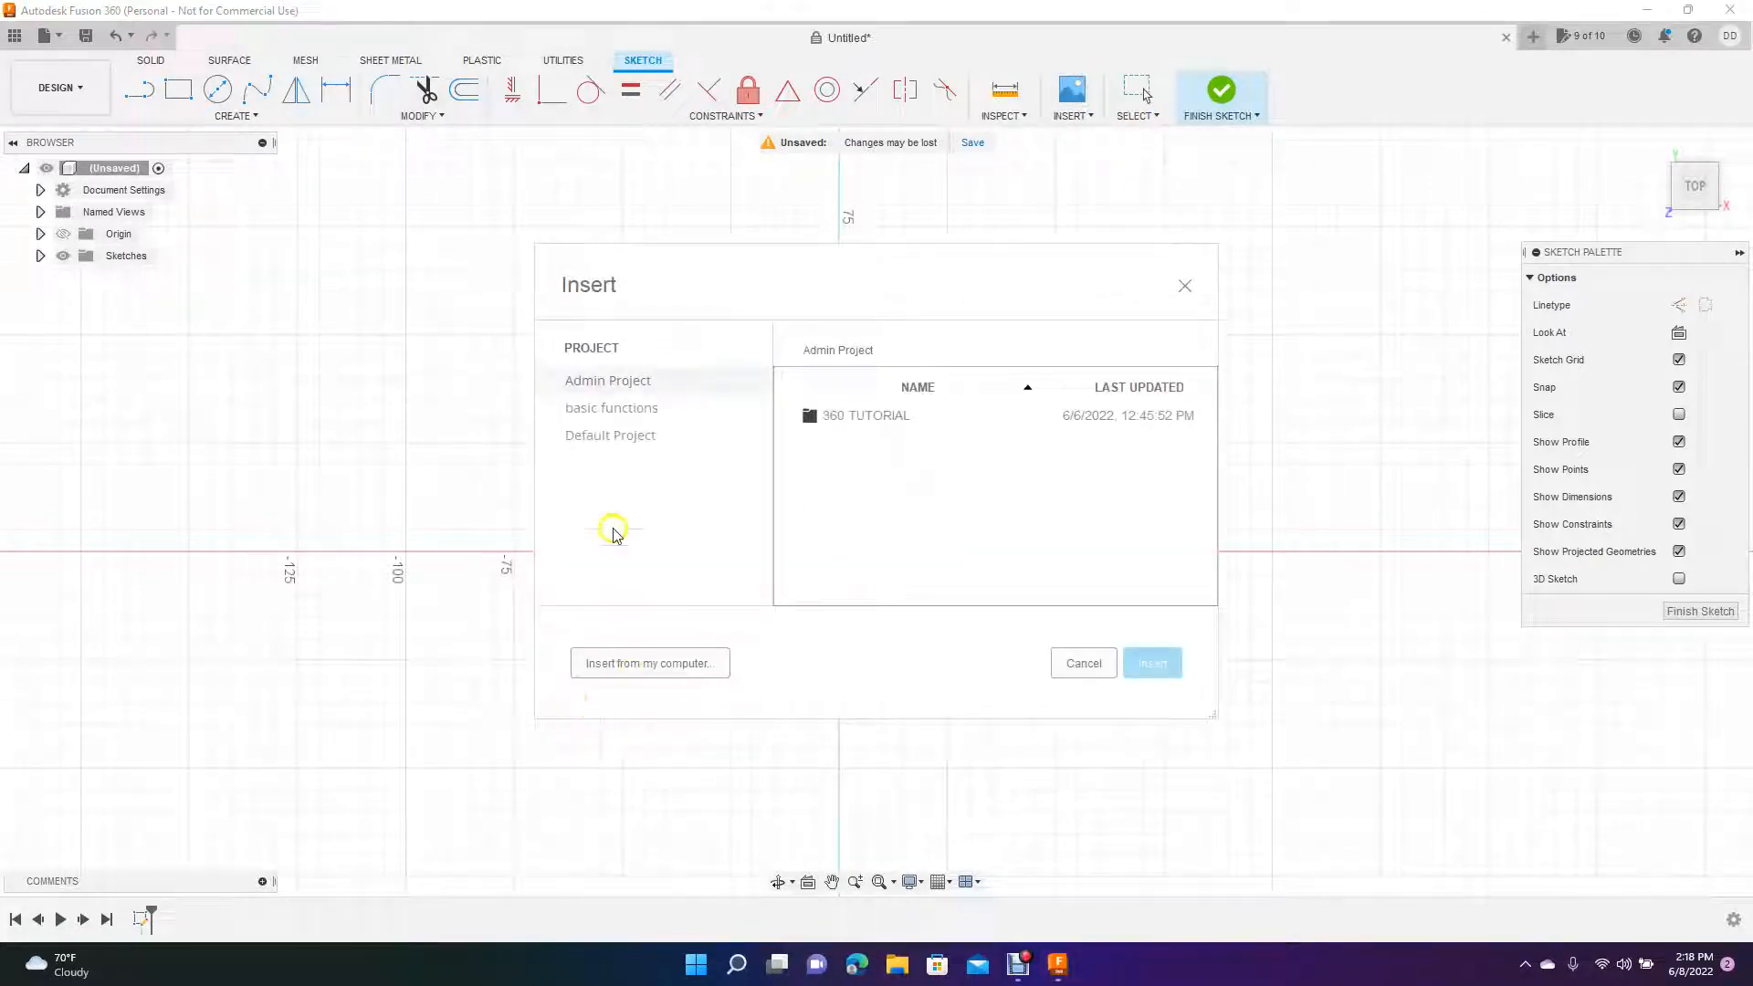
{"action": "left_click", "coordinate": [658, 664]}
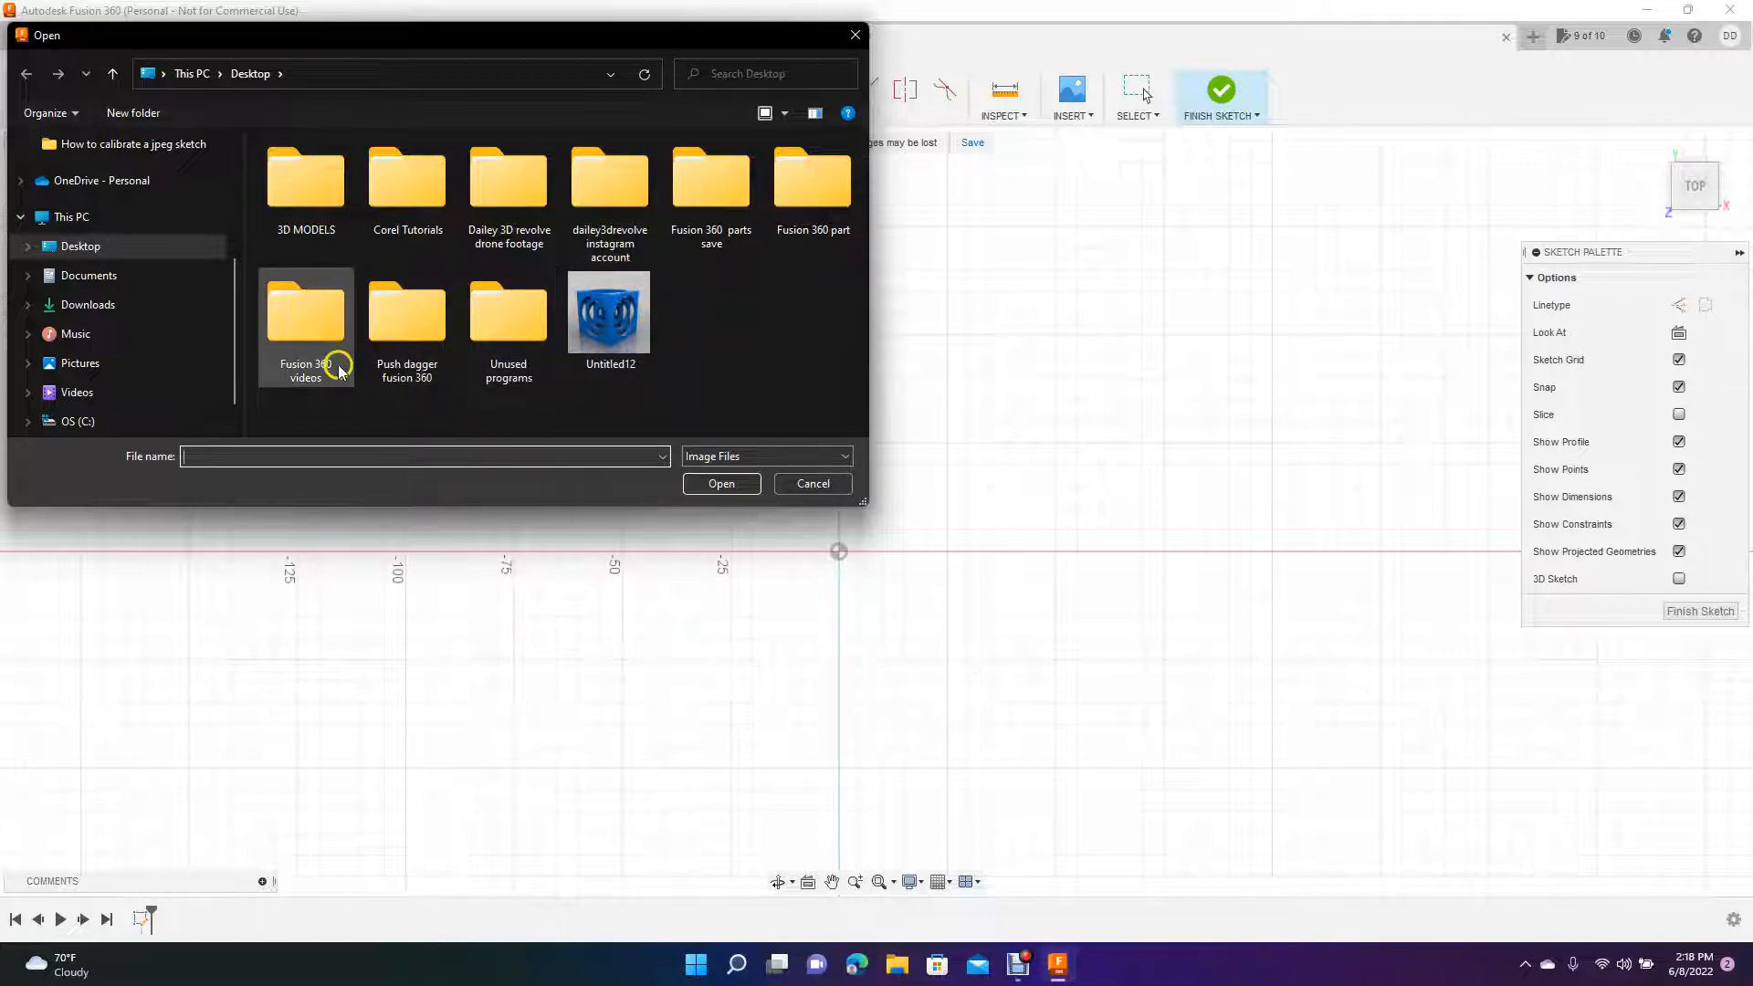
{"action": "double_click", "coordinate": [402, 344]}
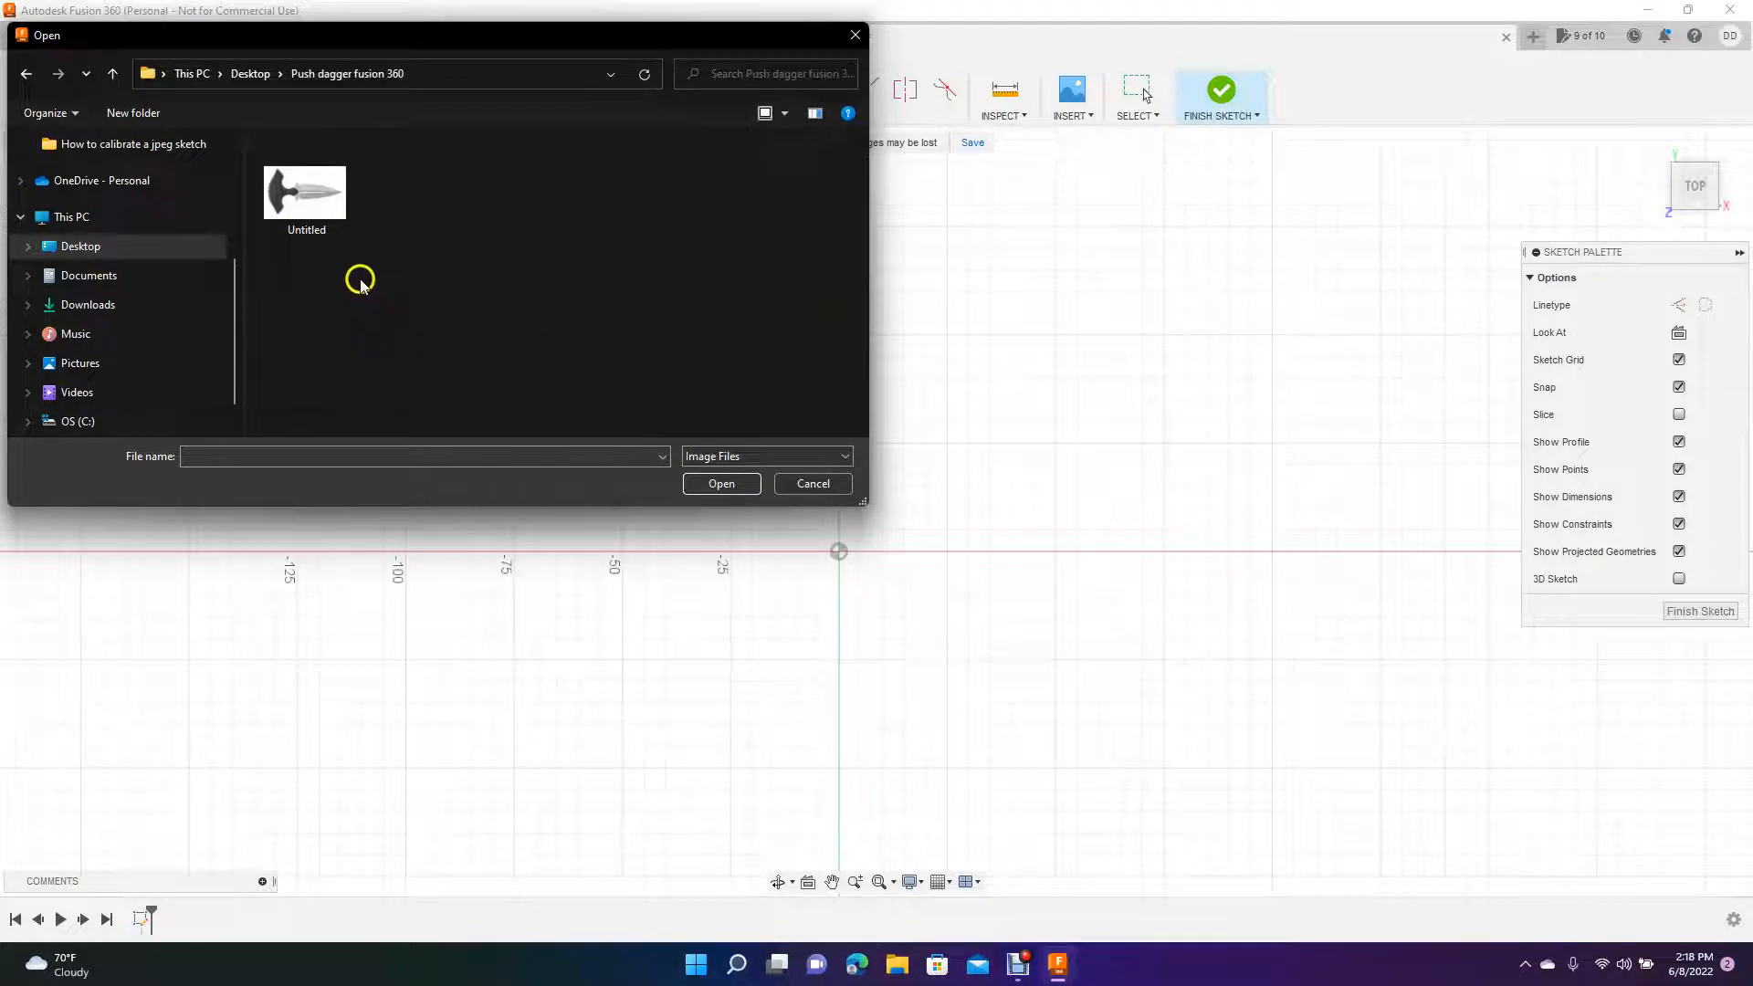
{"action": "double_click", "coordinate": [314, 194]}
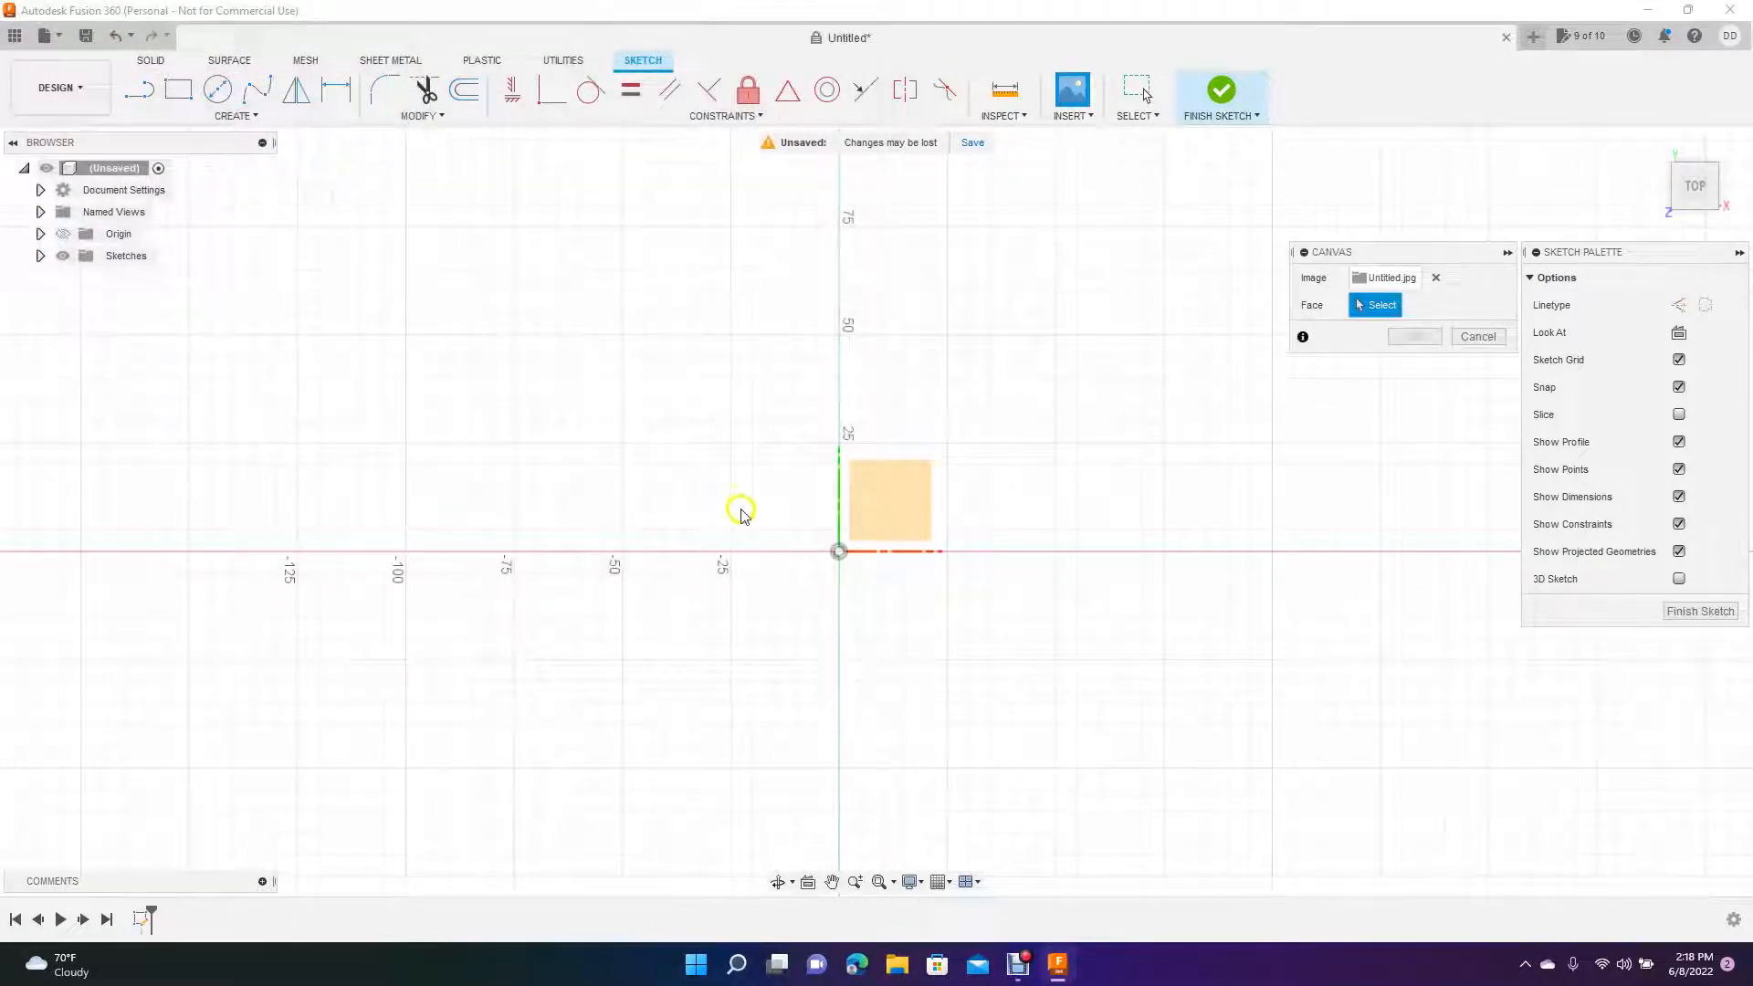
{"action": "left_click", "coordinate": [888, 516]}
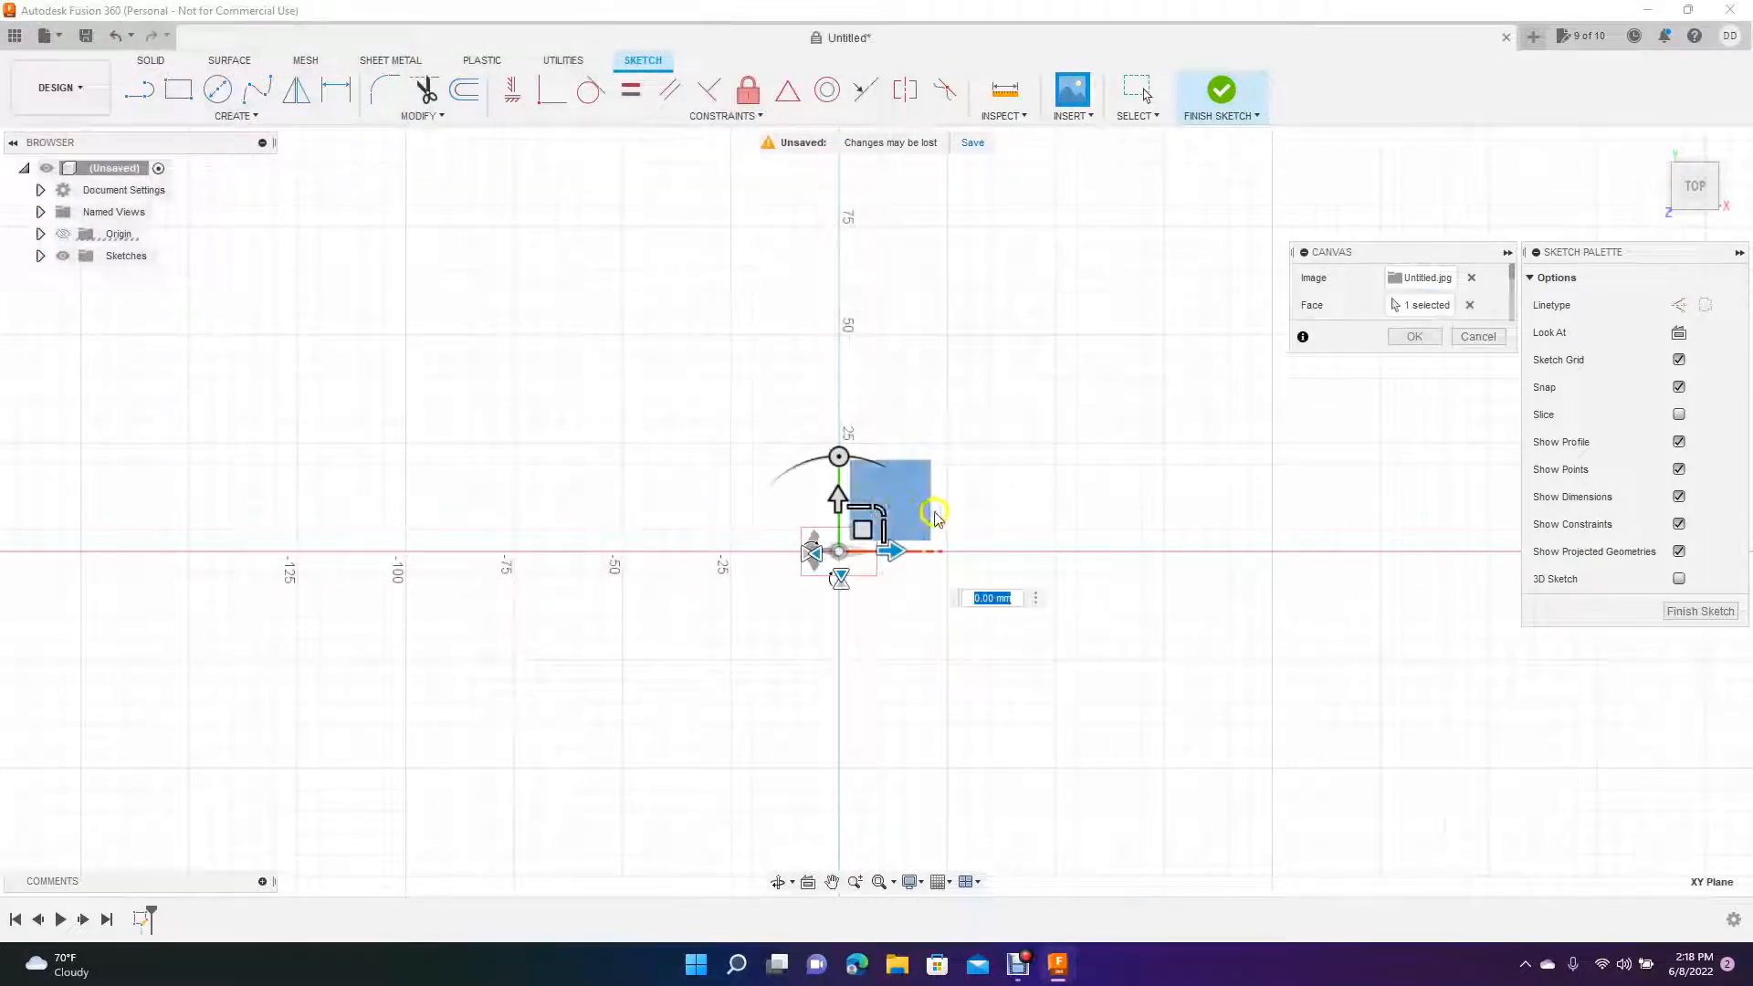
{"action": "left_click_drag", "start_coordinate": [880, 511], "coordinate": [1439, 462]}
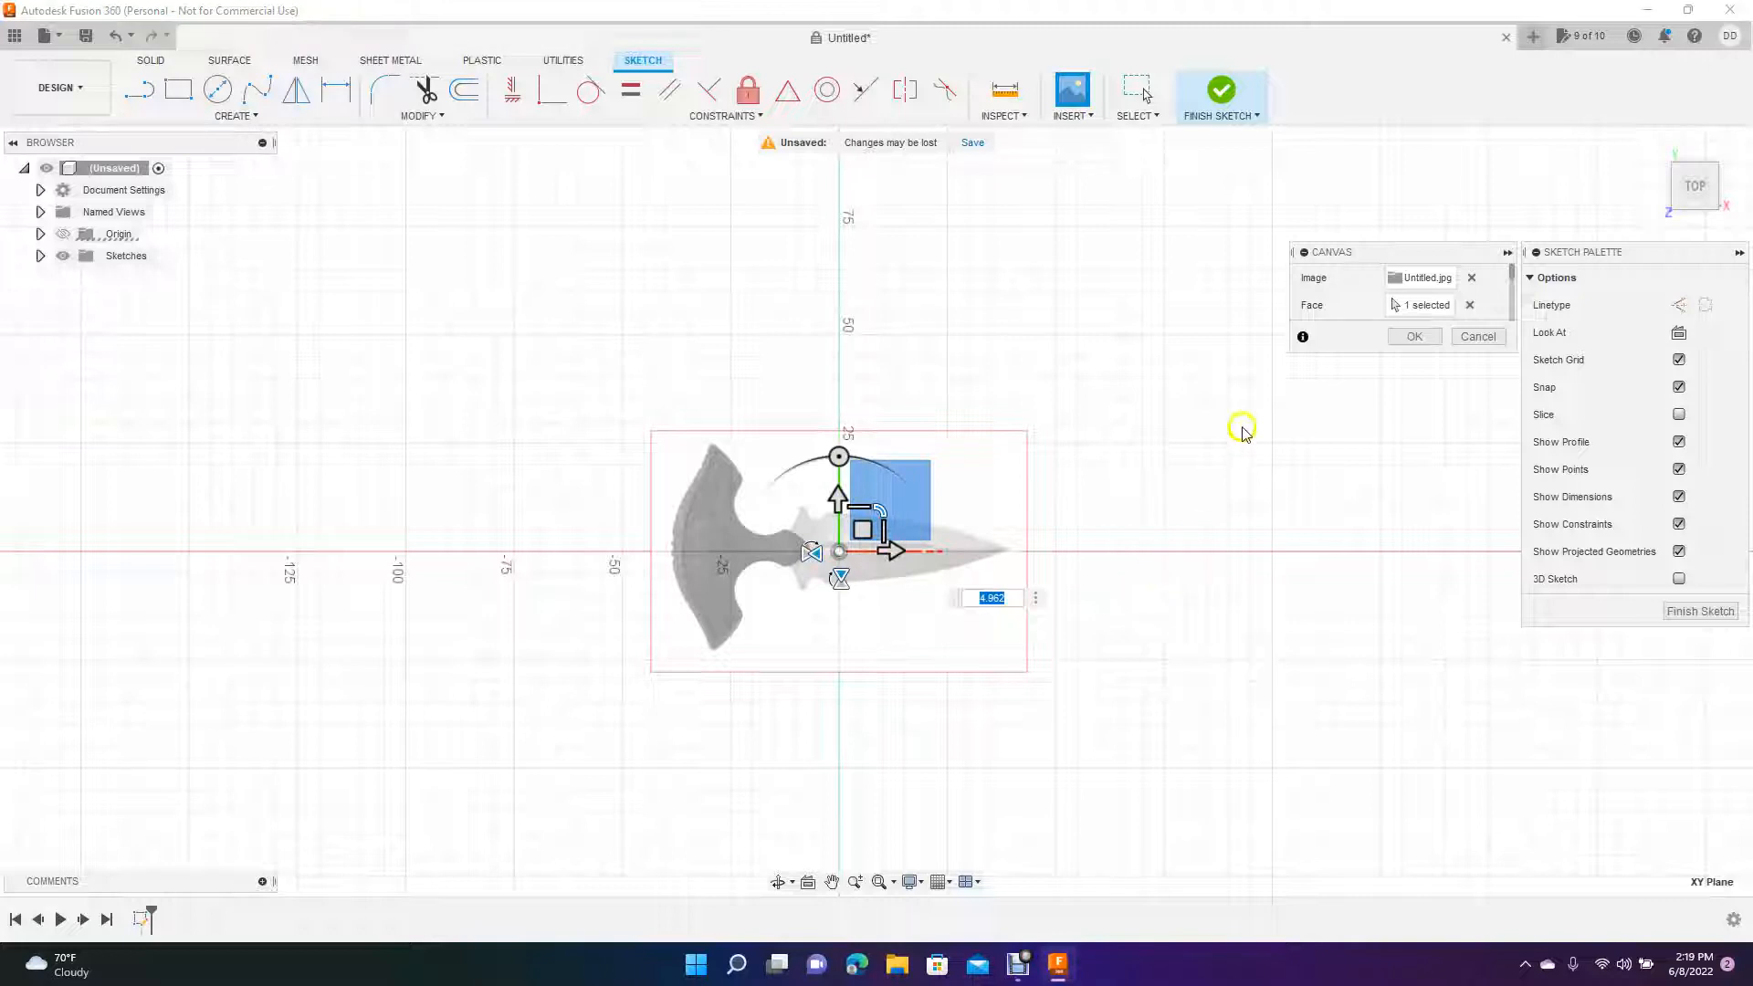
{"action": "left_click", "coordinate": [1412, 337]}
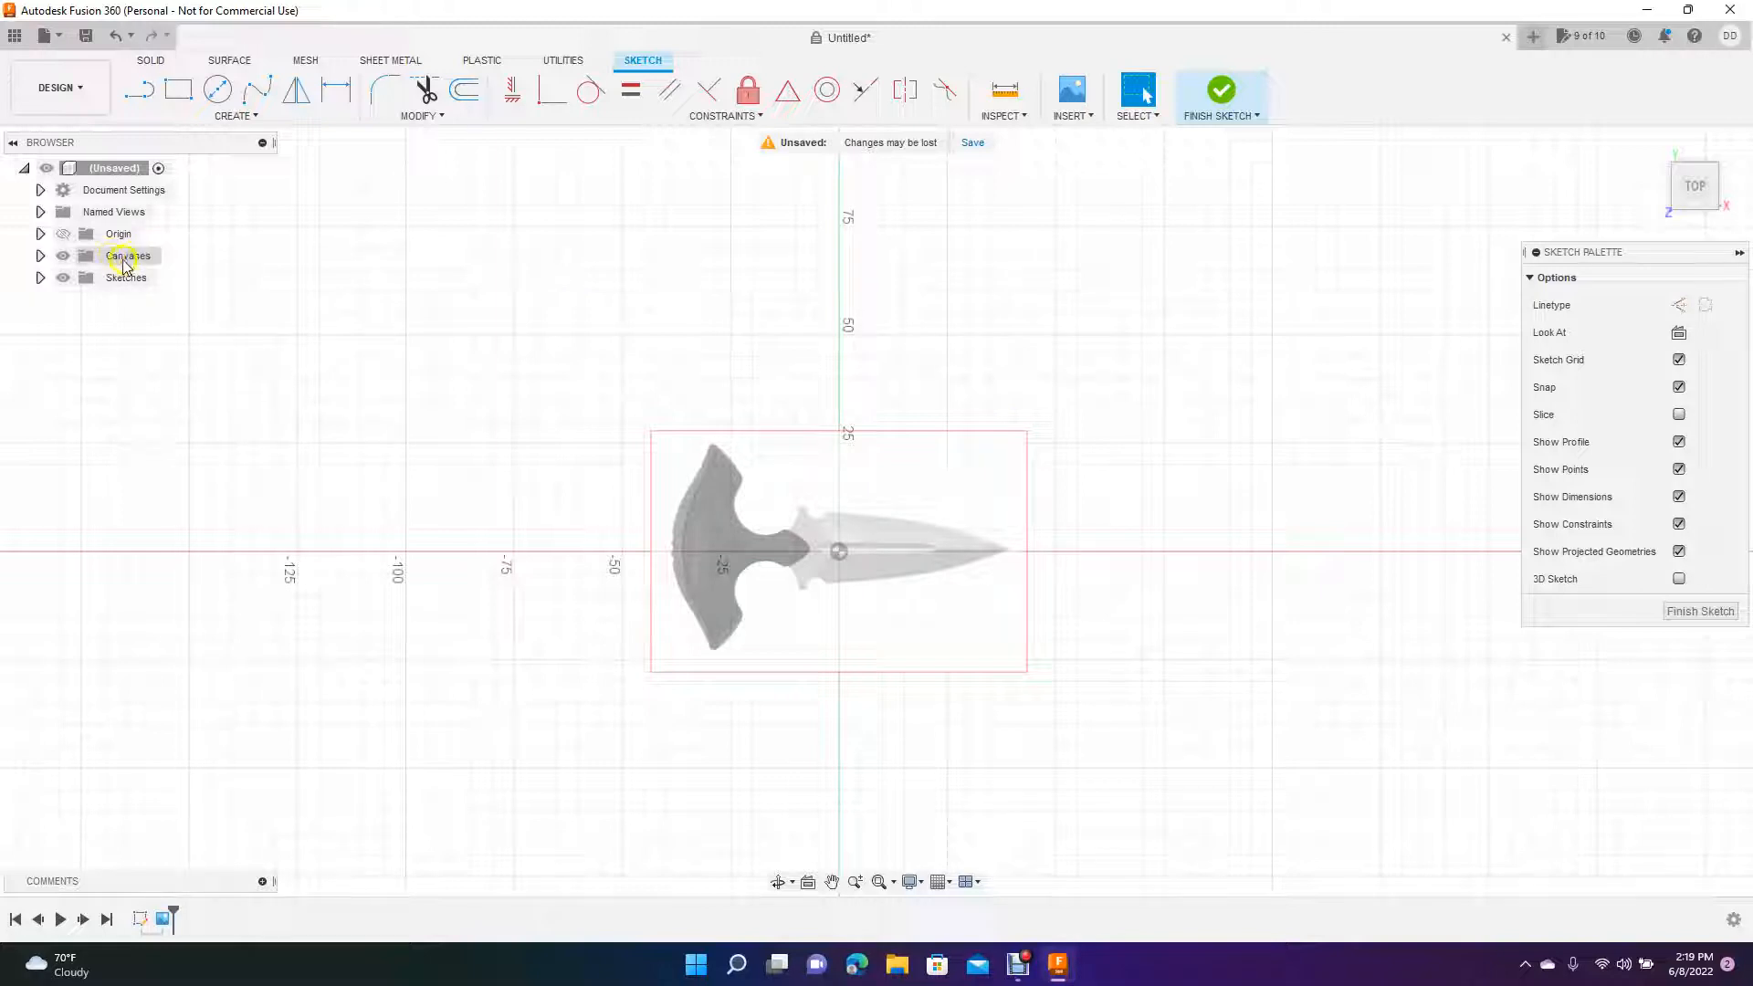
- Calibrate the dagger canvas to 150 mm between the handle's neck and the blade tip
{"action": "left_click", "coordinate": [40, 256]}
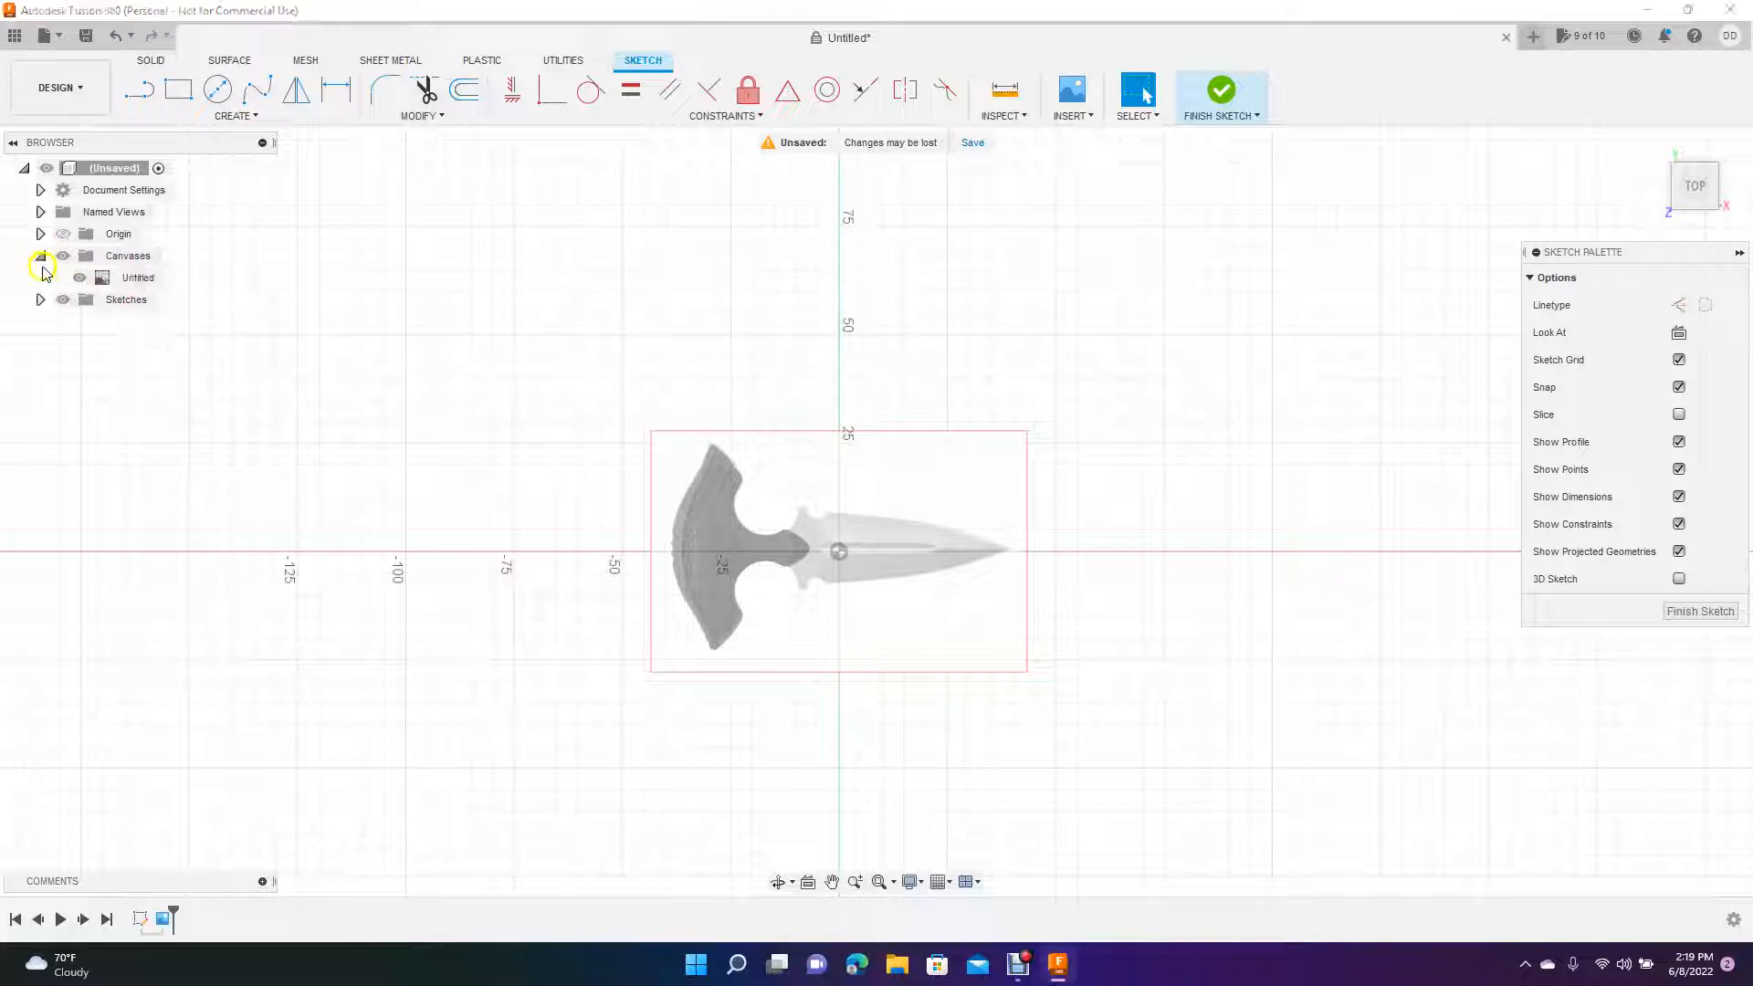
{"action": "left_click", "coordinate": [135, 282]}
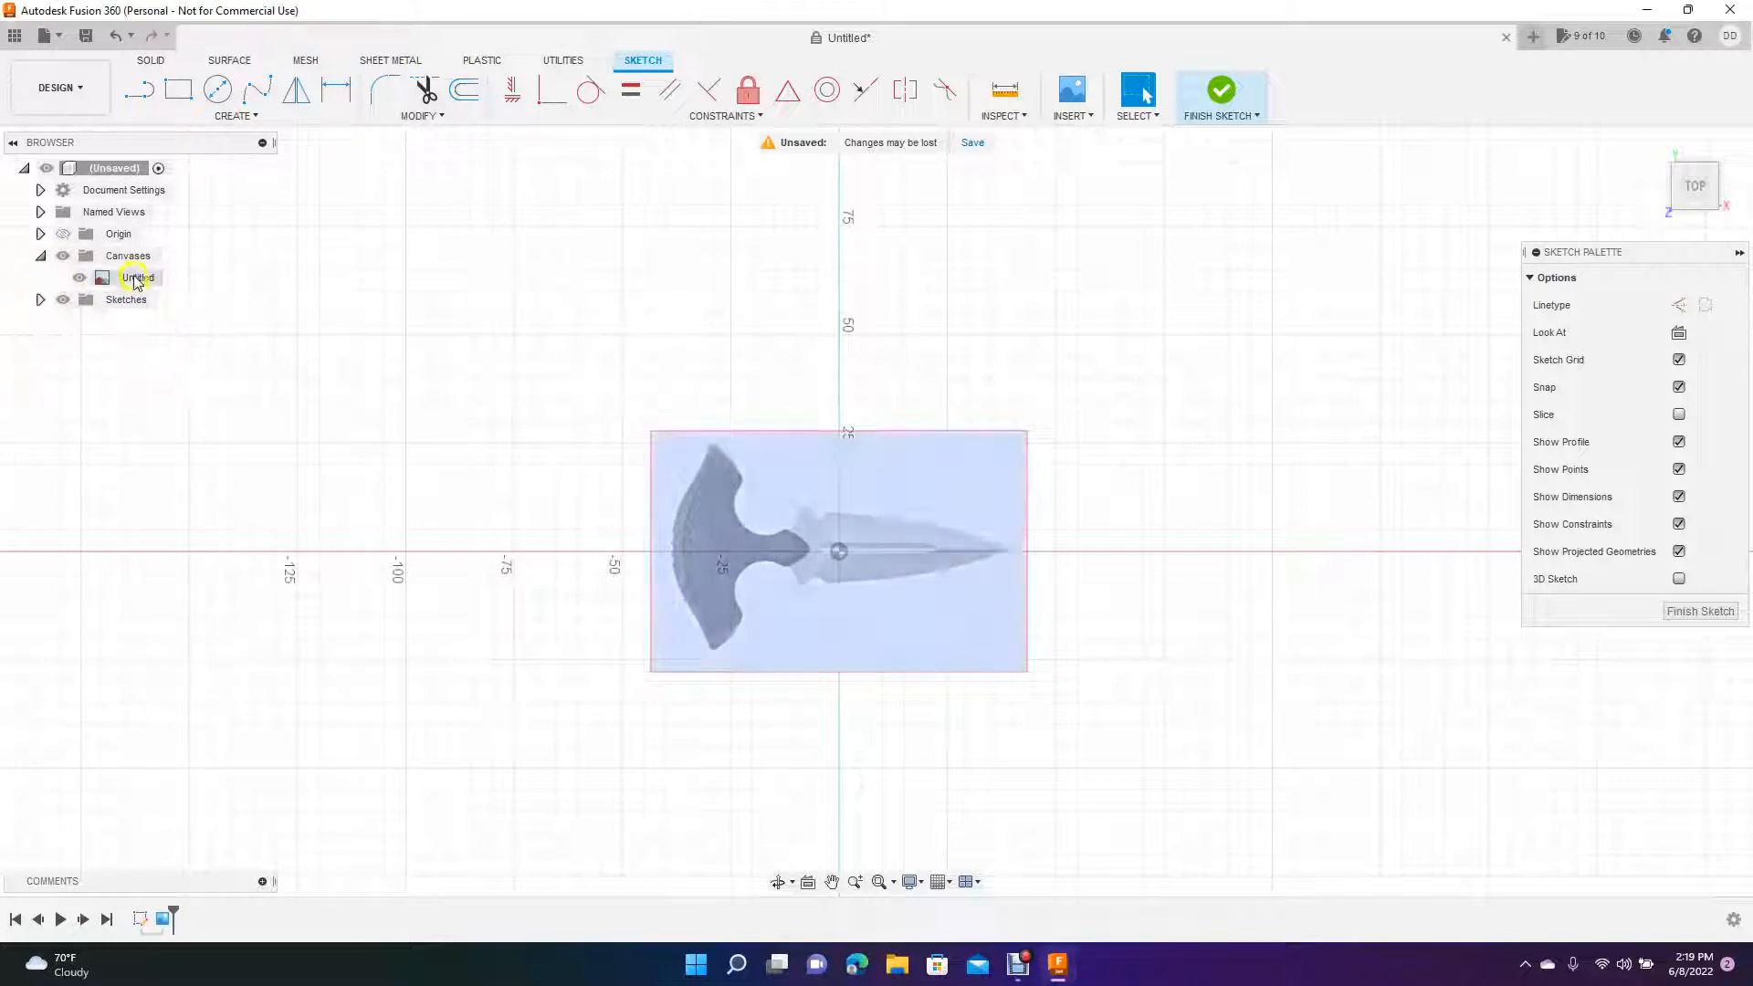
{"action": "right_click", "coordinate": [135, 279]}
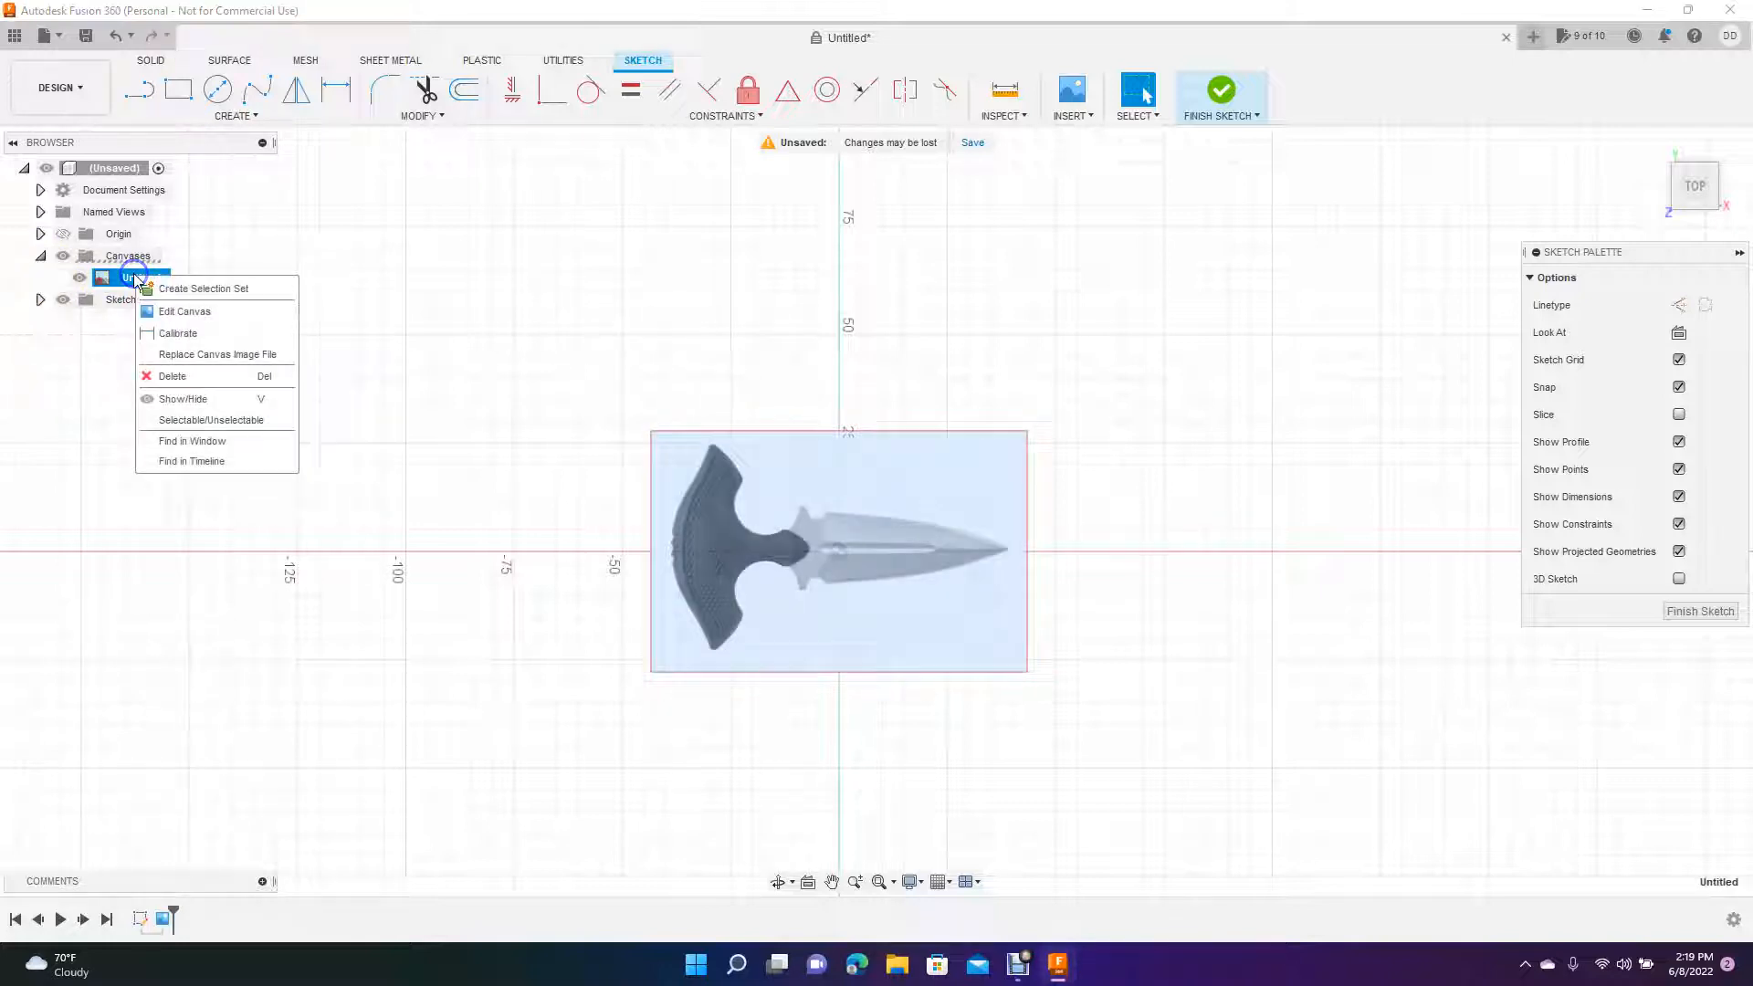
{"action": "left_click", "coordinate": [190, 333]}
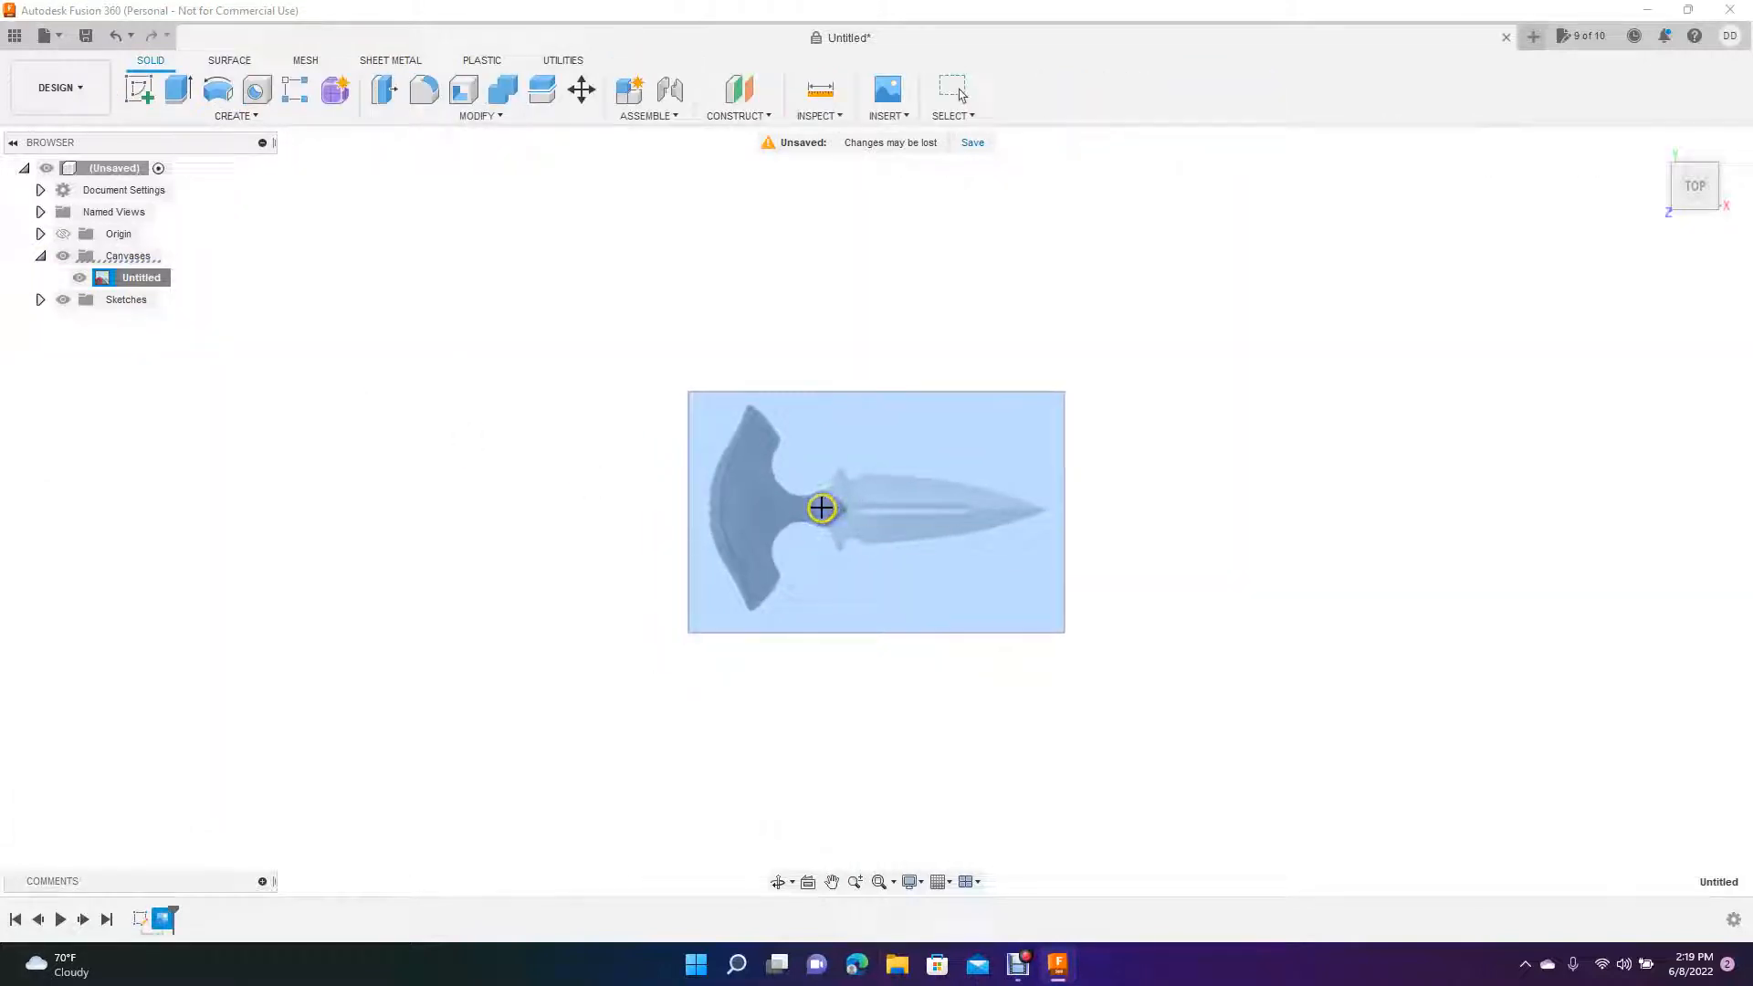
{"action": "left_click", "coordinate": [820, 510]}
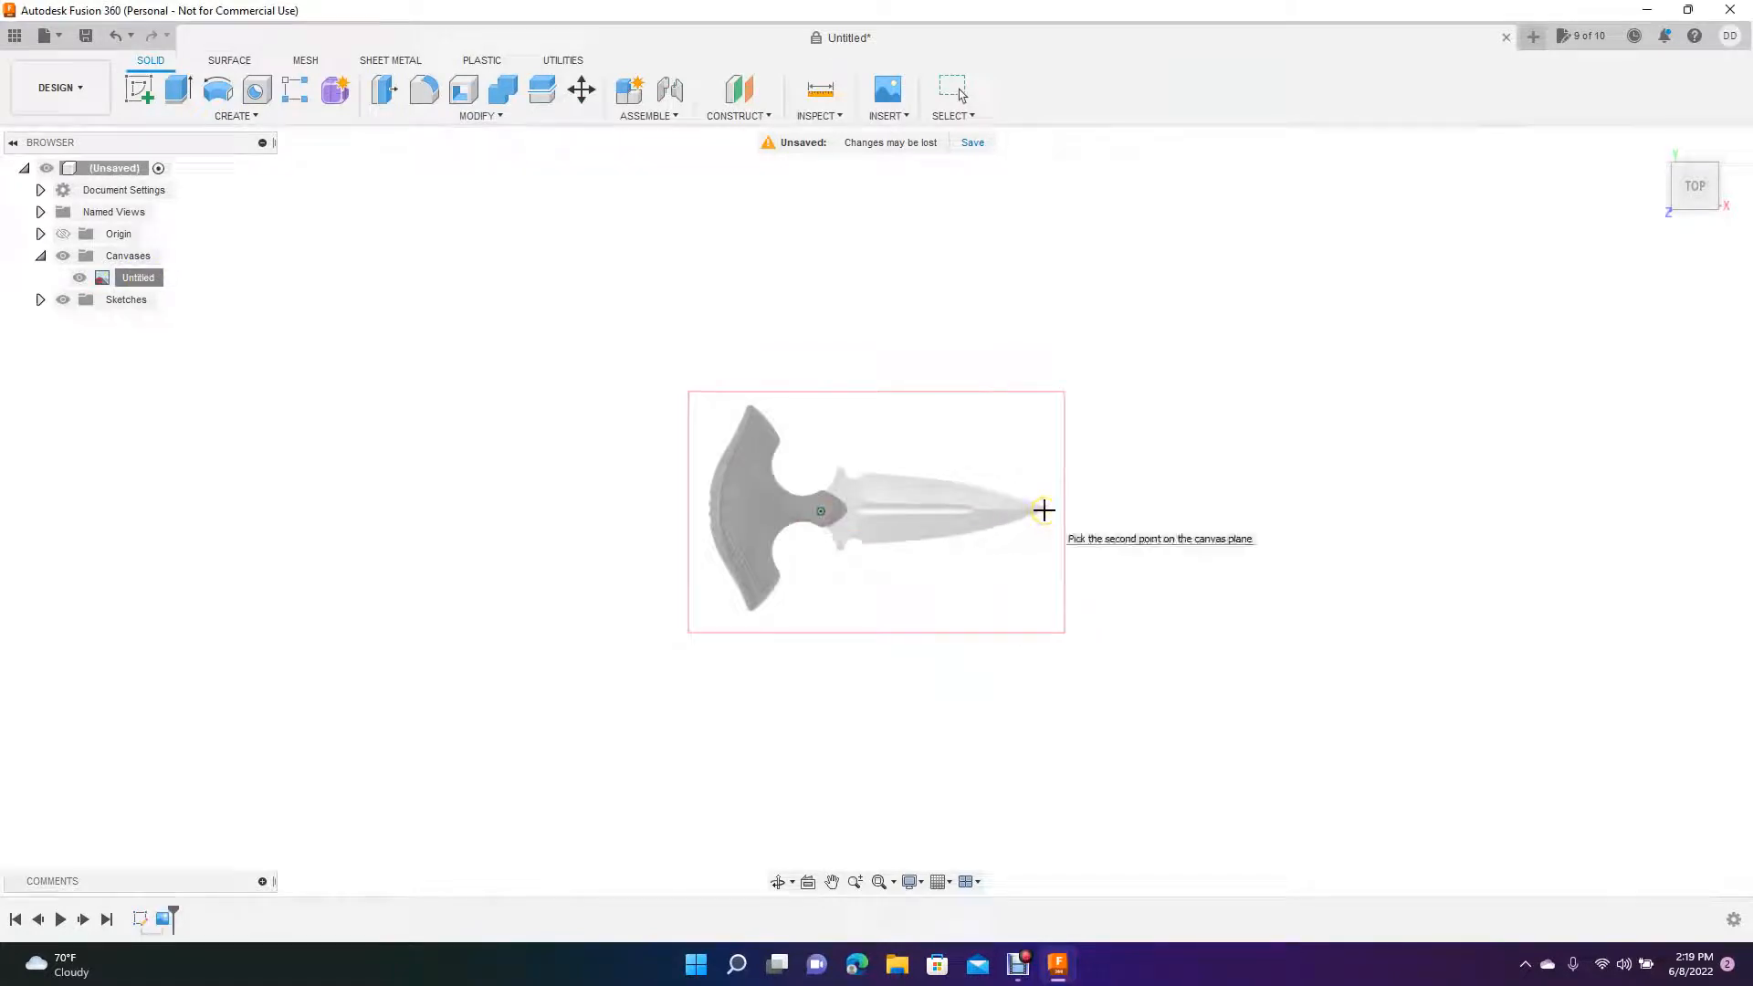
{"action": "left_click", "coordinate": [1044, 511]}
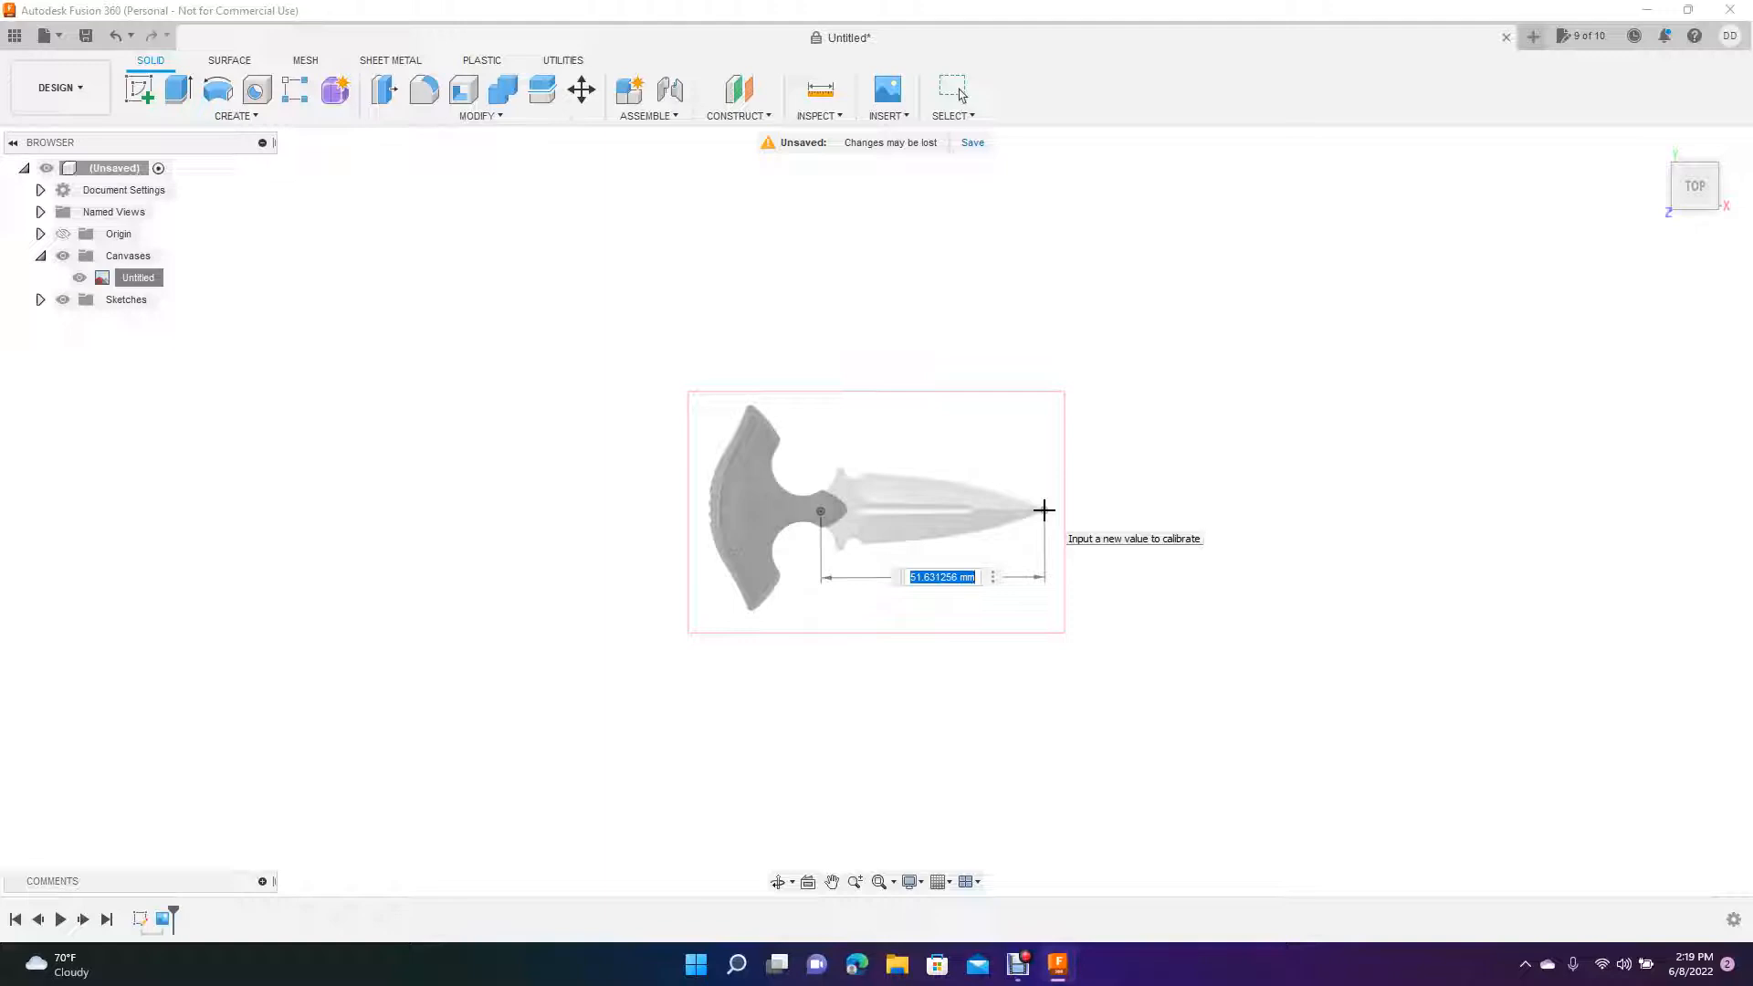
{"action": "type", "text": "150"}
{"action": "key", "text": "Return"}
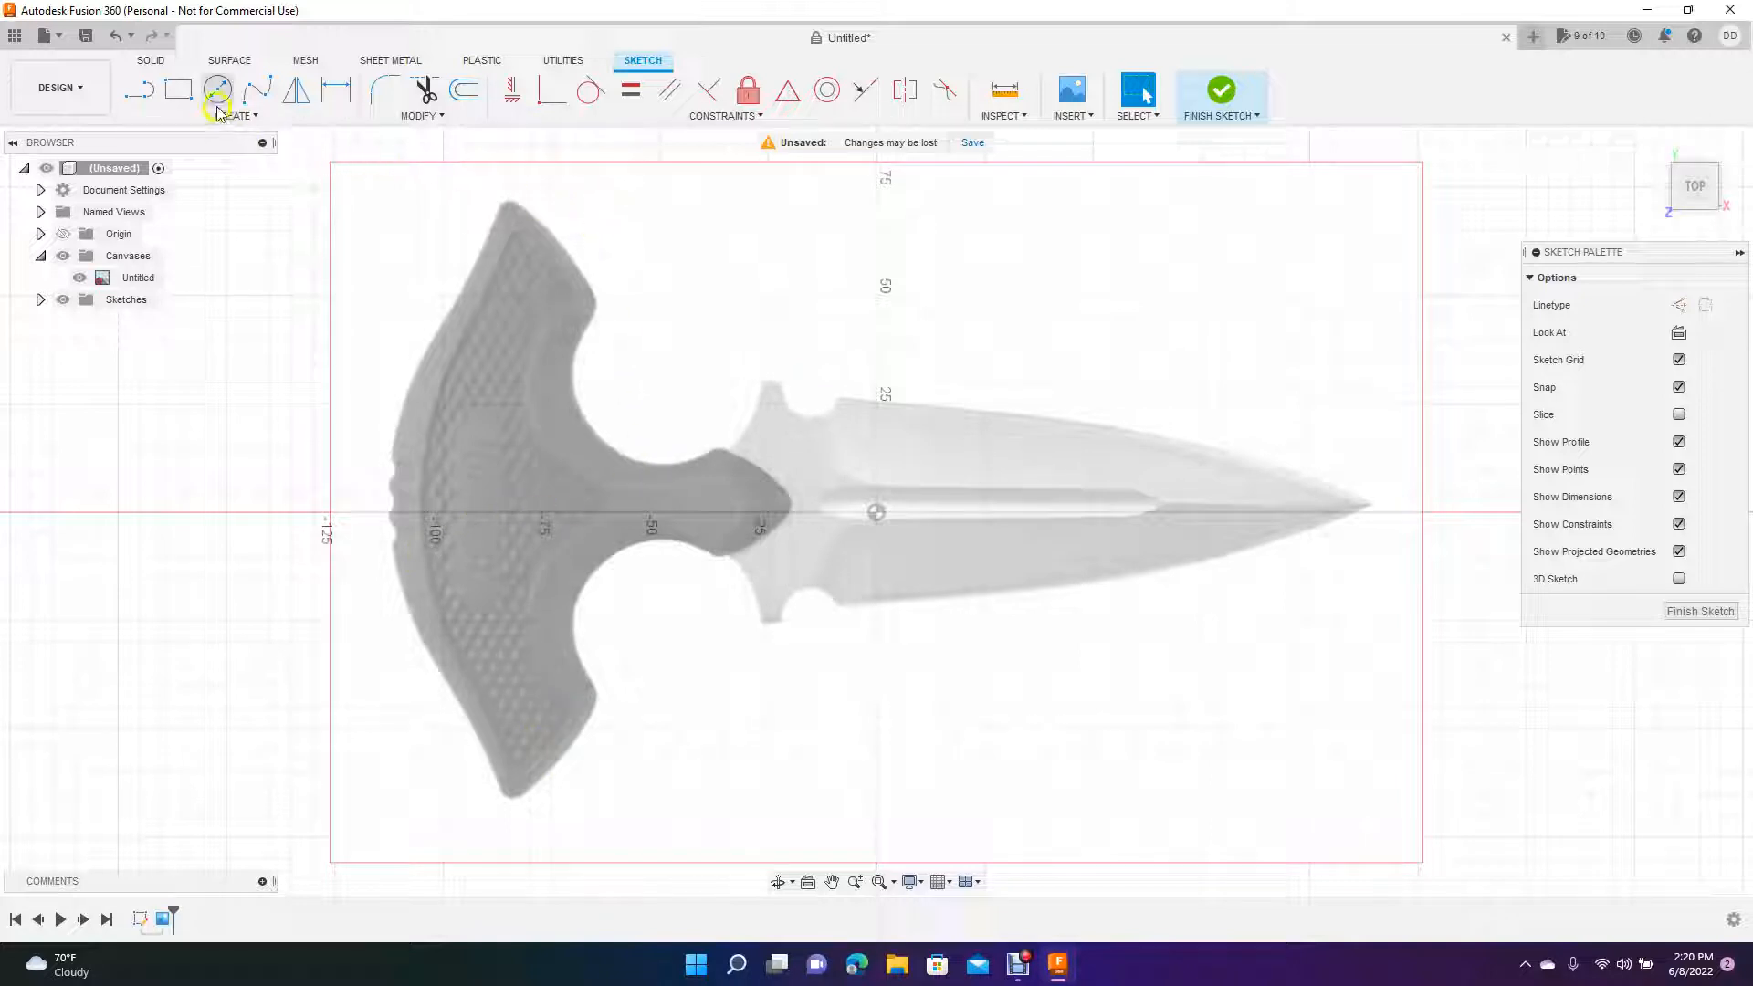
- Sketch a horizontal centerline about 227 mm long from the blade tip to the back edge of the handle
{"action": "left_click", "coordinate": [146, 88]}
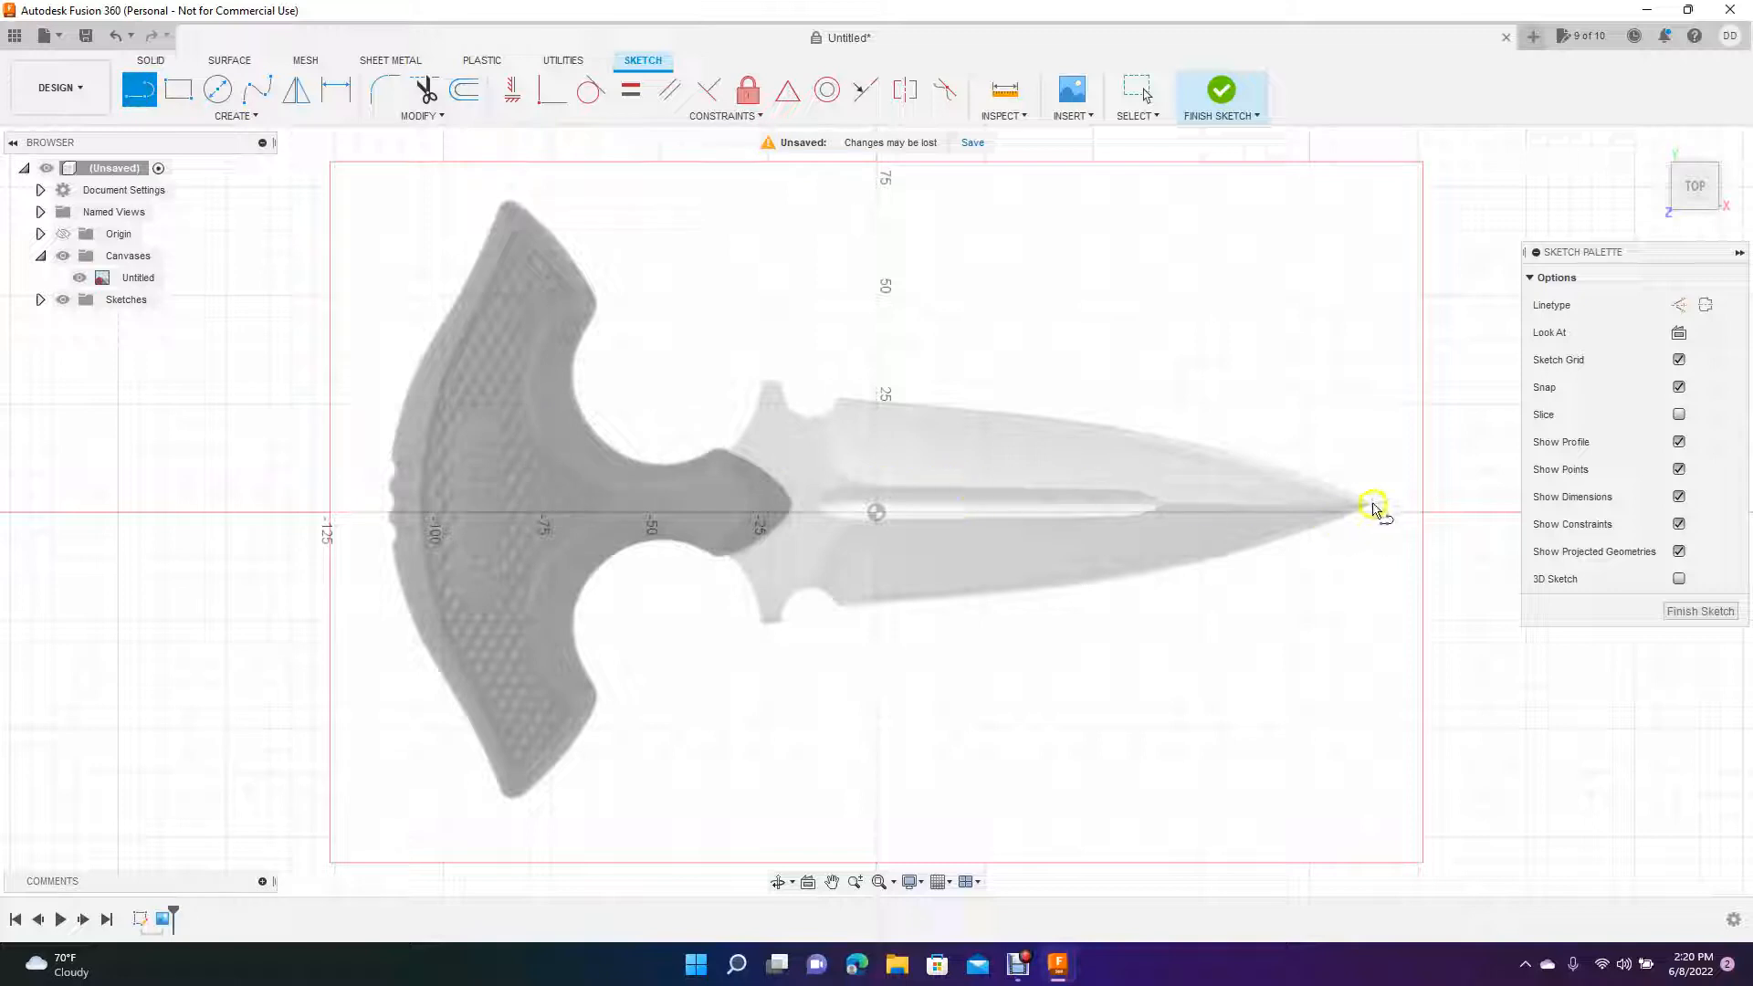
{"action": "left_click", "coordinate": [1370, 504]}
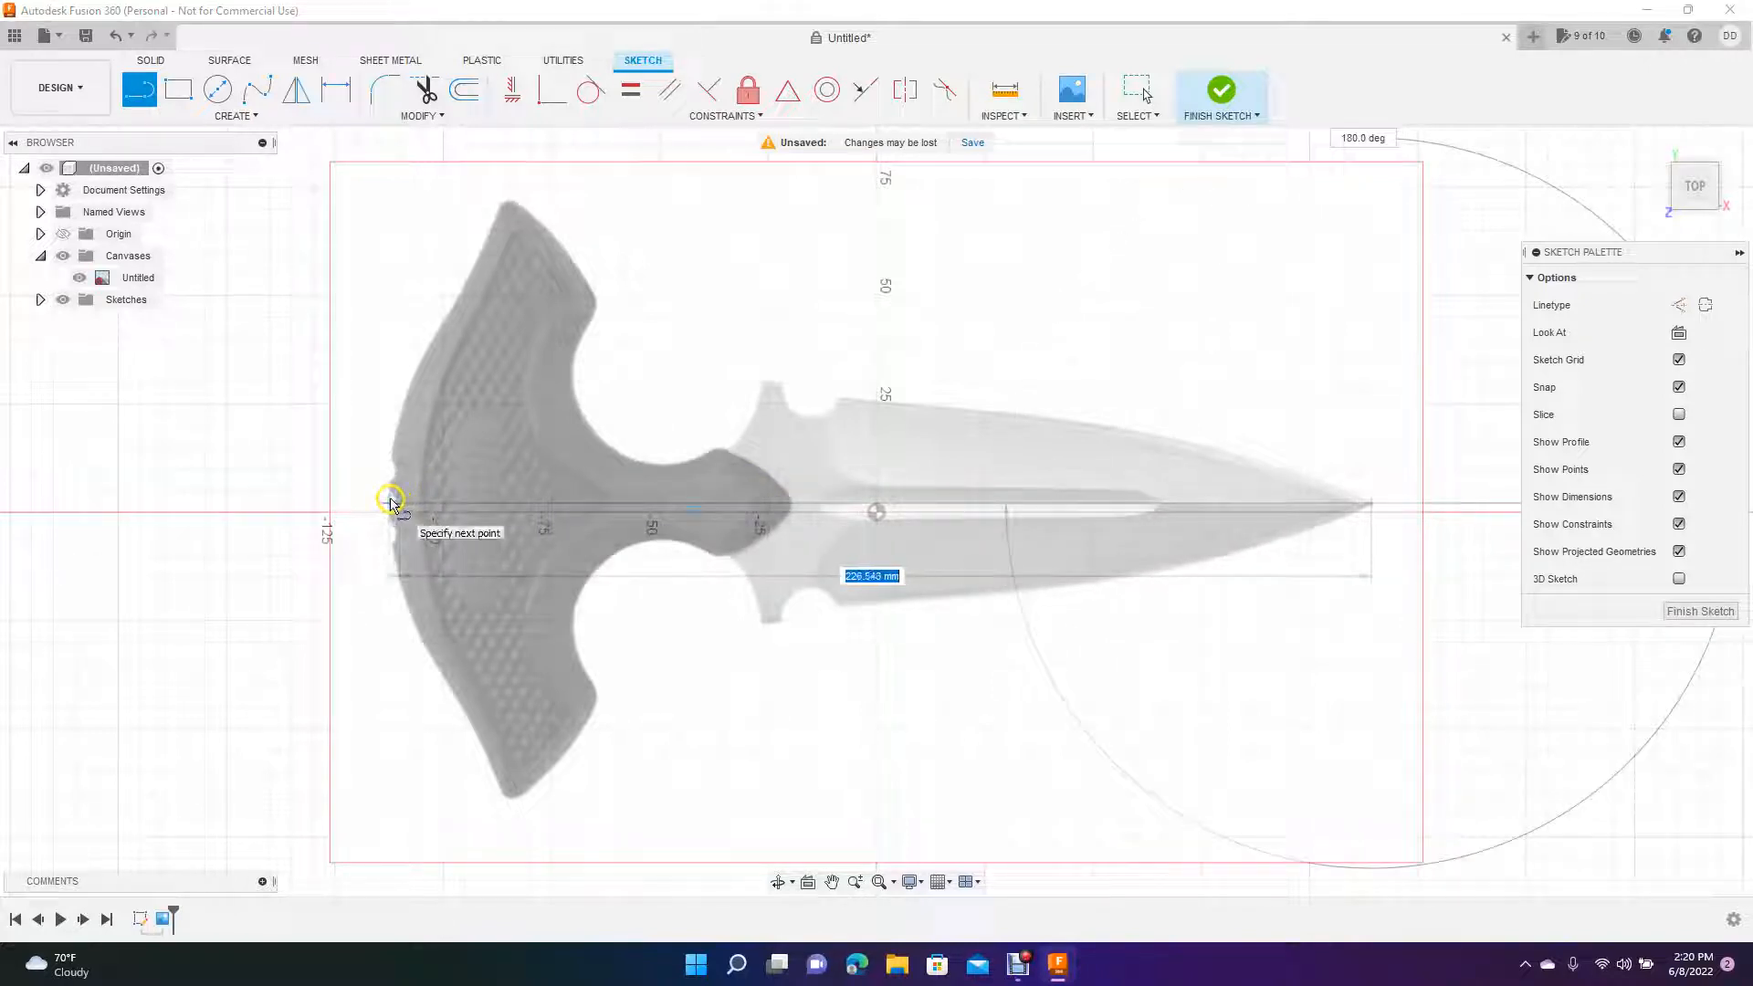
{"action": "left_click", "coordinate": [390, 504]}
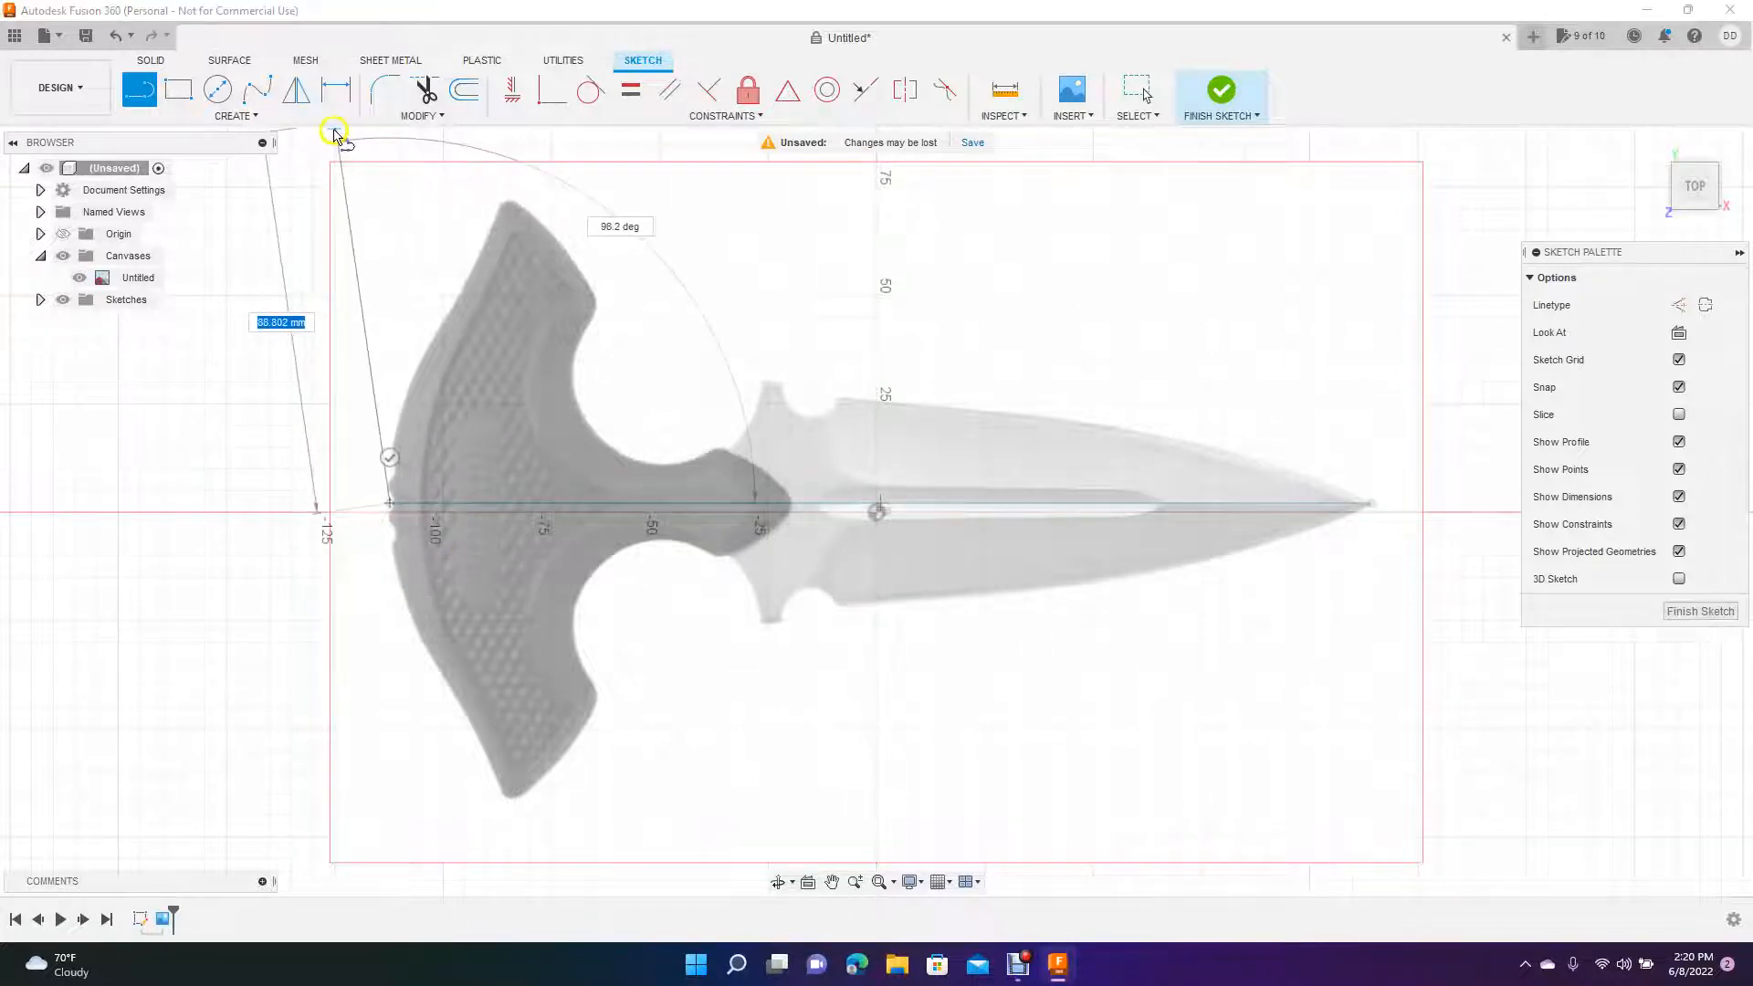
{"action": "right_click", "coordinate": [379, 278]}
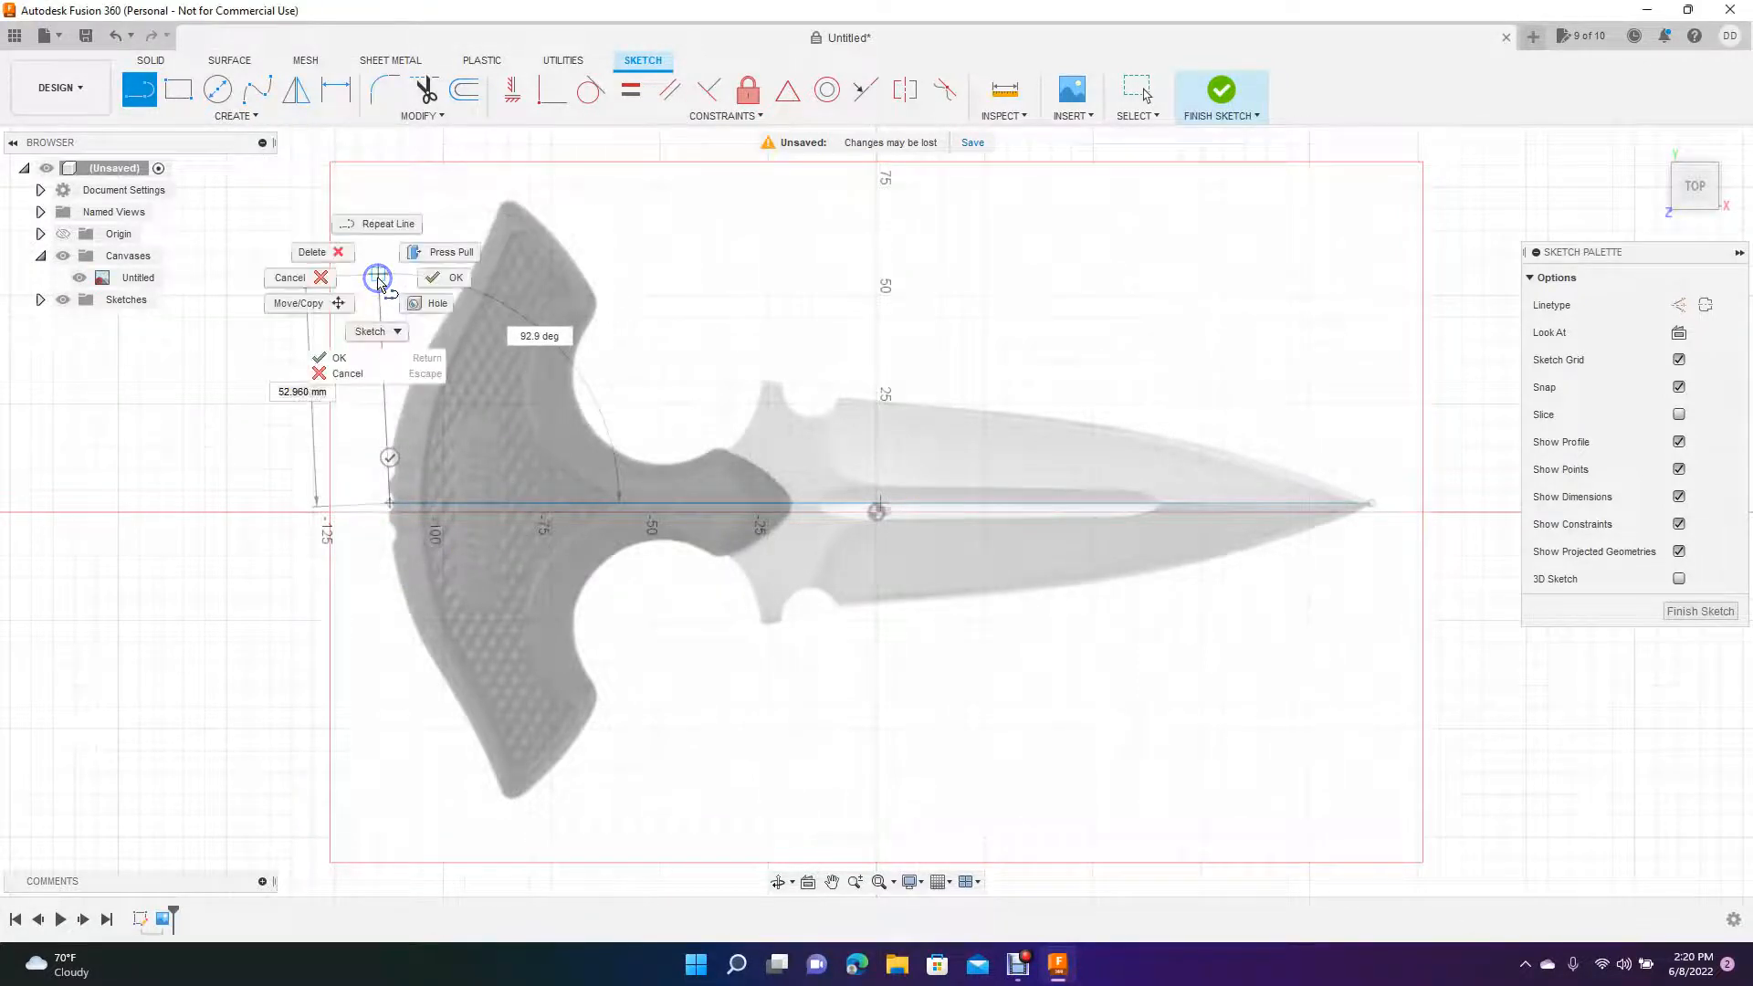
{"action": "left_click", "coordinate": [445, 277]}
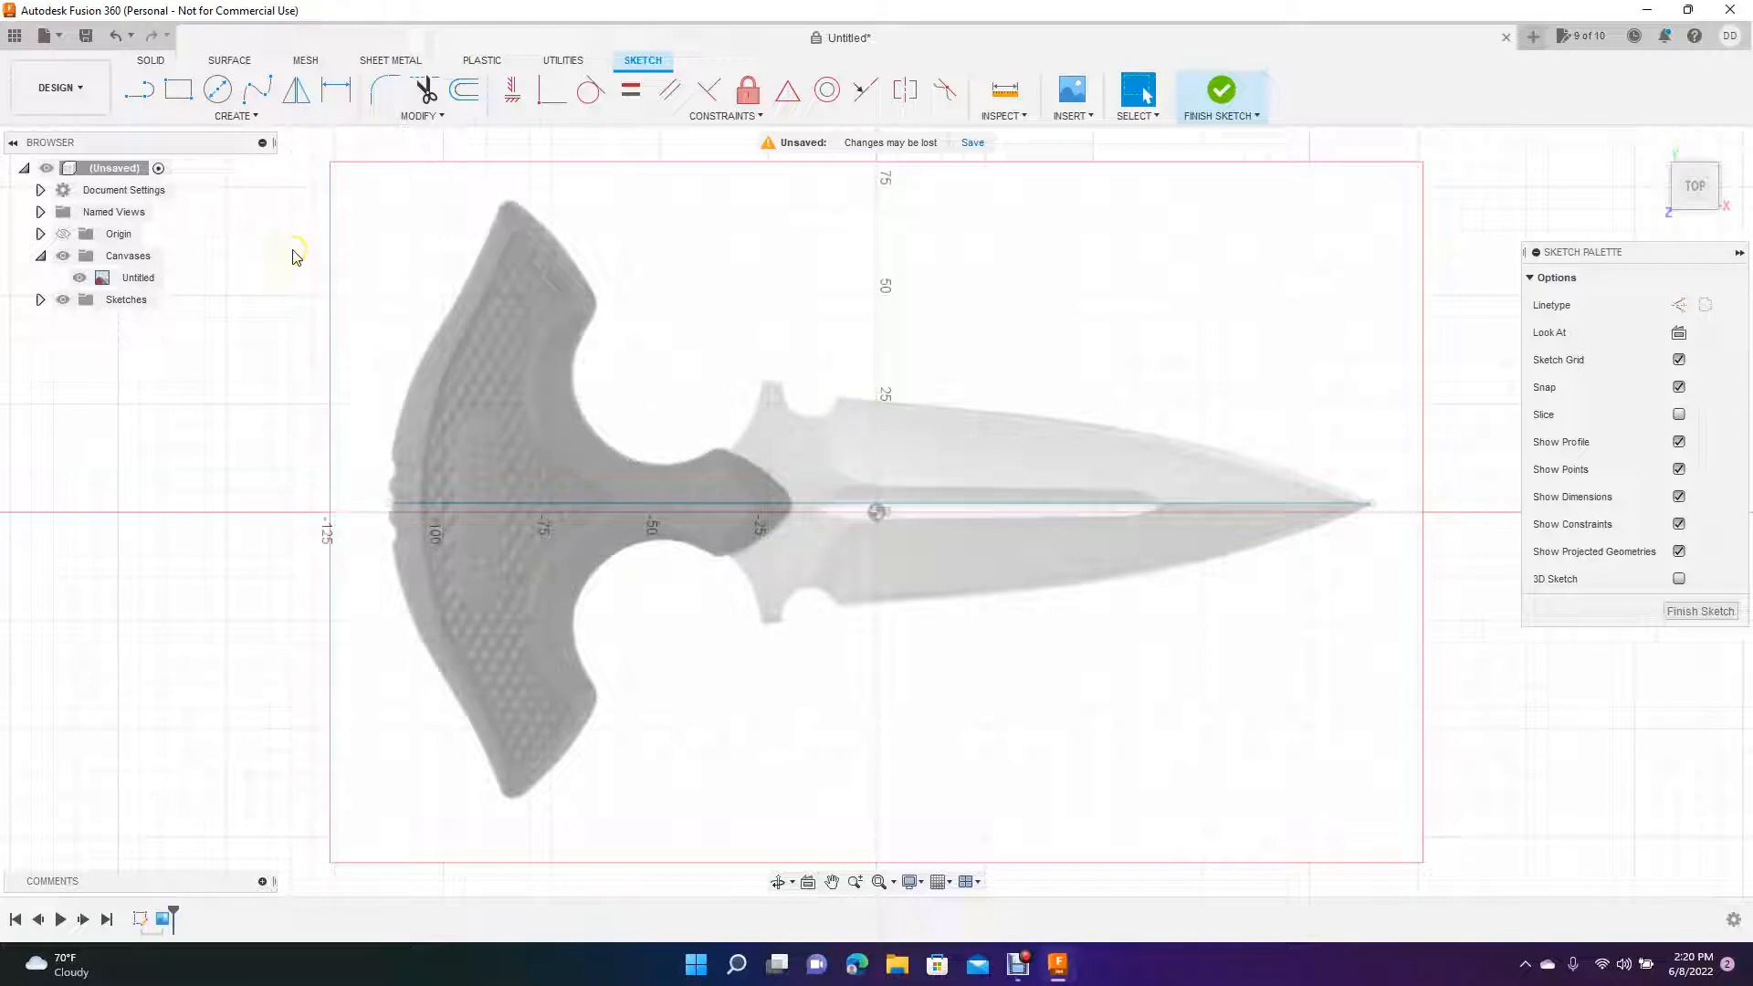
- Trace the upper blade edge with a 3-point arc spanning about 125 mm from the tip to the blade's upper shoulder
{"action": "left_click", "coordinate": [256, 115]}
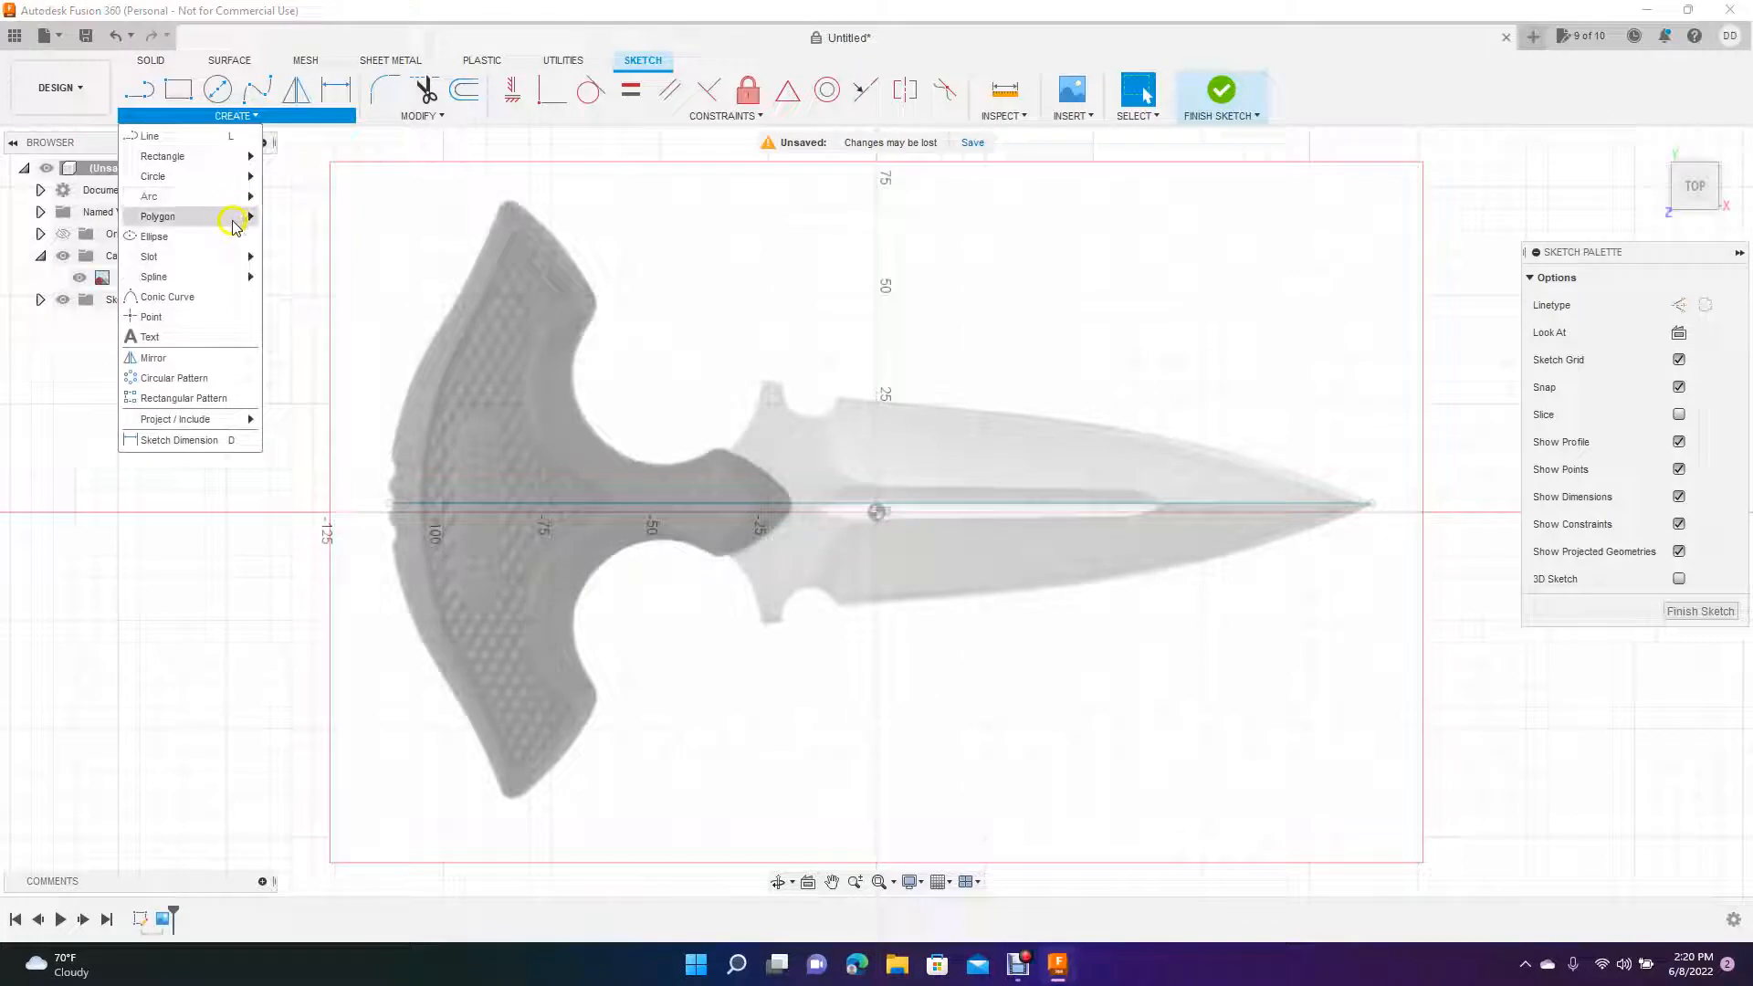
{"action": "mouse_move", "coordinate": [197, 199]}
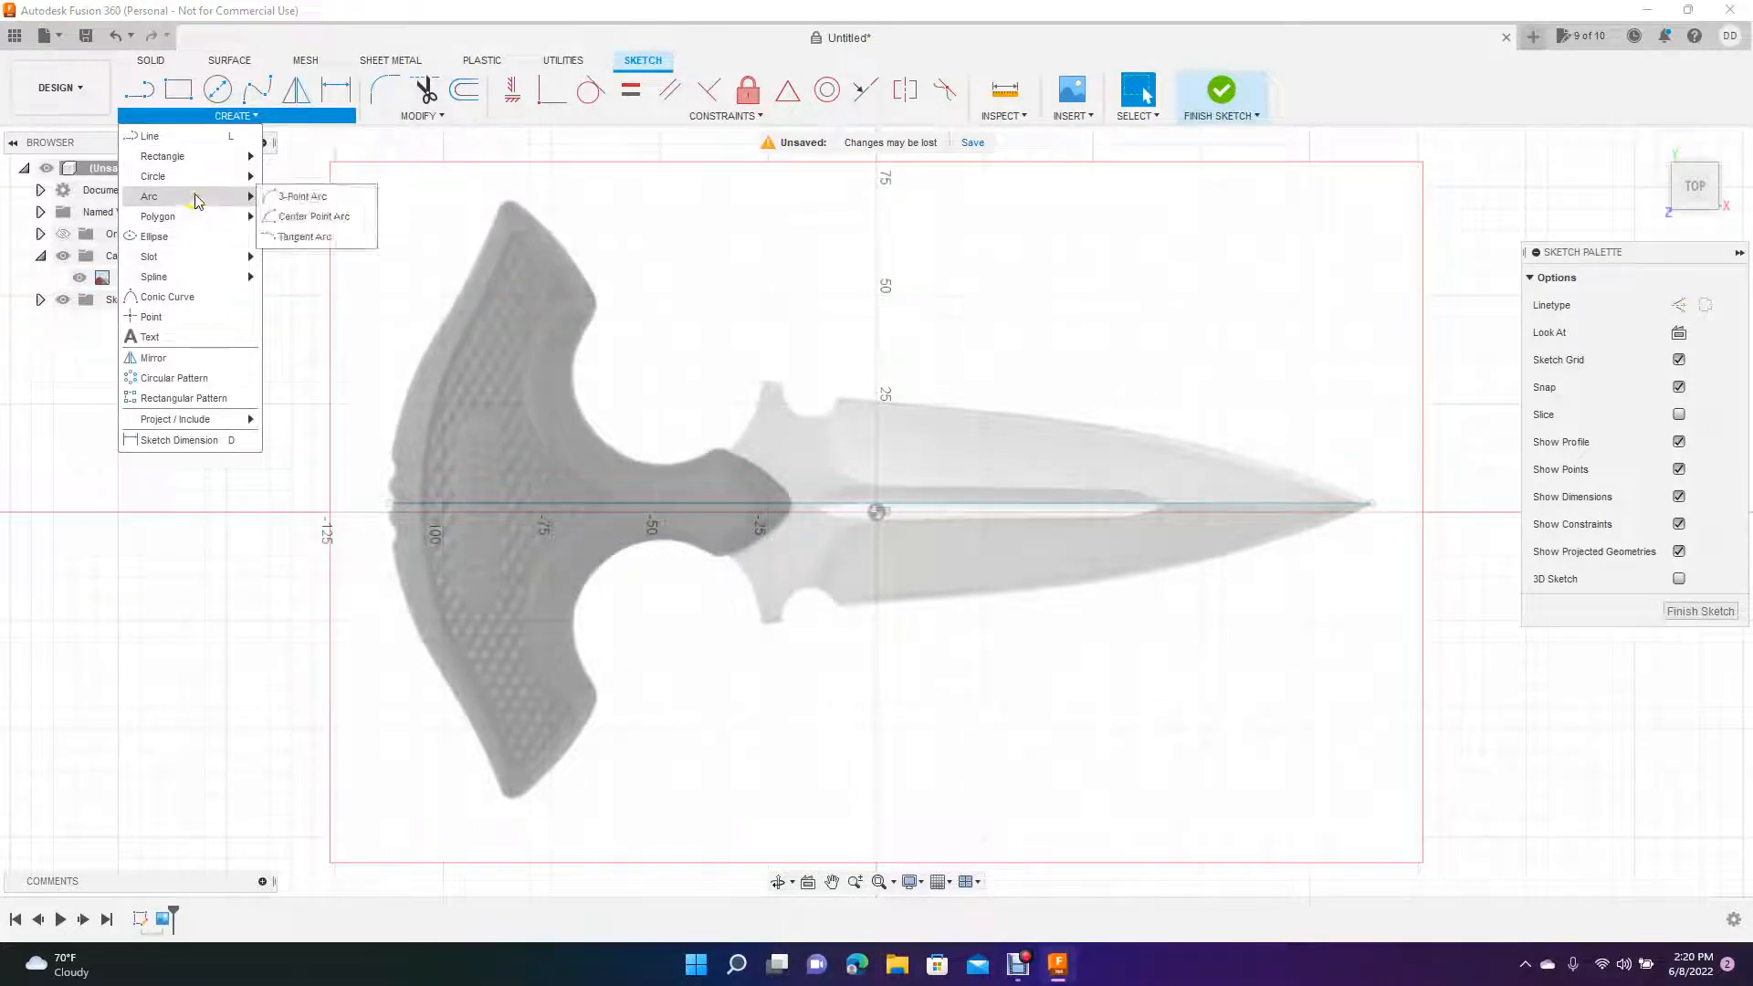
{"action": "left_click", "coordinate": [294, 197]}
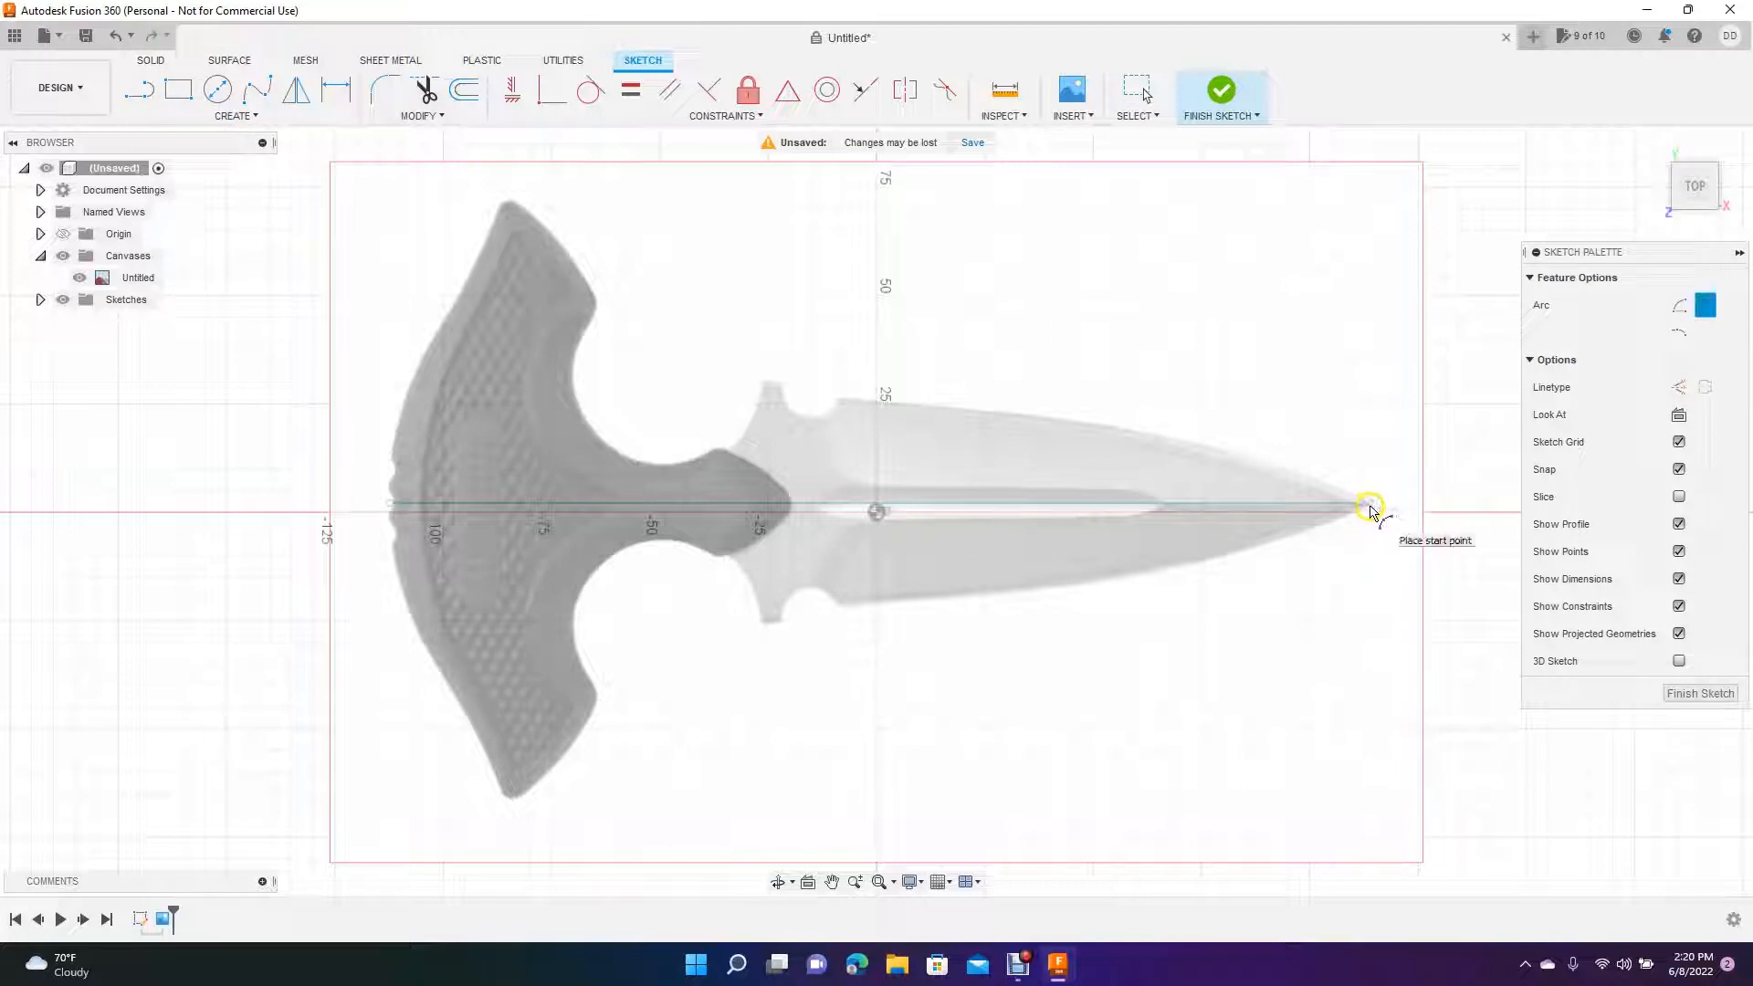
{"action": "left_click", "coordinate": [1369, 503]}
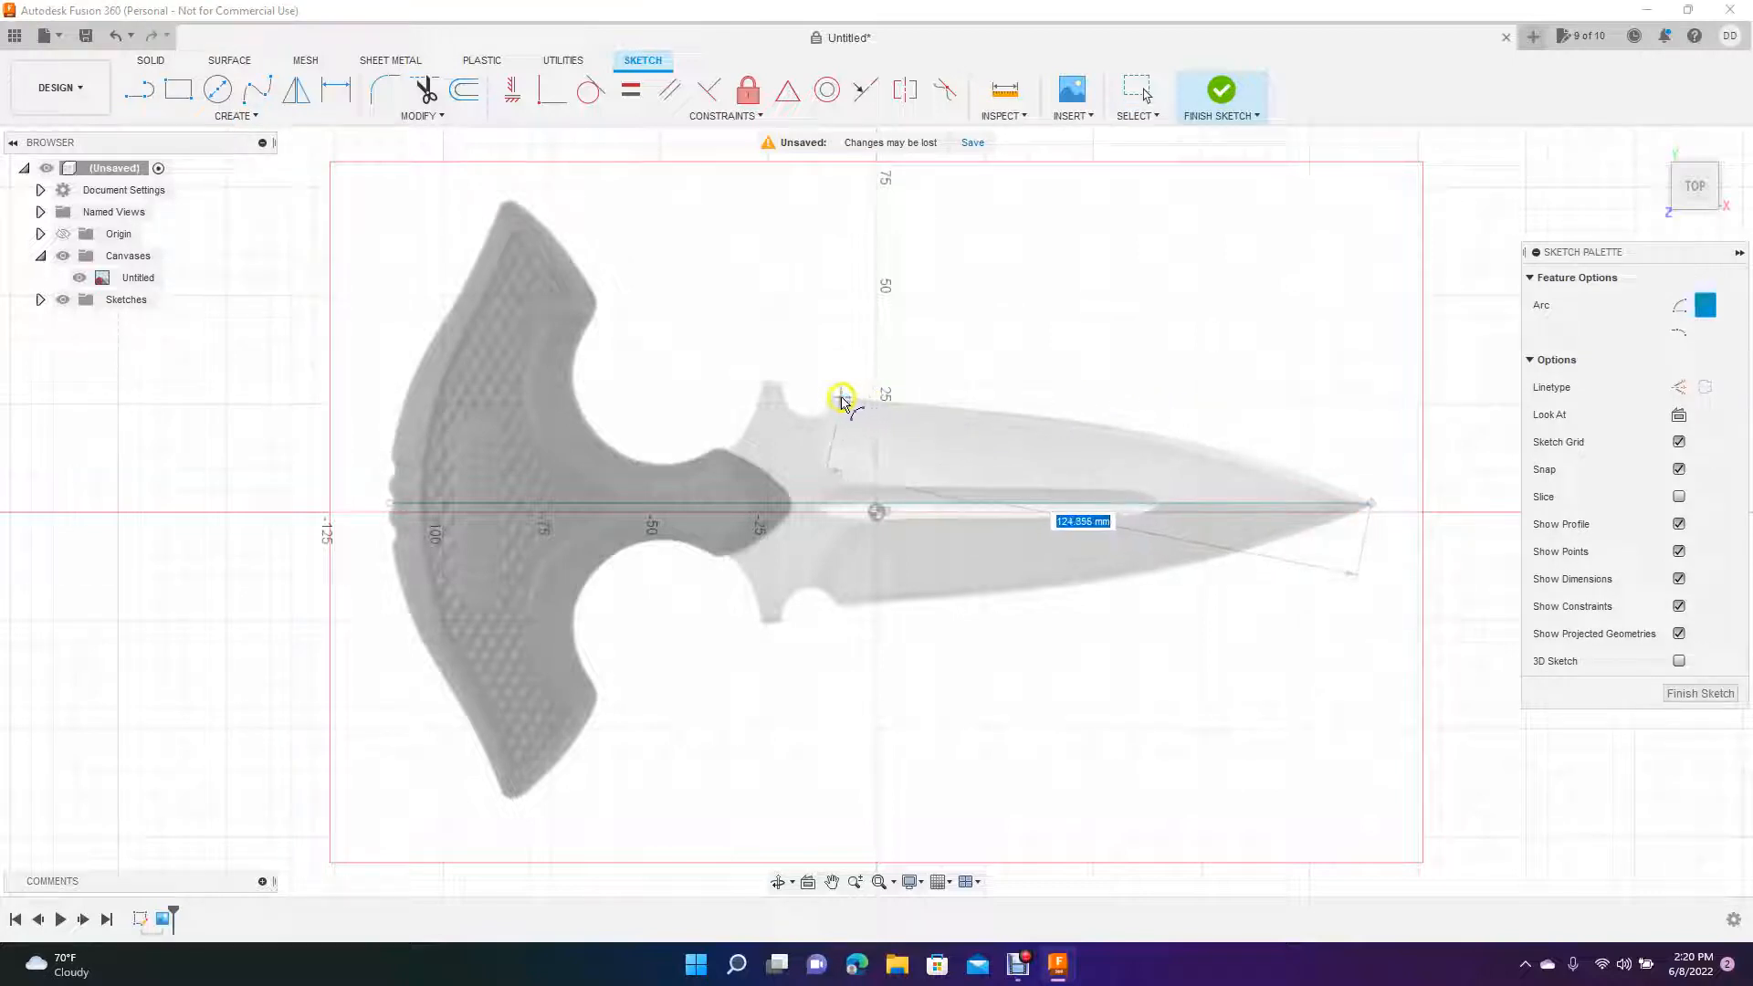
{"action": "left_click", "coordinate": [841, 400]}
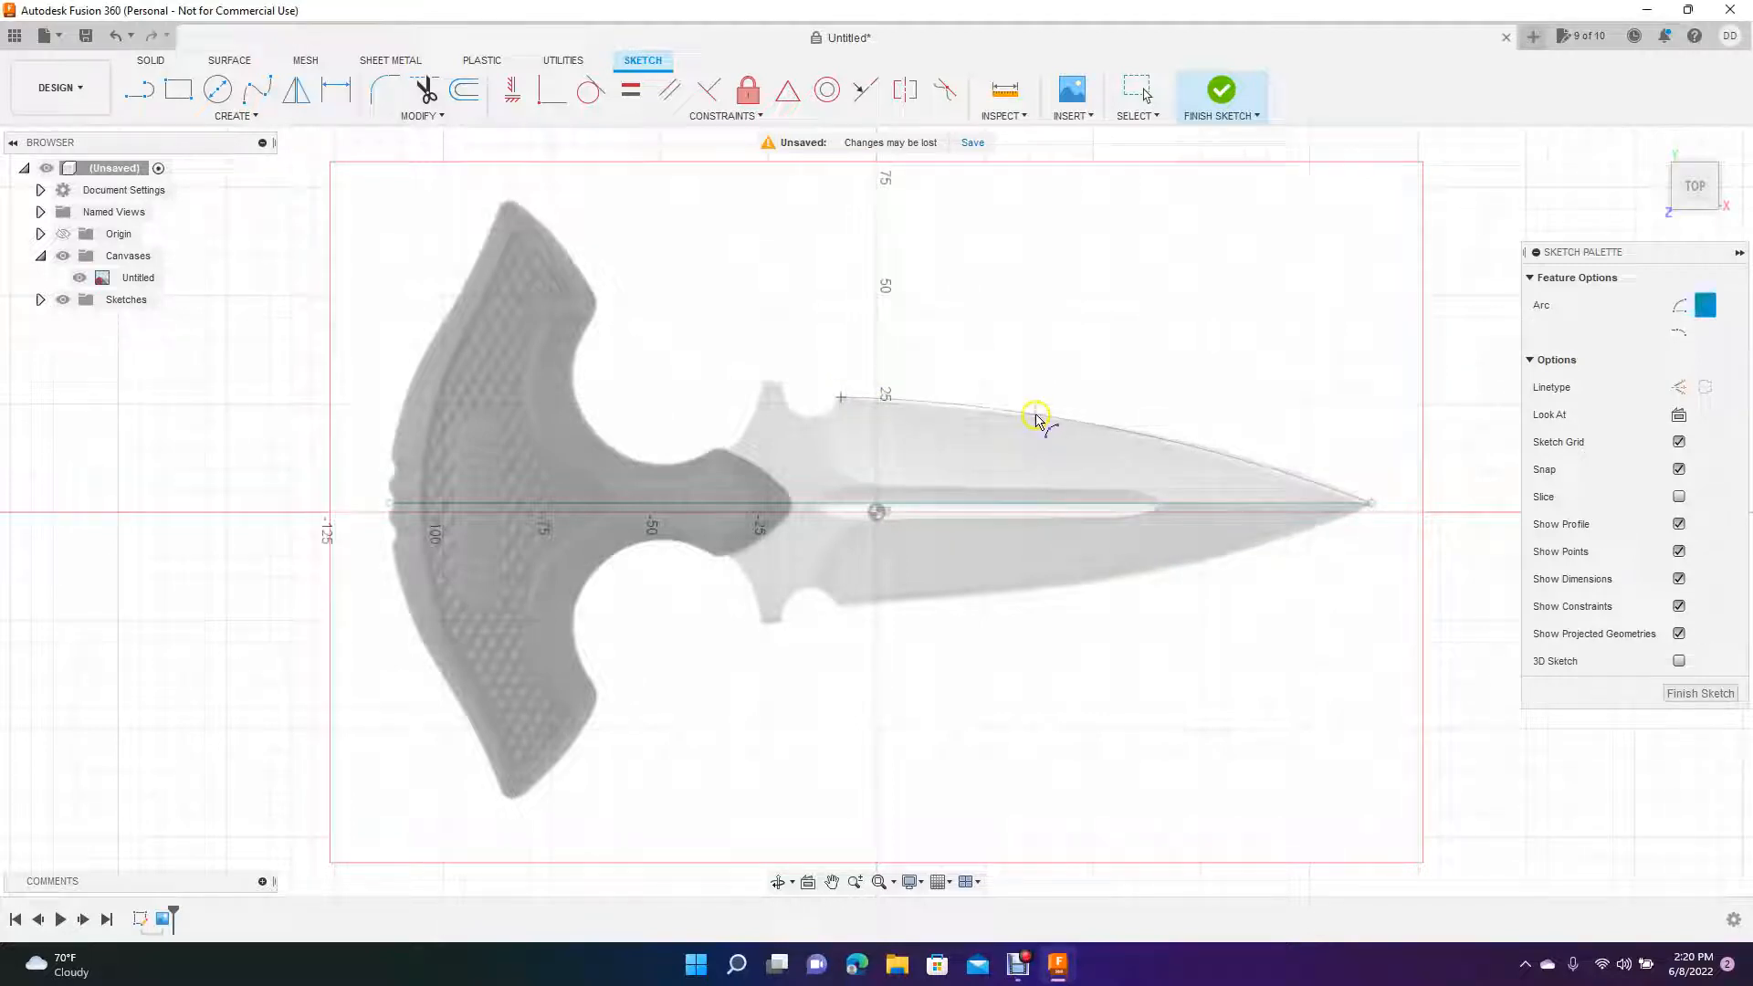
{"action": "left_click", "coordinate": [1038, 419]}
- Sketch a line about 19.5 mm long from the blade's upper shoulder to the tip of the upper guard
{"action": "left_click", "coordinate": [130, 91]}
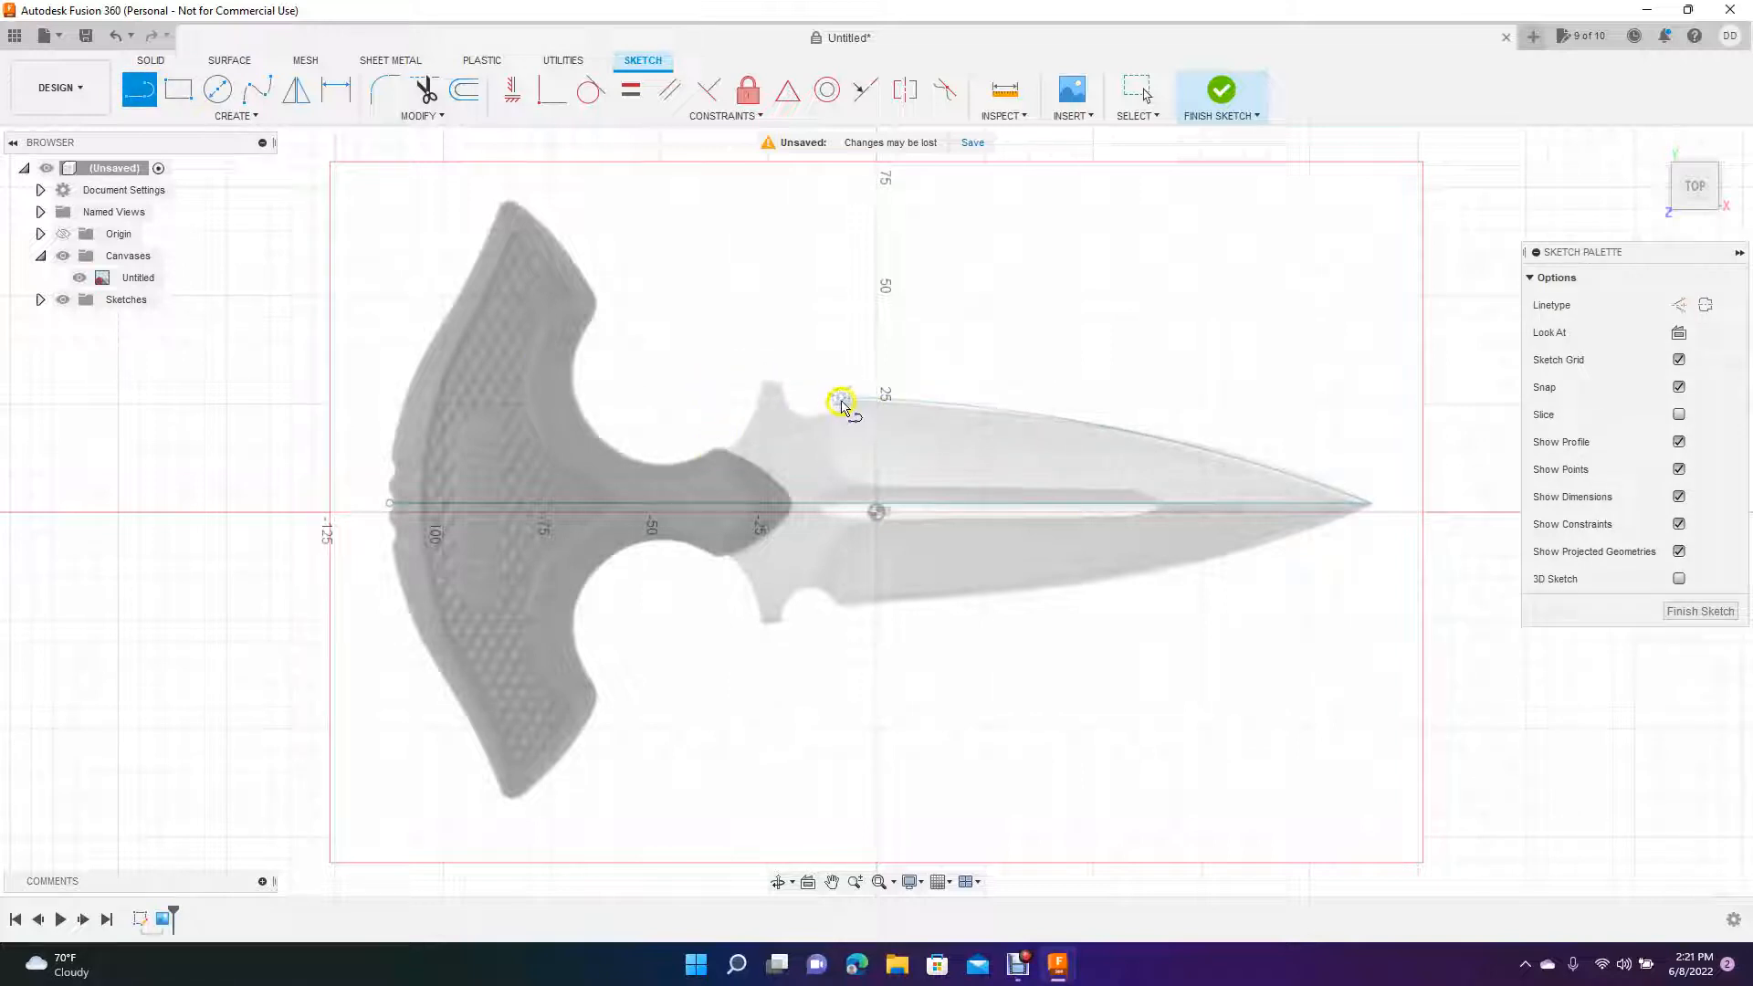
{"action": "left_click", "coordinate": [840, 398]}
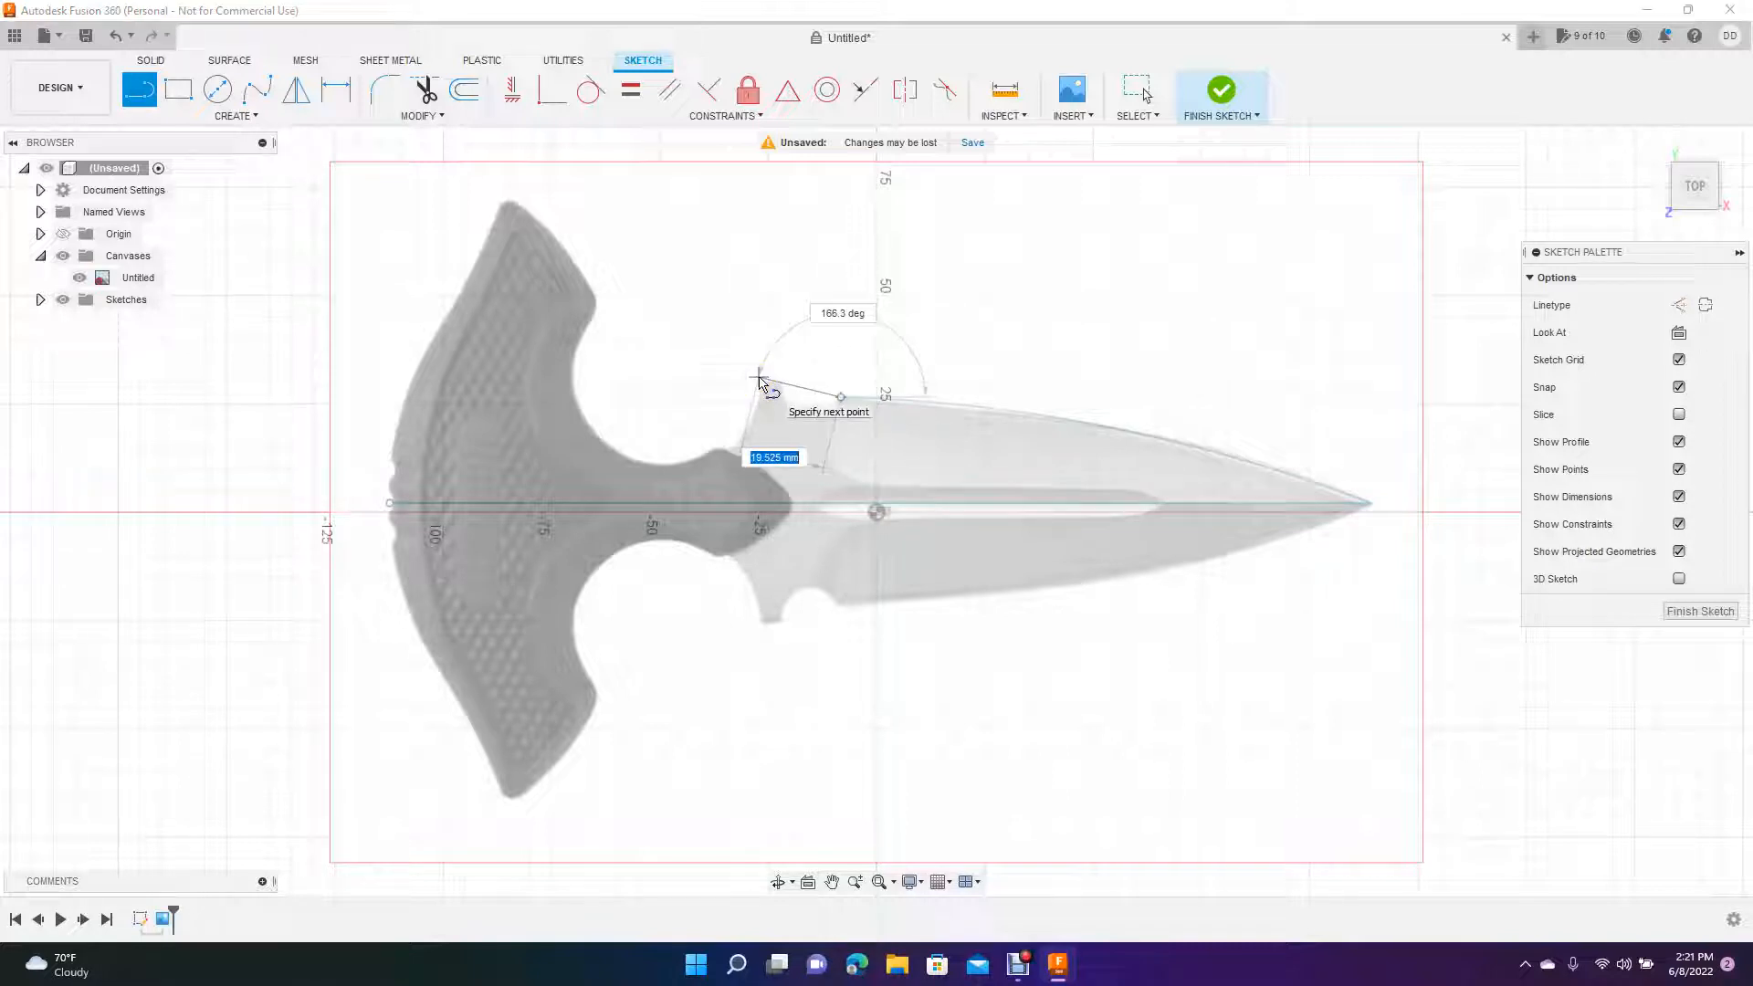
{"action": "left_click", "coordinate": [759, 381]}
{"action": "right_click", "coordinate": [759, 377]}
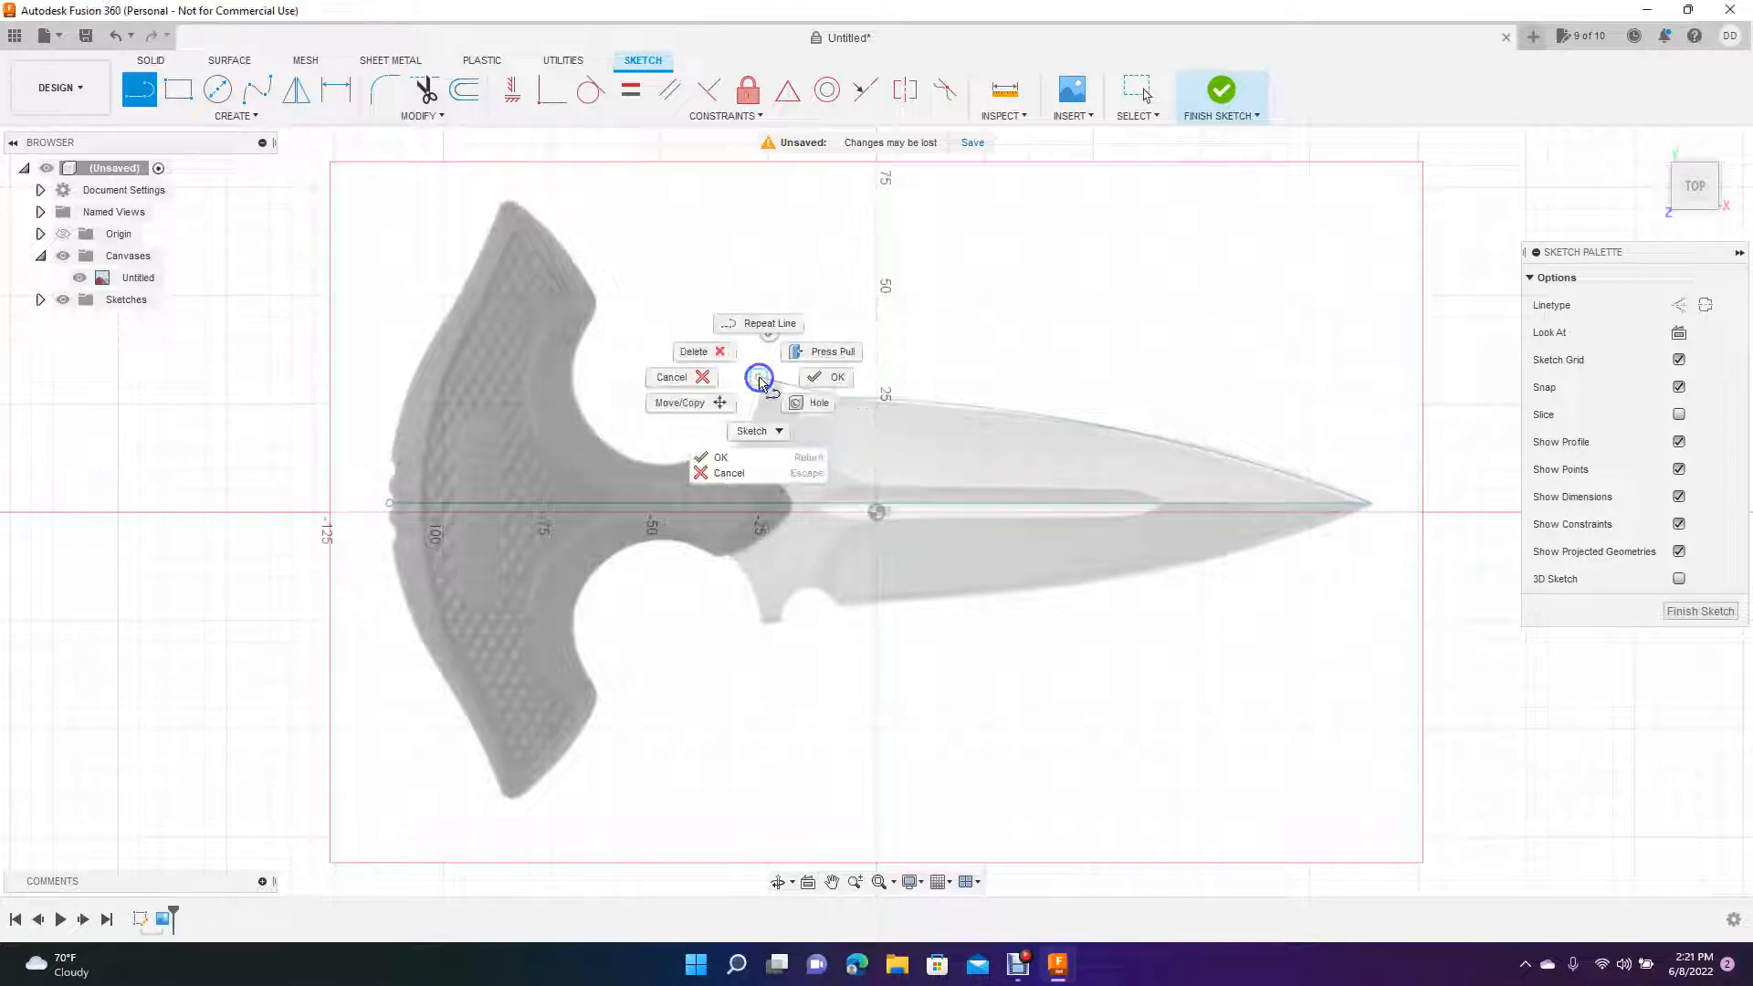
{"action": "left_click", "coordinate": [813, 385]}
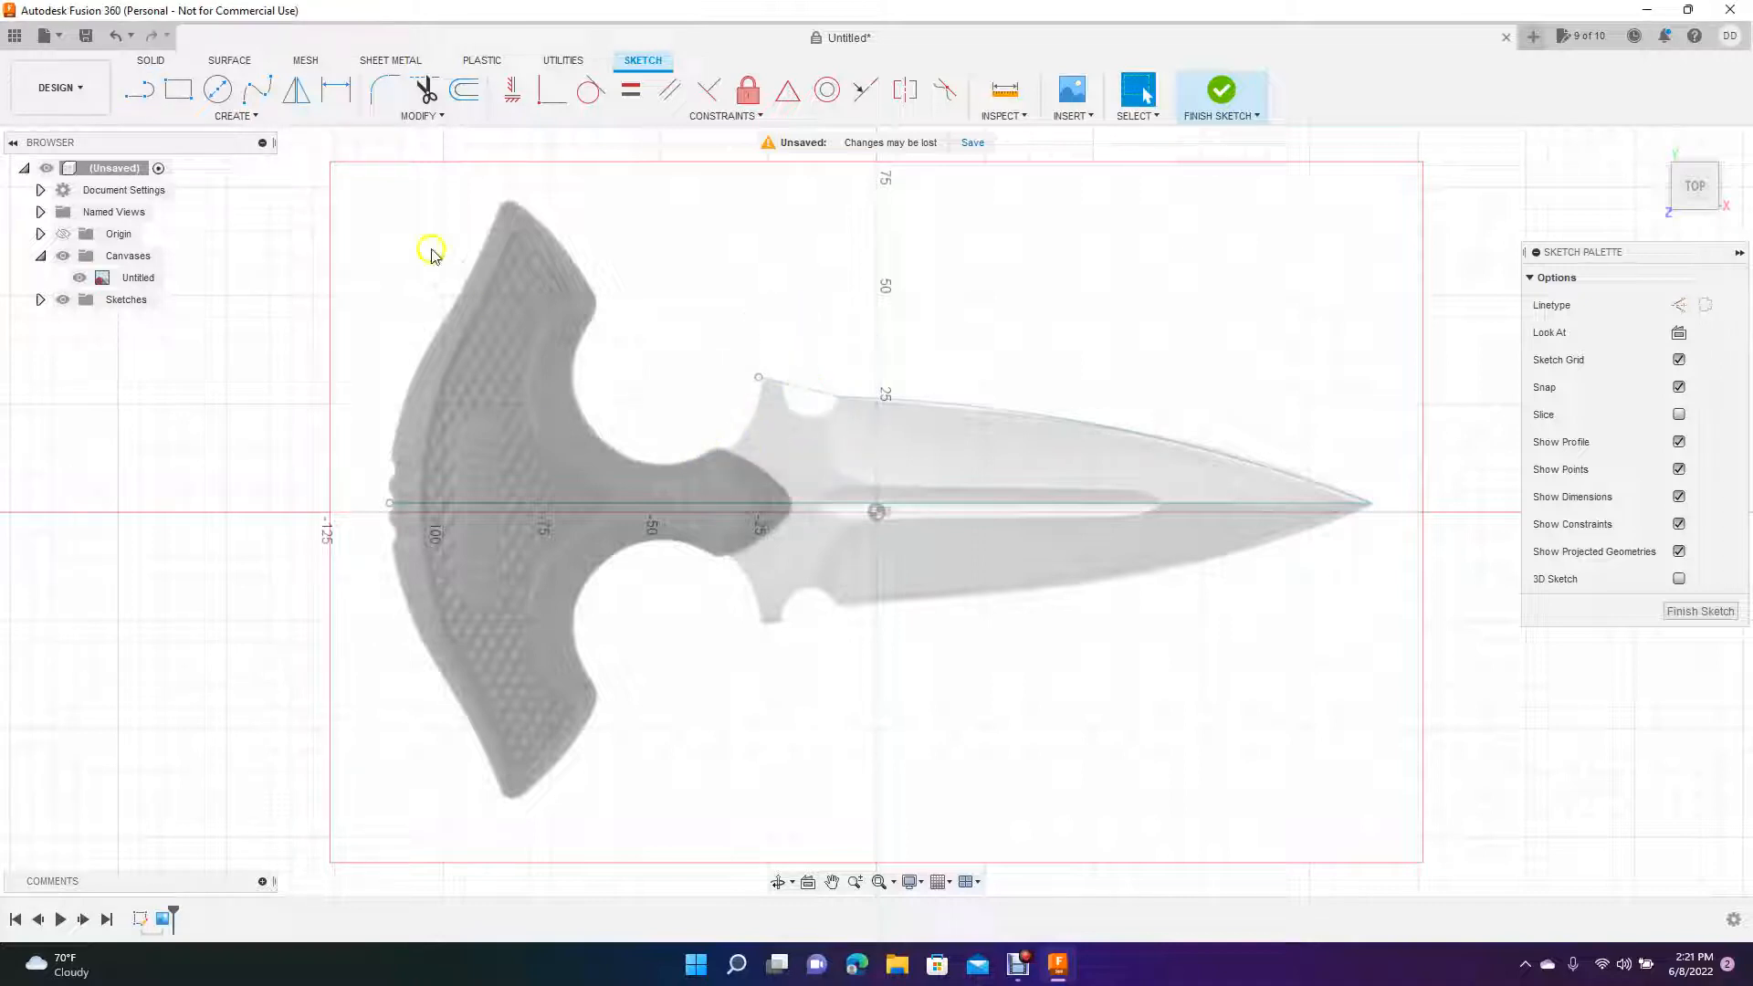
- Trace the back edge of the upper guard with a 3-point arc from the guard tip to the handle collar
{"action": "left_click", "coordinate": [255, 117]}
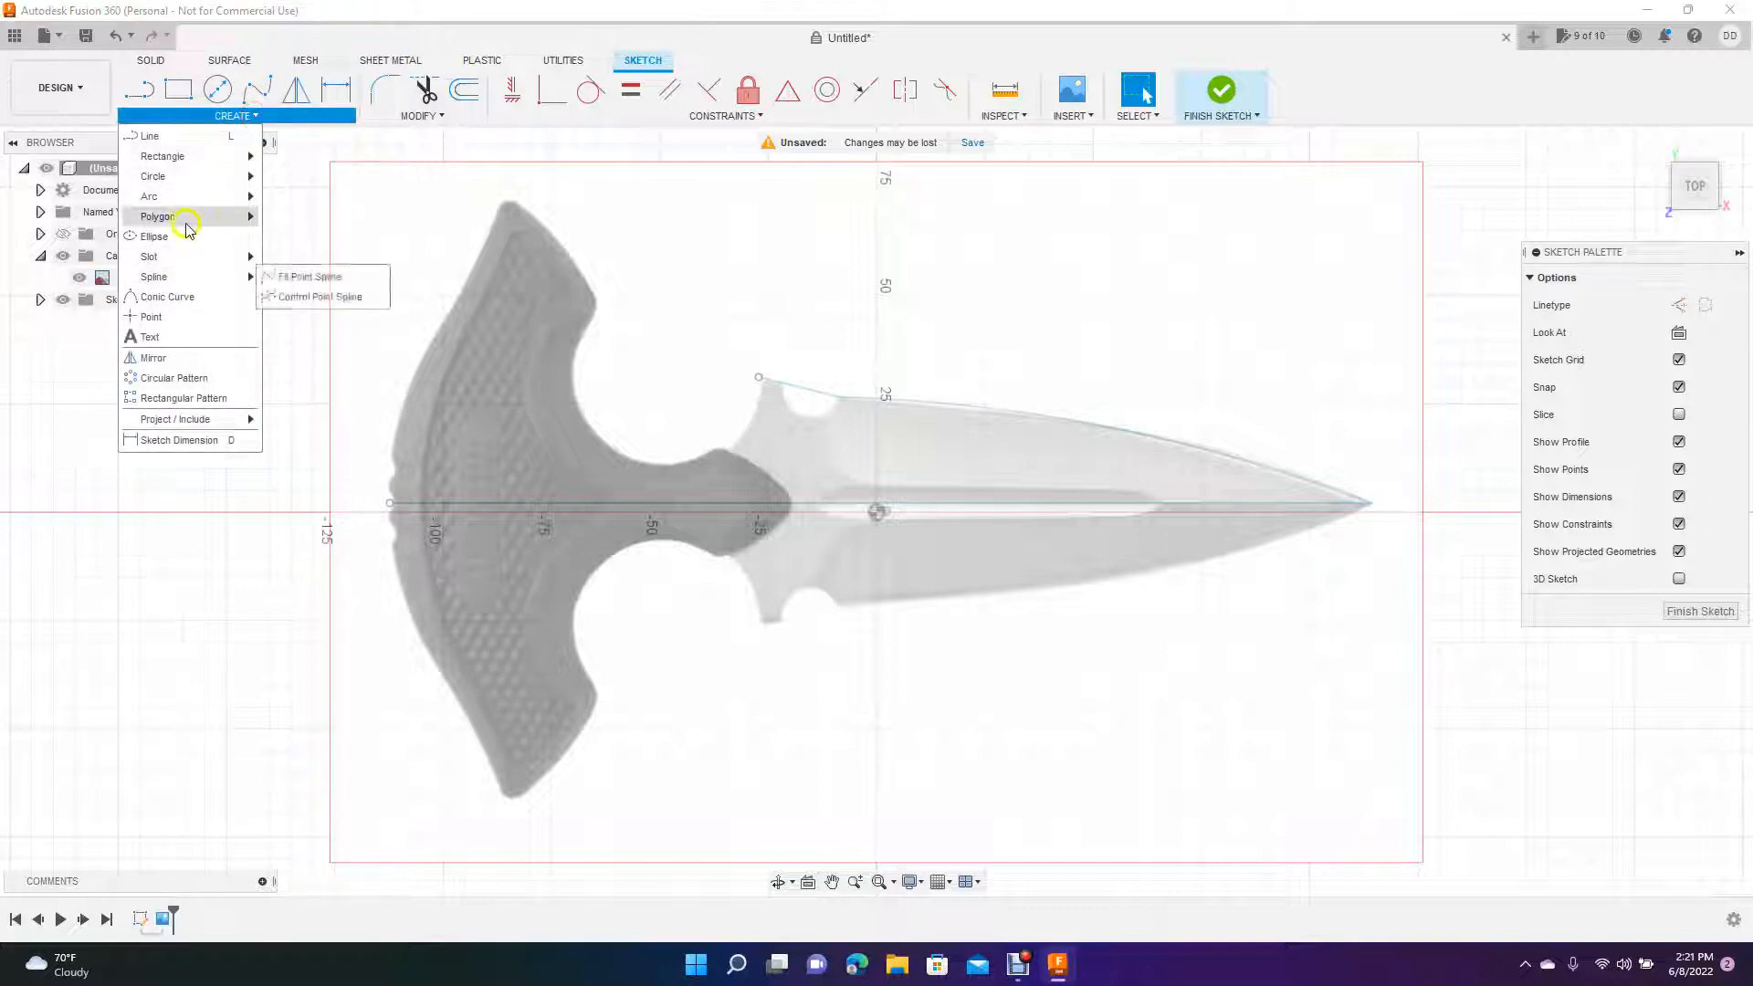
{"action": "mouse_move", "coordinate": [189, 206]}
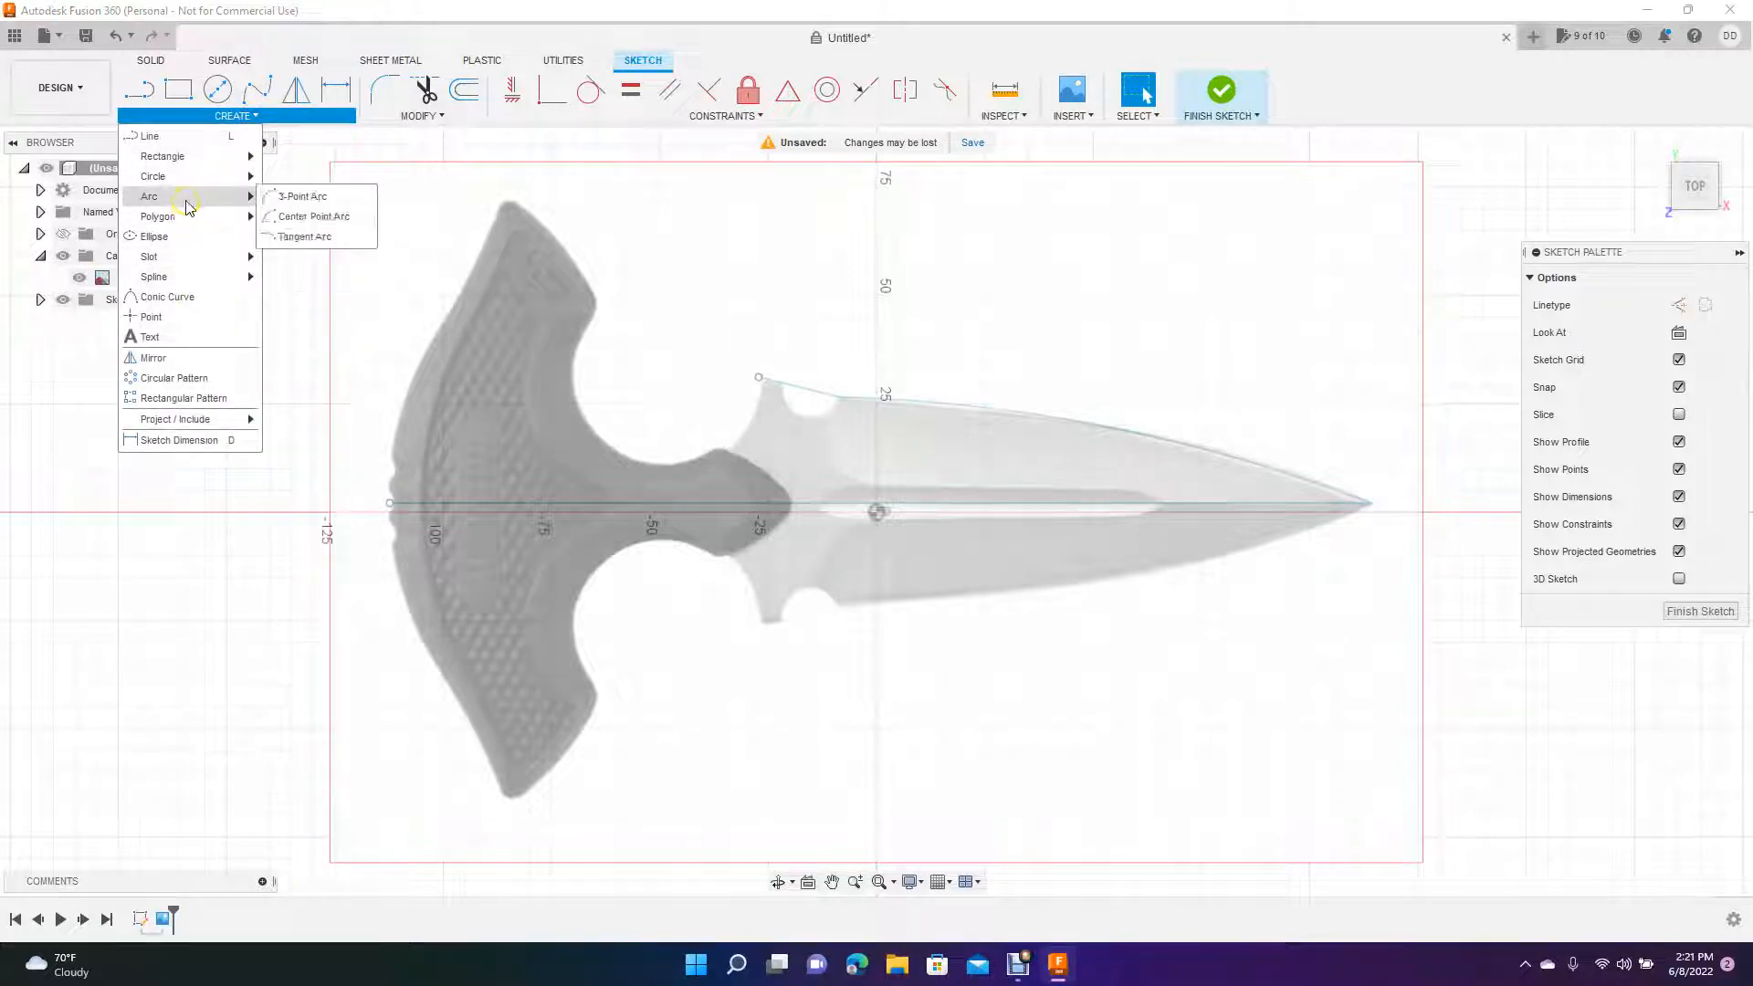
{"action": "left_click", "coordinate": [296, 197]}
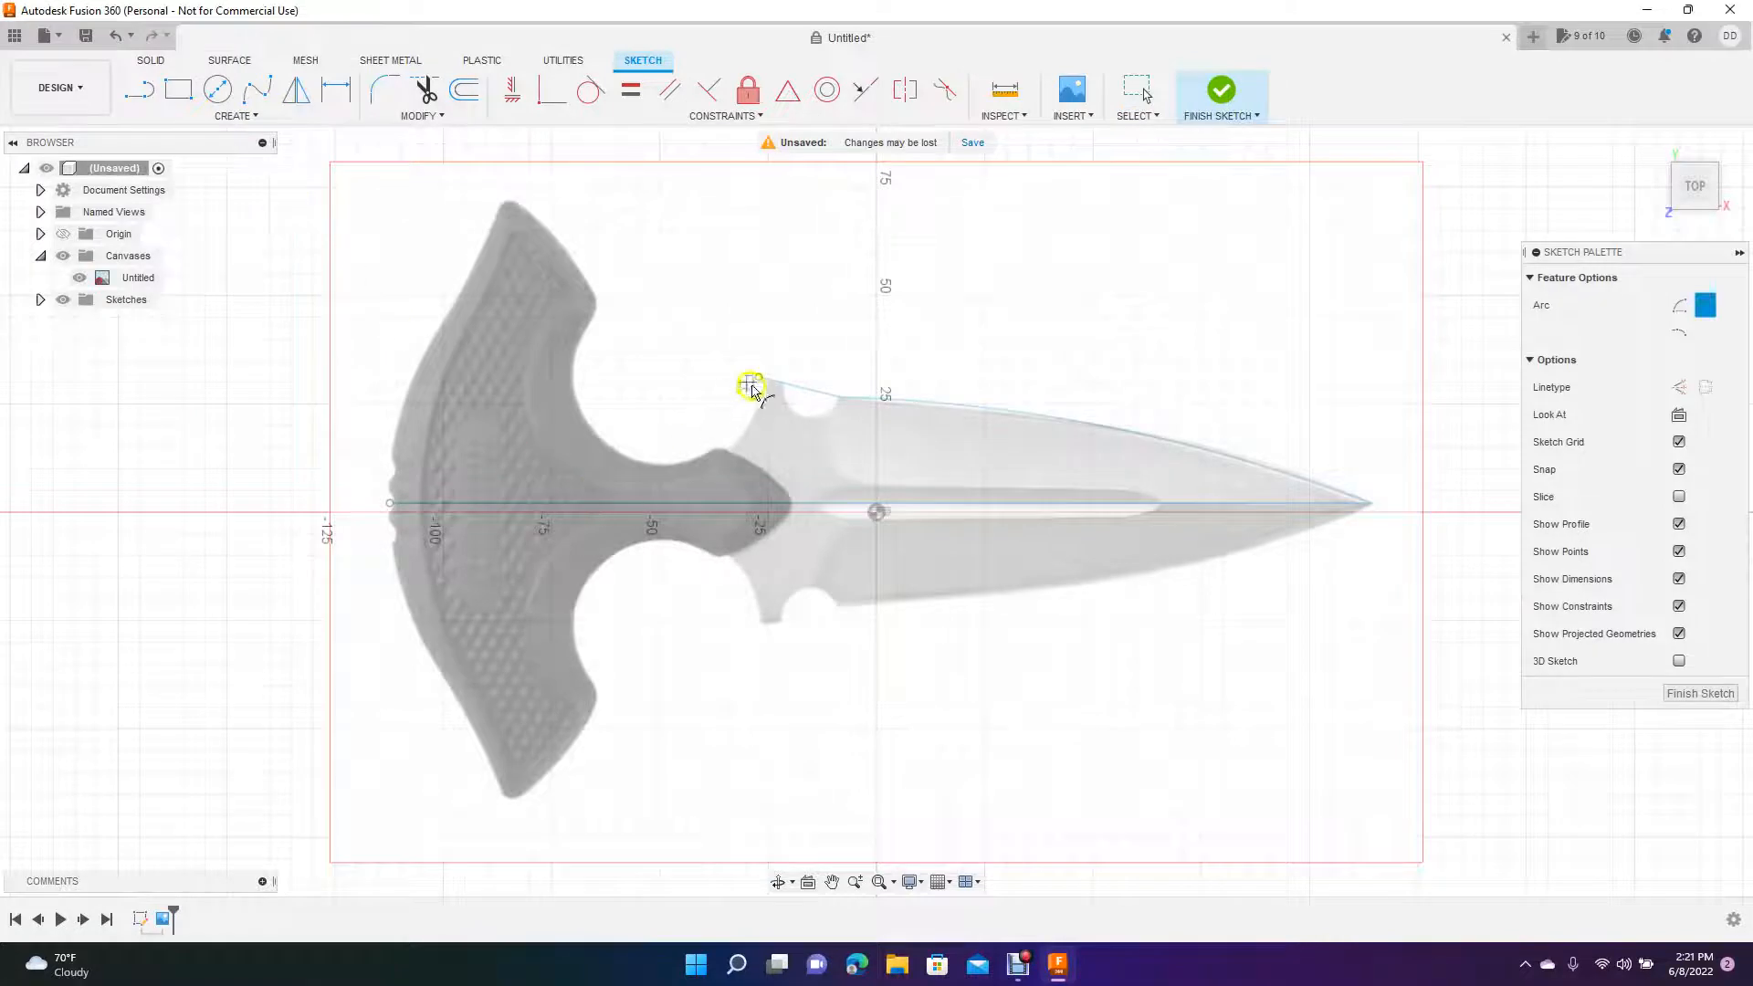
{"action": "left_click", "coordinate": [759, 377]}
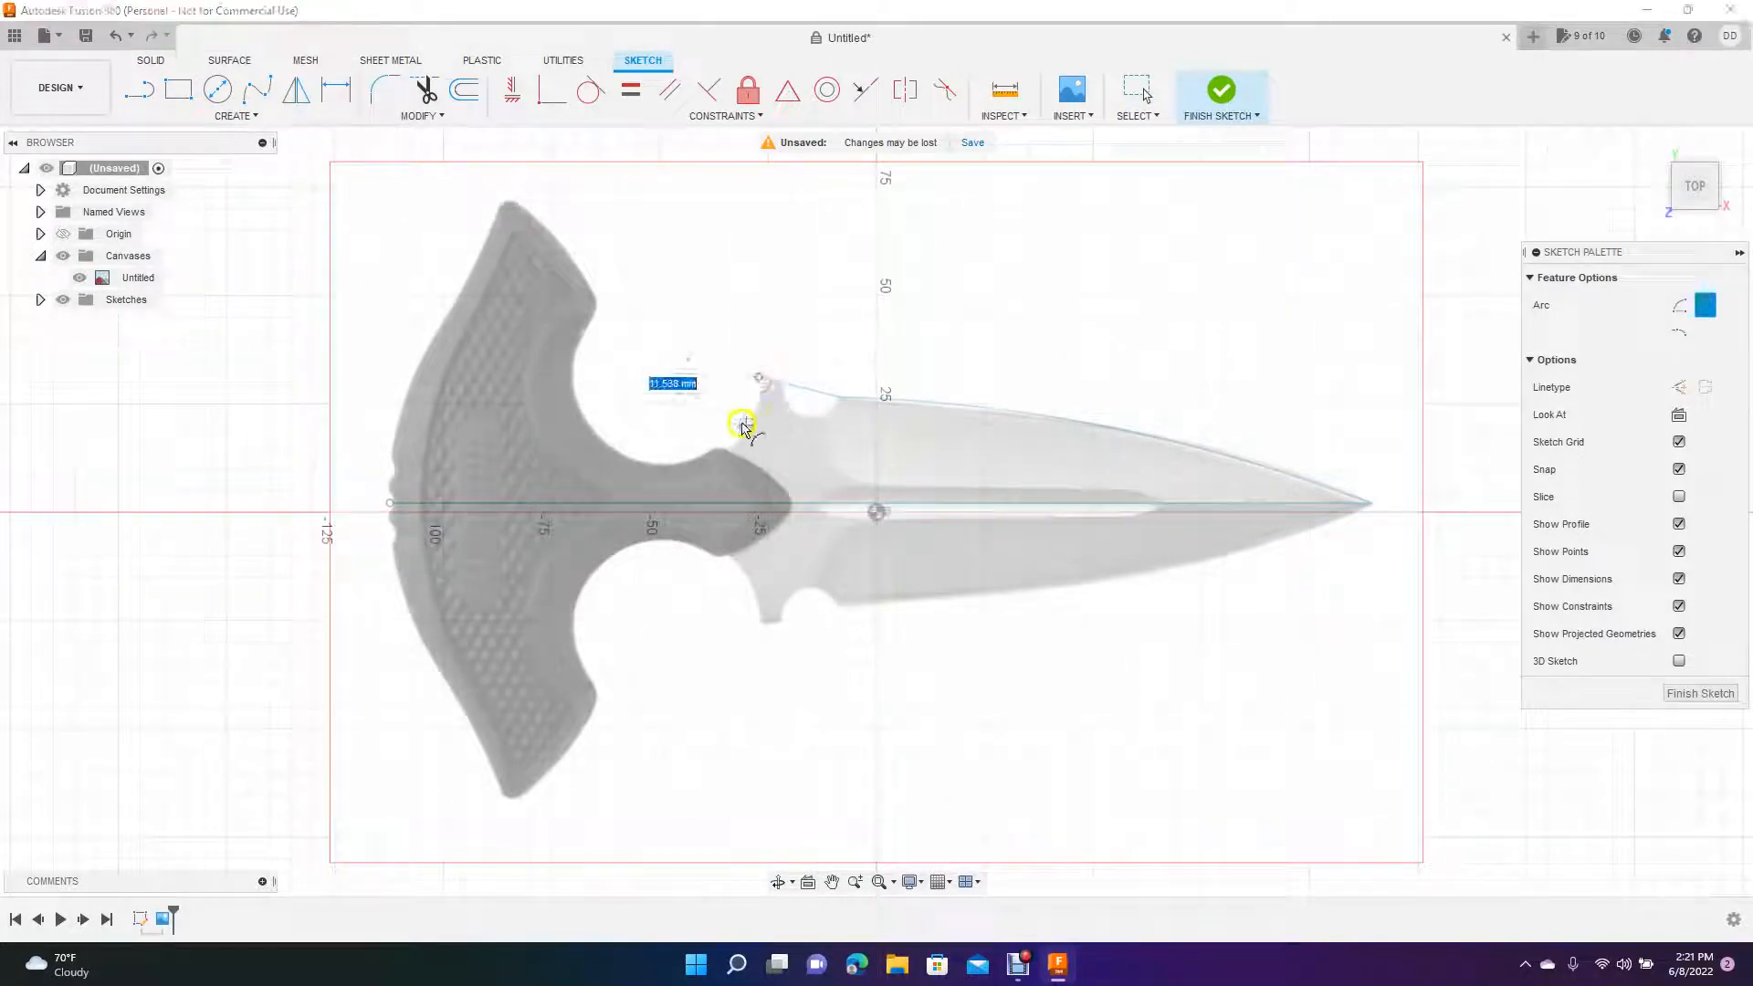
{"action": "left_click", "coordinate": [723, 454]}
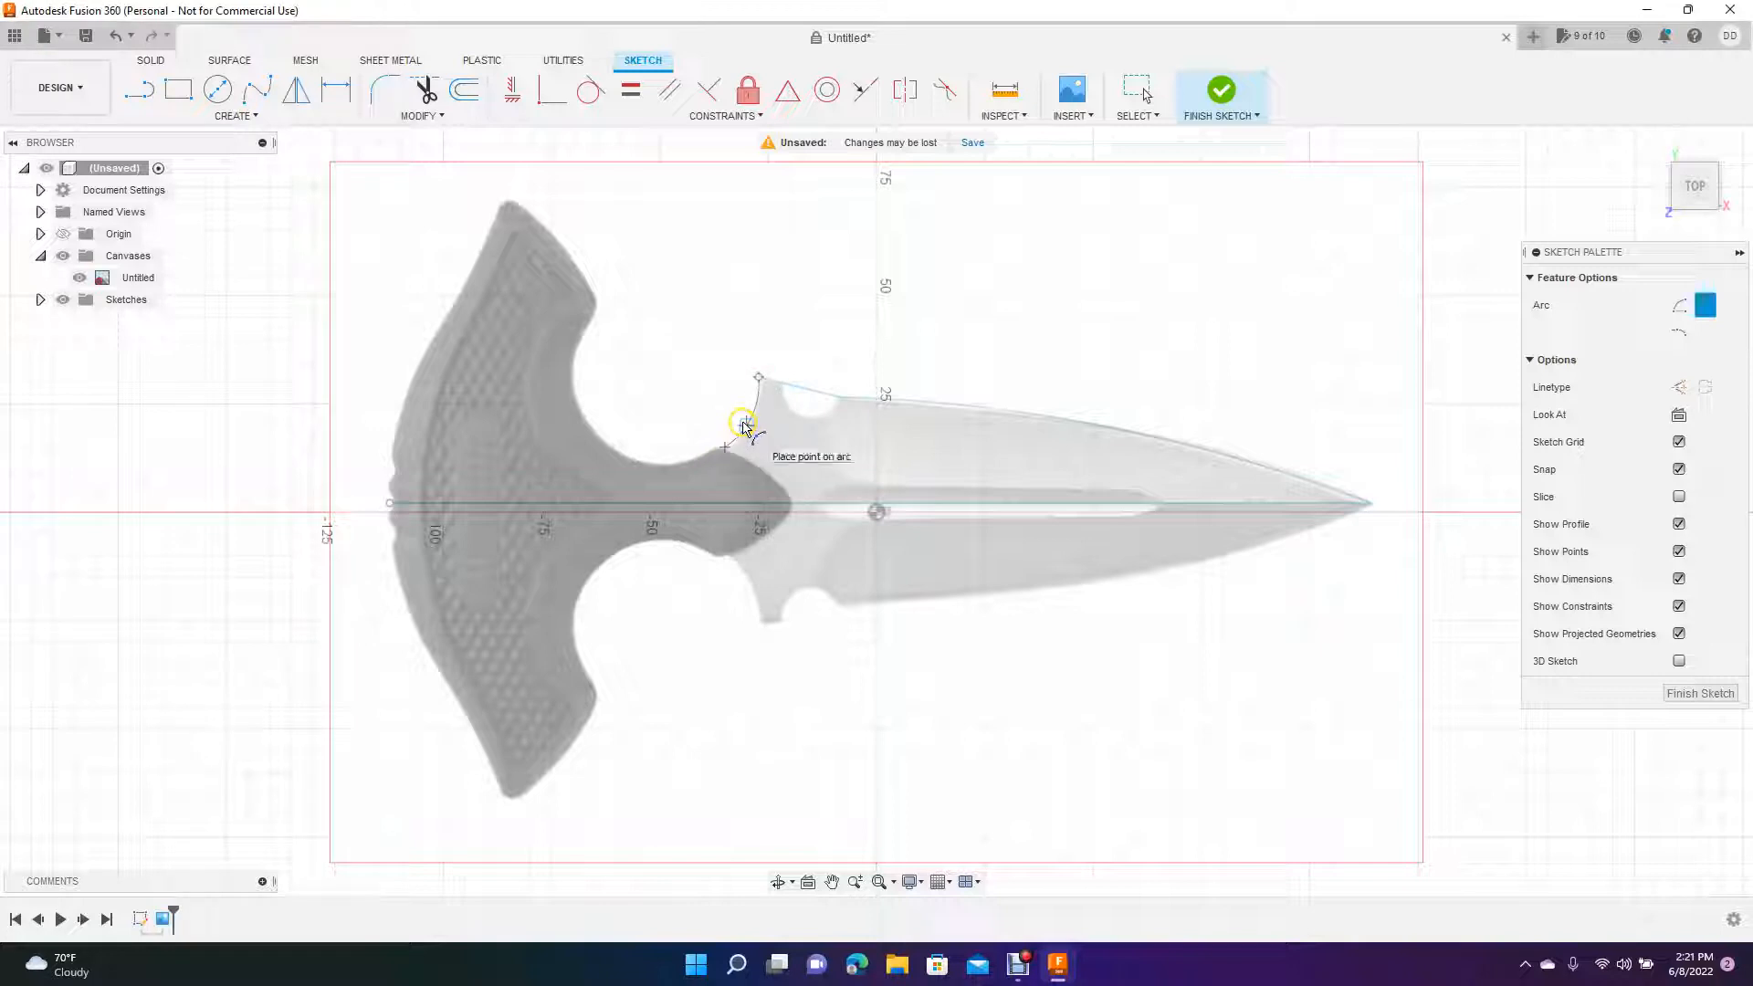
{"action": "left_click", "coordinate": [744, 427]}
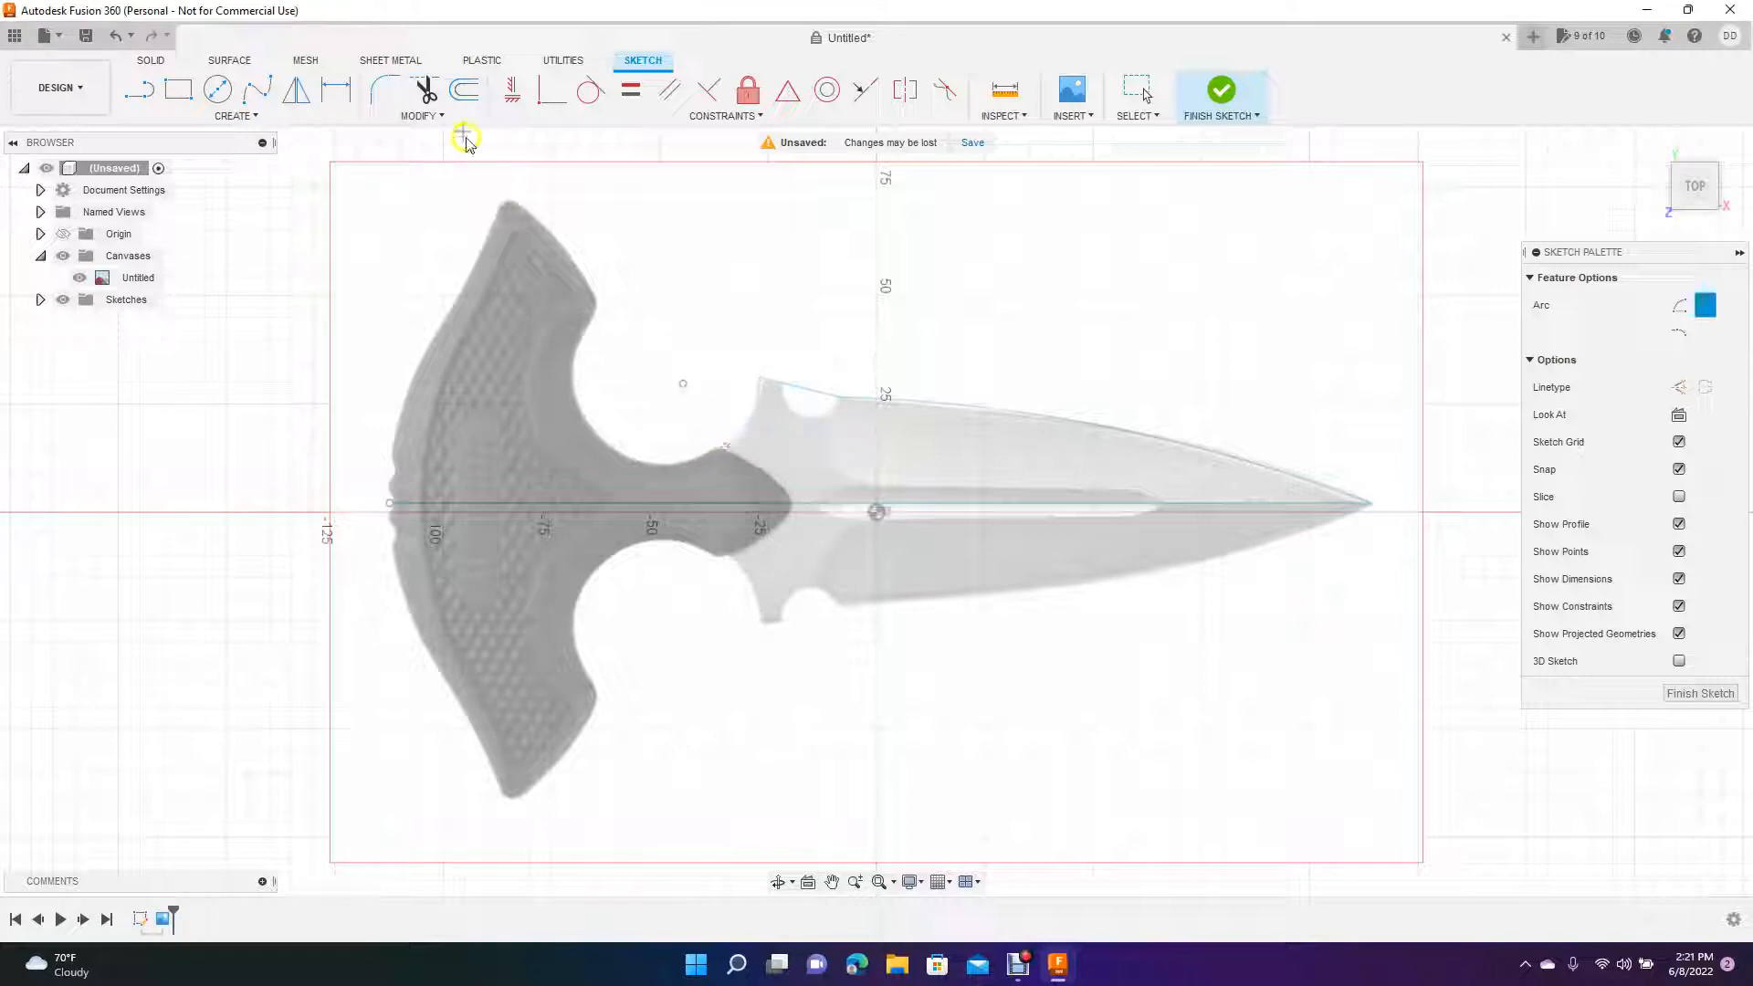
- Sketch a vertical line about 13 mm long from the guard arc's lower end to the centerline
{"action": "left_click", "coordinate": [137, 92]}
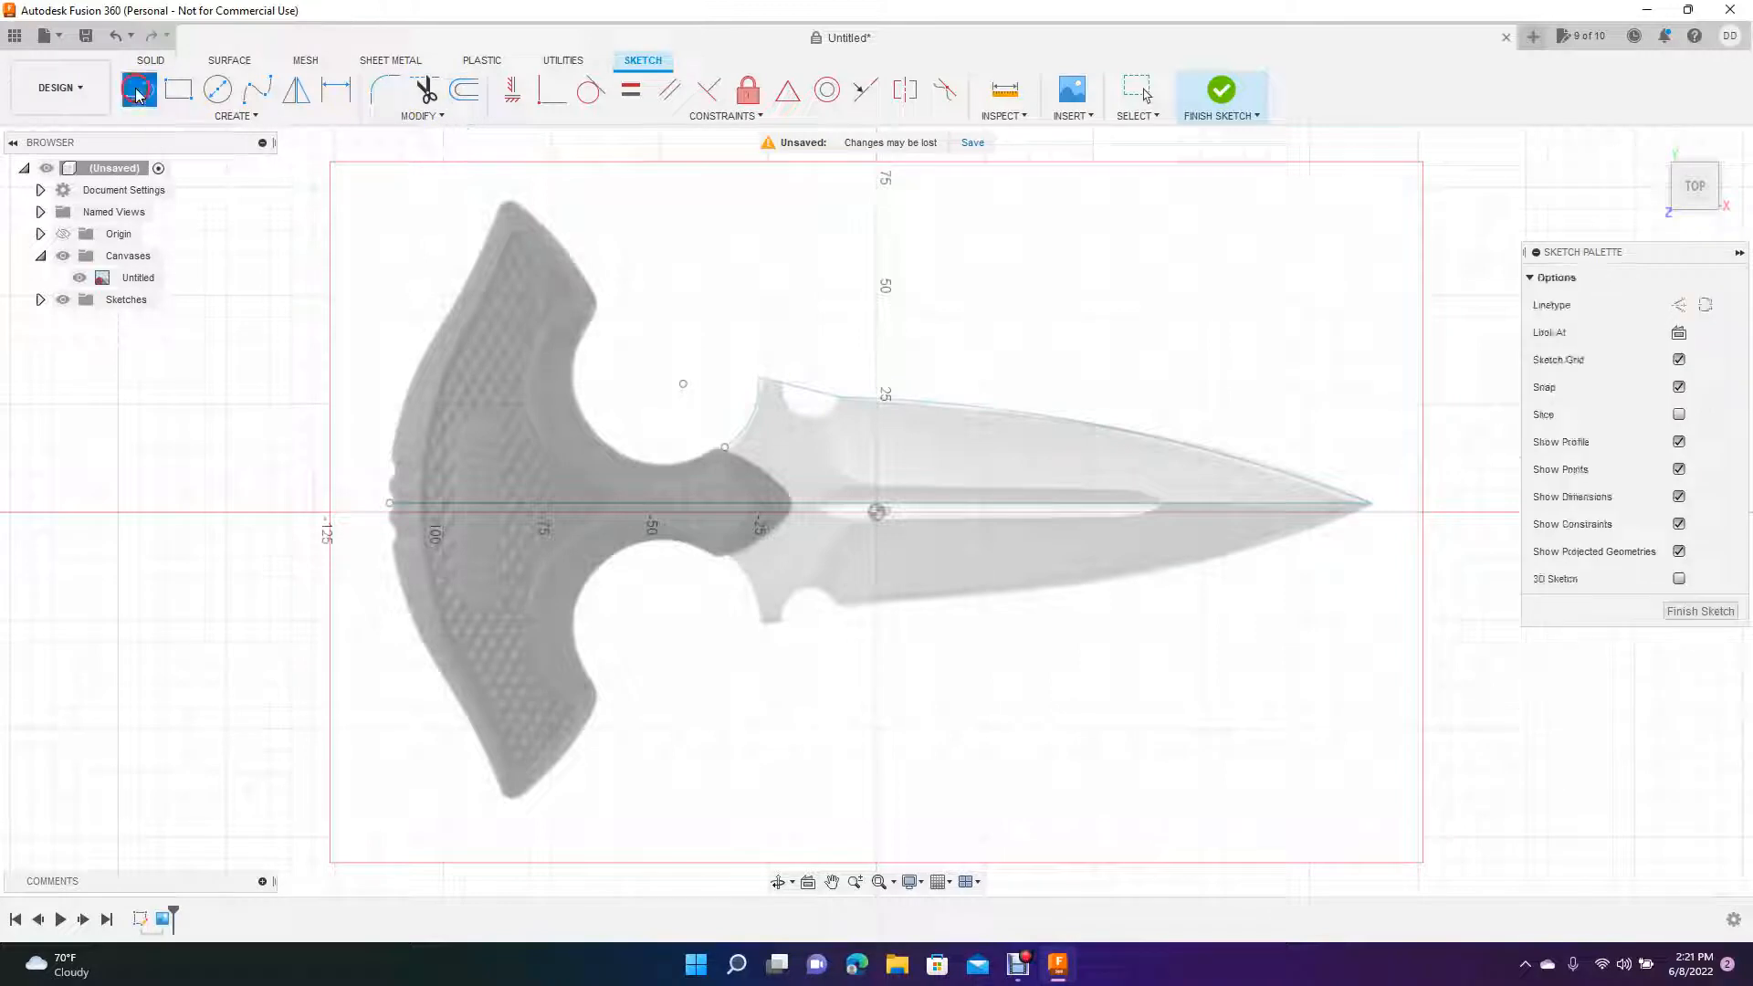
{"action": "left_click", "coordinate": [724, 450]}
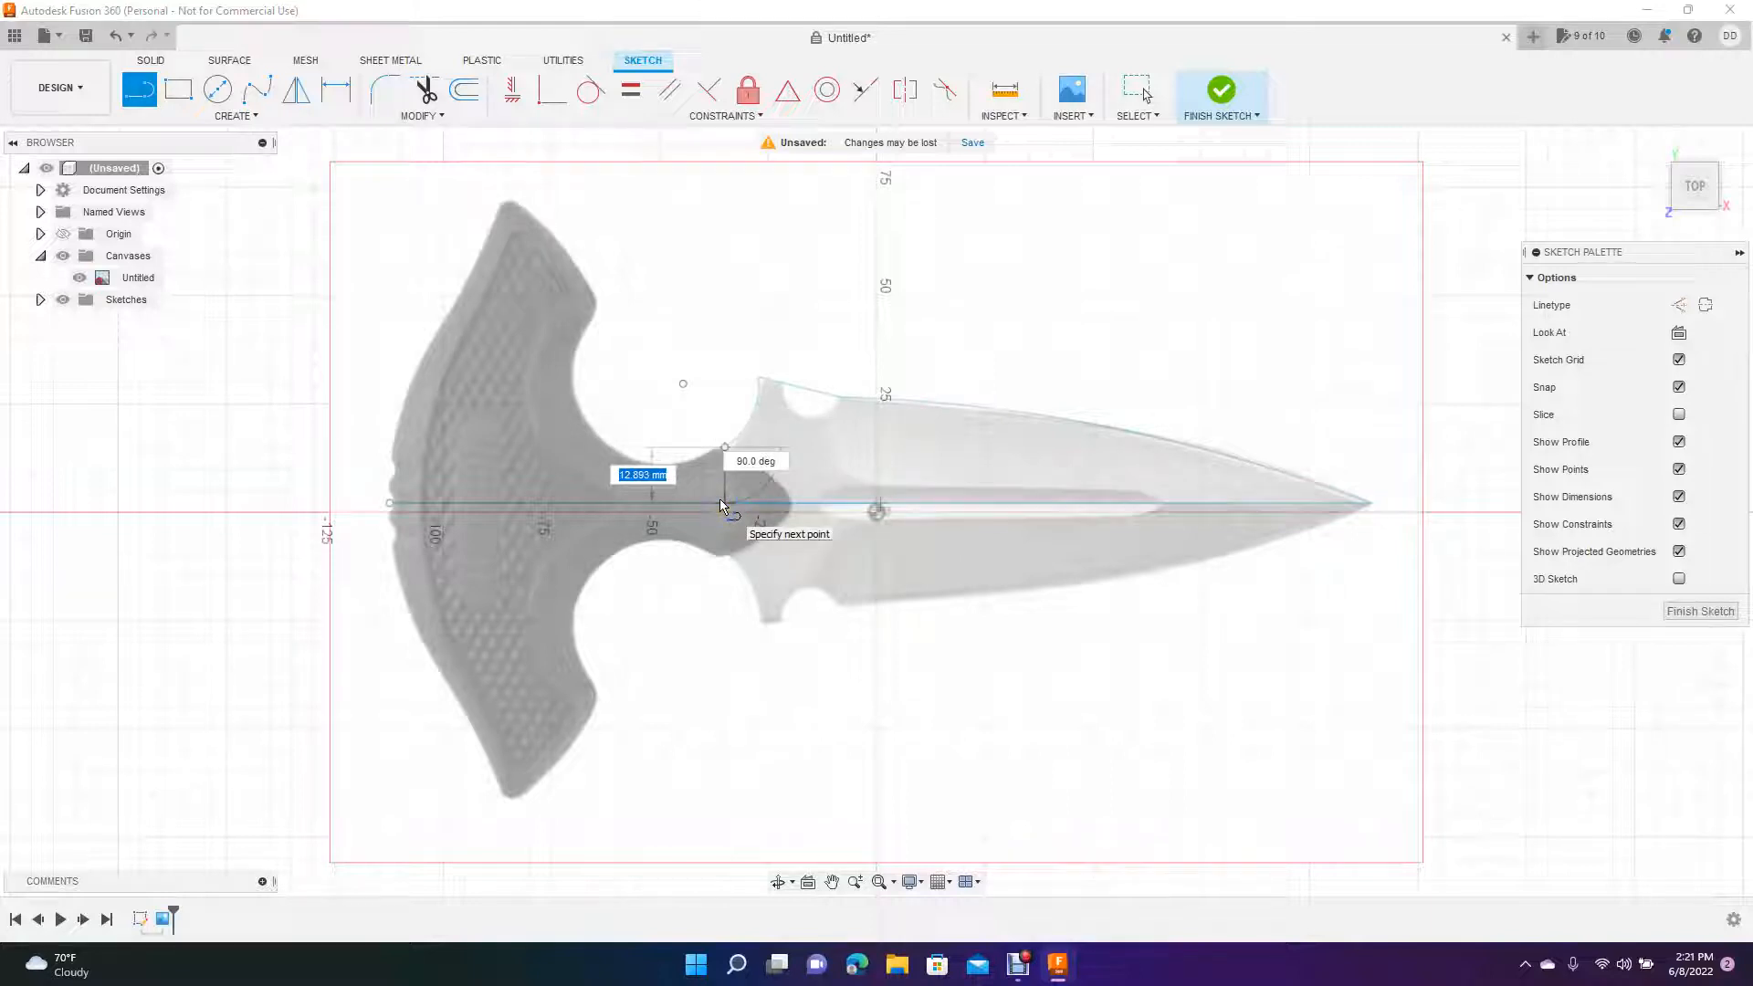
{"action": "left_click", "coordinate": [721, 503]}
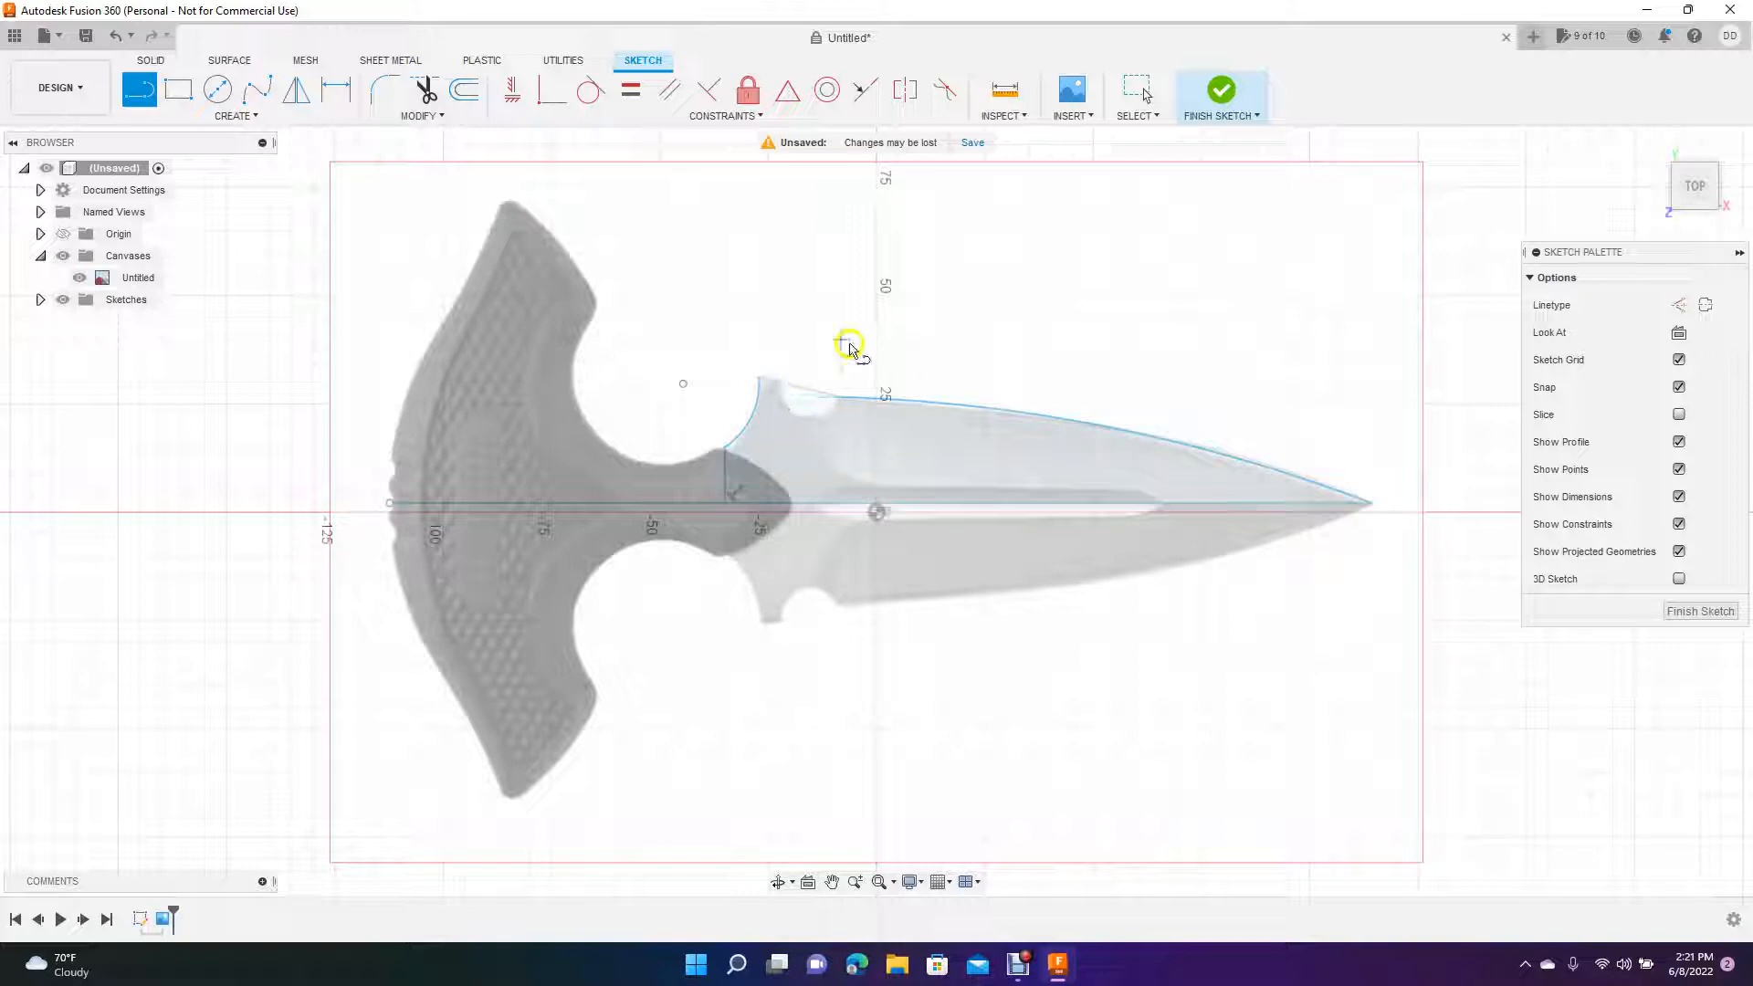
- Sketch a circle about 13 mm in diameter over the upper guard notch, centered on the sloped guard line
{"action": "left_click", "coordinate": [217, 90]}
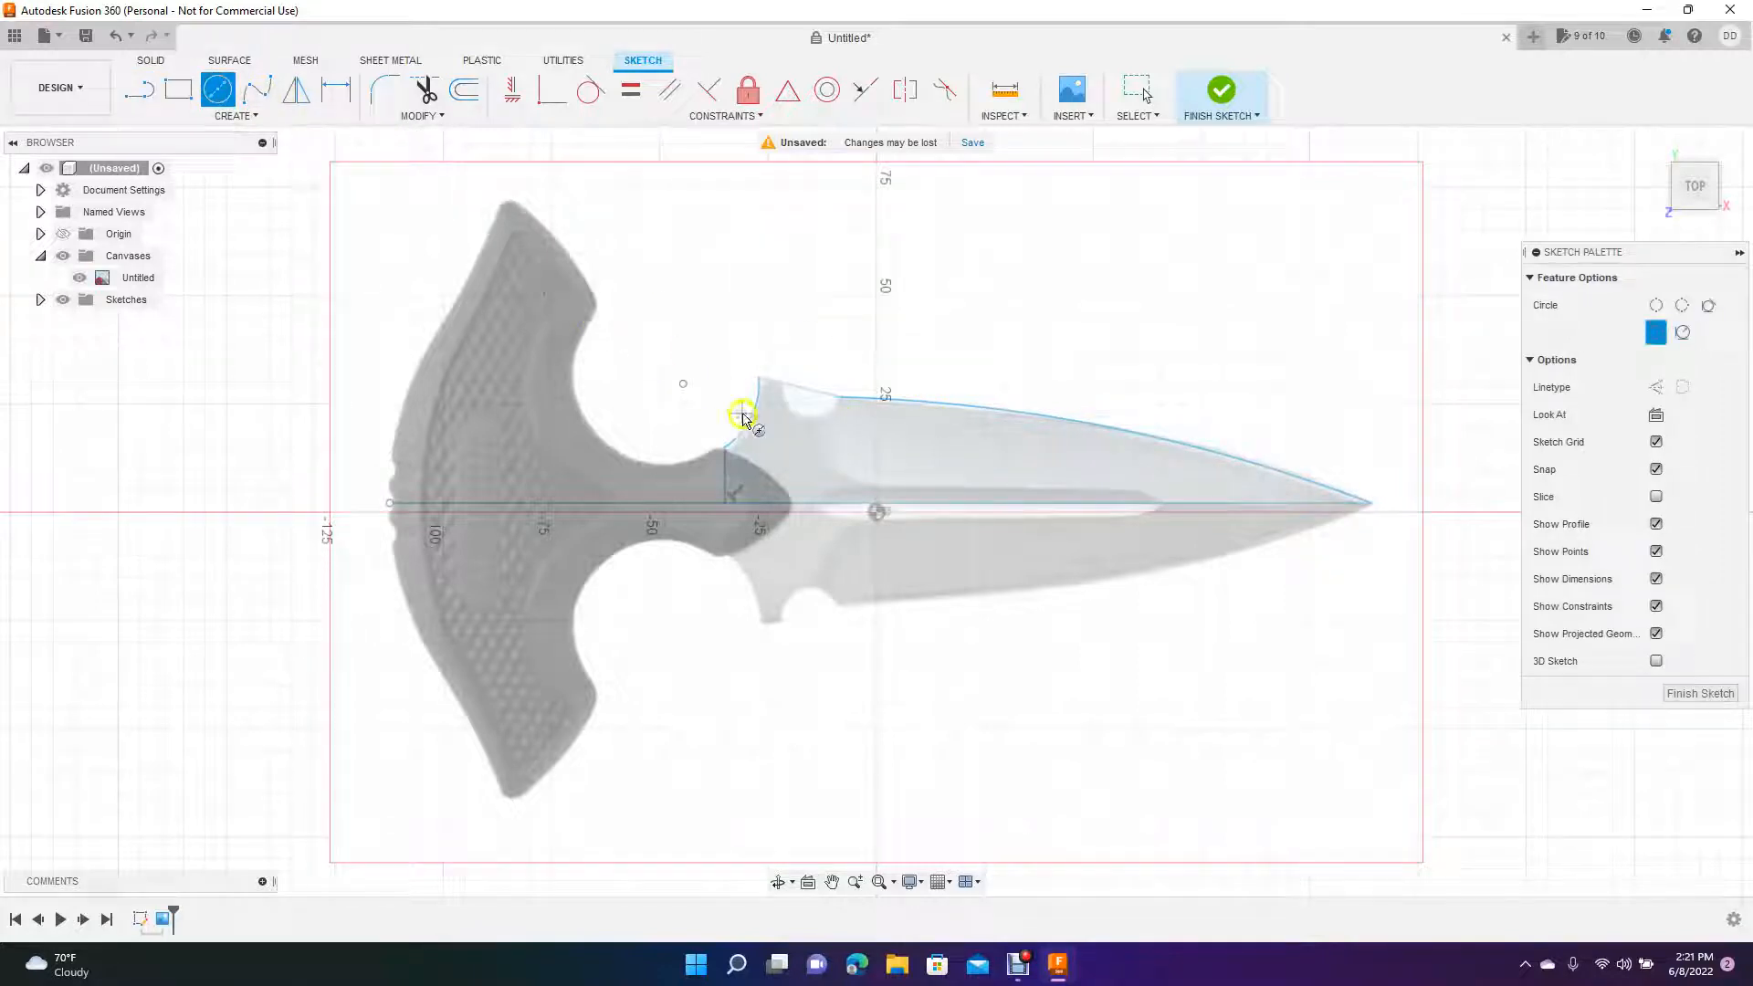
{"action": "left_click", "coordinate": [805, 402]}
{"action": "left_click", "coordinate": [804, 396]}
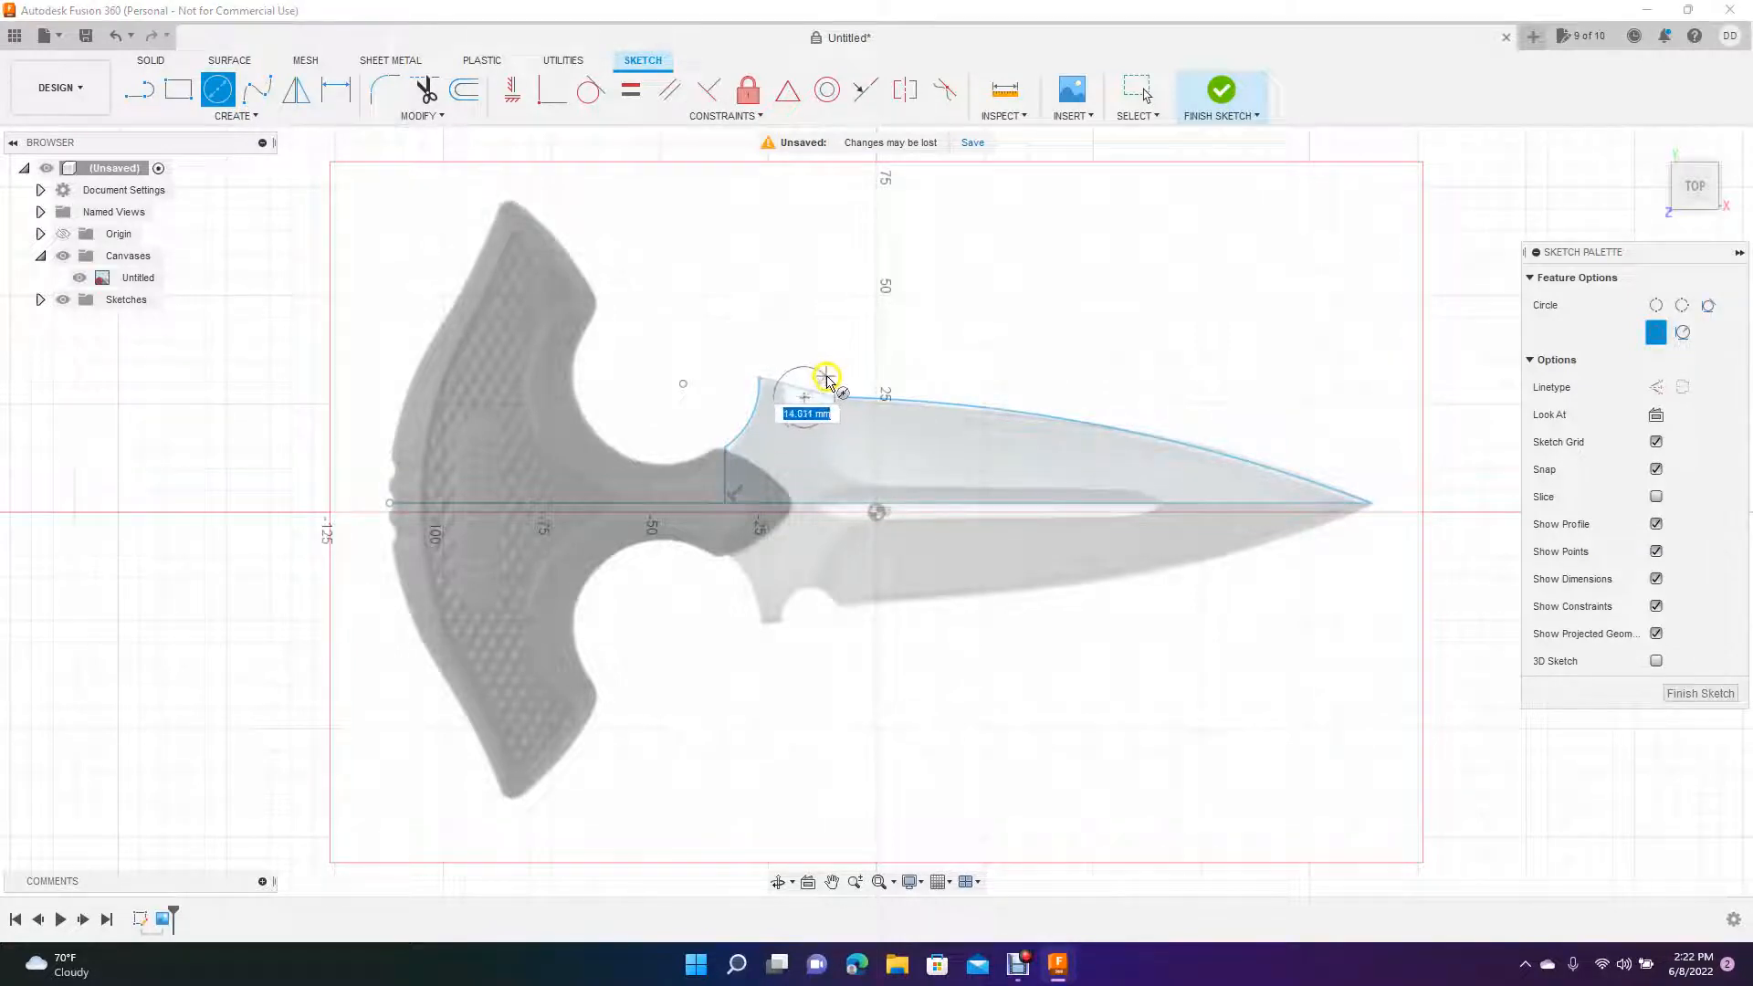
{"action": "left_click", "coordinate": [822, 382]}
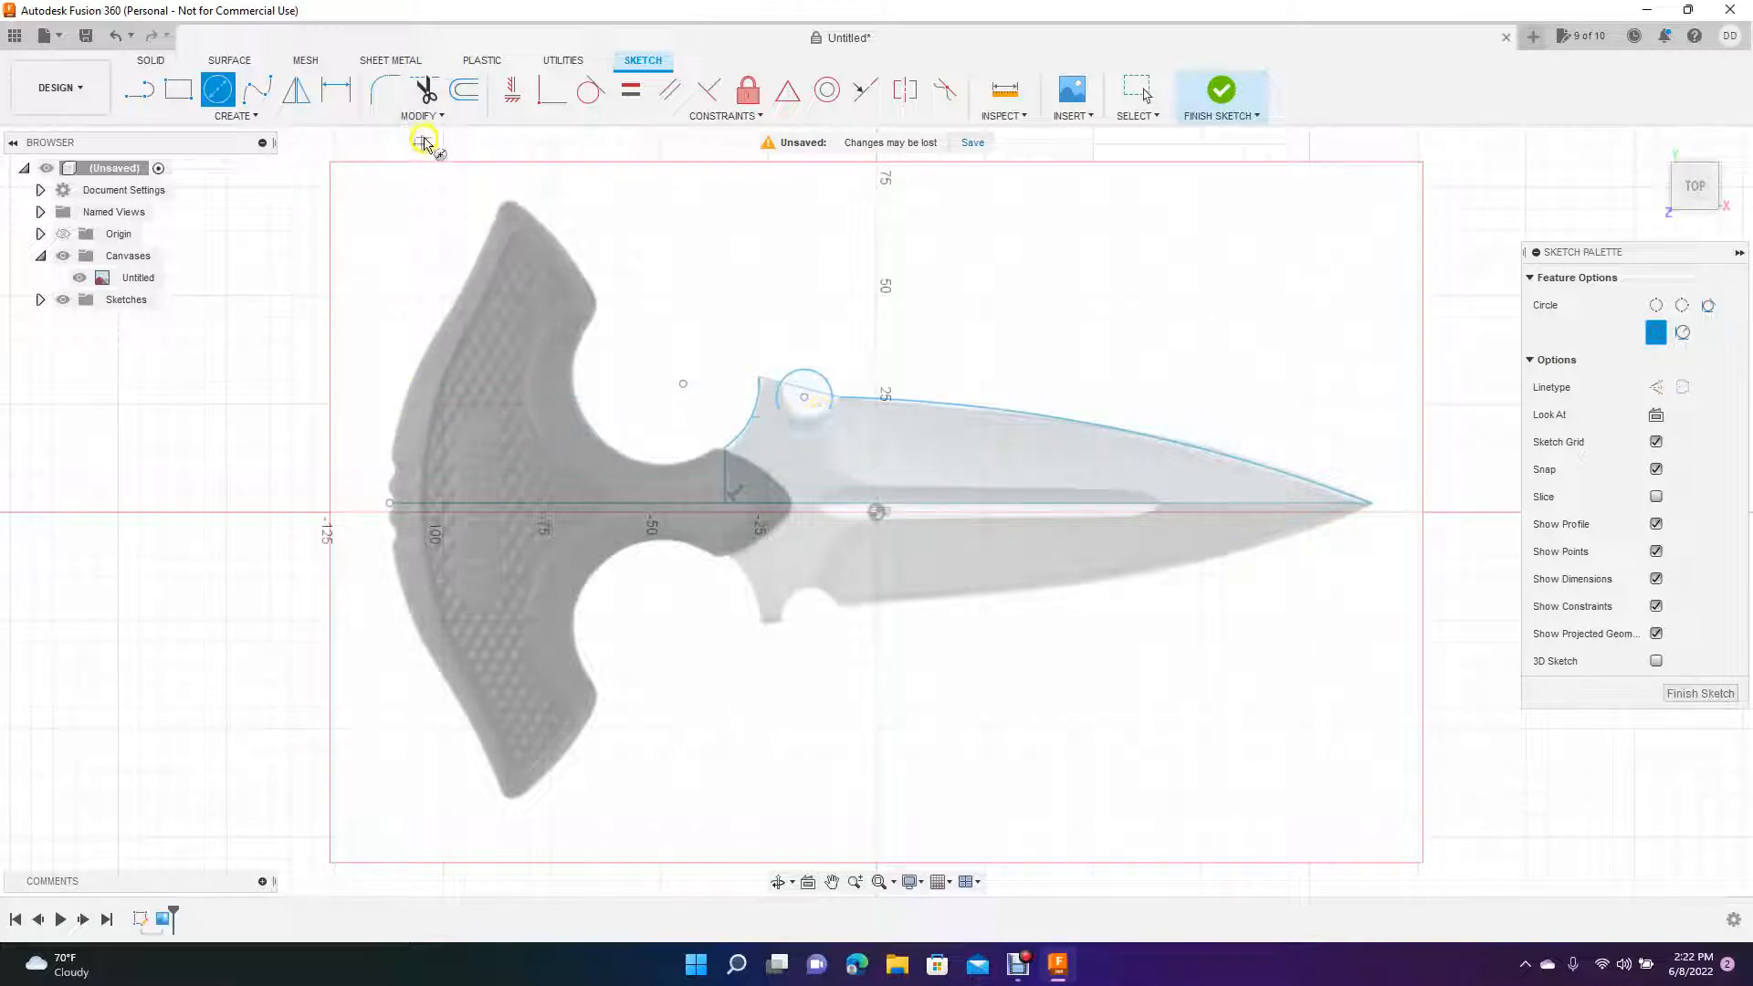
- Trim the circle's outer arc and the guard line segment inside it to leave an open notch
{"action": "left_click", "coordinate": [424, 89]}
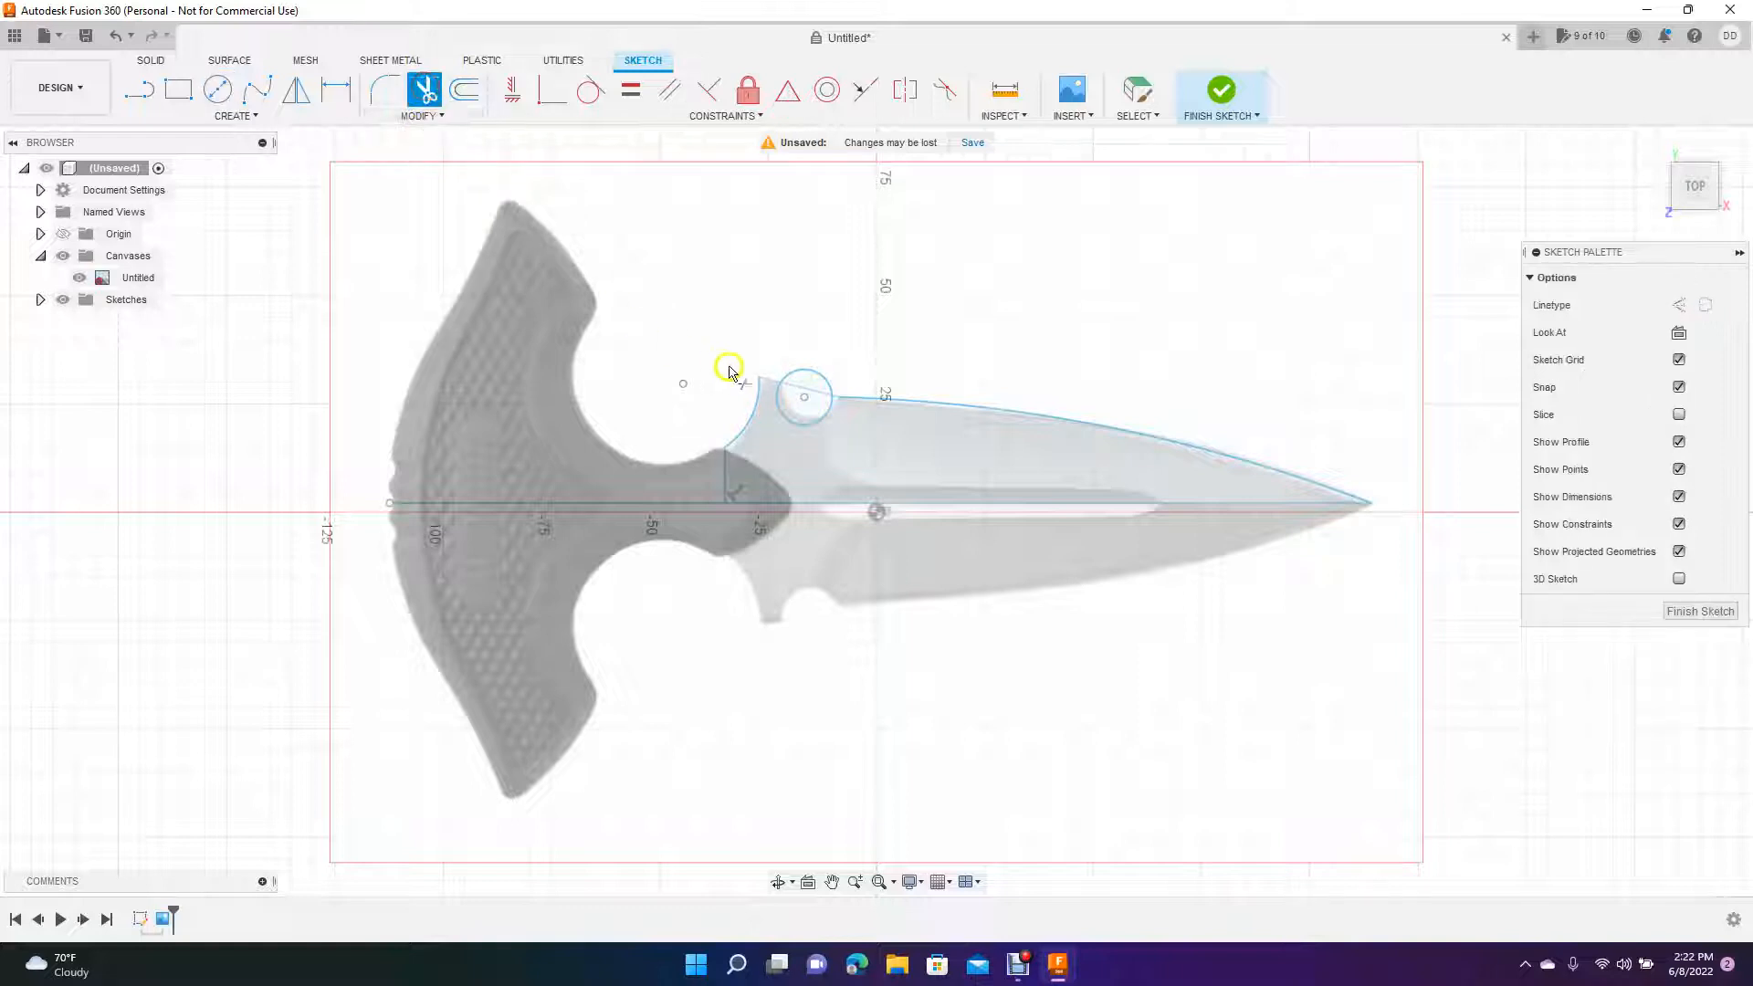
{"action": "left_click", "coordinate": [792, 372]}
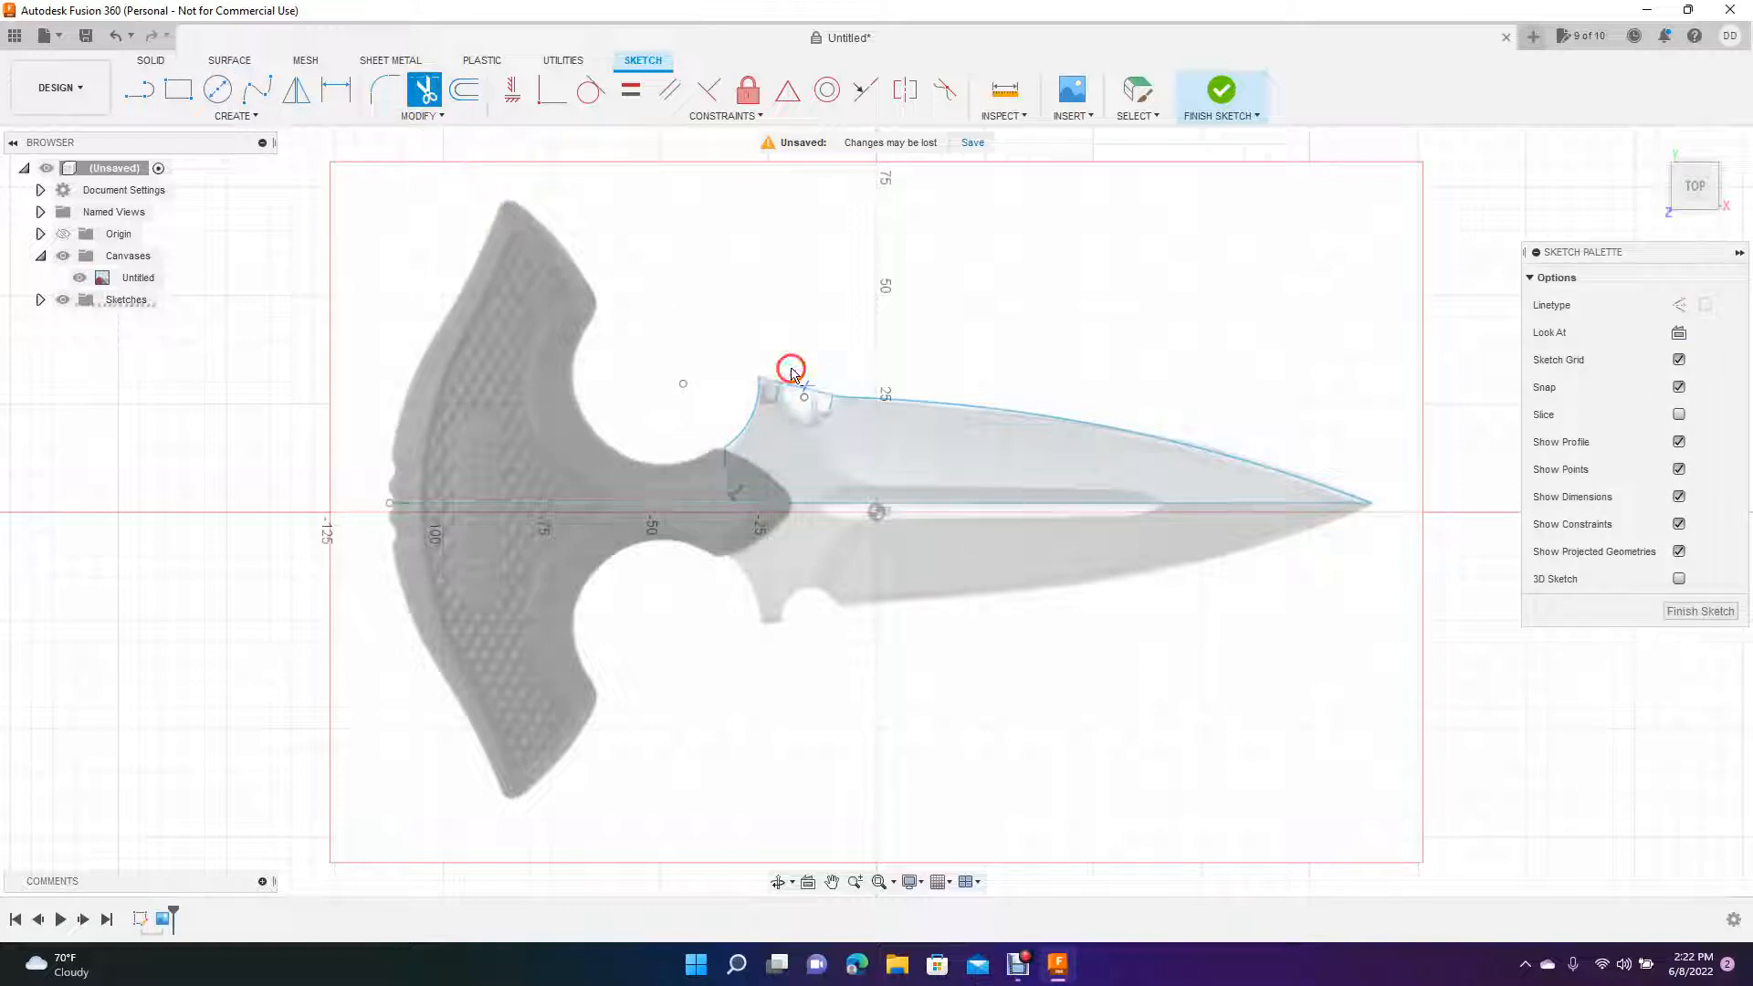
{"action": "left_click", "coordinate": [804, 394]}
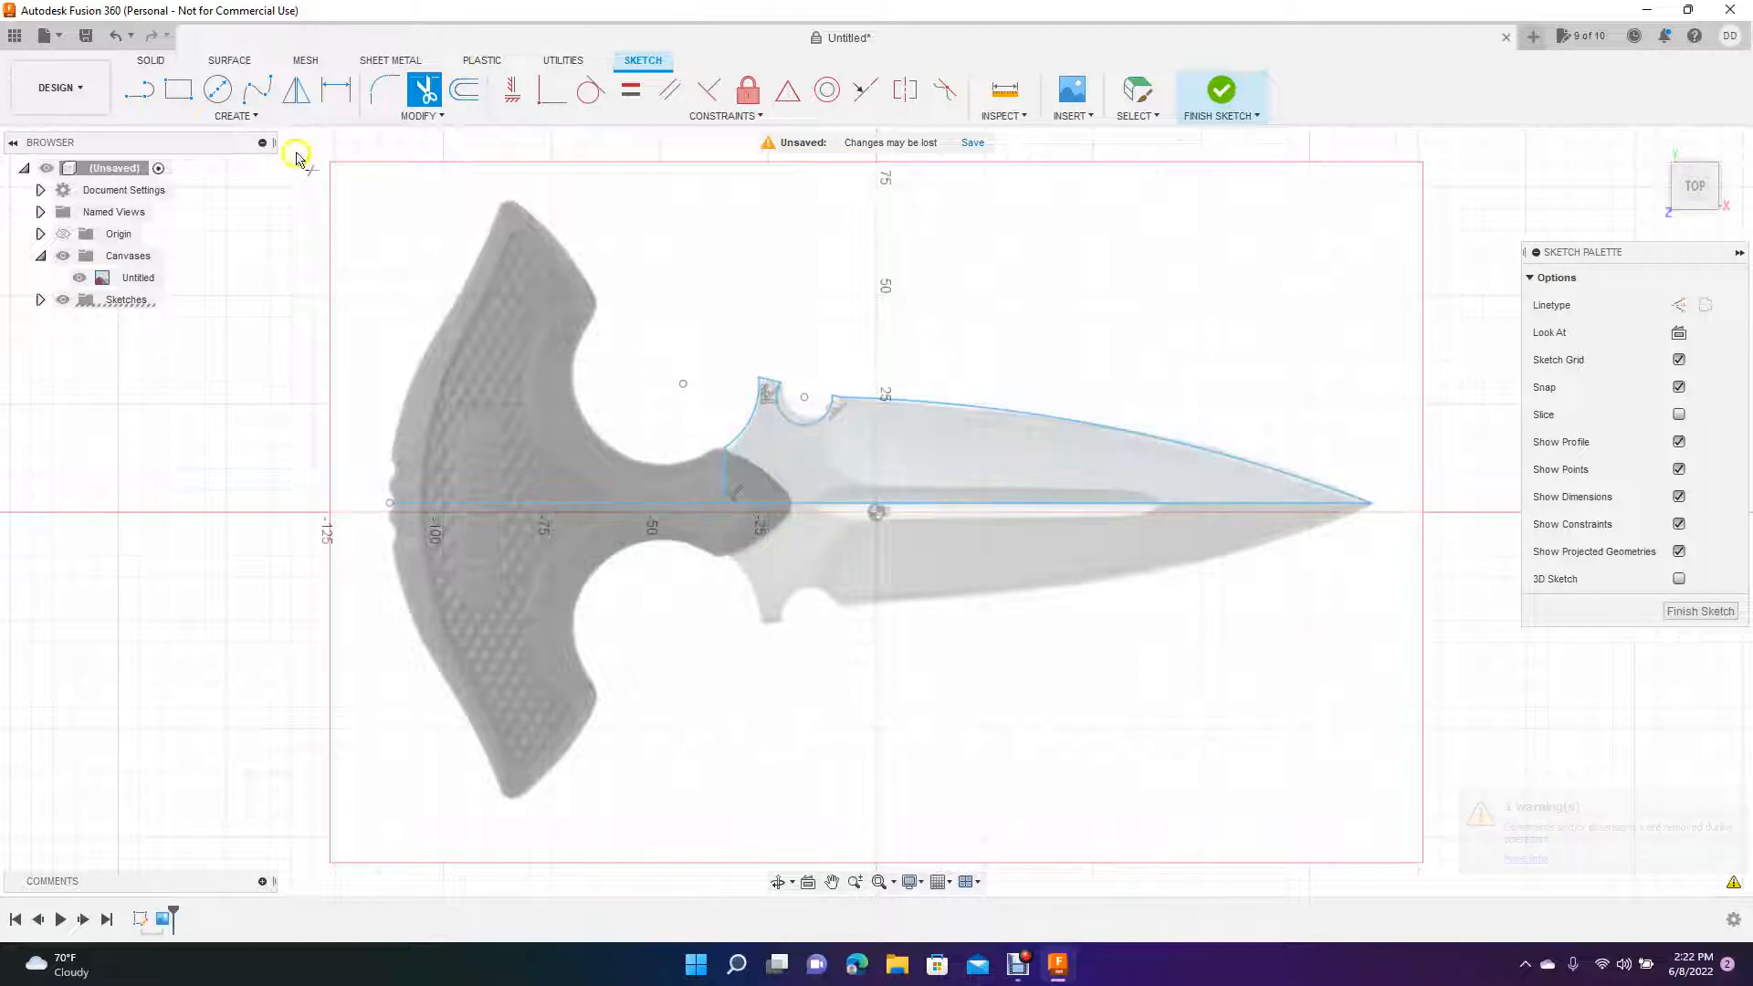
{"action": "left_click", "coordinate": [295, 93]}
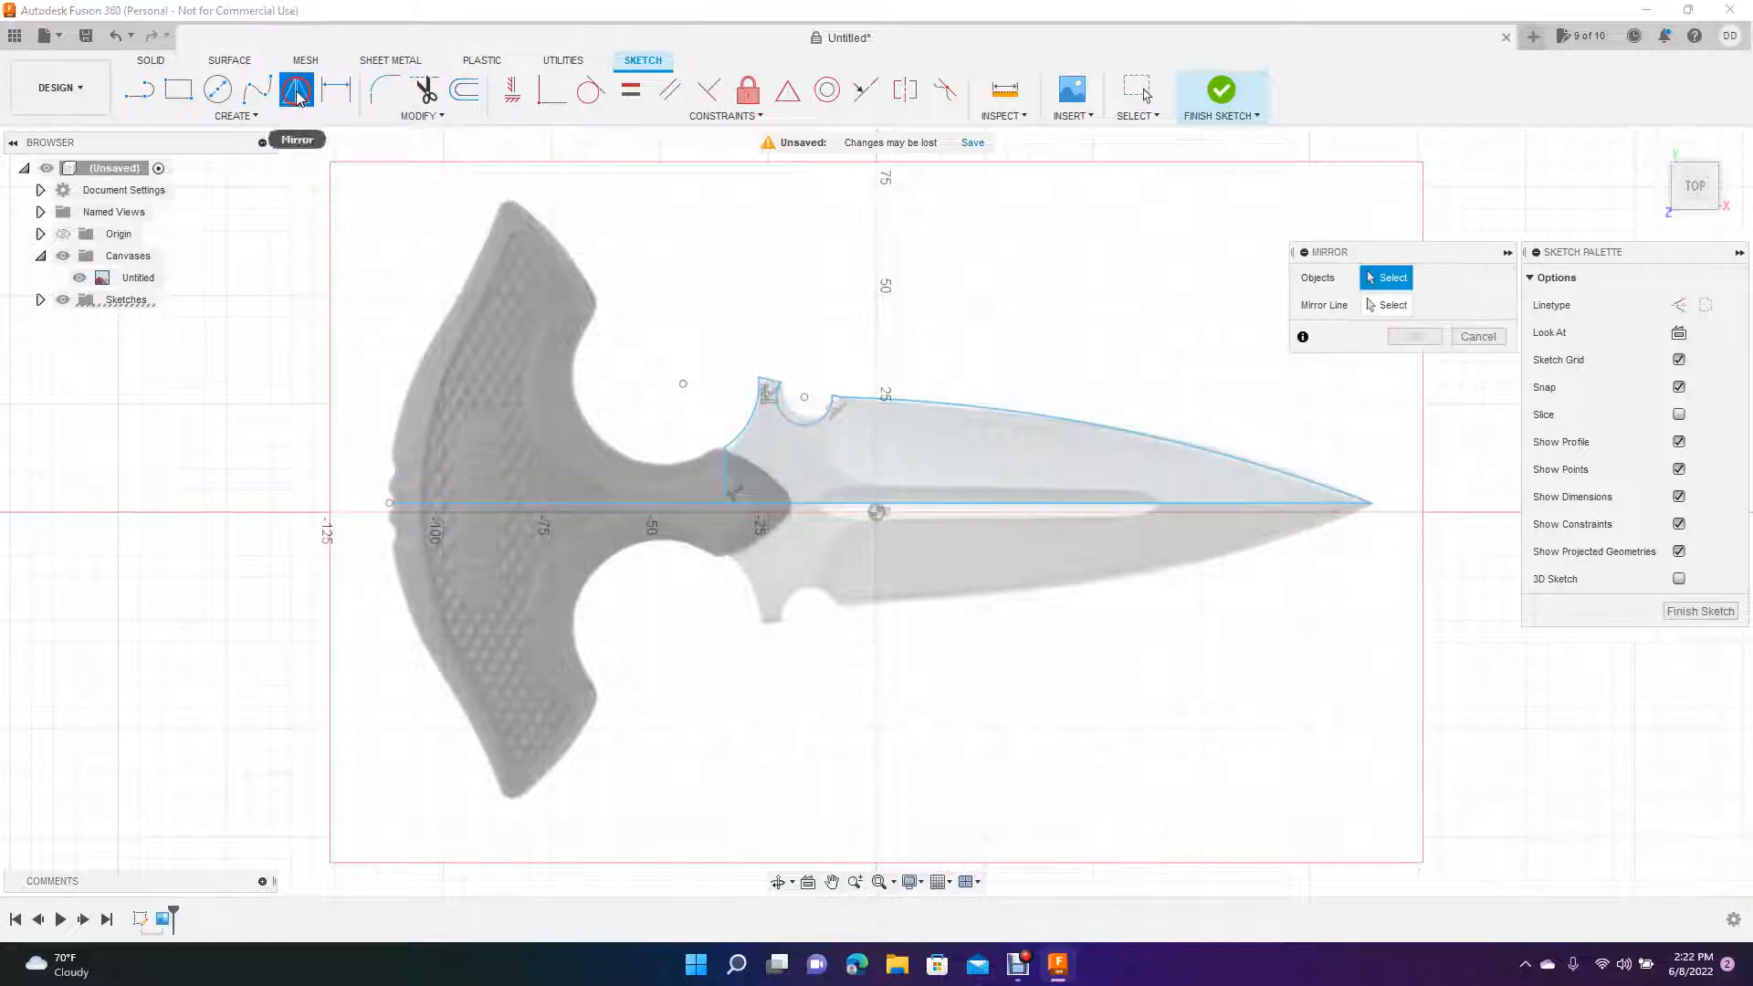
{"action": "left_click", "coordinate": [724, 475]}
{"action": "left_click", "coordinate": [751, 424]}
{"action": "left_click", "coordinate": [770, 384]}
{"action": "left_click", "coordinate": [796, 412]}
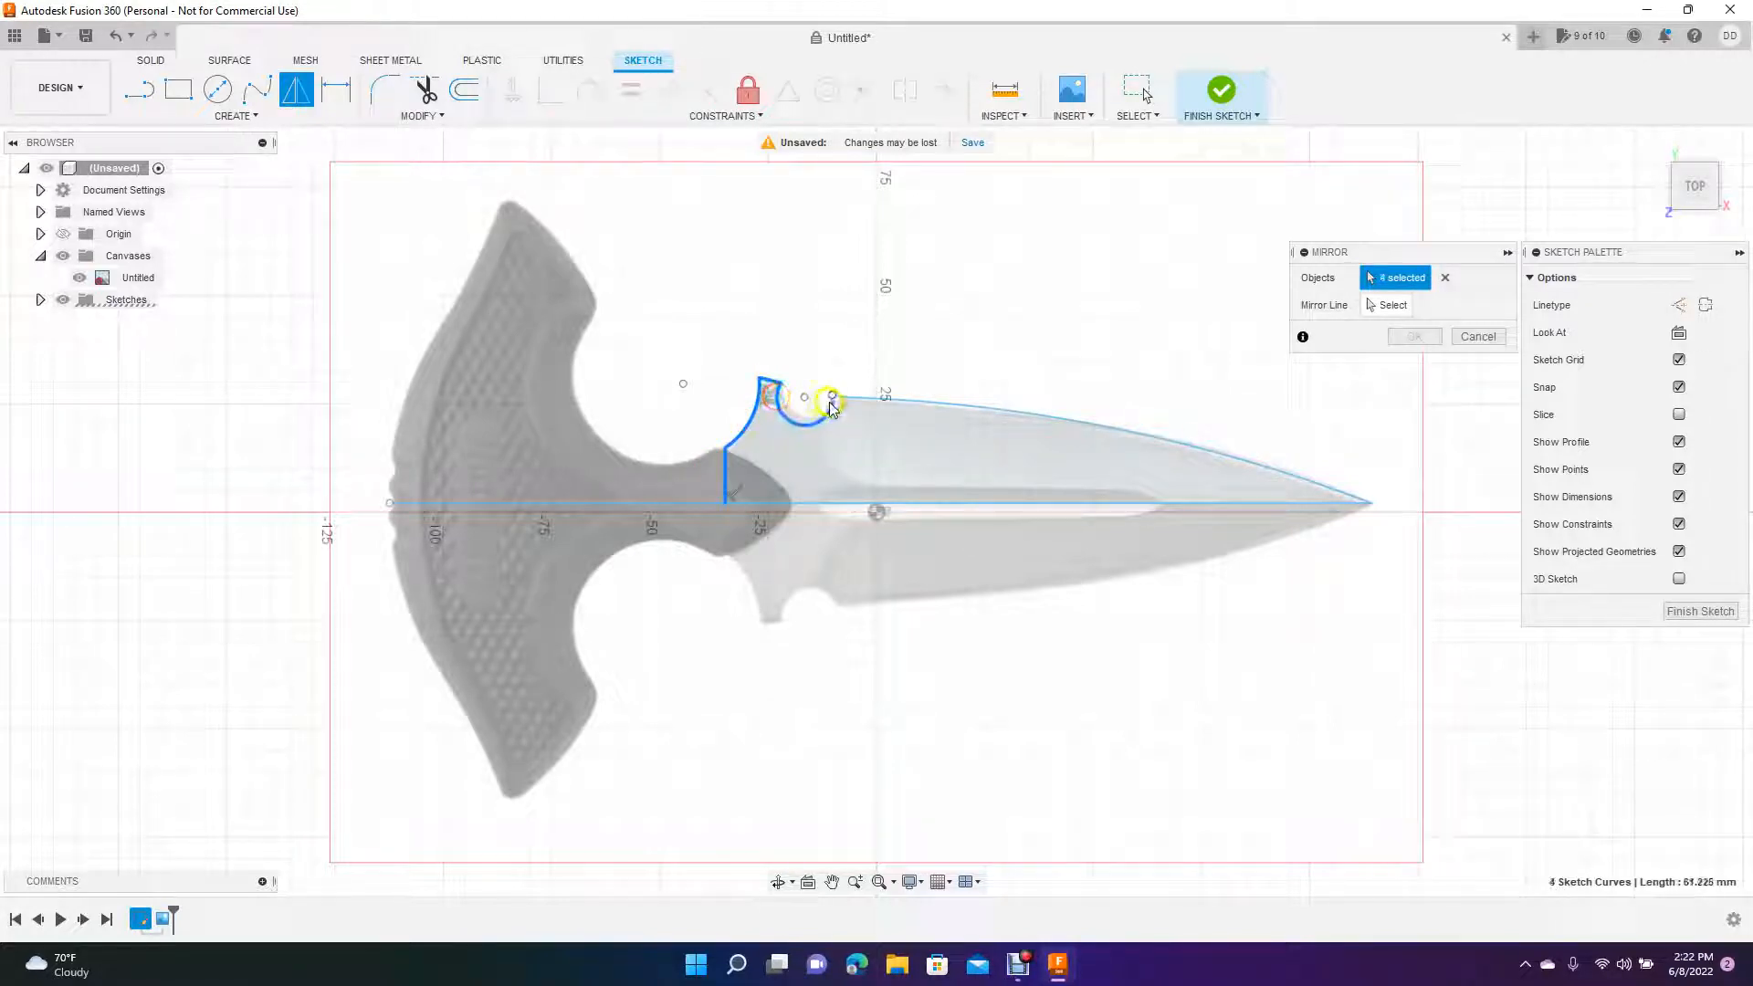
{"action": "left_click", "coordinate": [838, 401]}
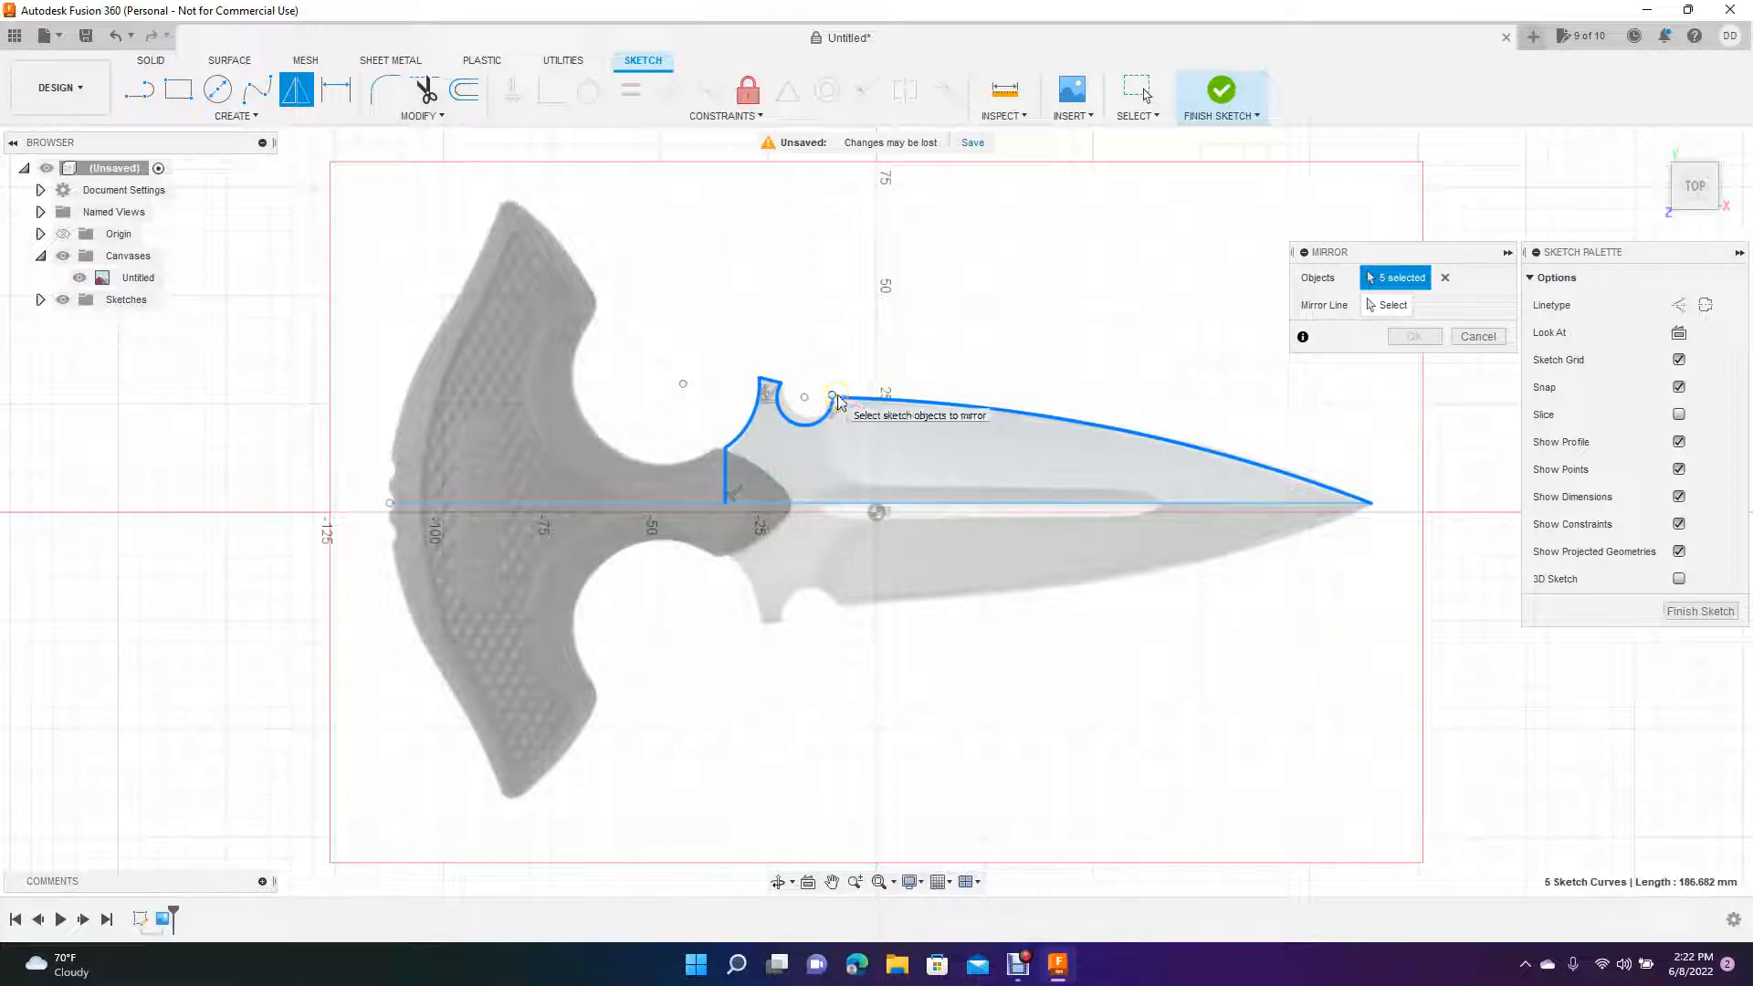
- Mirror the six upper blade and guard curves, including the short segment beside the notch, about the horizontal centerline
{"action": "left_click", "coordinate": [854, 878]}
{"action": "left_click_drag", "start_coordinate": [824, 422], "coordinate": [883, 482]}
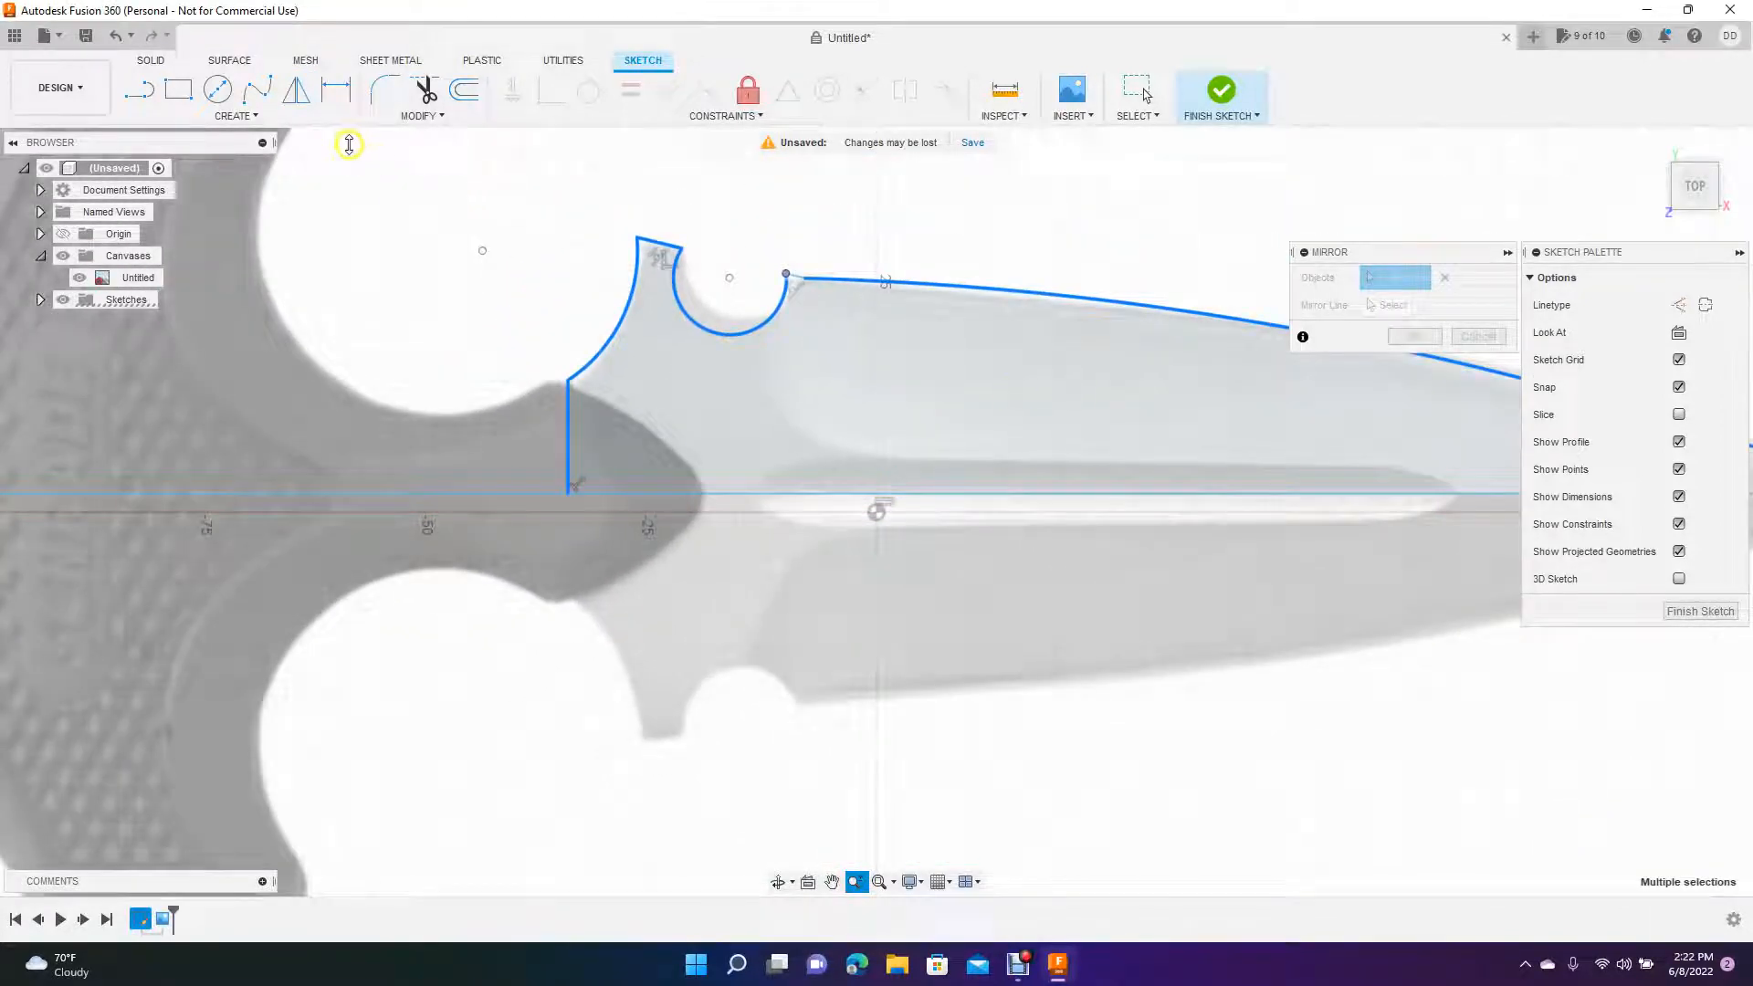
{"action": "left_click", "coordinate": [295, 89]}
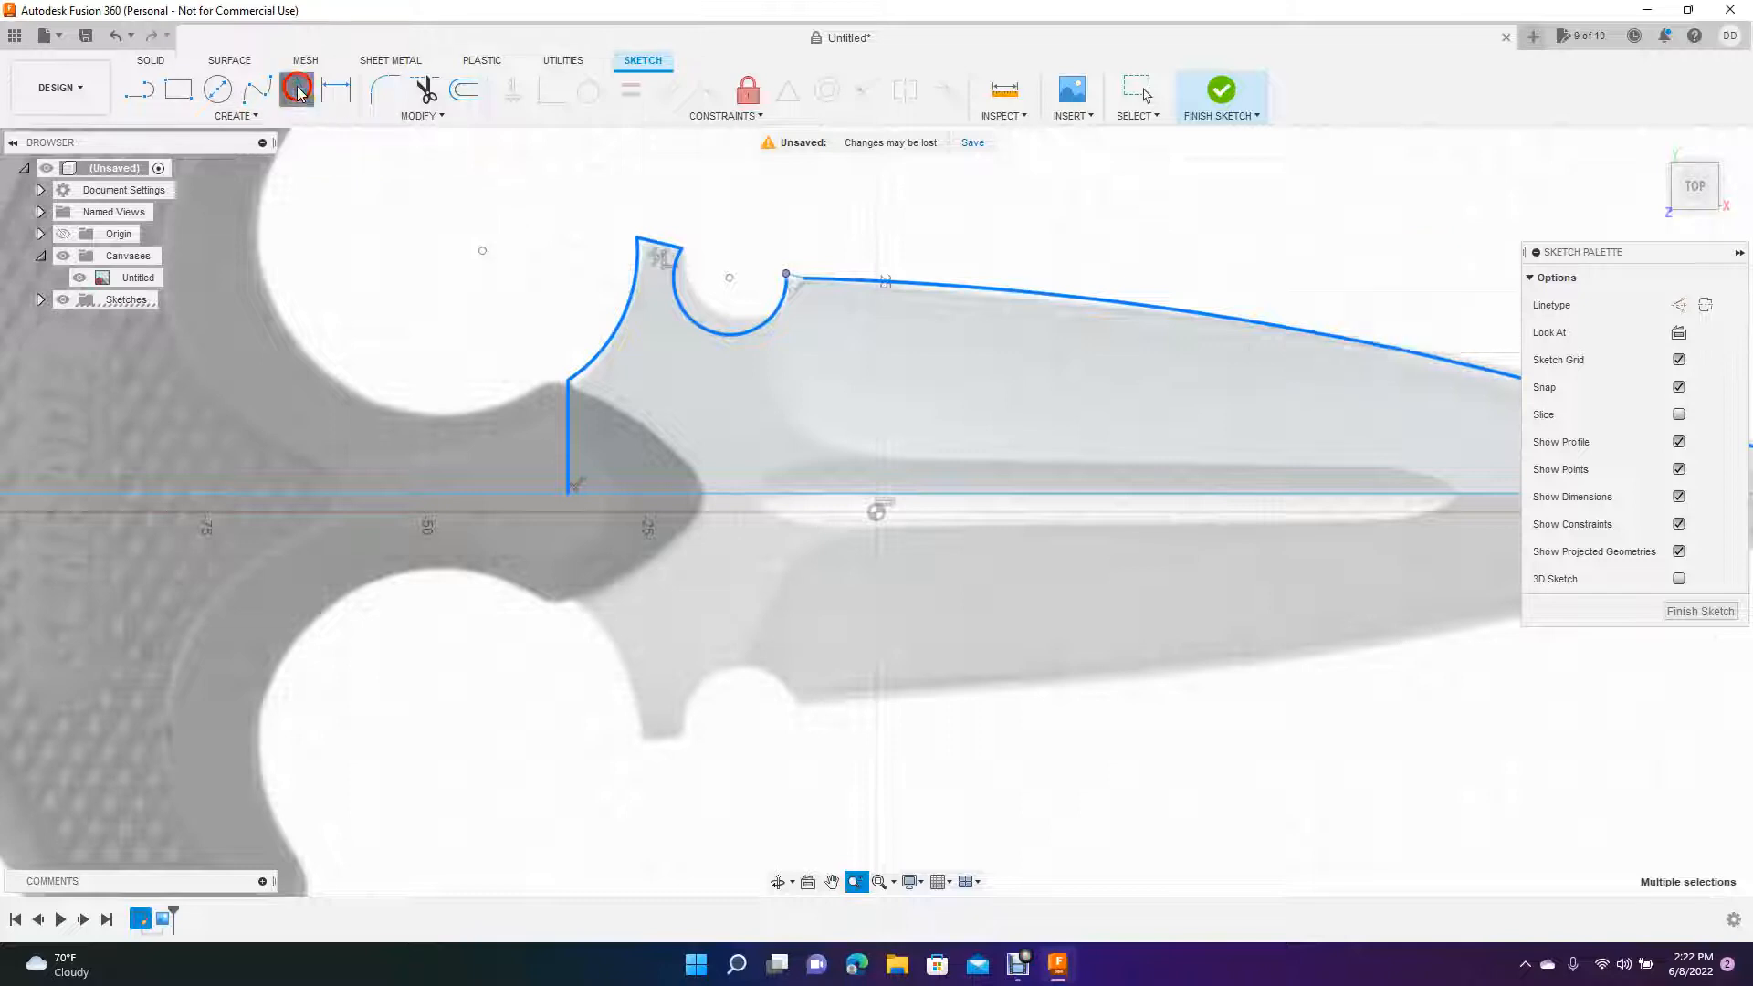
{"action": "left_click", "coordinate": [567, 422]}
{"action": "left_click", "coordinate": [594, 353]}
{"action": "left_click", "coordinate": [659, 240]}
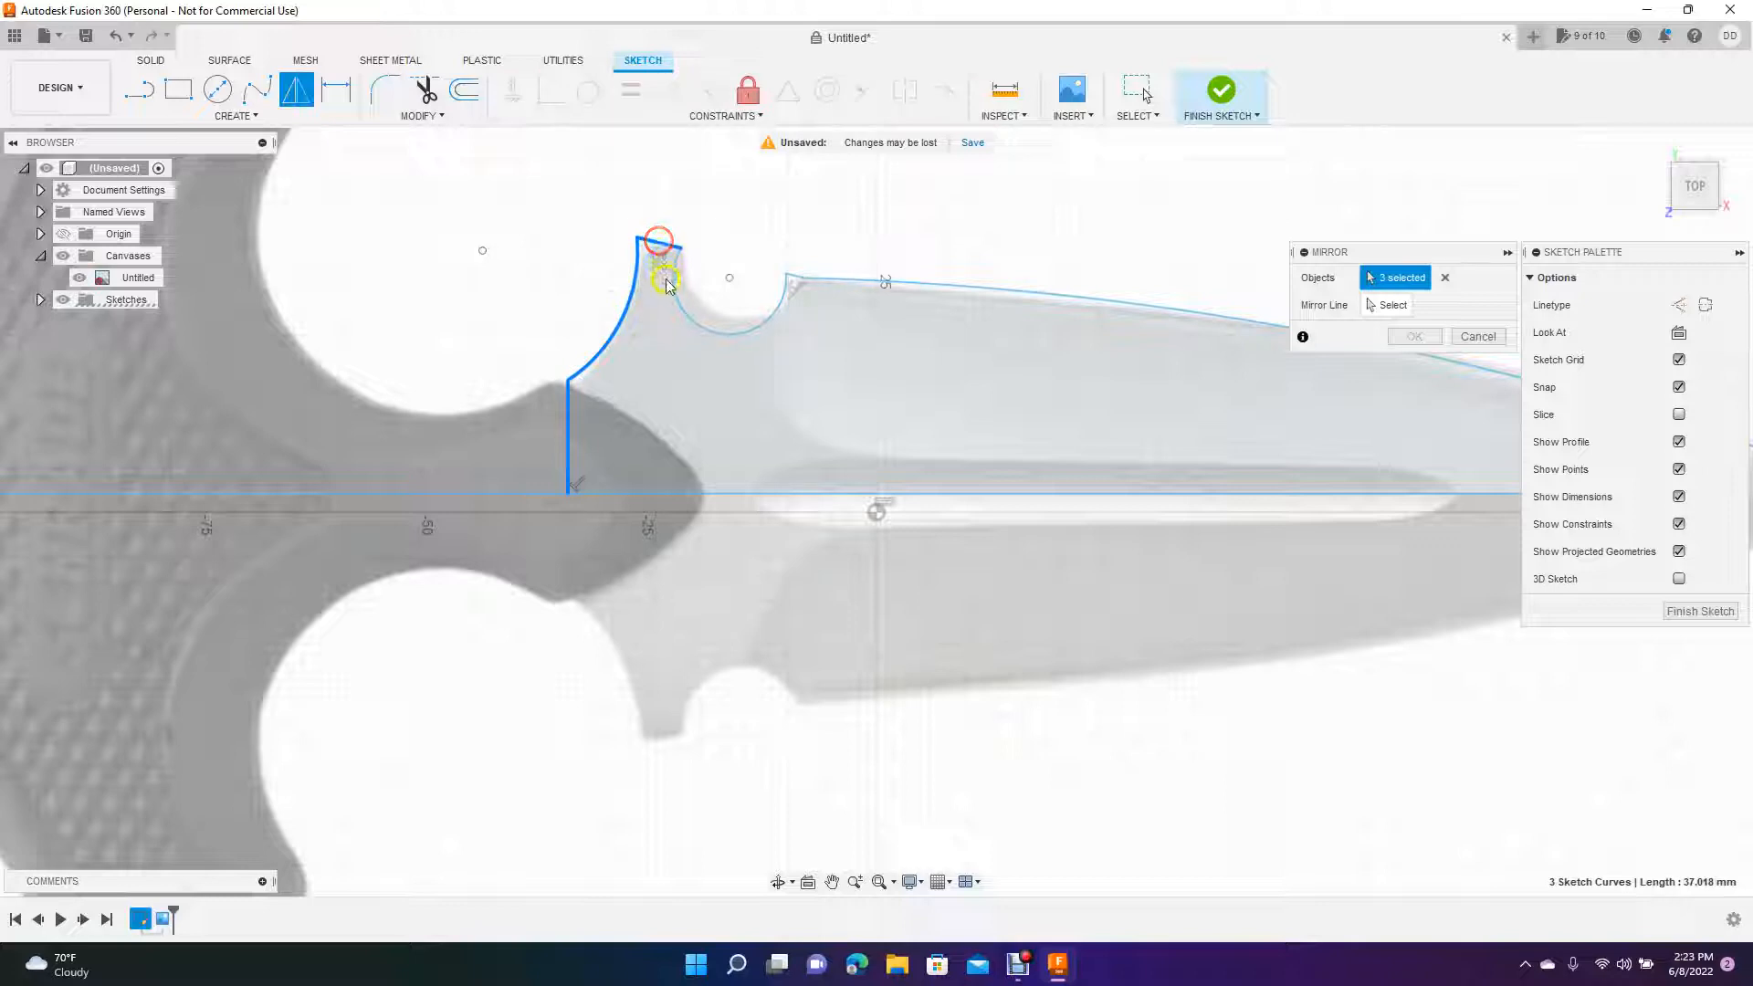
{"action": "left_click", "coordinate": [674, 291]}
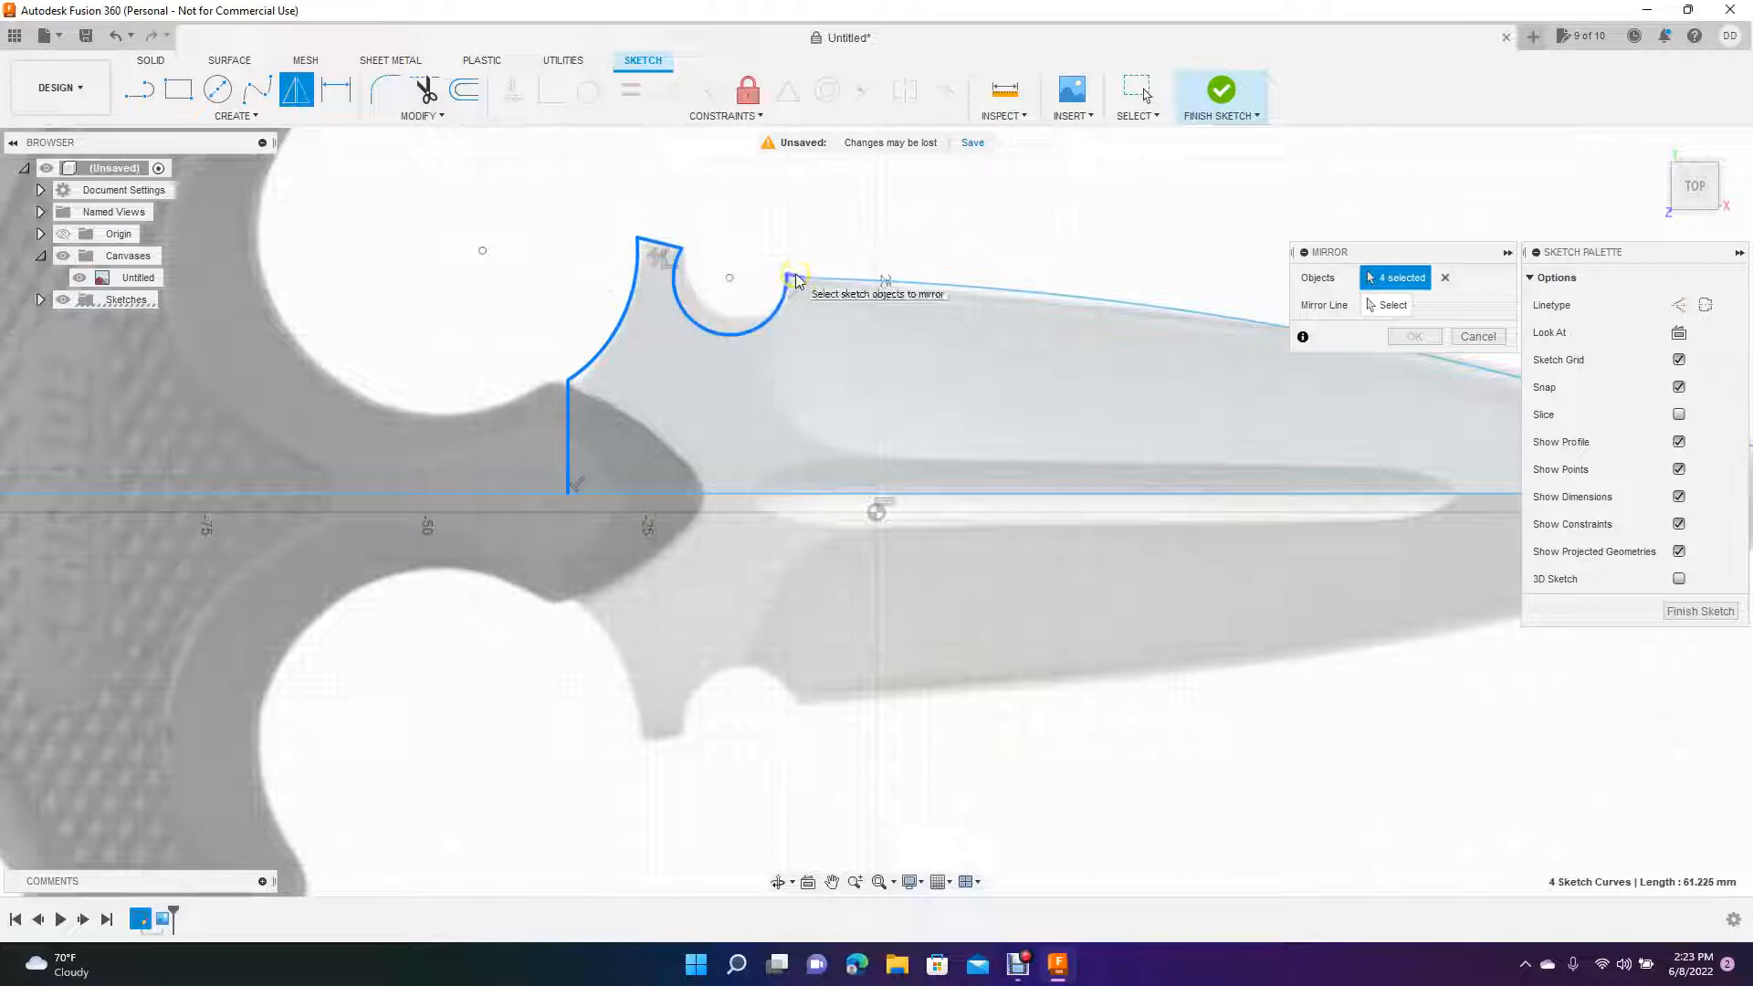
{"action": "left_click", "coordinate": [831, 279]}
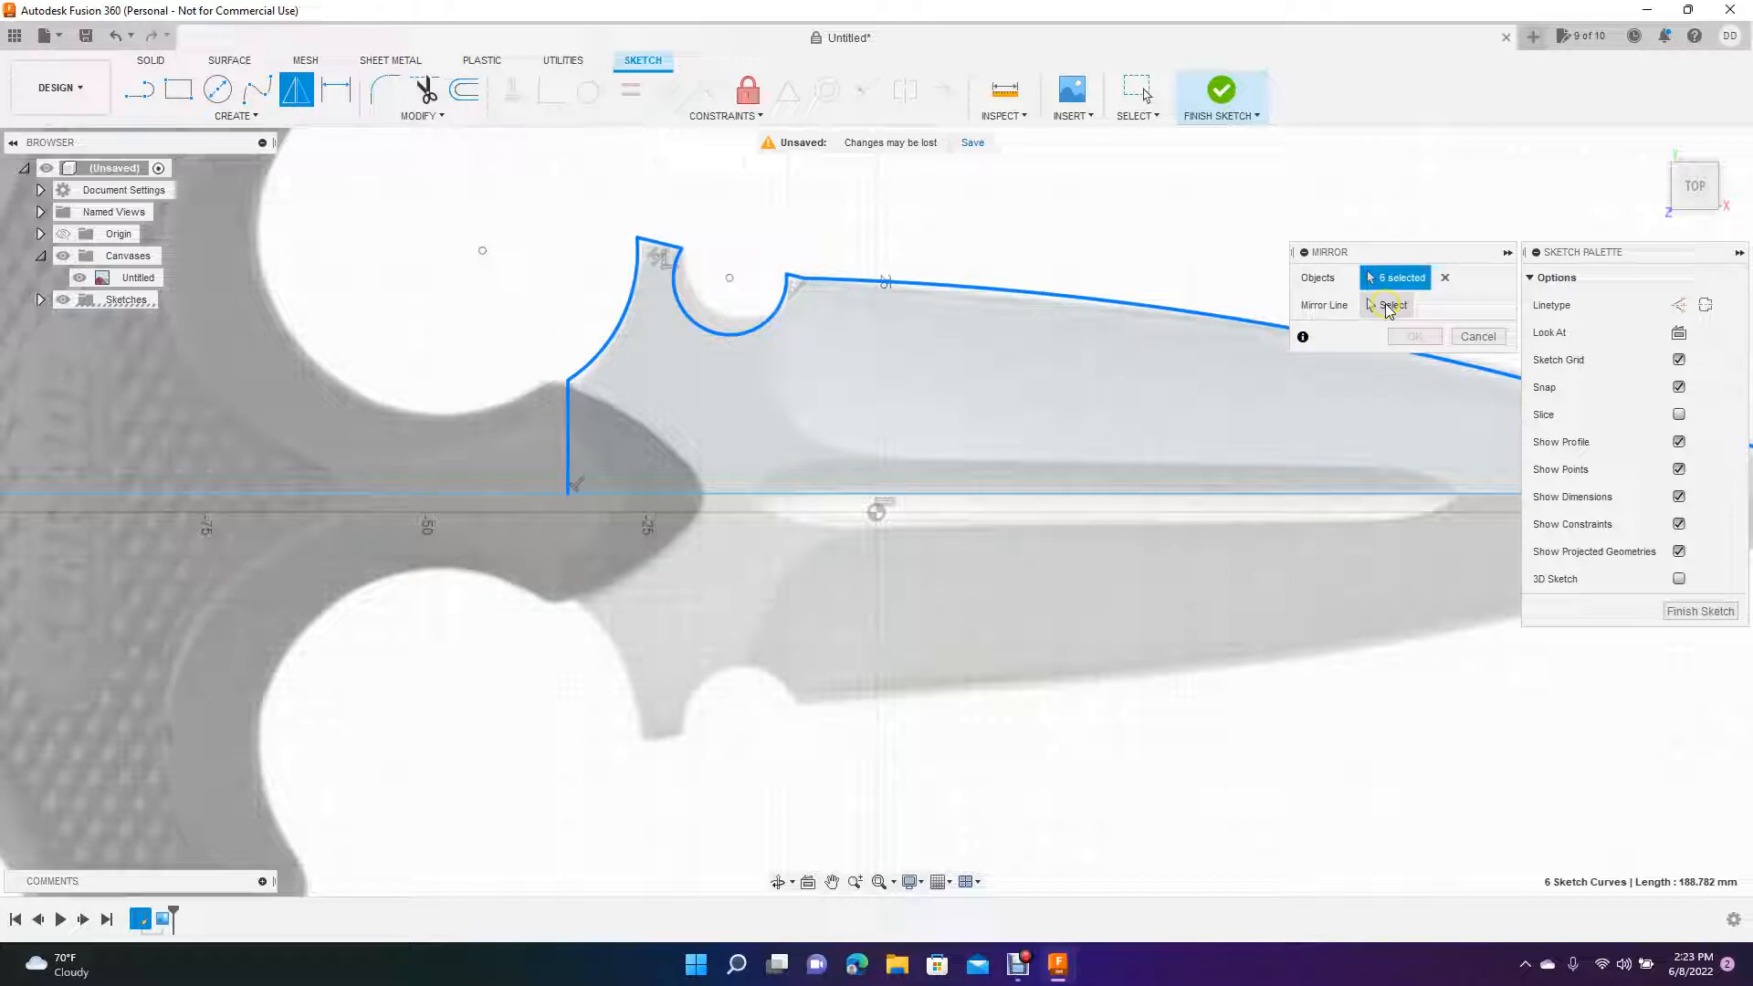
{"action": "left_click", "coordinate": [1386, 306]}
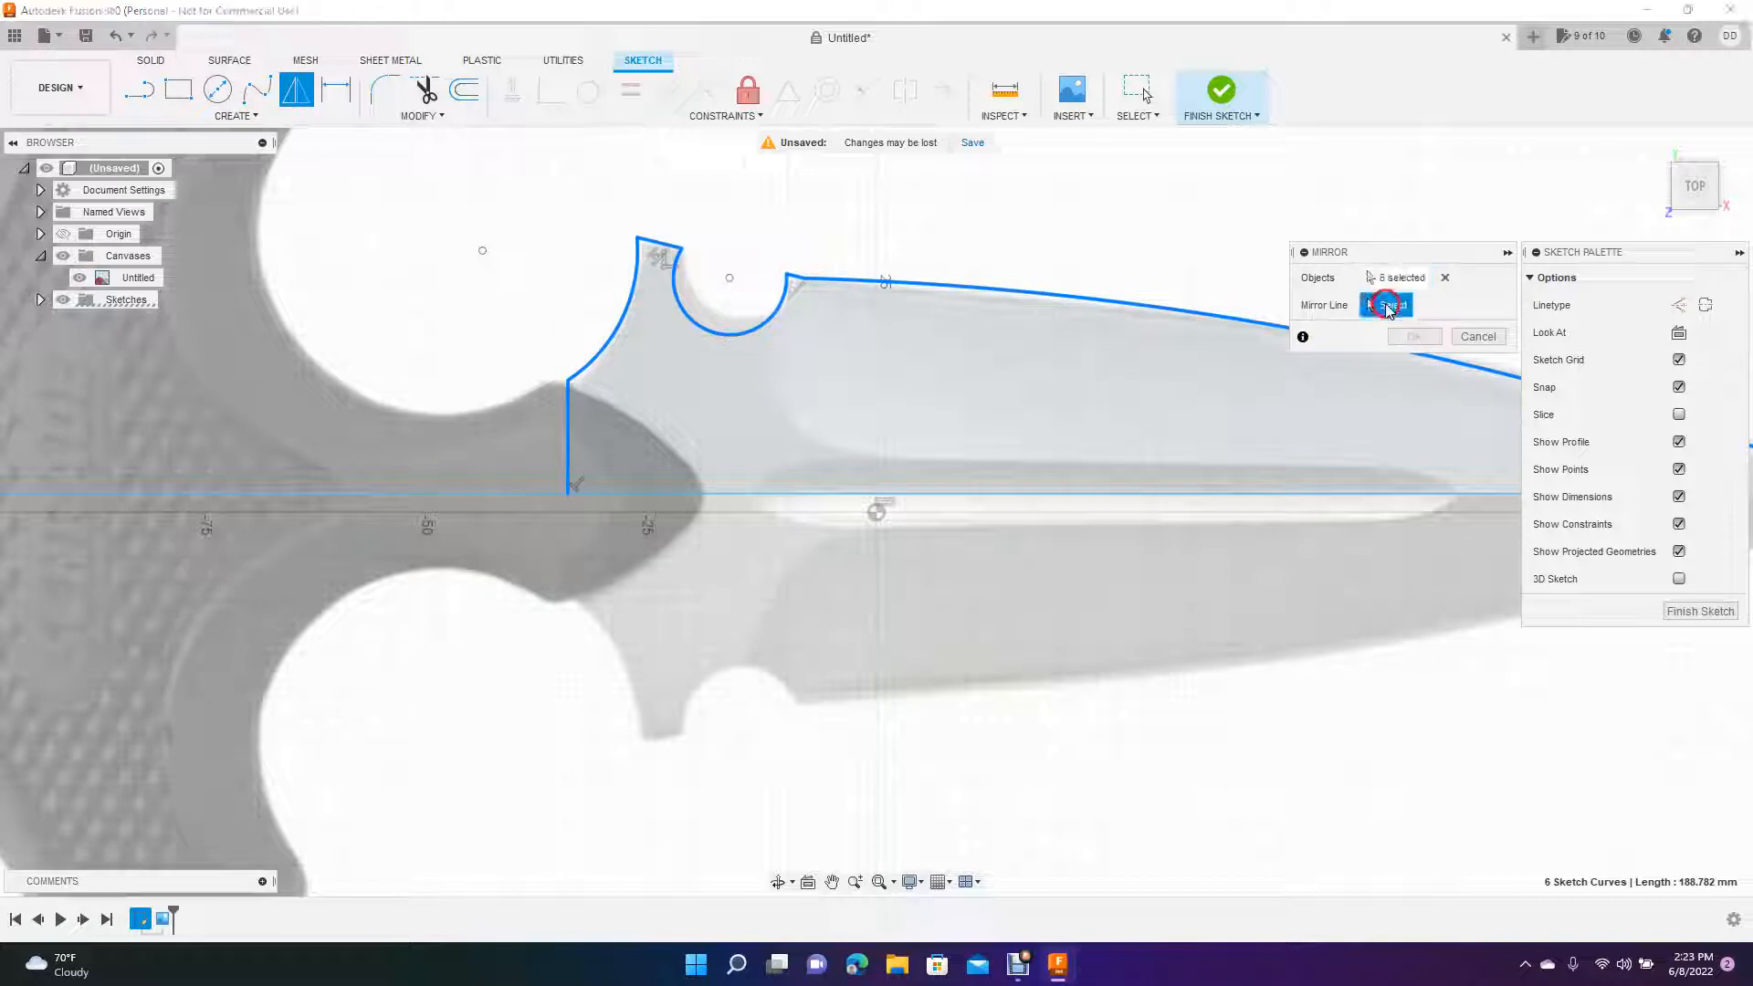
{"action": "left_click", "coordinate": [802, 494]}
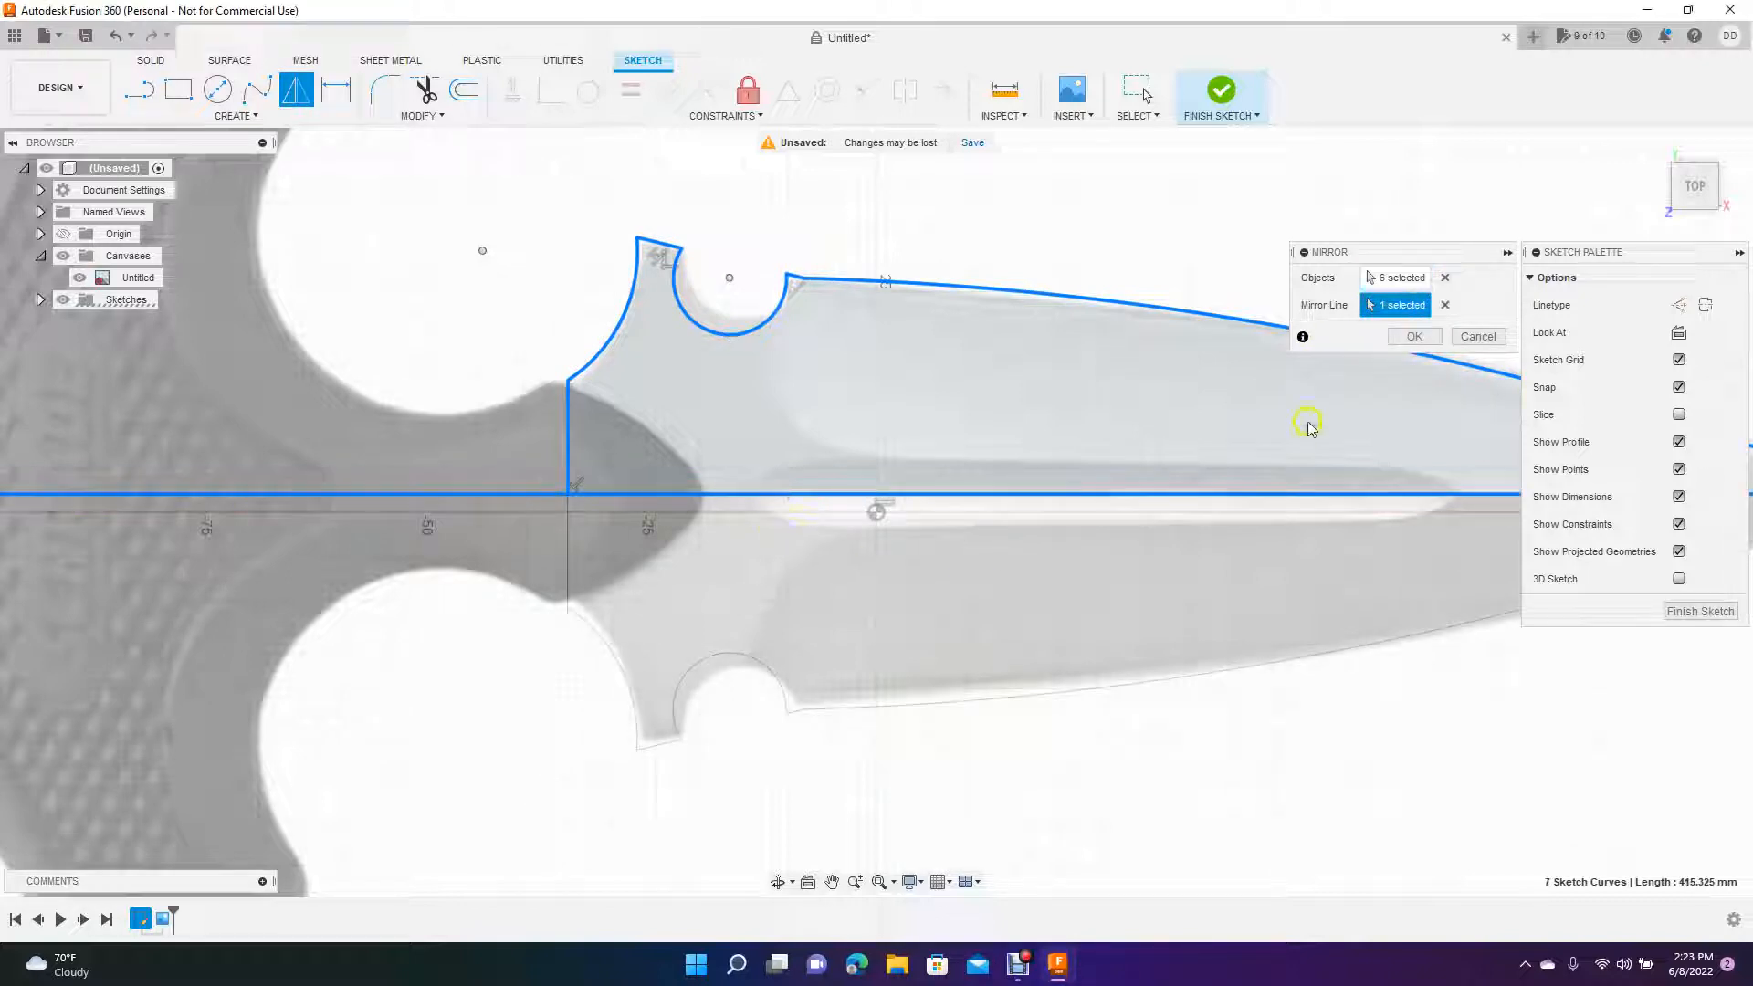
{"action": "left_click", "coordinate": [1414, 337]}
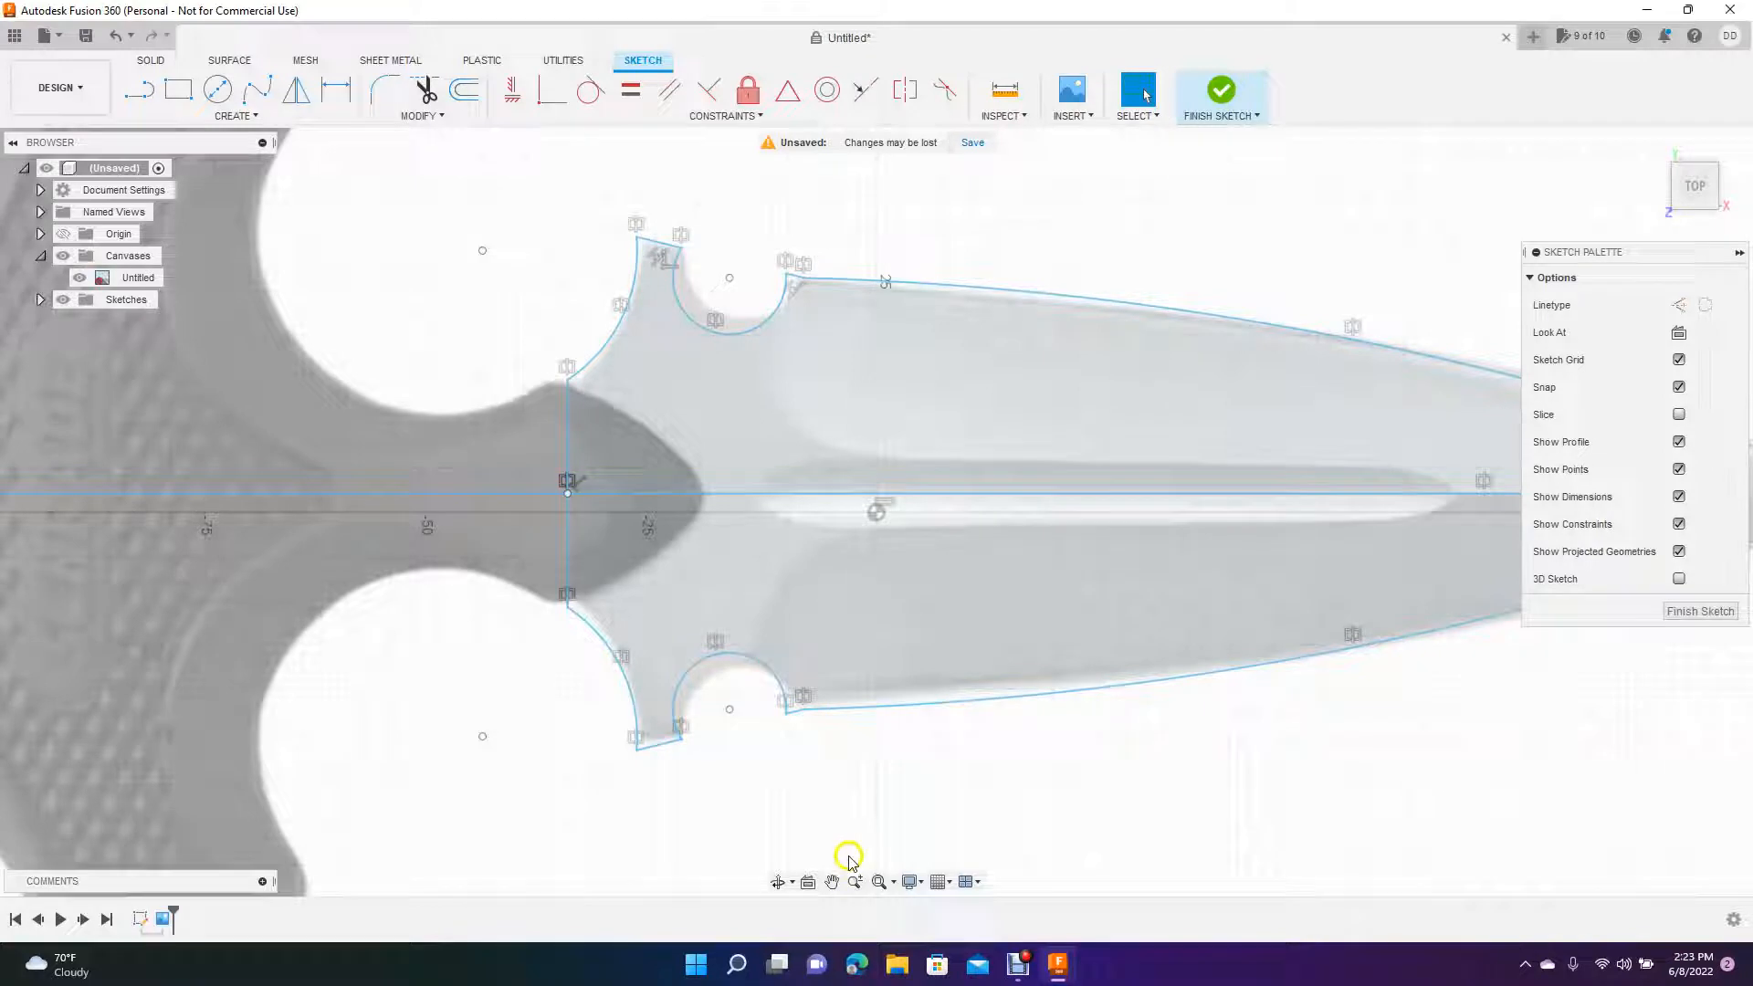
- Trace the handle's upper back edge with a 3-point arc from the centerline's back end to partway up the handle
{"action": "left_click", "coordinate": [855, 882]}
{"action": "left_click_drag", "start_coordinate": [728, 569], "coordinate": [650, 497]}
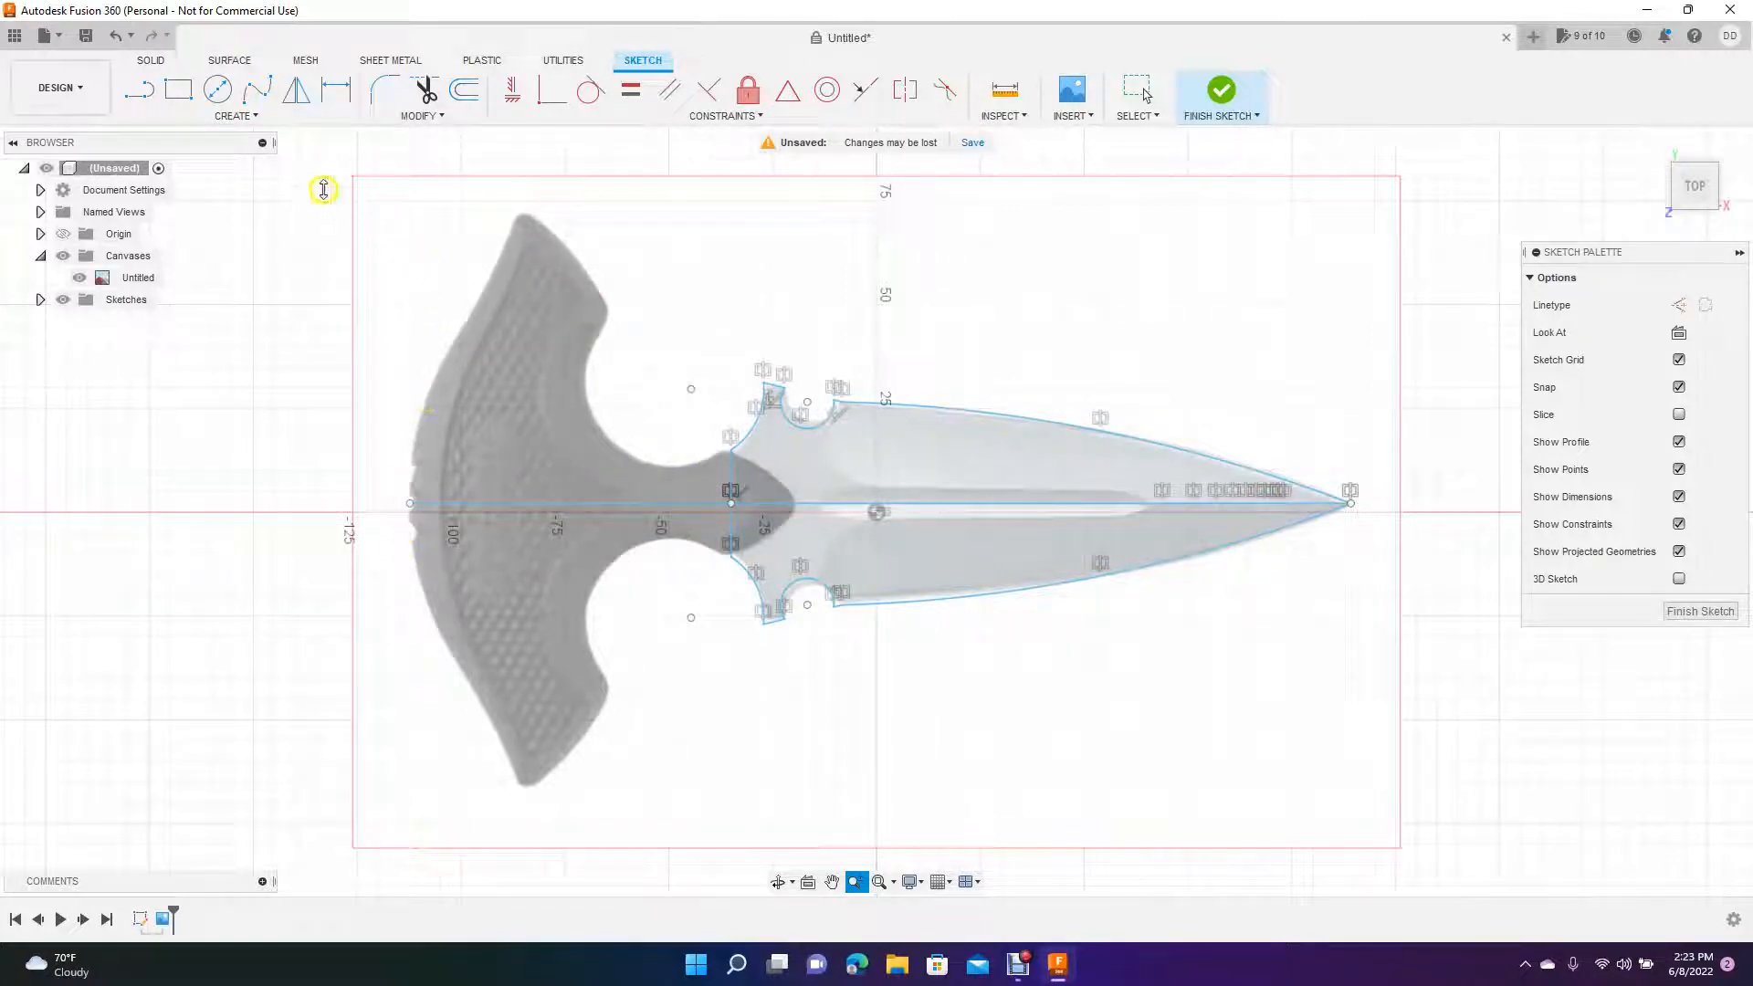
{"action": "left_click", "coordinate": [234, 116]}
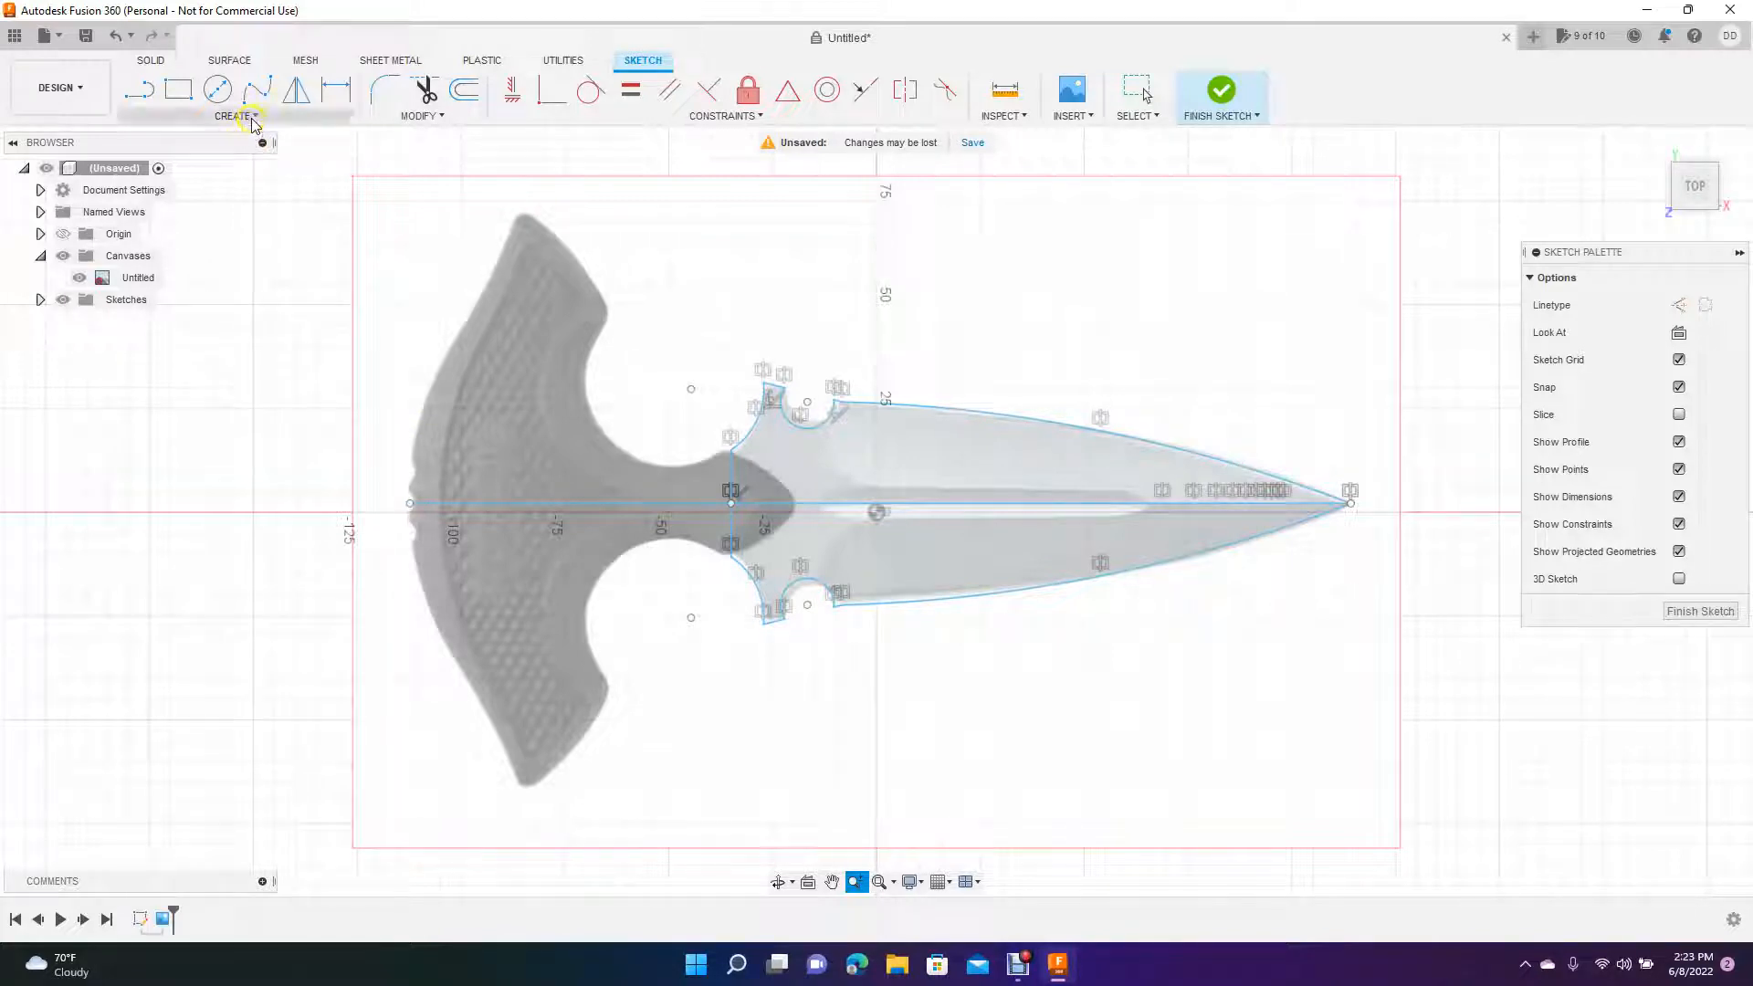
{"action": "mouse_move", "coordinate": [206, 197]}
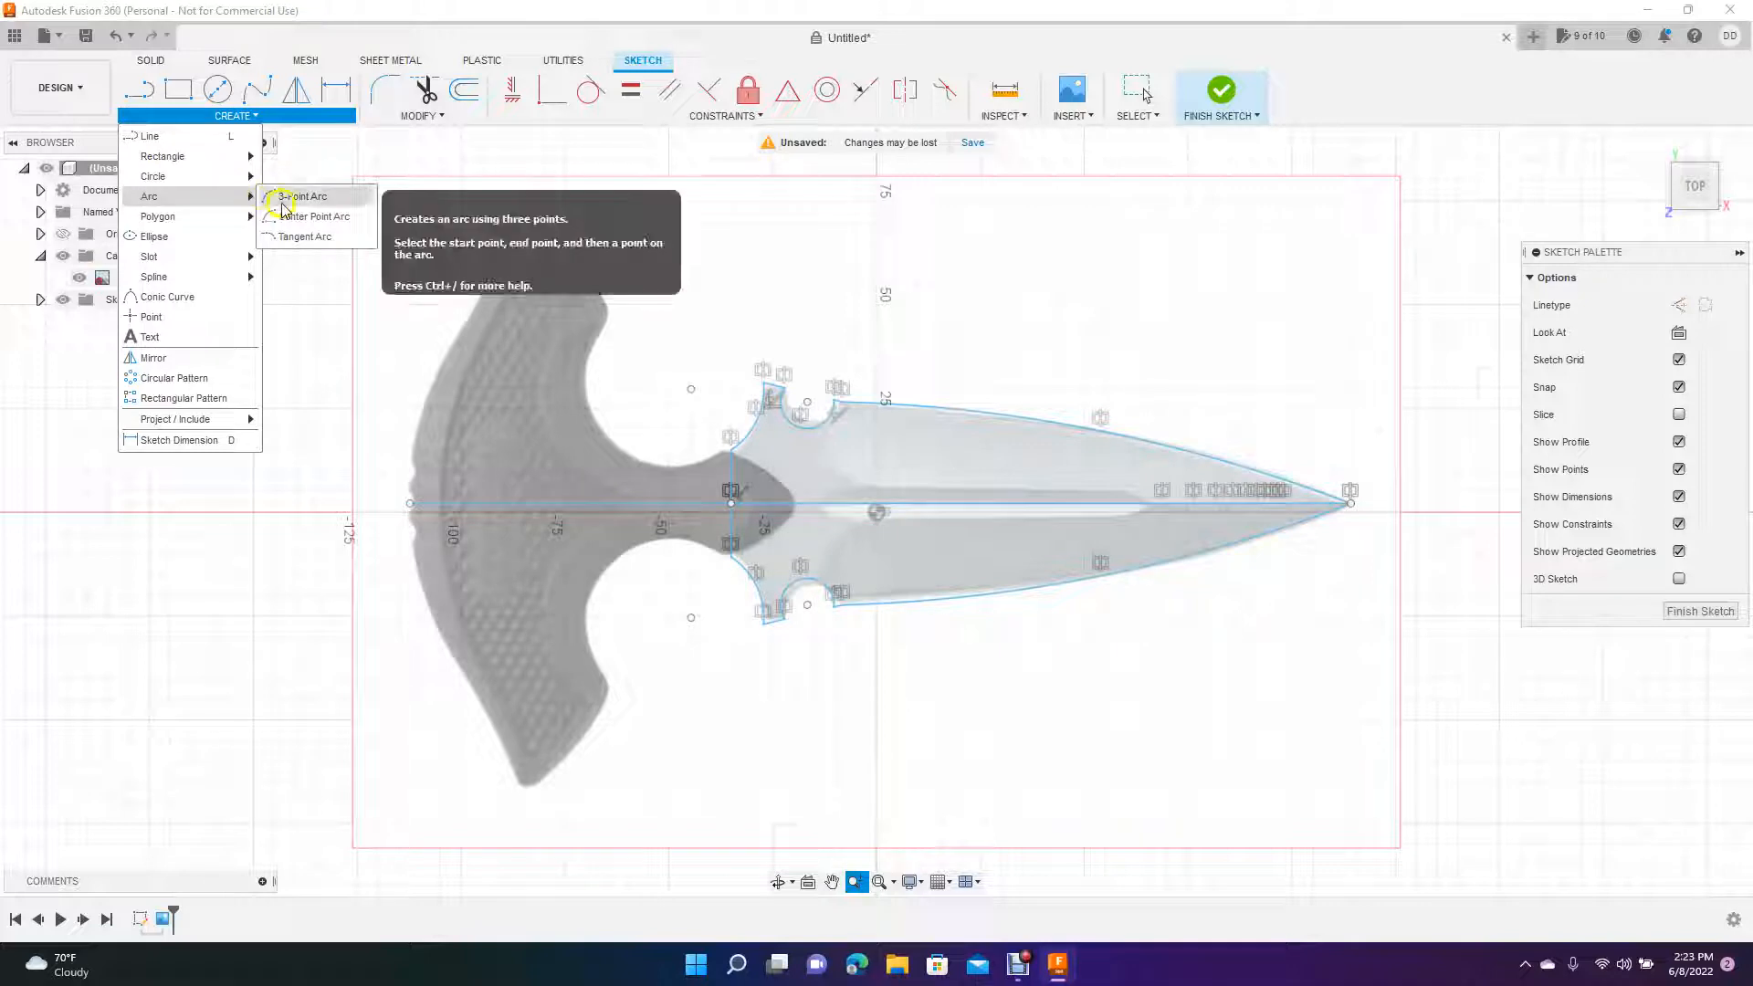
{"action": "left_click", "coordinate": [290, 197]}
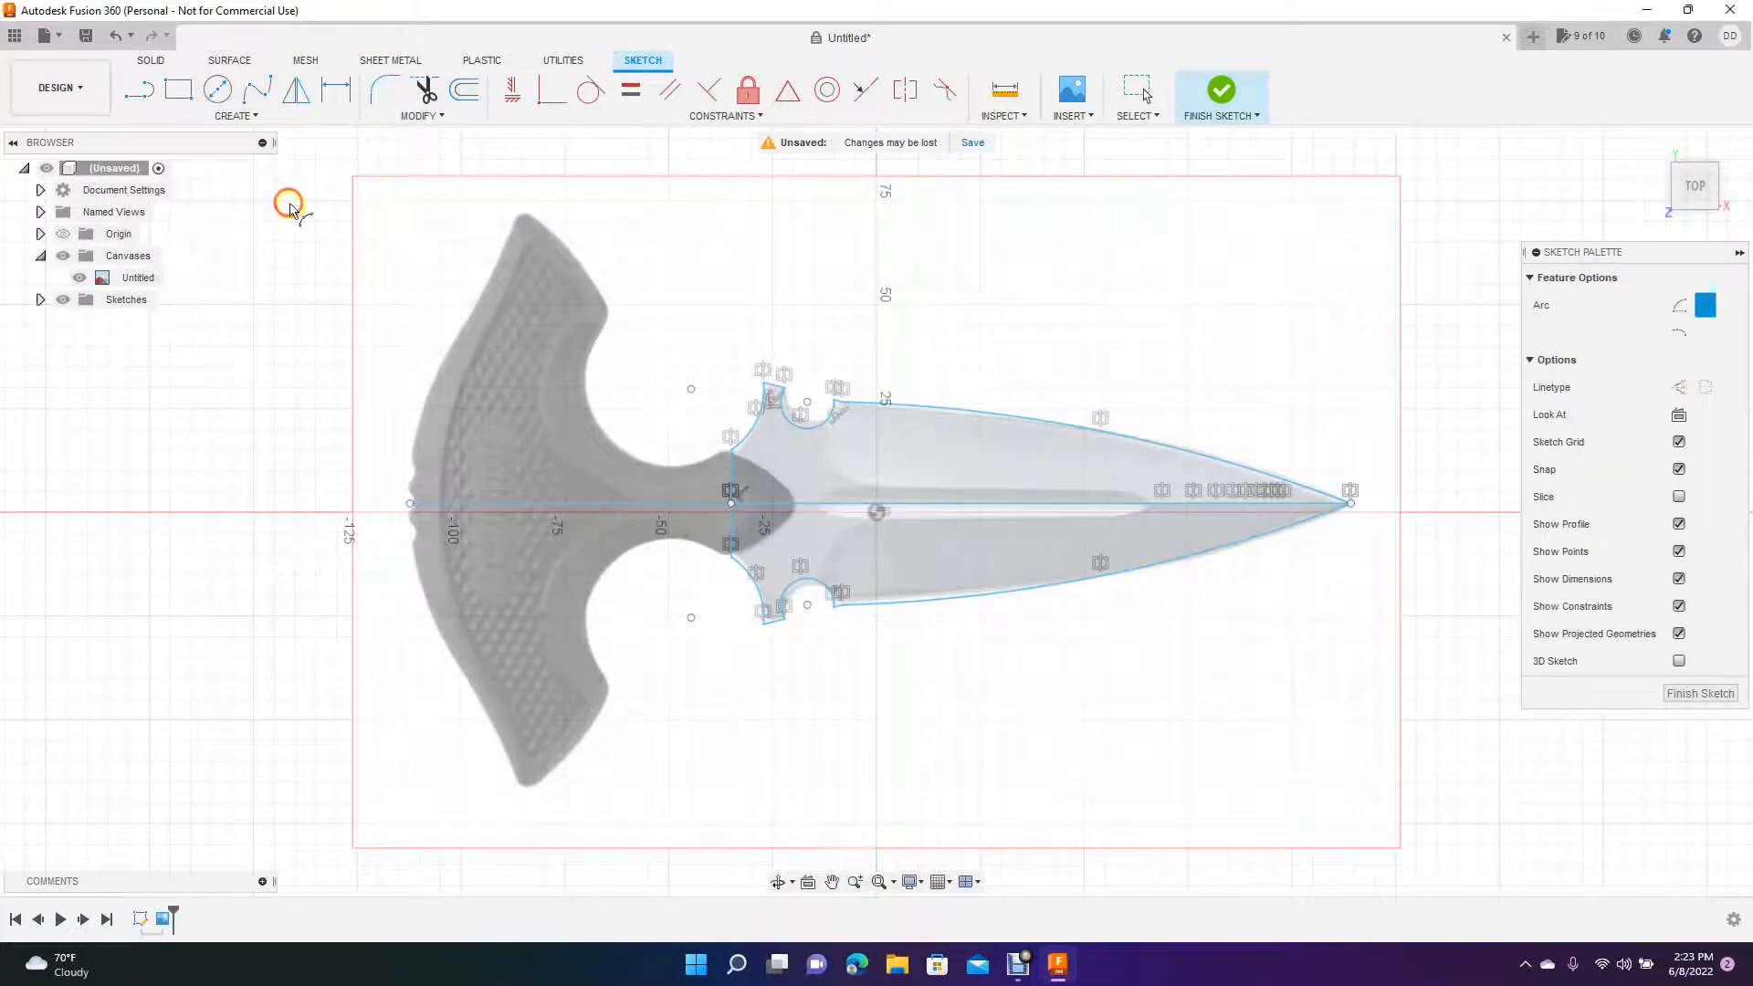
{"action": "left_click", "coordinate": [410, 503]}
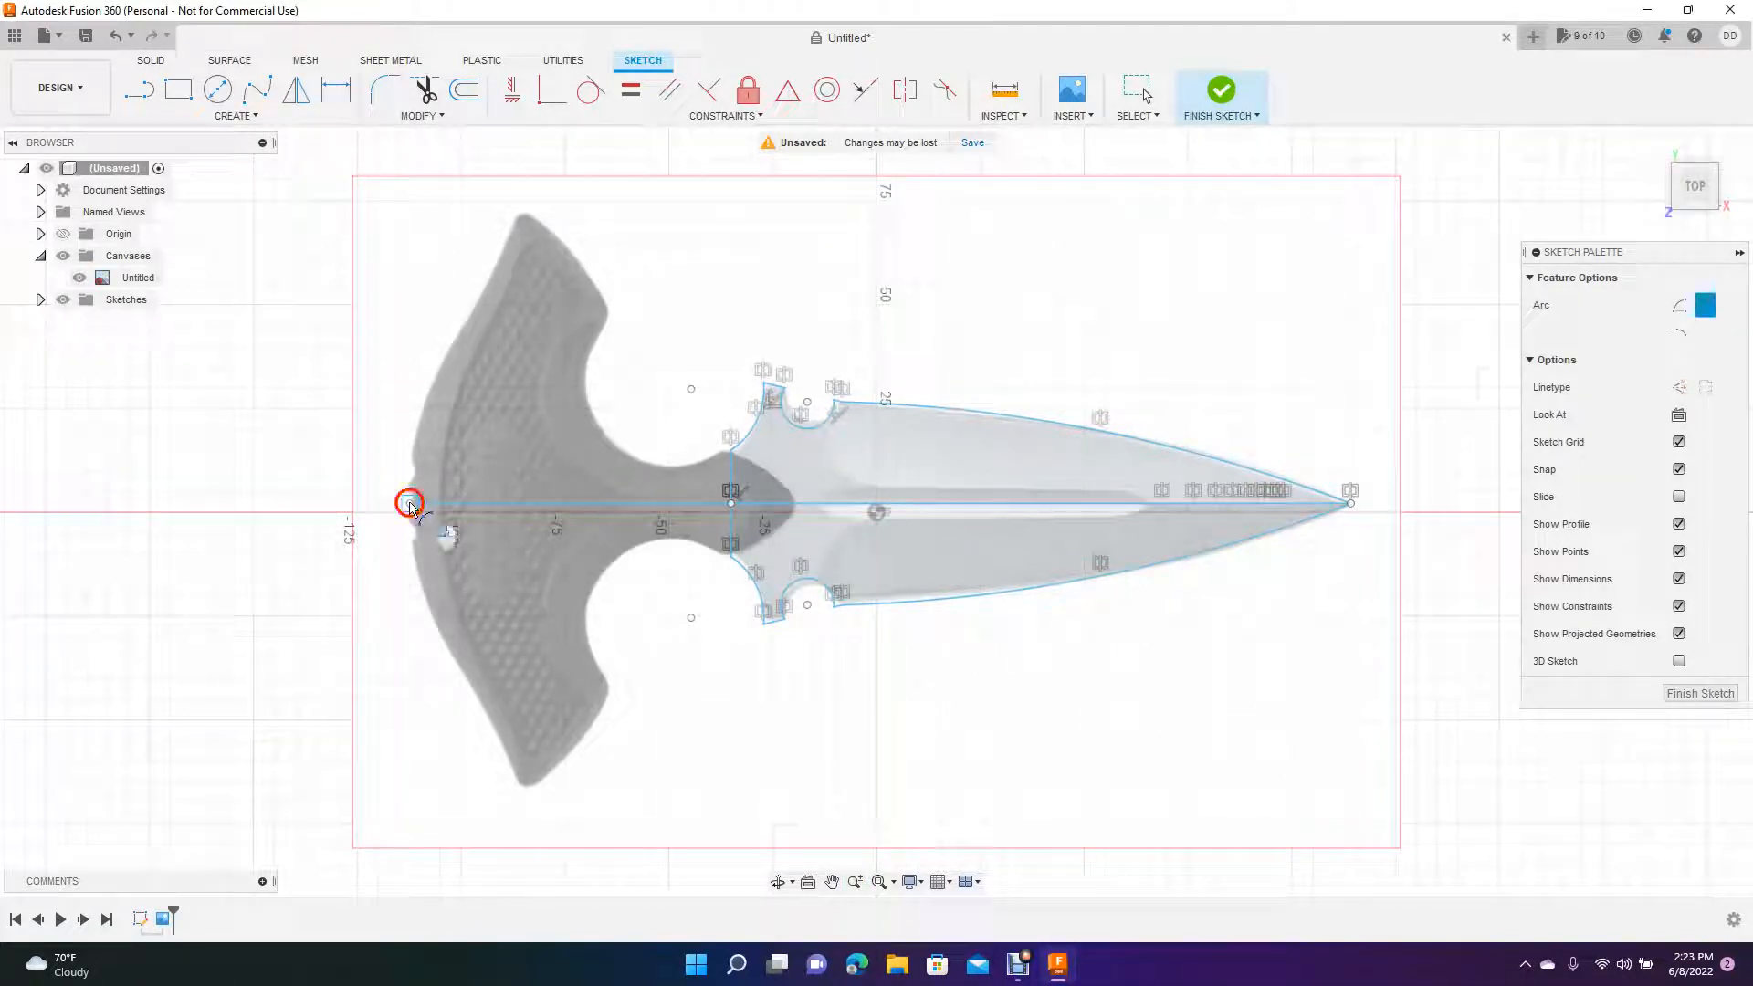
{"action": "left_click", "coordinate": [469, 306]}
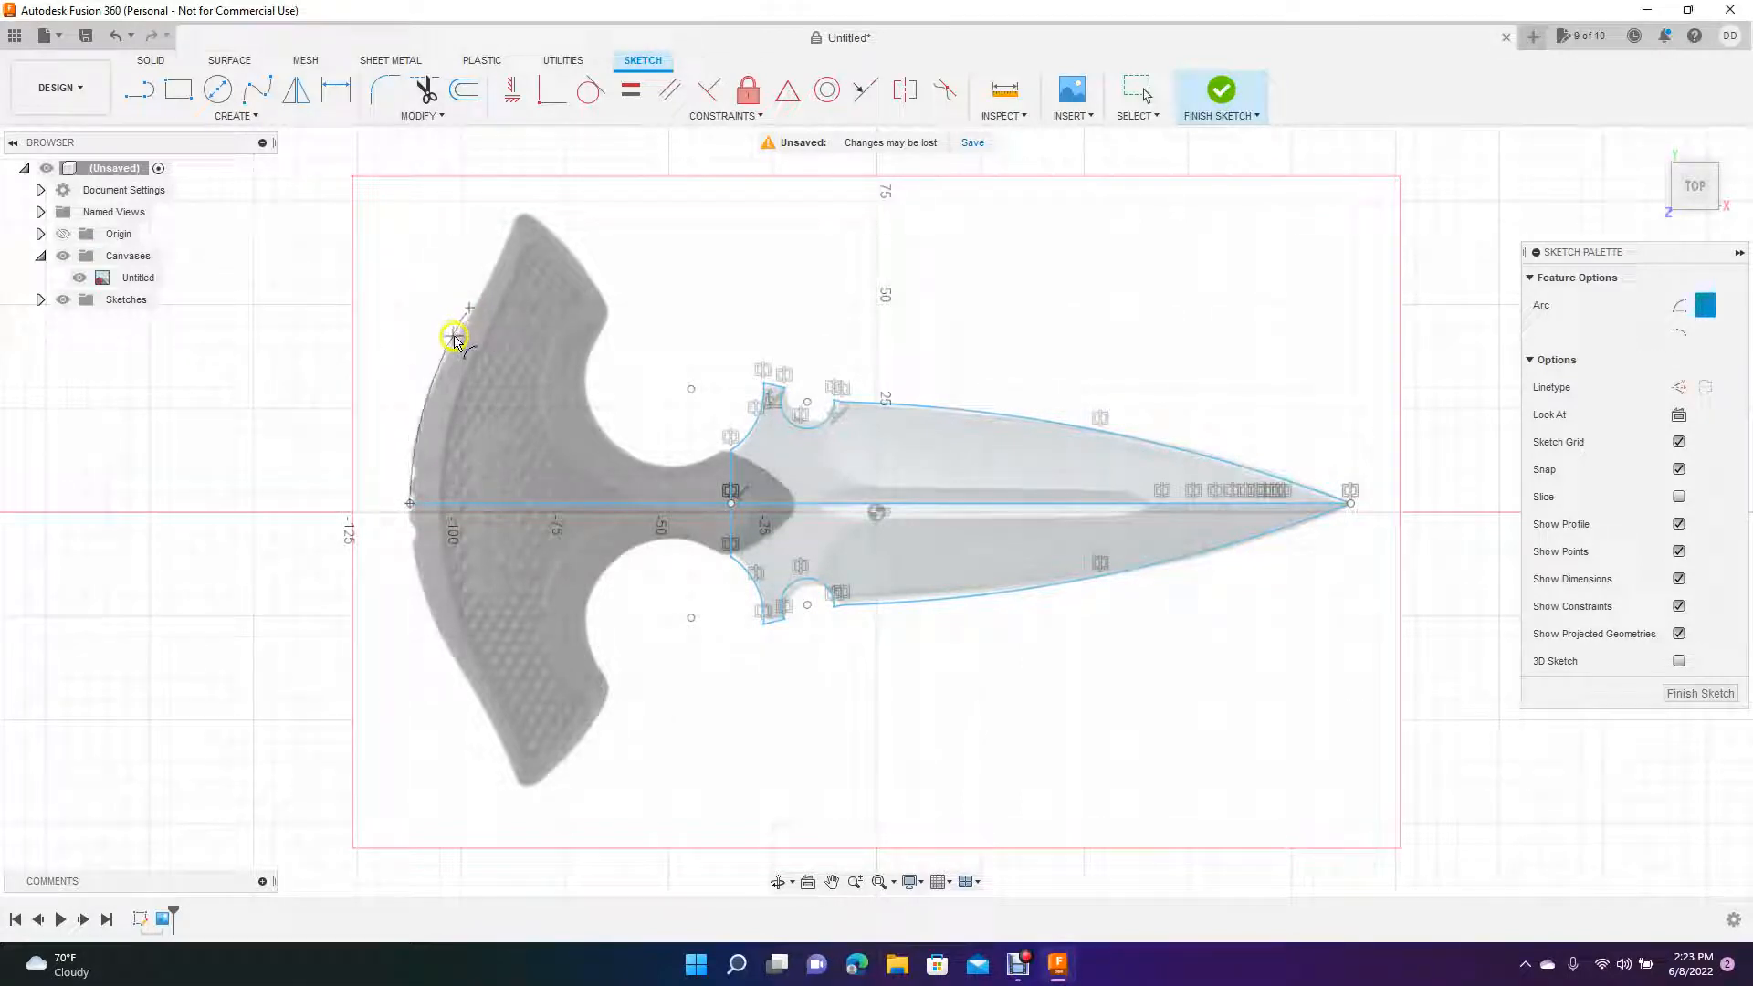
{"action": "left_click", "coordinate": [452, 337]}
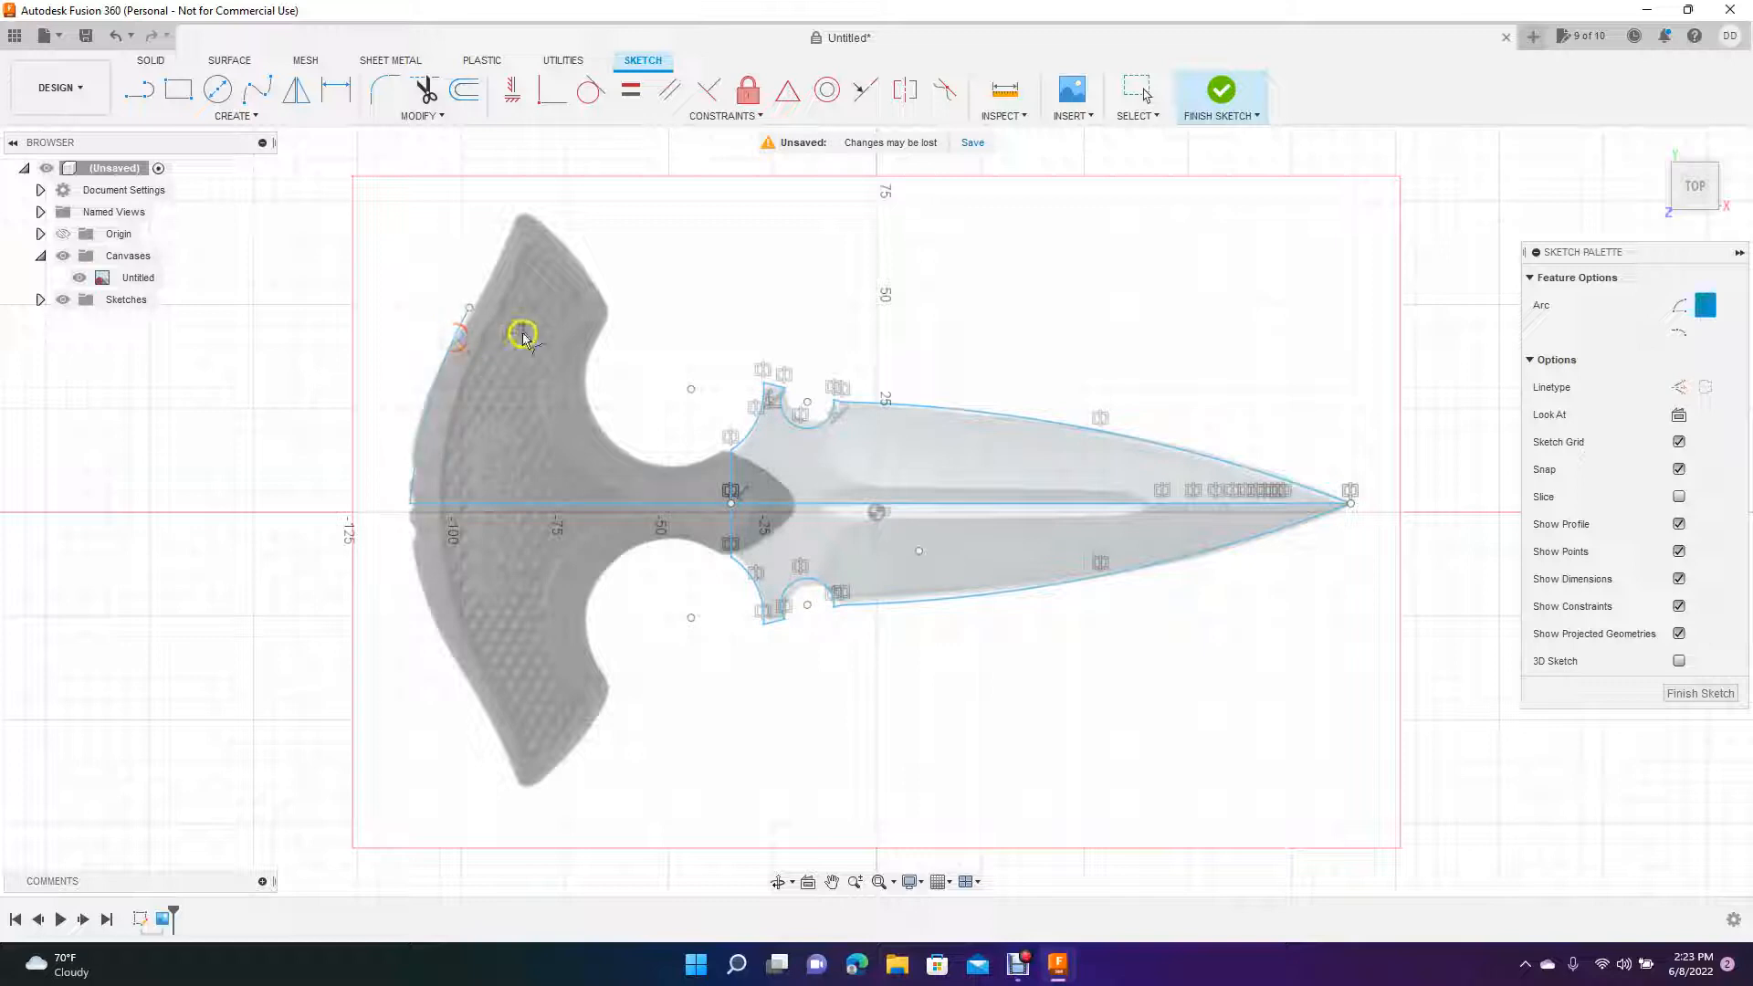
- Trace the upper handle wing with two 3-point arcs, from the back edge arc to the tip and on to the front corner
{"action": "left_click", "coordinate": [469, 307]}
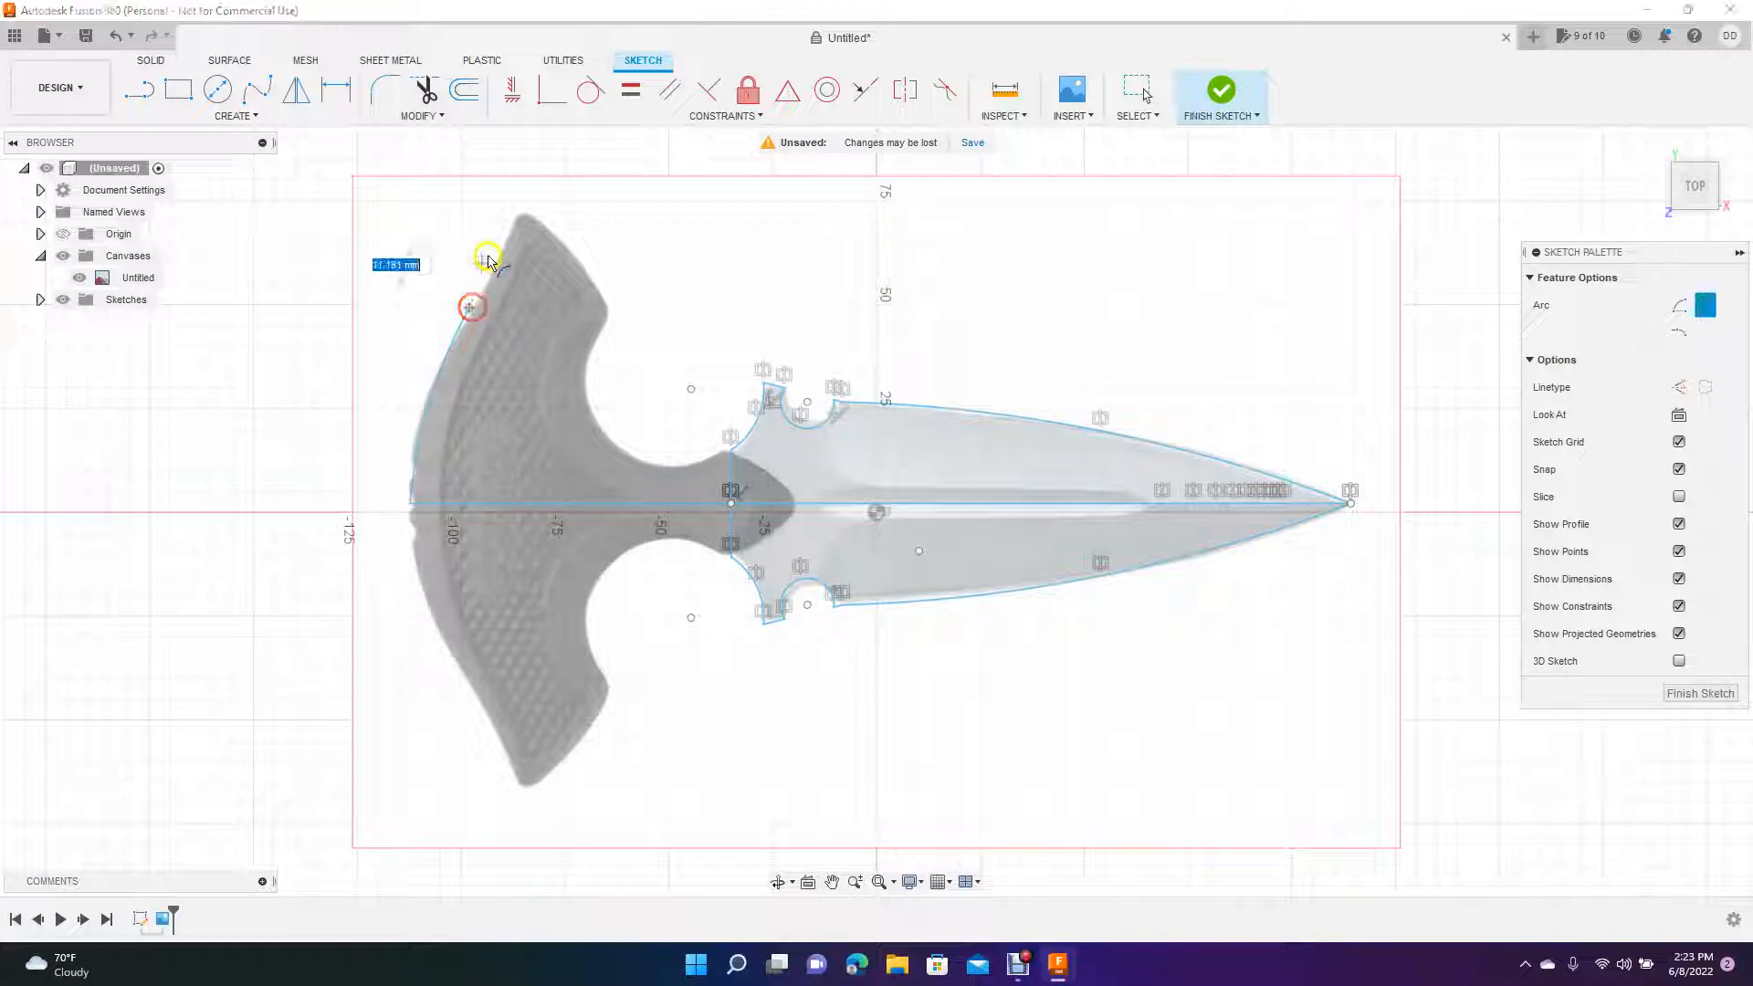
{"action": "left_click", "coordinate": [511, 208]}
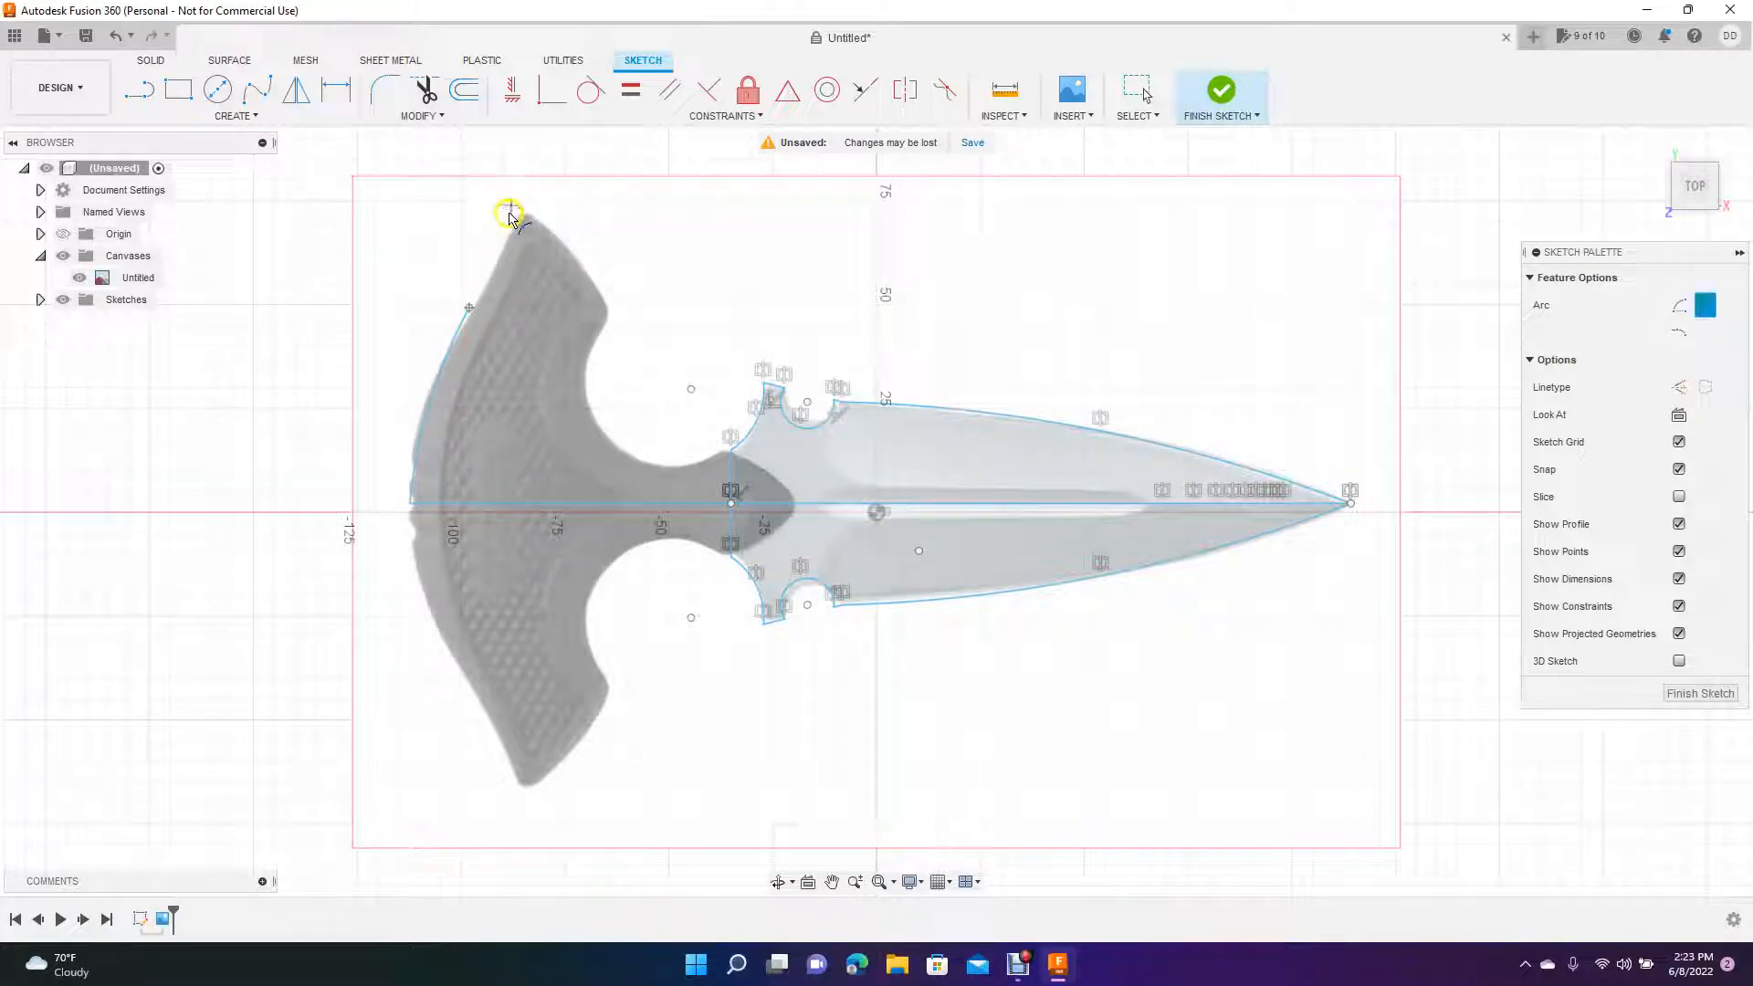
{"action": "left_click", "coordinate": [512, 225]}
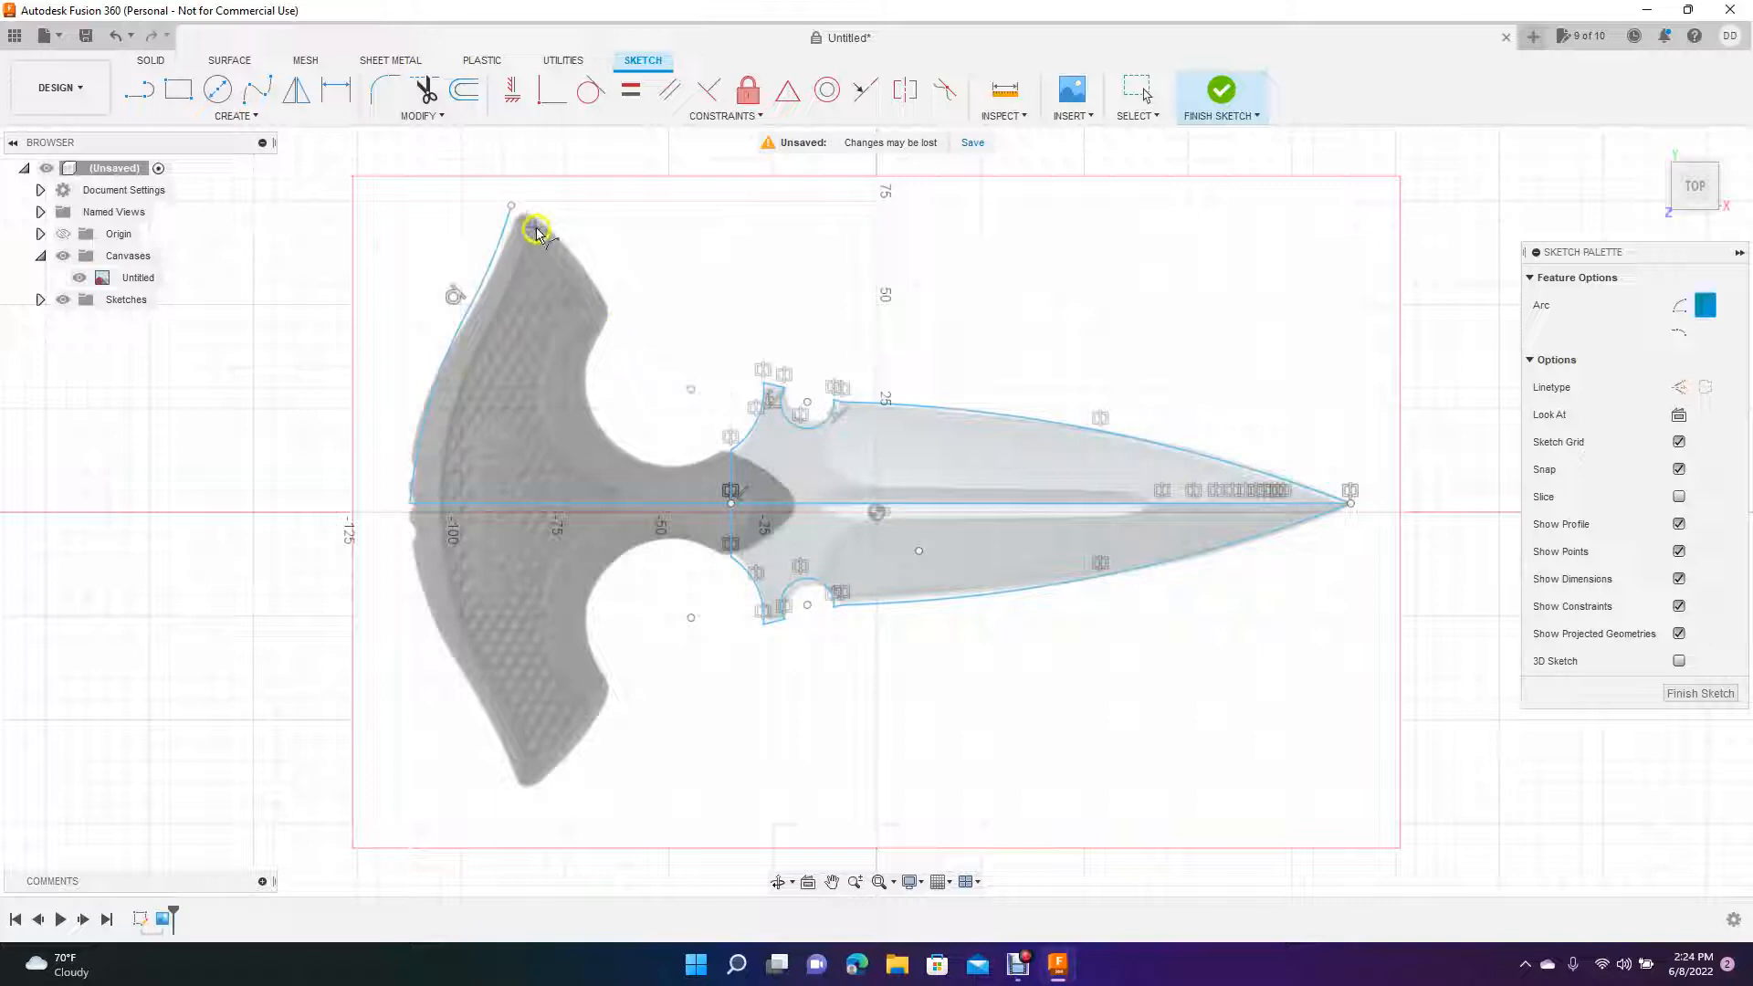
{"action": "left_click", "coordinate": [513, 216]}
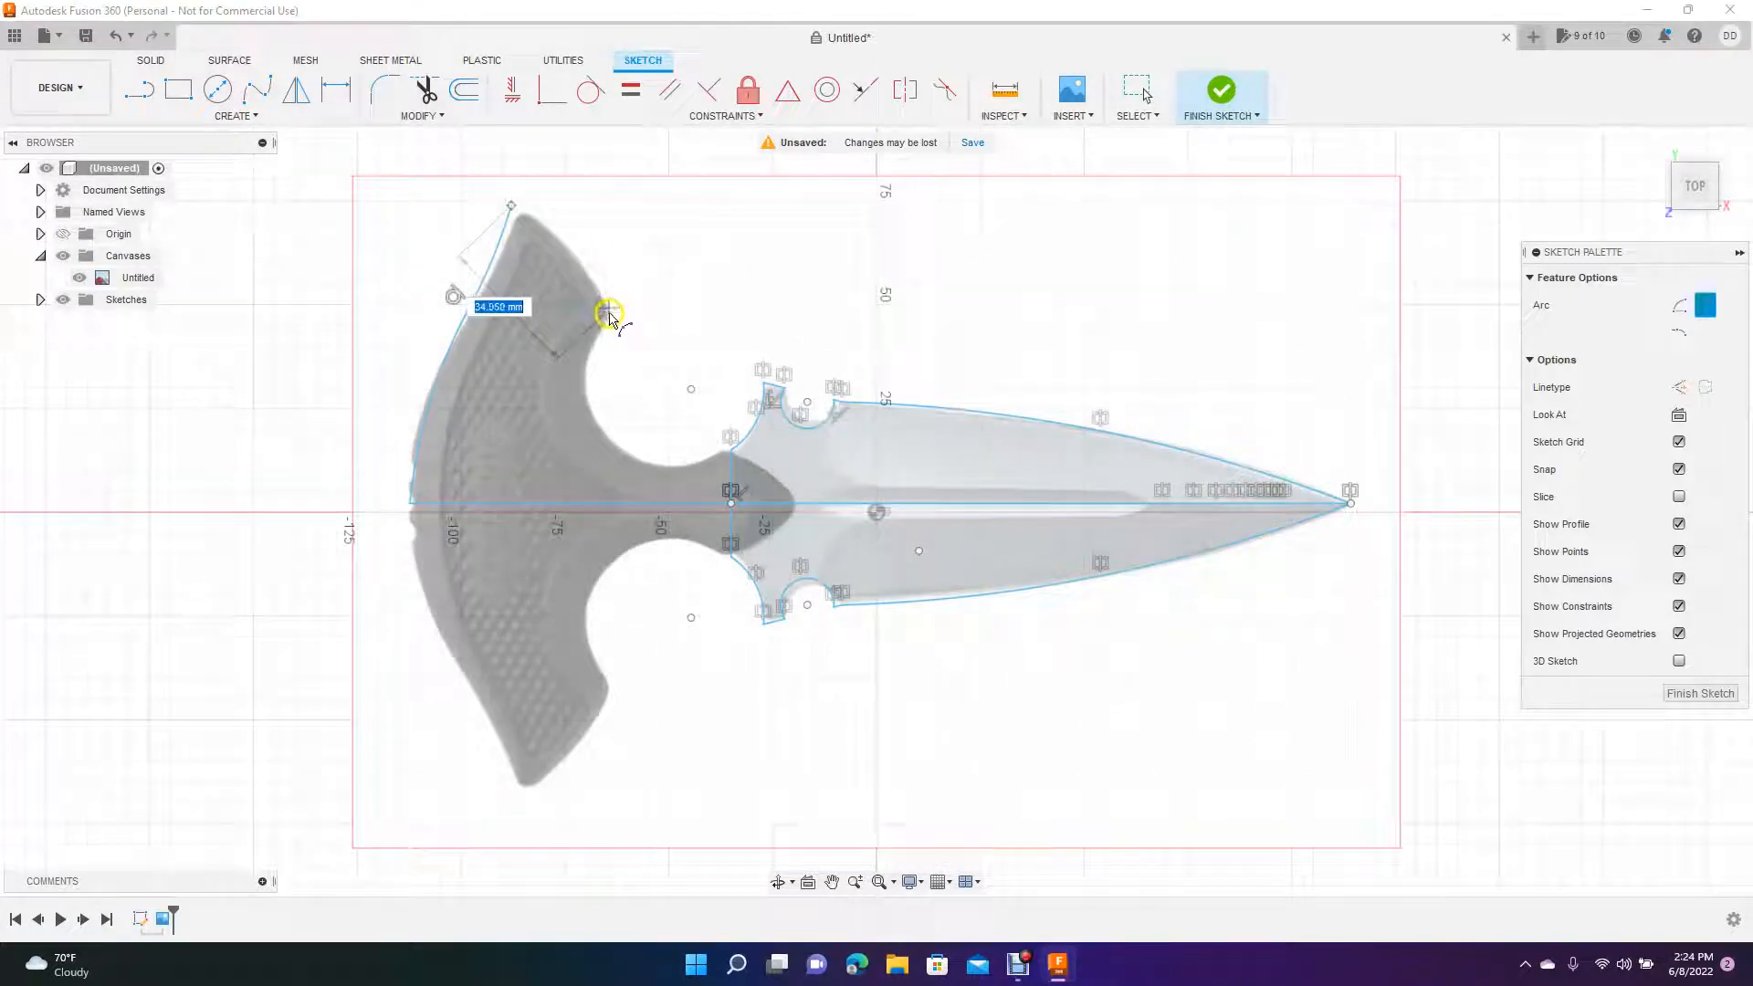
{"action": "left_click", "coordinate": [608, 315]}
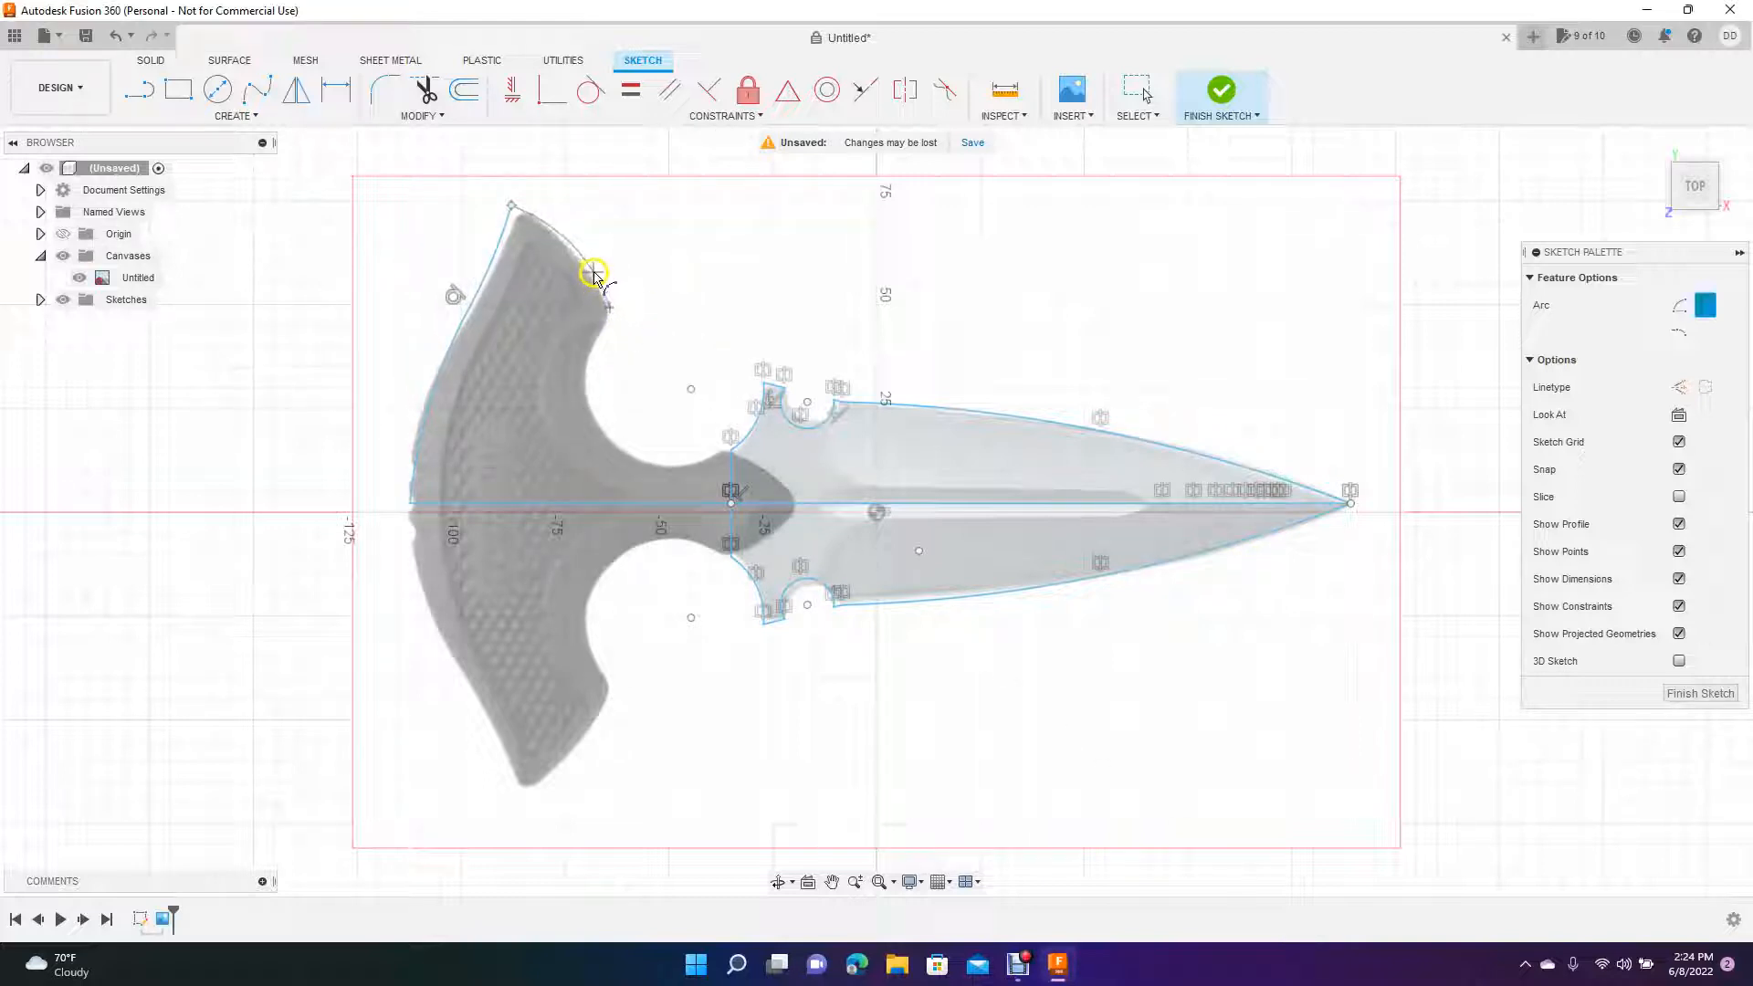
{"action": "left_click", "coordinate": [593, 277]}
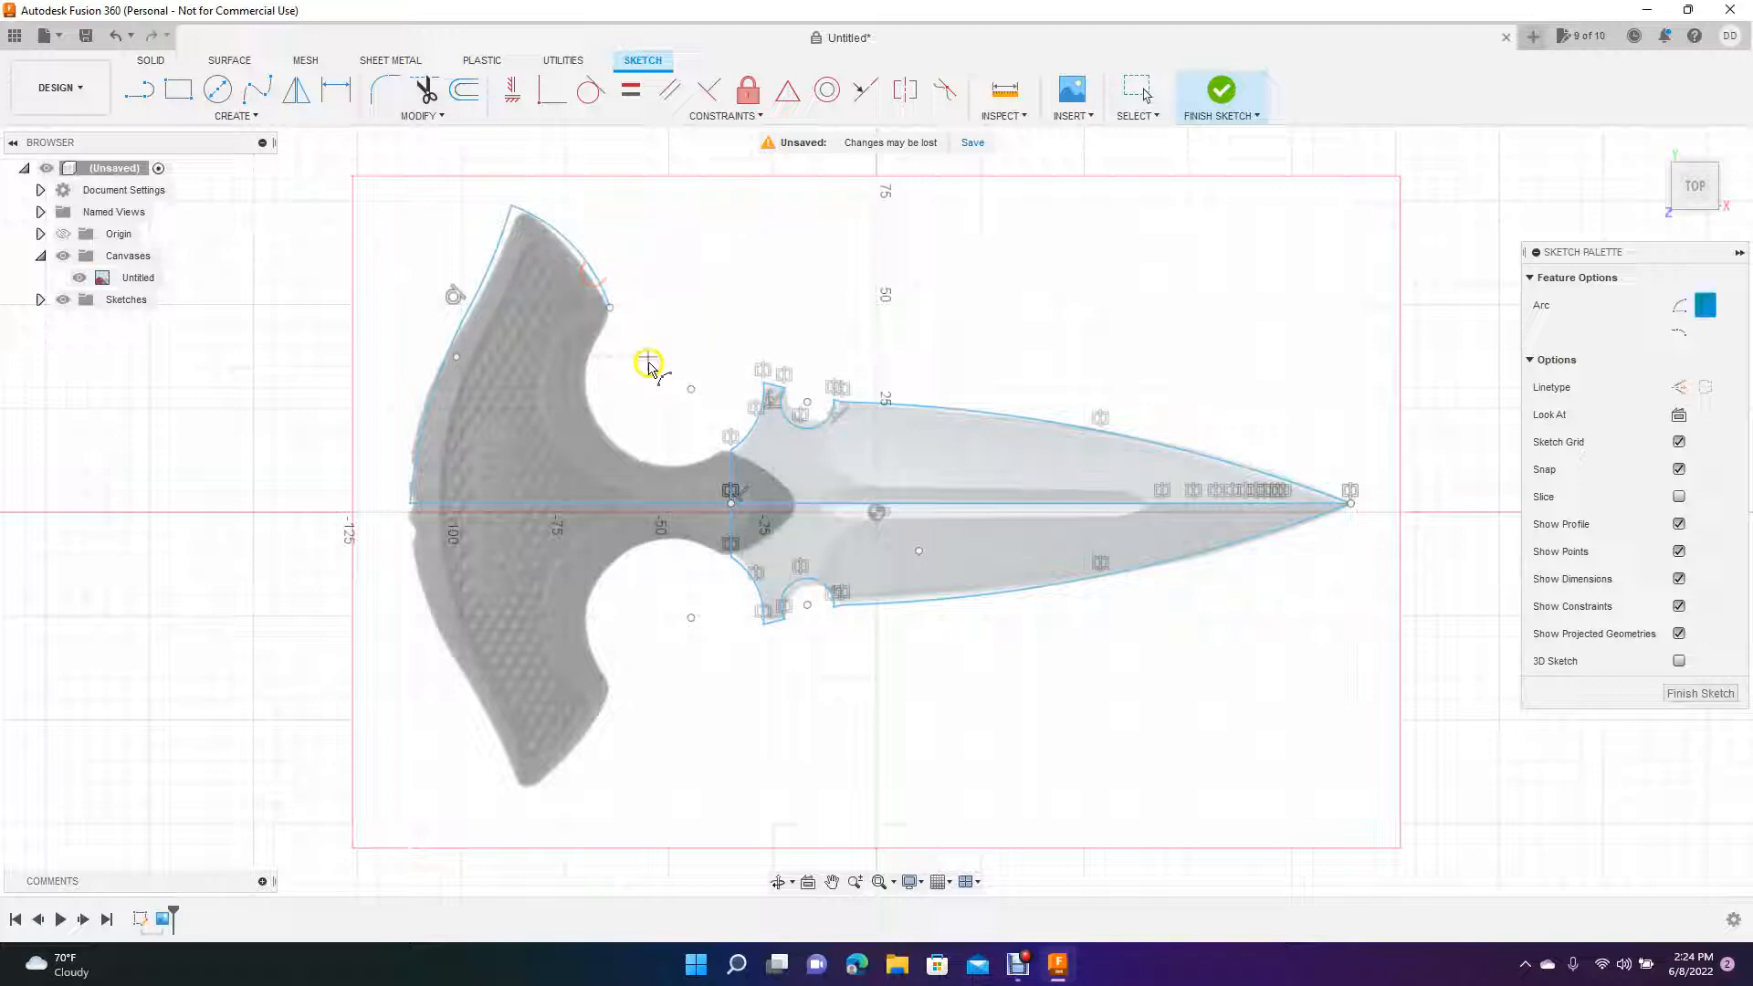
- Trace the upper finger hollow with two connected 3-point arcs from the wing's front corner to the neck beside the guard
{"action": "left_click", "coordinate": [609, 309]}
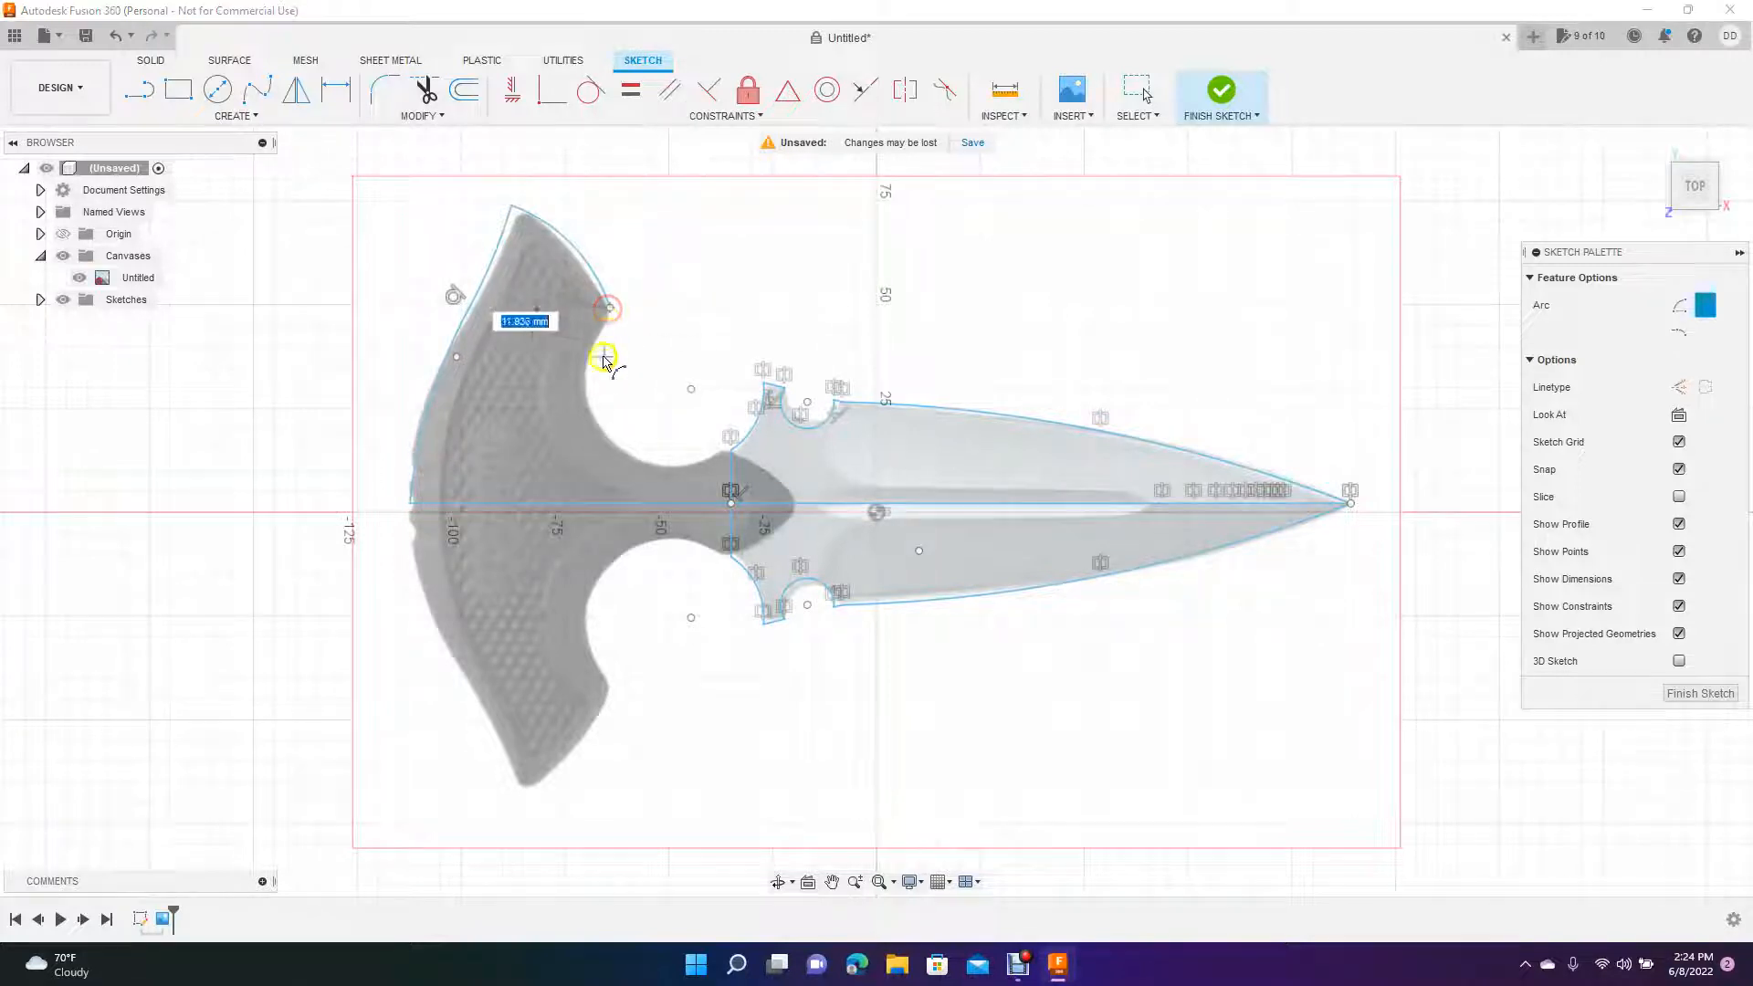
{"action": "left_click", "coordinate": [617, 444]}
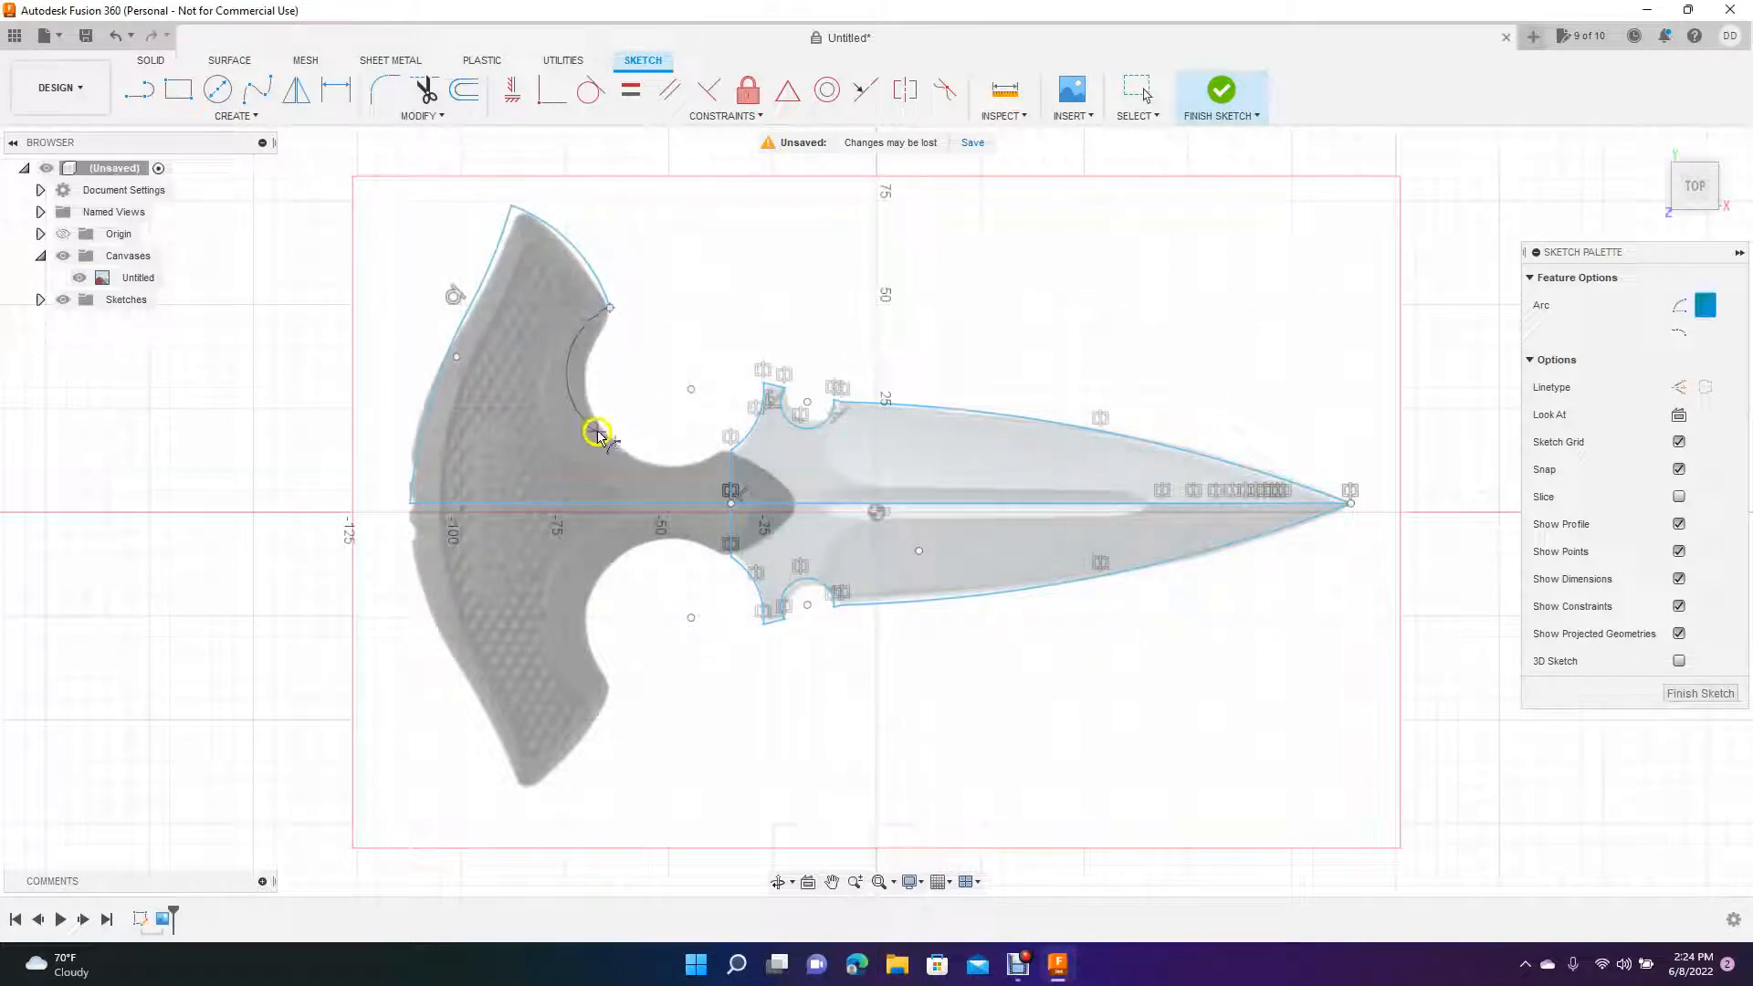
{"action": "left_click", "coordinate": [598, 423]}
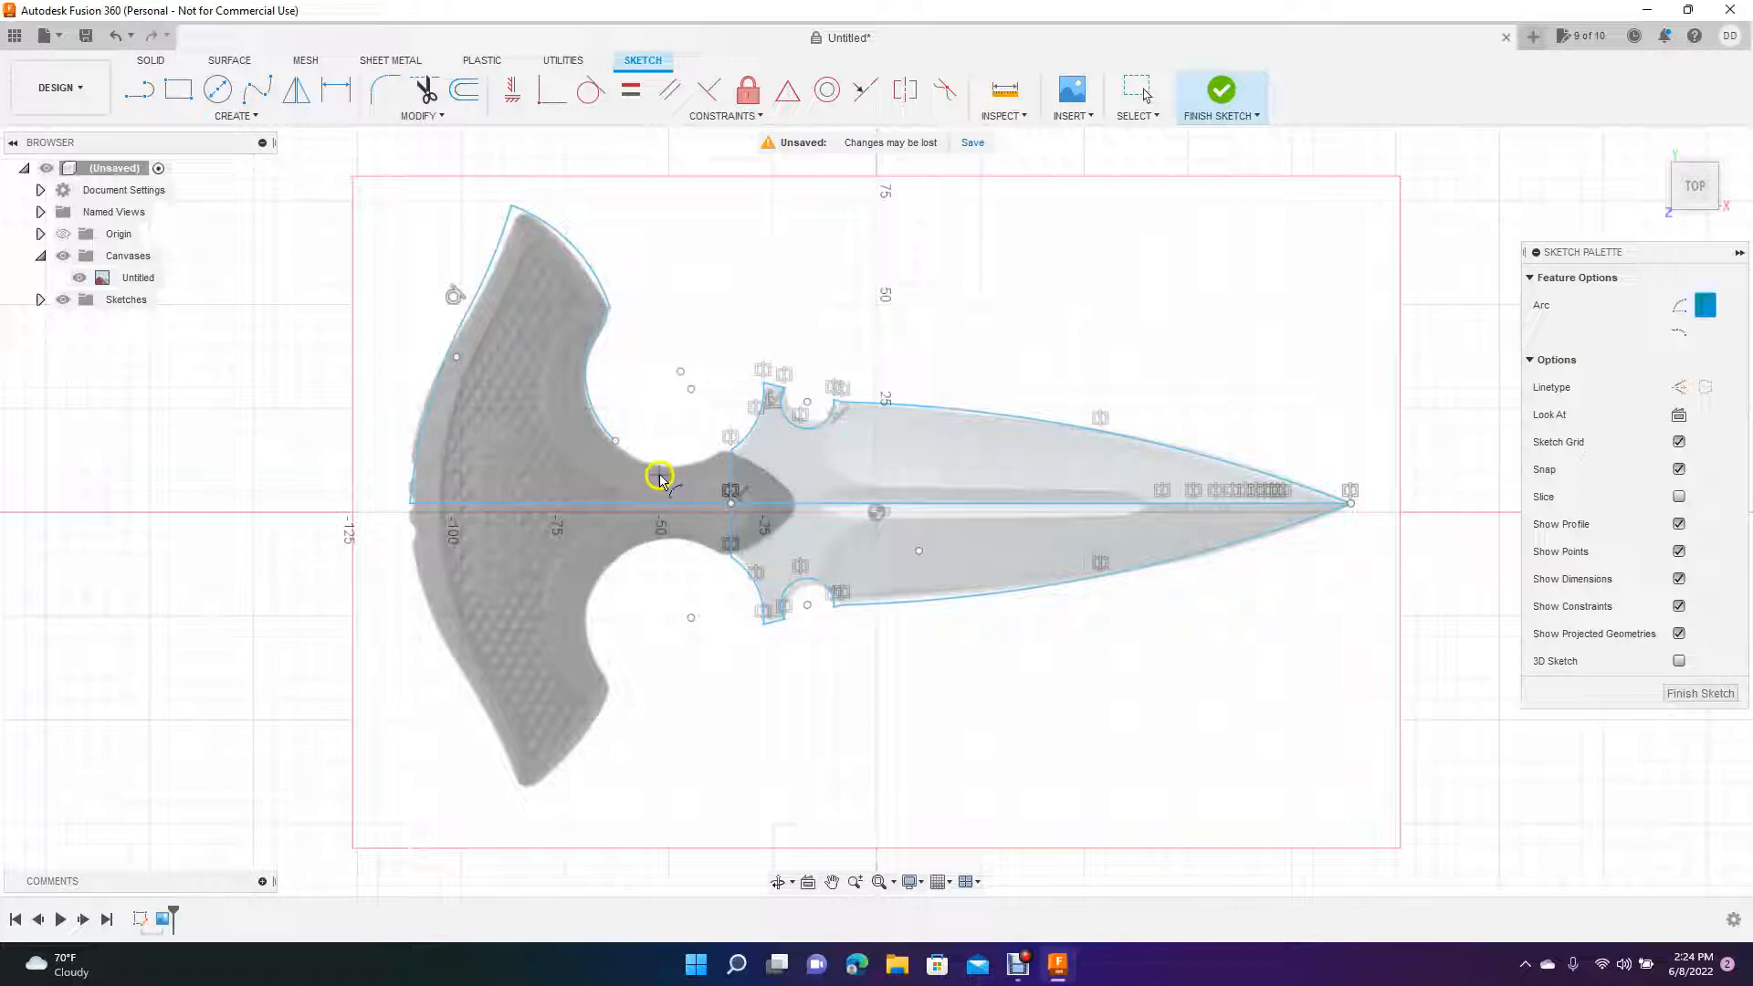
{"action": "left_click", "coordinate": [616, 442]}
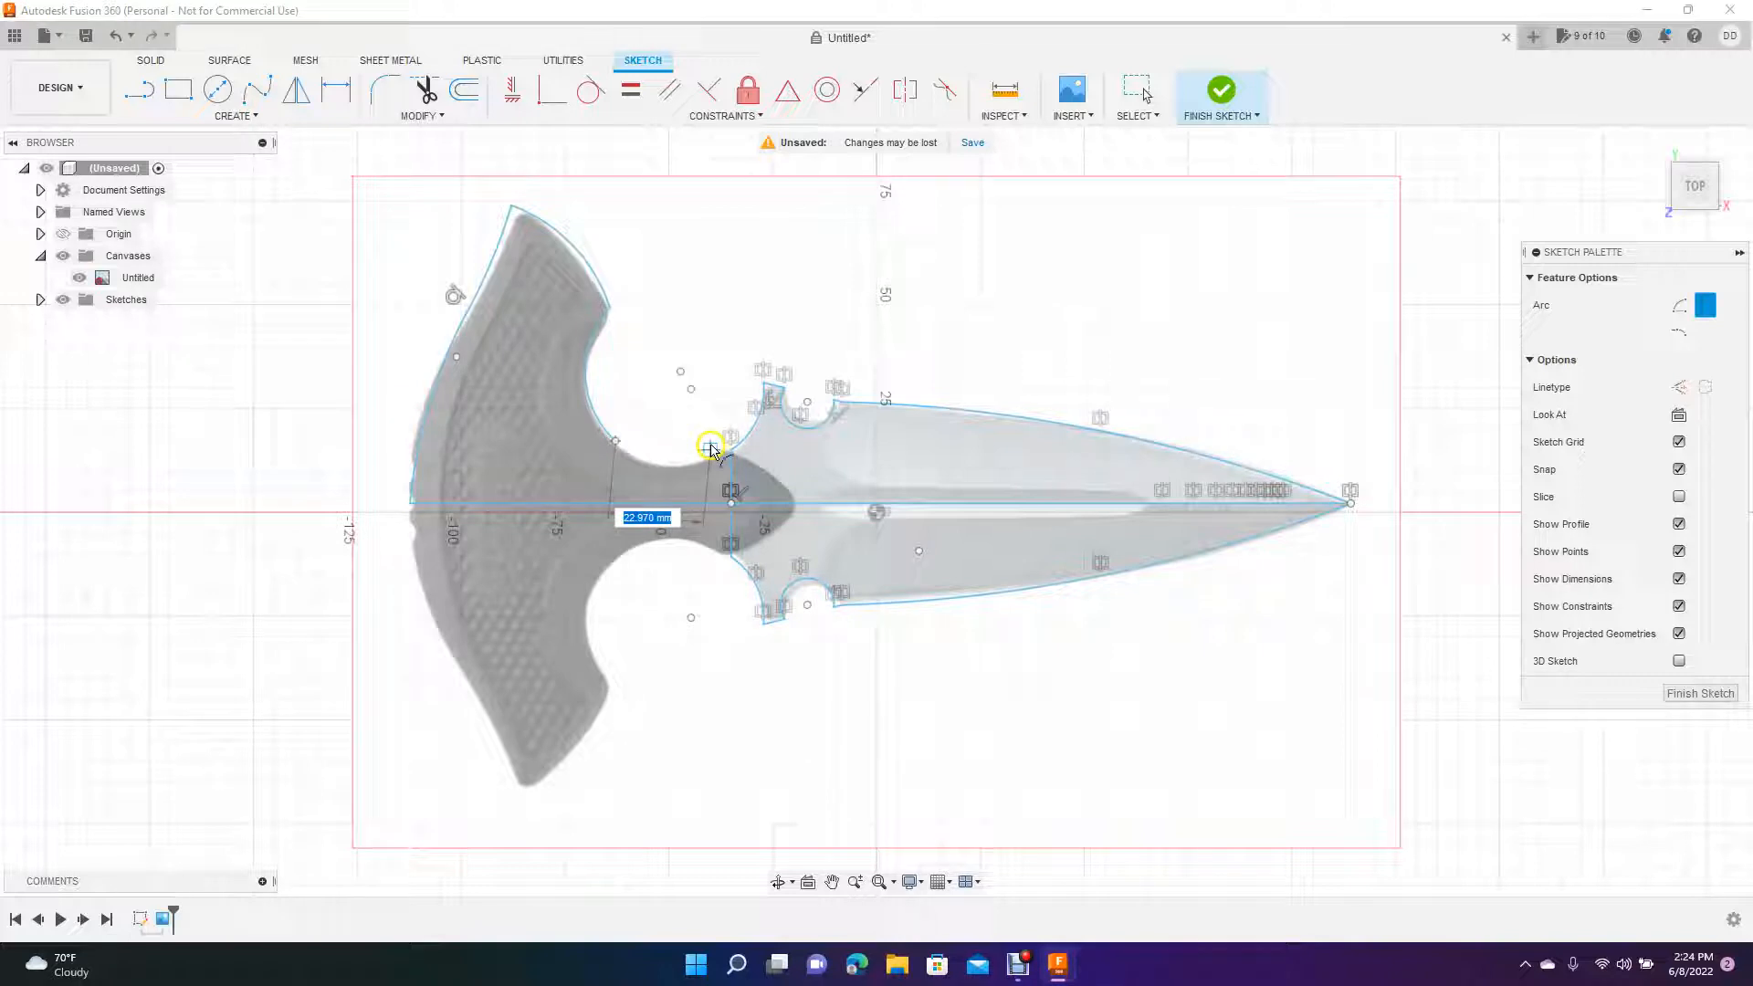
{"action": "left_click", "coordinate": [718, 453]}
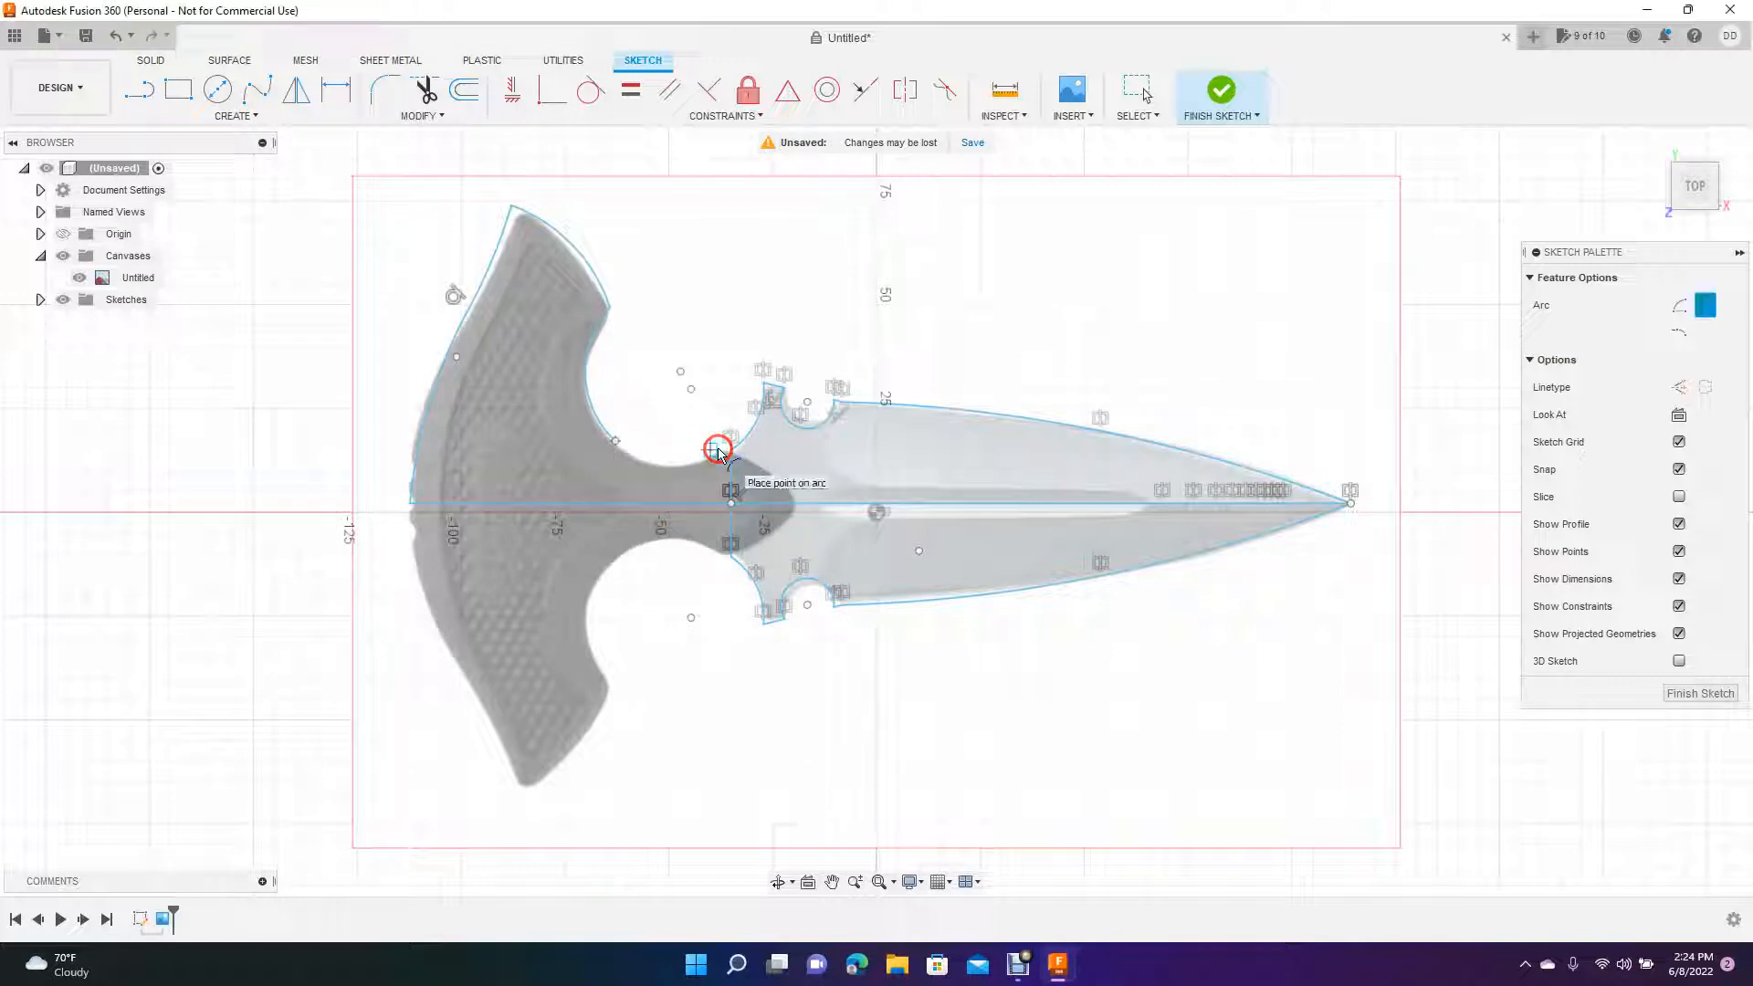
{"action": "left_click", "coordinate": [671, 461]}
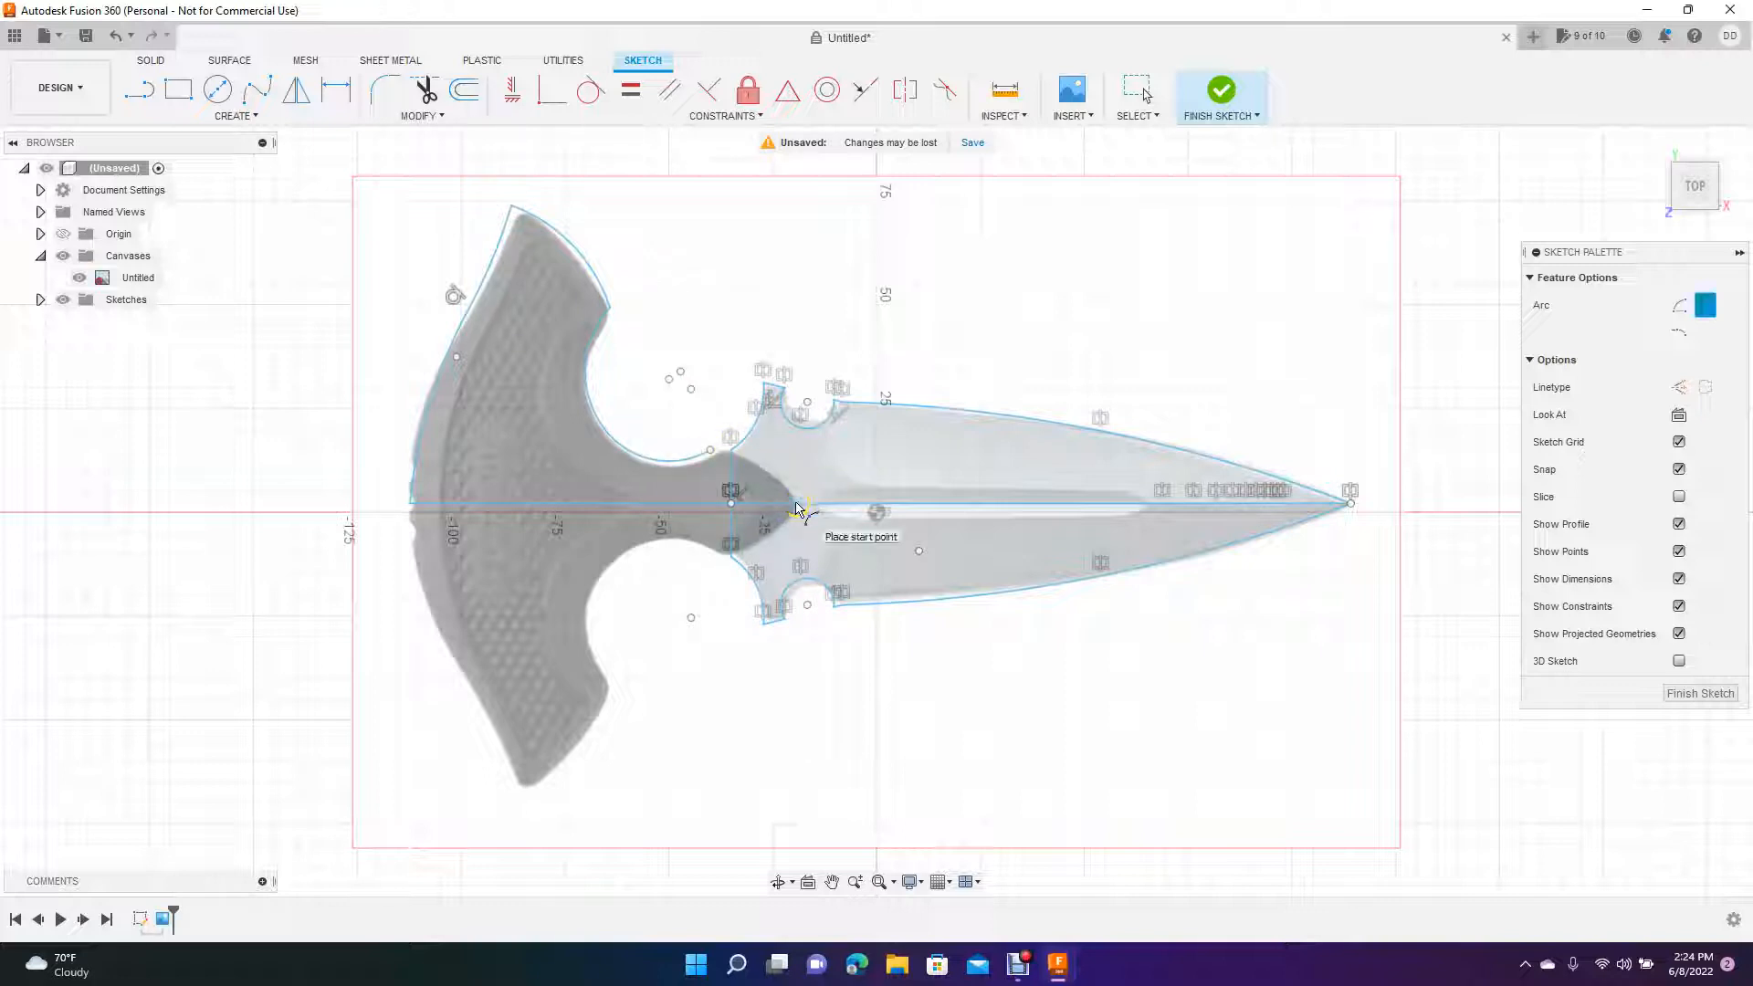
- Trace the handle's upper rounded nose with a 3-point arc from the neck to the horizontal centerline
{"action": "left_click", "coordinate": [711, 450]}
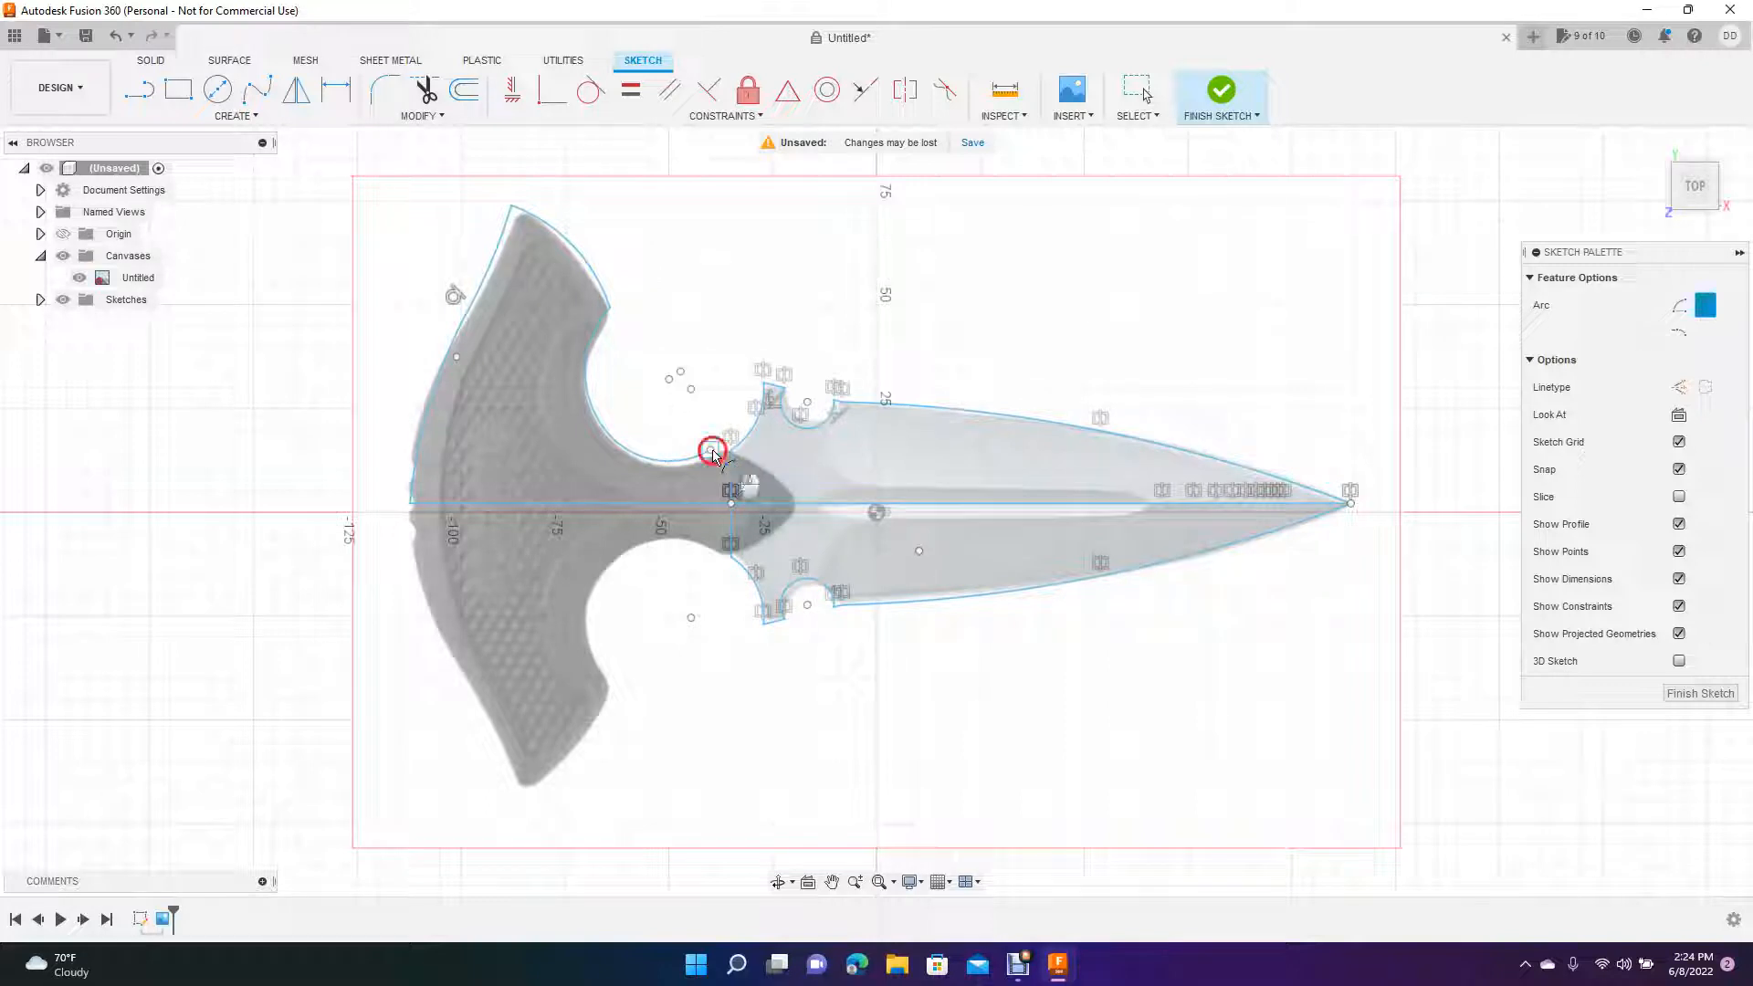
{"action": "left_click", "coordinate": [796, 505]}
{"action": "left_click", "coordinate": [786, 491]}
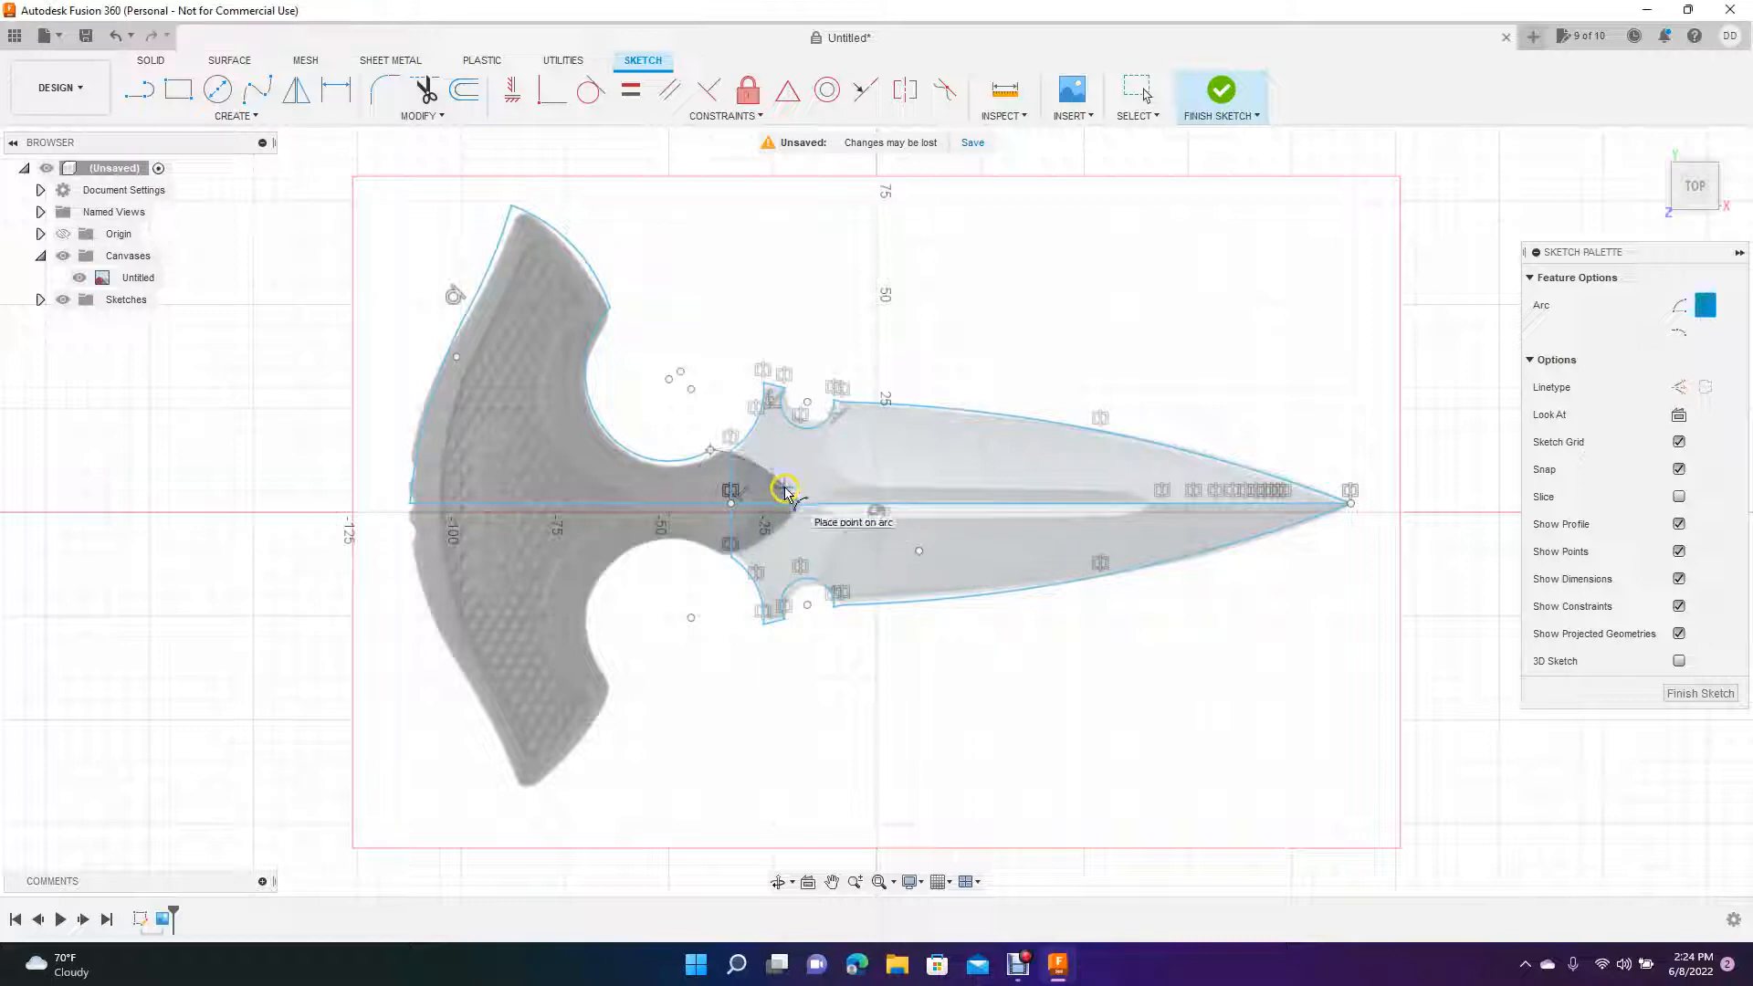
{"action": "left_click", "coordinate": [784, 493]}
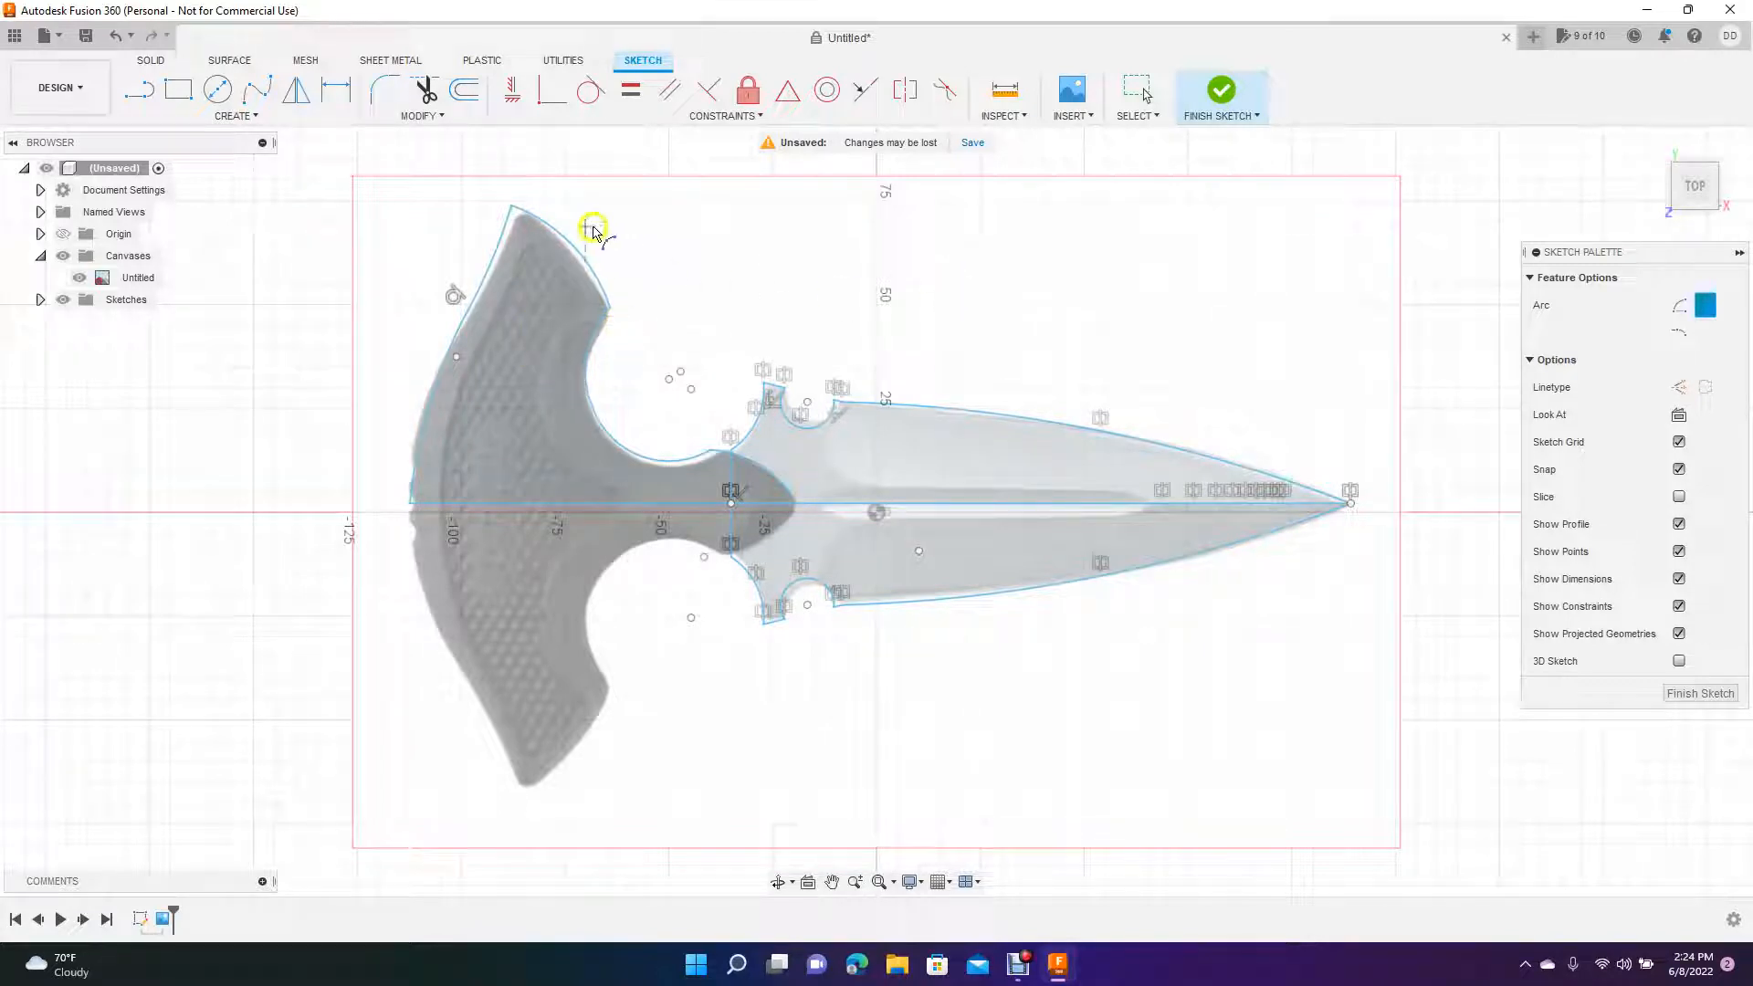
- Mirror the six upper handle arcs about the horizontal centerline
{"action": "left_click", "coordinate": [297, 92]}
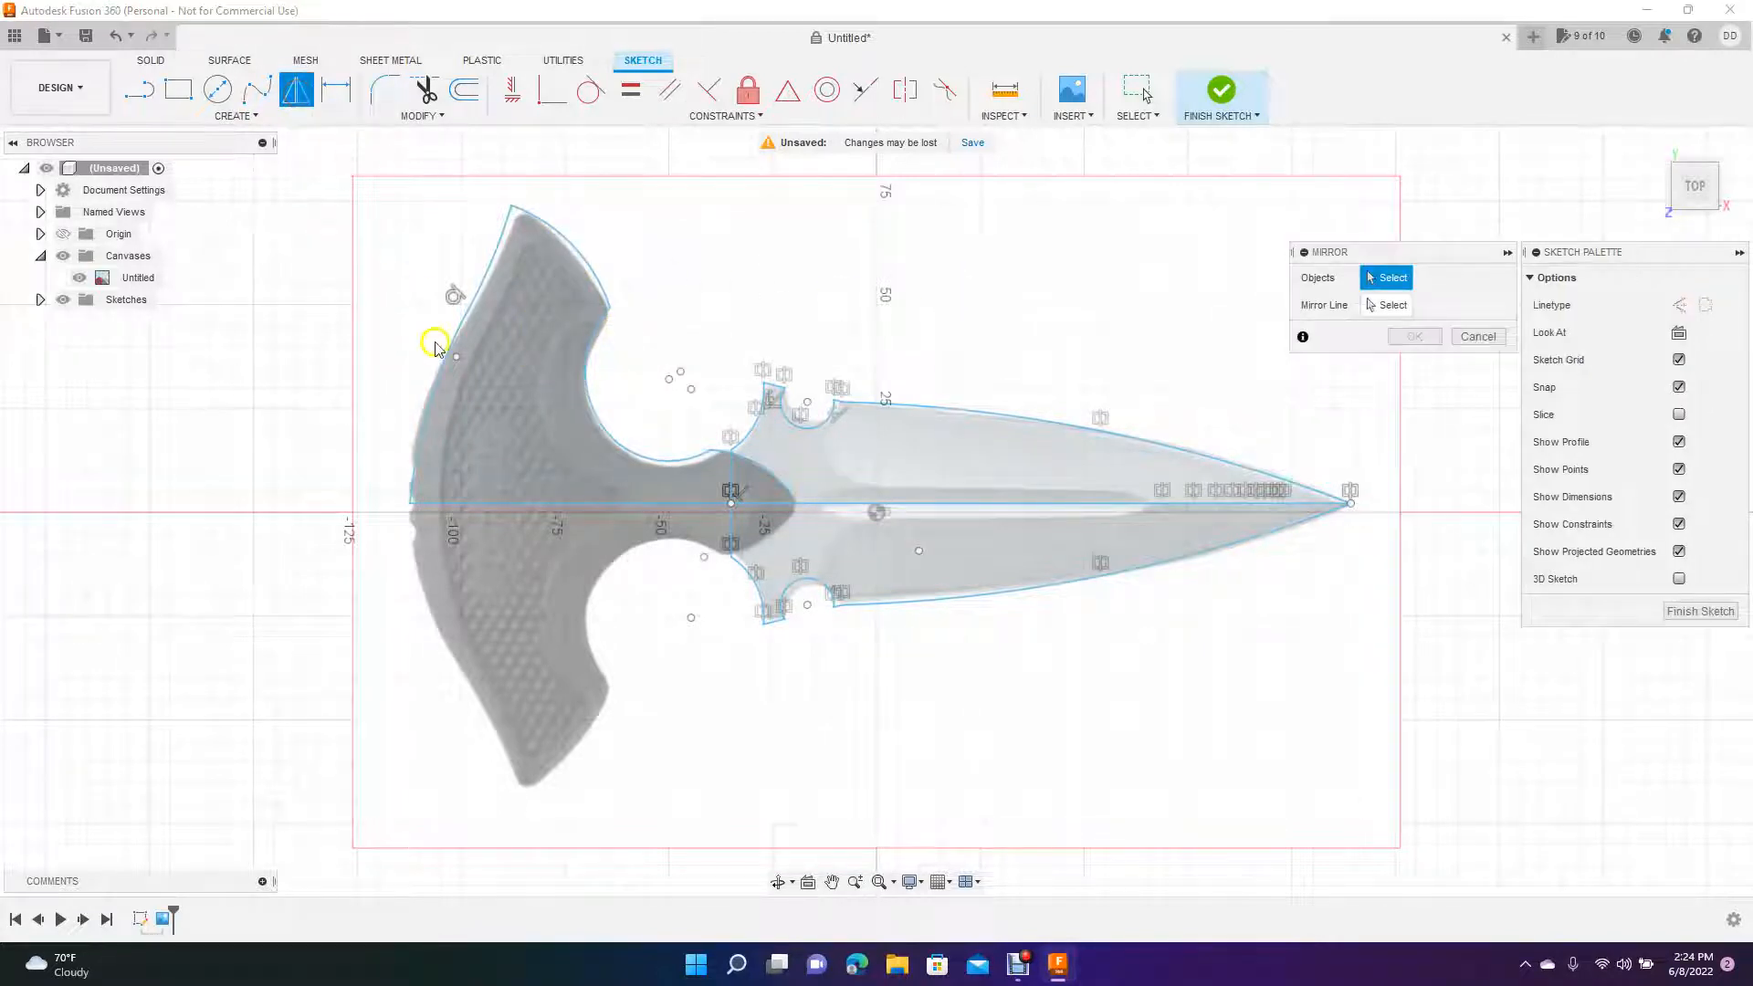
{"action": "left_click", "coordinate": [431, 404]}
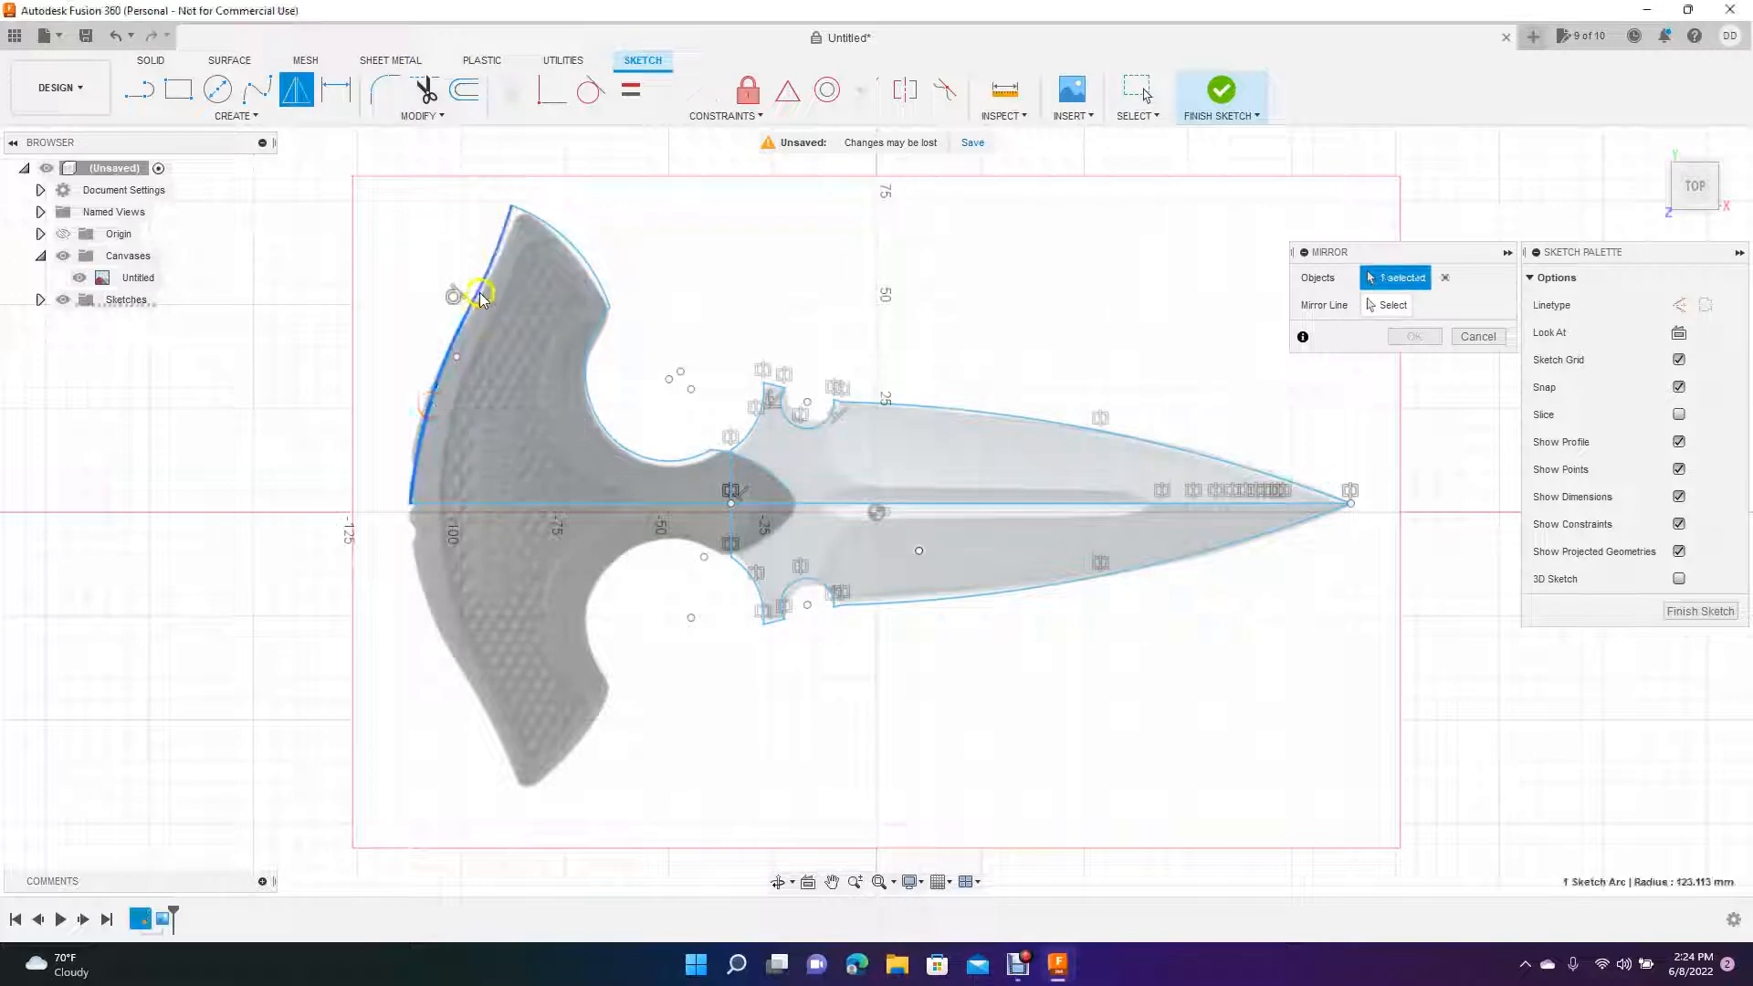
{"action": "left_click", "coordinate": [546, 228]}
{"action": "left_click", "coordinate": [554, 234]}
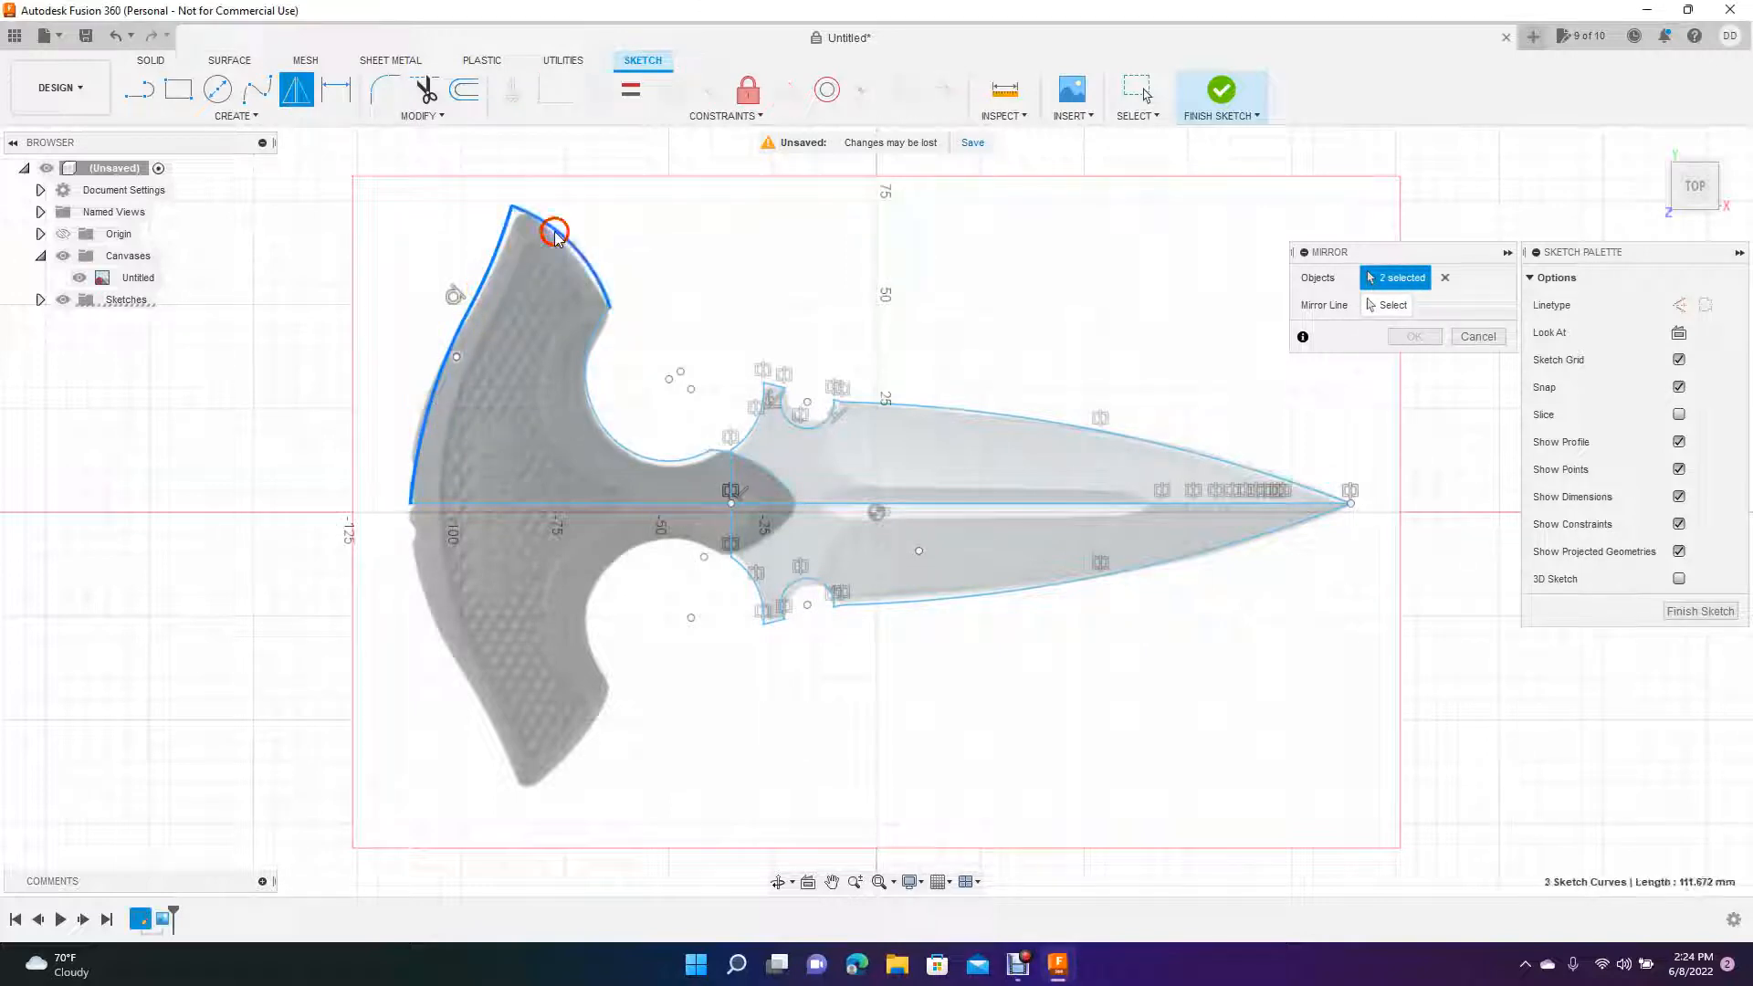
{"action": "left_click", "coordinate": [588, 349]}
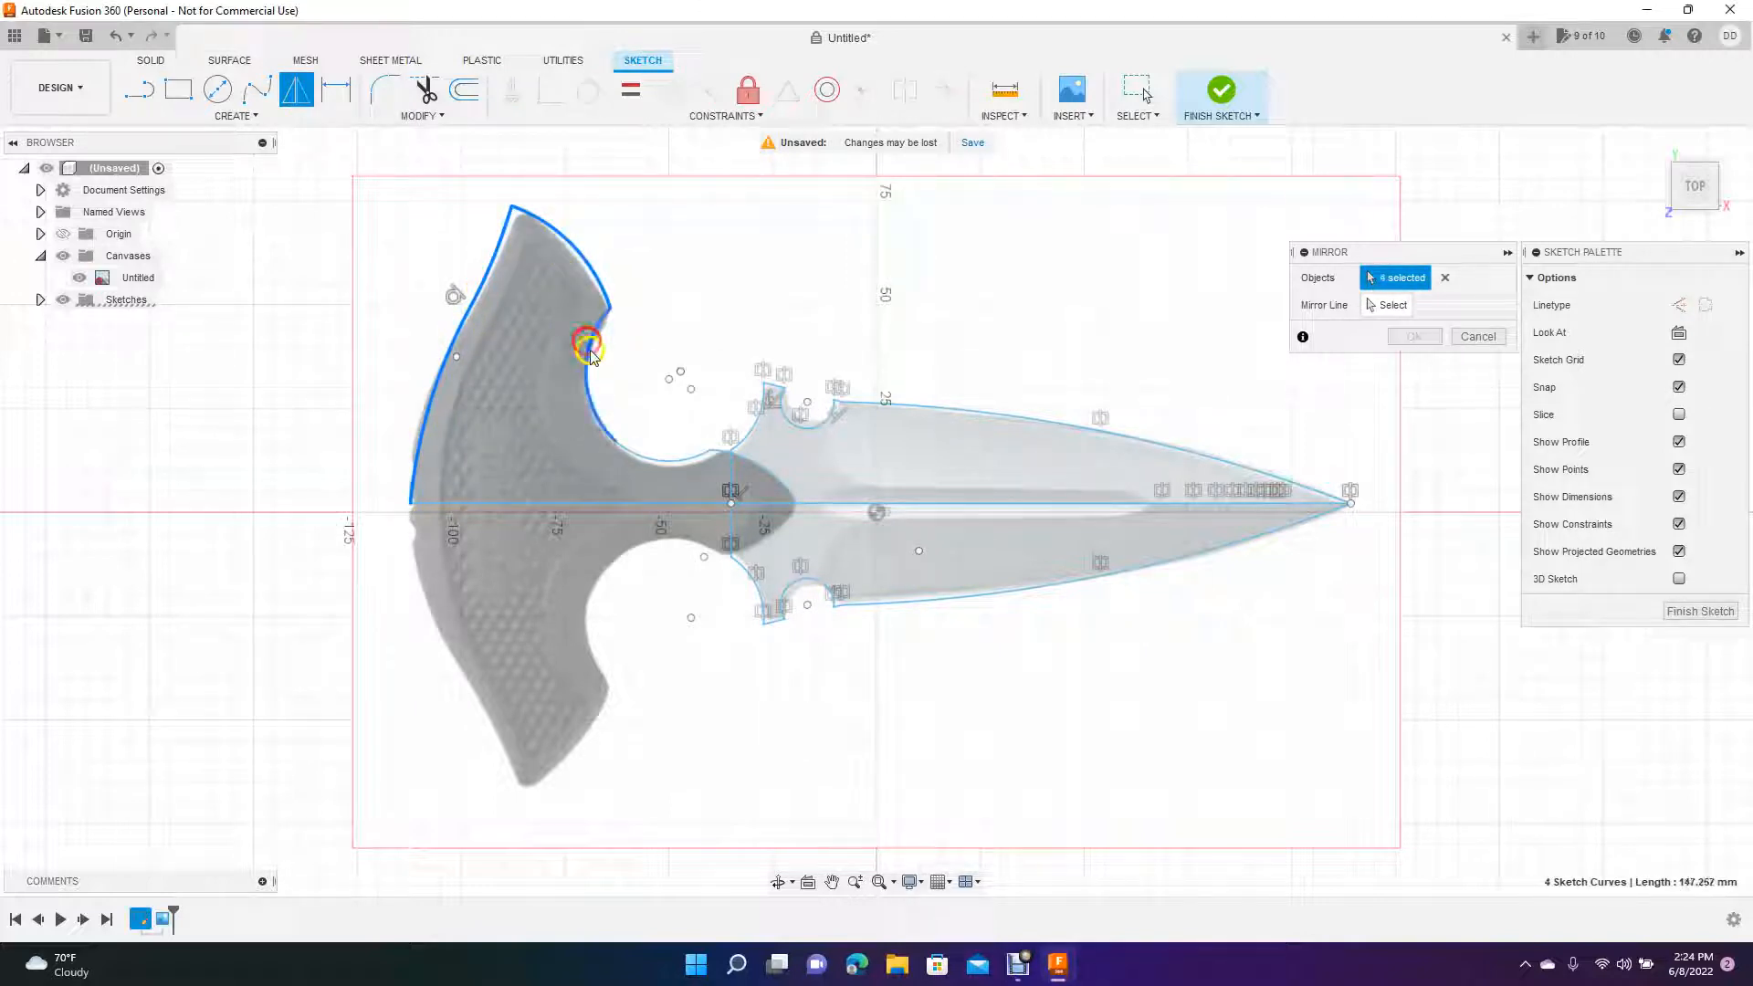
{"action": "left_click", "coordinate": [649, 460]}
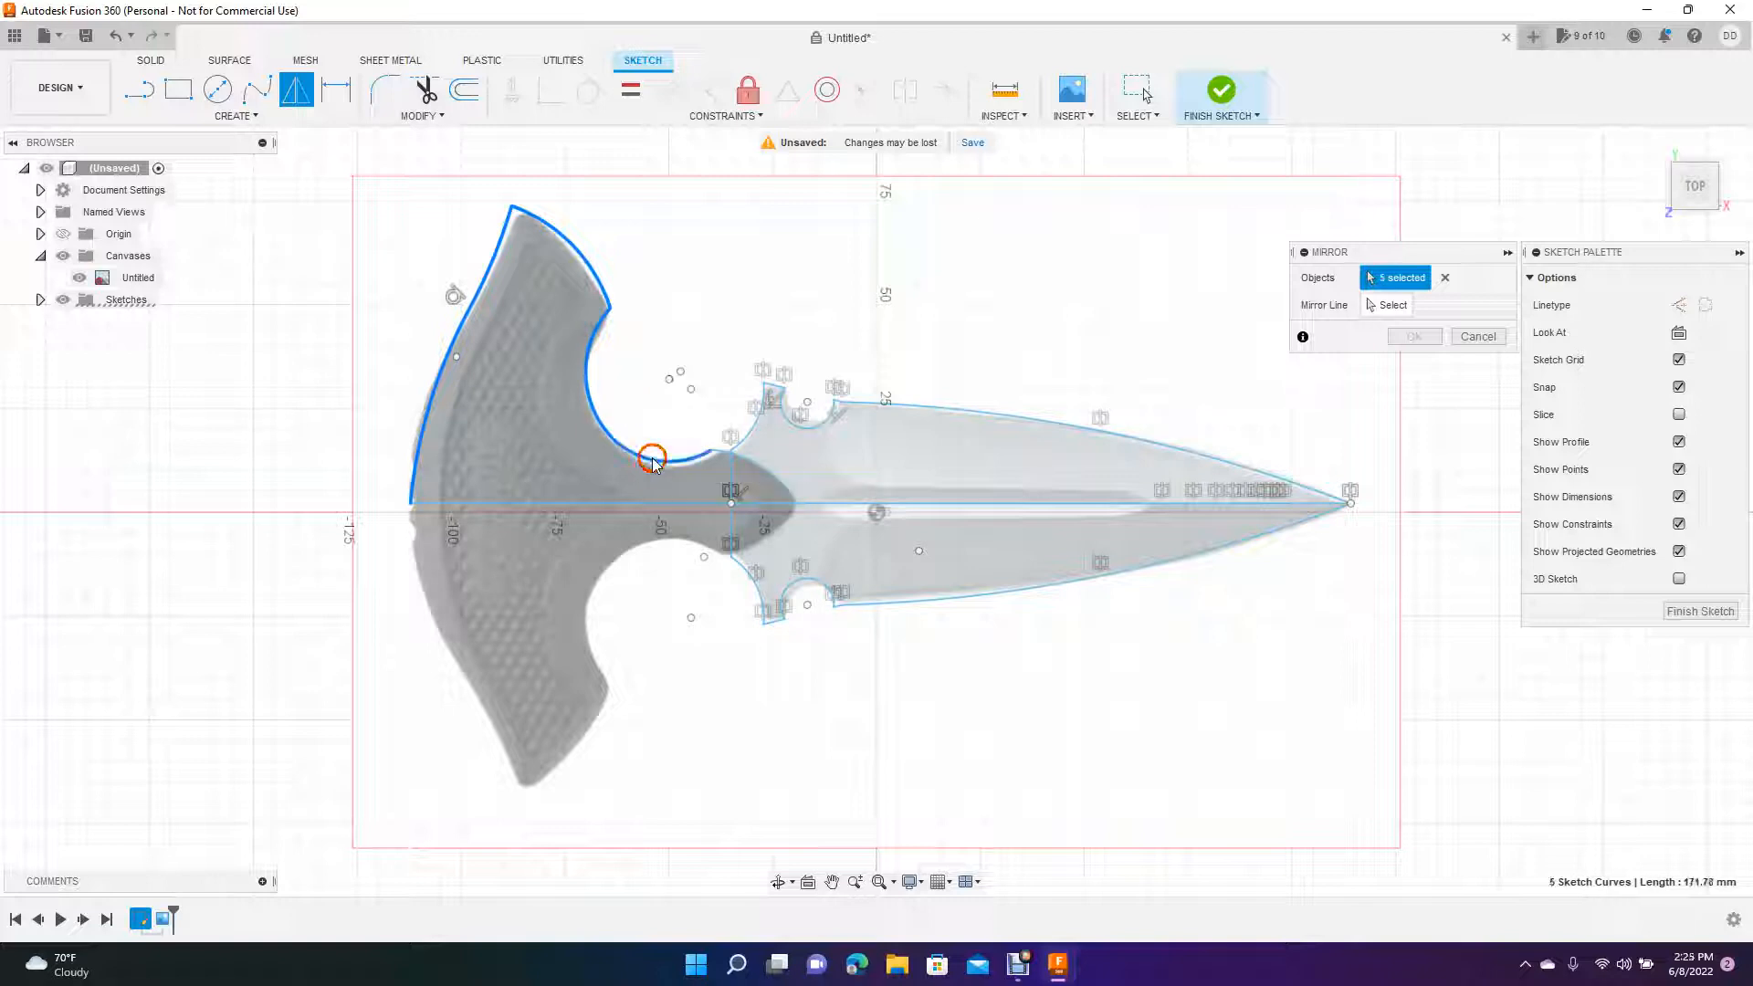
{"action": "left_click", "coordinate": [719, 457]}
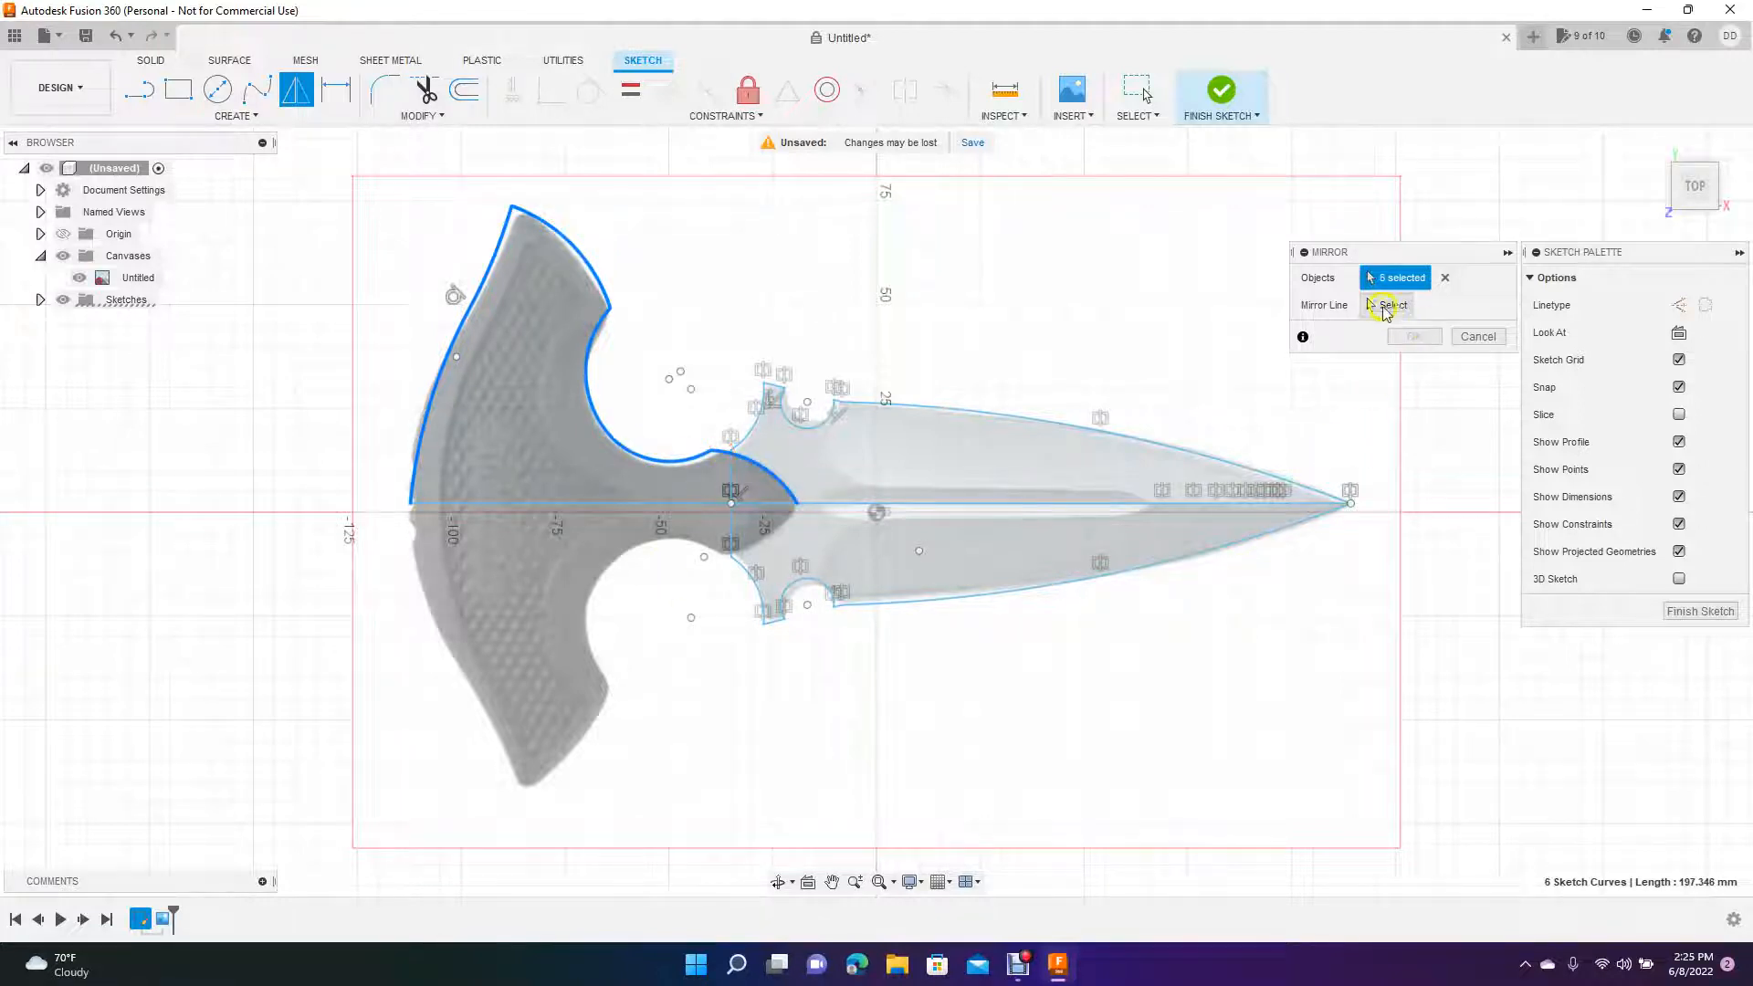
{"action": "left_click", "coordinate": [1385, 306]}
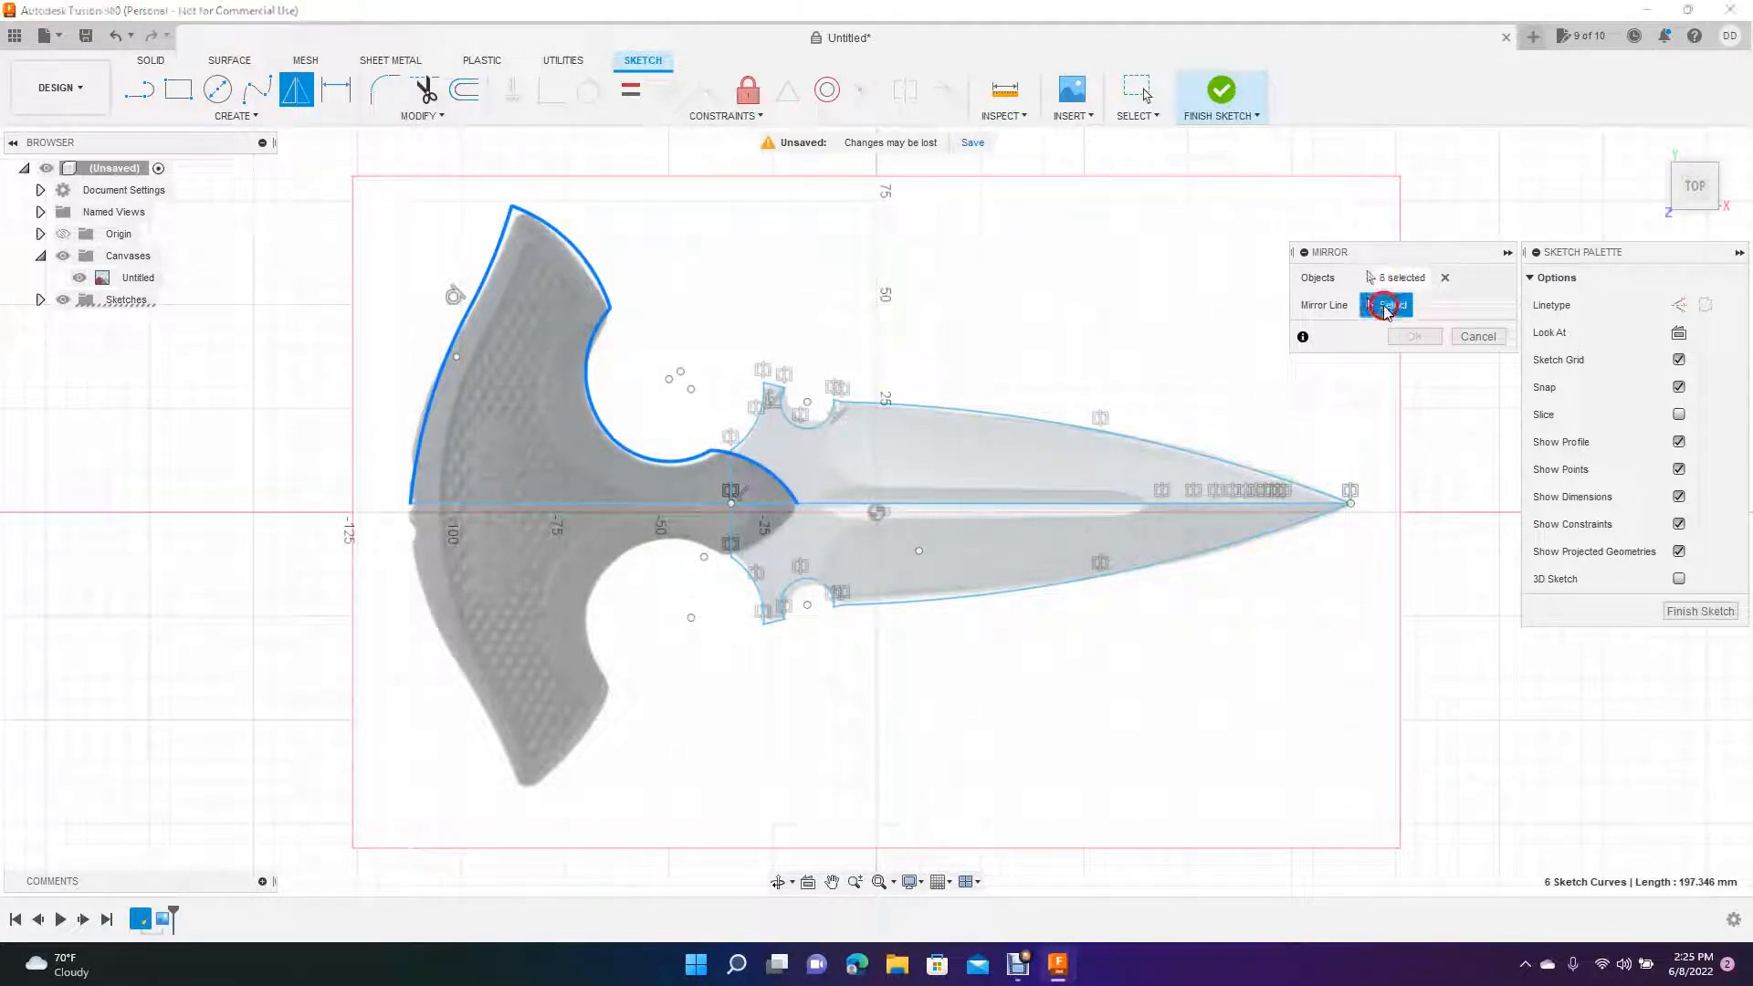
{"action": "left_click", "coordinate": [648, 505]}
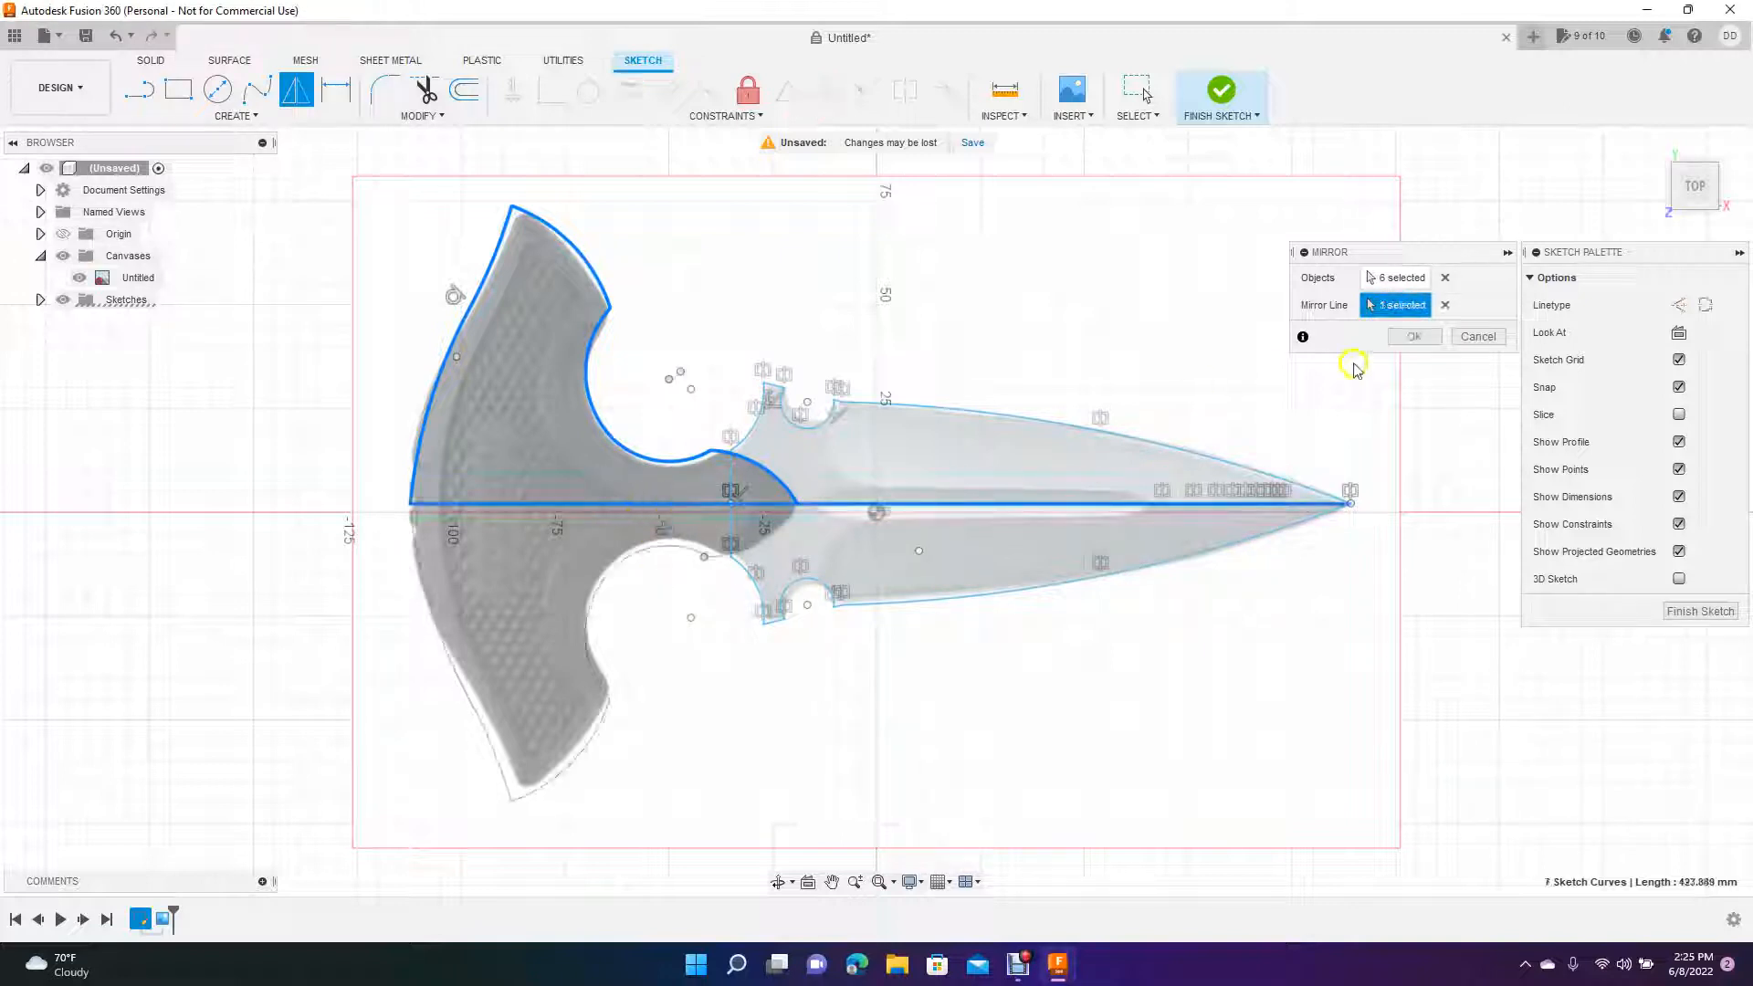
{"action": "left_click", "coordinate": [1416, 337]}
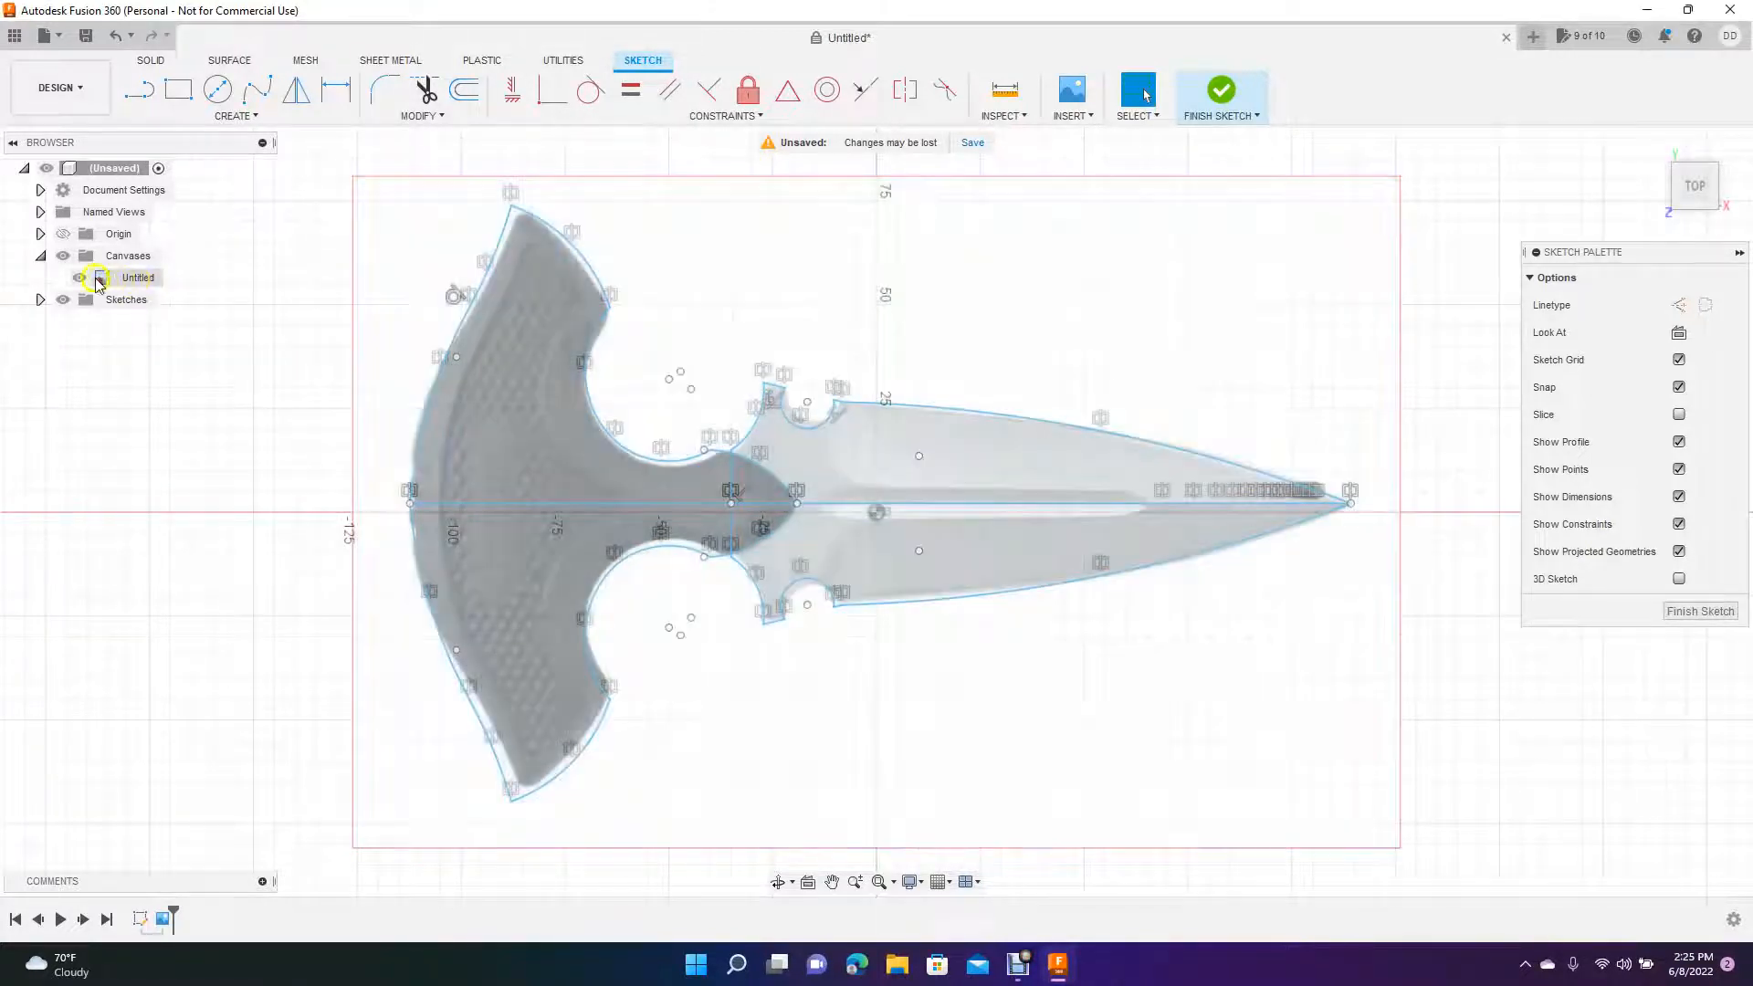
- Hide the reference image canvas and clear the selection
{"action": "left_click", "coordinate": [85, 281]}
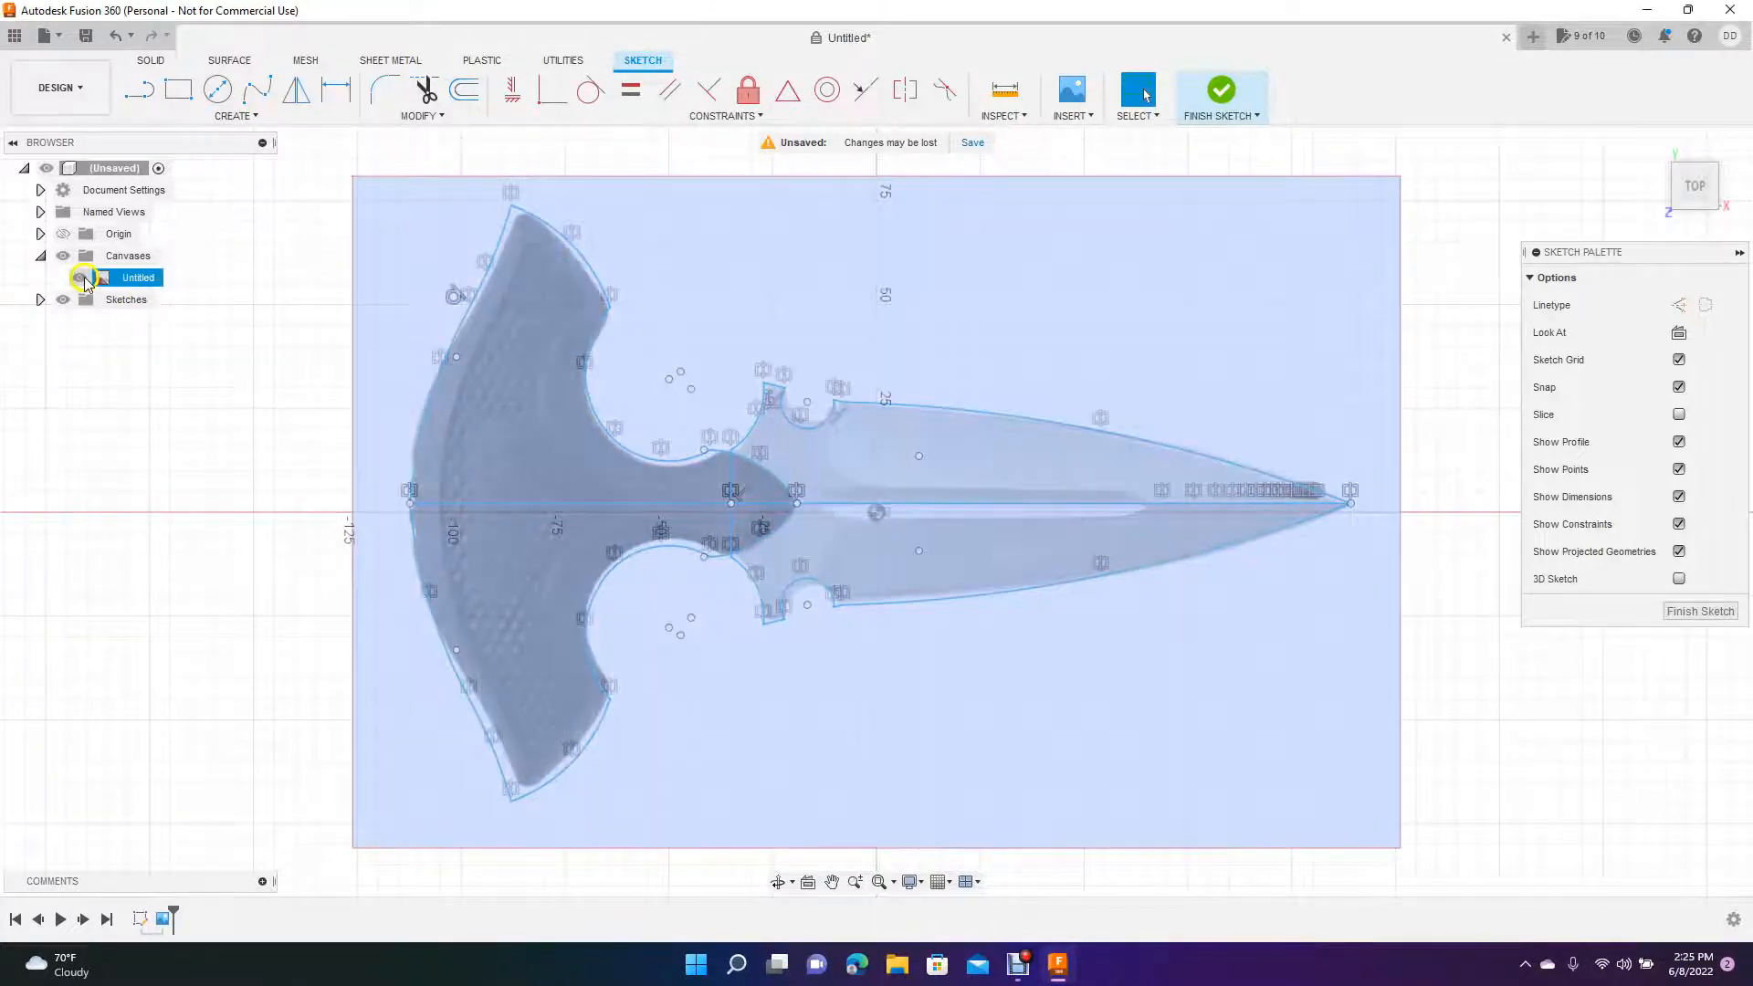
{"action": "left_click", "coordinate": [135, 282]}
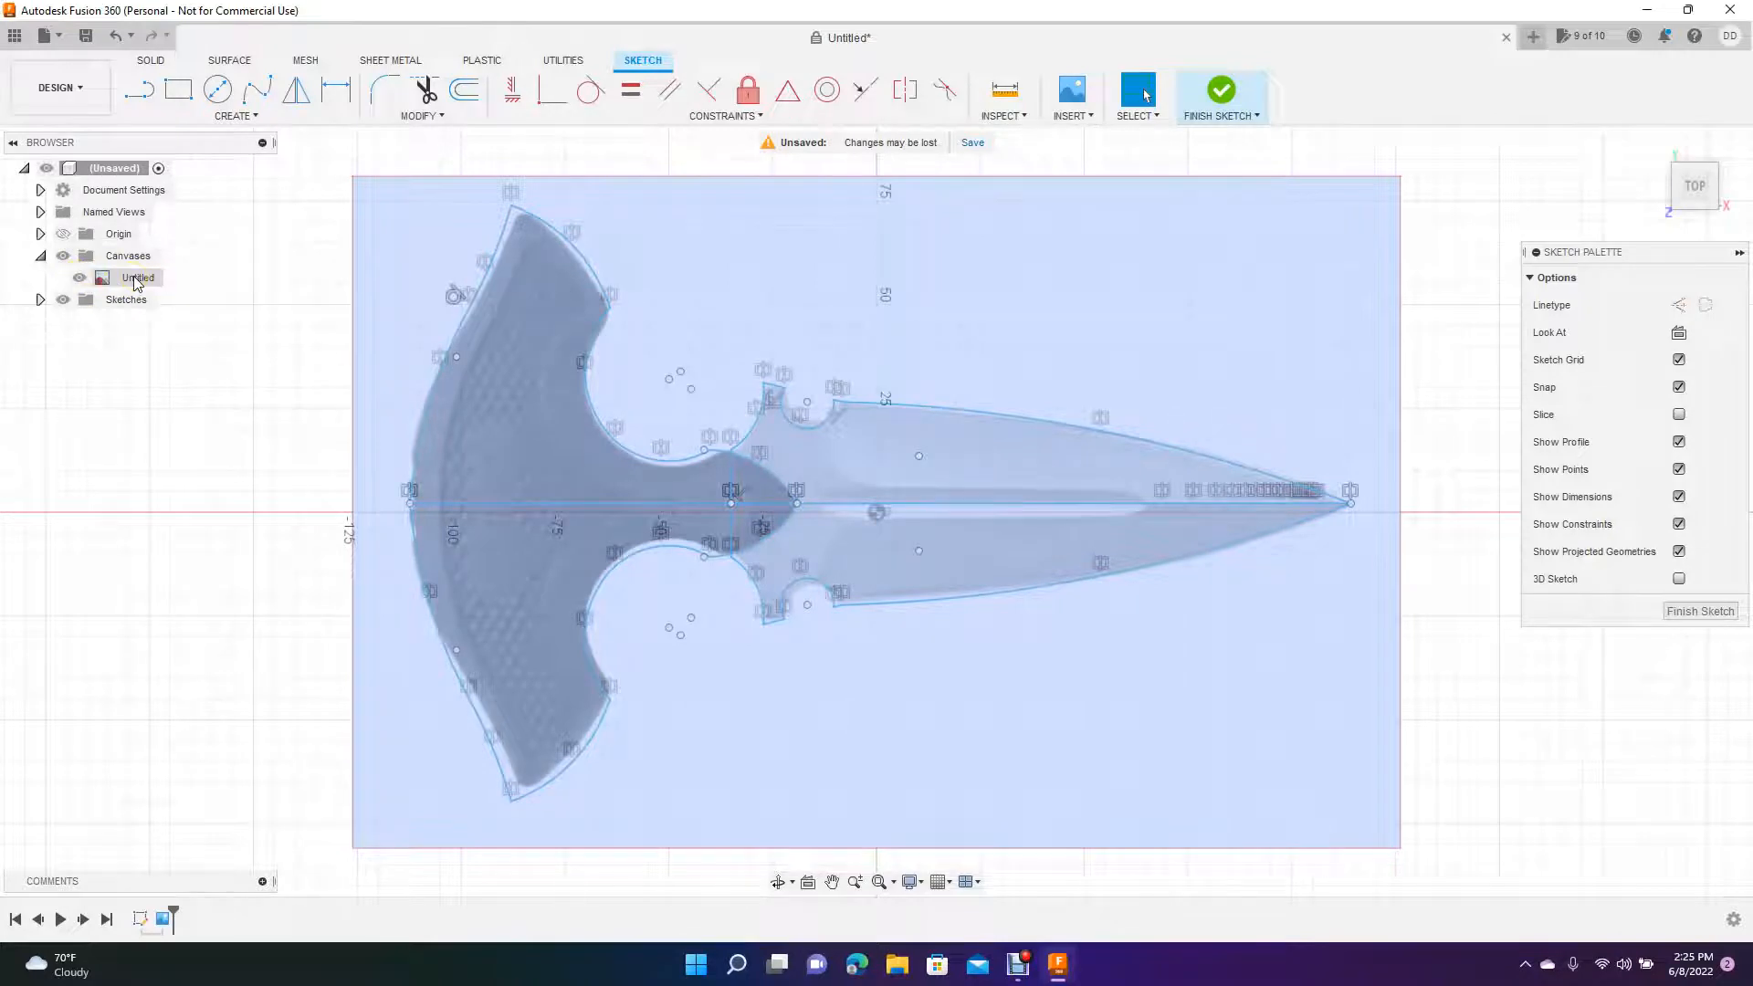
{"action": "left_click", "coordinate": [424, 312]}
{"action": "left_click", "coordinate": [84, 282]}
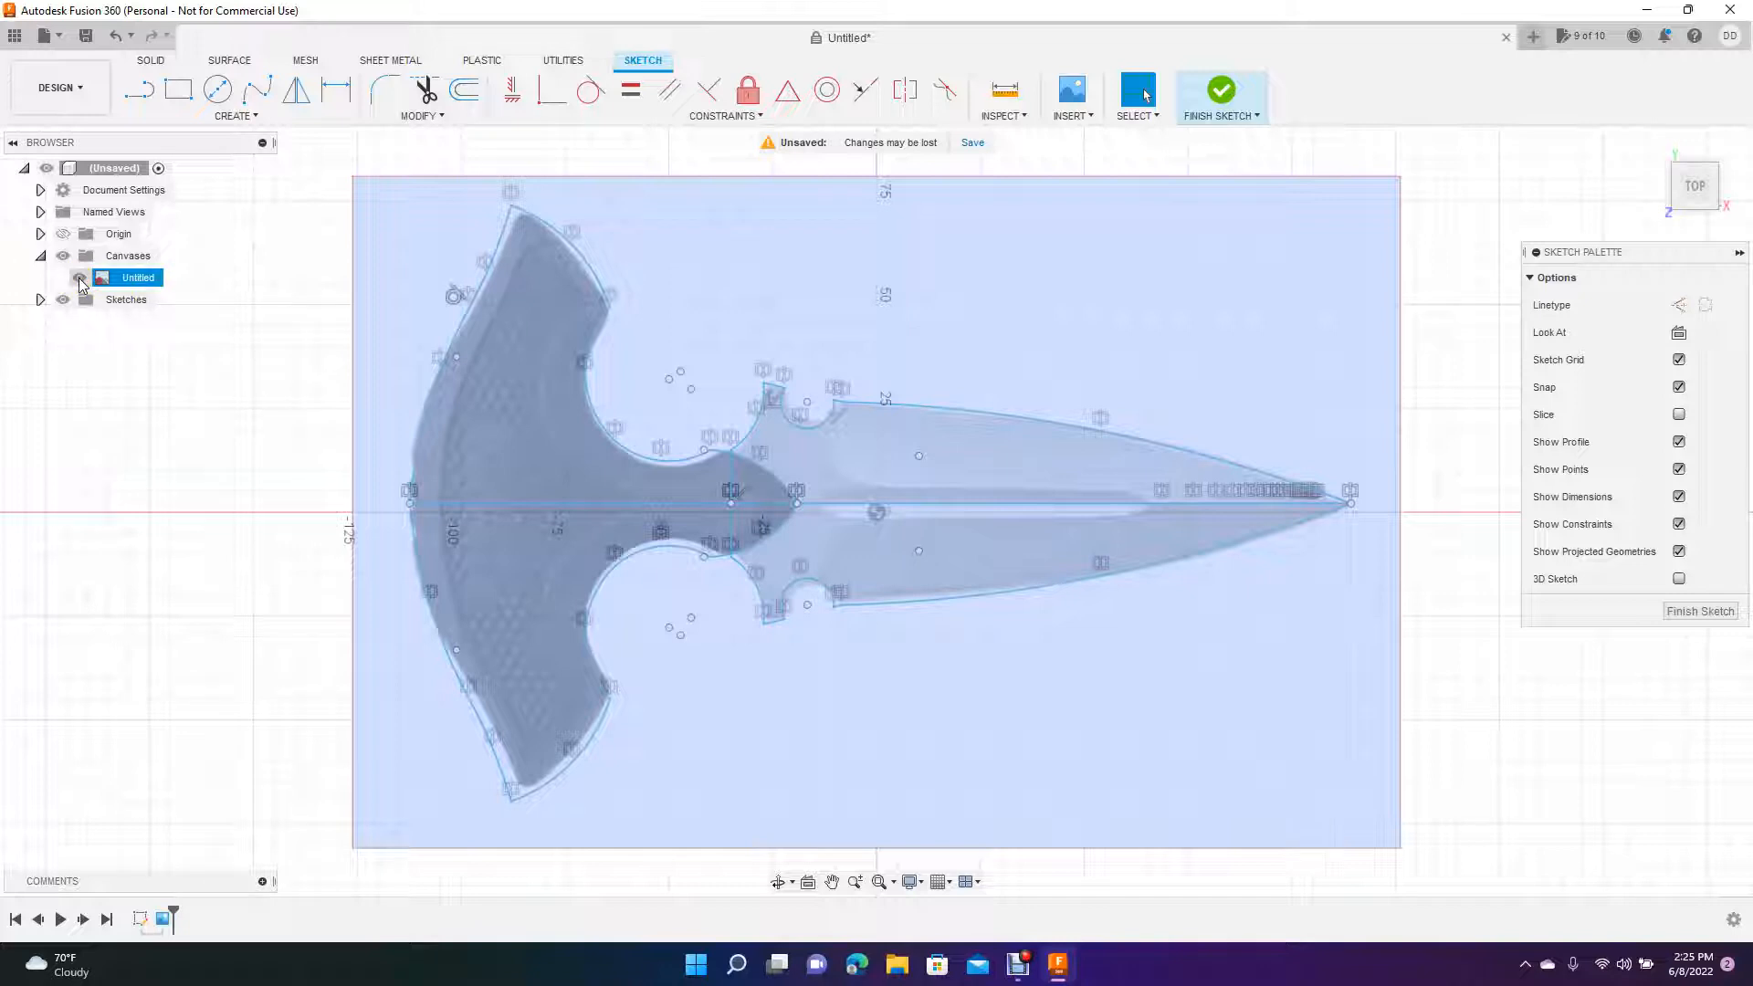
{"action": "left_click", "coordinate": [81, 278]}
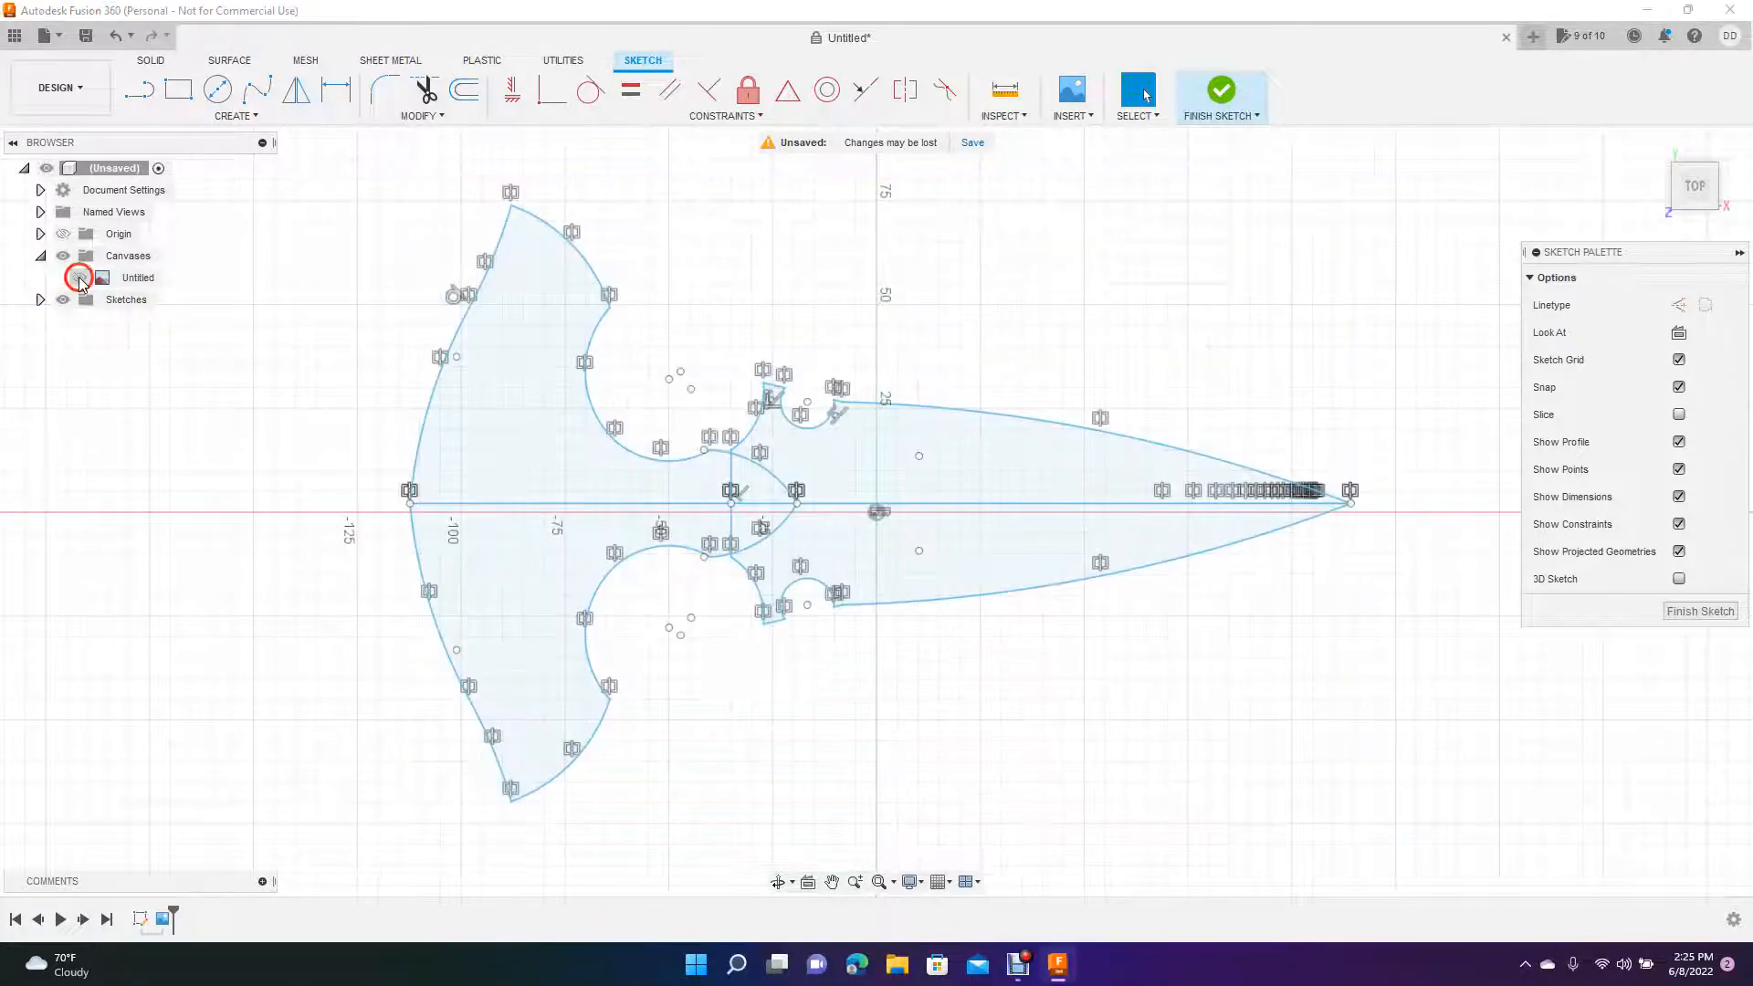
{"action": "left_click", "coordinate": [187, 370]}
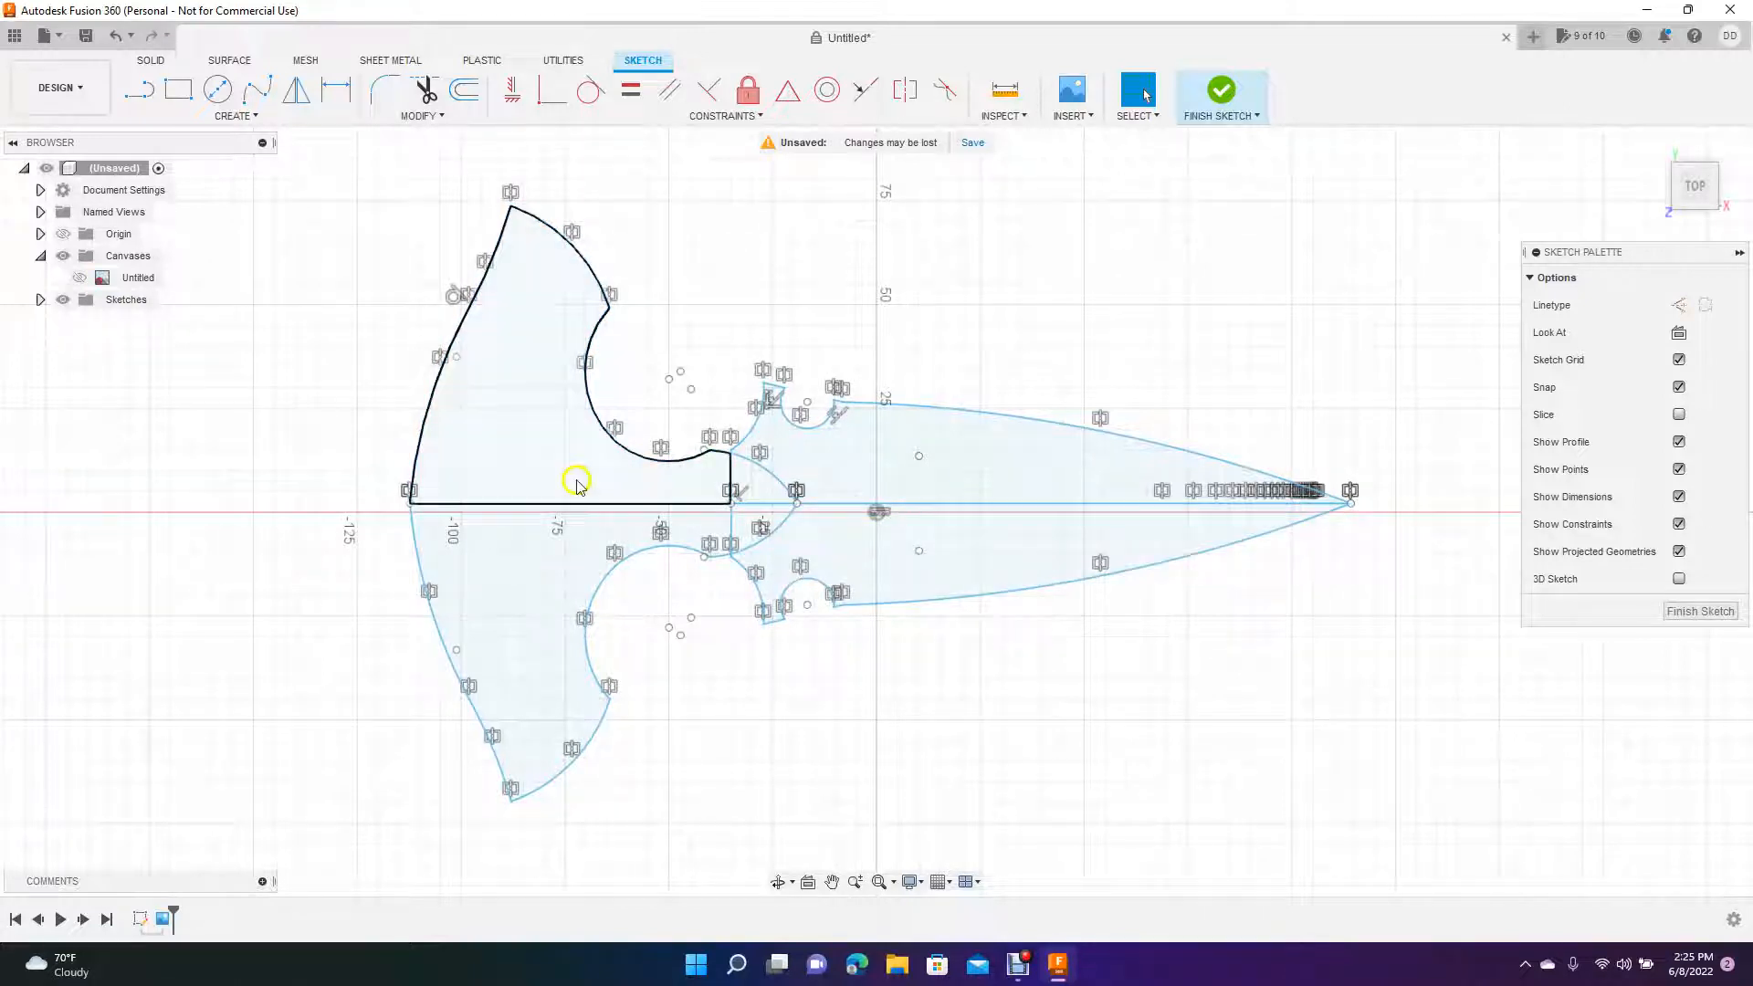
{"action": "left_click", "coordinate": [661, 605]}
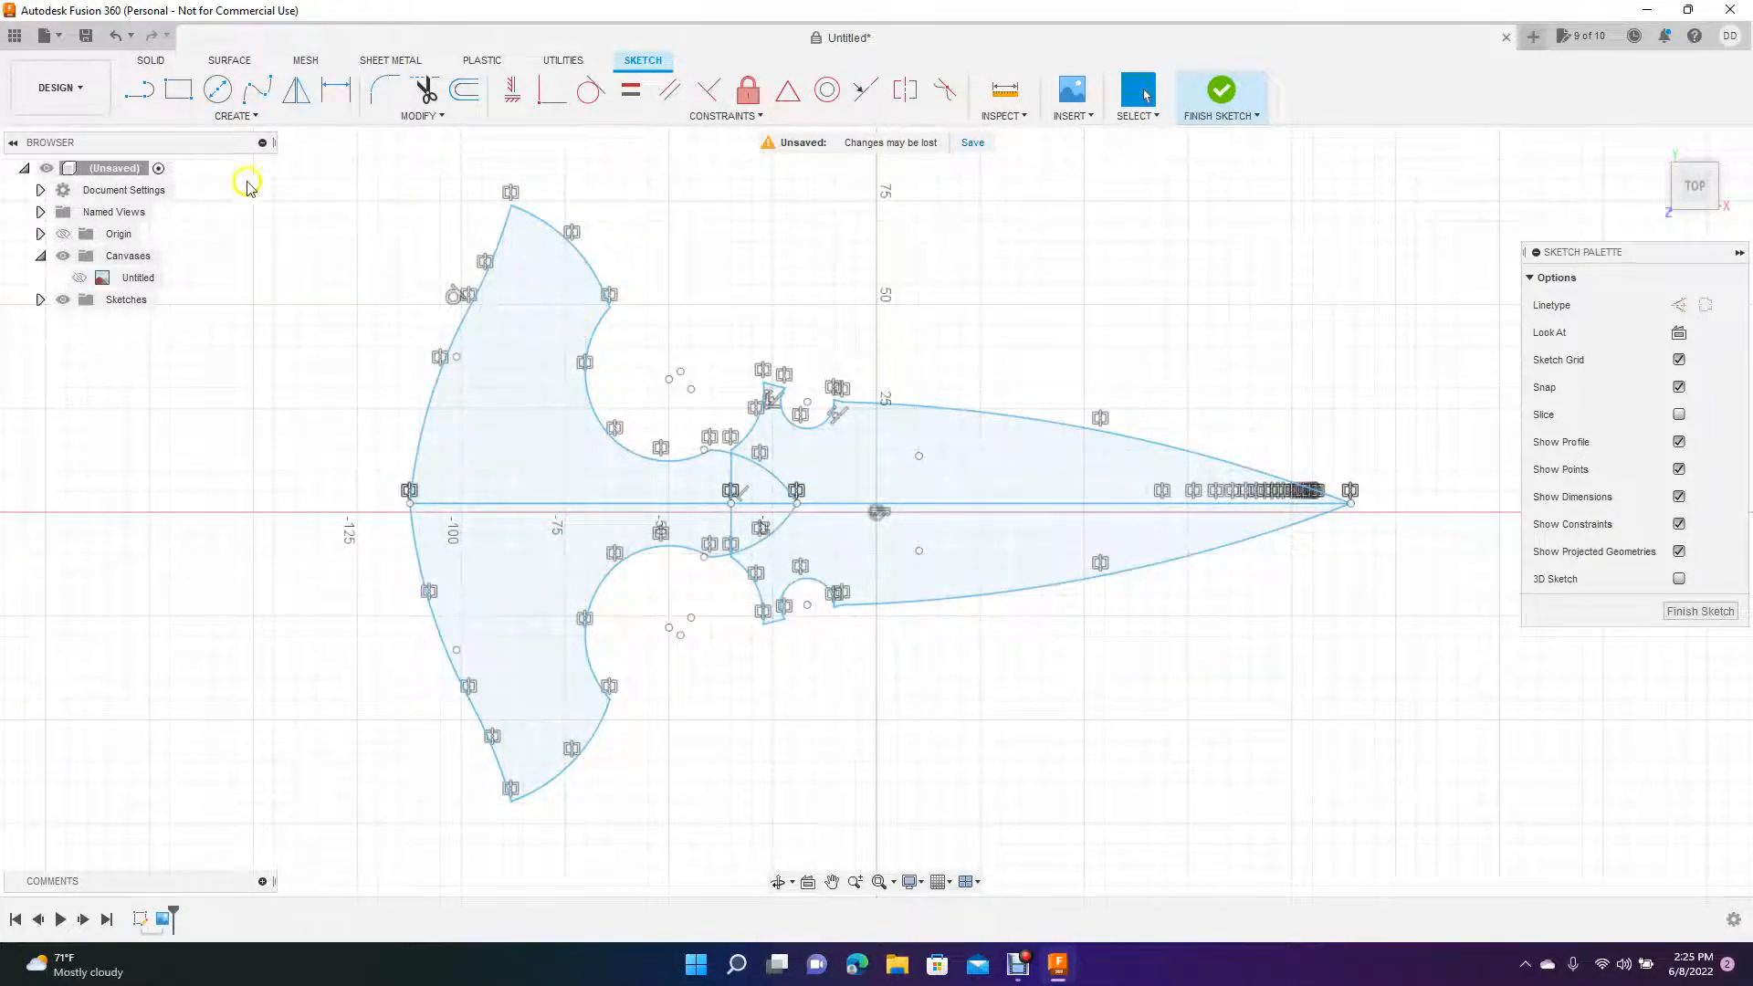
- Start an extrusion of the upper and lower blade profiles, leaving out the two rounded handle nose areas
{"action": "left_click", "coordinate": [151, 62]}
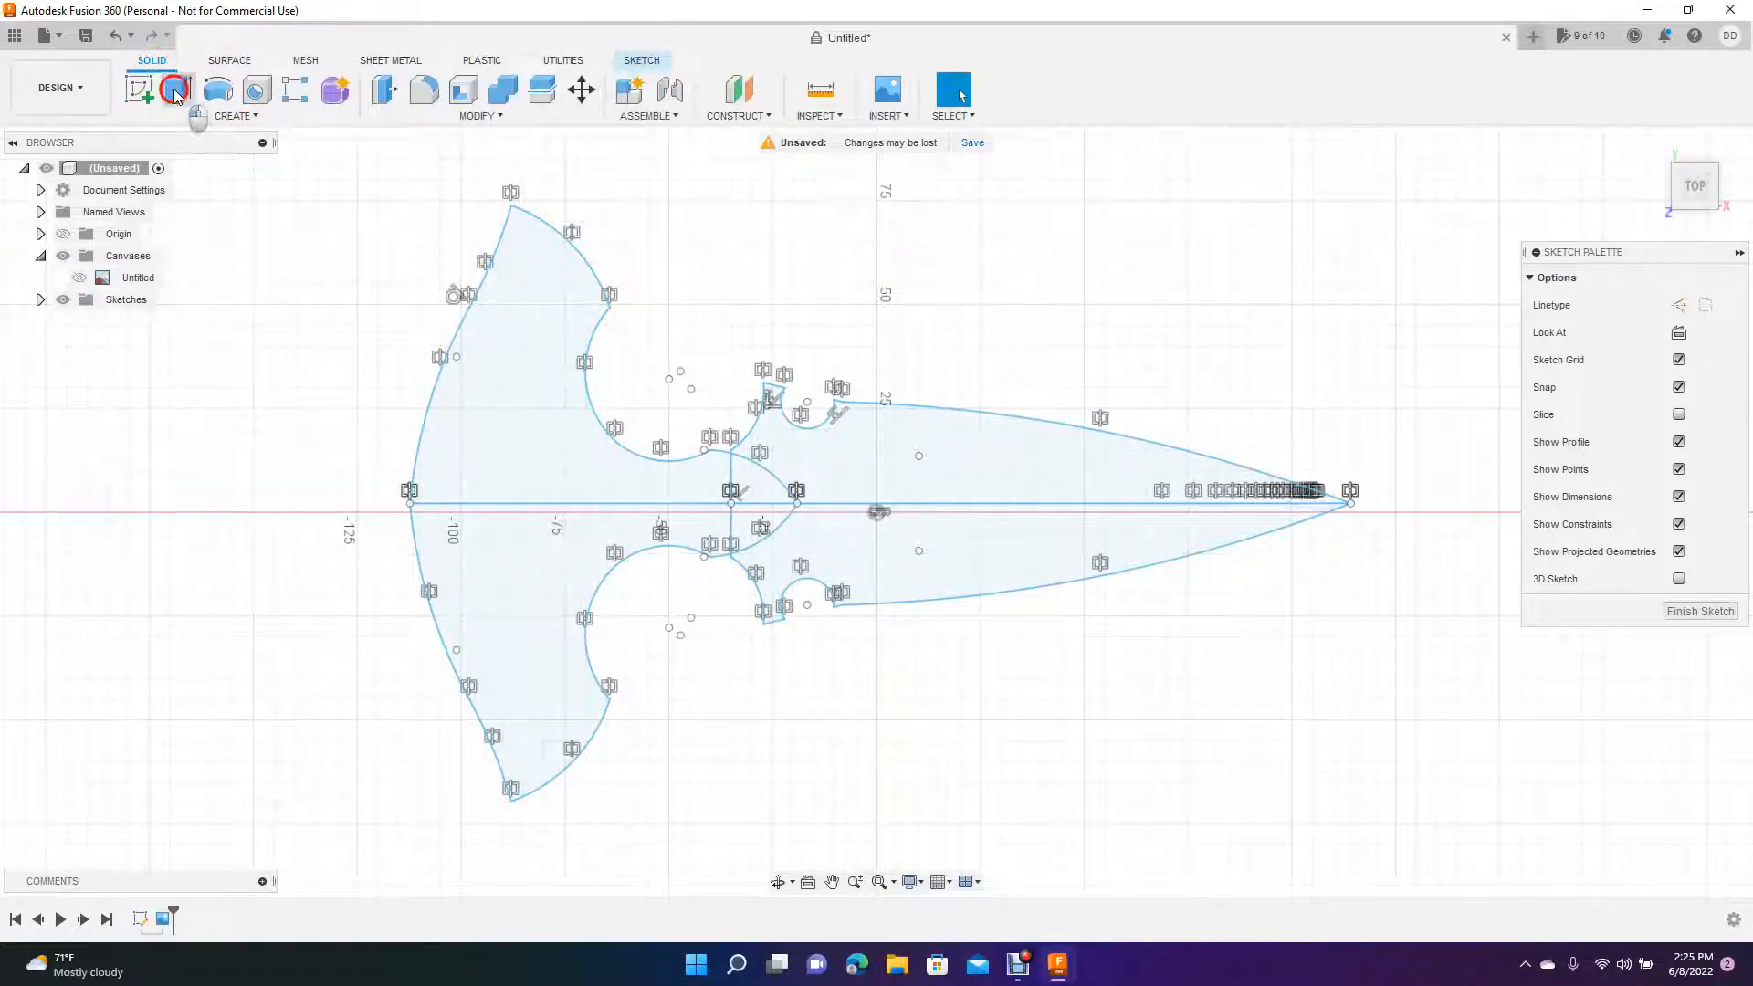
{"action": "left_click", "coordinate": [176, 94]}
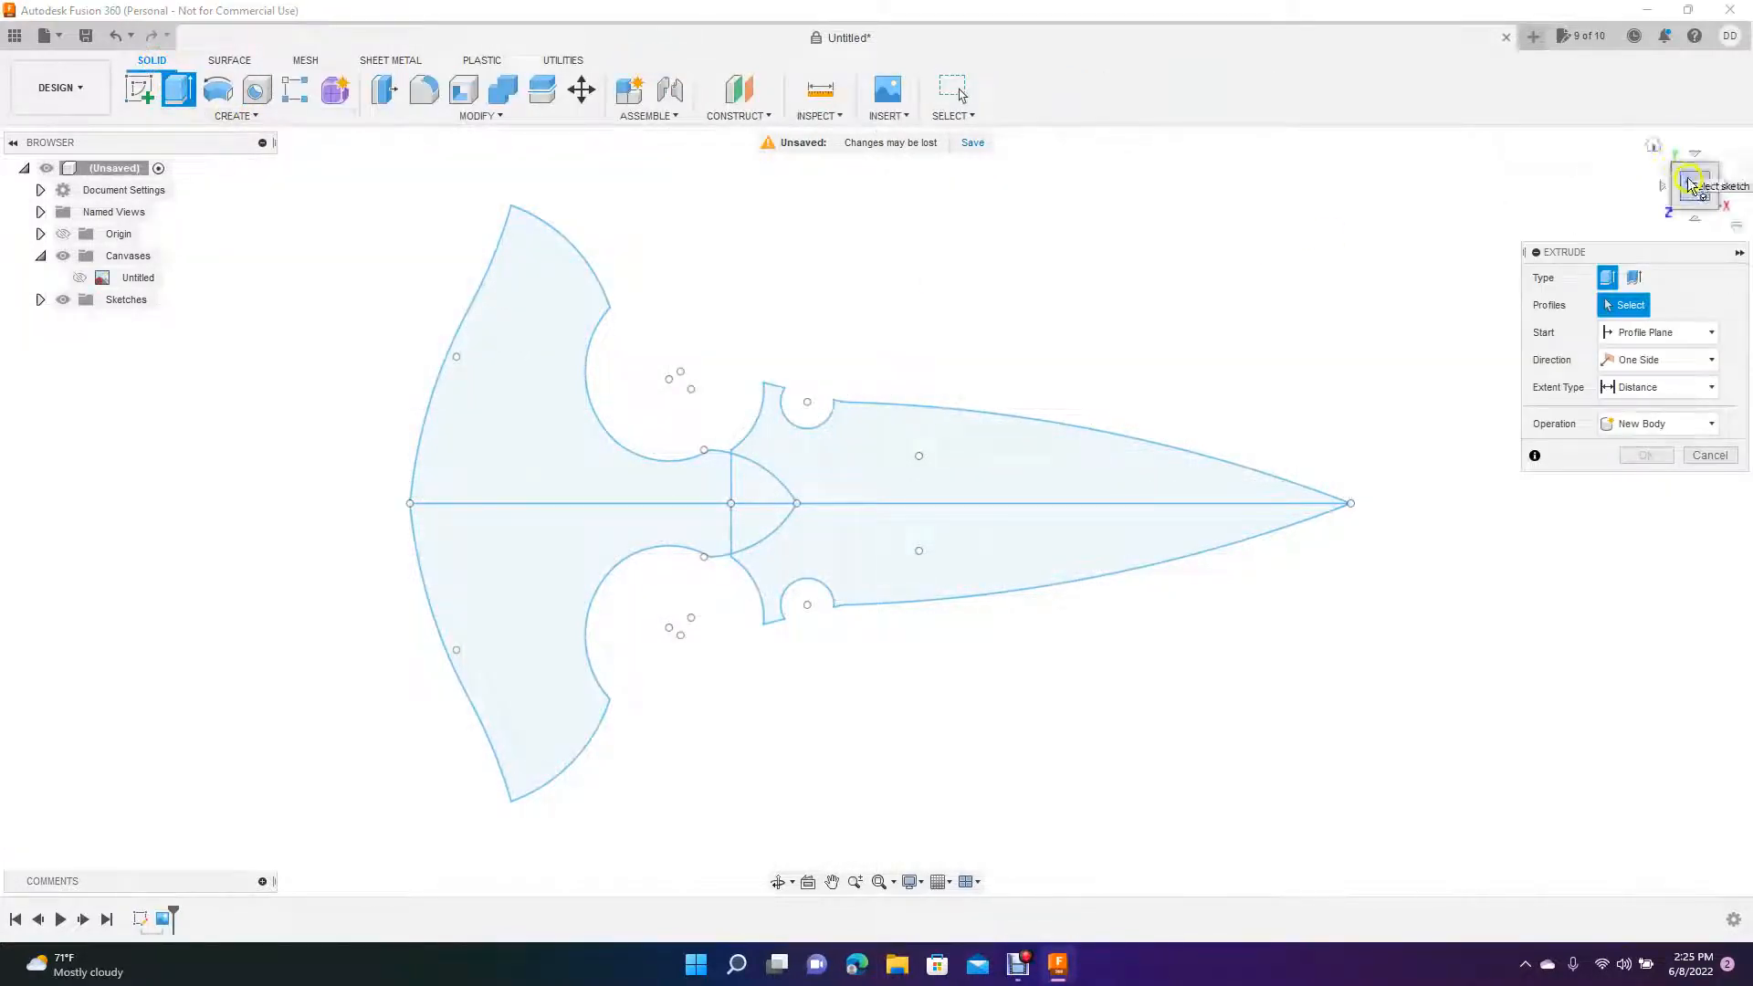
{"action": "mouse_move", "coordinate": [1688, 185]}
{"action": "left_mouse_down"}
{"action": "mouse_move", "coordinate": [1689, 116]}
{"action": "mouse_move", "coordinate": [1666, 122]}
{"action": "left_mouse_up"}
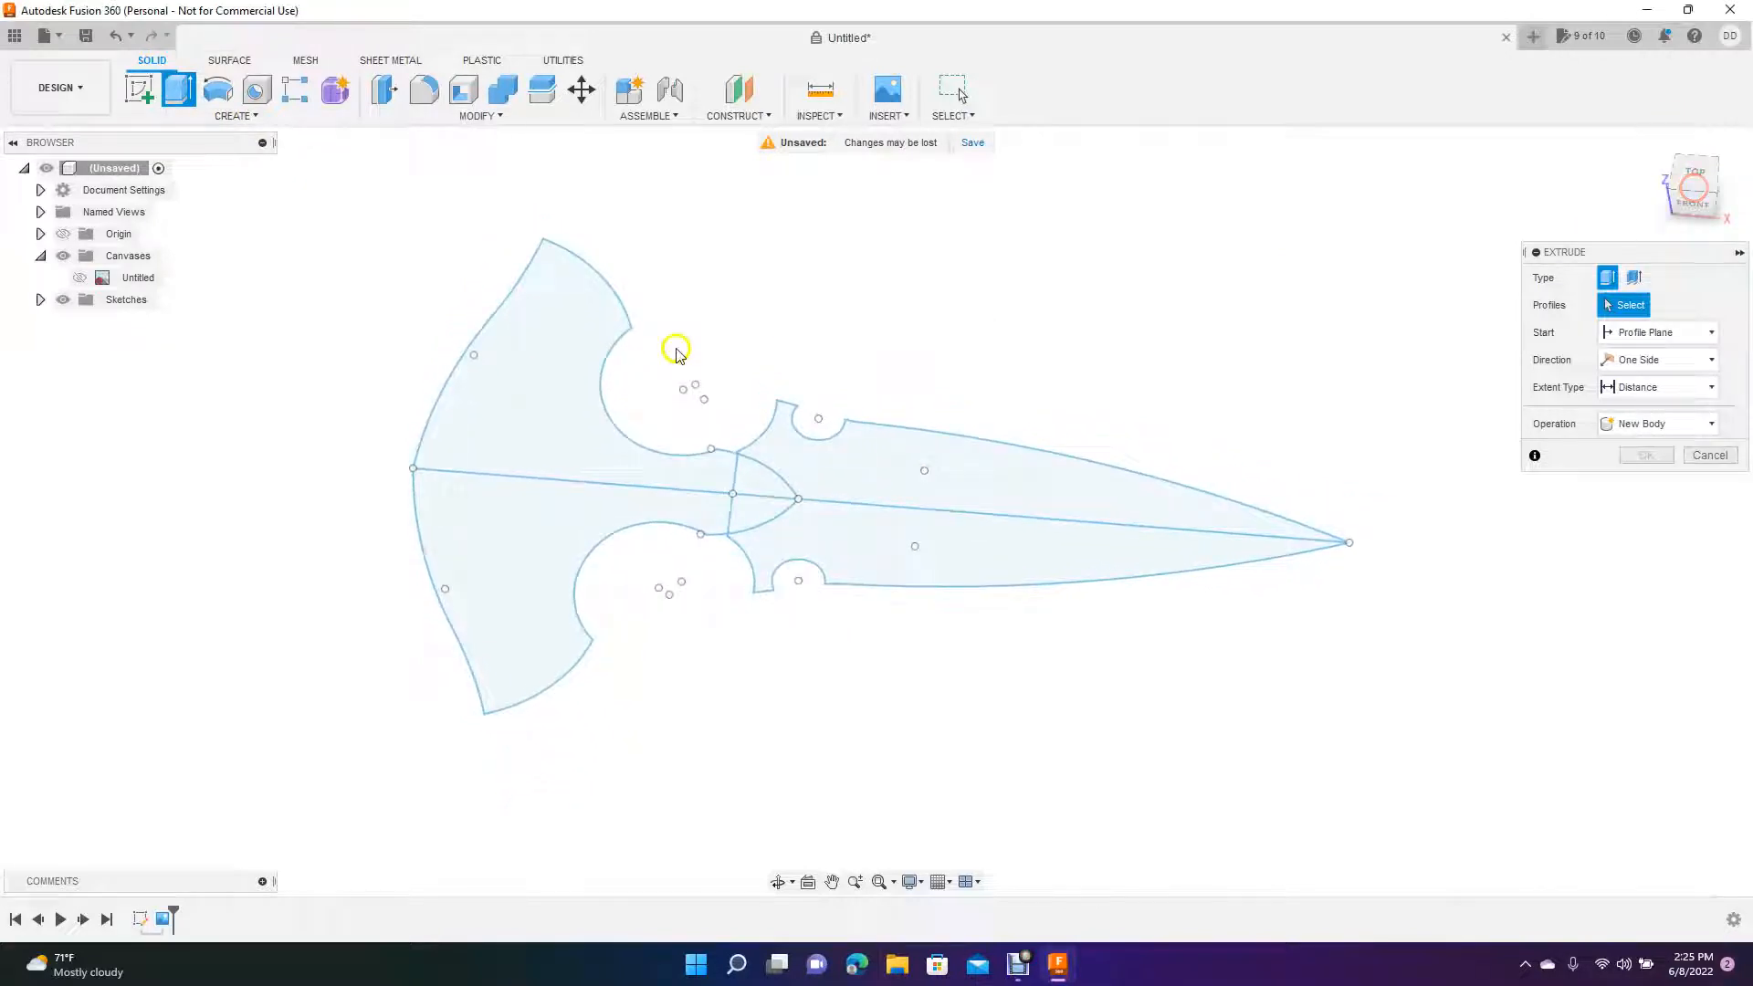
{"action": "left_click", "coordinate": [183, 94]}
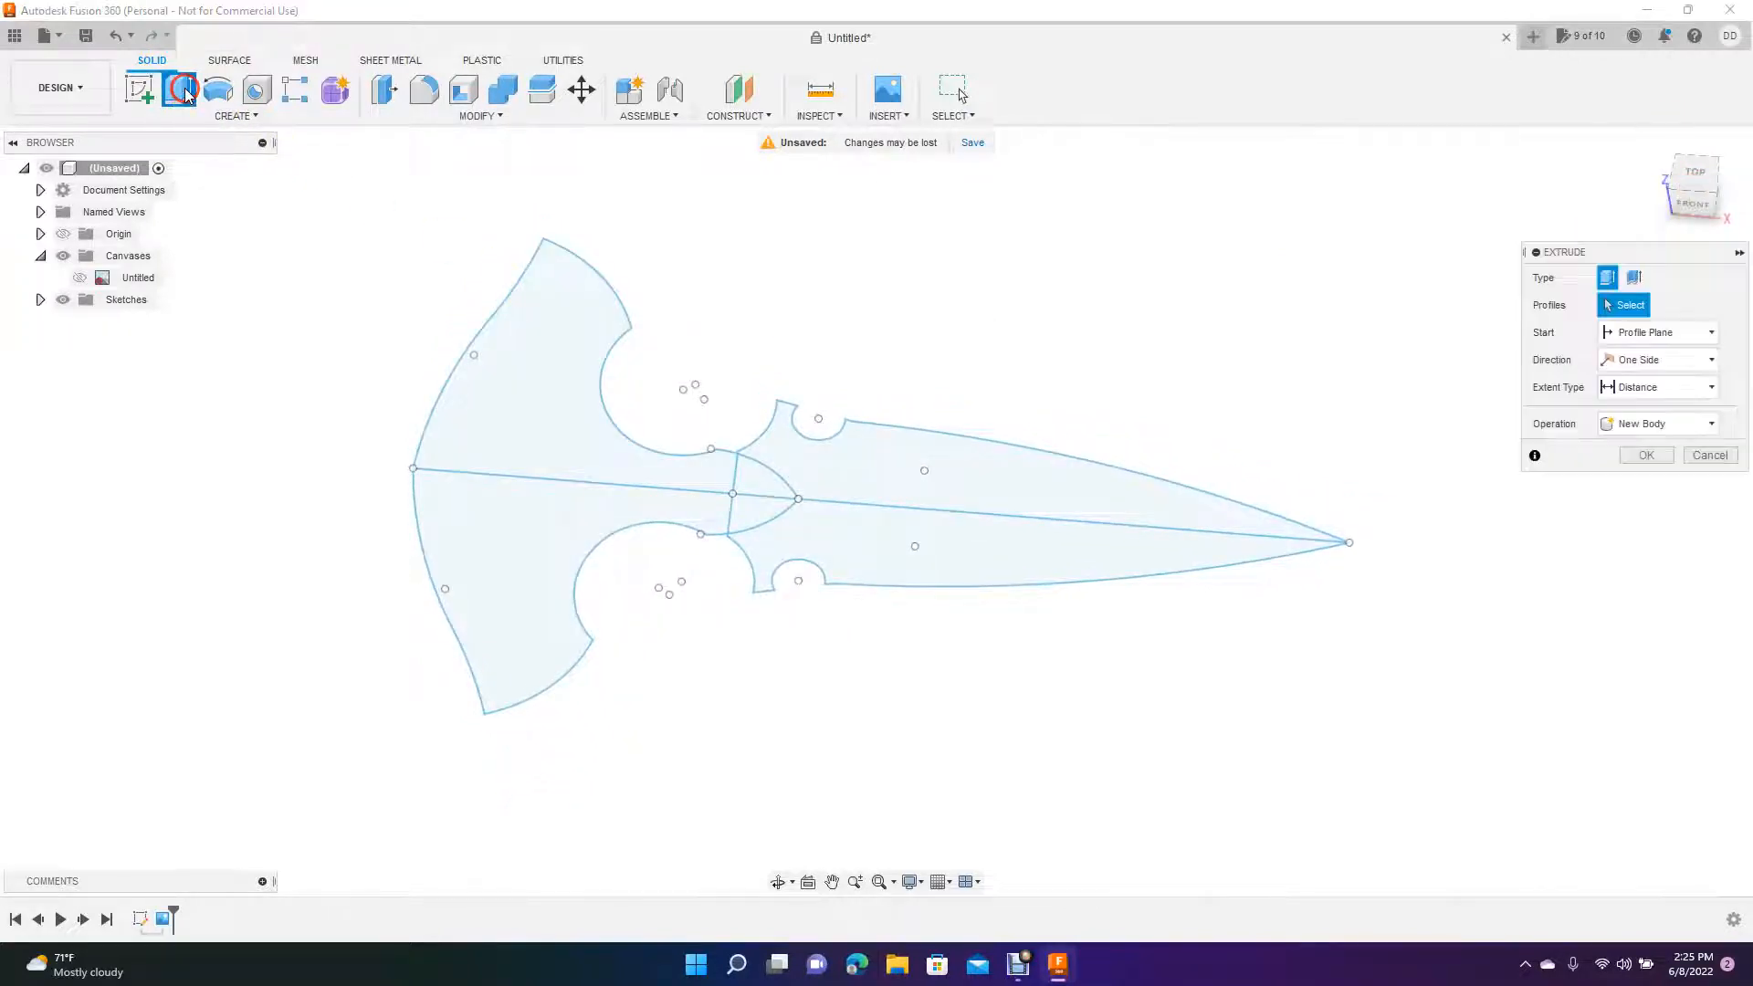
{"action": "left_click", "coordinate": [820, 462]}
{"action": "left_click", "coordinate": [759, 491]}
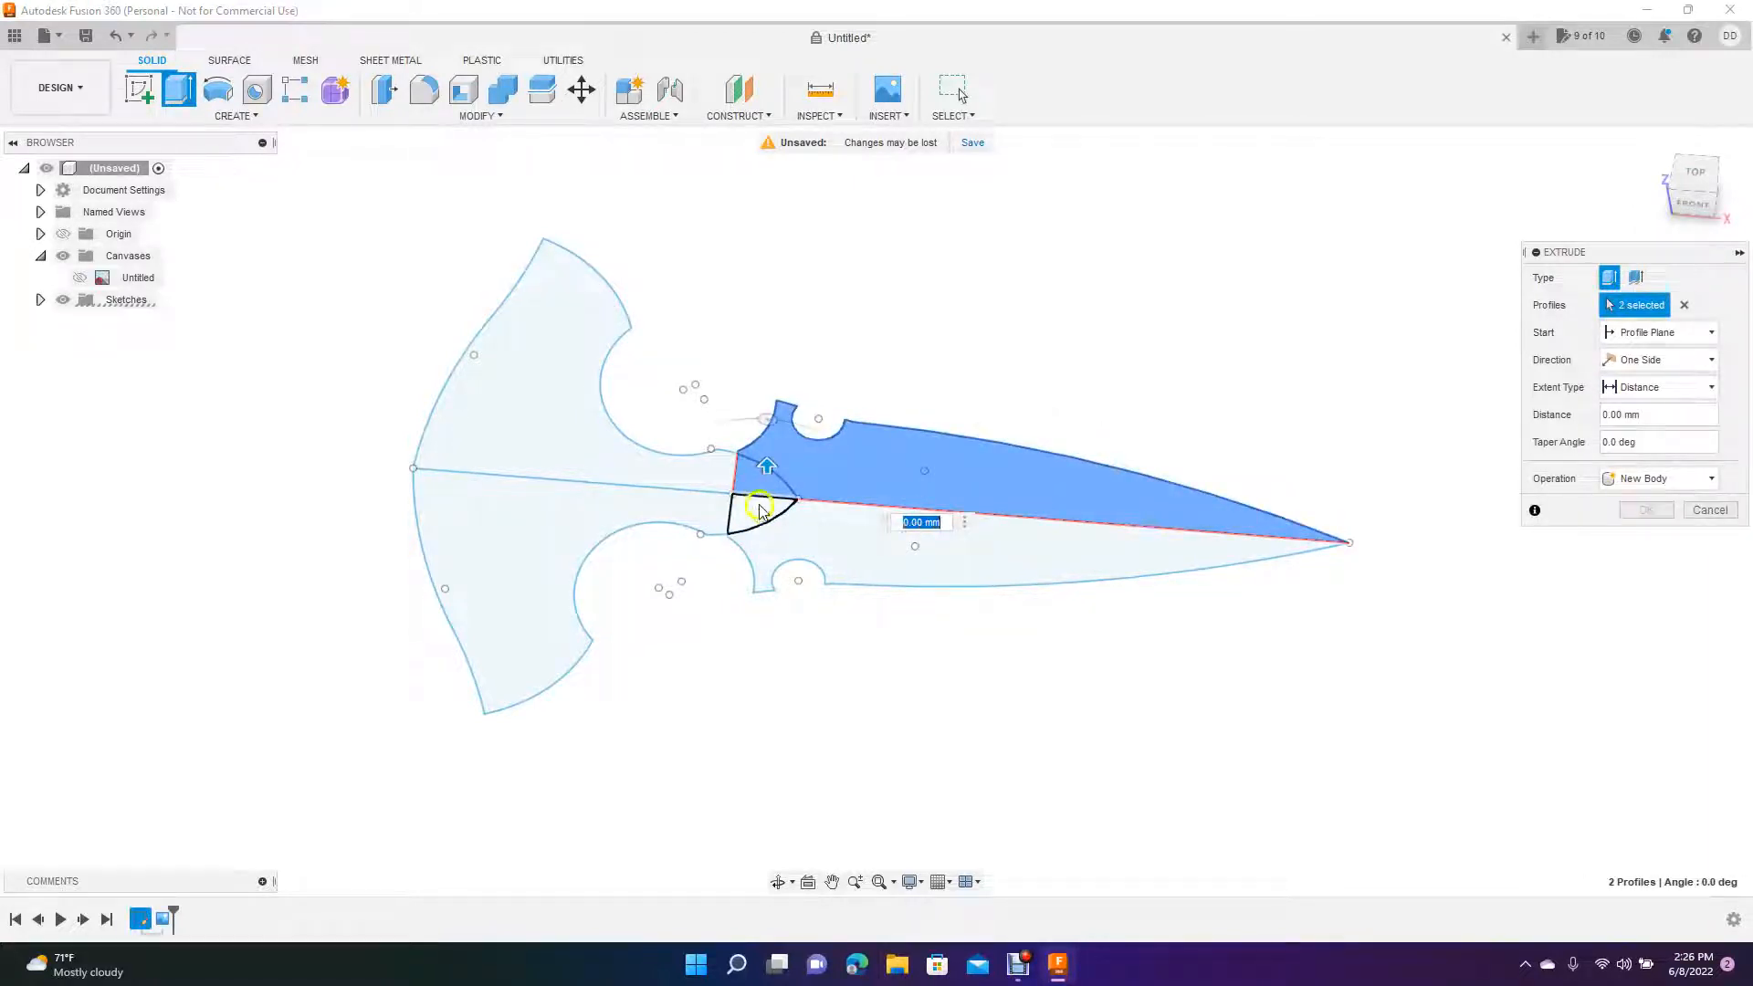
{"action": "left_click", "coordinate": [787, 470]}
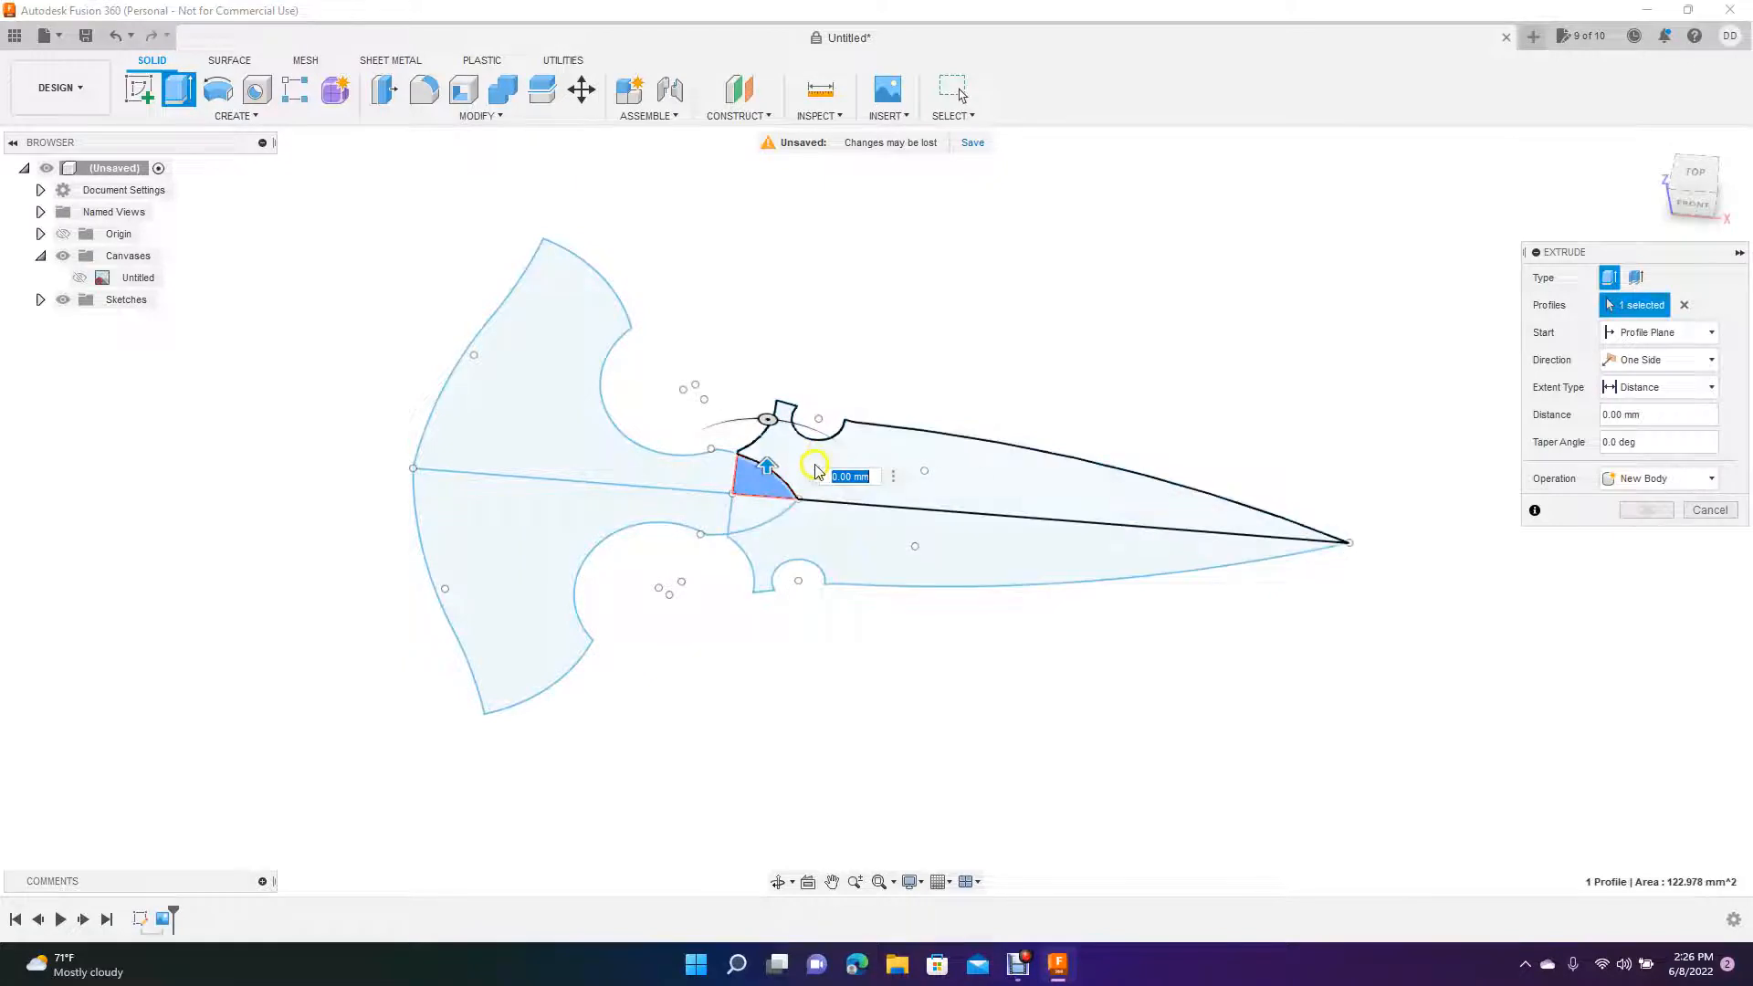
{"action": "left_click", "coordinate": [801, 461]}
{"action": "left_click", "coordinate": [950, 358]}
{"action": "left_click", "coordinate": [775, 491]}
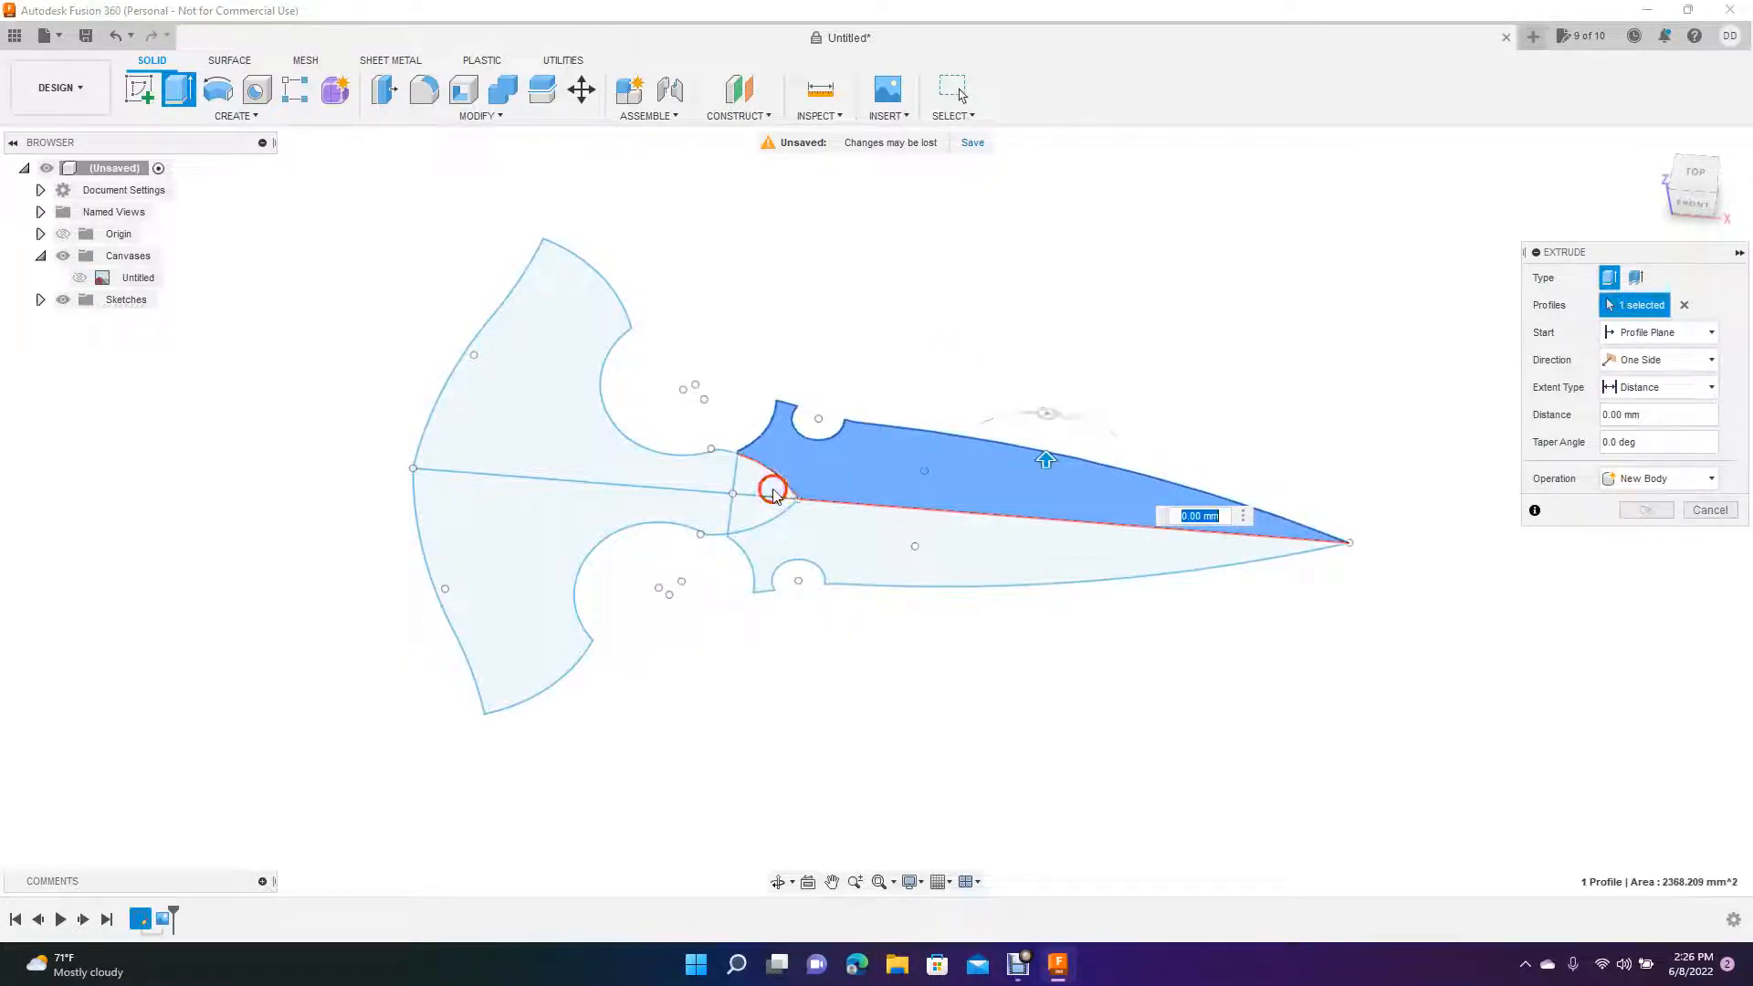
{"action": "left_click", "coordinate": [821, 534]}
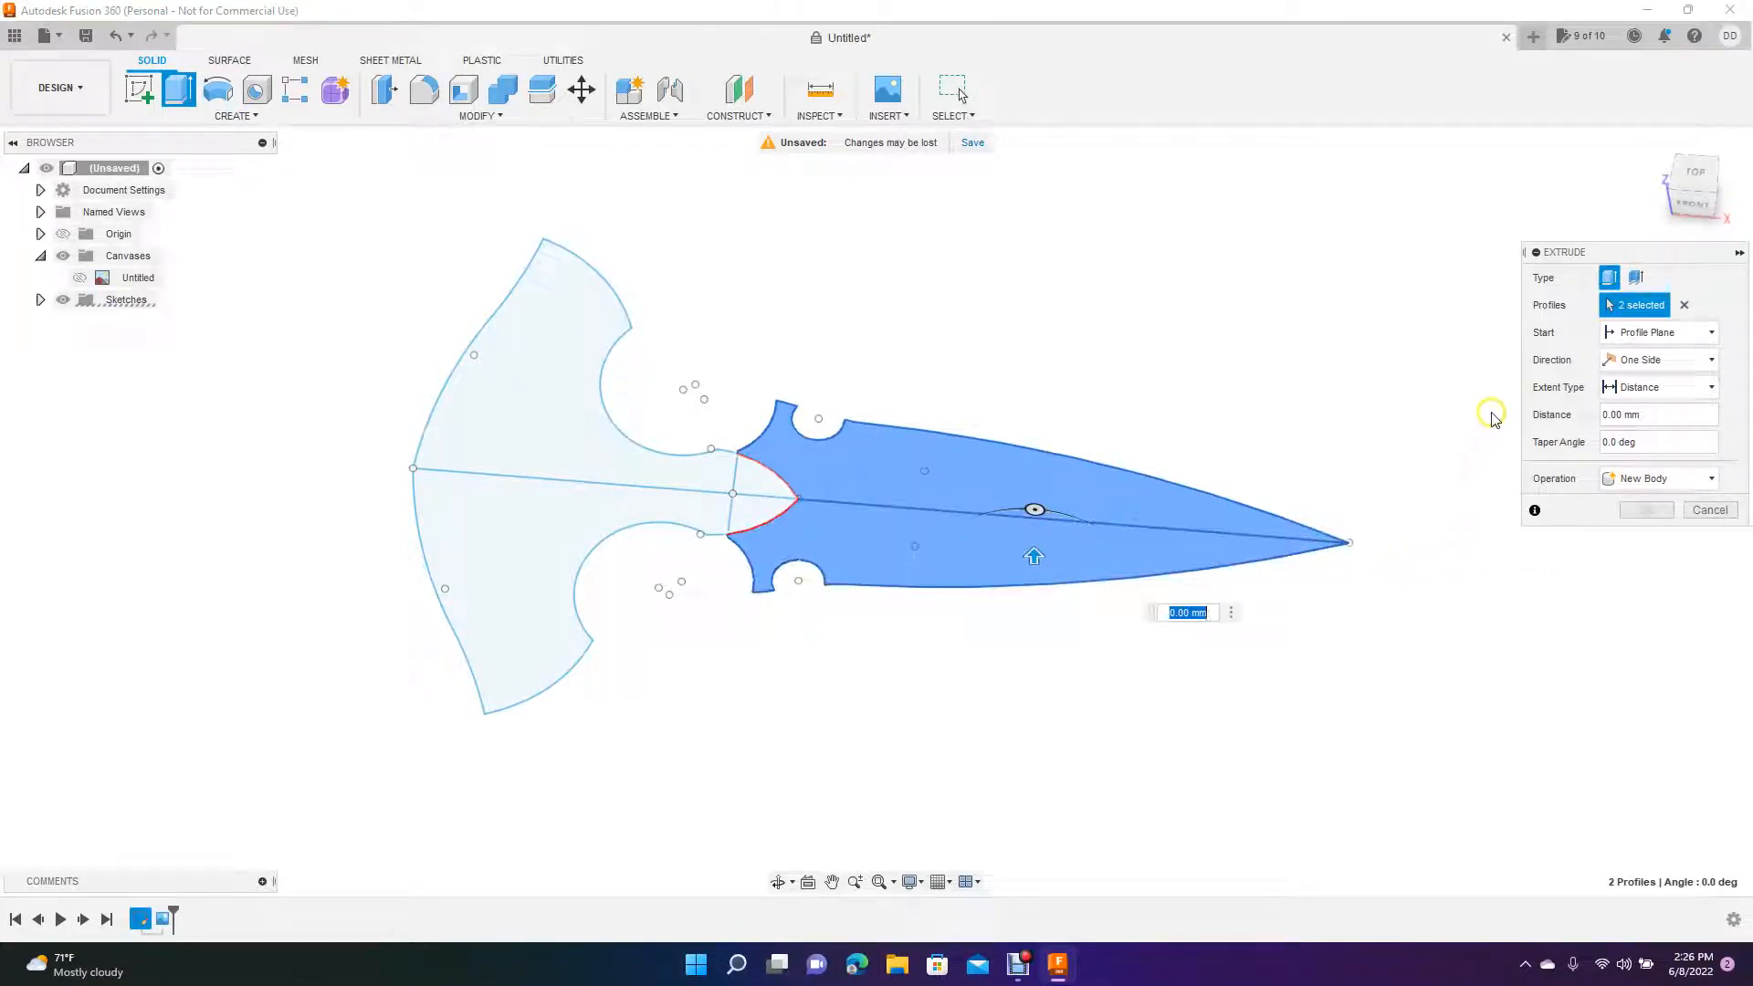
- Extrude the blade profiles in the Two Sides direction with 5 mm on Side 1 as a new body
{"action": "left_click", "coordinate": [1659, 362]}
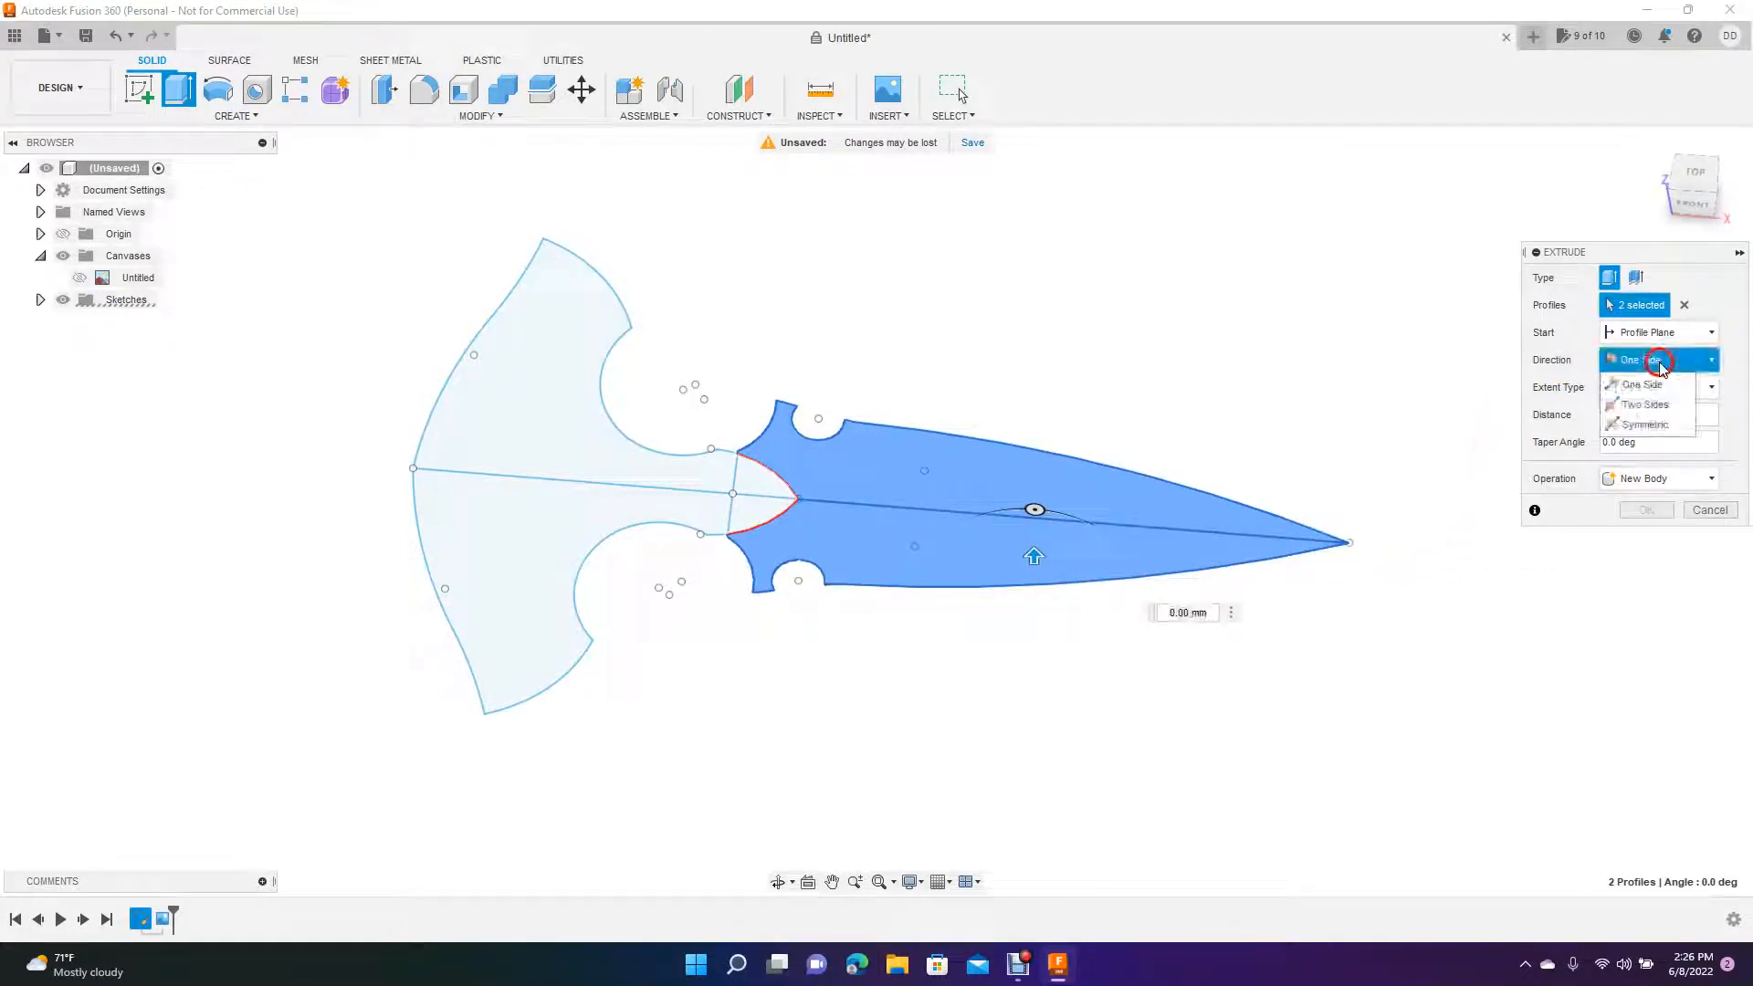
{"action": "left_click", "coordinate": [1643, 405]}
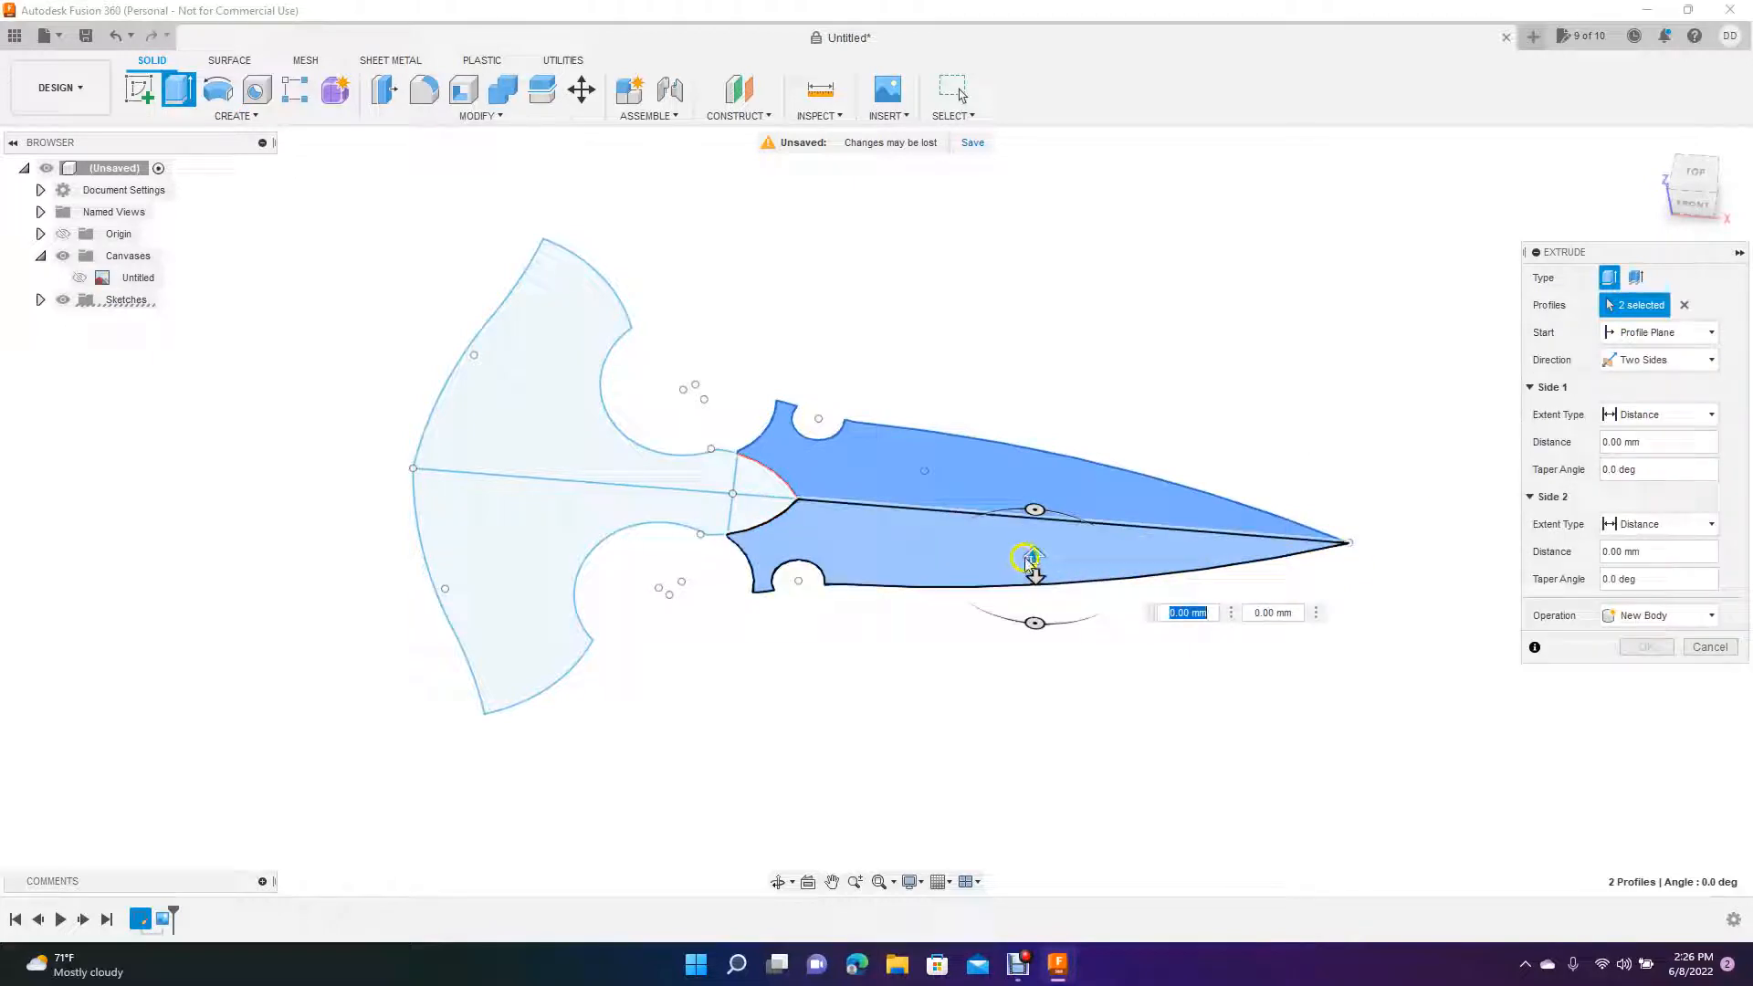
{"action": "left_click_drag", "start_coordinate": [1029, 559], "coordinate": [1033, 544]}
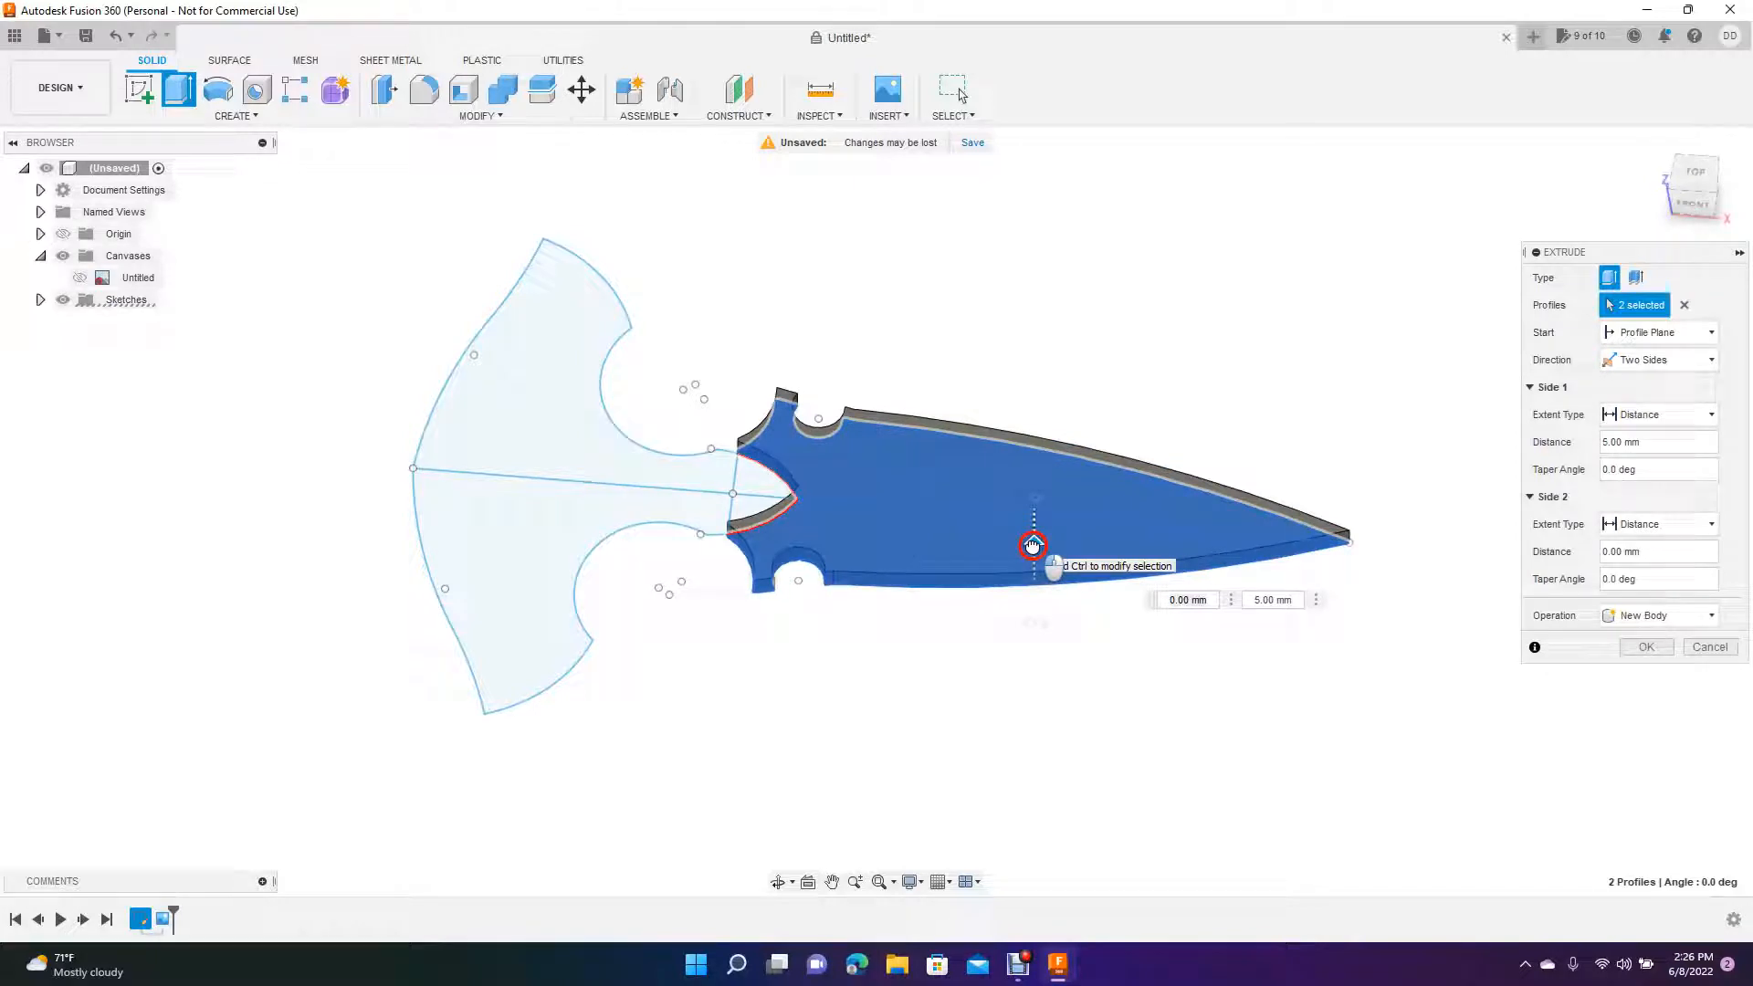
{"action": "left_click_drag", "start_coordinate": [1033, 545], "coordinate": [1032, 546]}
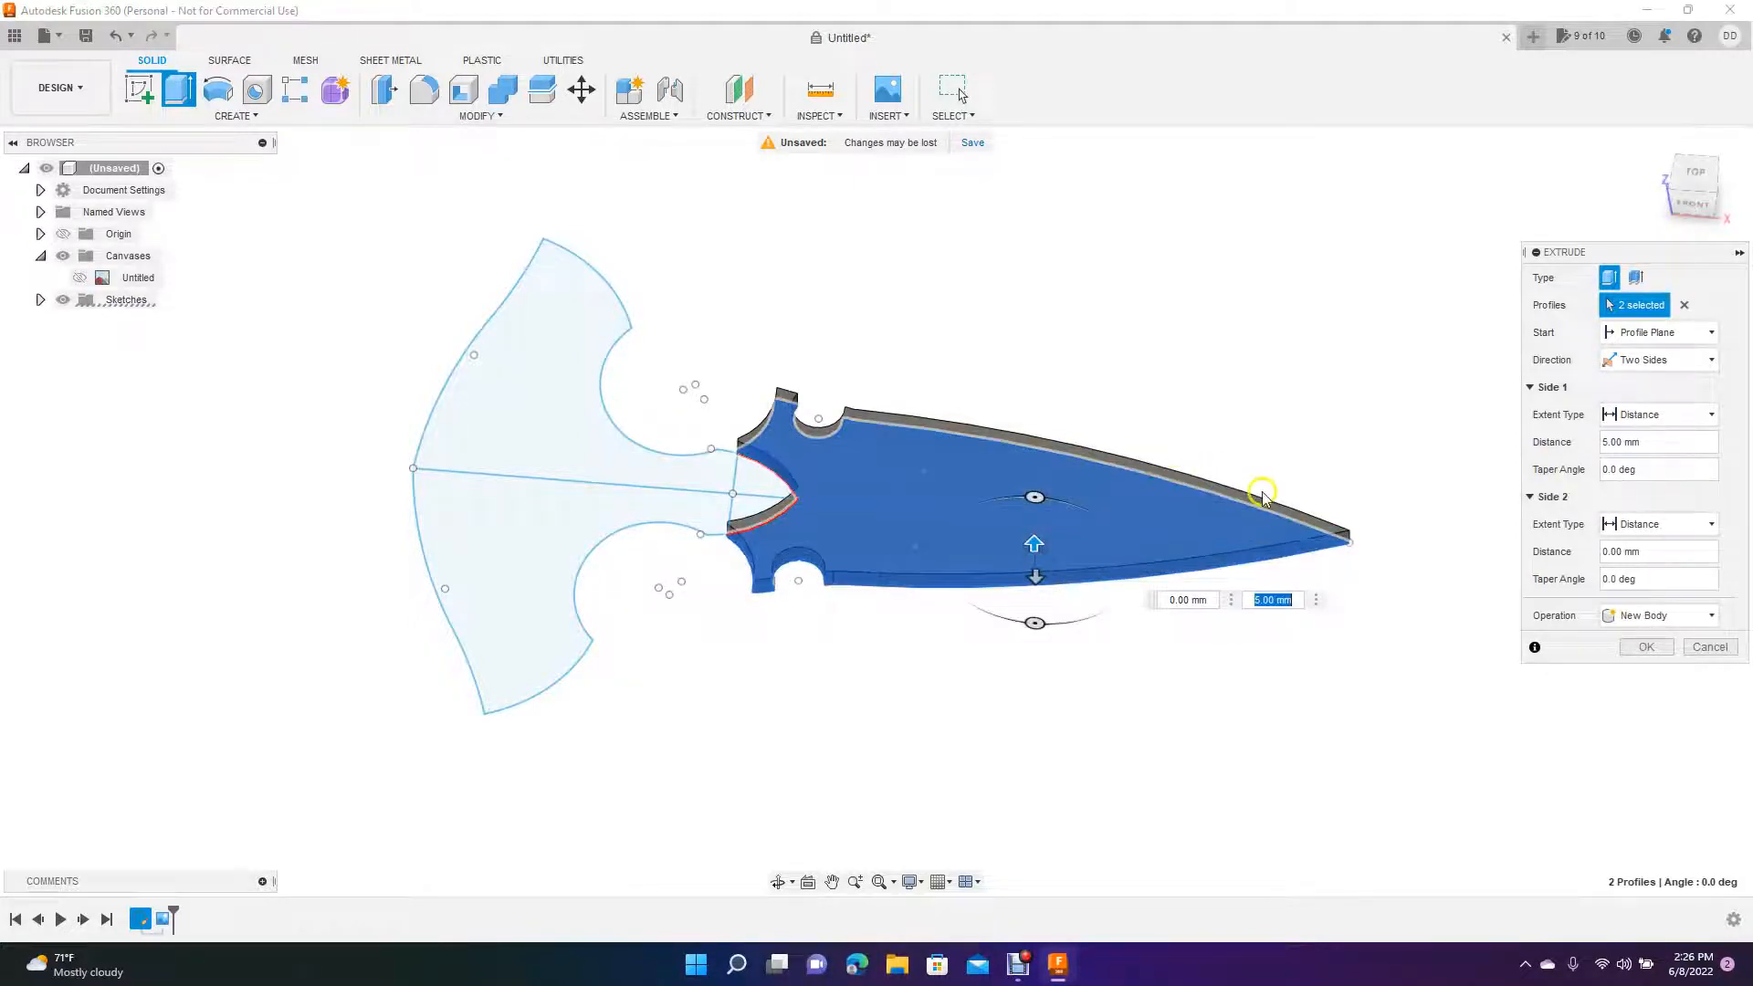
{"action": "left_click", "coordinate": [1644, 646]}
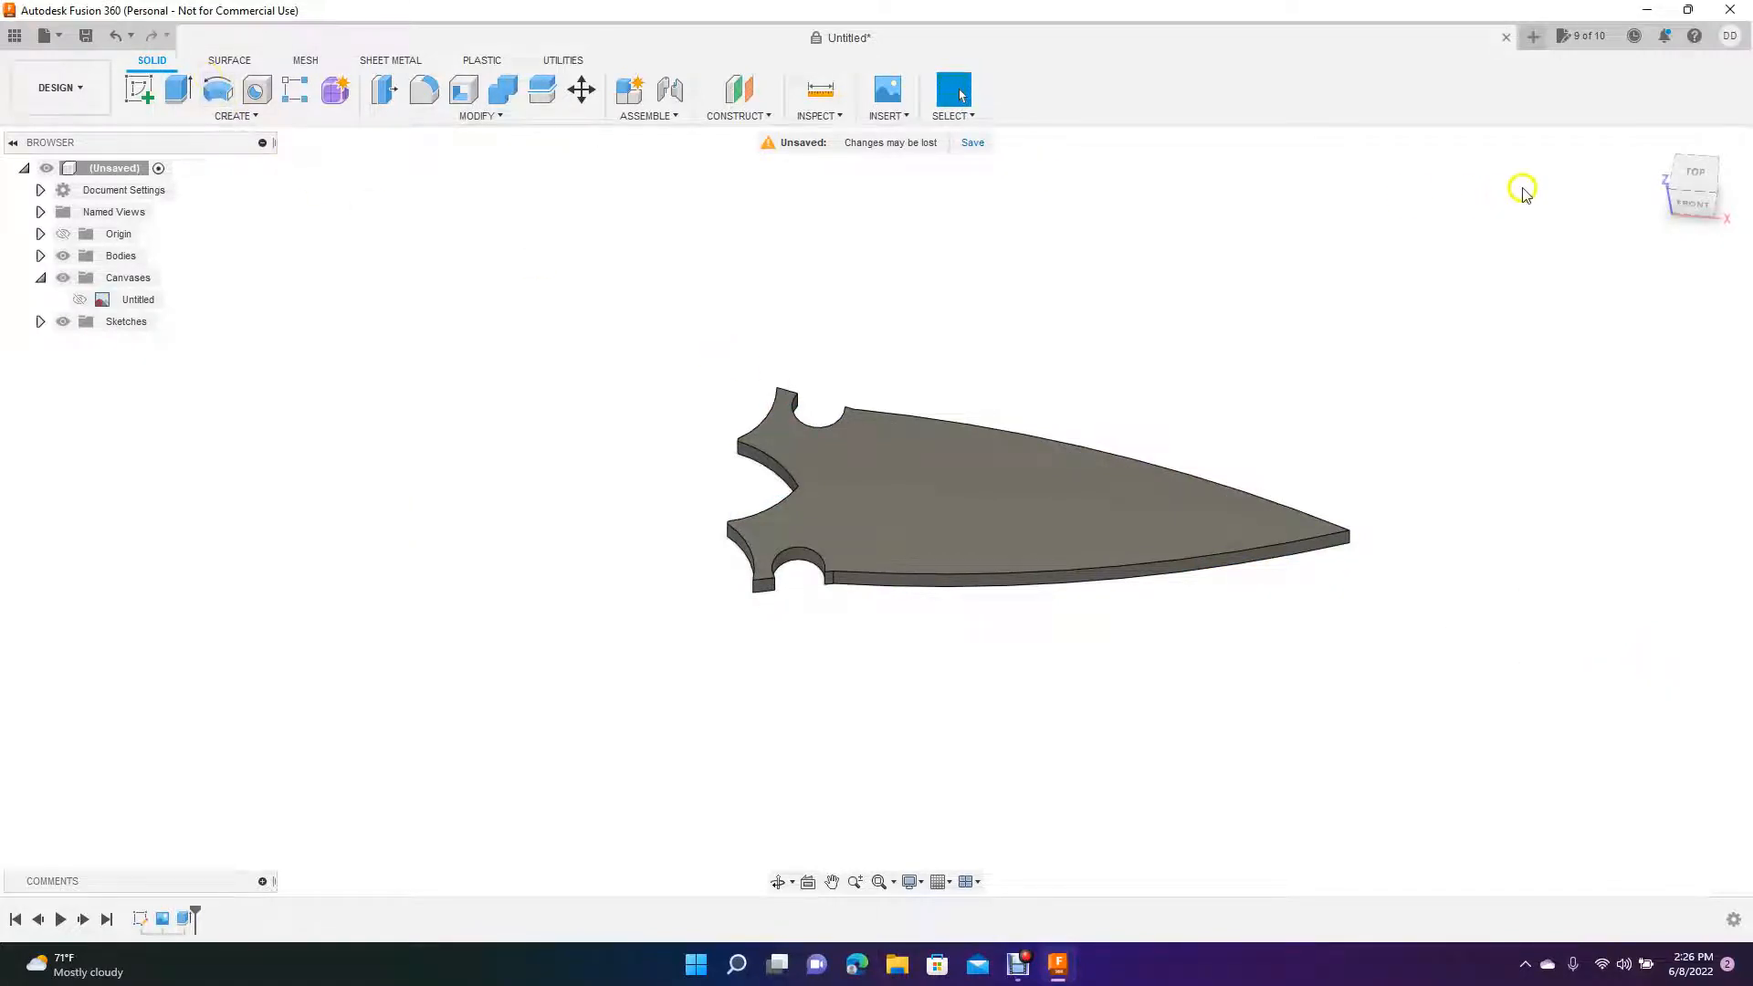
- Try to bring back the handle outline by toggling the visibility of the Sketches folder and Sketch1
{"action": "mouse_move", "coordinate": [1663, 179]}
{"action": "left_mouse_down"}
{"action": "mouse_move", "coordinate": [1651, 320]}
{"action": "mouse_move", "coordinate": [1647, 162]}
{"action": "mouse_move", "coordinate": [1687, 171]}
{"action": "mouse_move", "coordinate": [1679, 217]}
{"action": "mouse_move", "coordinate": [1686, 166]}
{"action": "left_mouse_up"}
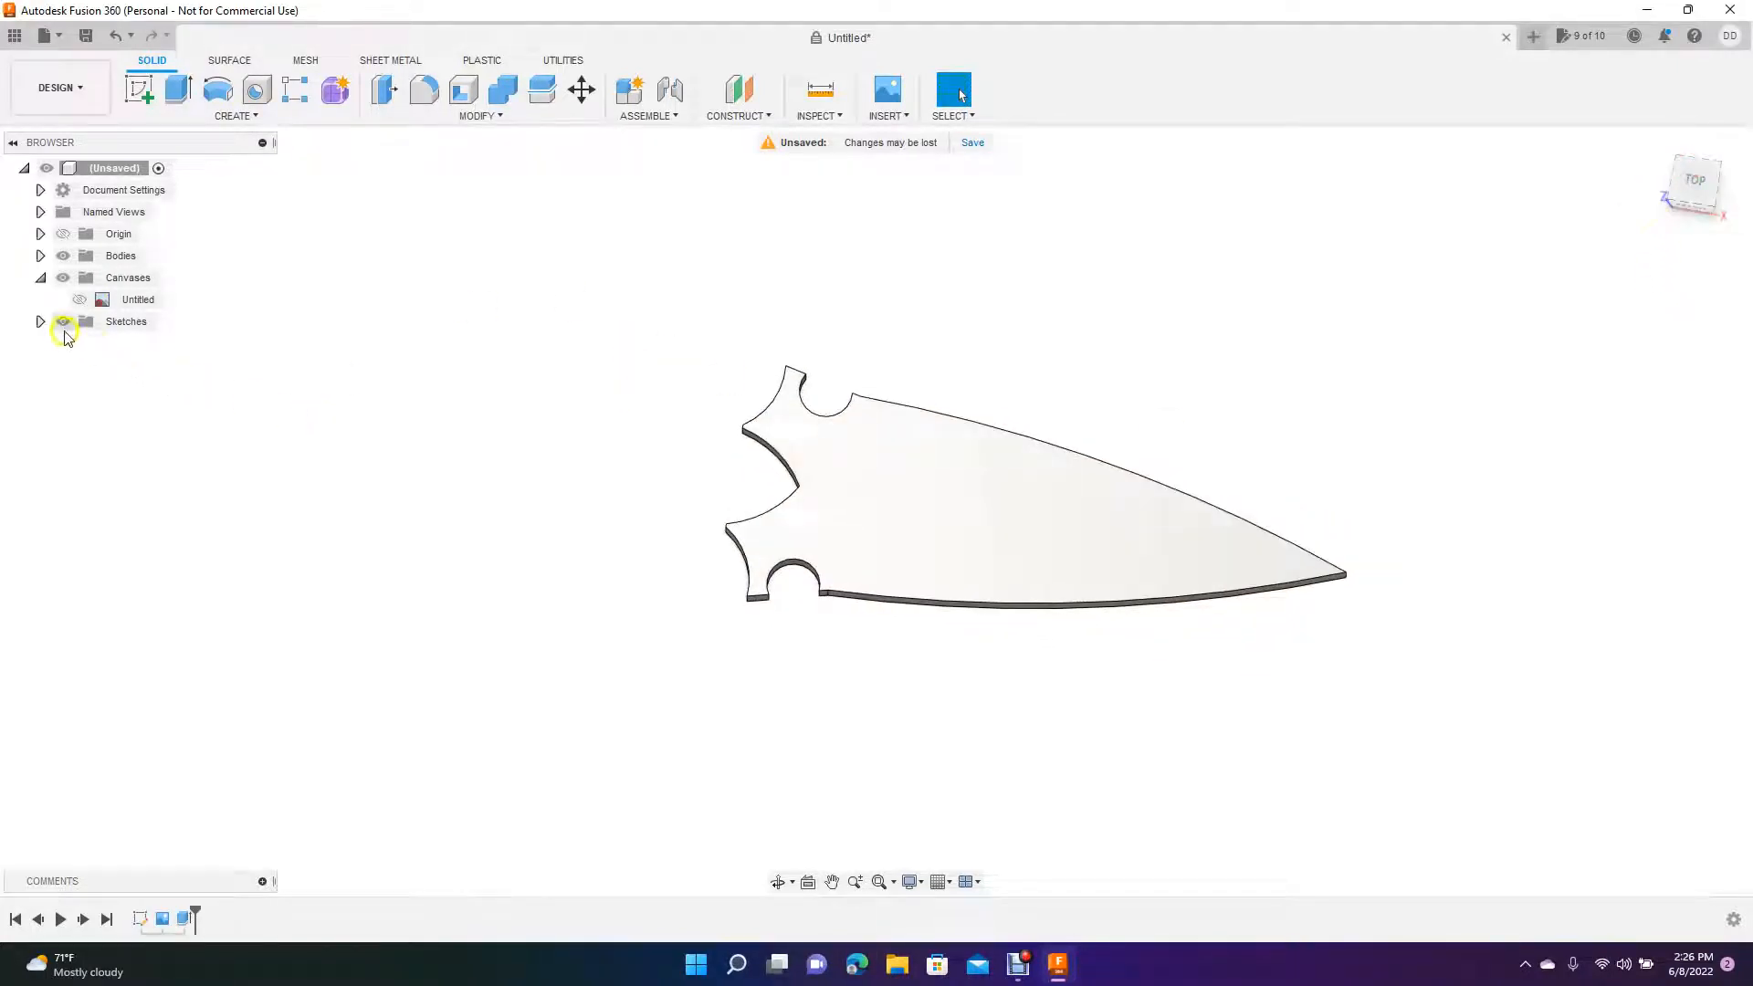
{"action": "left_click", "coordinate": [64, 322]}
{"action": "left_click", "coordinate": [40, 321]}
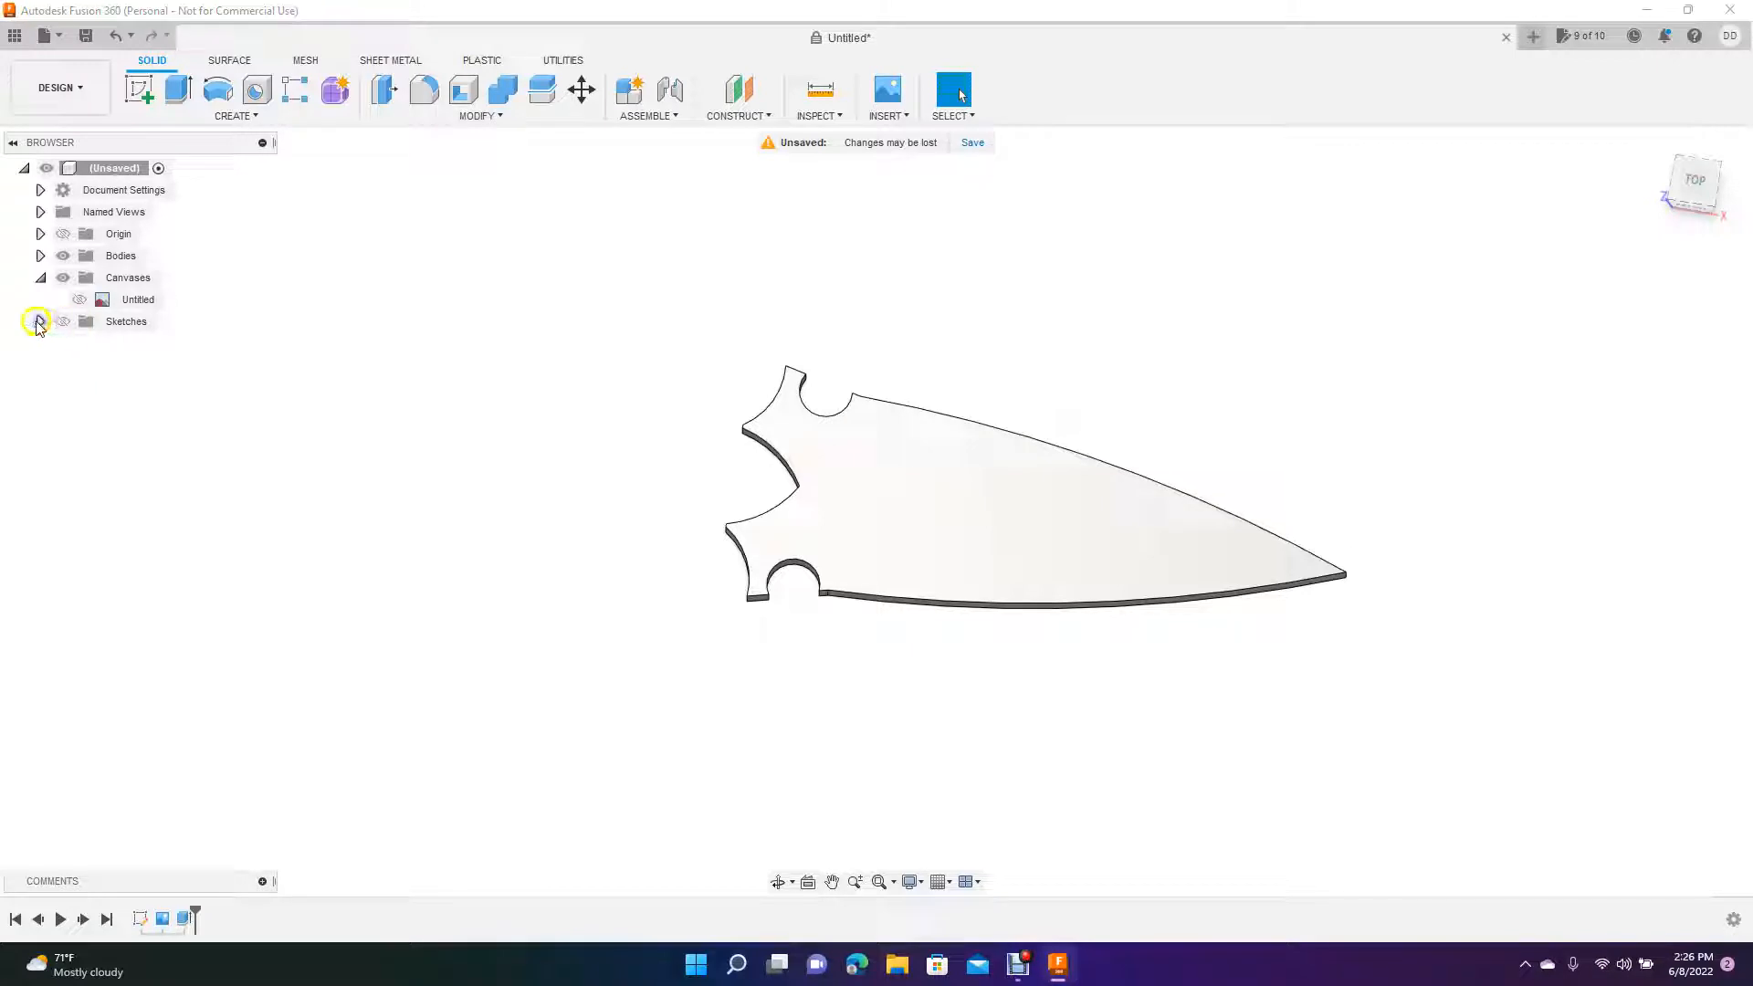
{"action": "left_click", "coordinate": [79, 344]}
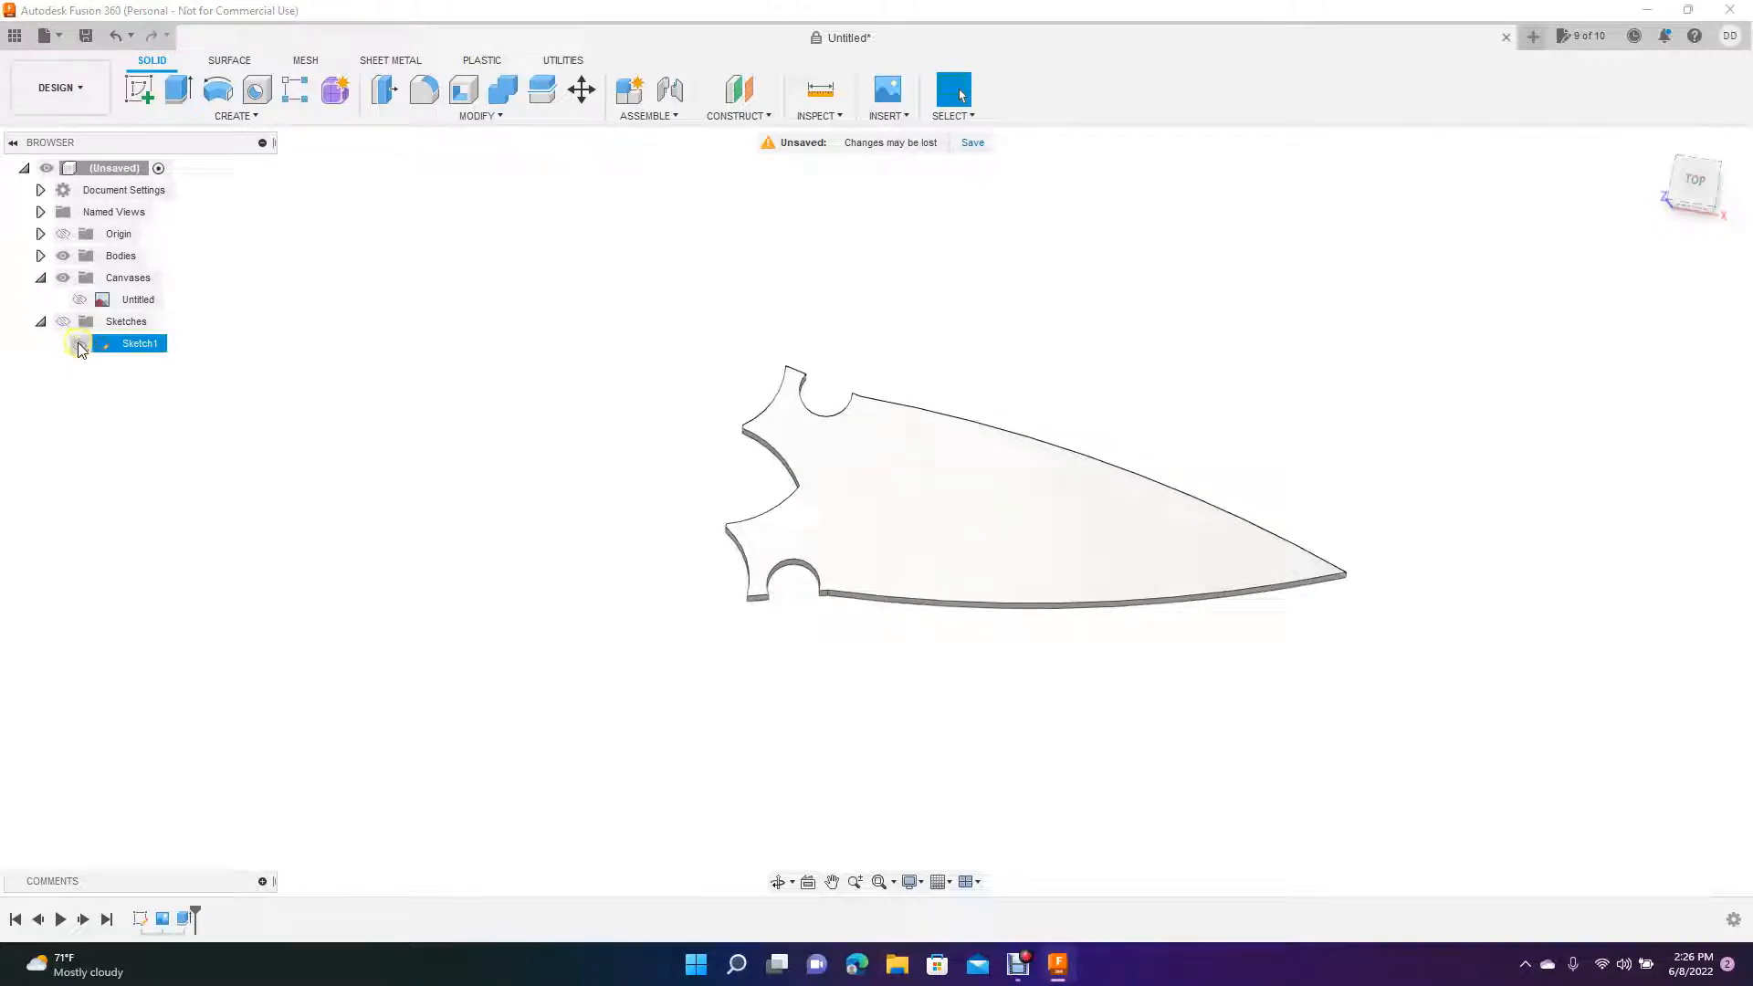
{"action": "left_click", "coordinate": [80, 345]}
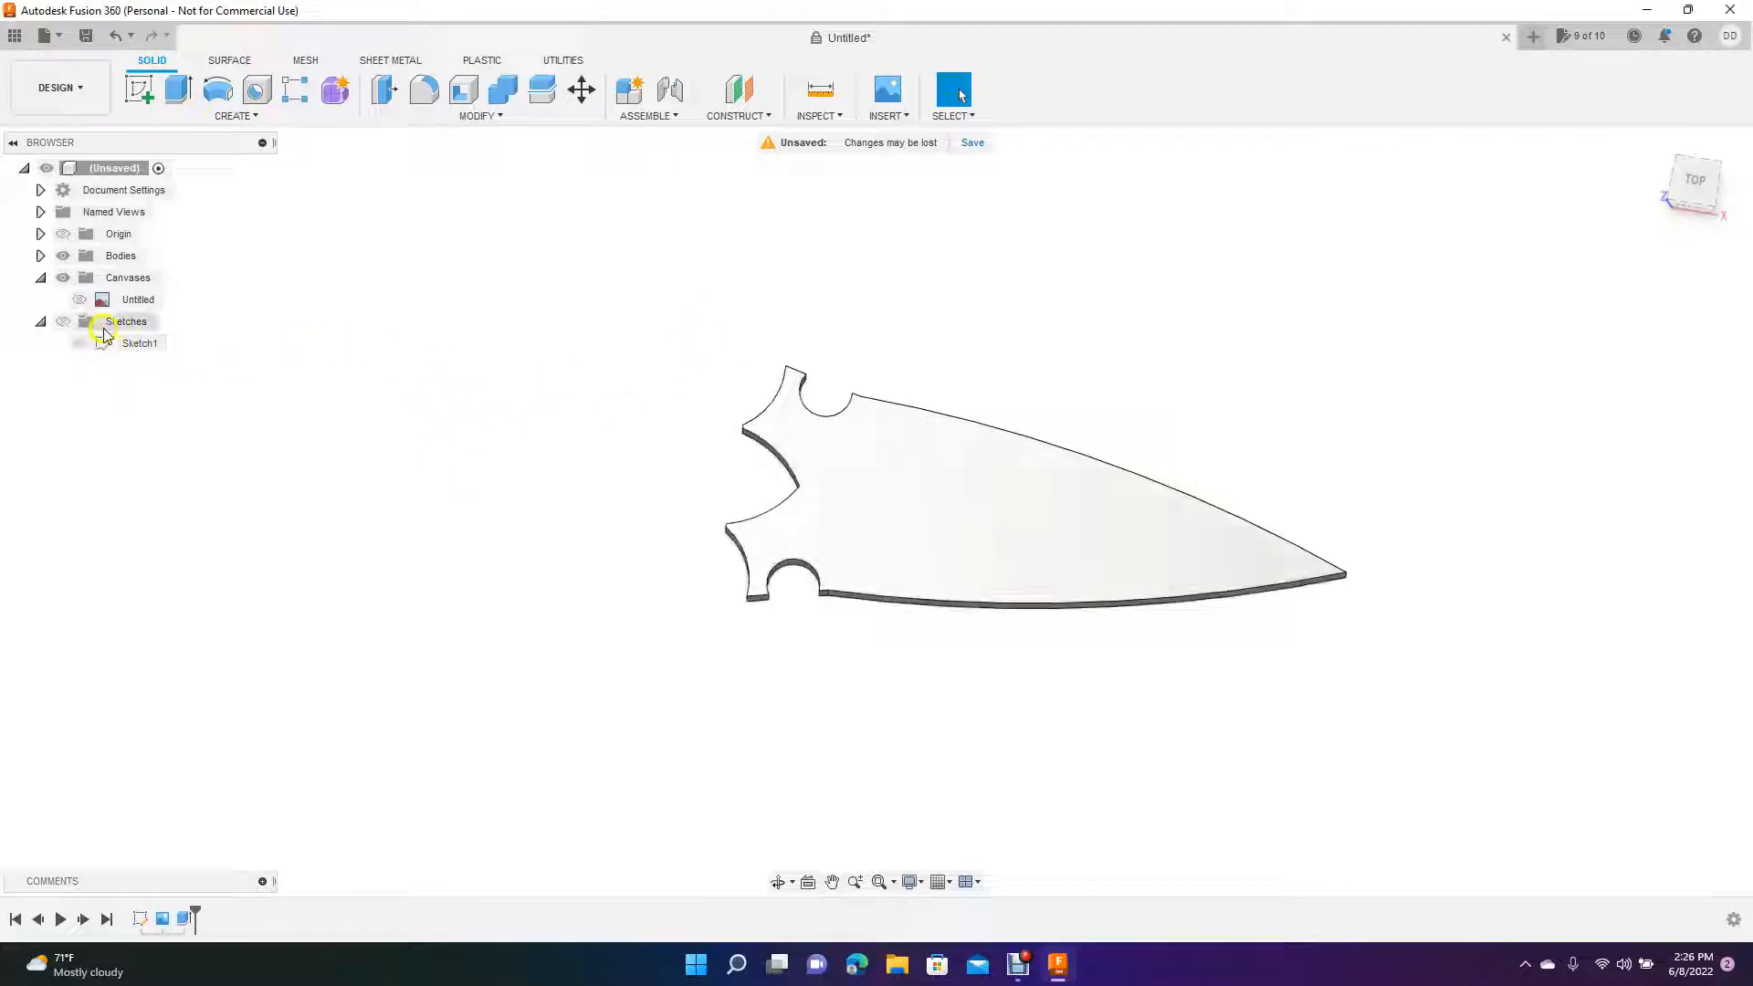
{"action": "left_click", "coordinate": [83, 347]}
{"action": "left_click", "coordinate": [205, 480]}
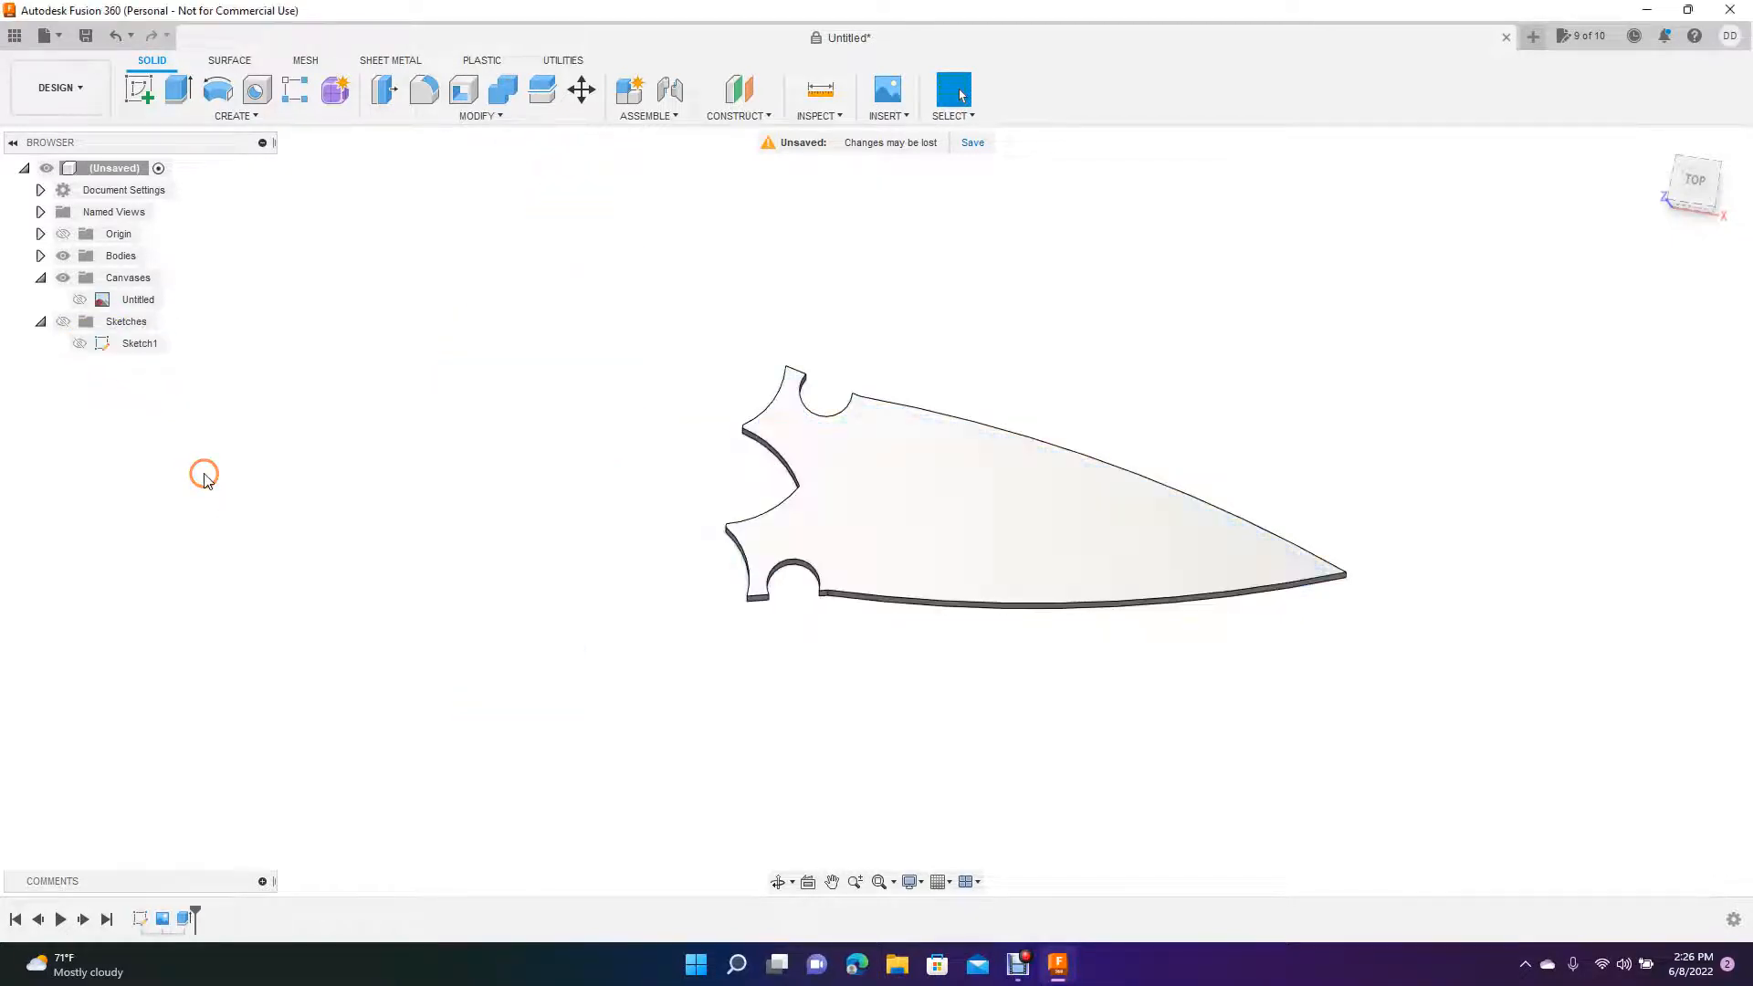
{"action": "left_click", "coordinate": [79, 344]}
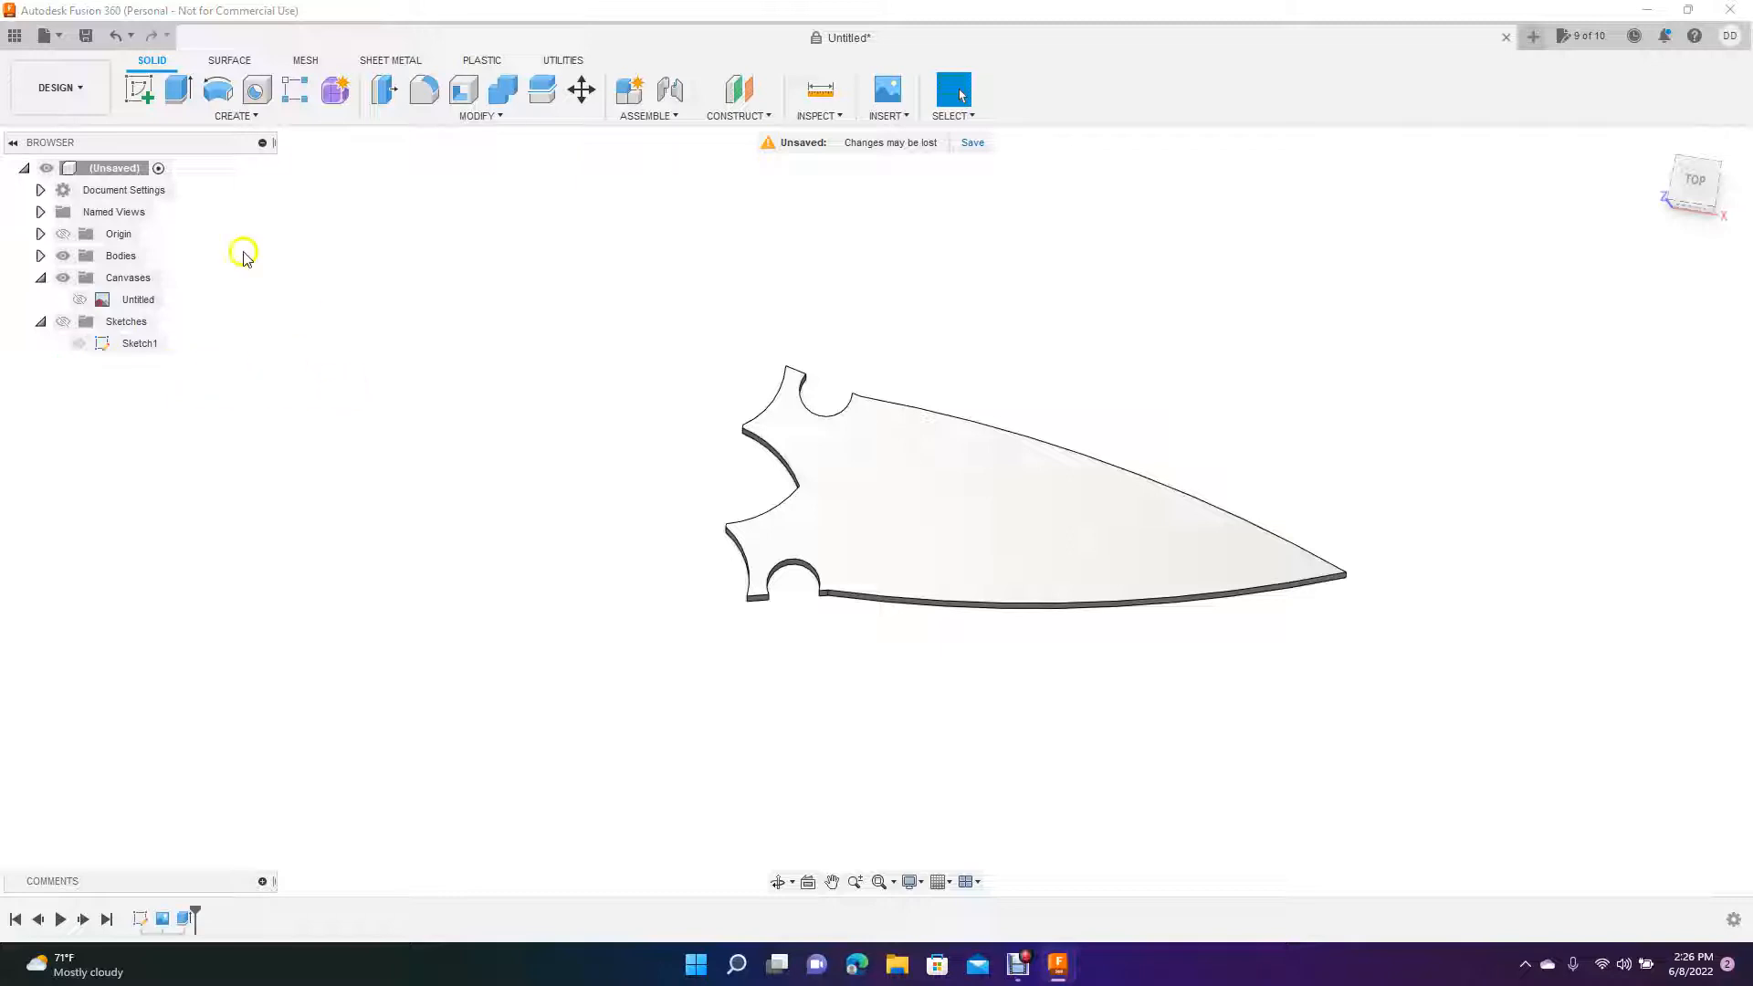
- Create a new sketch on the flat plane of the blade with the handle outline in view
{"action": "left_click", "coordinate": [138, 89]}
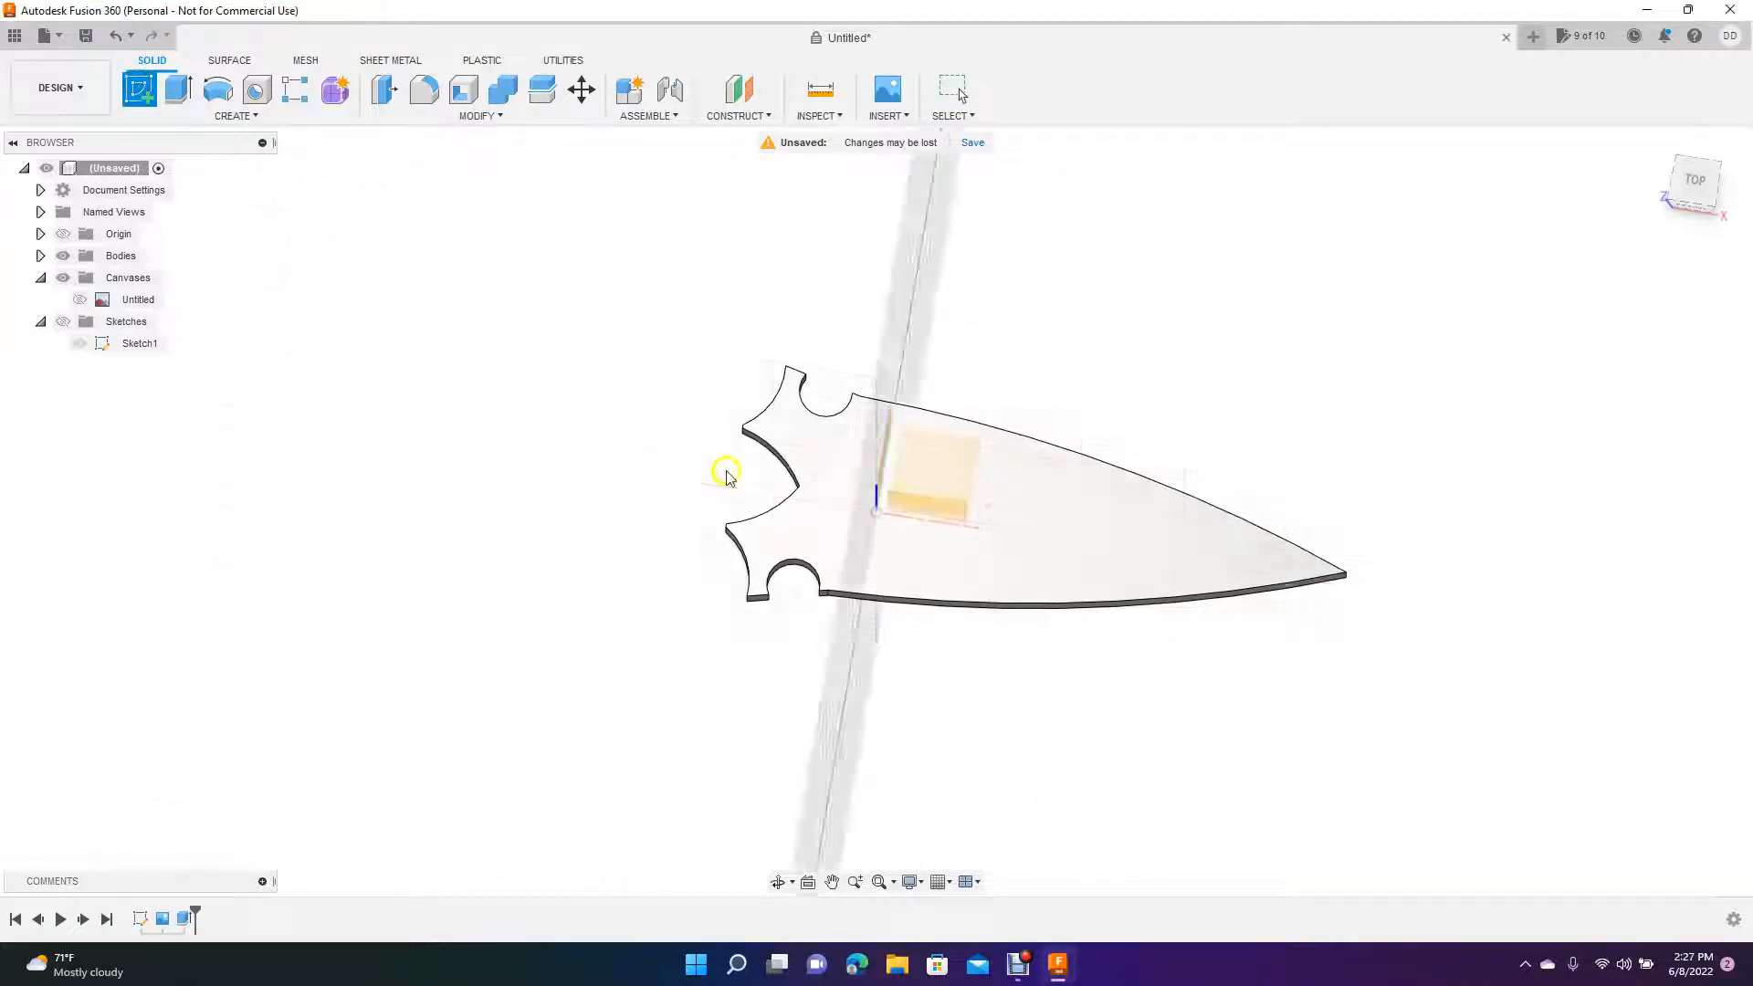
{"action": "left_click", "coordinate": [932, 488]}
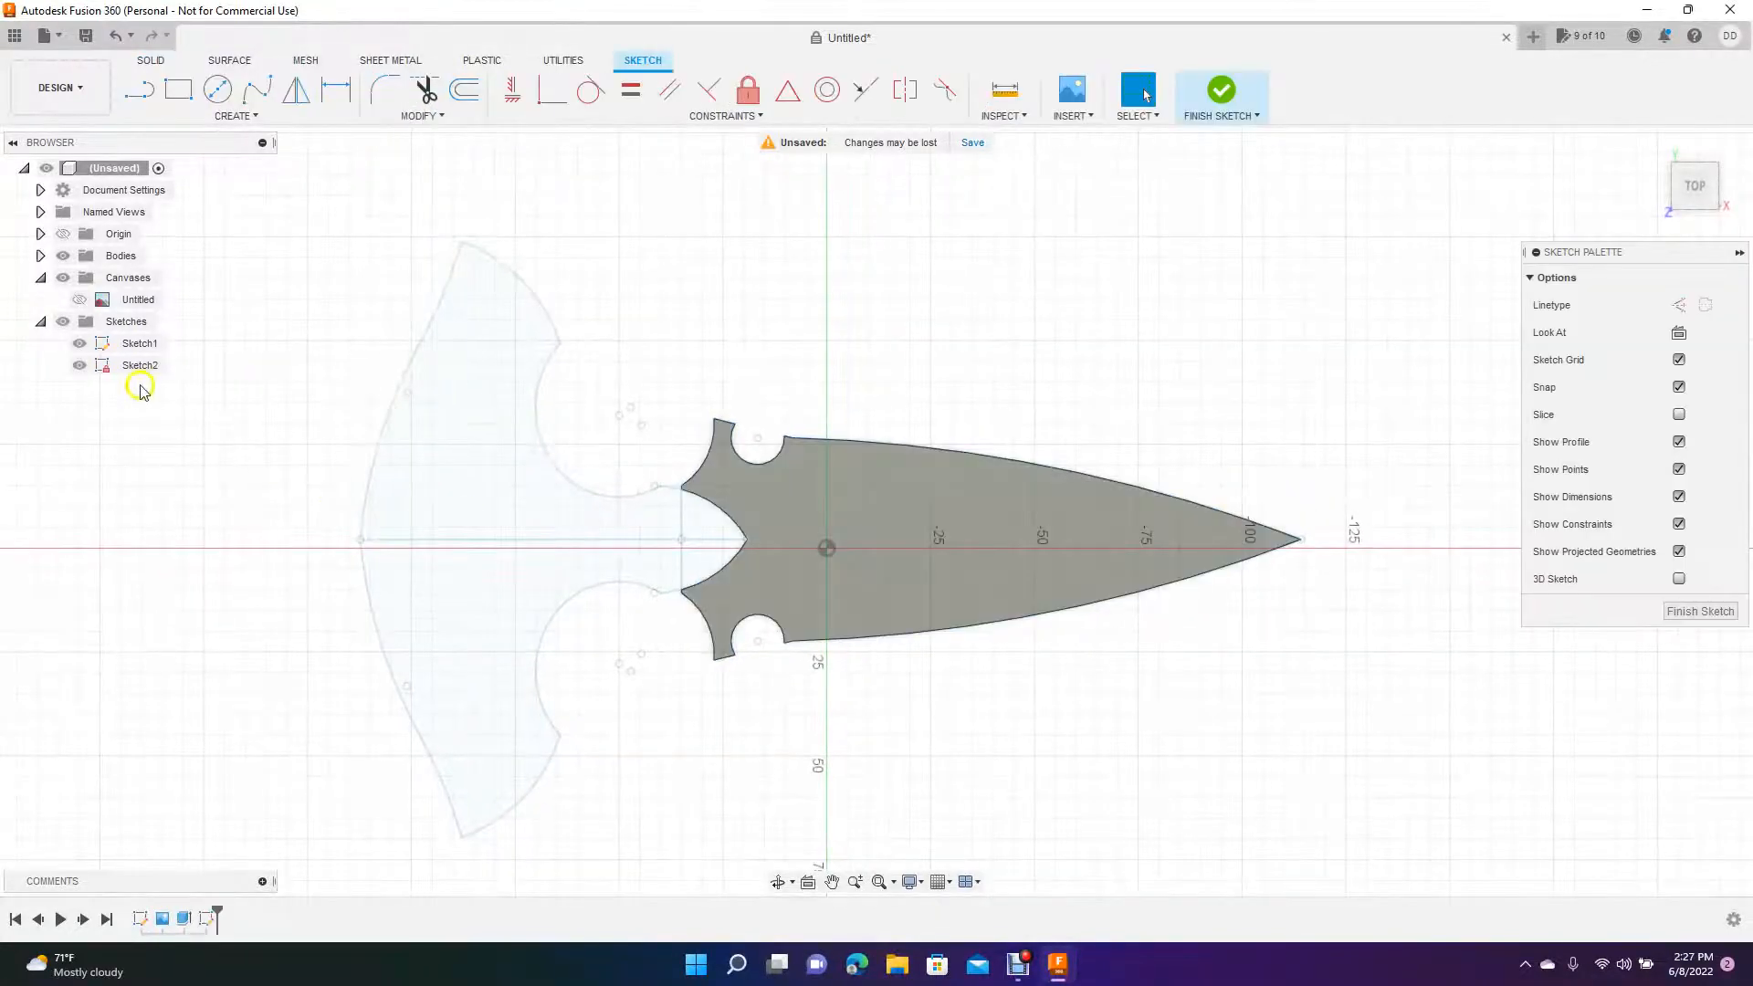
{"action": "left_click", "coordinate": [79, 366]}
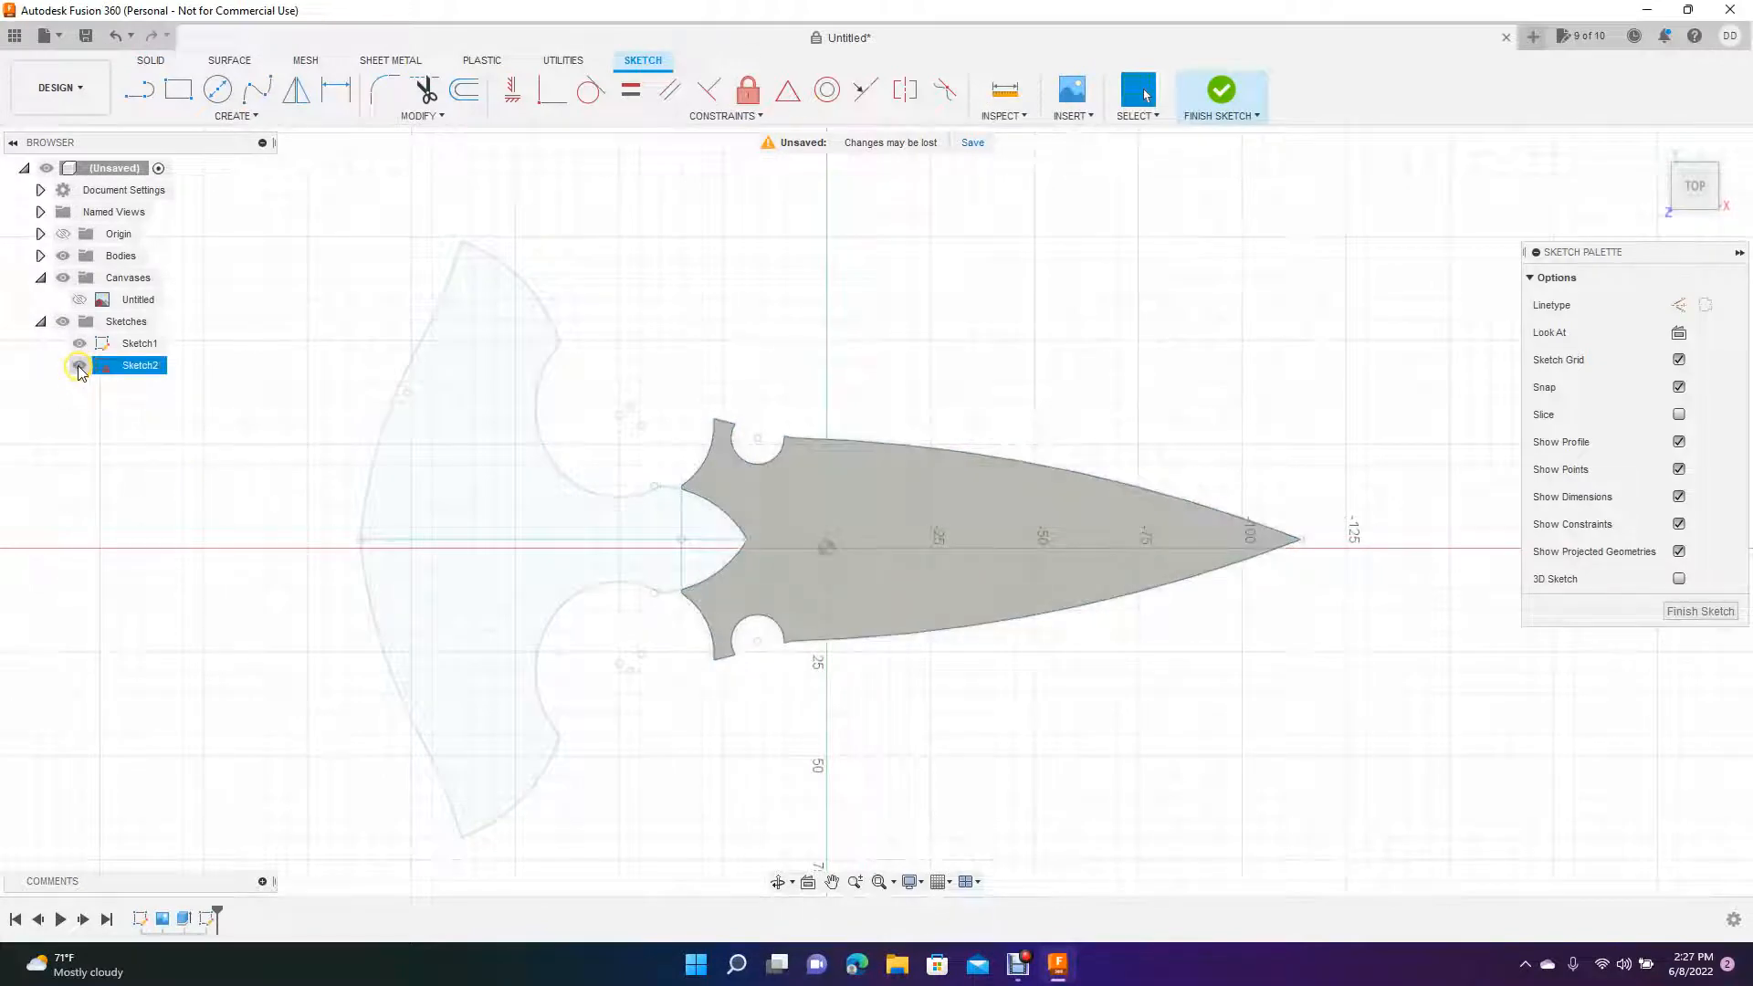
{"action": "left_click", "coordinate": [192, 465]}
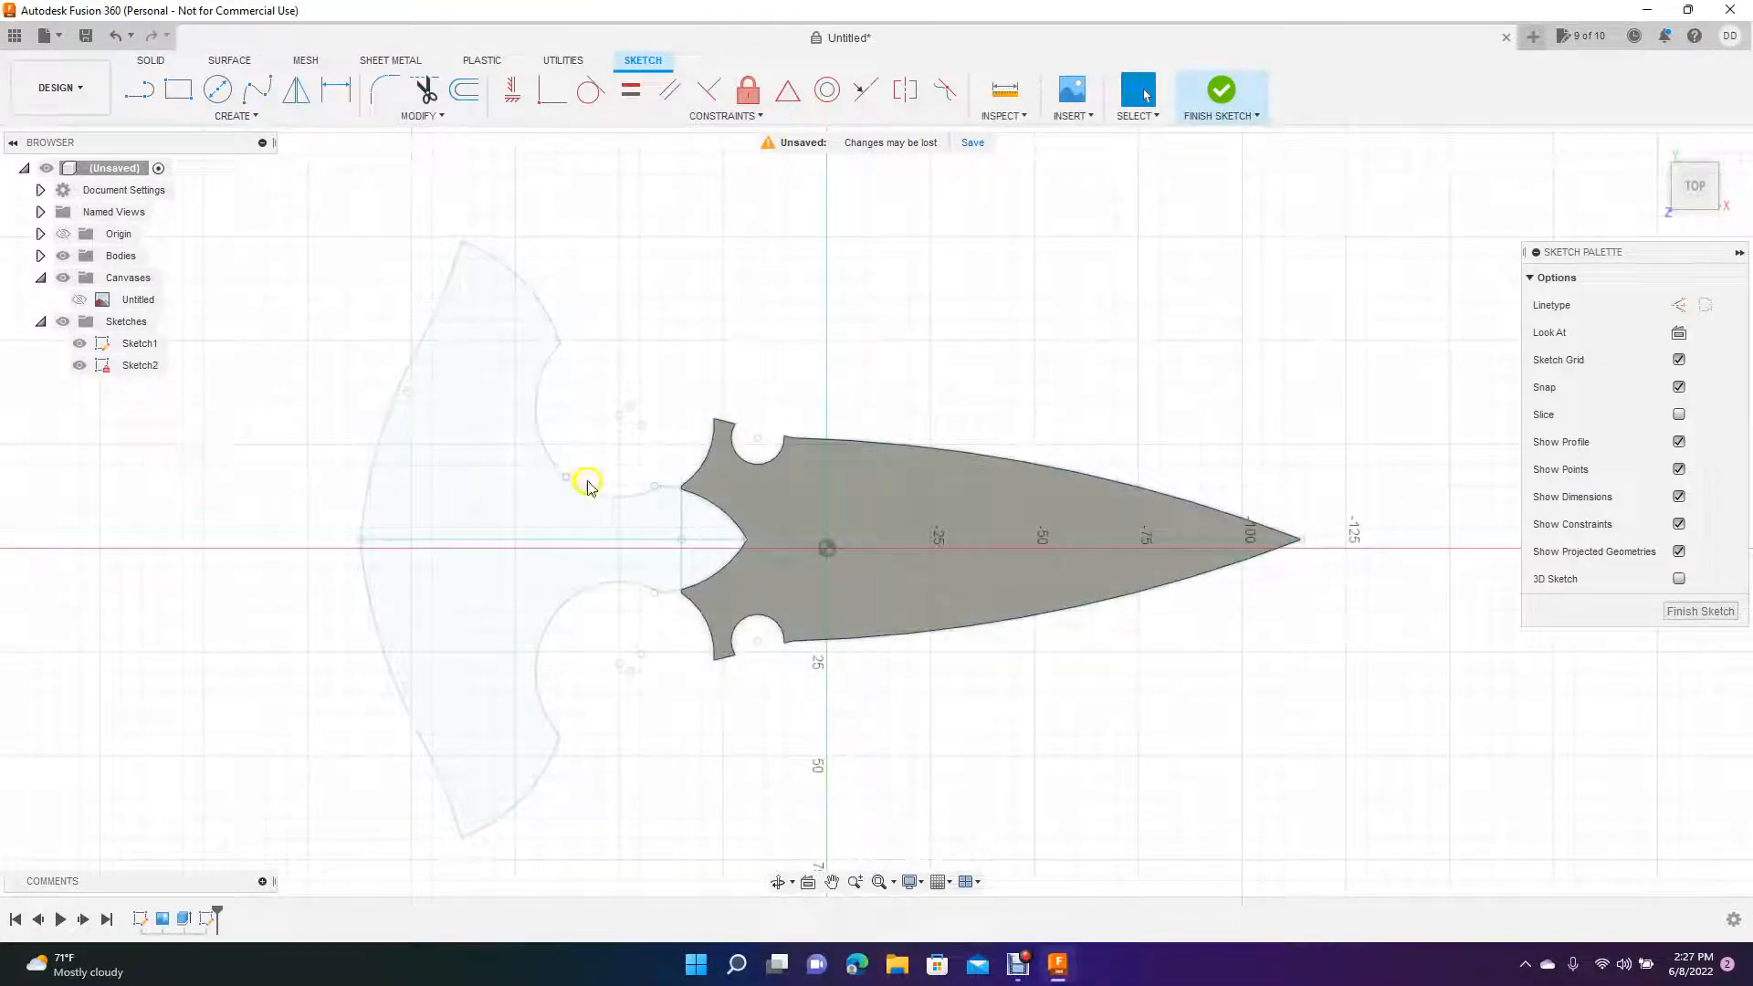
{"action": "left_click", "coordinate": [1695, 193]}
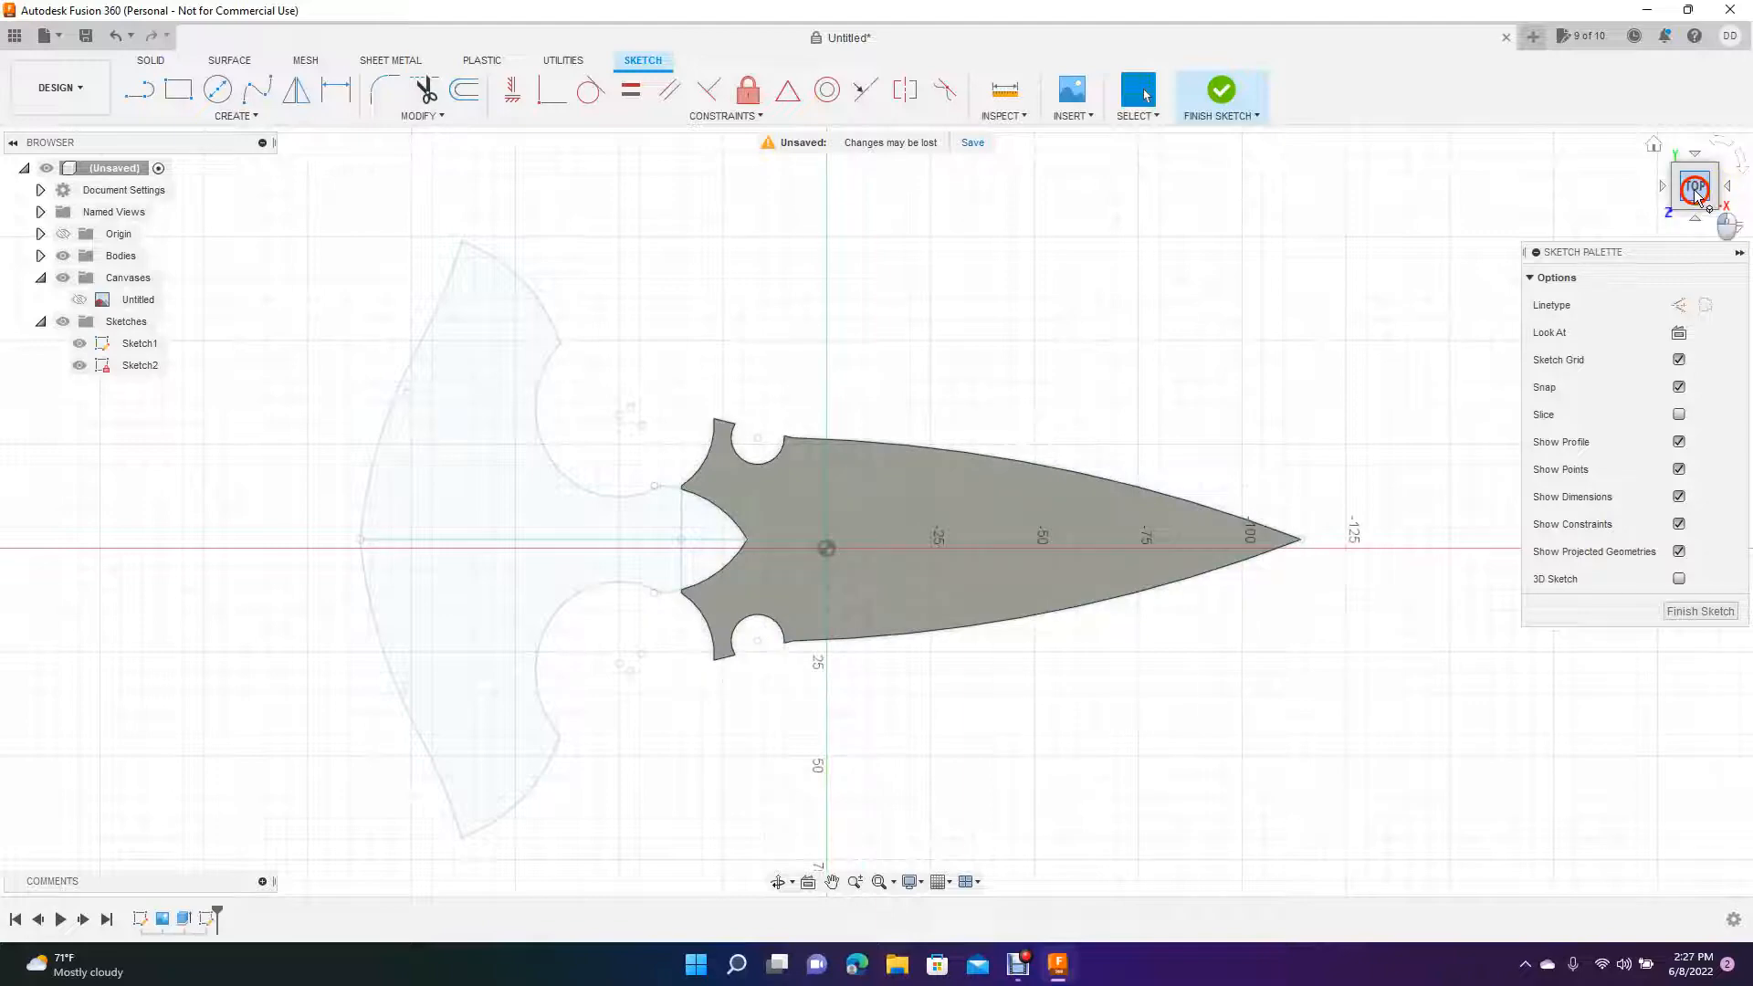
{"action": "left_click", "coordinate": [1732, 138]}
{"action": "left_click_drag", "start_coordinate": [1689, 189], "coordinate": [1690, 110]}
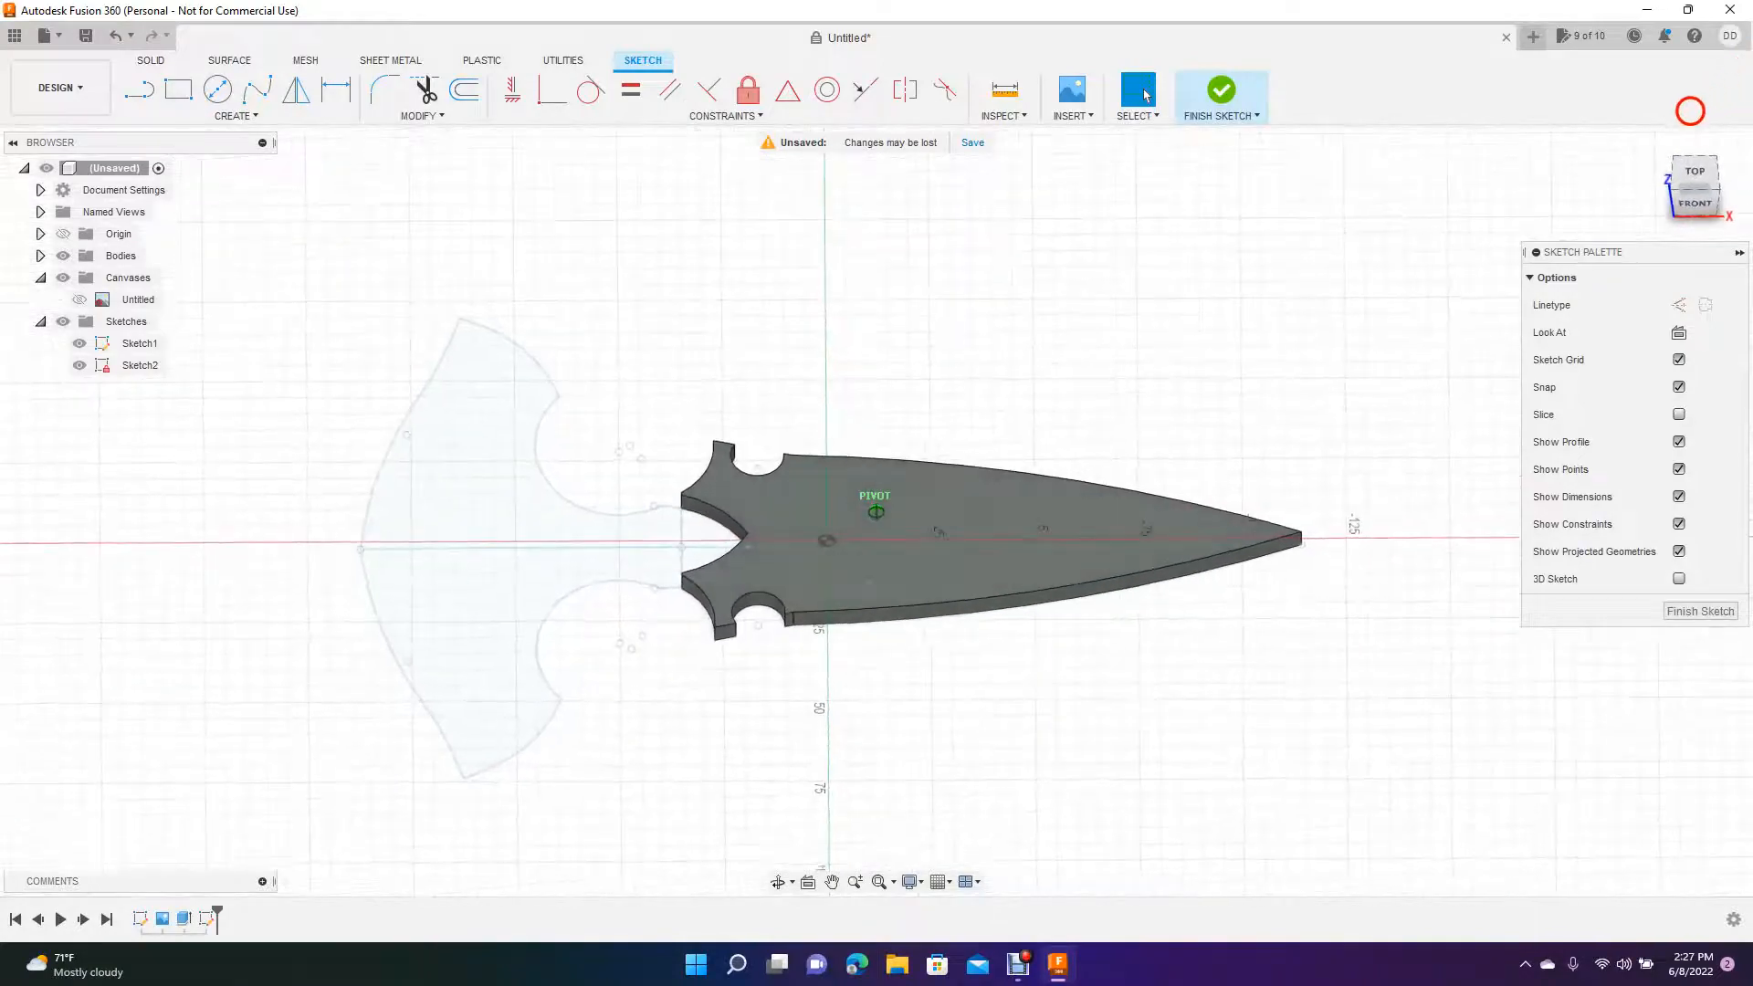
- Try to extrude the handle outline, toggling the visibility of Sketch1 and Sketch2 to reach its profiles
{"action": "left_click", "coordinate": [151, 60]}
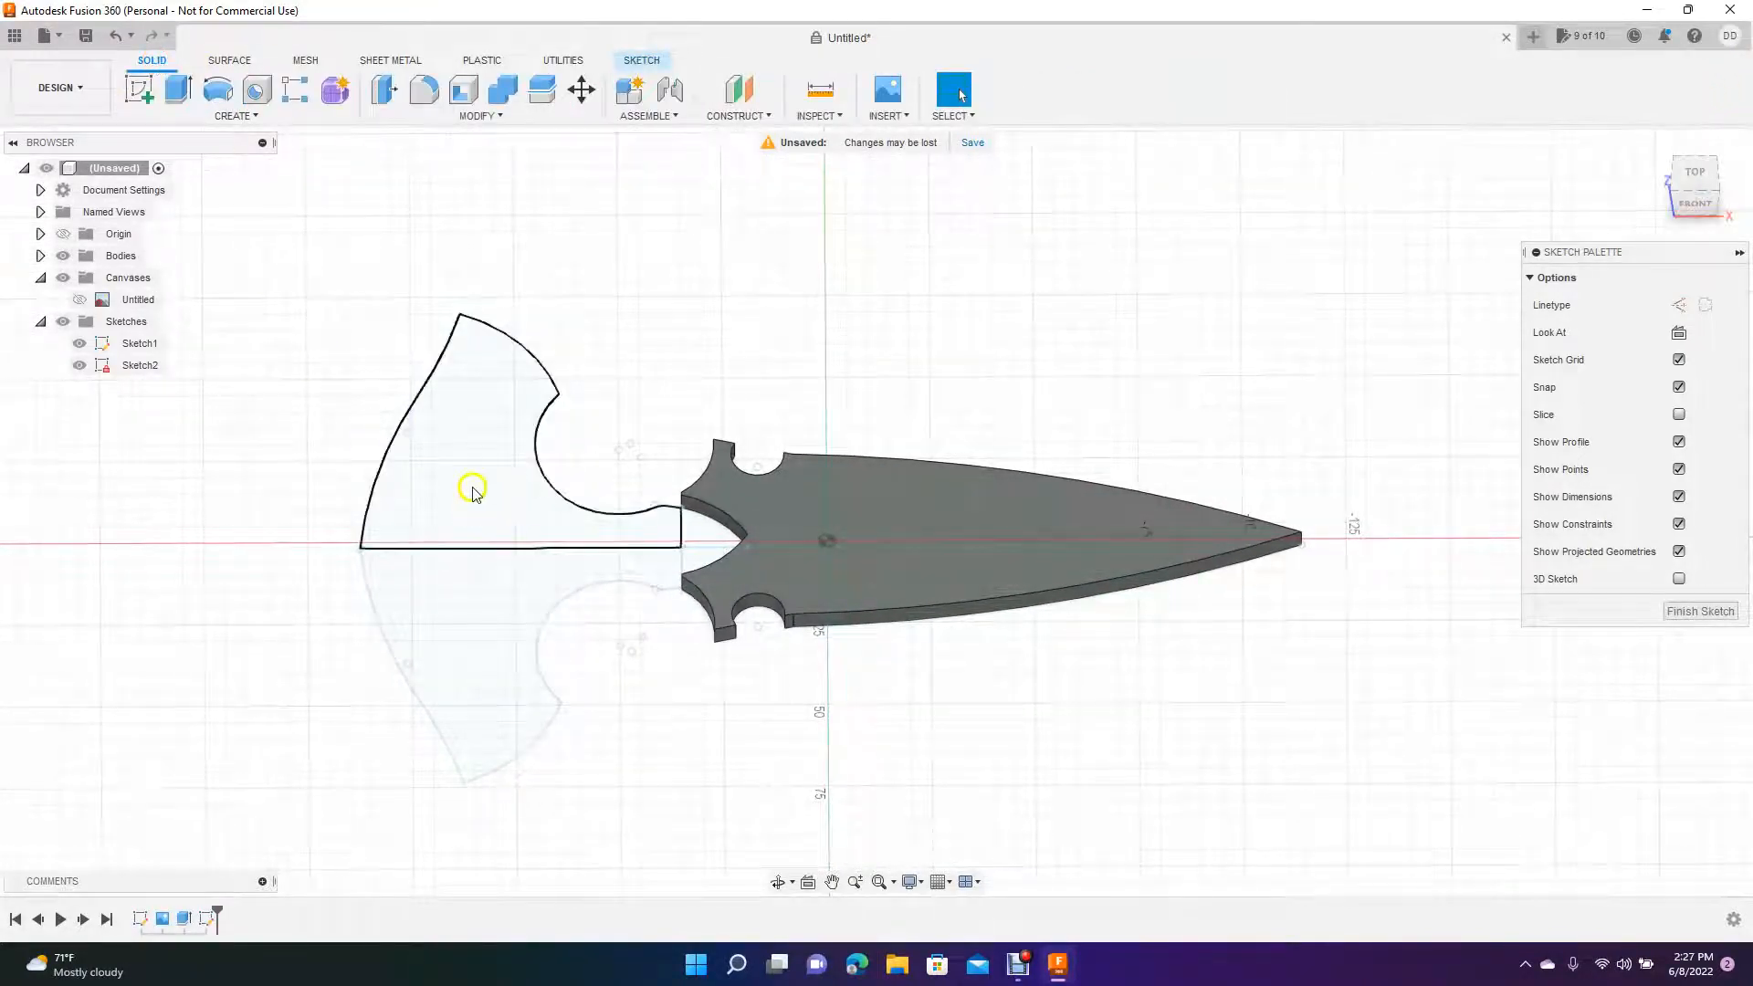
{"action": "left_click", "coordinate": [180, 96]}
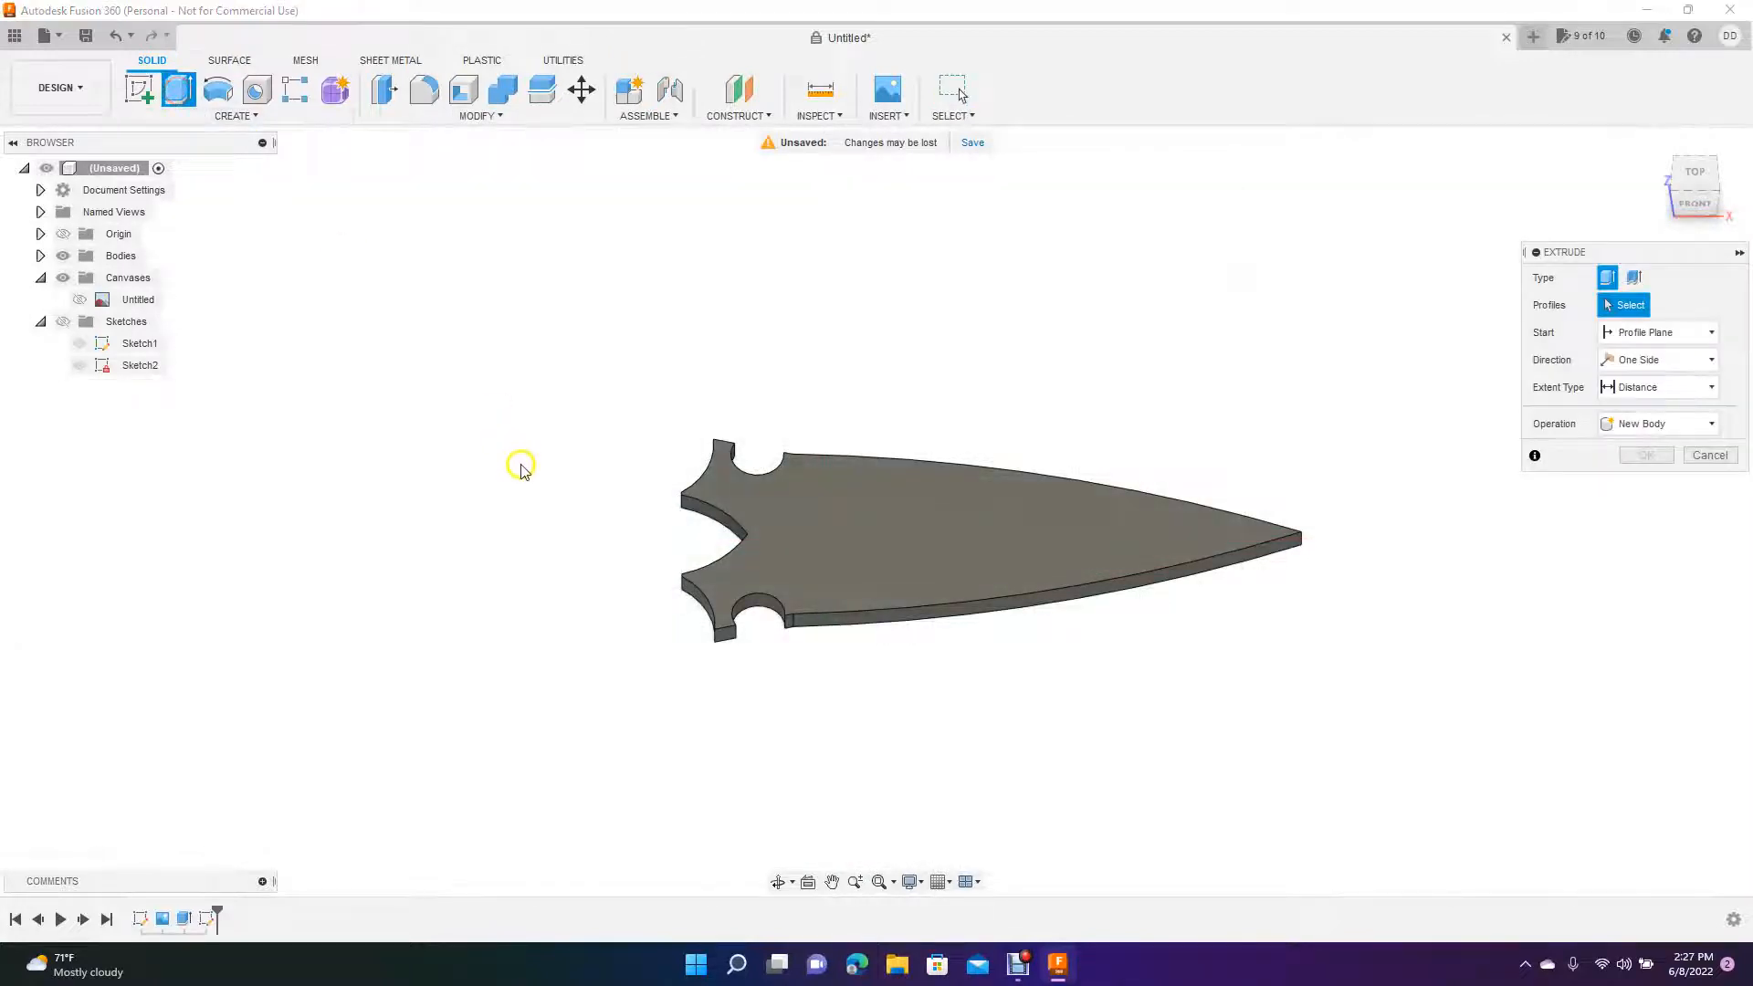
{"action": "left_click", "coordinate": [79, 349]}
{"action": "left_click", "coordinate": [79, 364]}
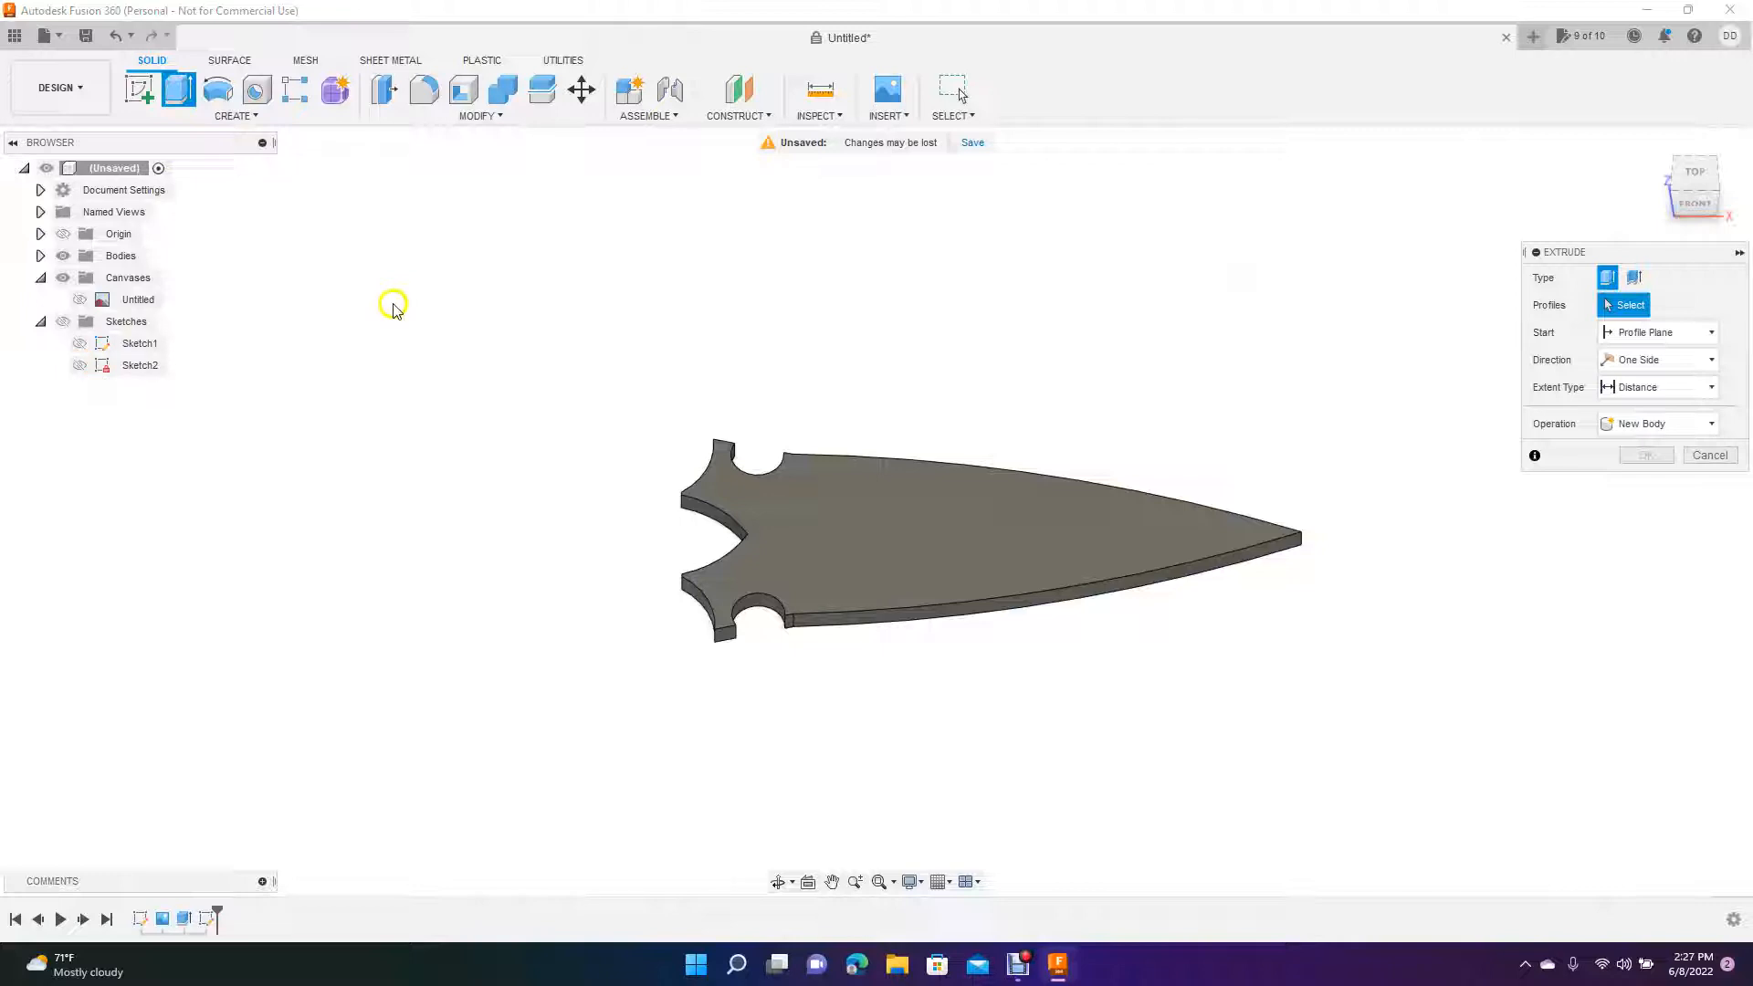
- Return to sketch editing and try toggling the visibility of Sketch1 and the Sketches folder
{"action": "left_click", "coordinate": [137, 92]}
{"action": "left_click", "coordinate": [742, 465]}
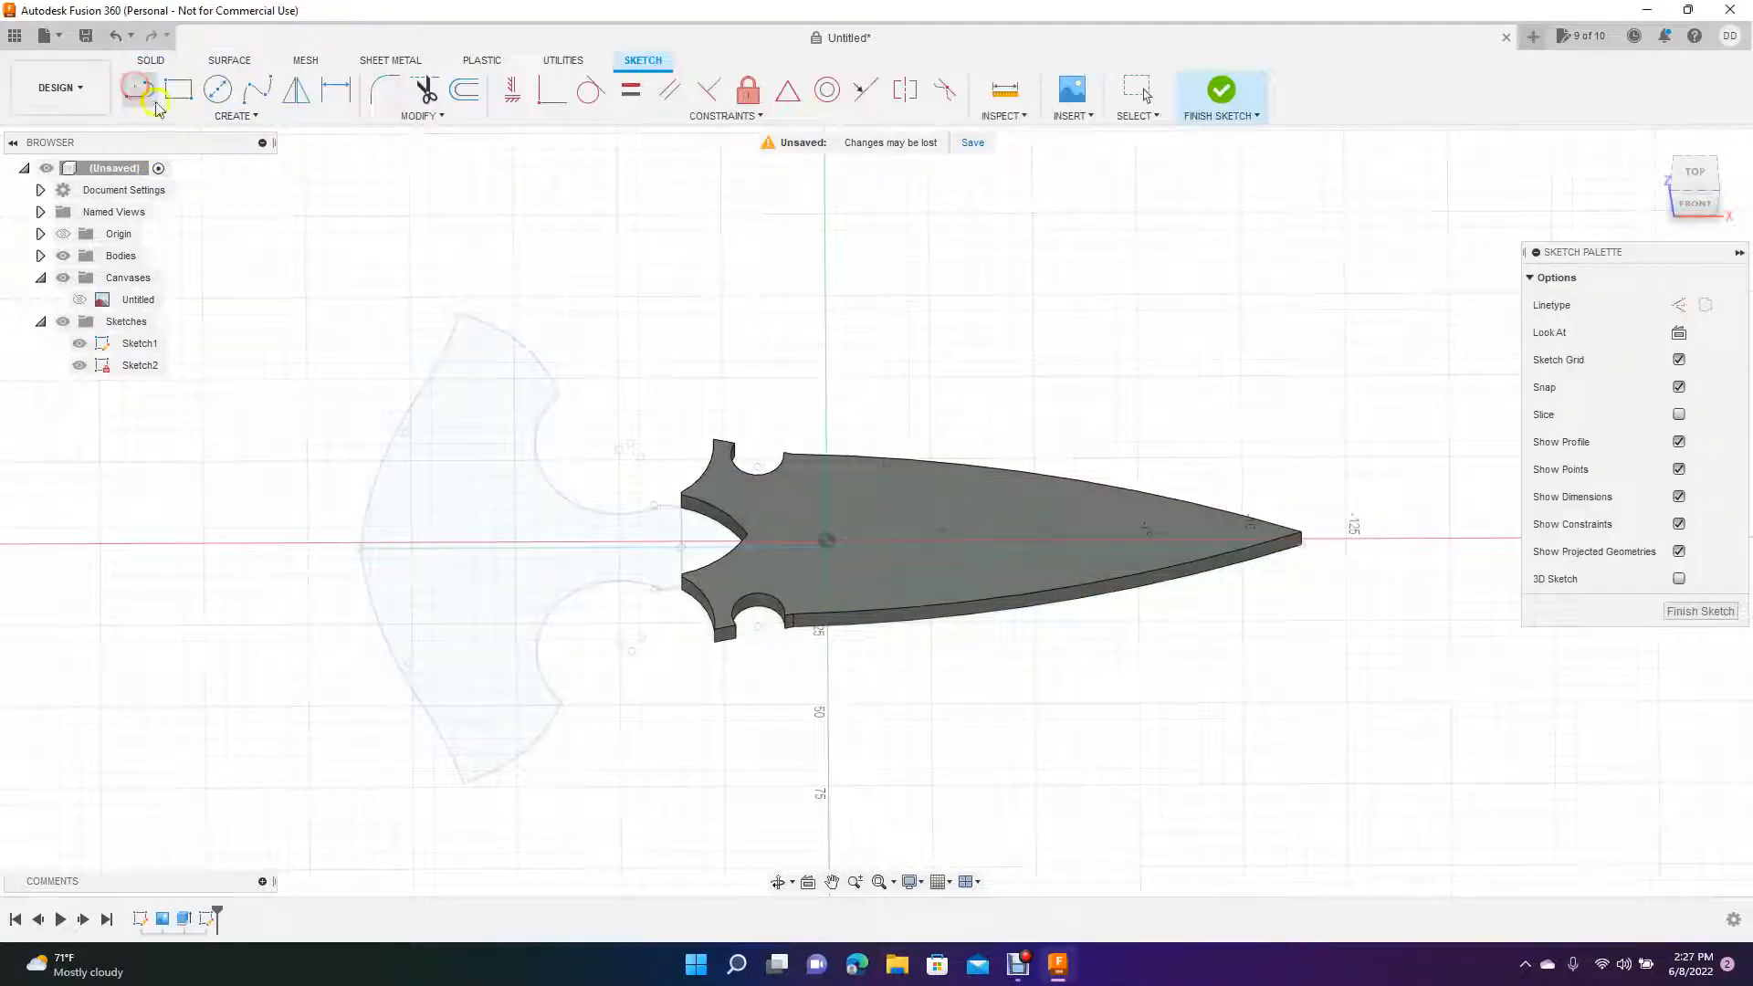
{"action": "left_click", "coordinate": [80, 345]}
{"action": "left_click", "coordinate": [80, 344]}
{"action": "left_click", "coordinate": [40, 321]}
{"action": "left_click", "coordinate": [40, 321]}
{"action": "left_click", "coordinate": [80, 344]}
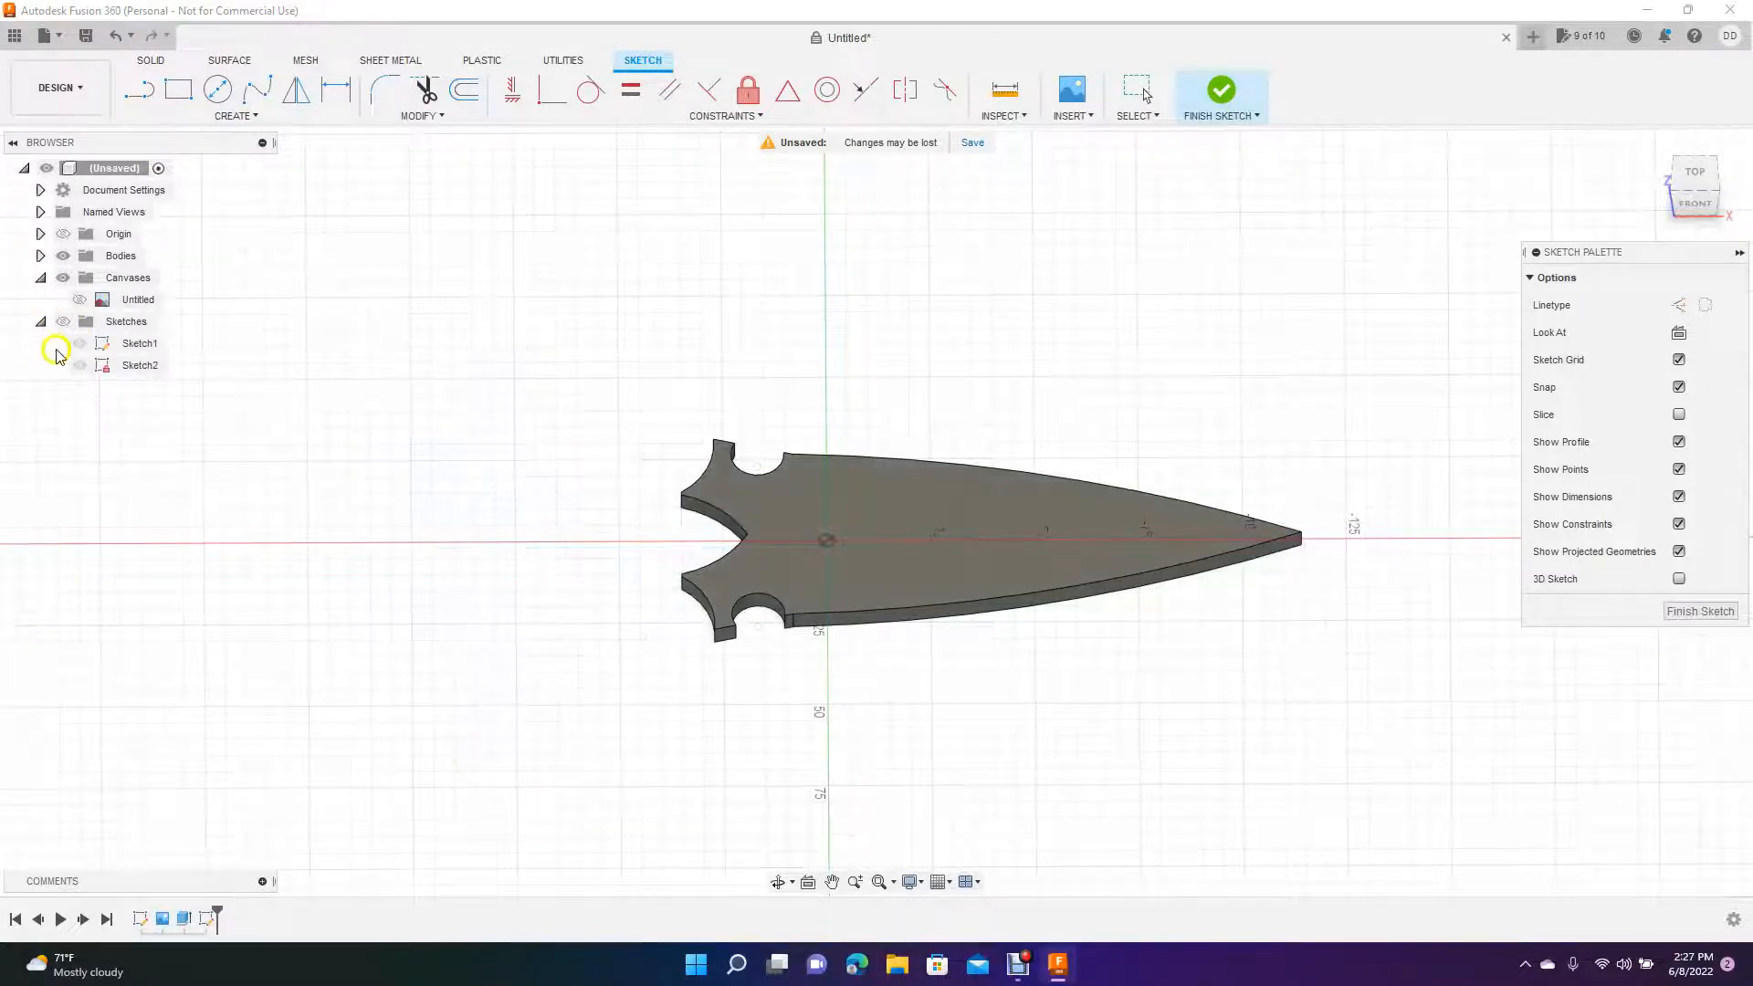
{"action": "left_click", "coordinate": [62, 322]}
{"action": "left_click", "coordinate": [79, 343]}
{"action": "left_click", "coordinate": [79, 343]}
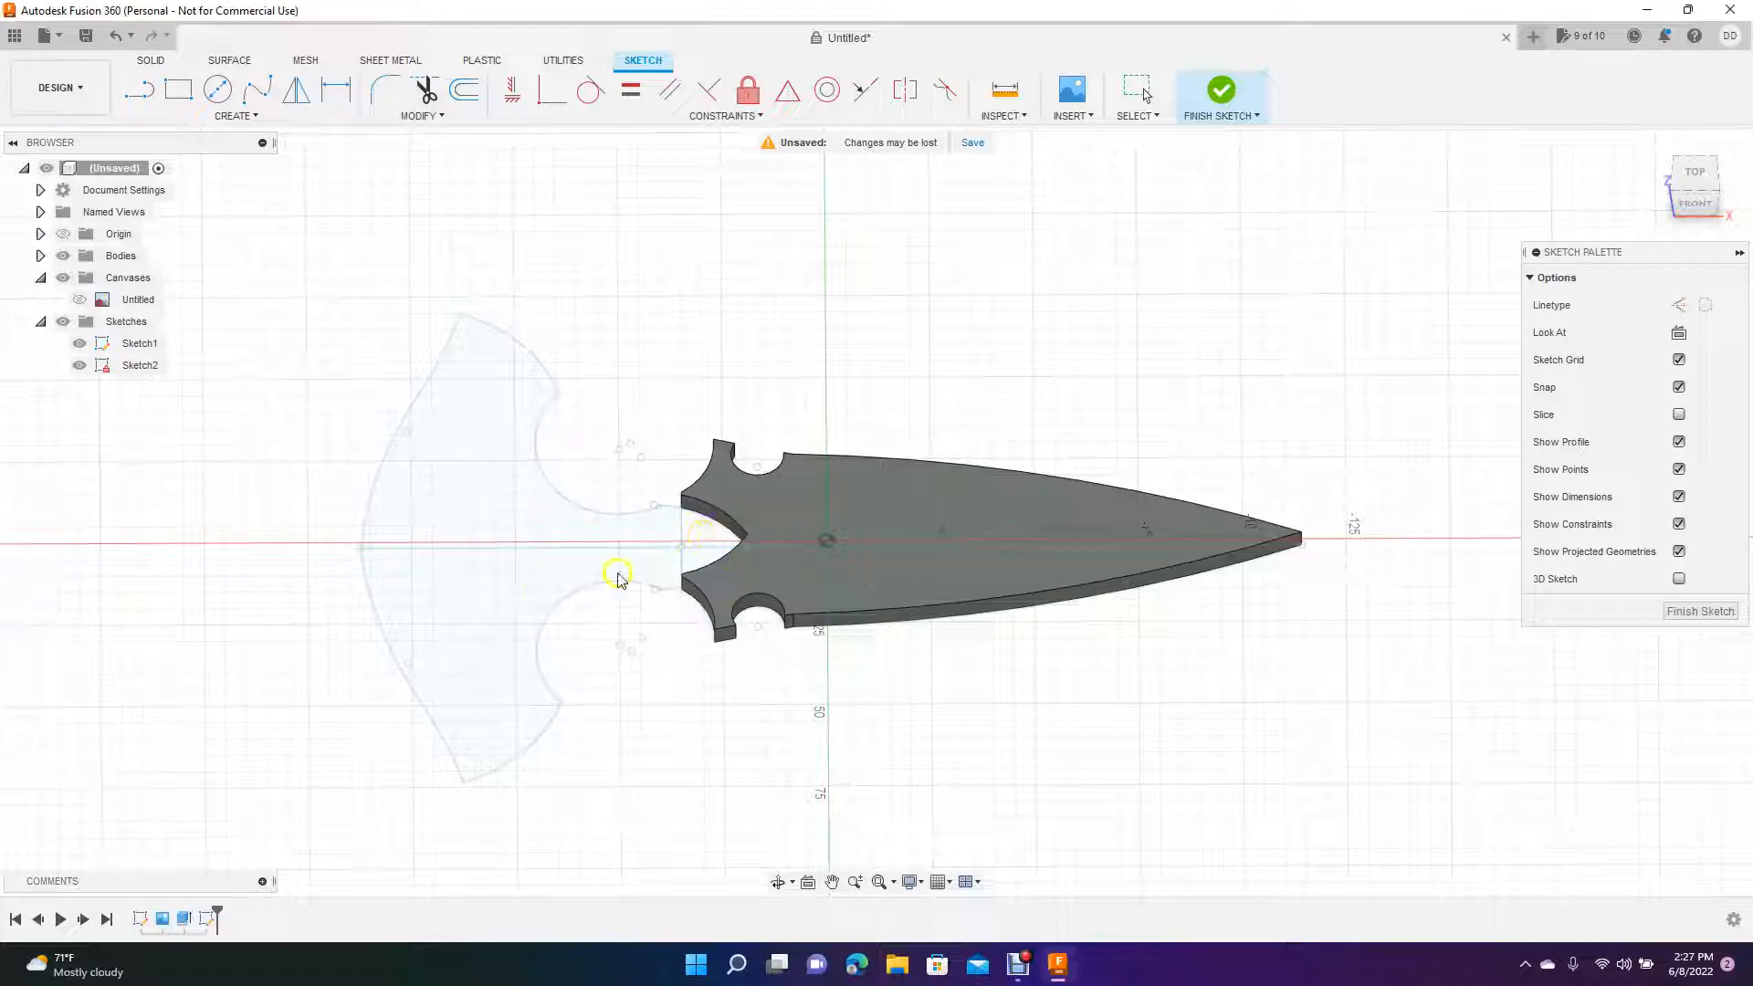
- Start an extrusion and try toggling the Sketches folder and the reference canvas to bring back the handle outline
{"action": "left_click", "coordinate": [157, 62]}
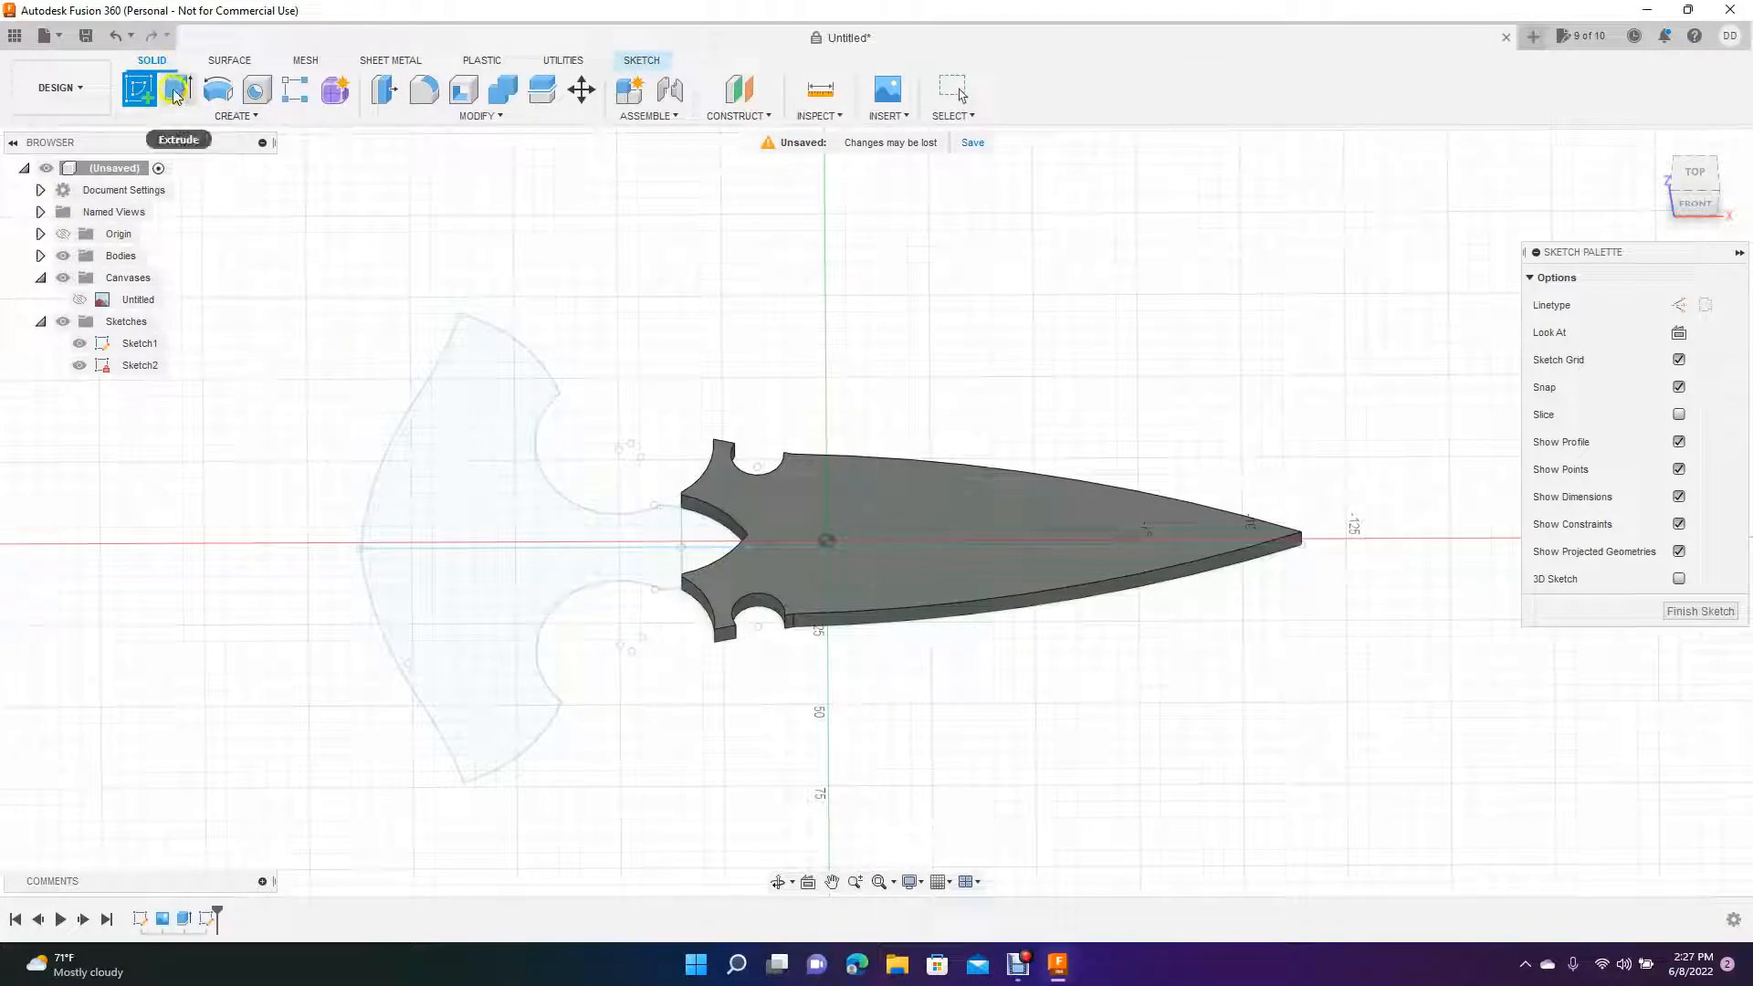
{"action": "left_click", "coordinate": [176, 92]}
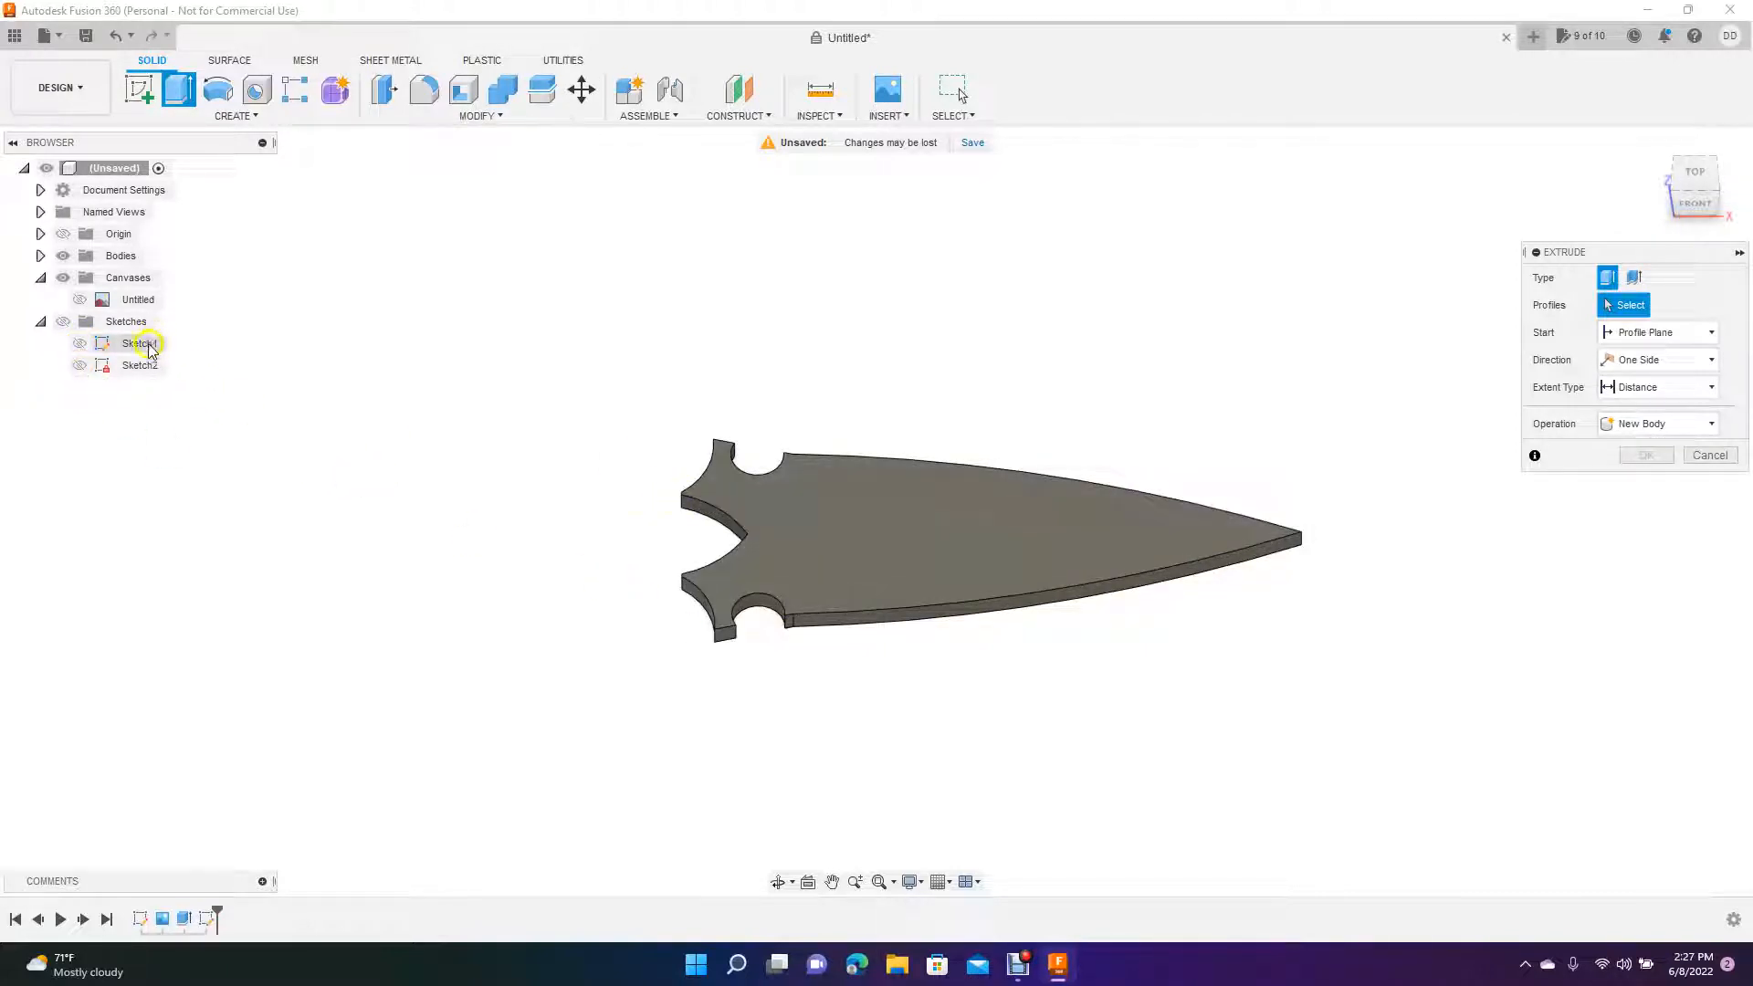
{"action": "left_click", "coordinate": [63, 321]}
{"action": "left_click", "coordinate": [433, 485]}
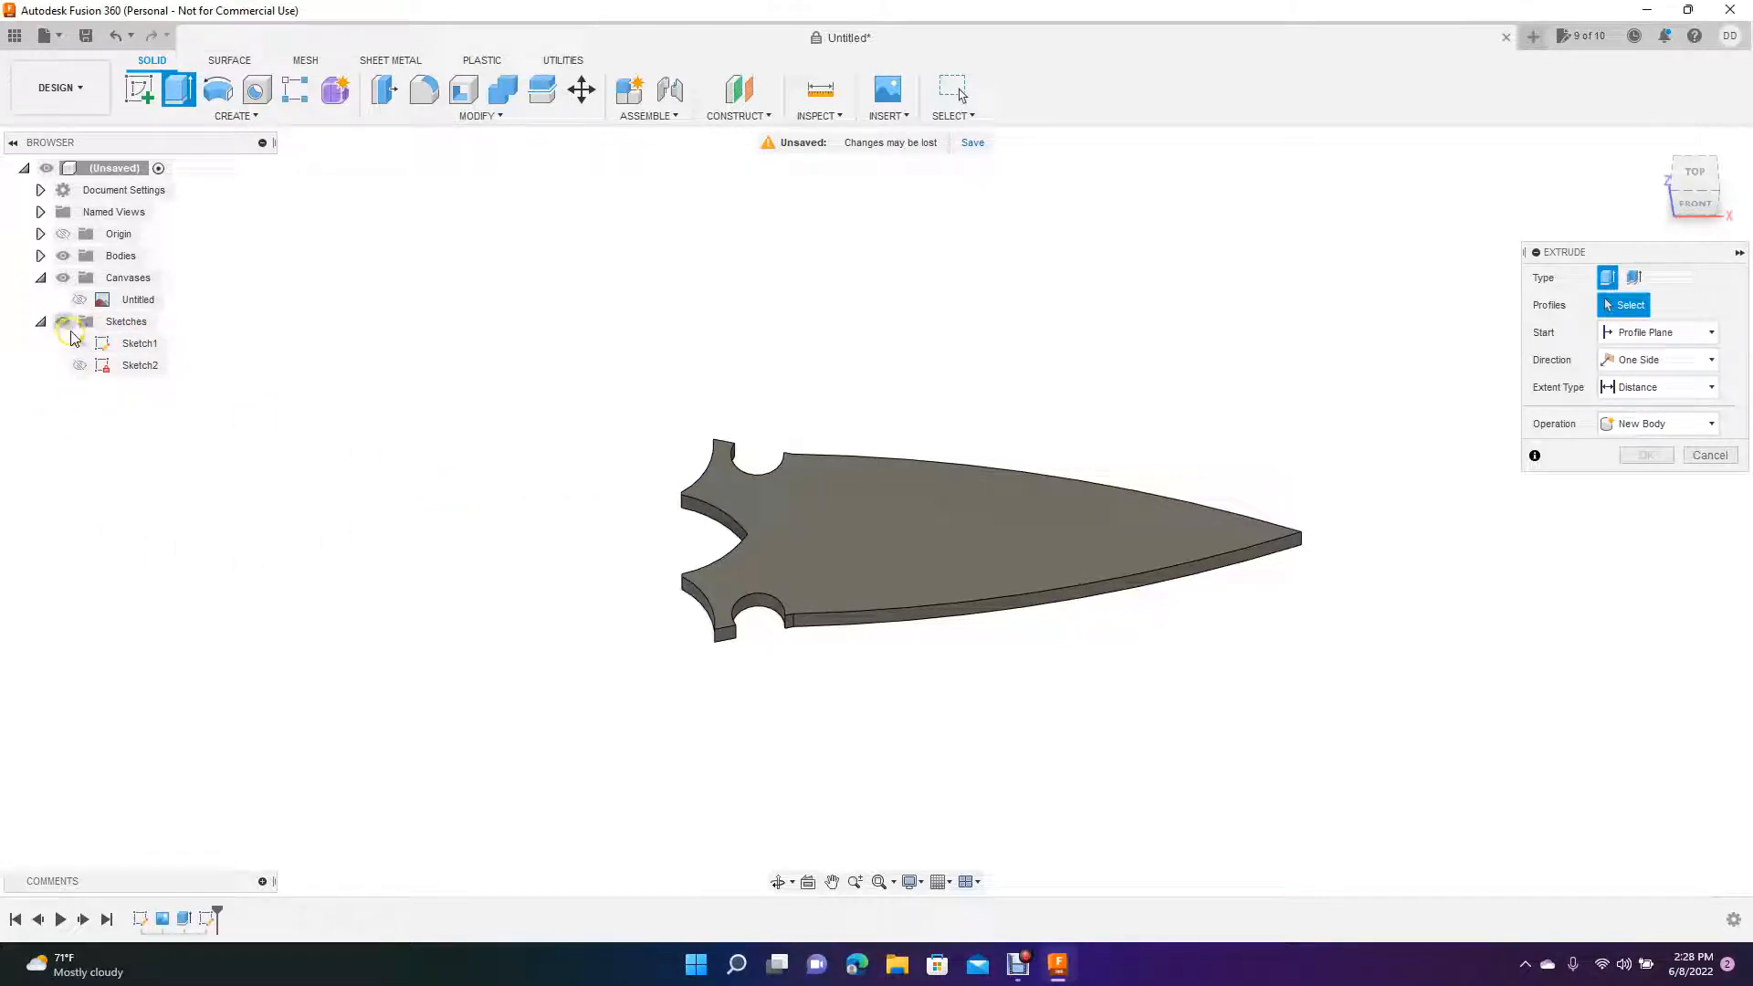
{"action": "left_click", "coordinate": [104, 302]}
{"action": "left_click", "coordinate": [80, 299]}
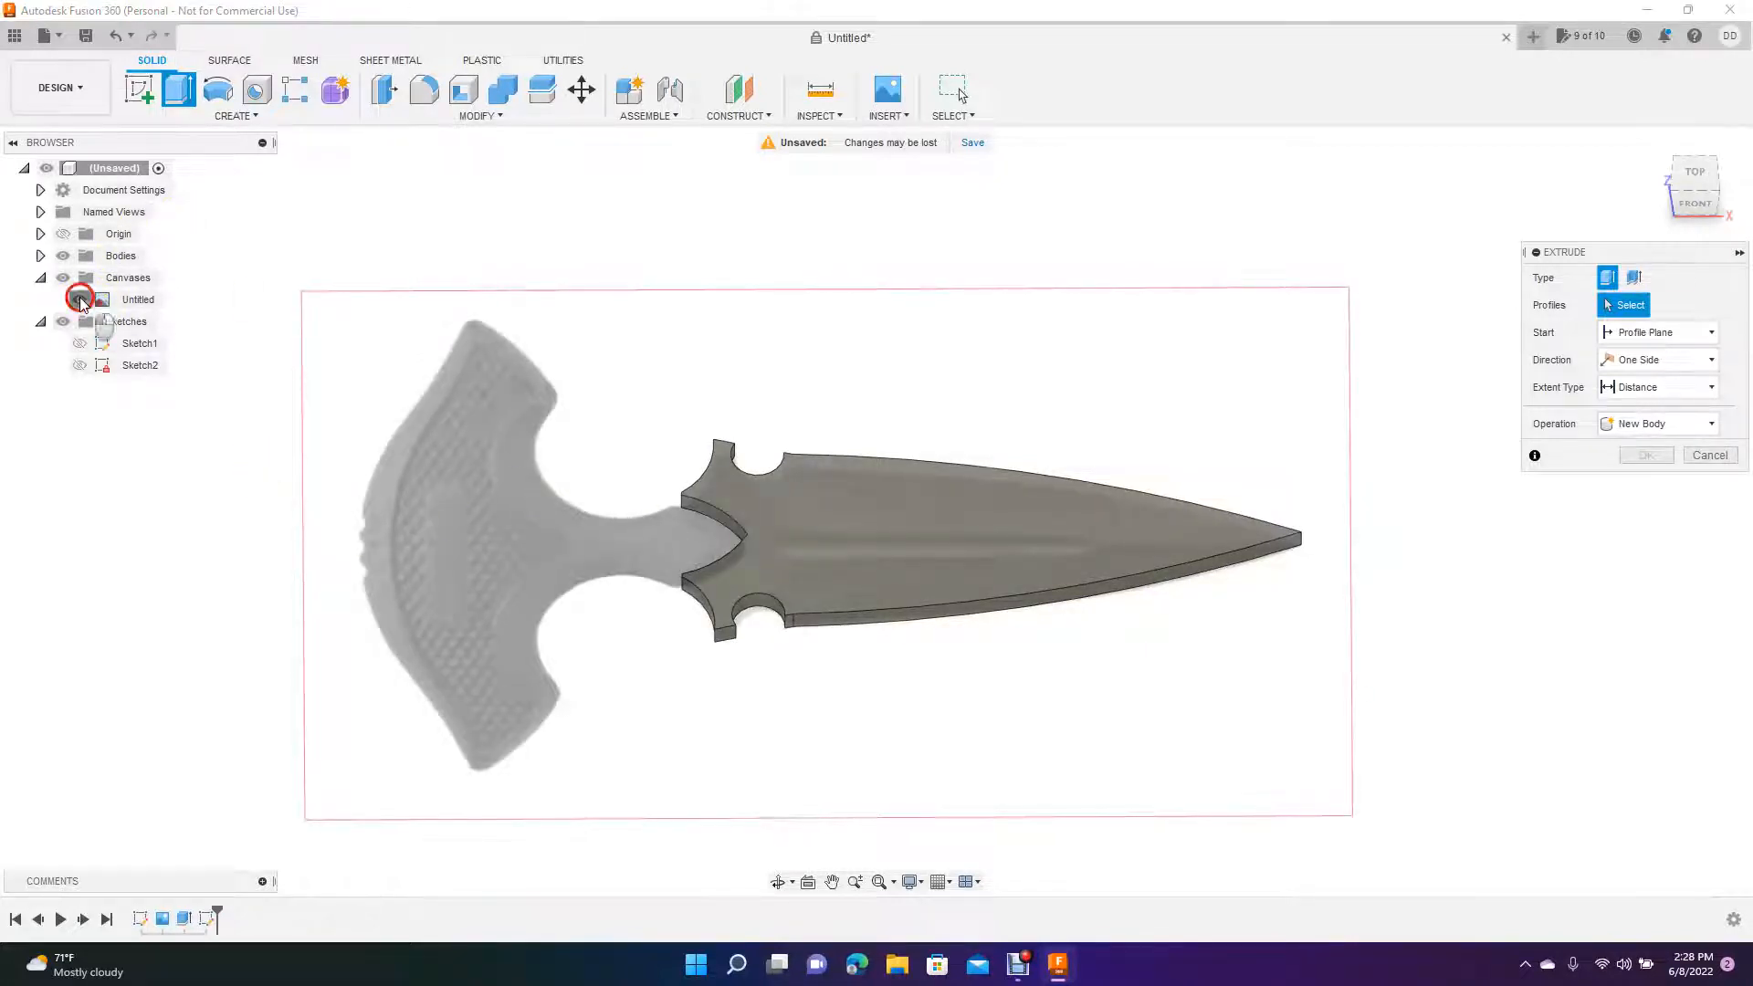
{"action": "left_click", "coordinate": [81, 299]}
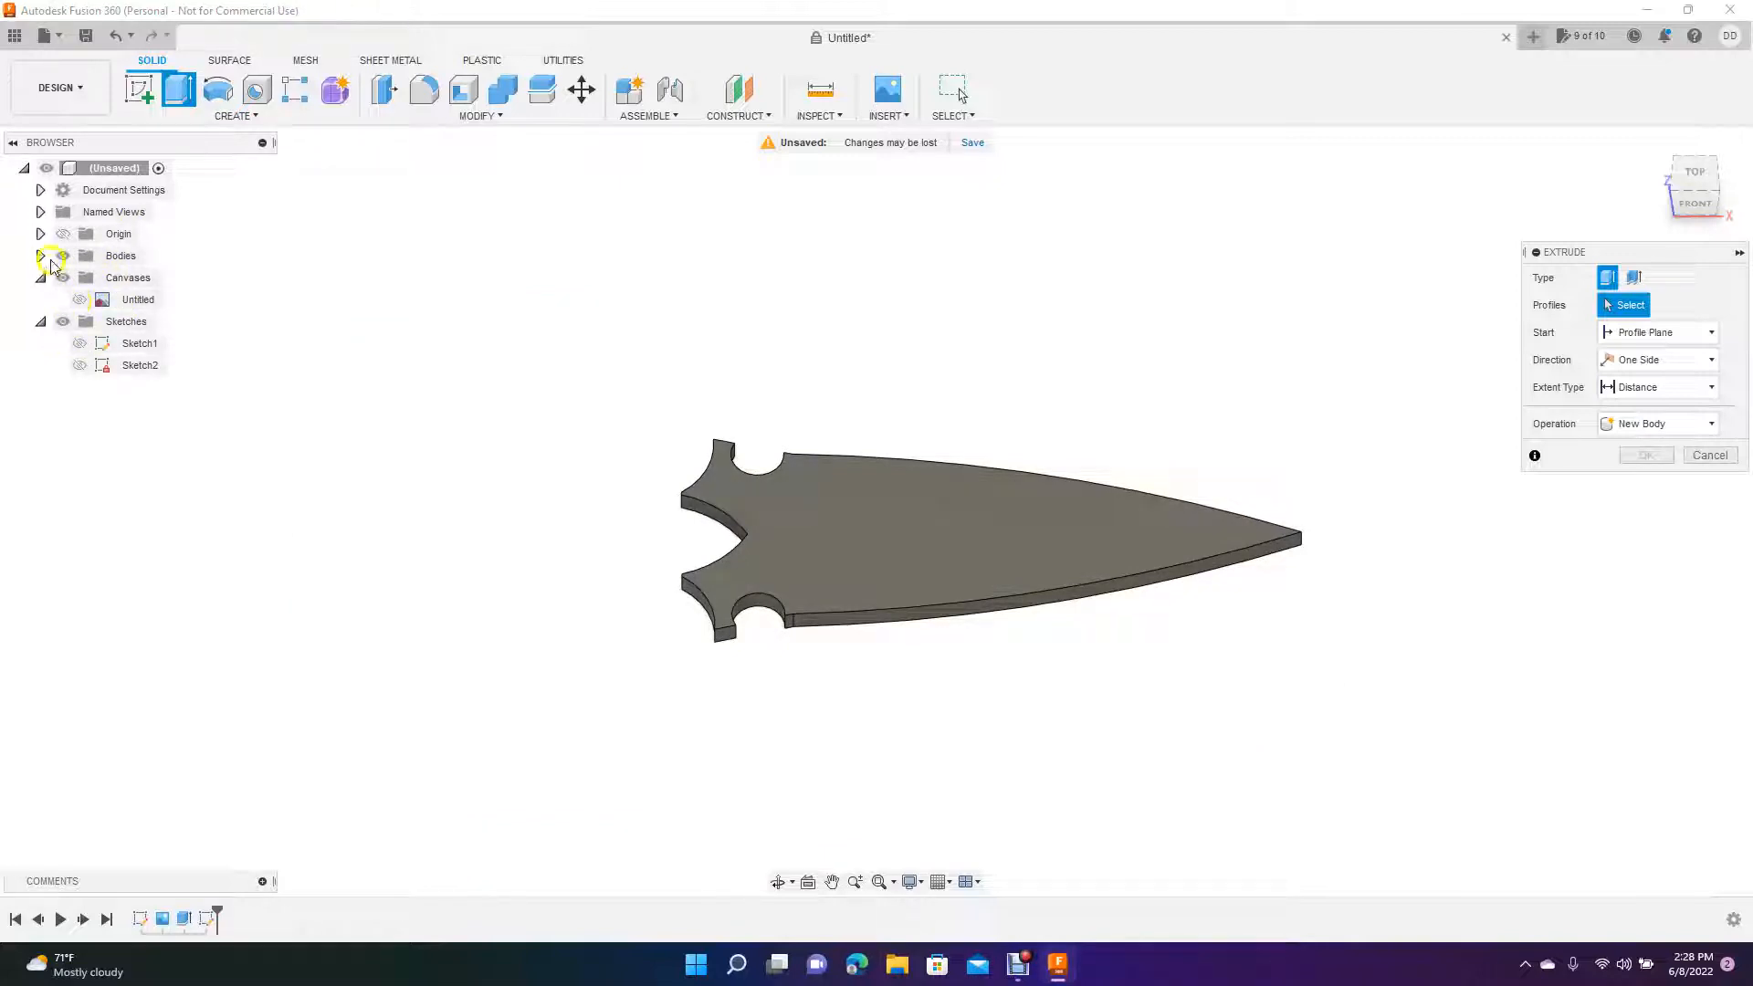
- Try toggling the visibility of the Origin folder, the Bodies folder, Body1 and the reference canvas to find the handle outline
{"action": "left_click", "coordinate": [40, 233]}
{"action": "left_click", "coordinate": [41, 234]}
{"action": "left_click", "coordinate": [62, 234]}
{"action": "left_click", "coordinate": [62, 235]}
{"action": "left_click", "coordinate": [62, 256]}
{"action": "left_click", "coordinate": [63, 256]}
{"action": "left_click", "coordinate": [40, 255]}
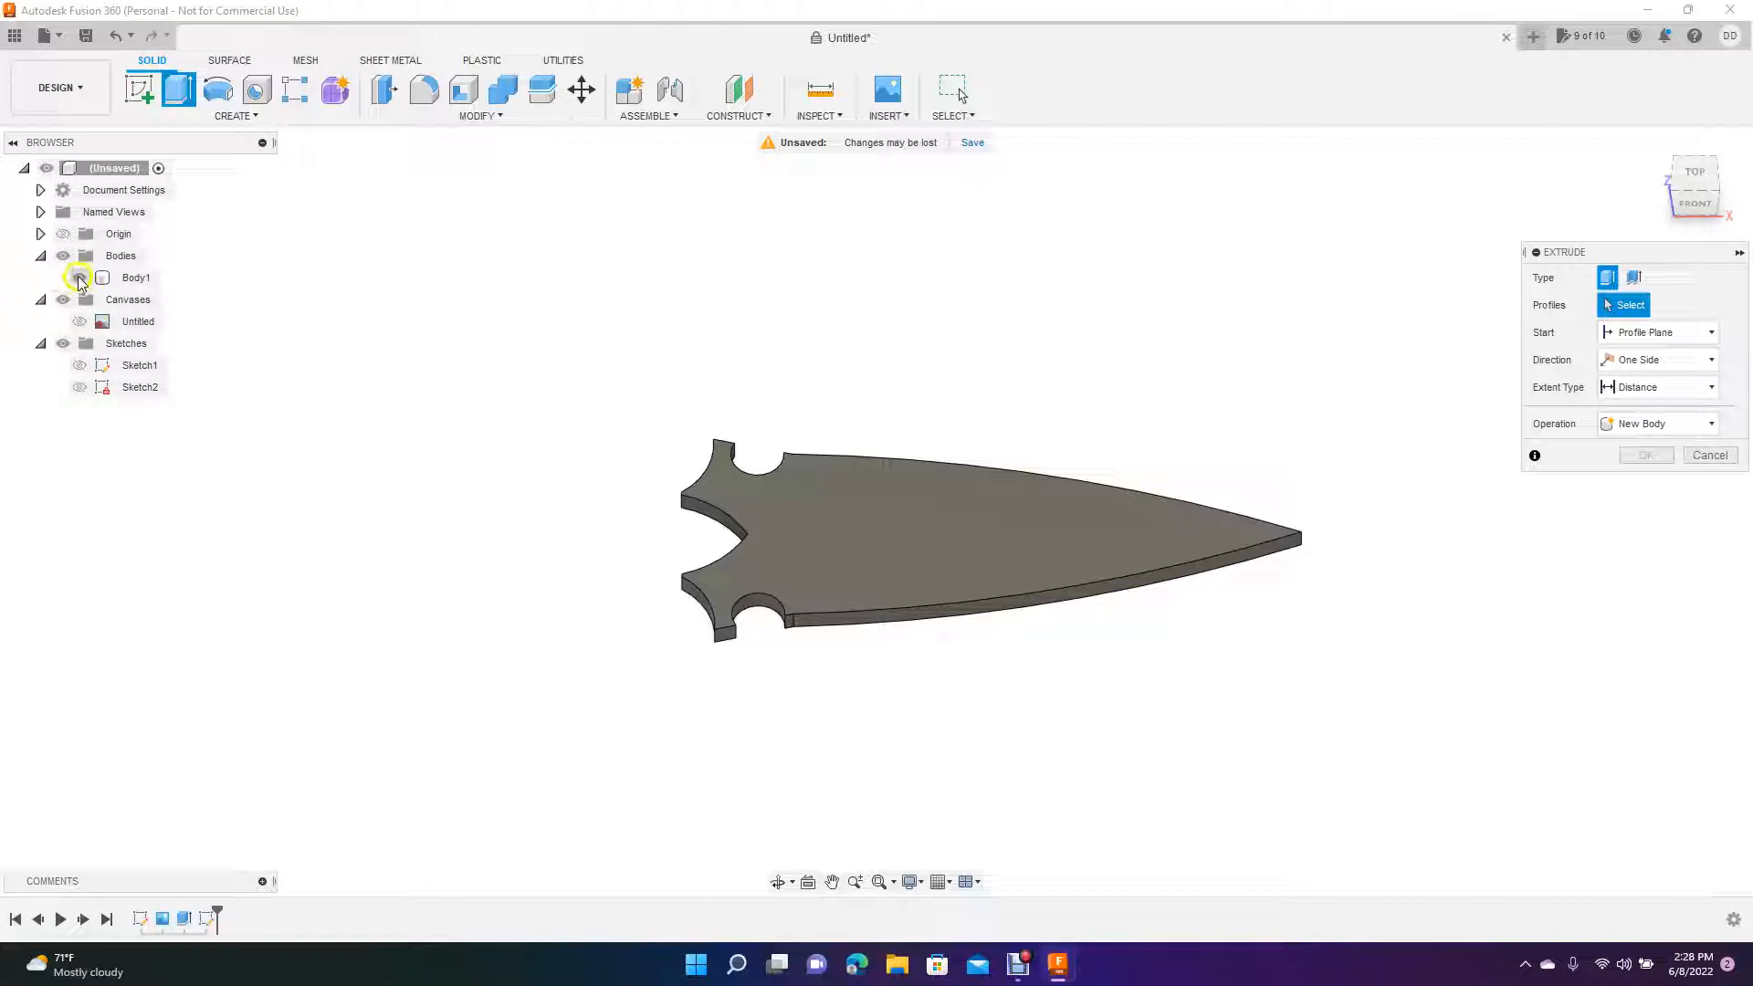
{"action": "left_click", "coordinate": [79, 277]}
{"action": "left_click", "coordinate": [78, 278]}
{"action": "left_click", "coordinate": [77, 322]}
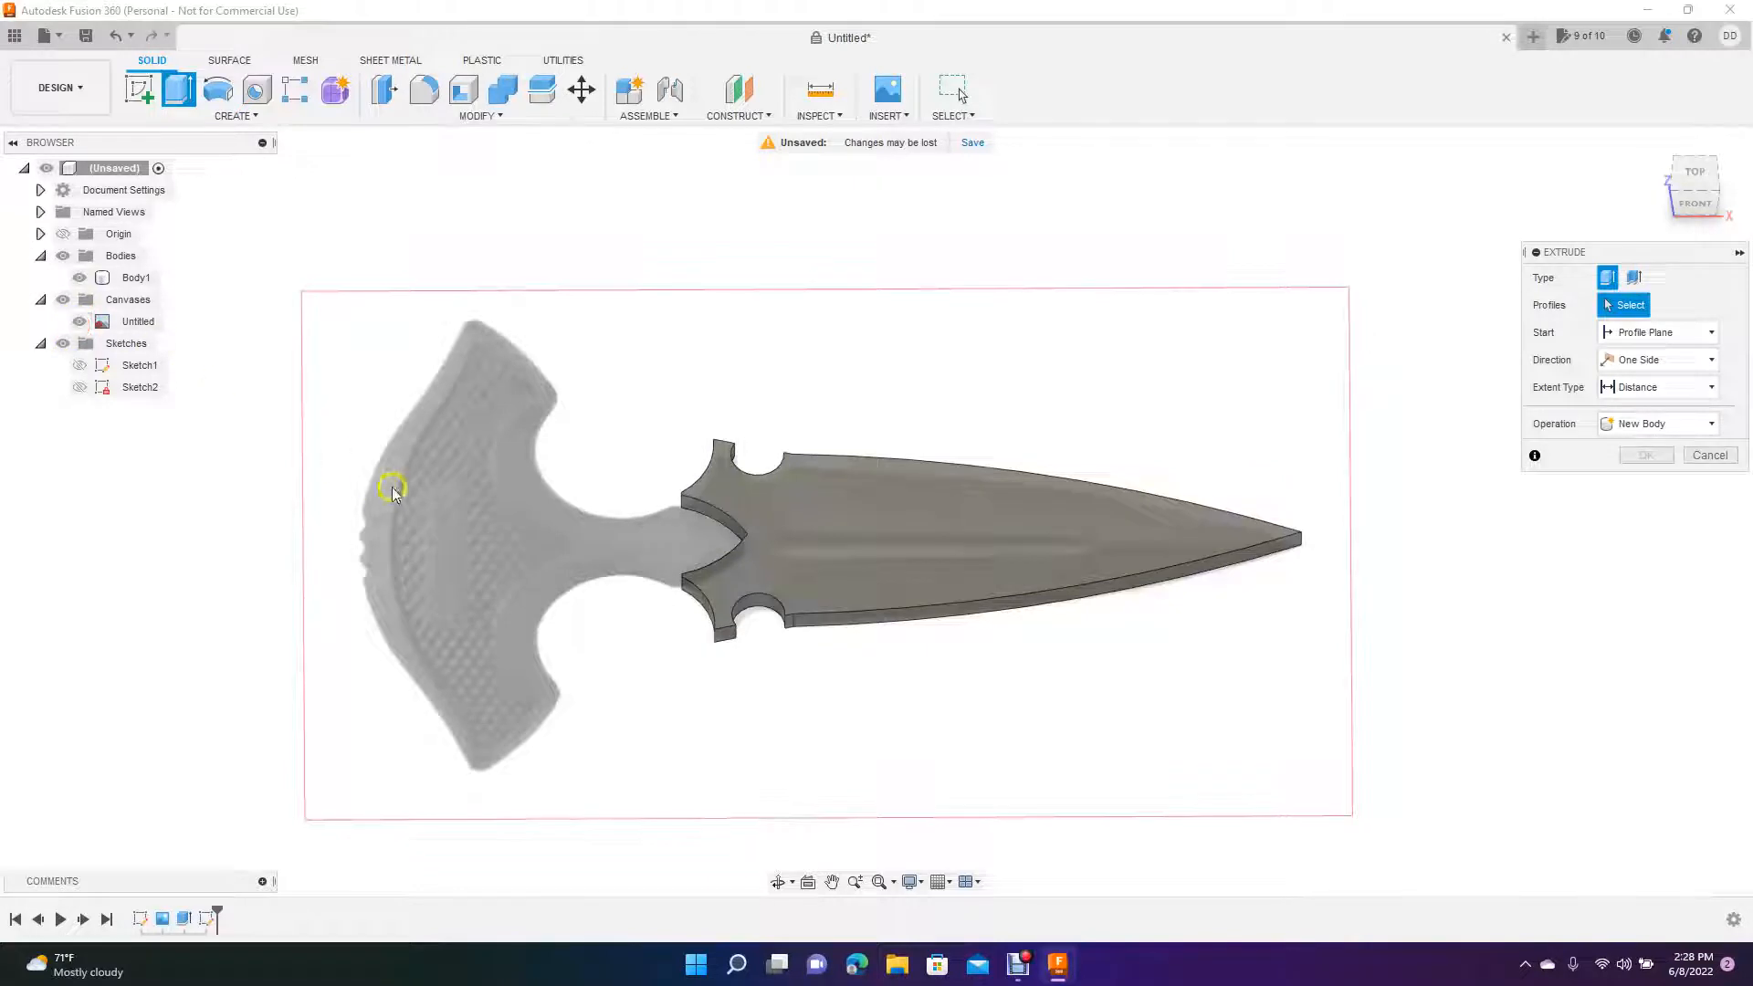
{"action": "left_click", "coordinate": [79, 321]}
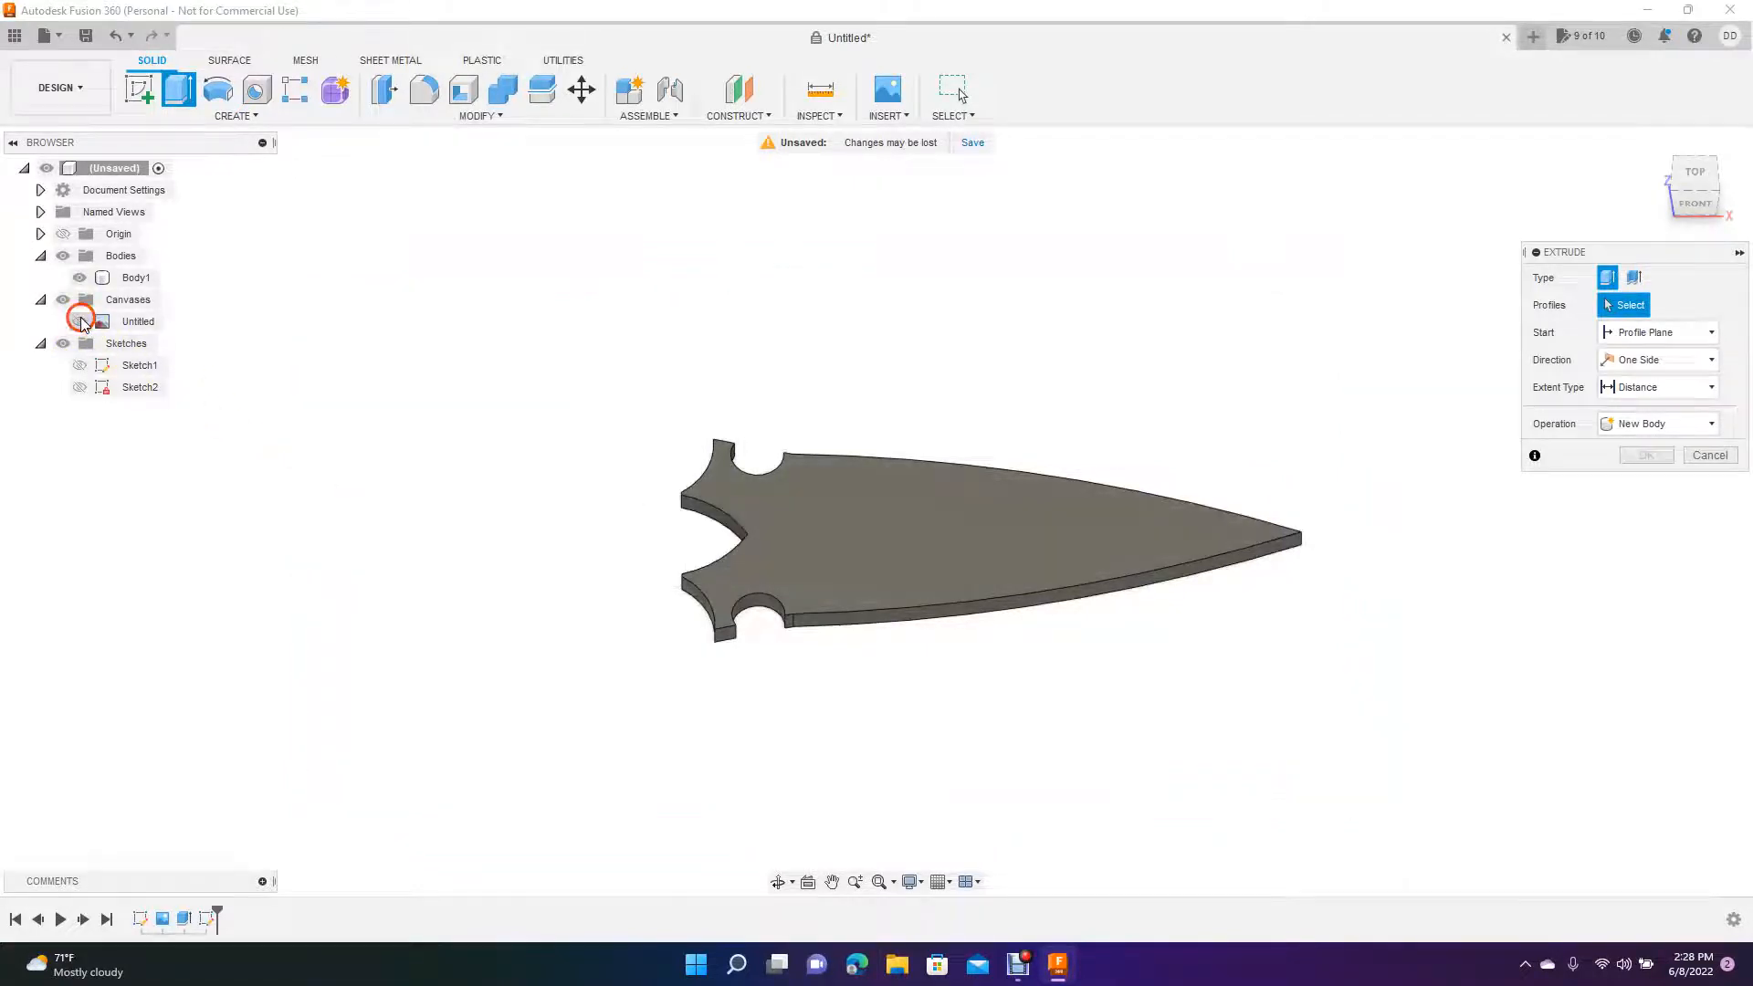
- Show Sketch1 and extrude its four handle profiles with the Two Sides direction, 15 mm on side 1, joined to the blade
{"action": "left_click", "coordinate": [79, 365]}
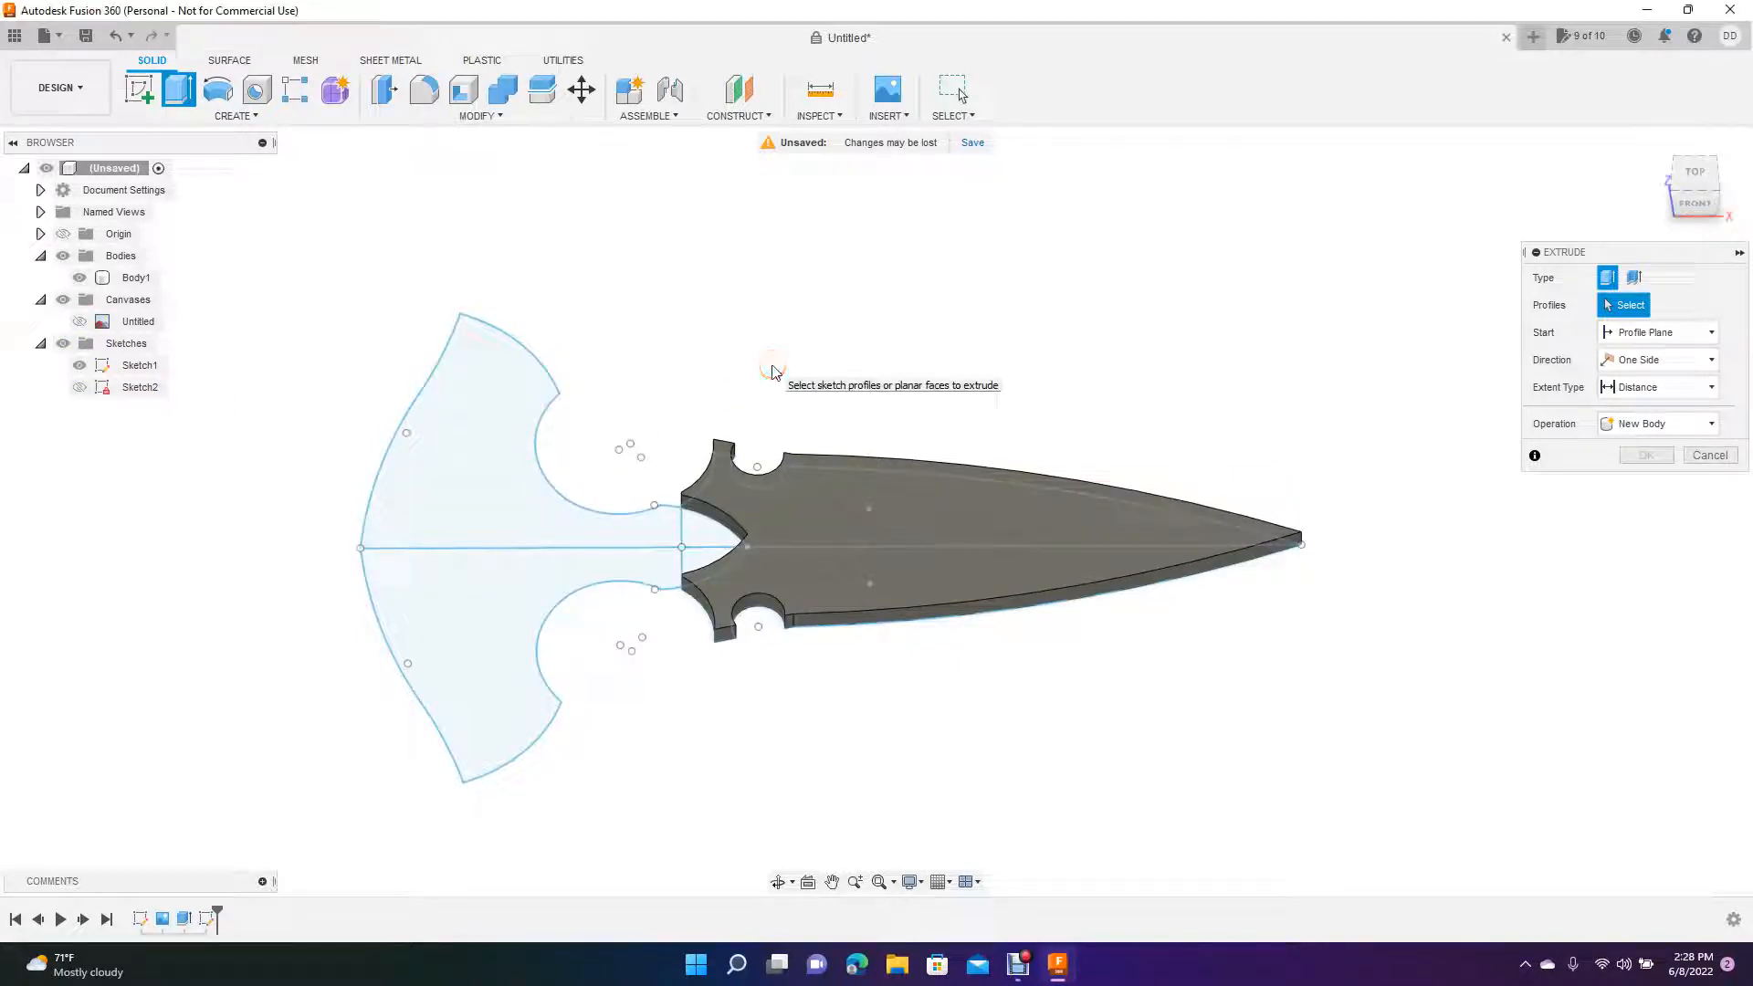
{"action": "left_click", "coordinate": [487, 475]}
{"action": "left_click", "coordinate": [473, 583]}
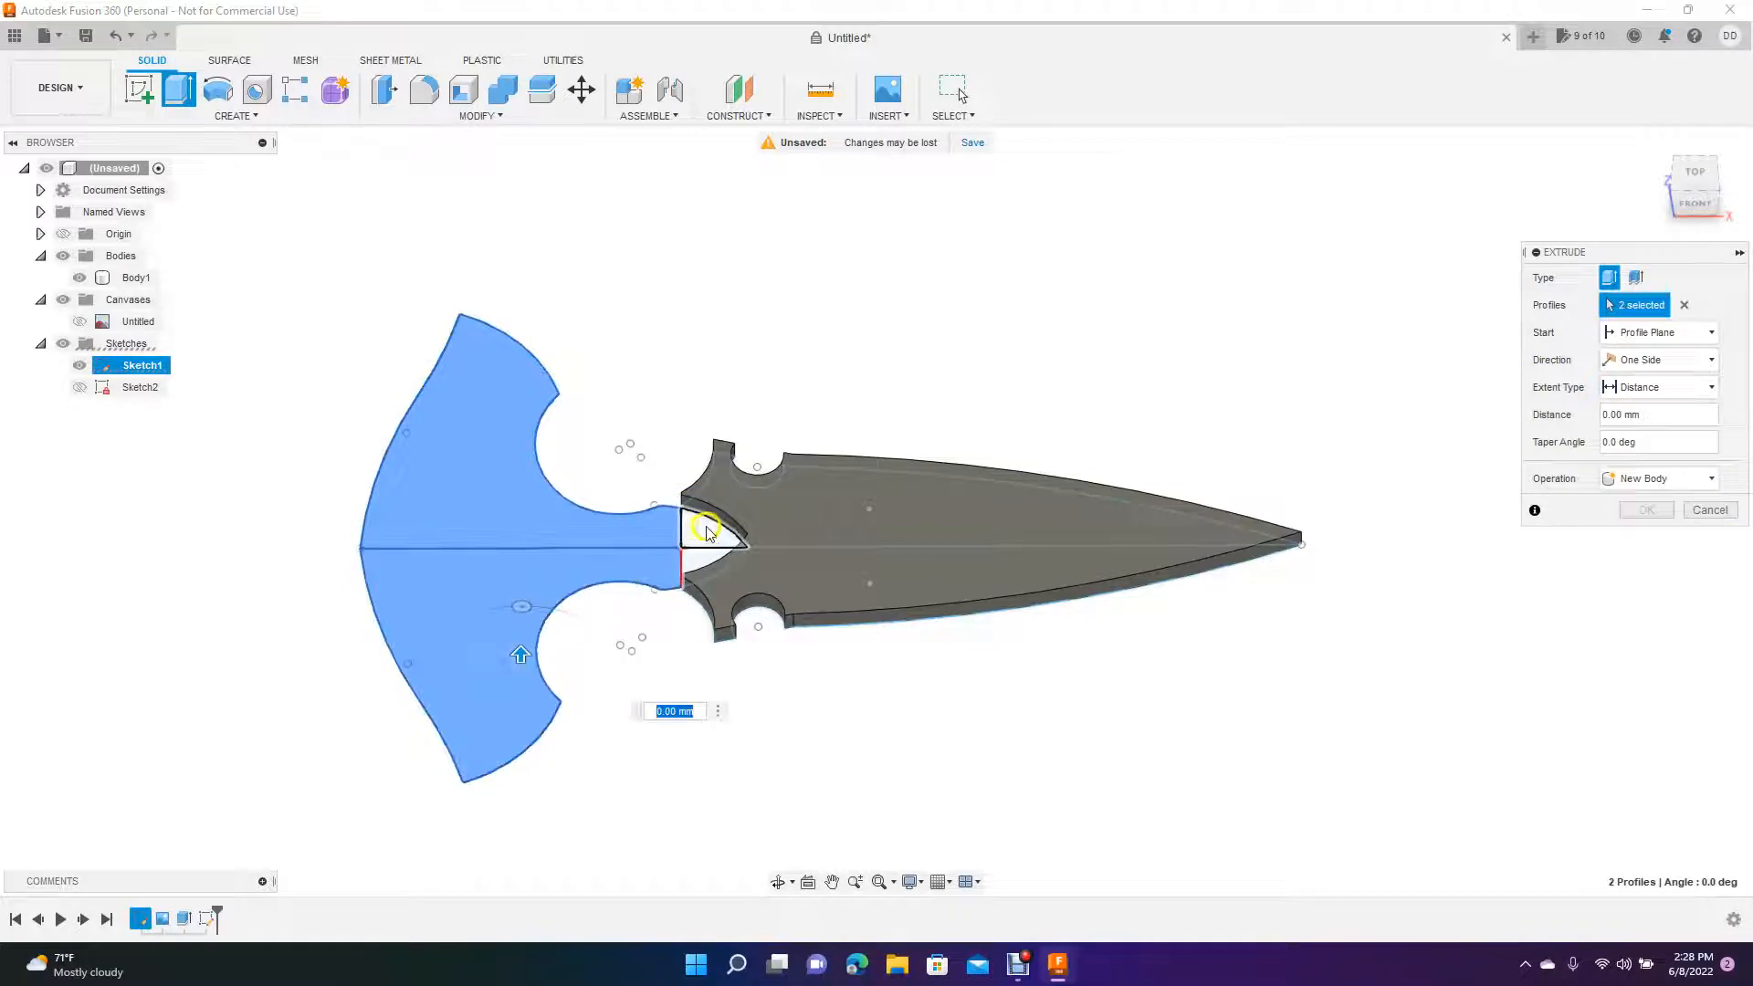
{"action": "left_click", "coordinate": [702, 560]}
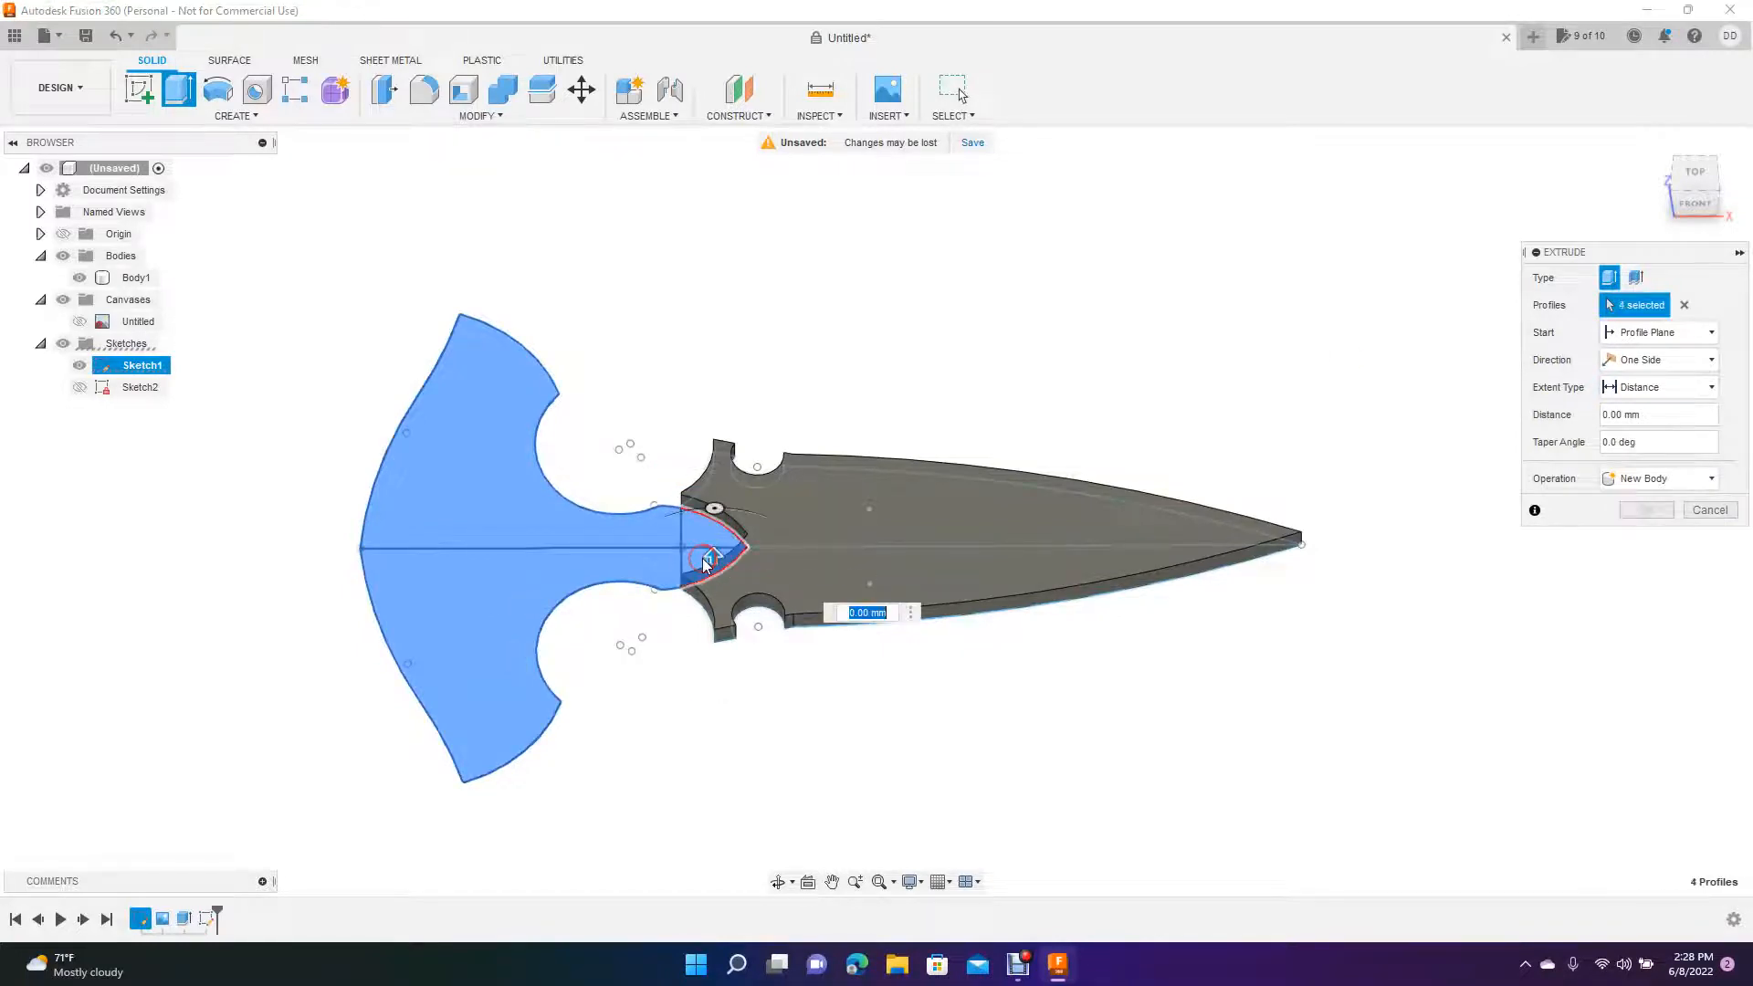
{"action": "left_click", "coordinate": [1689, 170]}
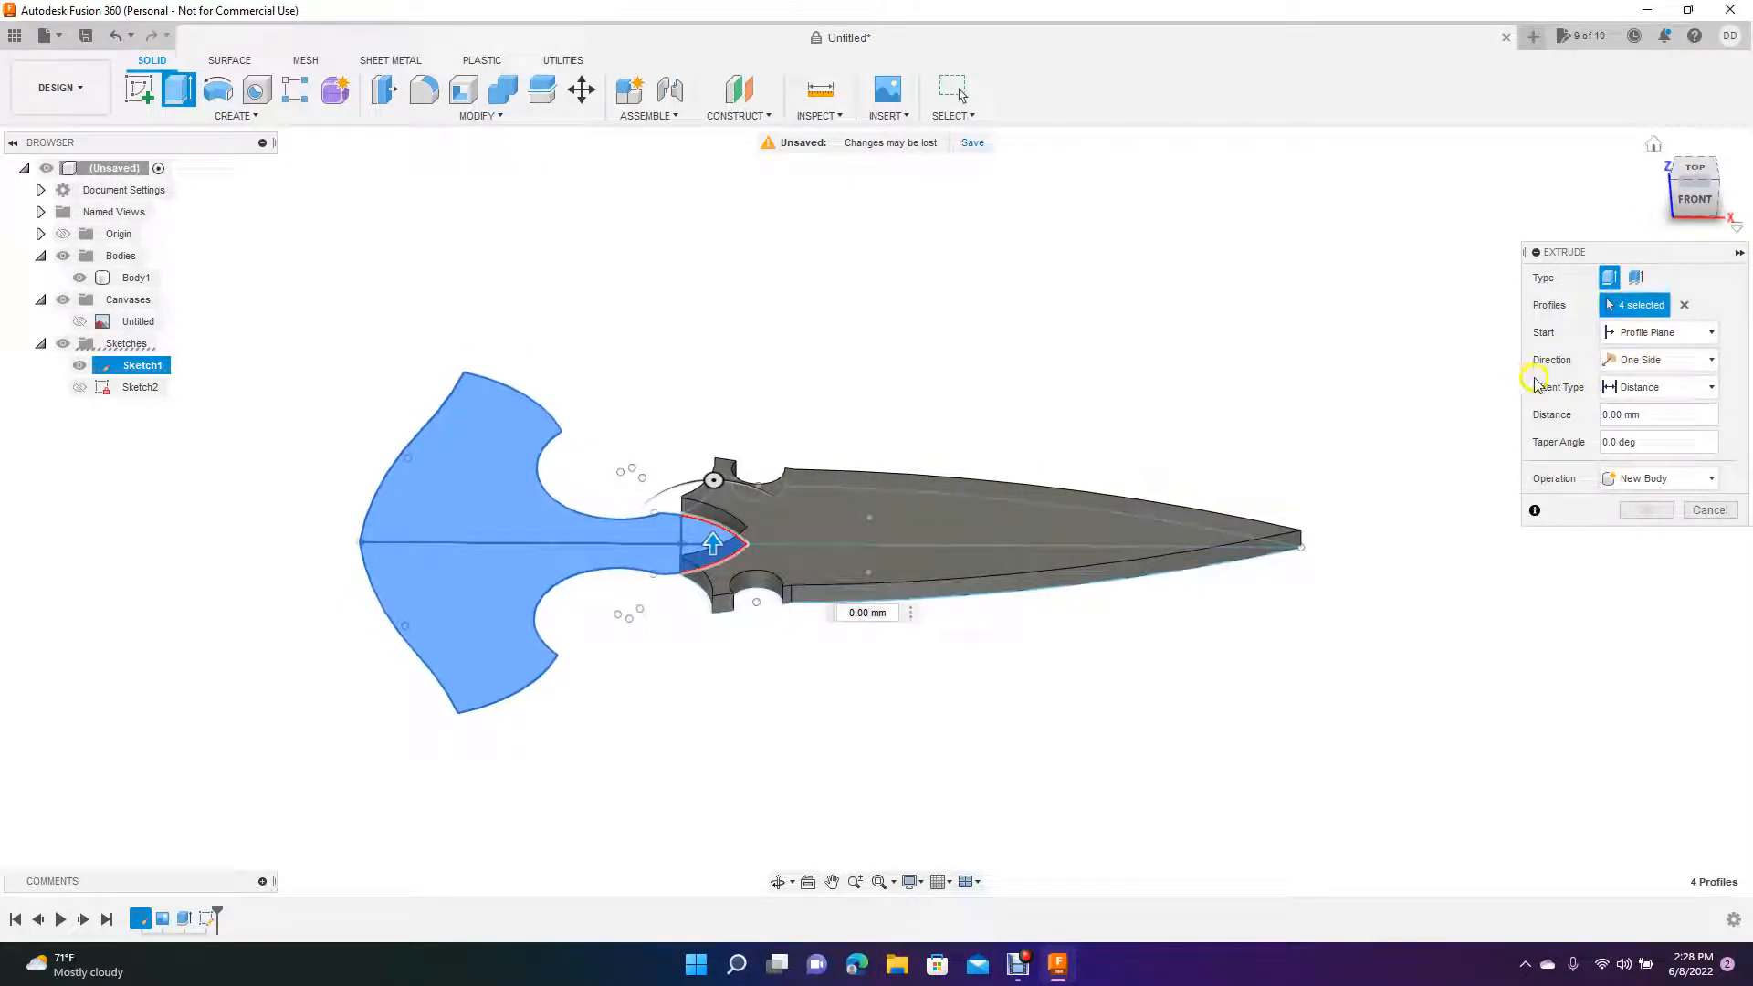
{"action": "left_click", "coordinate": [1646, 362]}
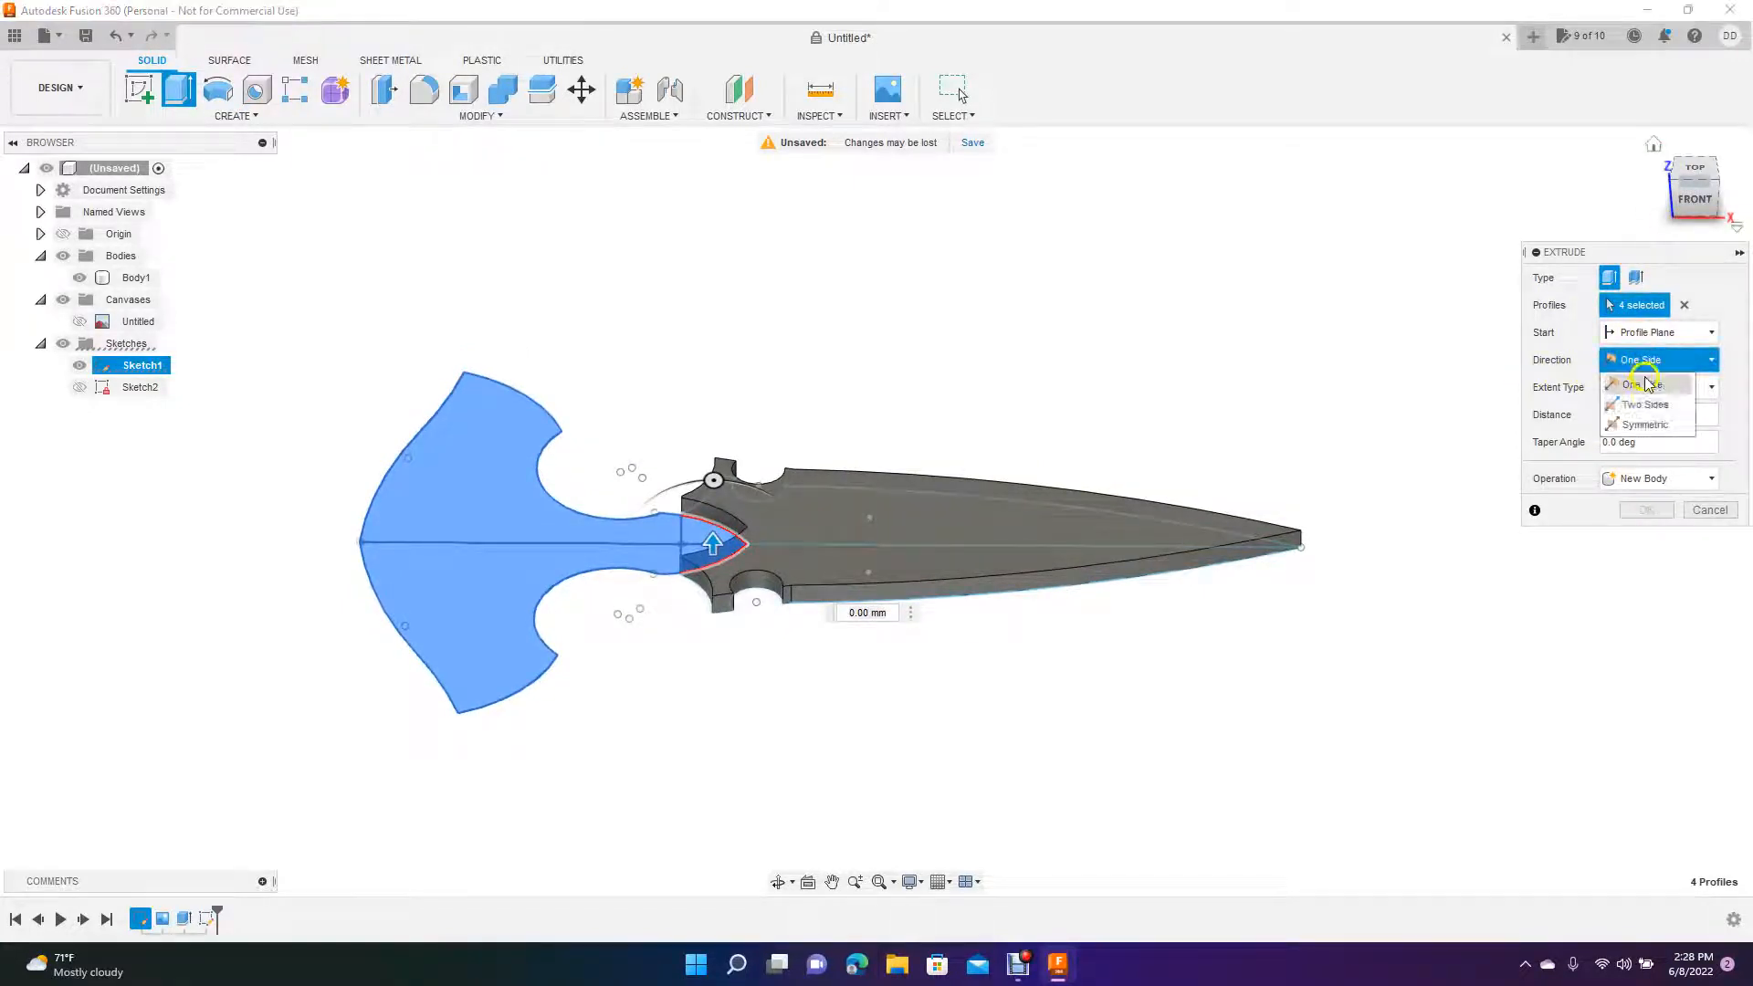
{"action": "left_click", "coordinate": [1649, 406]}
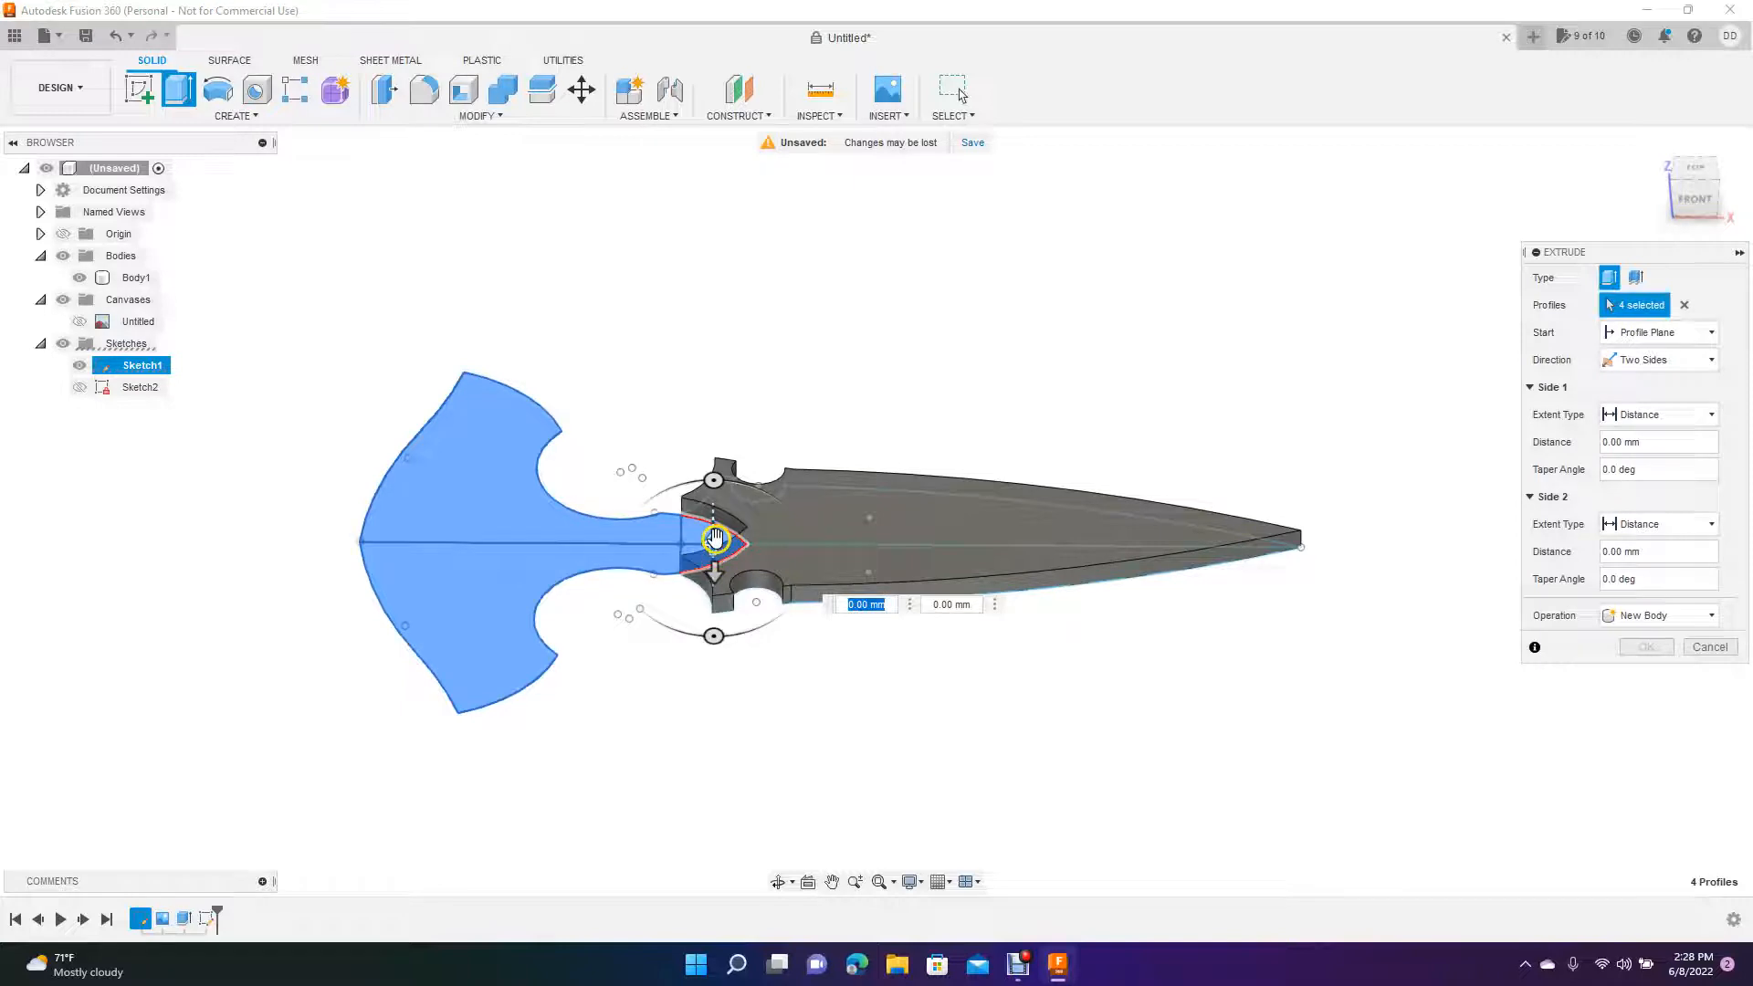
{"action": "left_click_drag", "start_coordinate": [712, 544], "coordinate": [716, 503]}
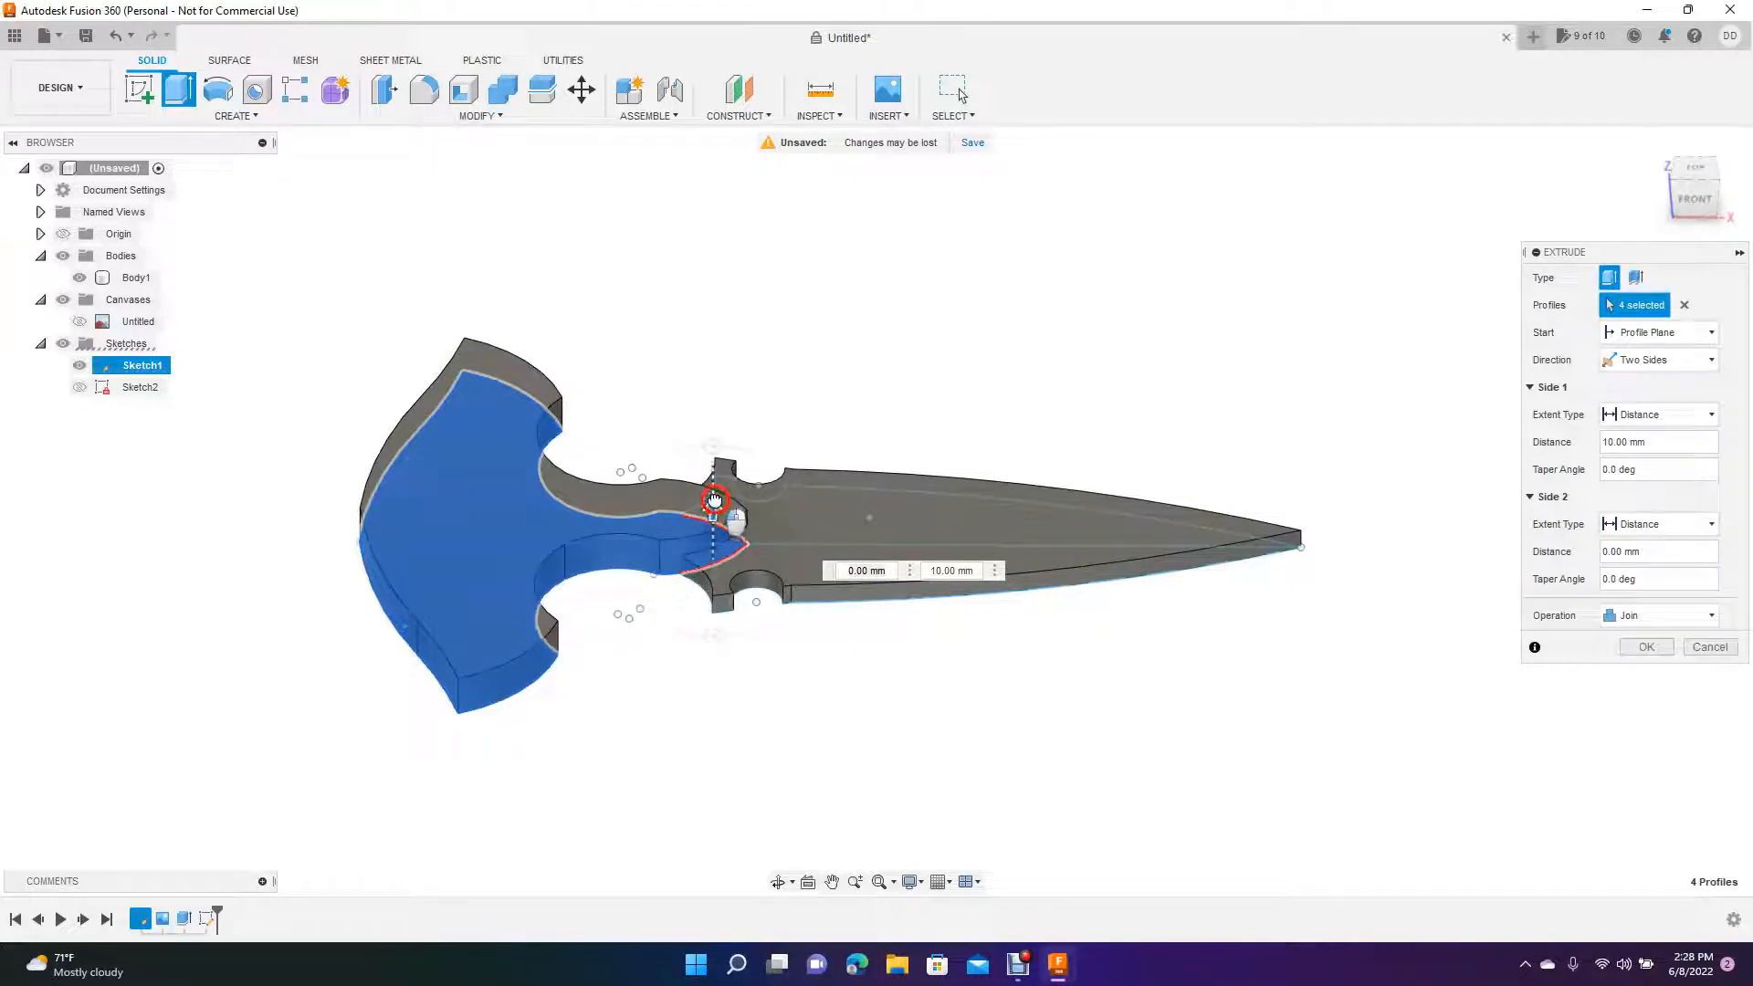
{"action": "left_click_drag", "start_coordinate": [714, 505], "coordinate": [713, 495]}
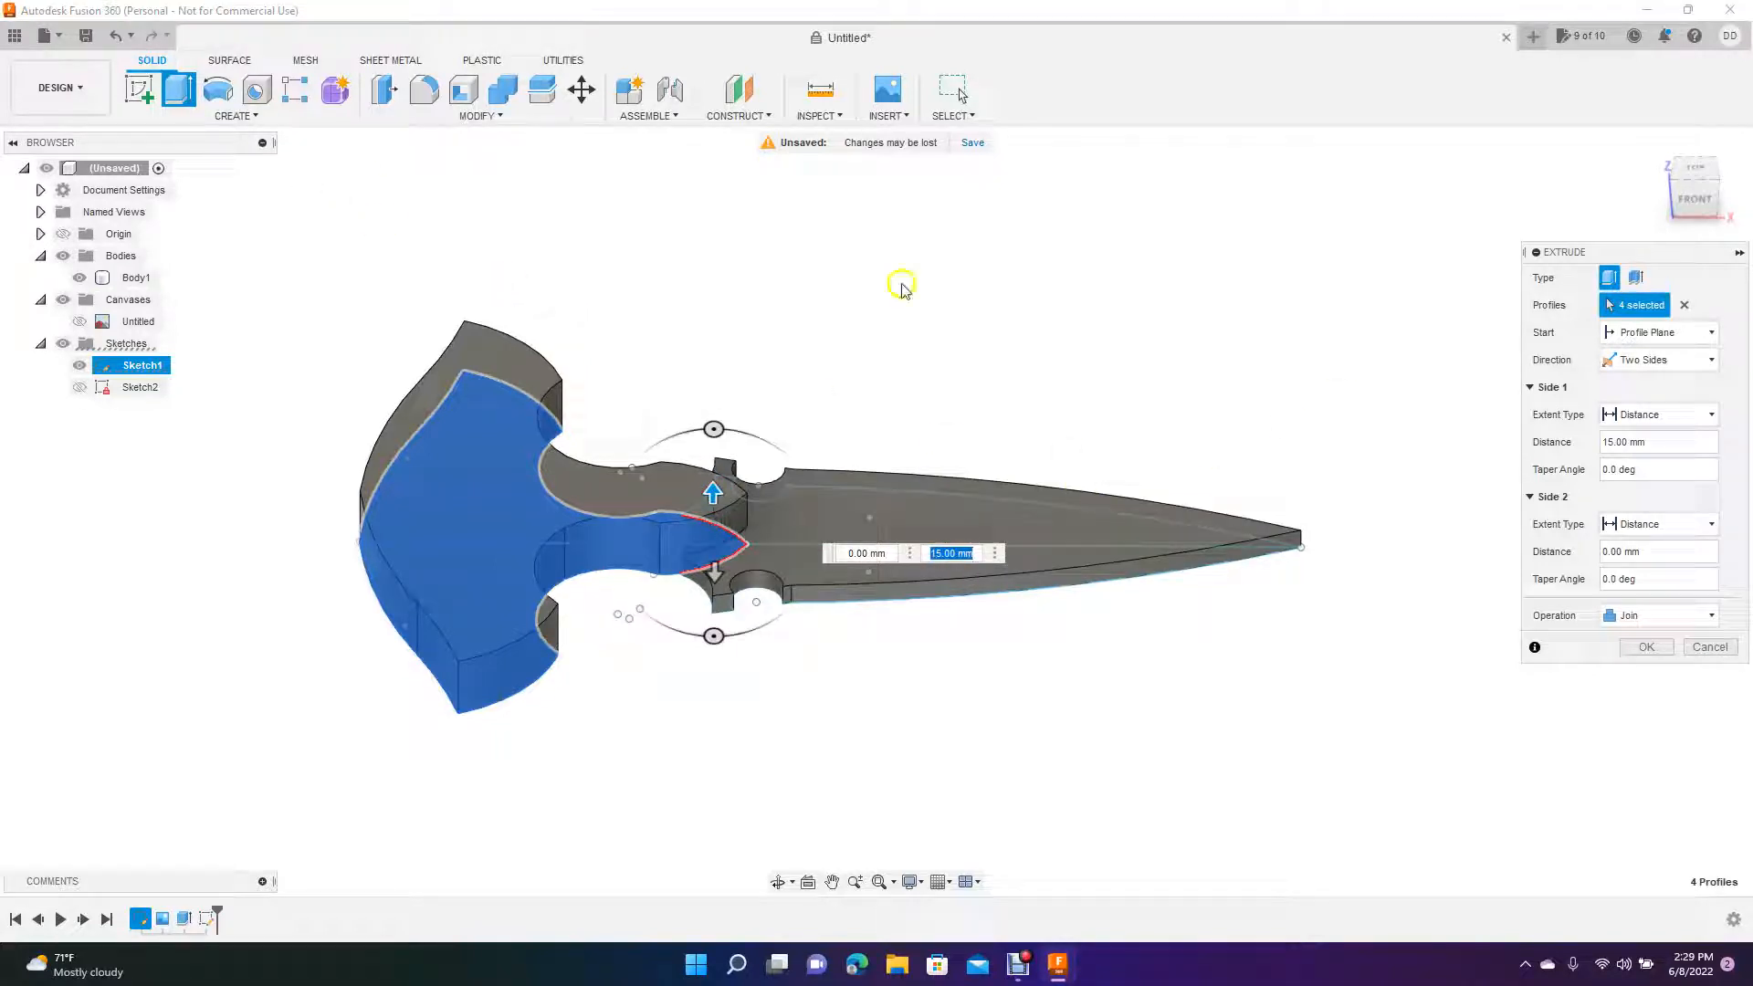
{"action": "left_click", "coordinate": [1647, 646]}
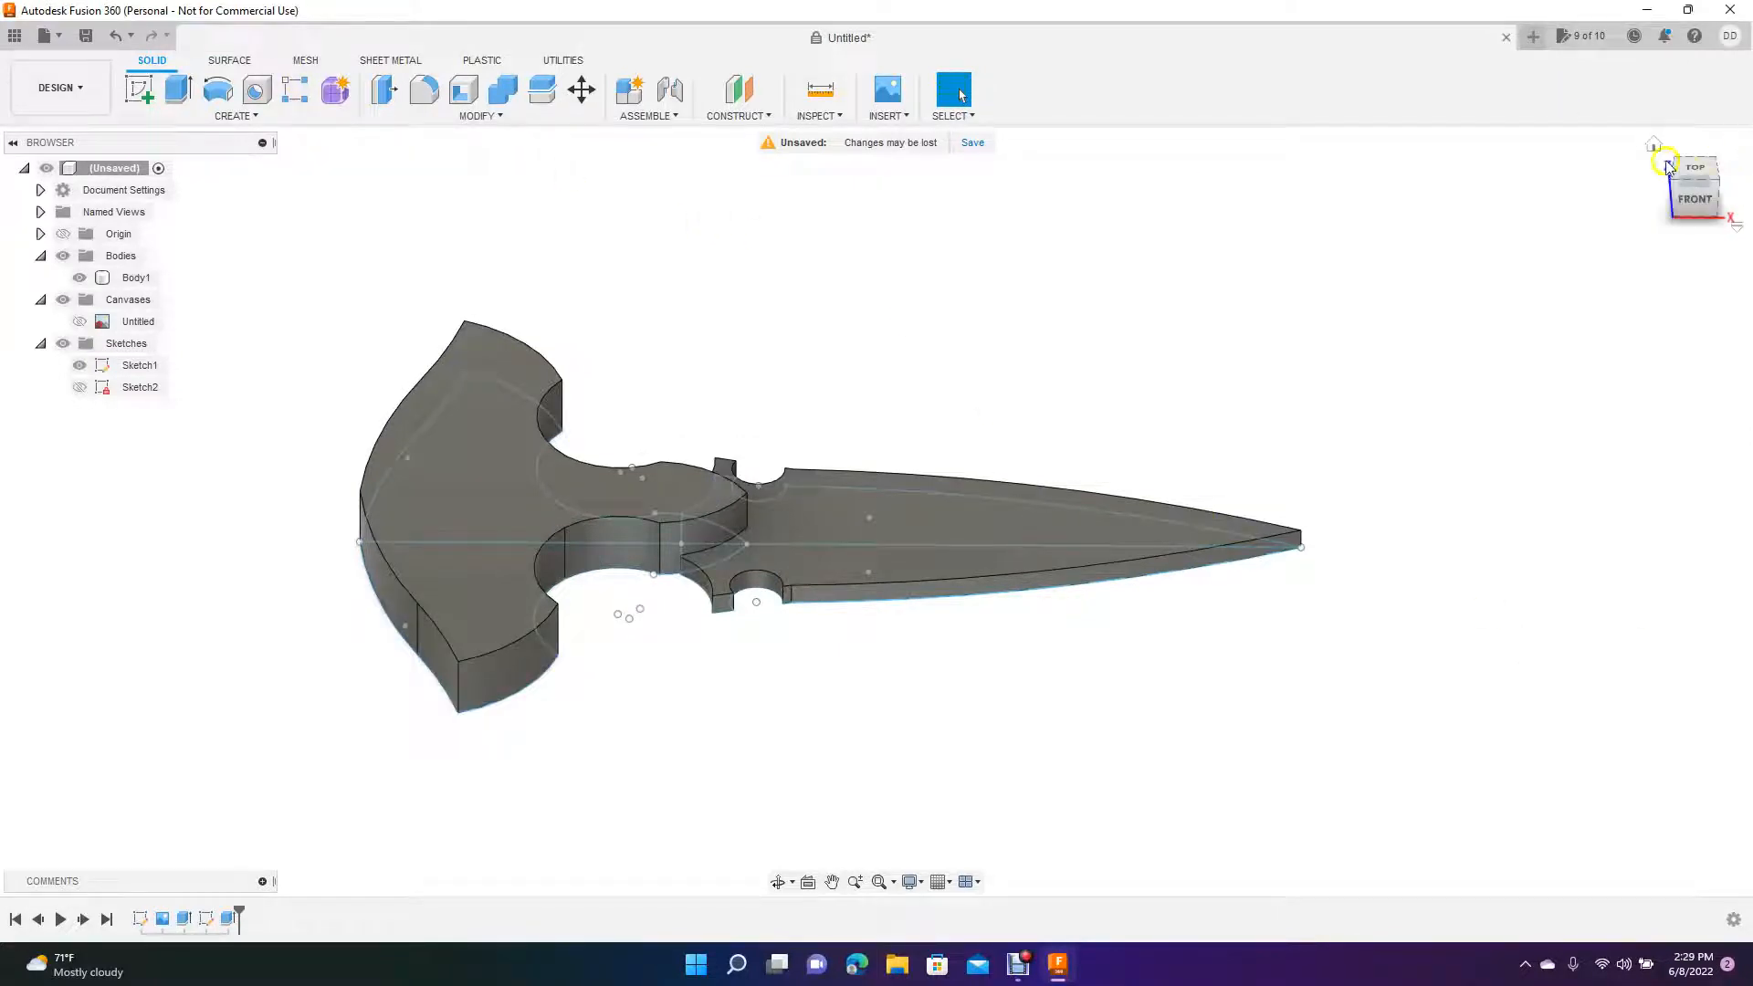
- Undo the handle extrusion and show Sketch1 again while editing the sketch
{"action": "mouse_move", "coordinate": [1687, 163]}
{"action": "left_mouse_down"}
{"action": "mouse_move", "coordinate": [1639, 317]}
{"action": "mouse_move", "coordinate": [1604, 348]}
{"action": "mouse_move", "coordinate": [1680, 307]}
{"action": "mouse_move", "coordinate": [1706, 411]}
{"action": "mouse_move", "coordinate": [1729, 258]}
{"action": "mouse_move", "coordinate": [1545, 414]}
{"action": "mouse_move", "coordinate": [1523, 404]}
{"action": "mouse_move", "coordinate": [1588, 375]}
{"action": "mouse_move", "coordinate": [1722, 407]}
{"action": "mouse_move", "coordinate": [1625, 274]}
{"action": "mouse_move", "coordinate": [1507, 164]}
{"action": "left_mouse_up"}
{"action": "key", "text": "ctrl+z"}
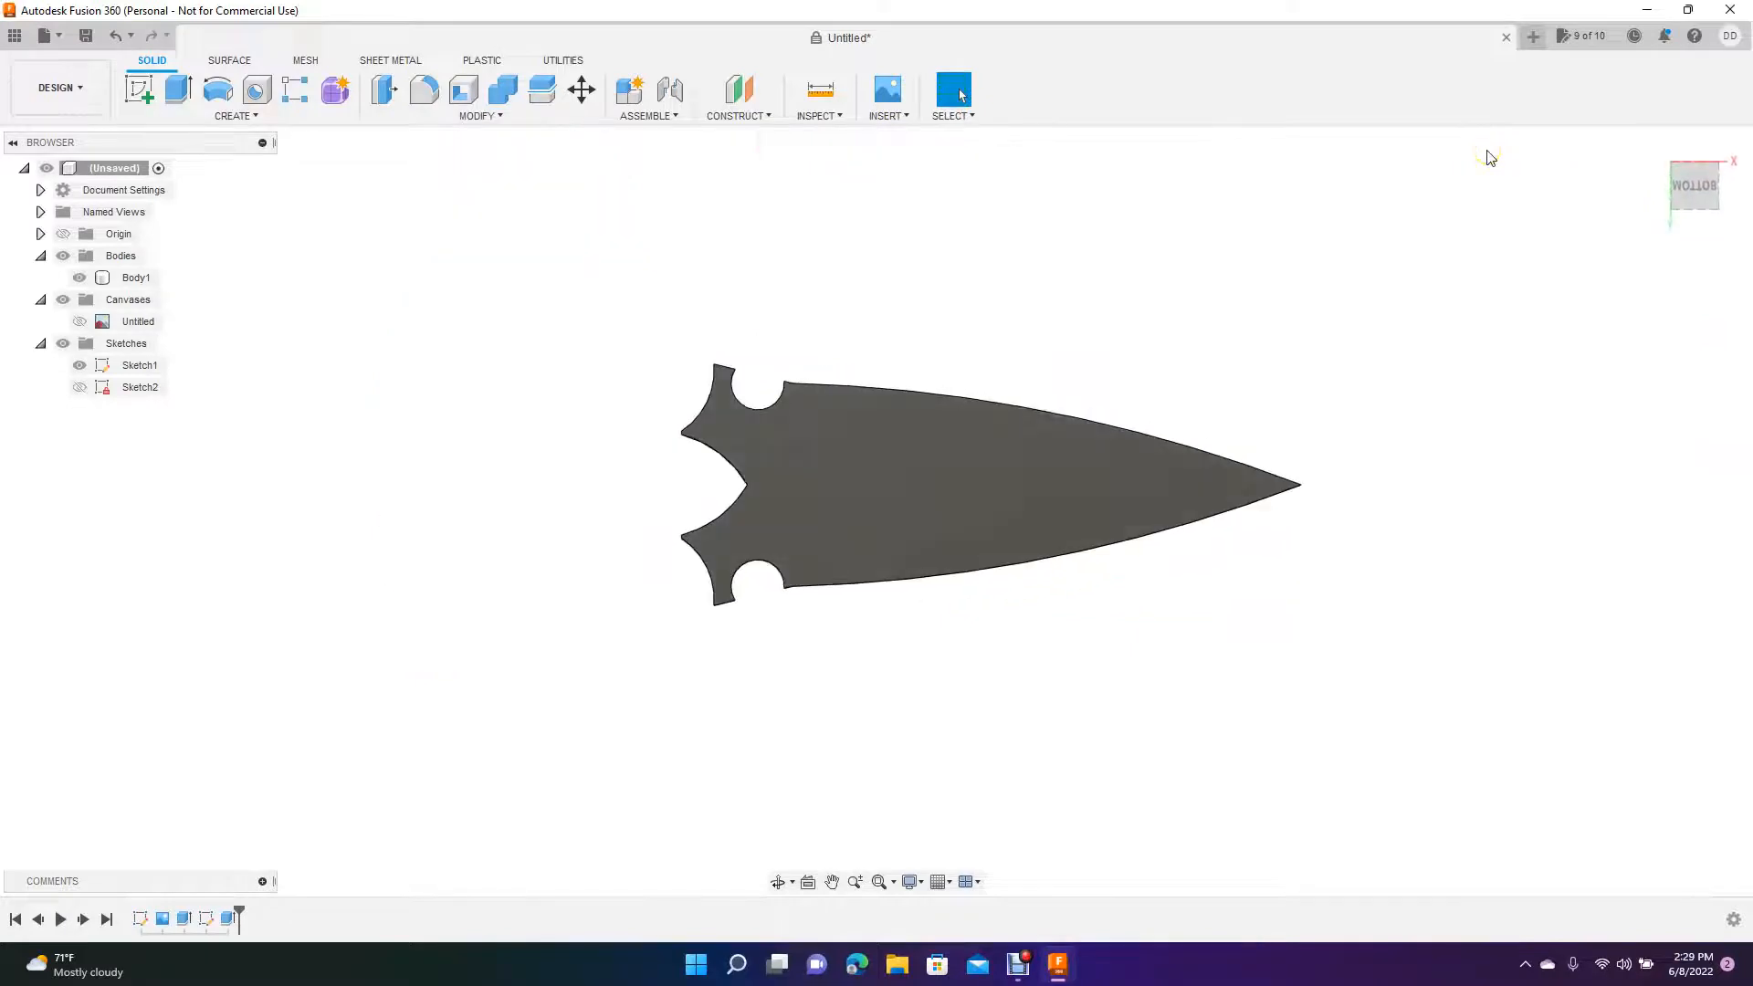
{"action": "left_click", "coordinate": [125, 365]}
{"action": "left_click", "coordinate": [364, 628]}
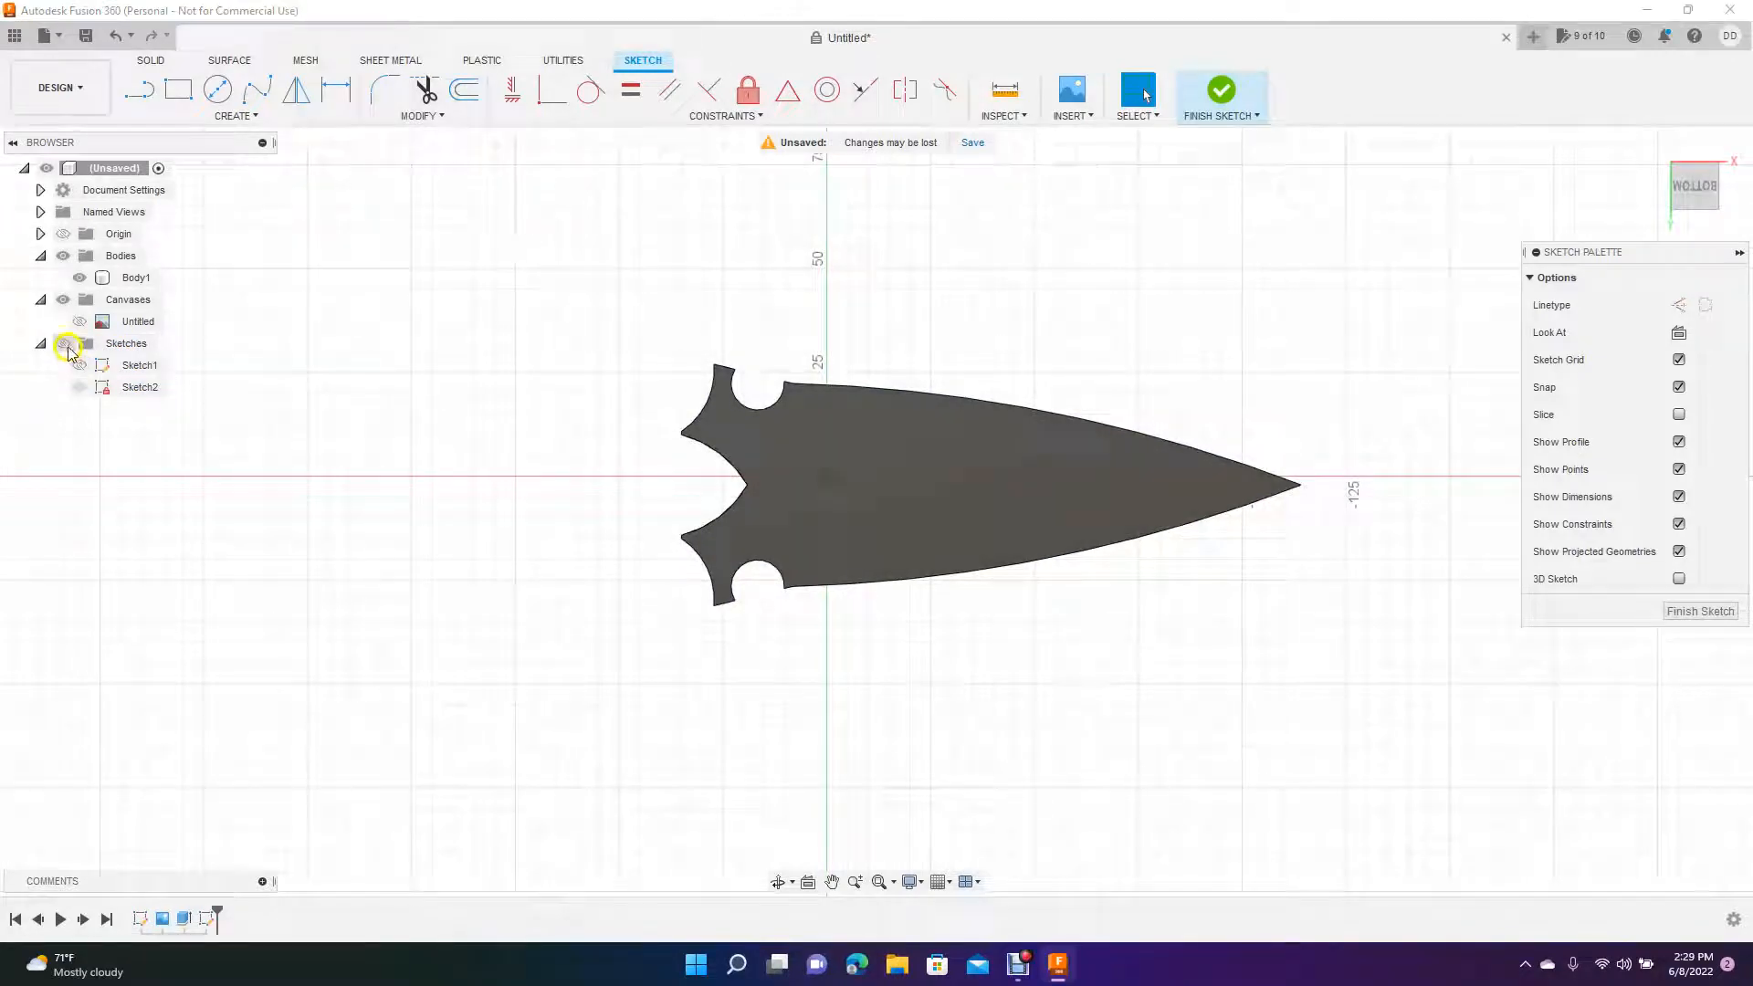
{"action": "left_click", "coordinate": [80, 365]}
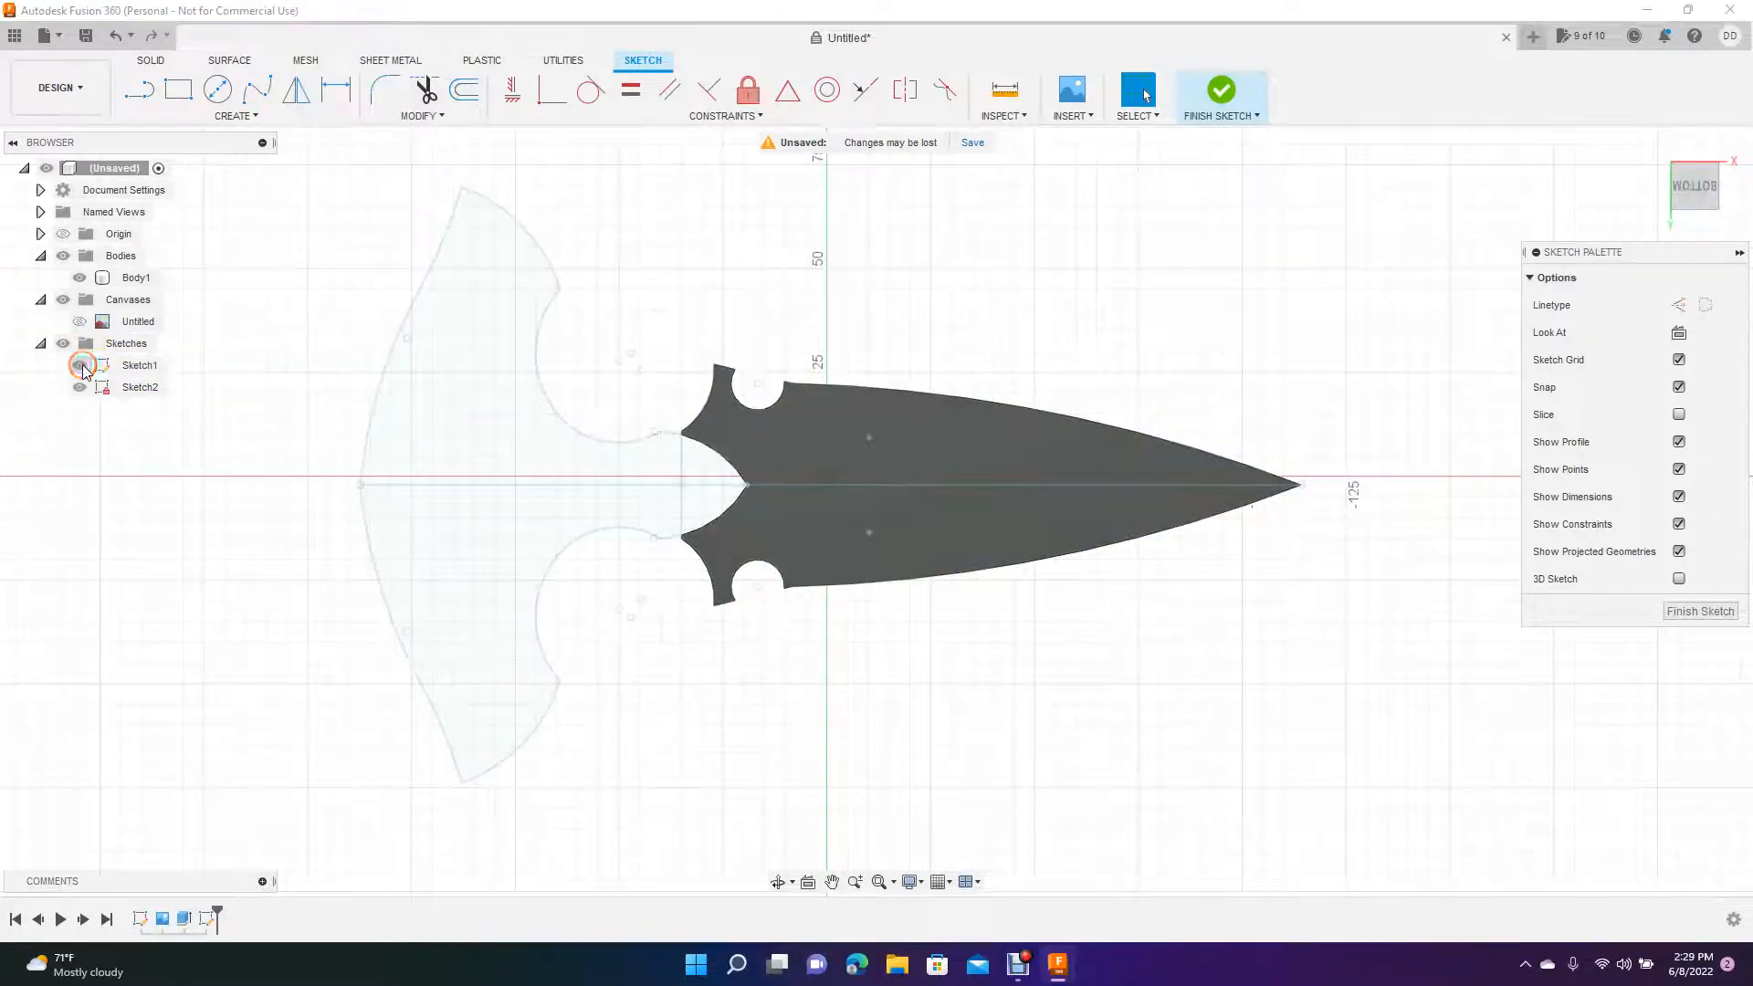
- Try to extrude the four handle profiles from the underside with the Two Sides direction and -10 mm on side 1
{"action": "left_click", "coordinate": [473, 383]}
{"action": "left_click", "coordinate": [474, 532], "text": "shift"}
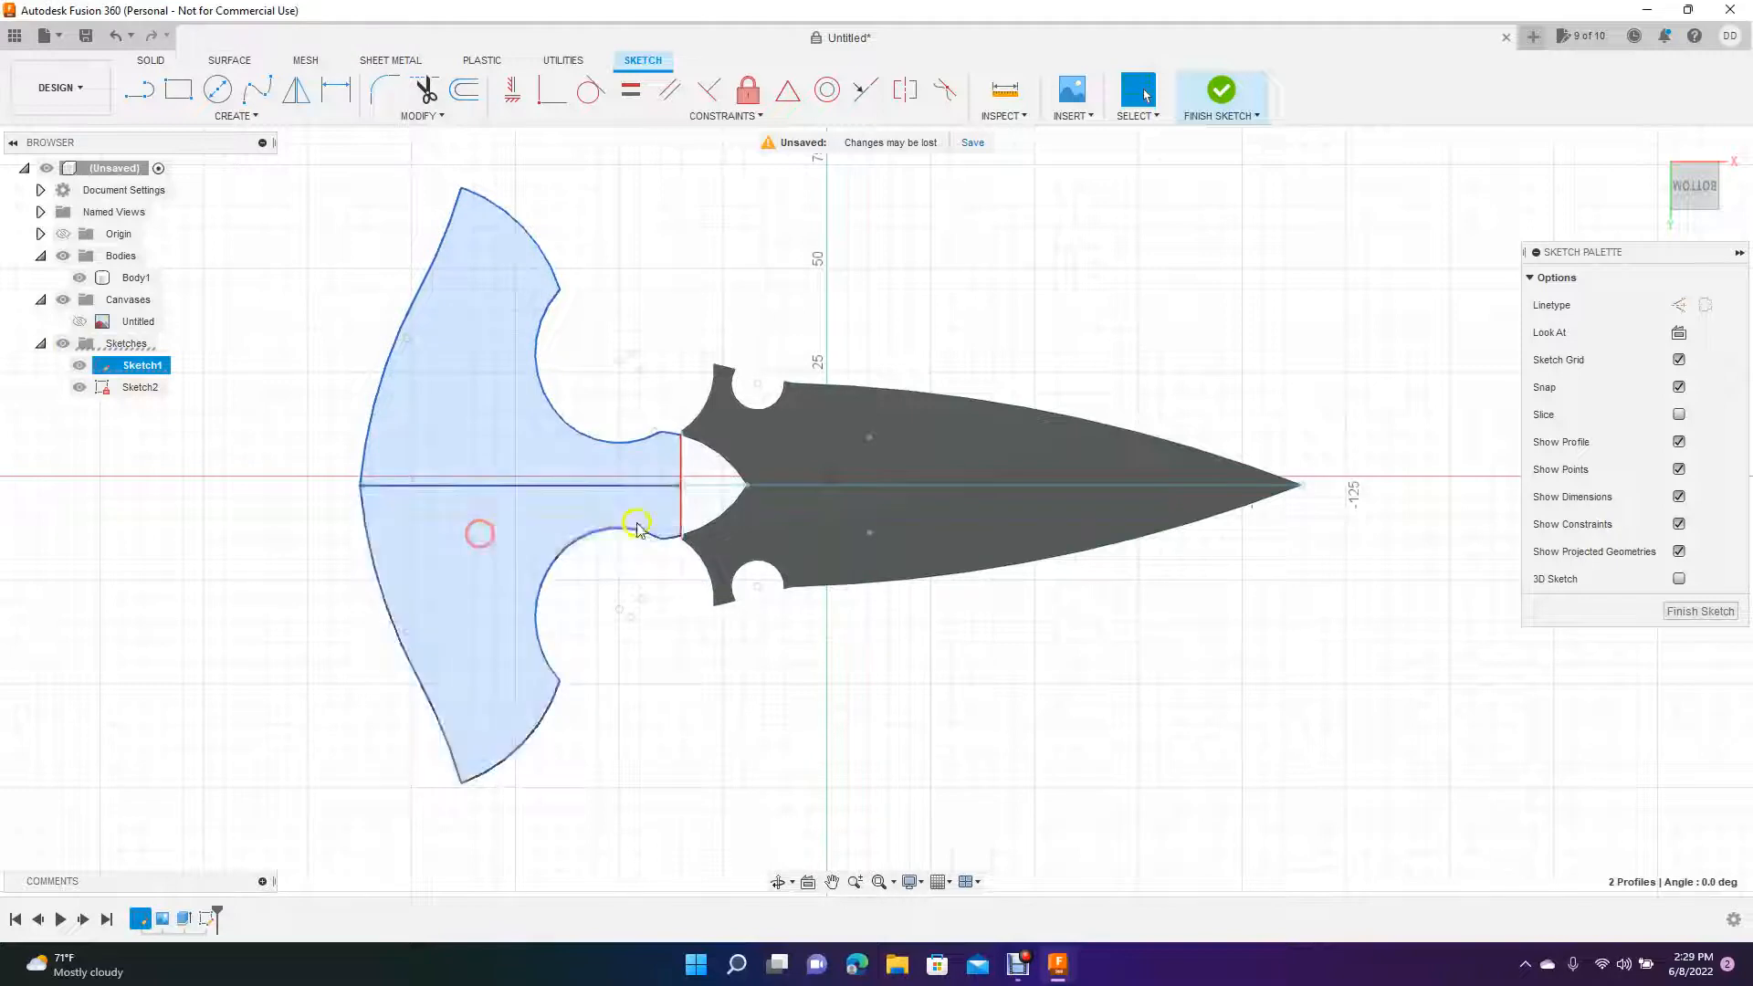
{"action": "left_click", "coordinate": [705, 466], "text": "shift"}
{"action": "left_click", "coordinate": [711, 511], "text": "shift"}
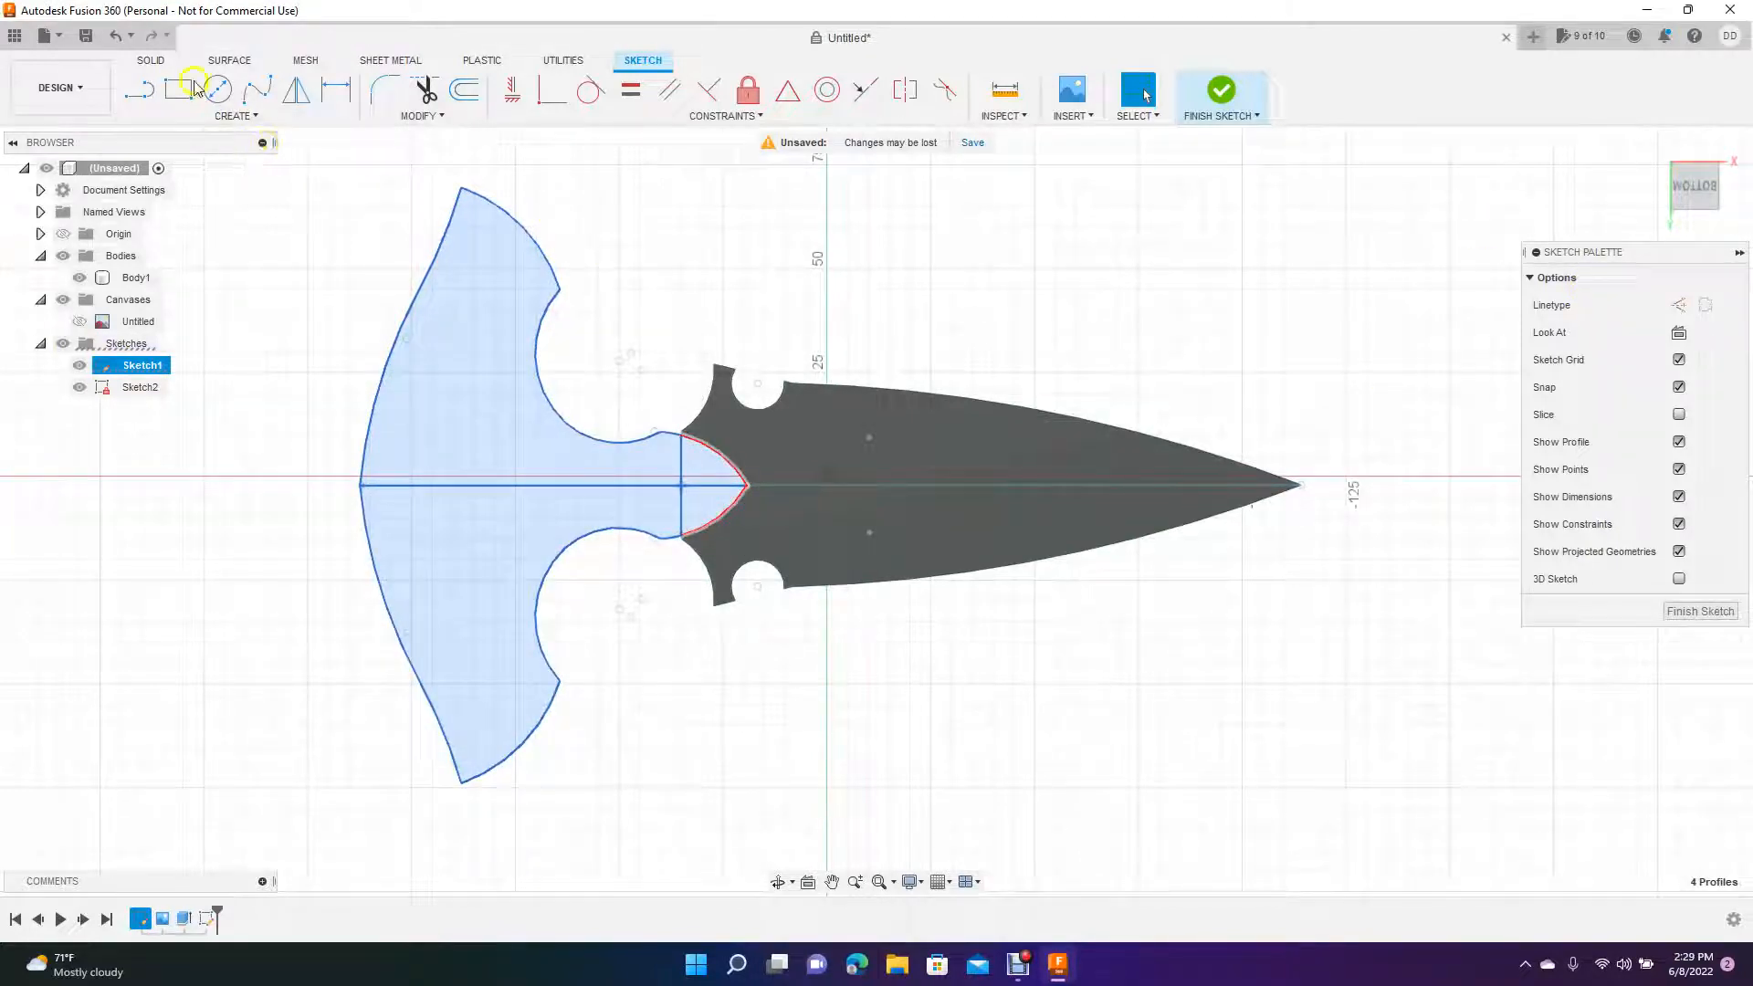
{"action": "left_click", "coordinate": [152, 64]}
{"action": "left_click", "coordinate": [179, 91]}
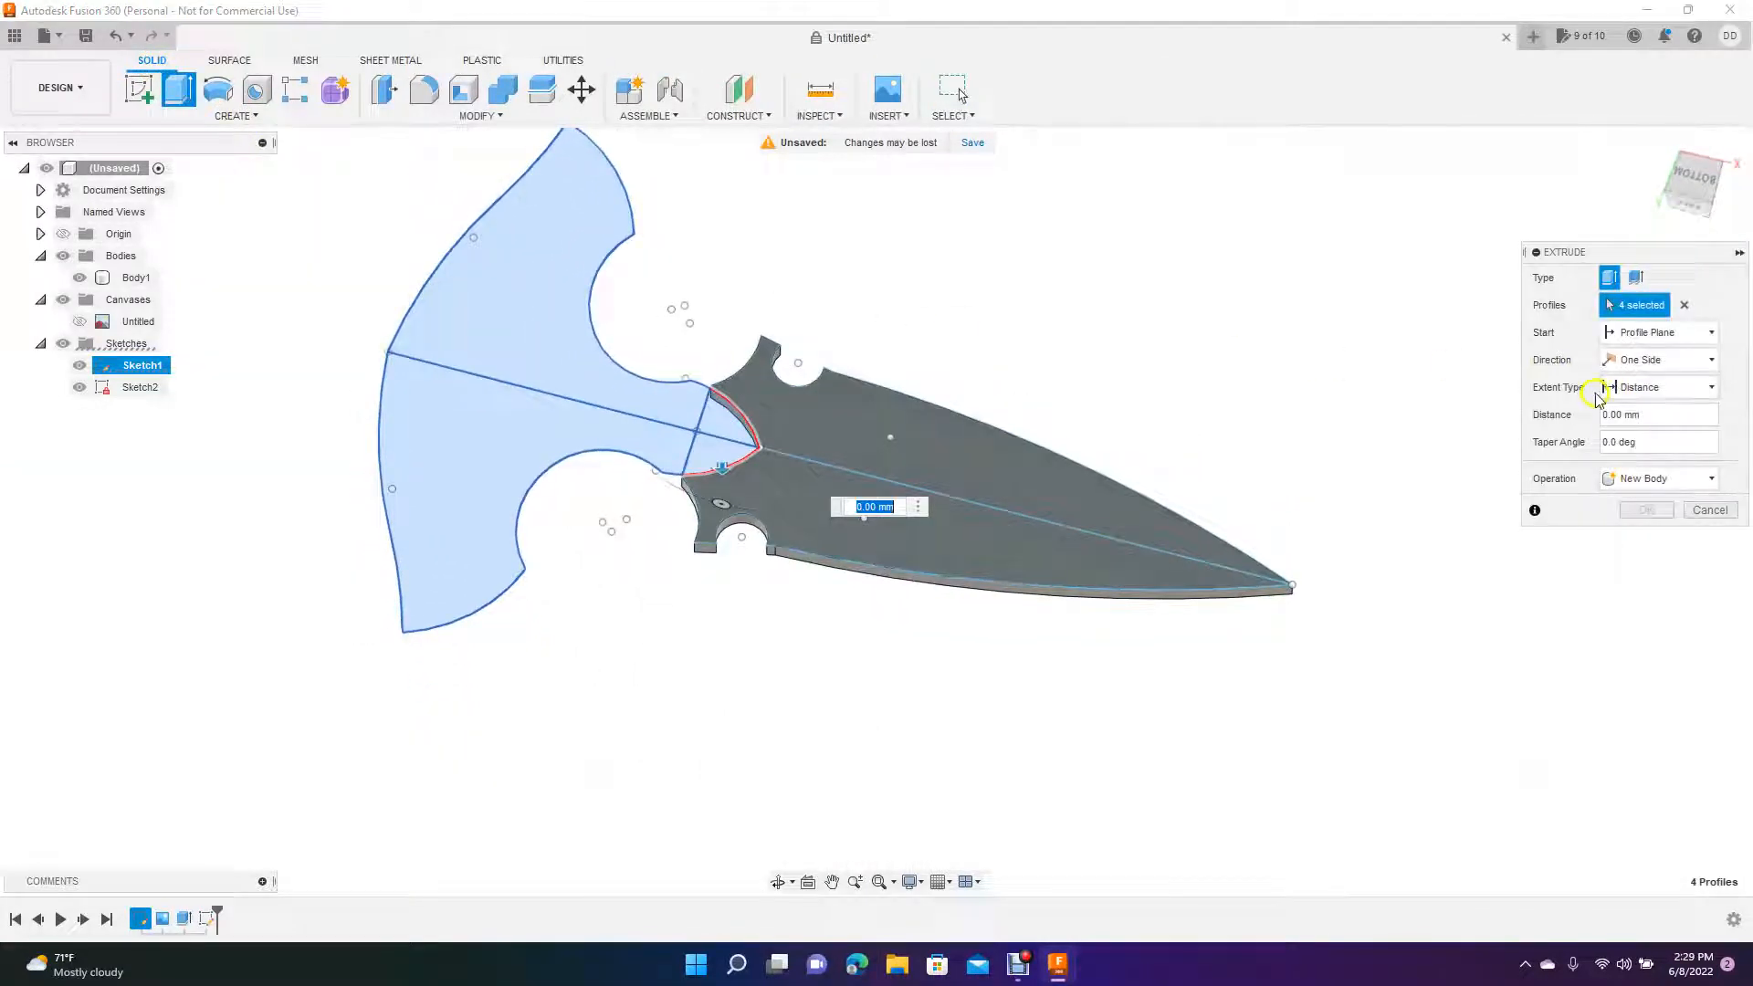
{"action": "left_click", "coordinate": [1649, 363]}
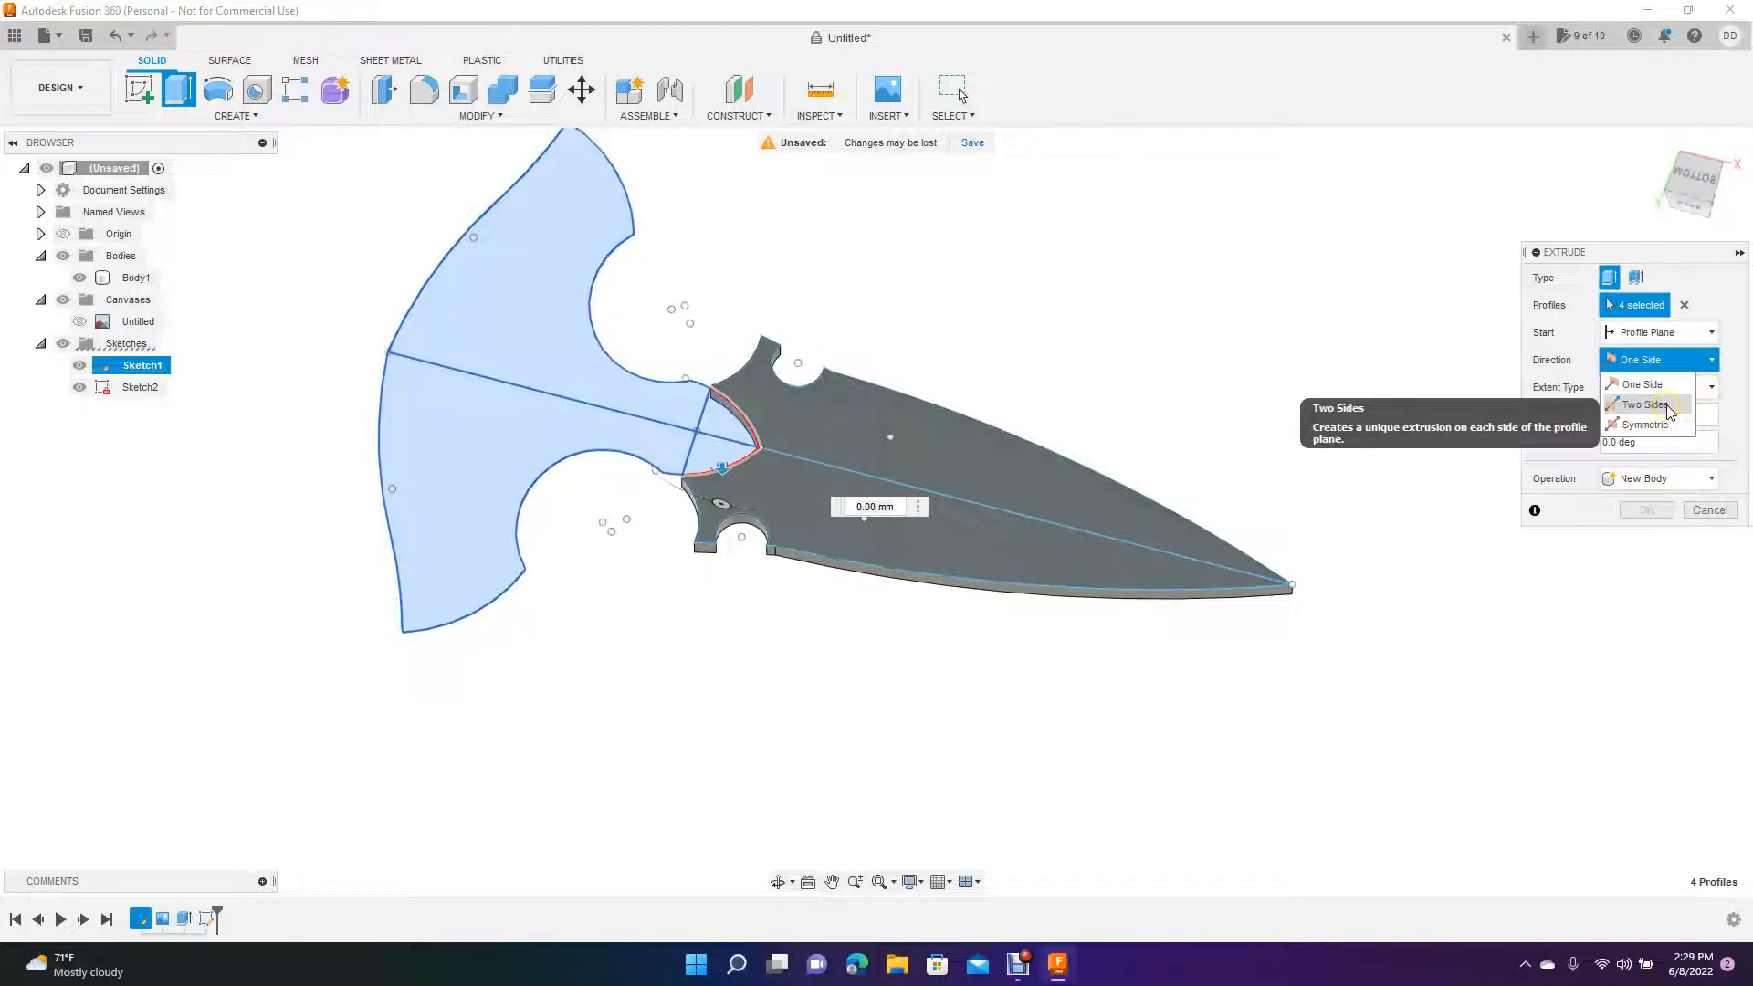
{"action": "left_click", "coordinate": [1665, 408]}
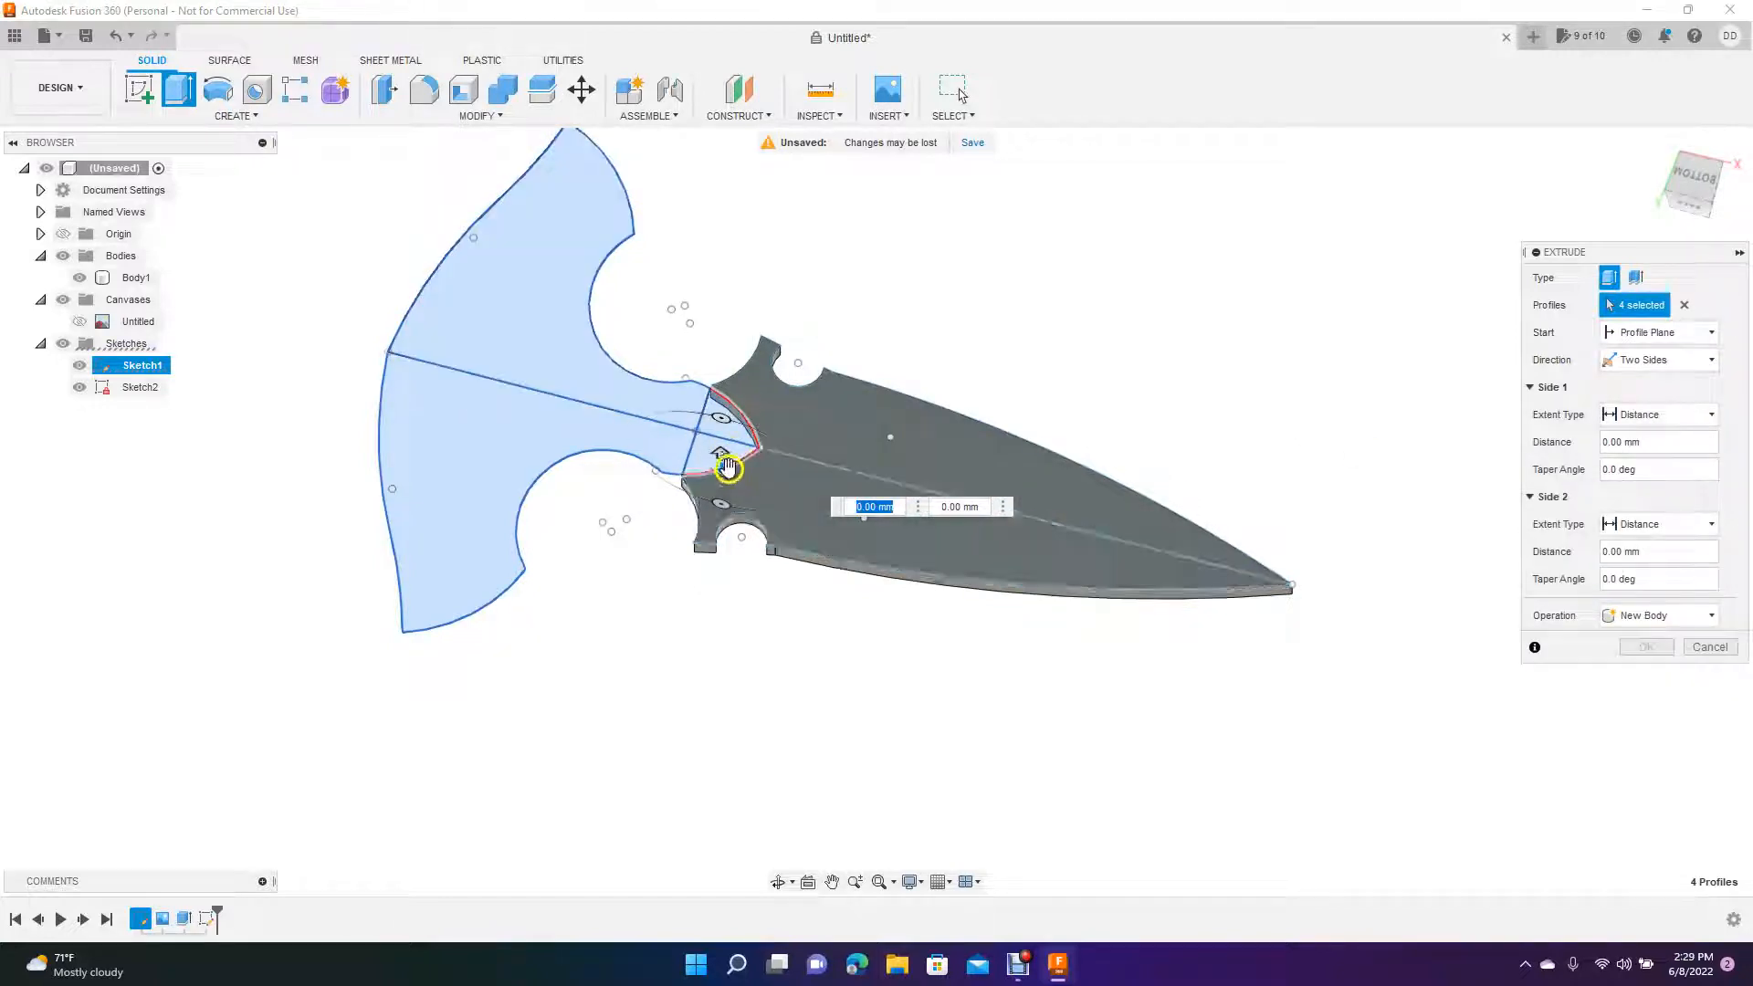
{"action": "left_click_drag", "start_coordinate": [721, 465], "coordinate": [734, 443]}
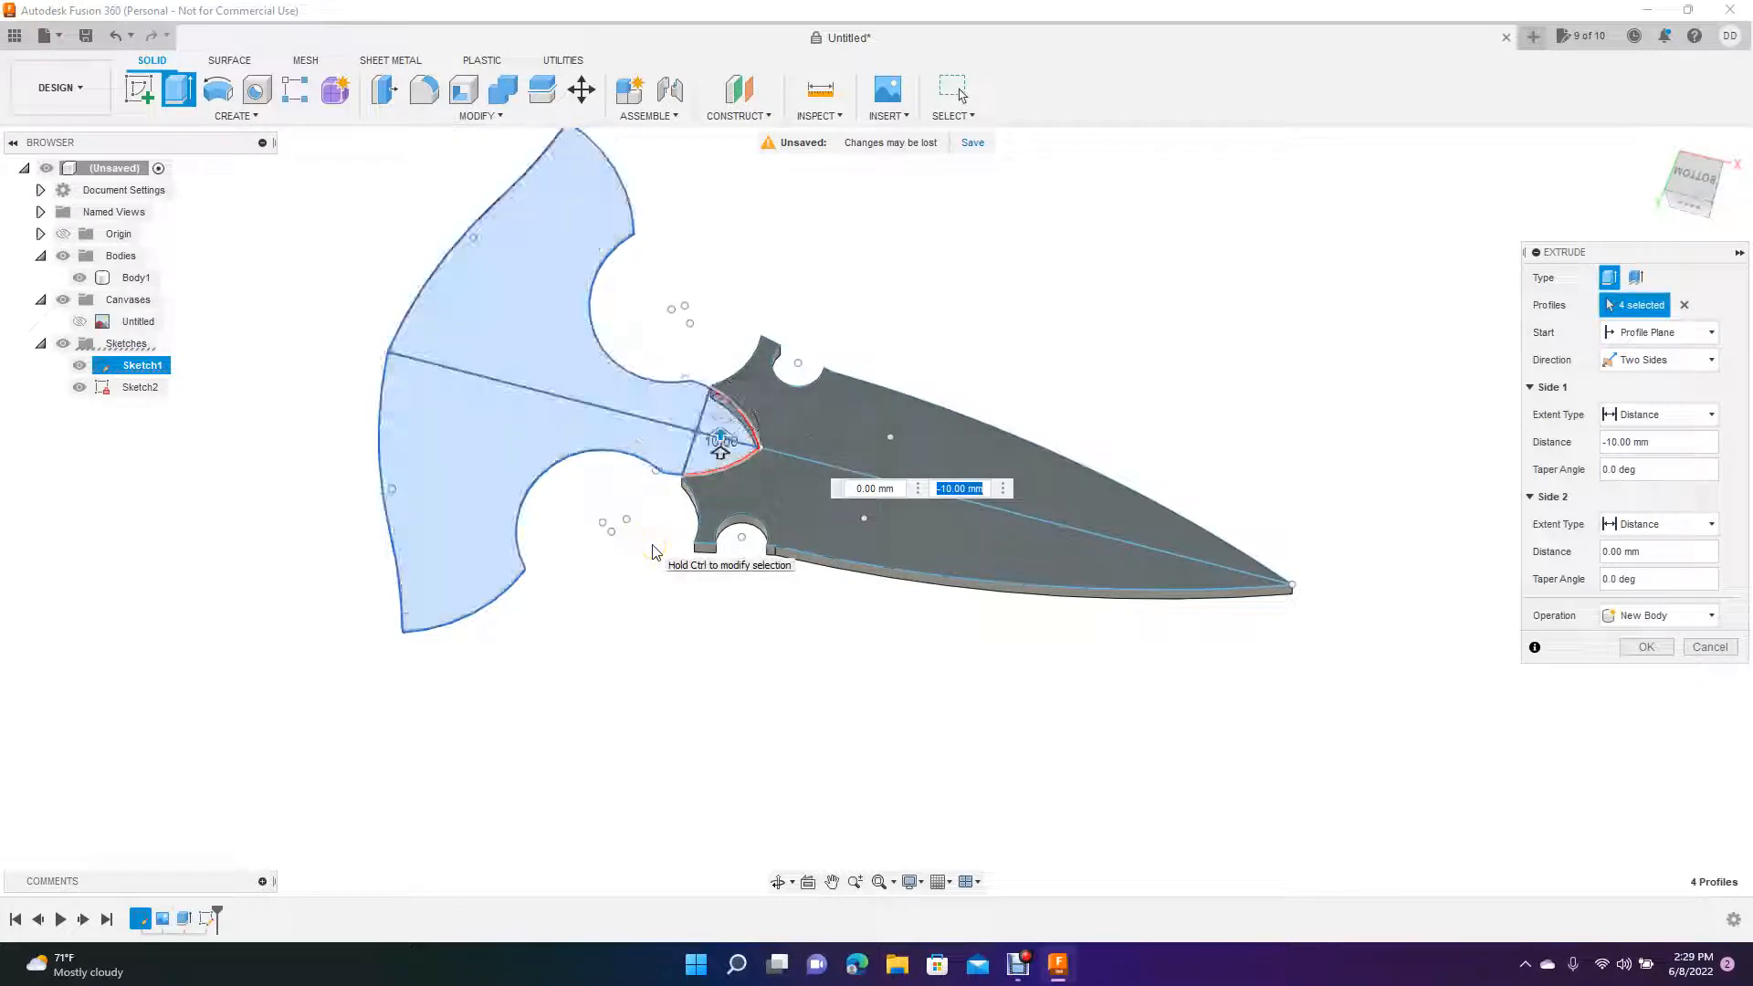
{"action": "key", "text": "ctrl+z"}
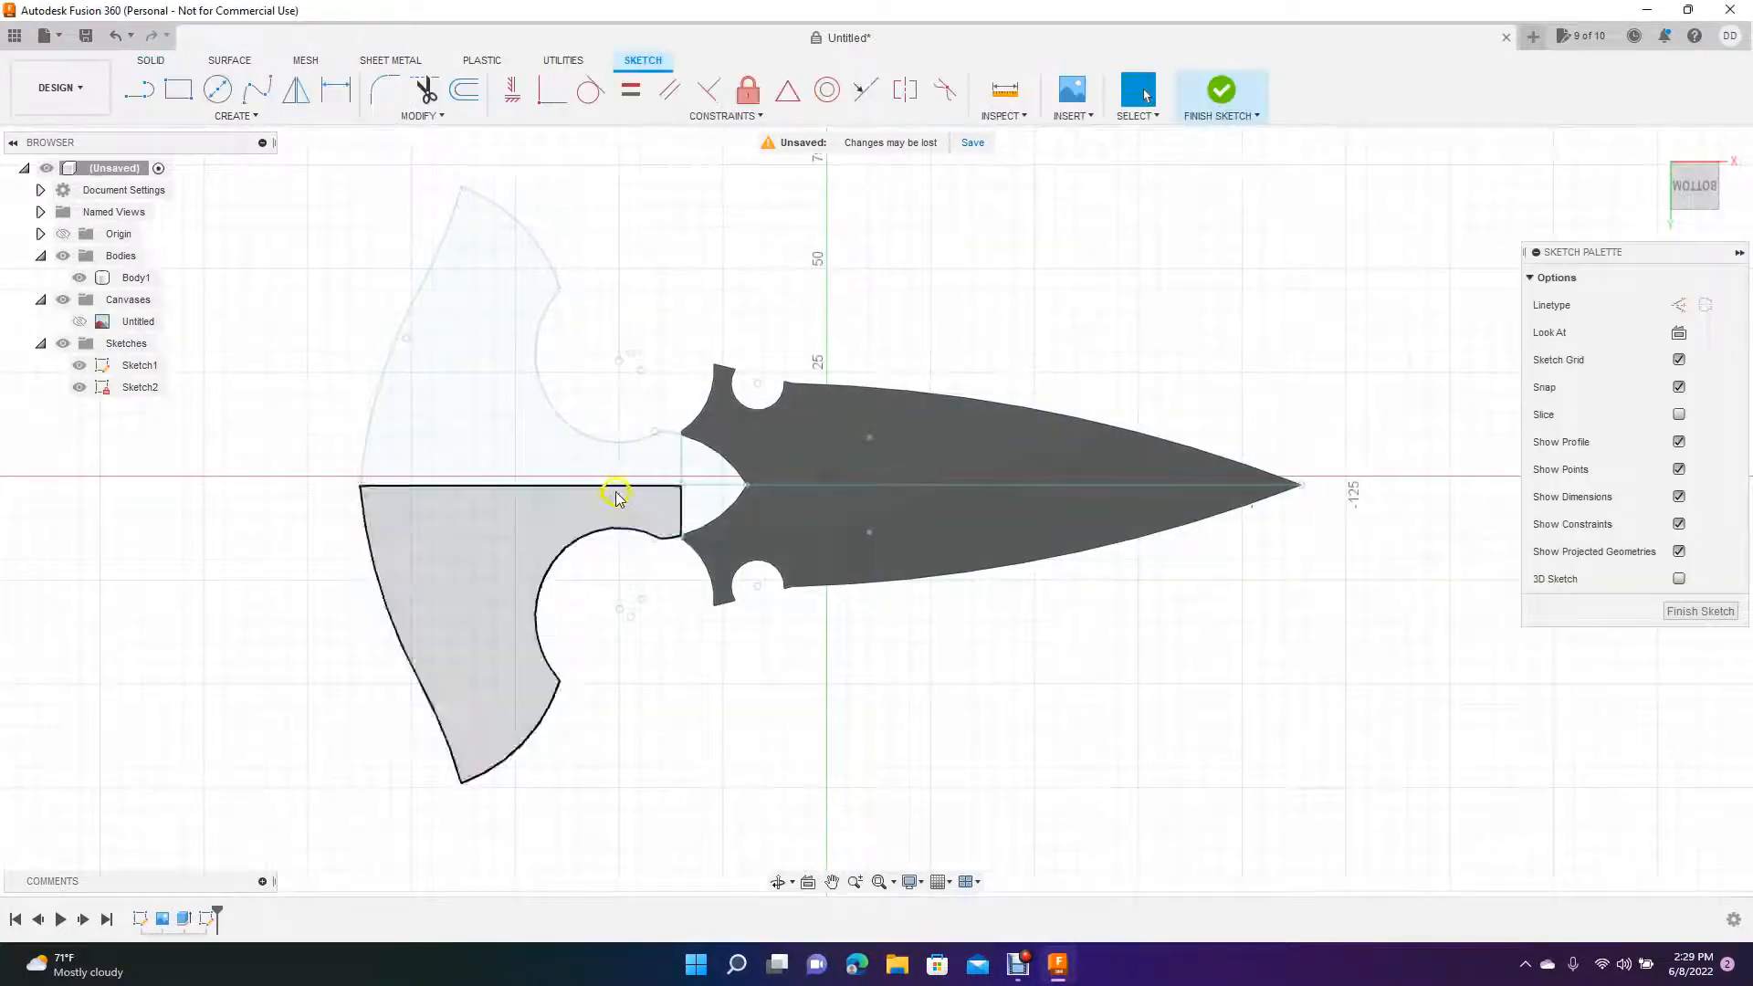
- Select the four handle profiles of Sketch1 and start an extrusion from them
{"action": "left_click", "coordinate": [563, 454]}
{"action": "left_click", "coordinate": [534, 520]}
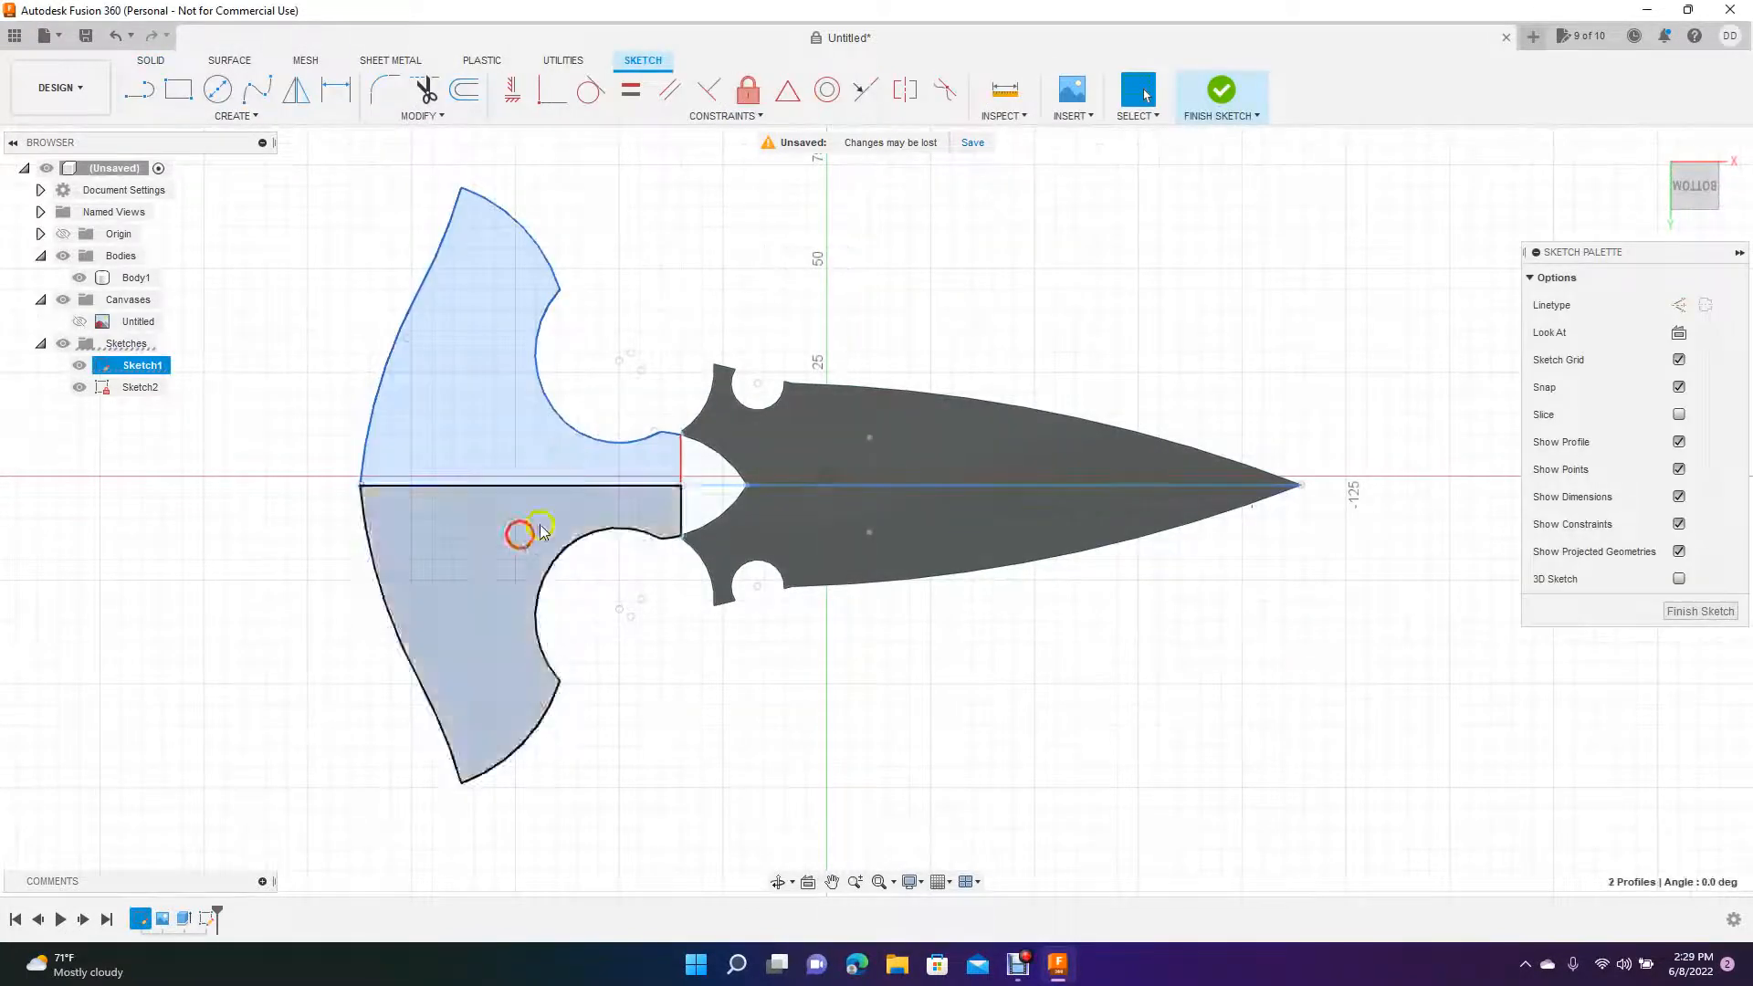
{"action": "left_click", "coordinate": [707, 461]}
{"action": "left_click", "coordinate": [708, 503]}
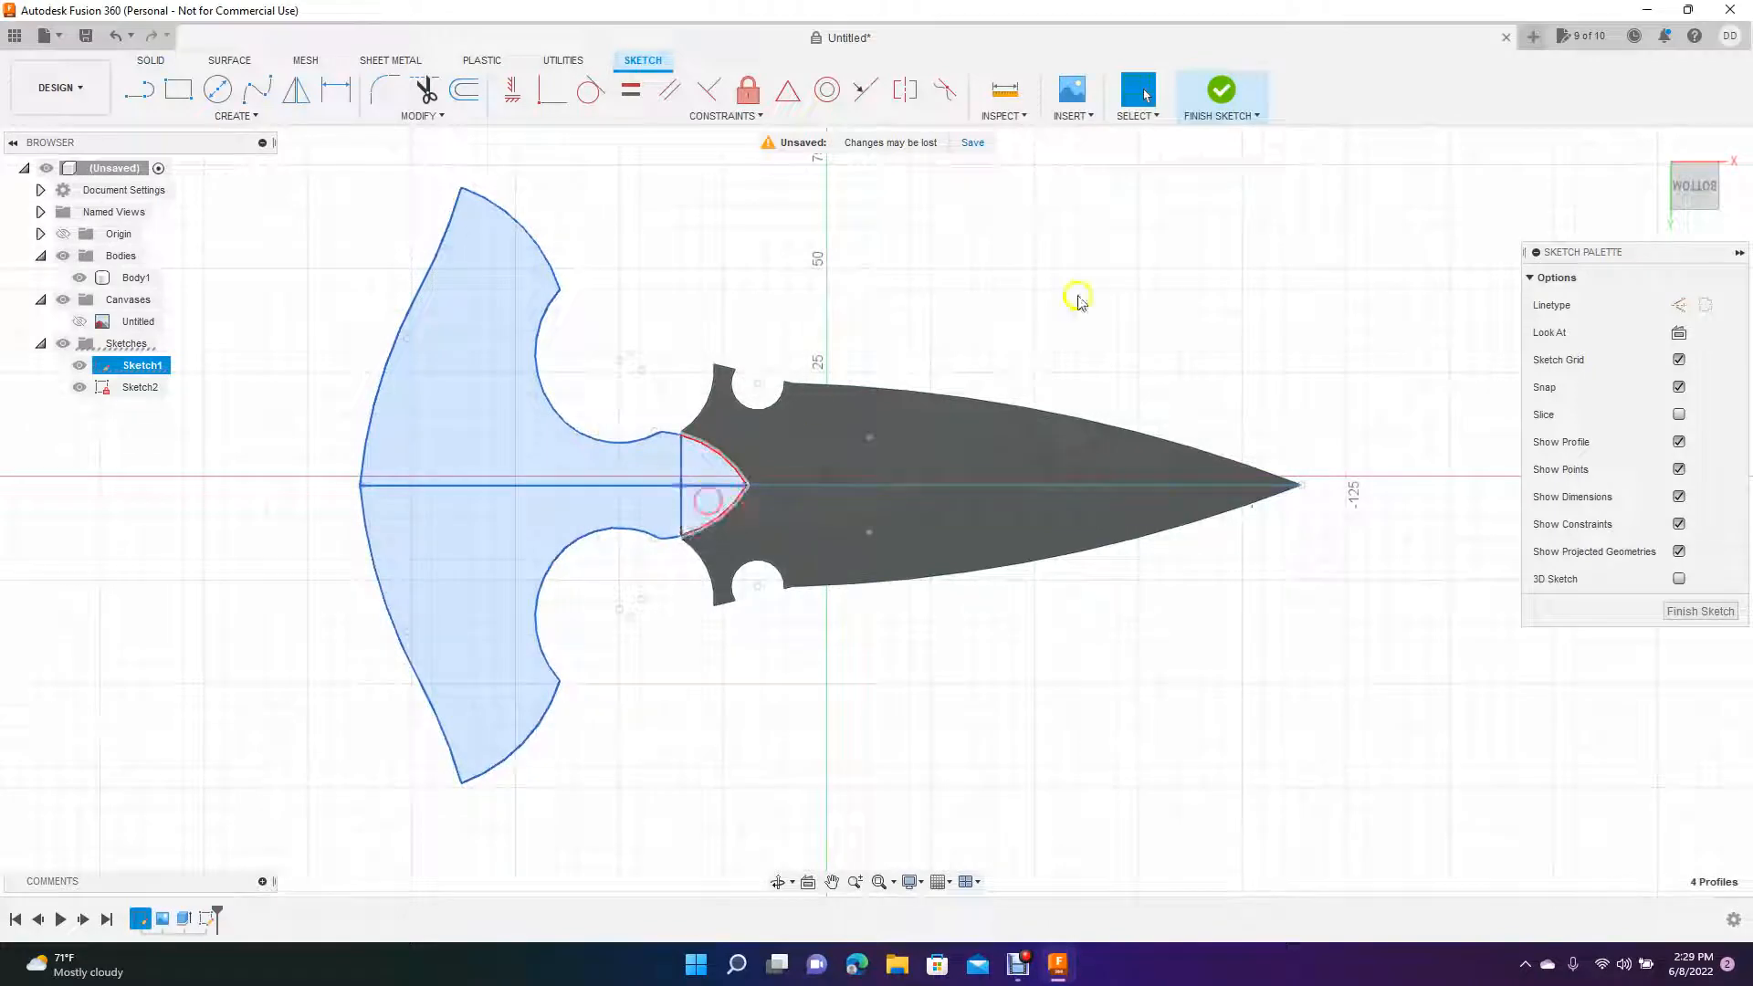
{"action": "mouse_move", "coordinate": [1684, 181]}
{"action": "left_mouse_down"}
{"action": "mouse_move", "coordinate": [1672, 48]}
{"action": "mouse_move", "coordinate": [1655, 84]}
{"action": "mouse_move", "coordinate": [1686, 181]}
{"action": "left_mouse_up"}
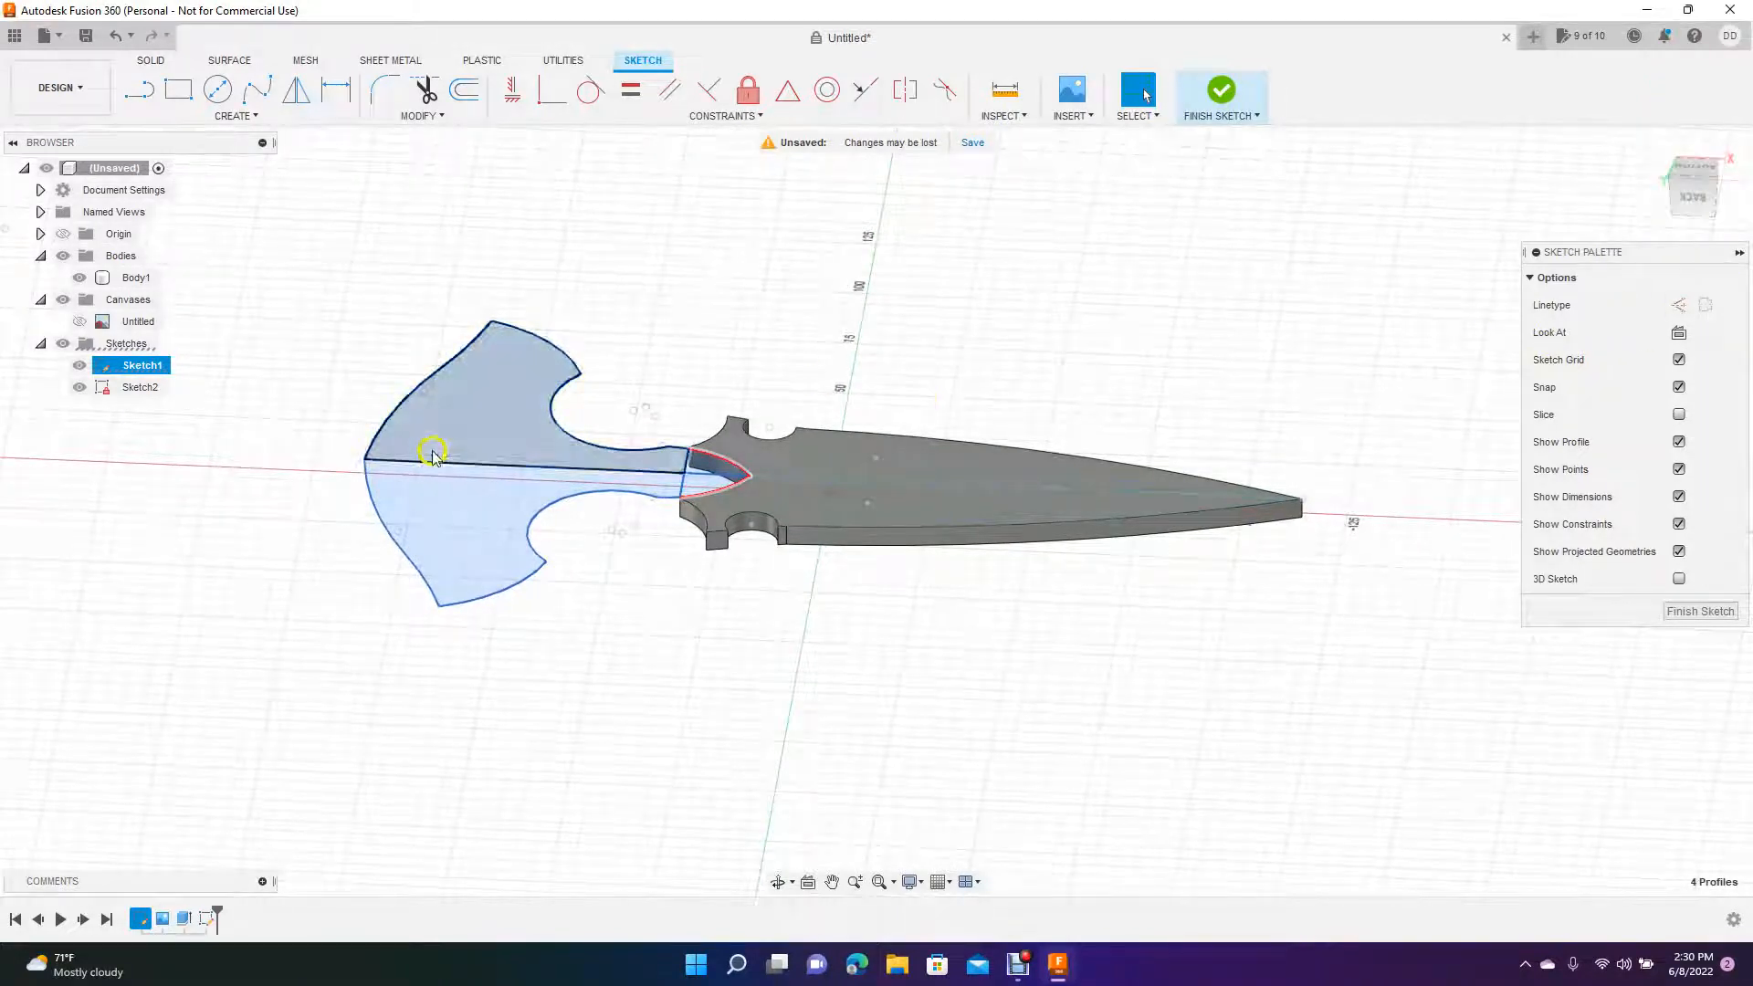
{"action": "left_click", "coordinate": [151, 60]}
{"action": "left_click", "coordinate": [177, 95]}
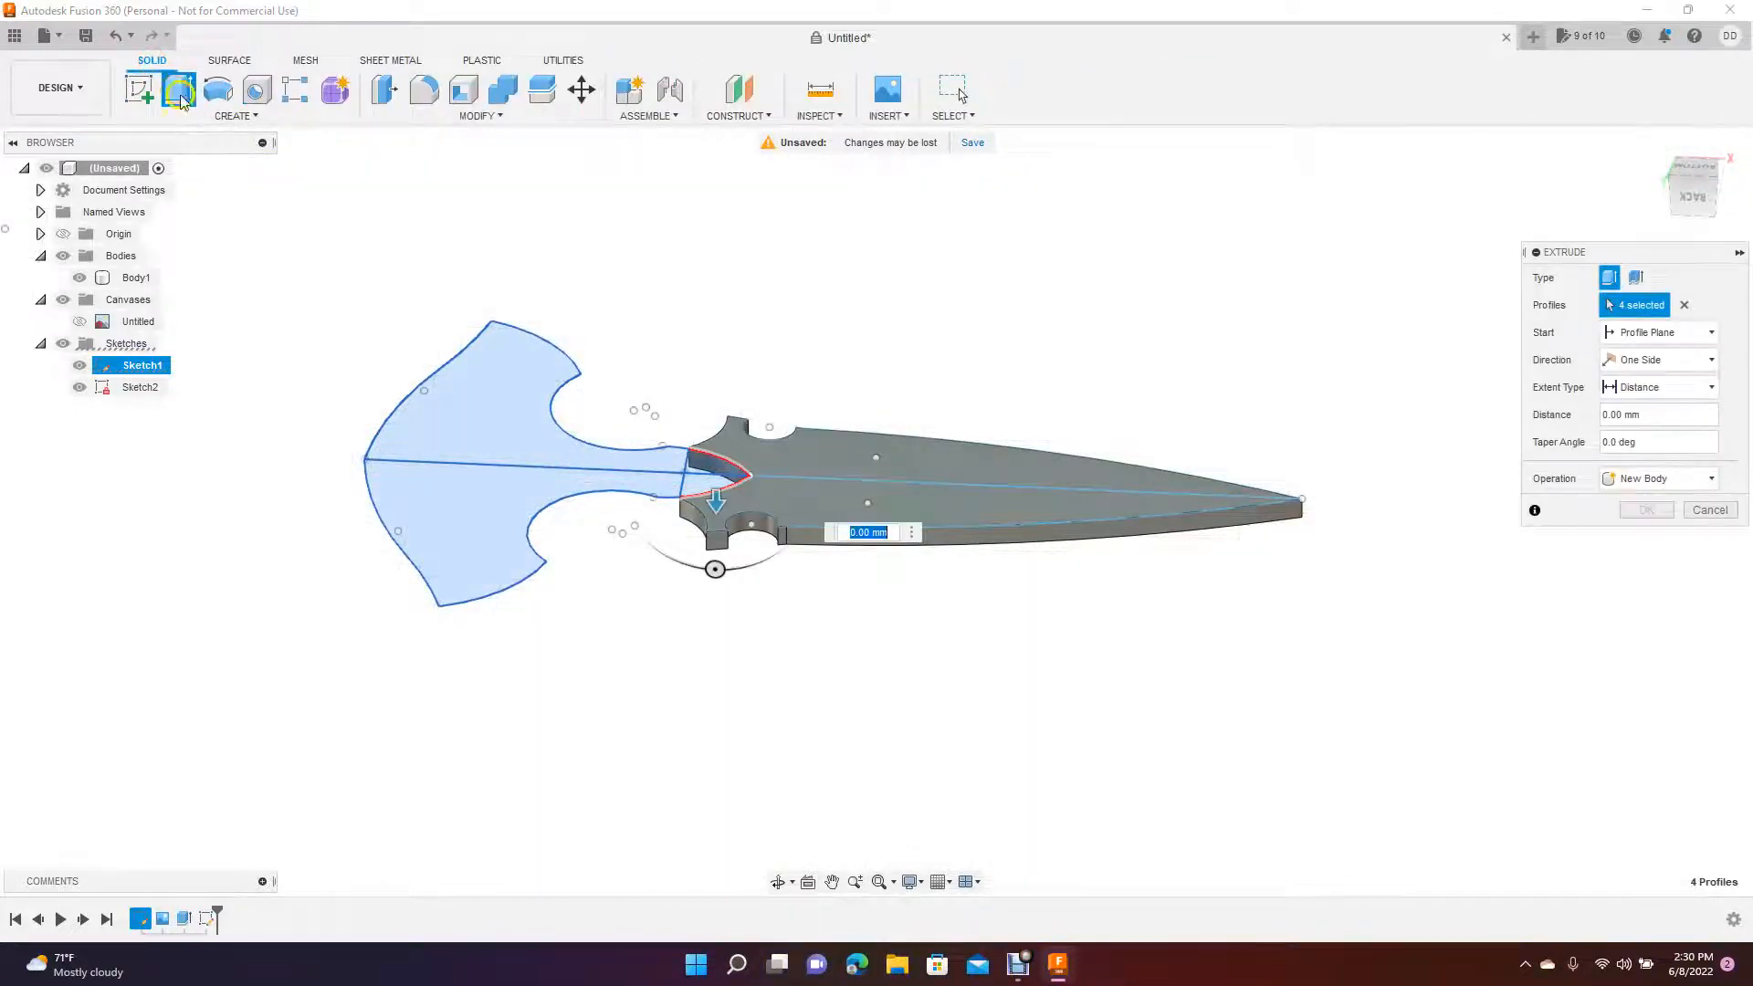
- Reselect the four handle profiles of Sketch1 and extrude them 10 mm on one side, joined to the blade
{"action": "left_click", "coordinate": [487, 407]}
{"action": "left_click", "coordinate": [483, 491]}
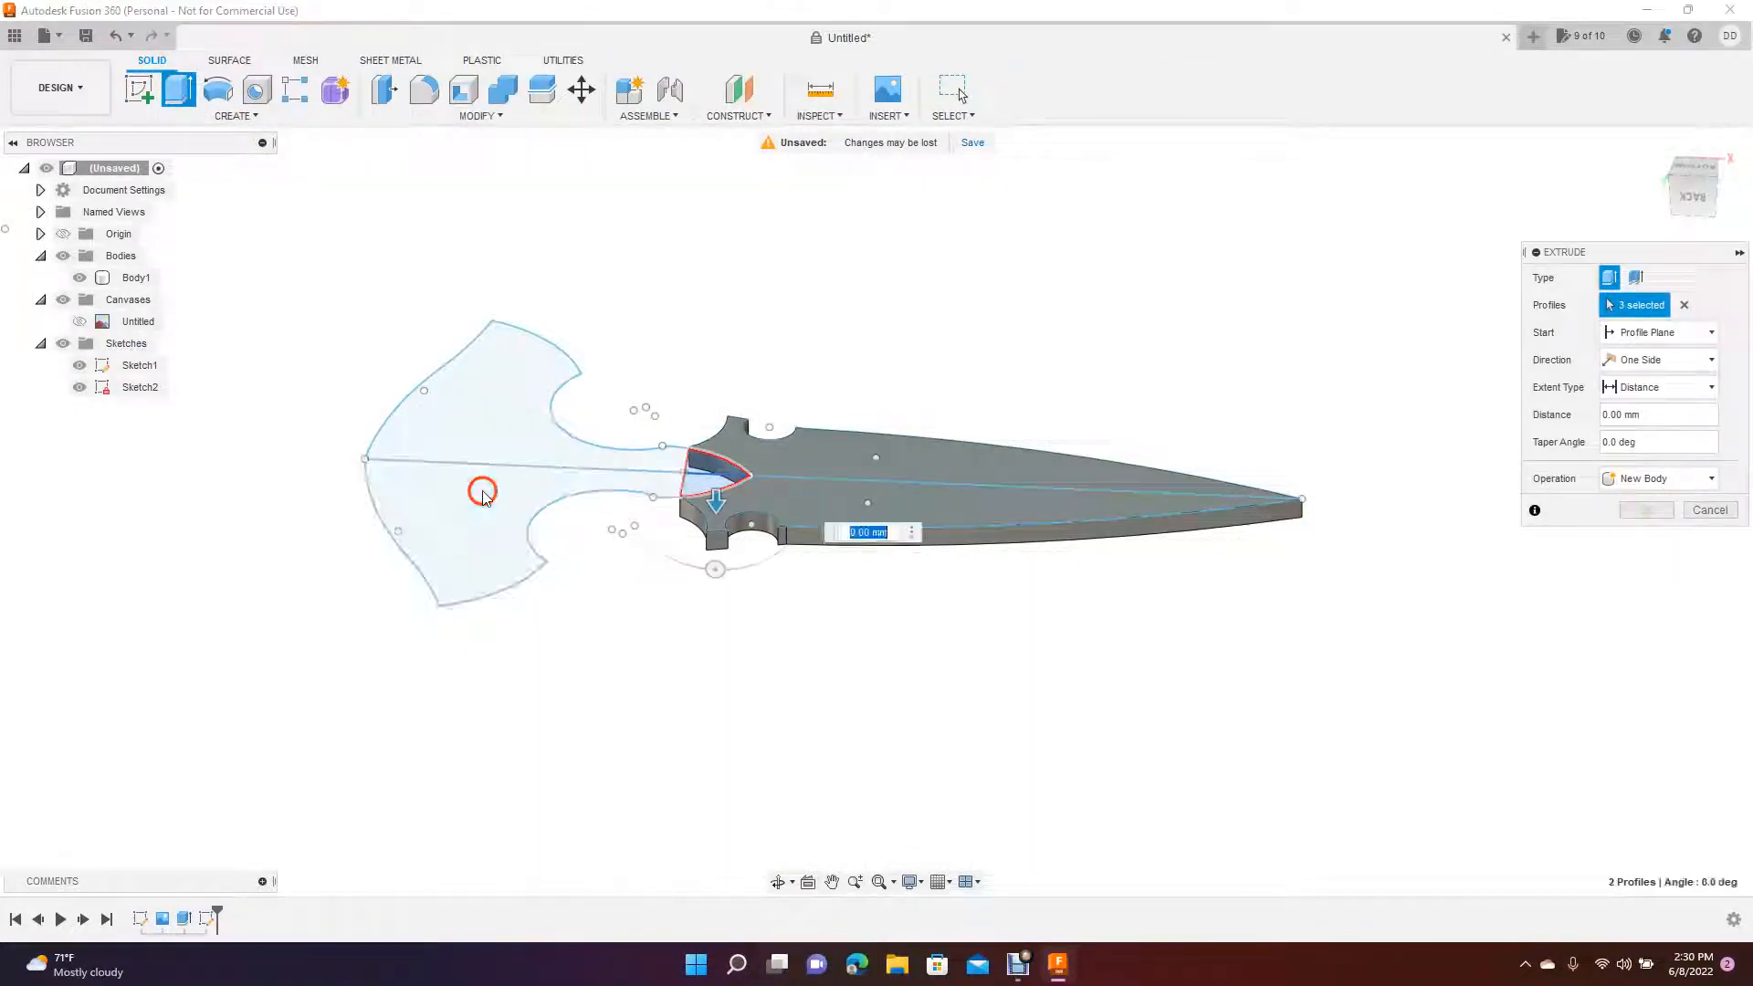
{"action": "left_click", "coordinate": [502, 415]}
{"action": "left_click", "coordinate": [465, 559]}
{"action": "left_click", "coordinate": [691, 472]}
{"action": "left_click", "coordinate": [696, 471]}
{"action": "left_click", "coordinate": [702, 486]}
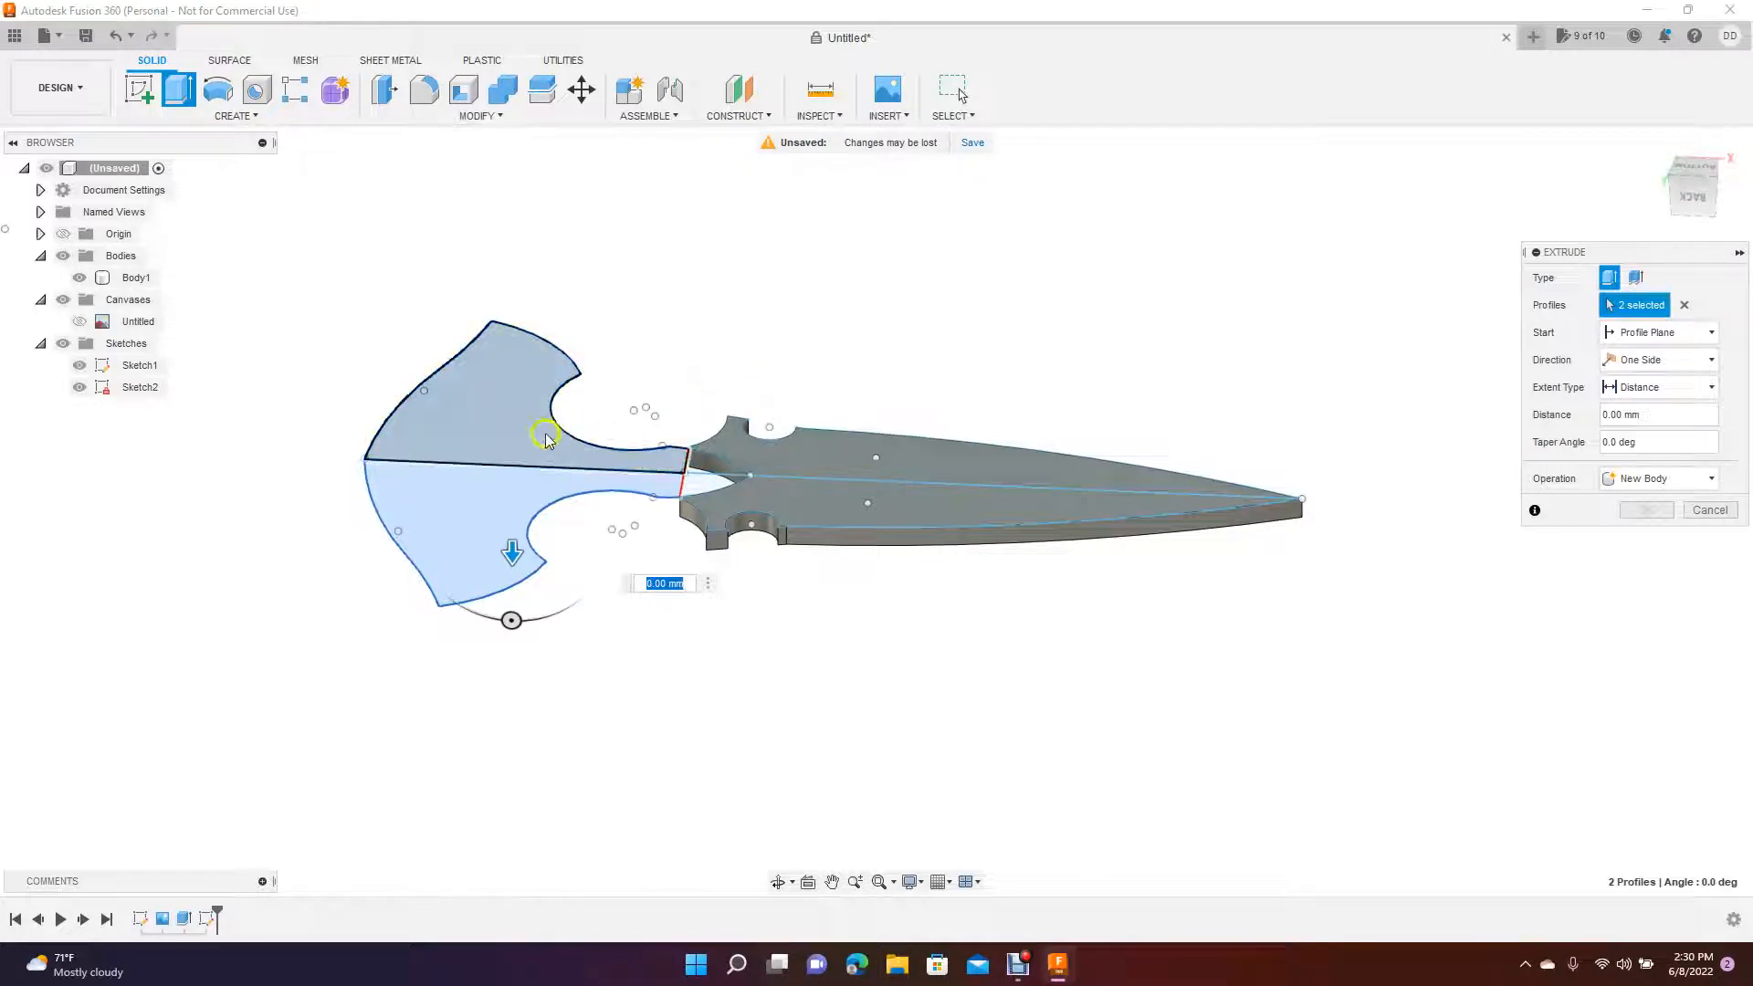
{"action": "left_click", "coordinate": [692, 467]}
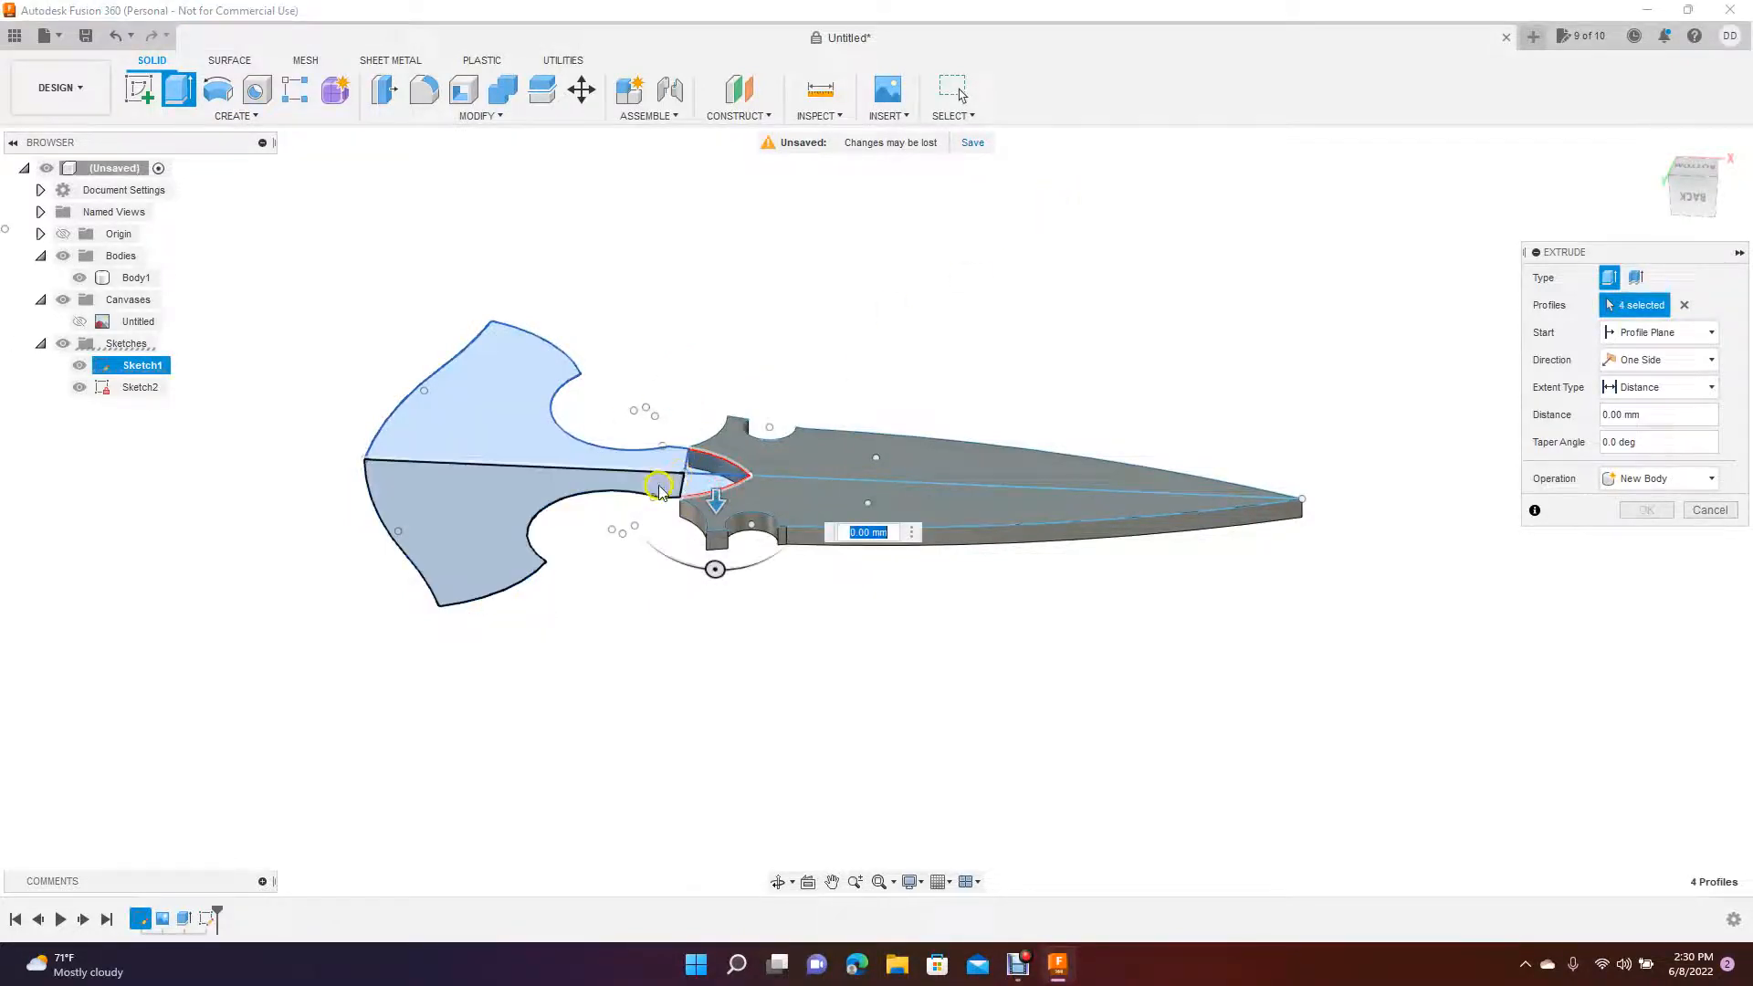
{"action": "left_click", "coordinate": [699, 528]}
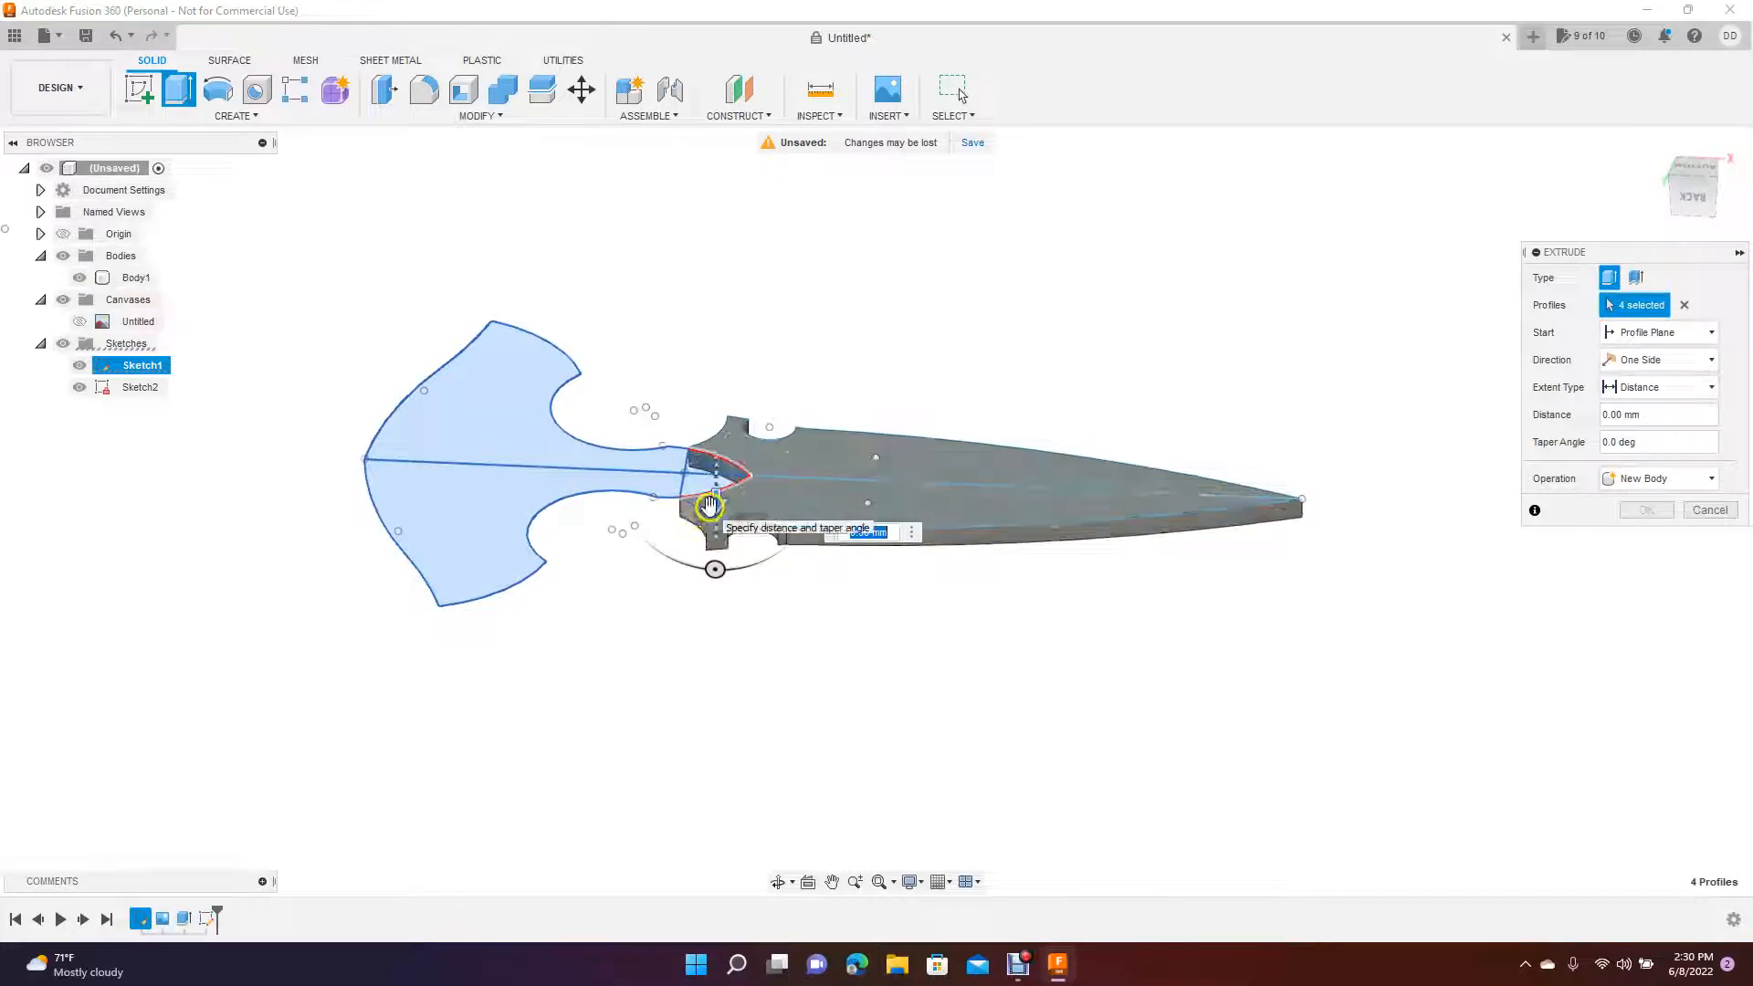
{"action": "left_click_drag", "start_coordinate": [710, 510], "coordinate": [710, 529]}
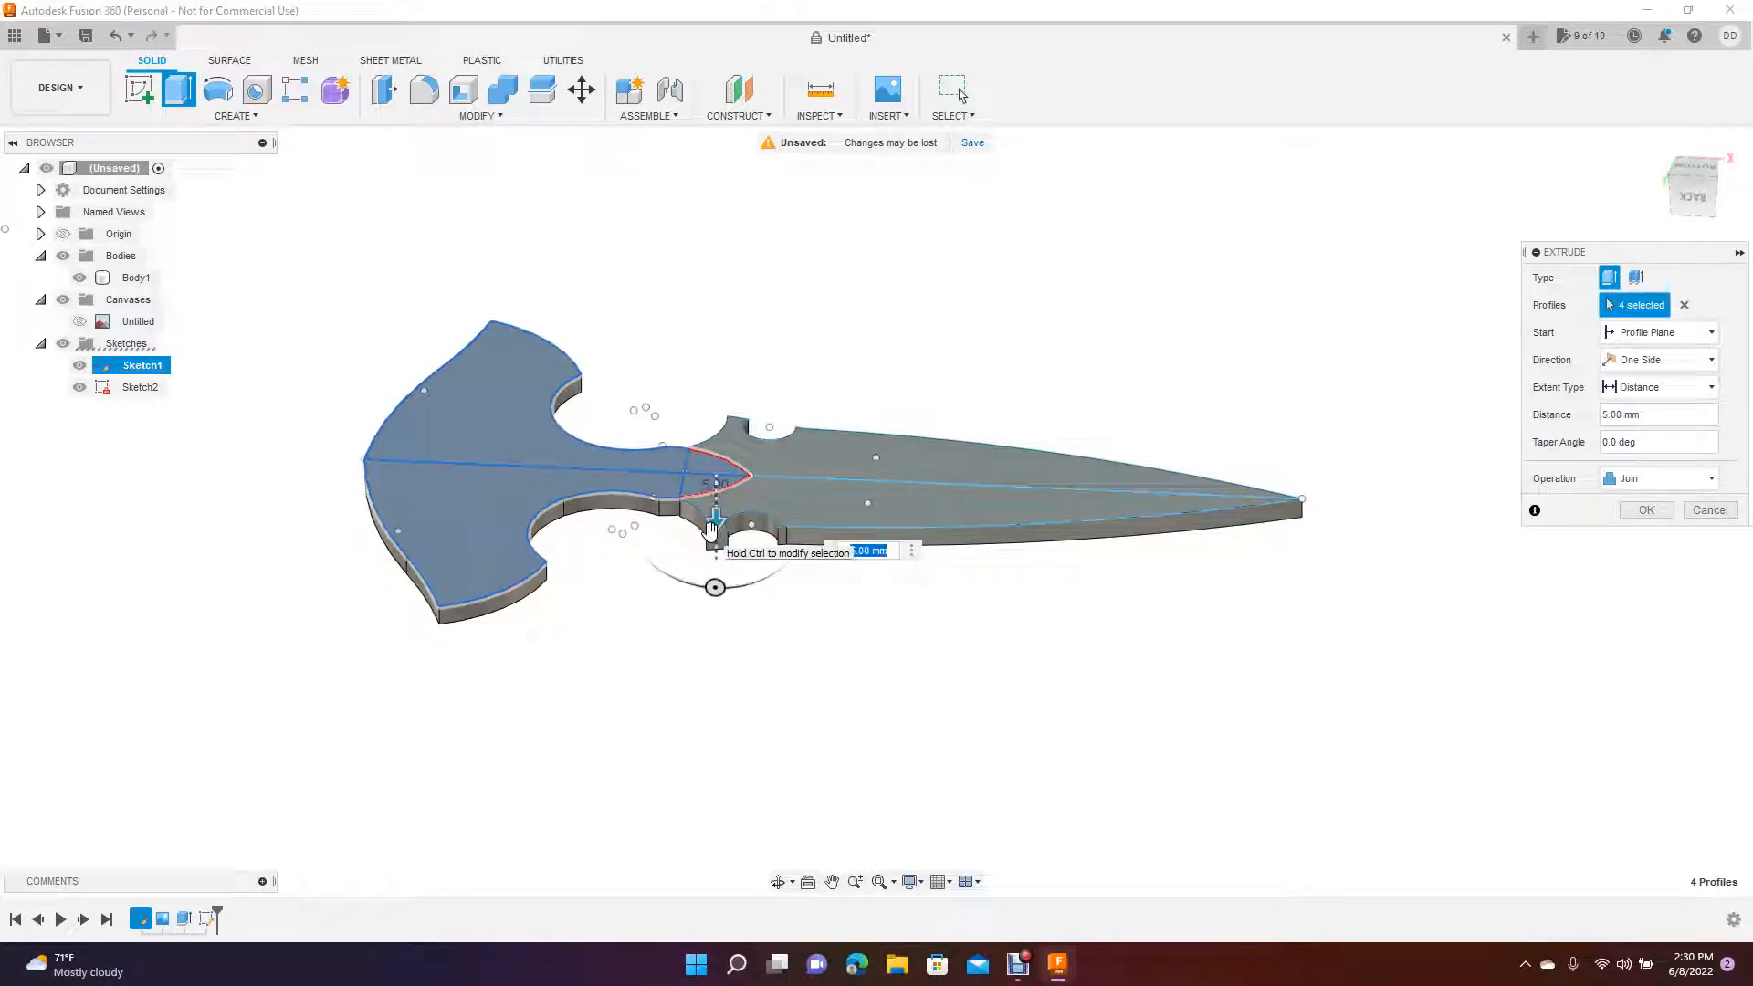
{"action": "key", "text": "Return"}
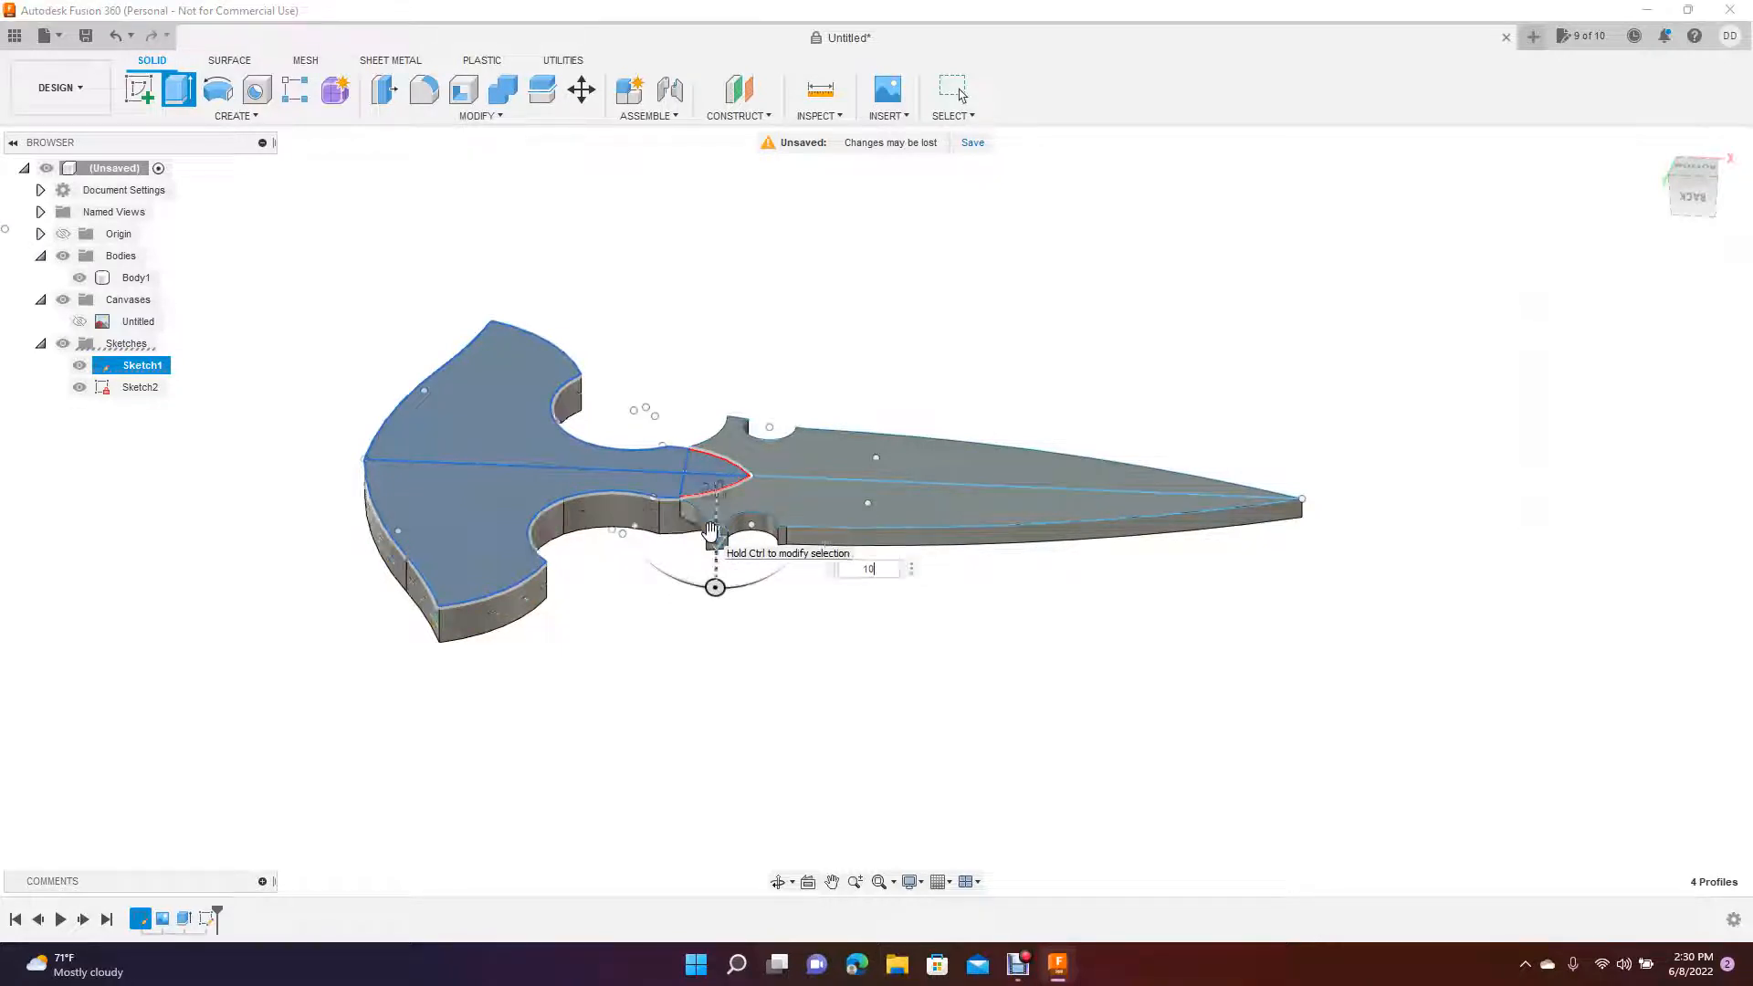
- Extrude the same four handle profiles -5 mm in the opposite direction, joined to the body
{"action": "left_click", "coordinate": [492, 495]}
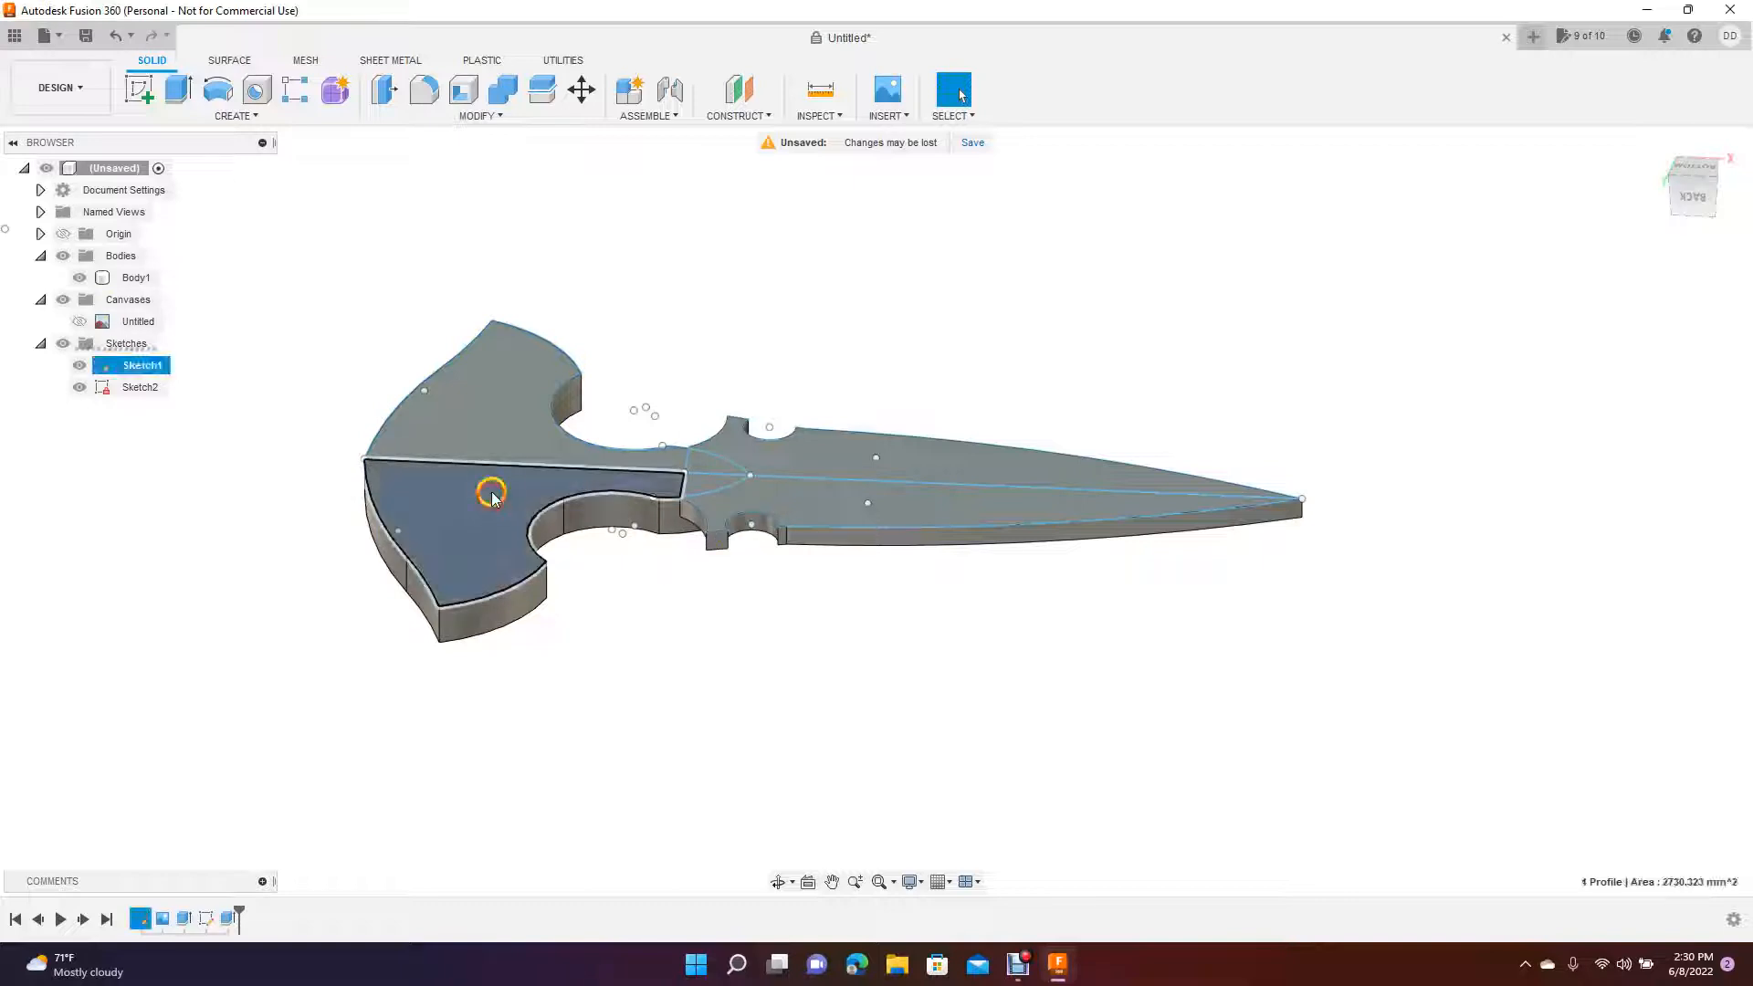
{"action": "left_click", "coordinate": [482, 442], "text": "shift"}
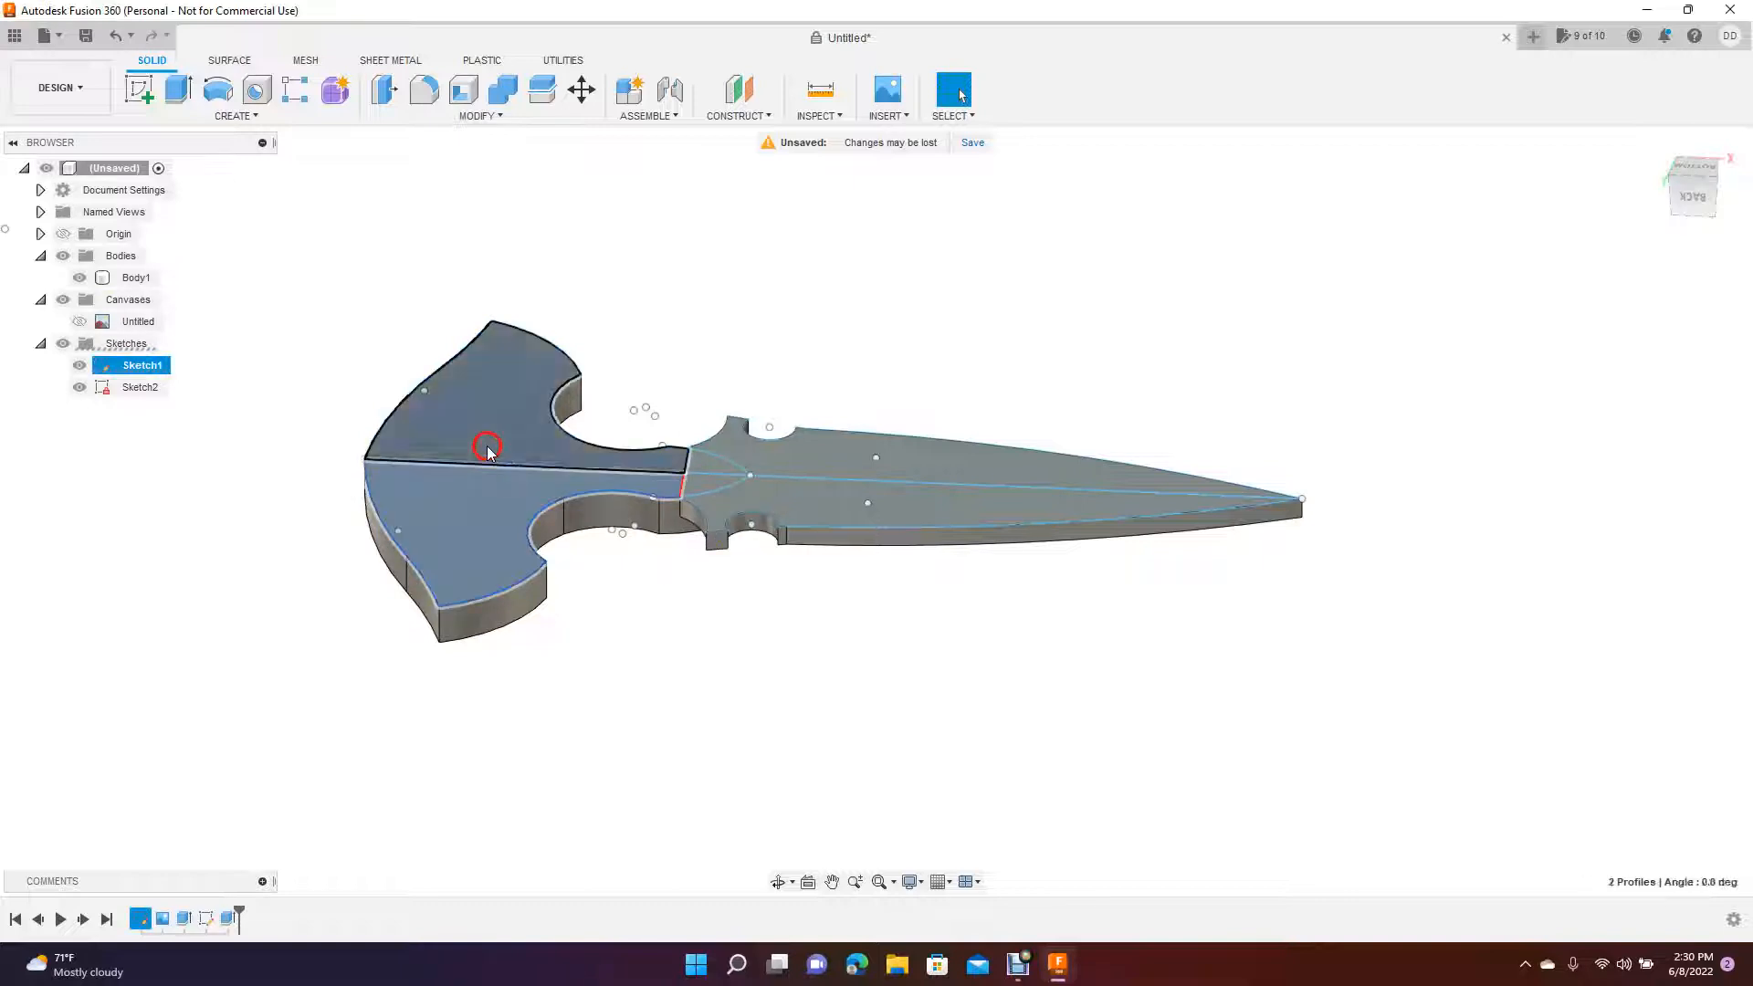
{"action": "left_click", "coordinate": [710, 476], "text": "shift"}
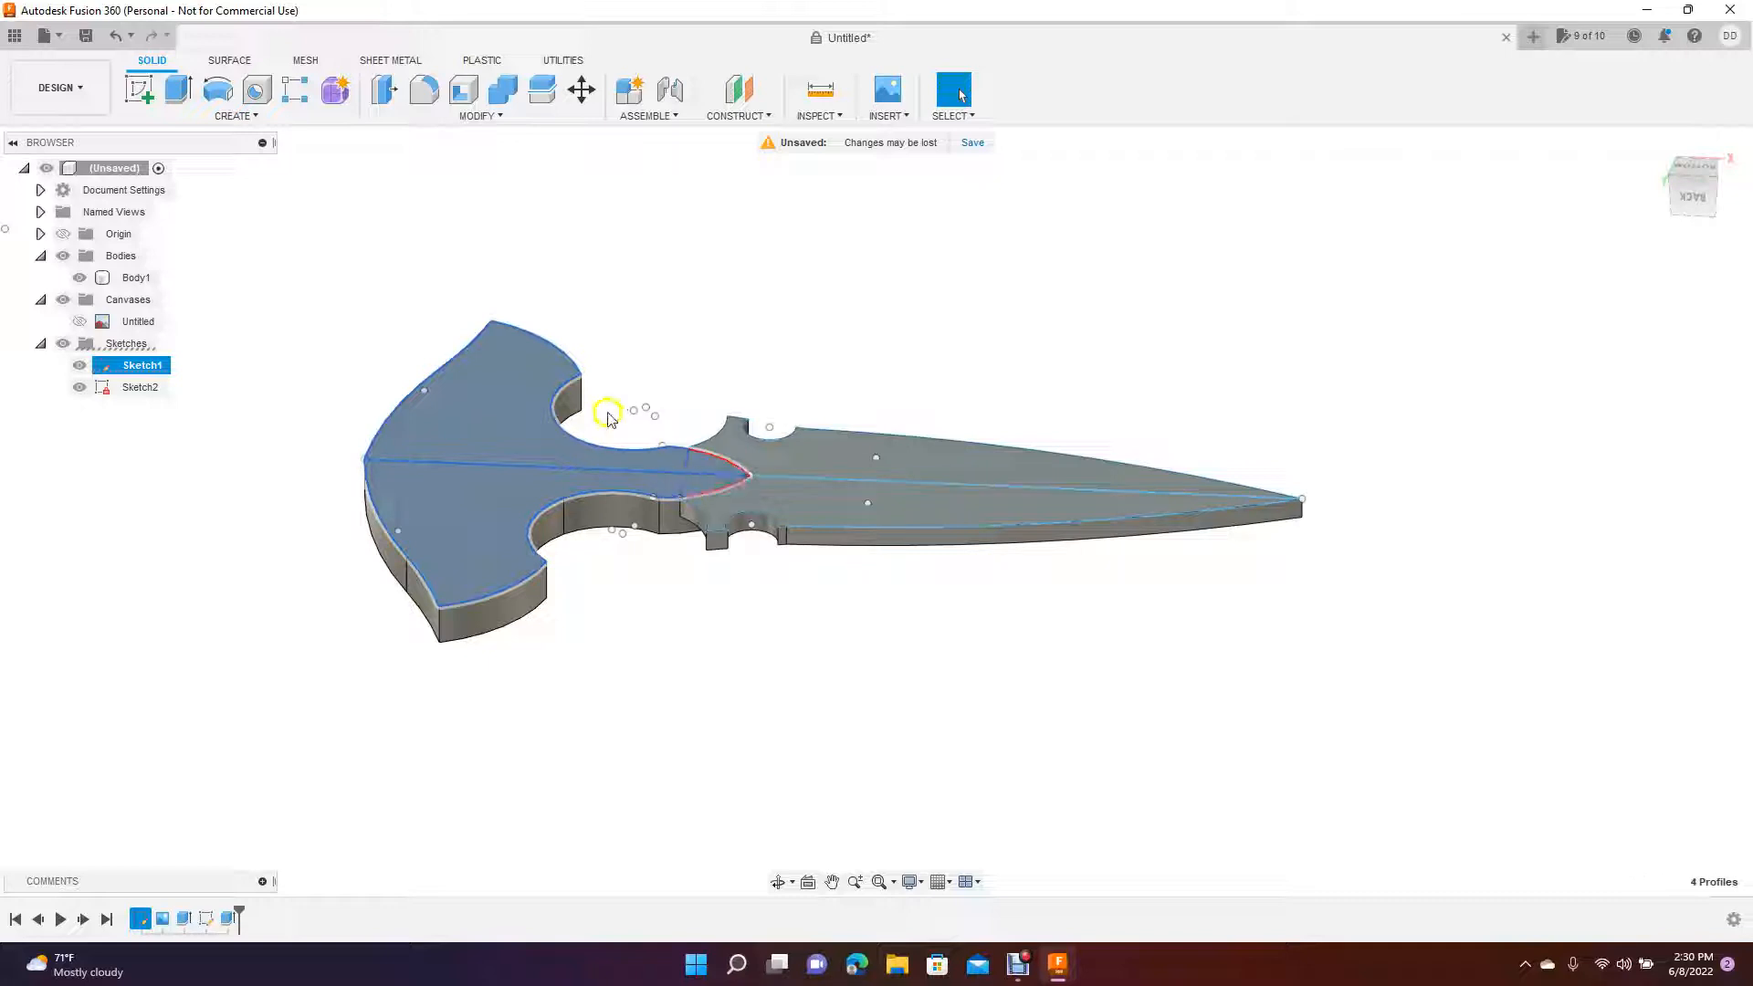
{"action": "left_click", "coordinate": [178, 89]}
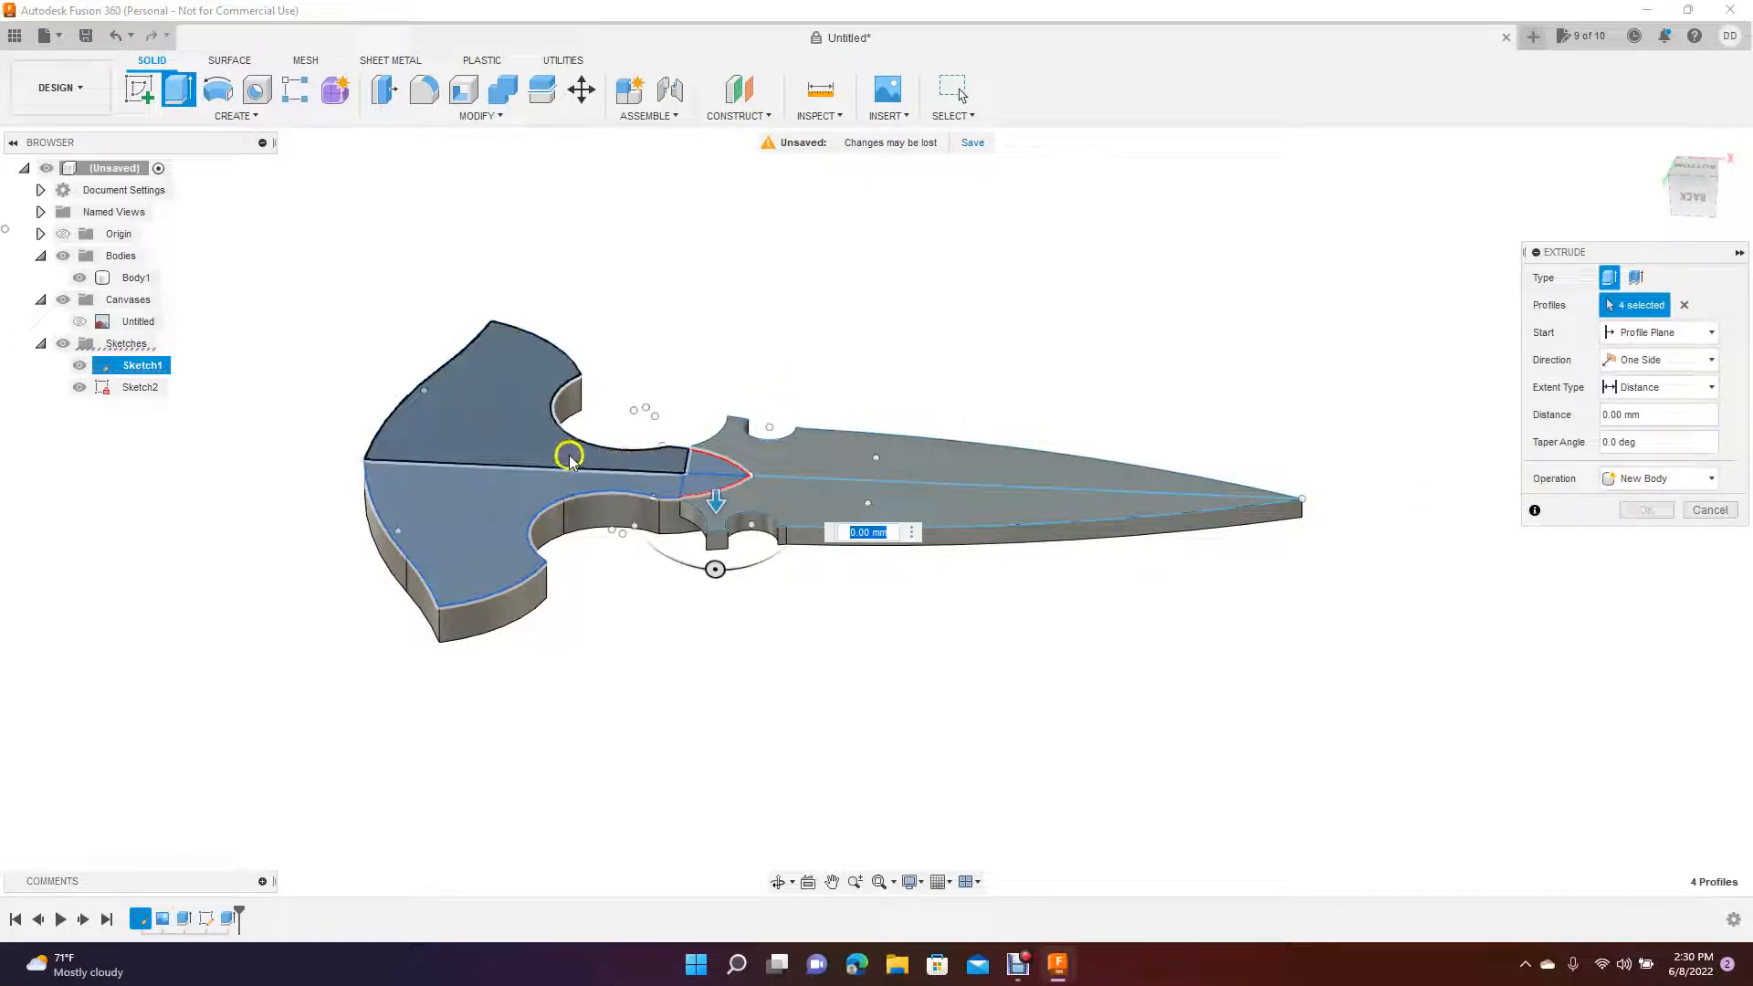
{"action": "left_click_drag", "start_coordinate": [715, 503], "coordinate": [717, 480]}
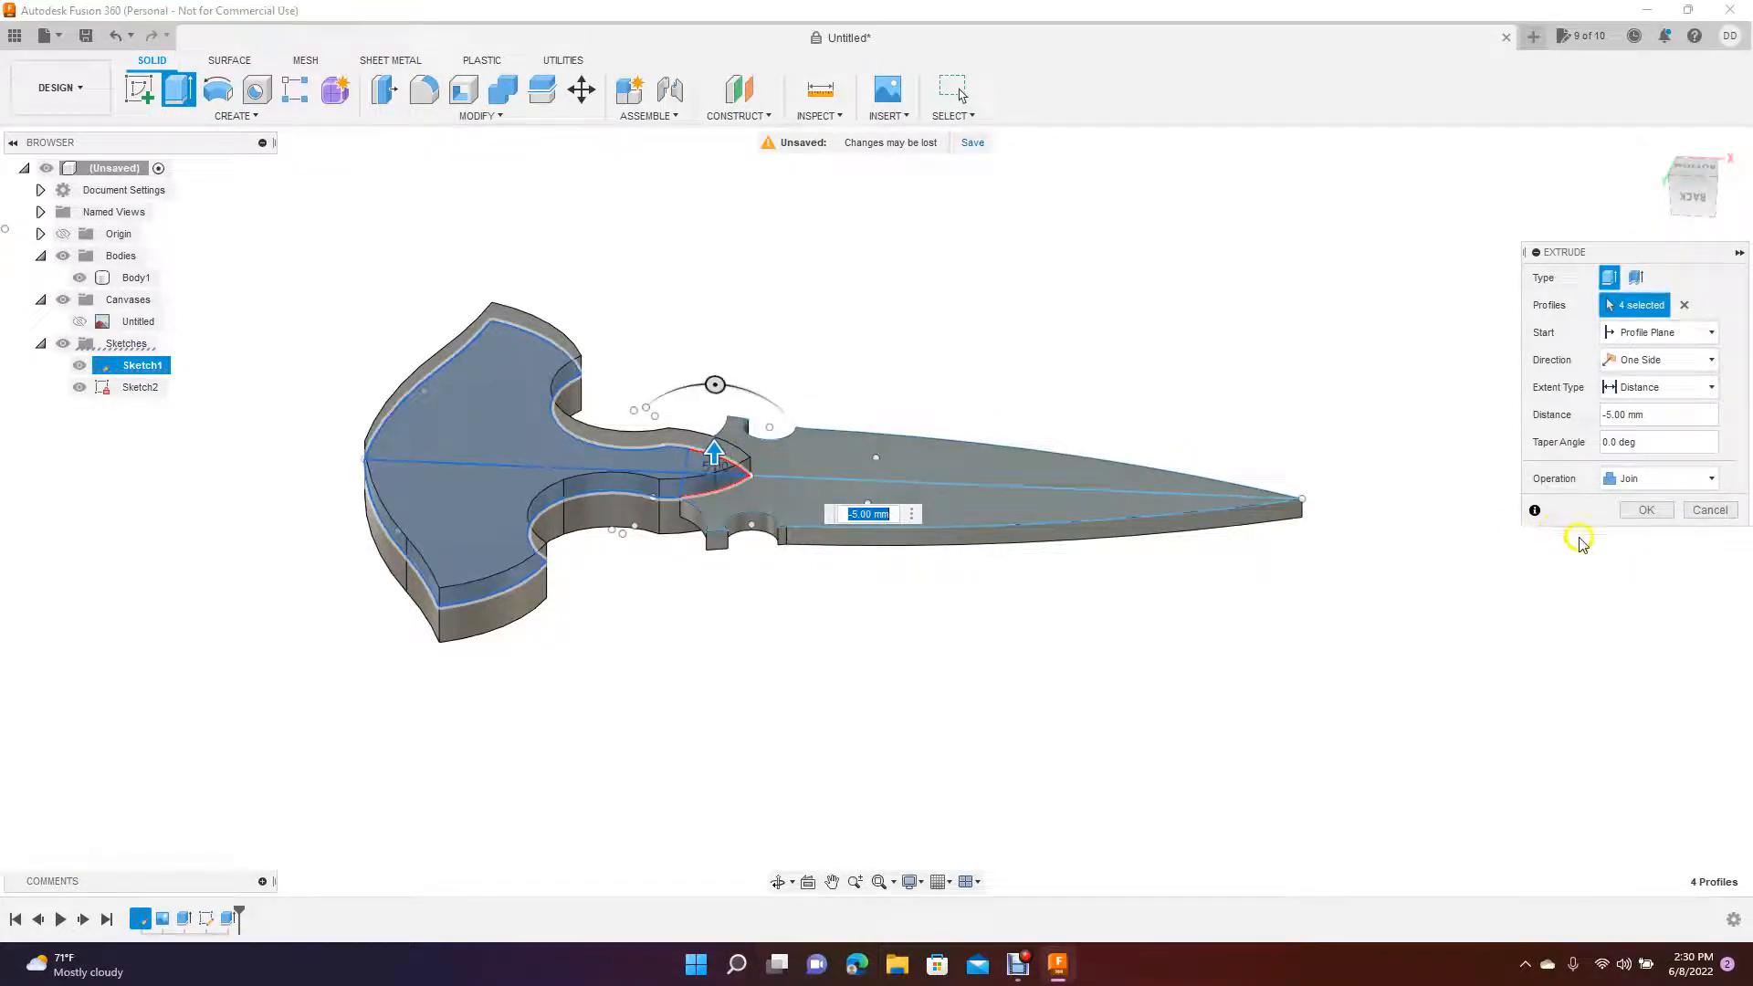
{"action": "left_click", "coordinate": [1637, 509]}
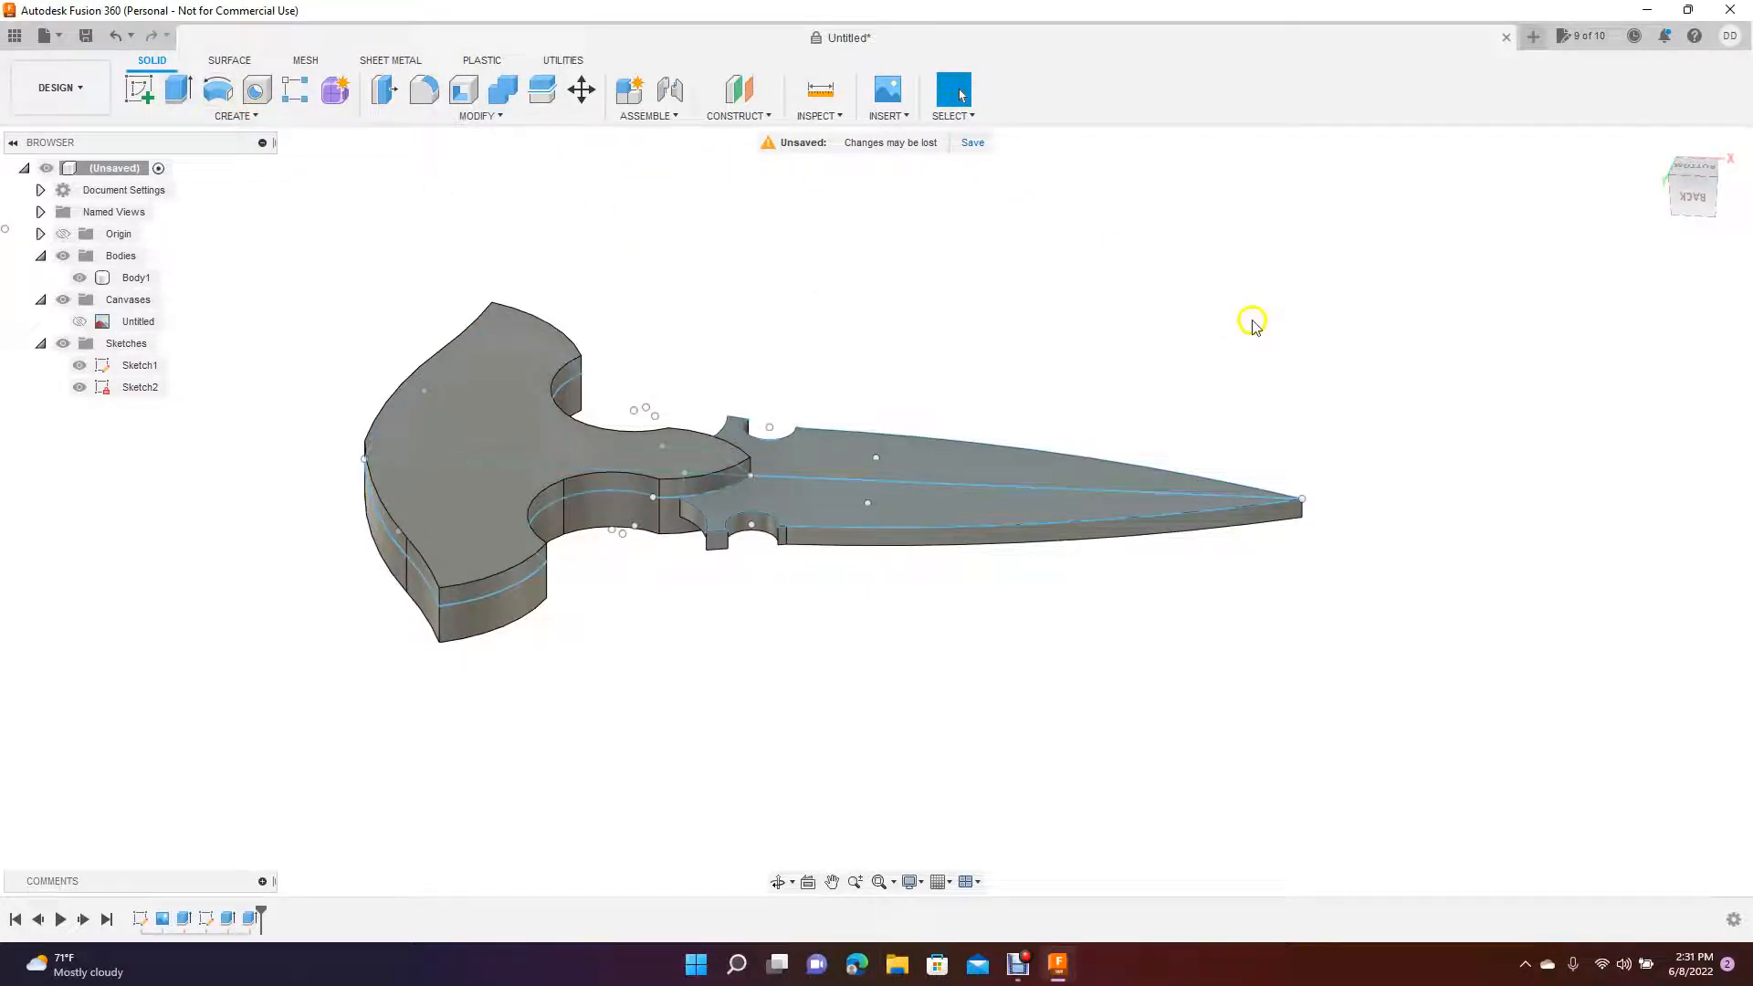
- Try a constant-radius fillet around the whole outline of the handle's bottom face, and undo it
{"action": "left_click", "coordinate": [1687, 196]}
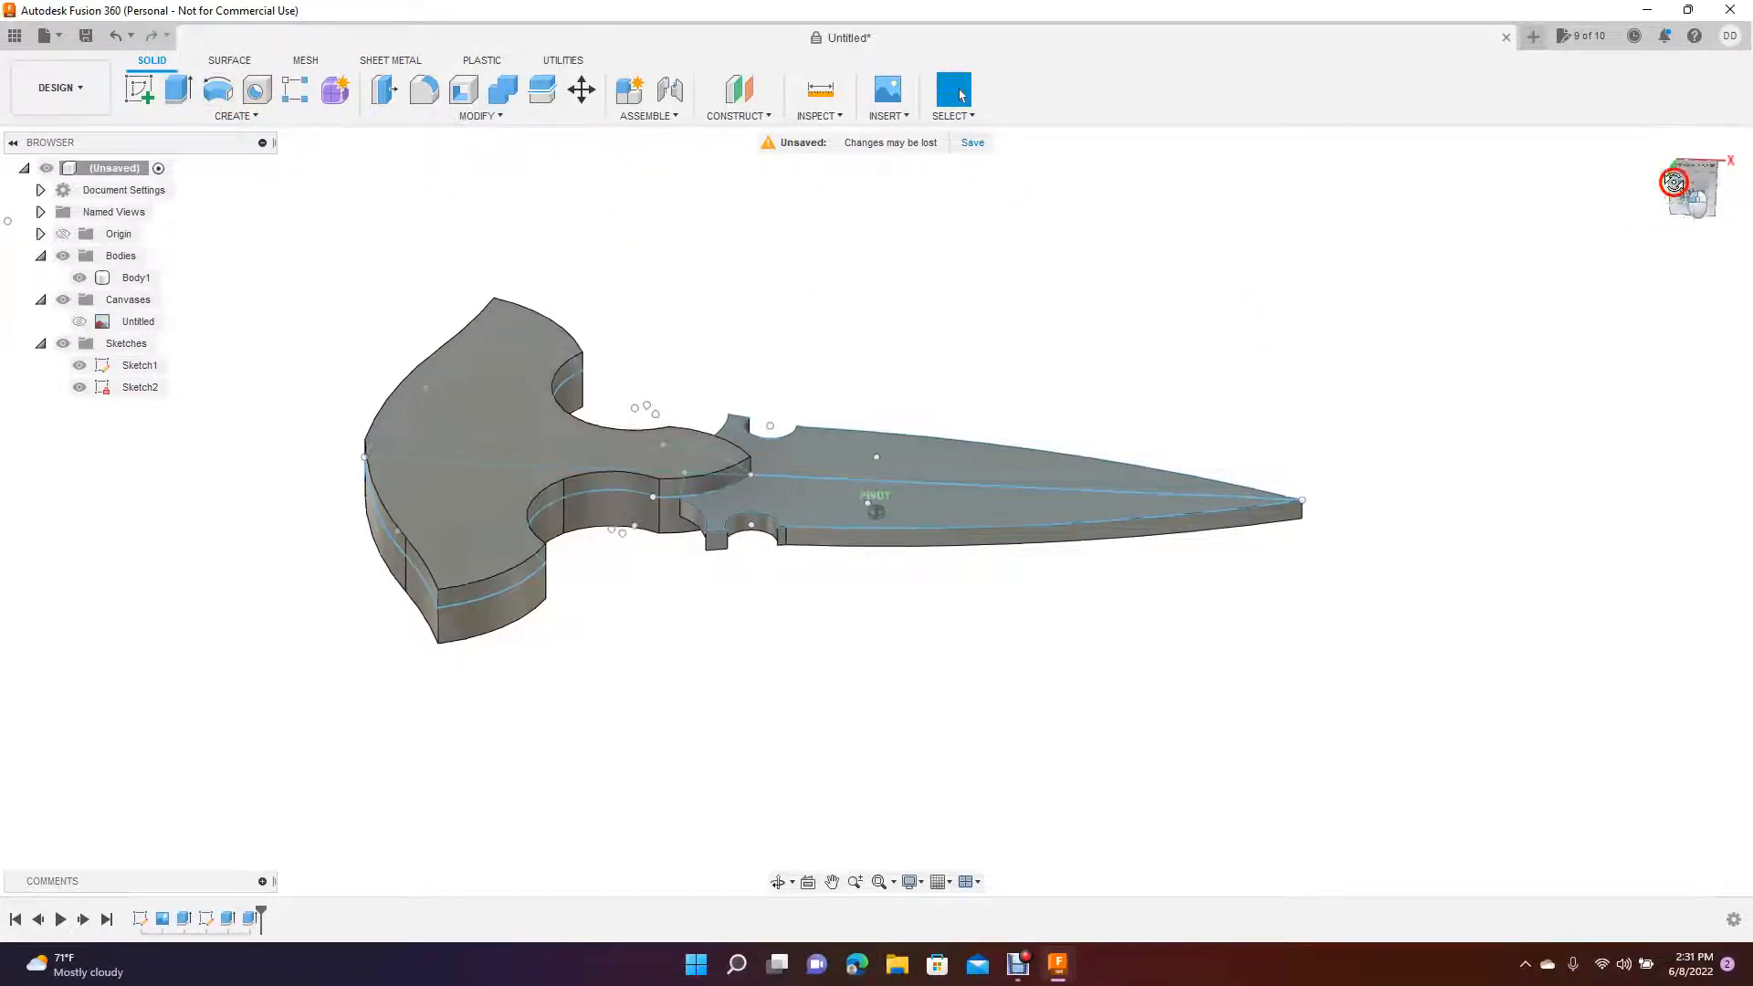
{"action": "mouse_move", "coordinate": [1692, 155]}
{"action": "left_mouse_down"}
{"action": "mouse_move", "coordinate": [1663, 146]}
{"action": "mouse_move", "coordinate": [1666, 164]}
{"action": "mouse_move", "coordinate": [1635, 168]}
{"action": "mouse_move", "coordinate": [1682, 176]}
{"action": "mouse_move", "coordinate": [7, 155]}
{"action": "mouse_move", "coordinate": [1722, 172]}
{"action": "mouse_move", "coordinate": [1646, 156]}
{"action": "mouse_move", "coordinate": [1612, 180]}
{"action": "mouse_move", "coordinate": [1622, 140]}
{"action": "mouse_move", "coordinate": [1655, 204]}
{"action": "mouse_move", "coordinate": [1685, 219]}
{"action": "mouse_move", "coordinate": [1688, 195]}
{"action": "left_mouse_up"}
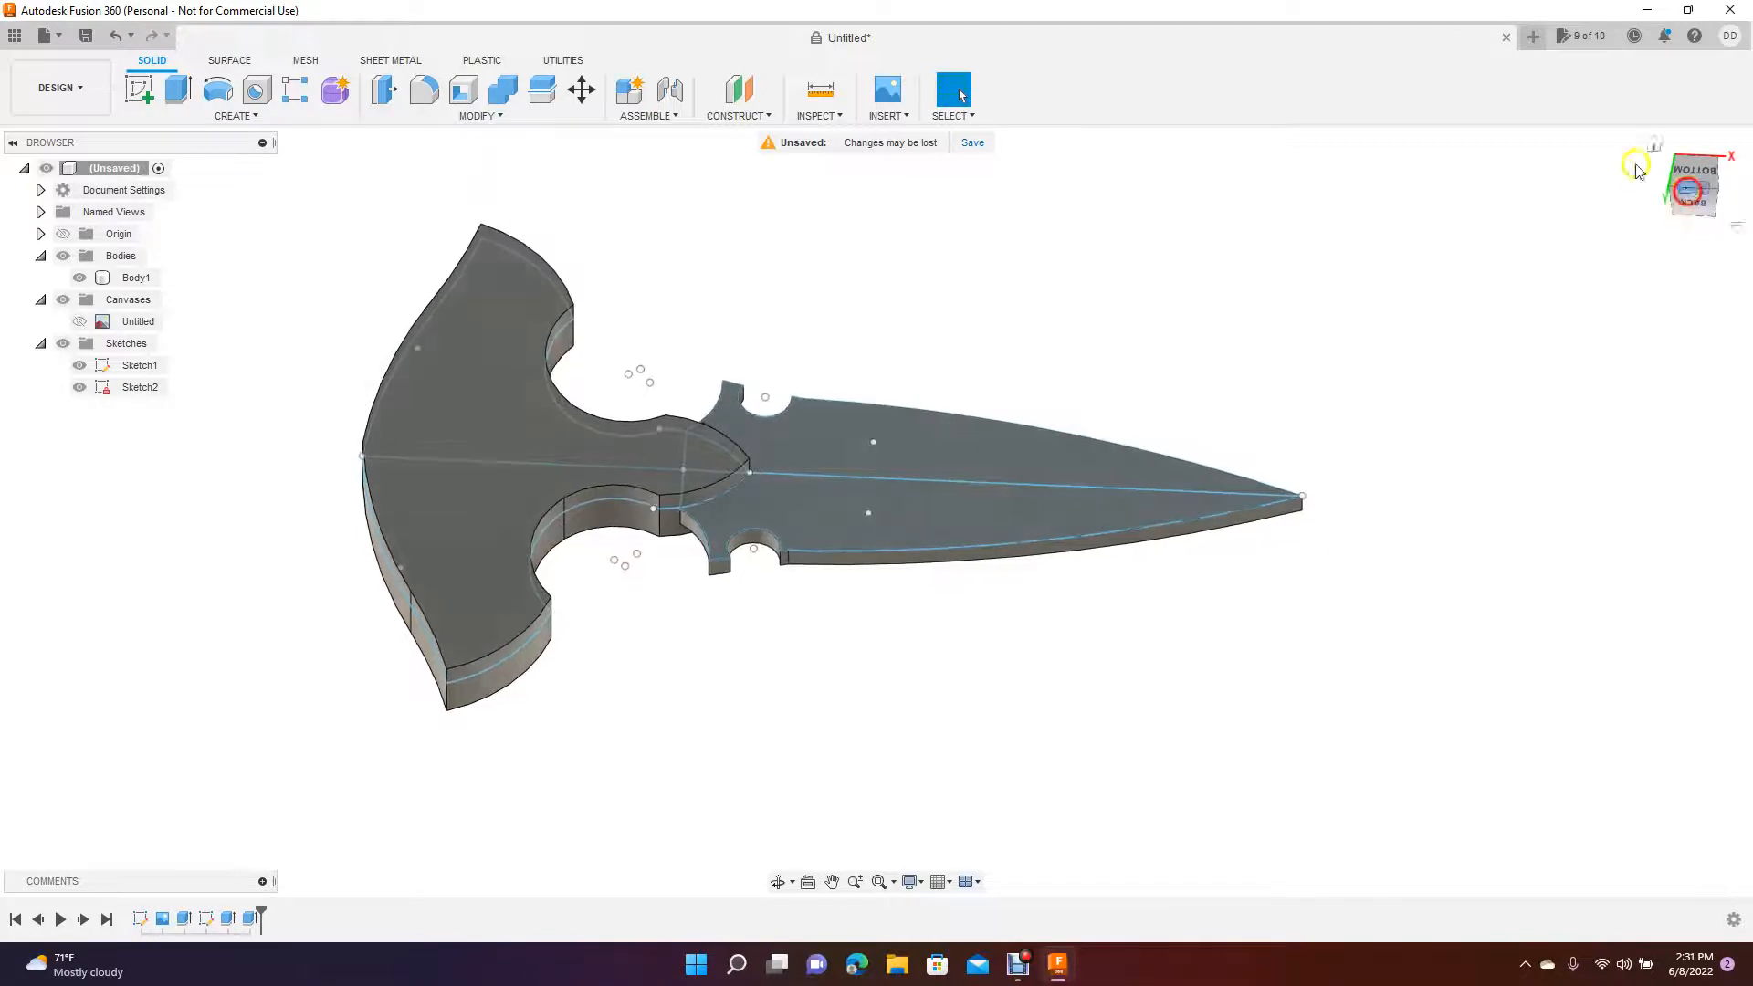
{"action": "left_click", "coordinate": [424, 89]}
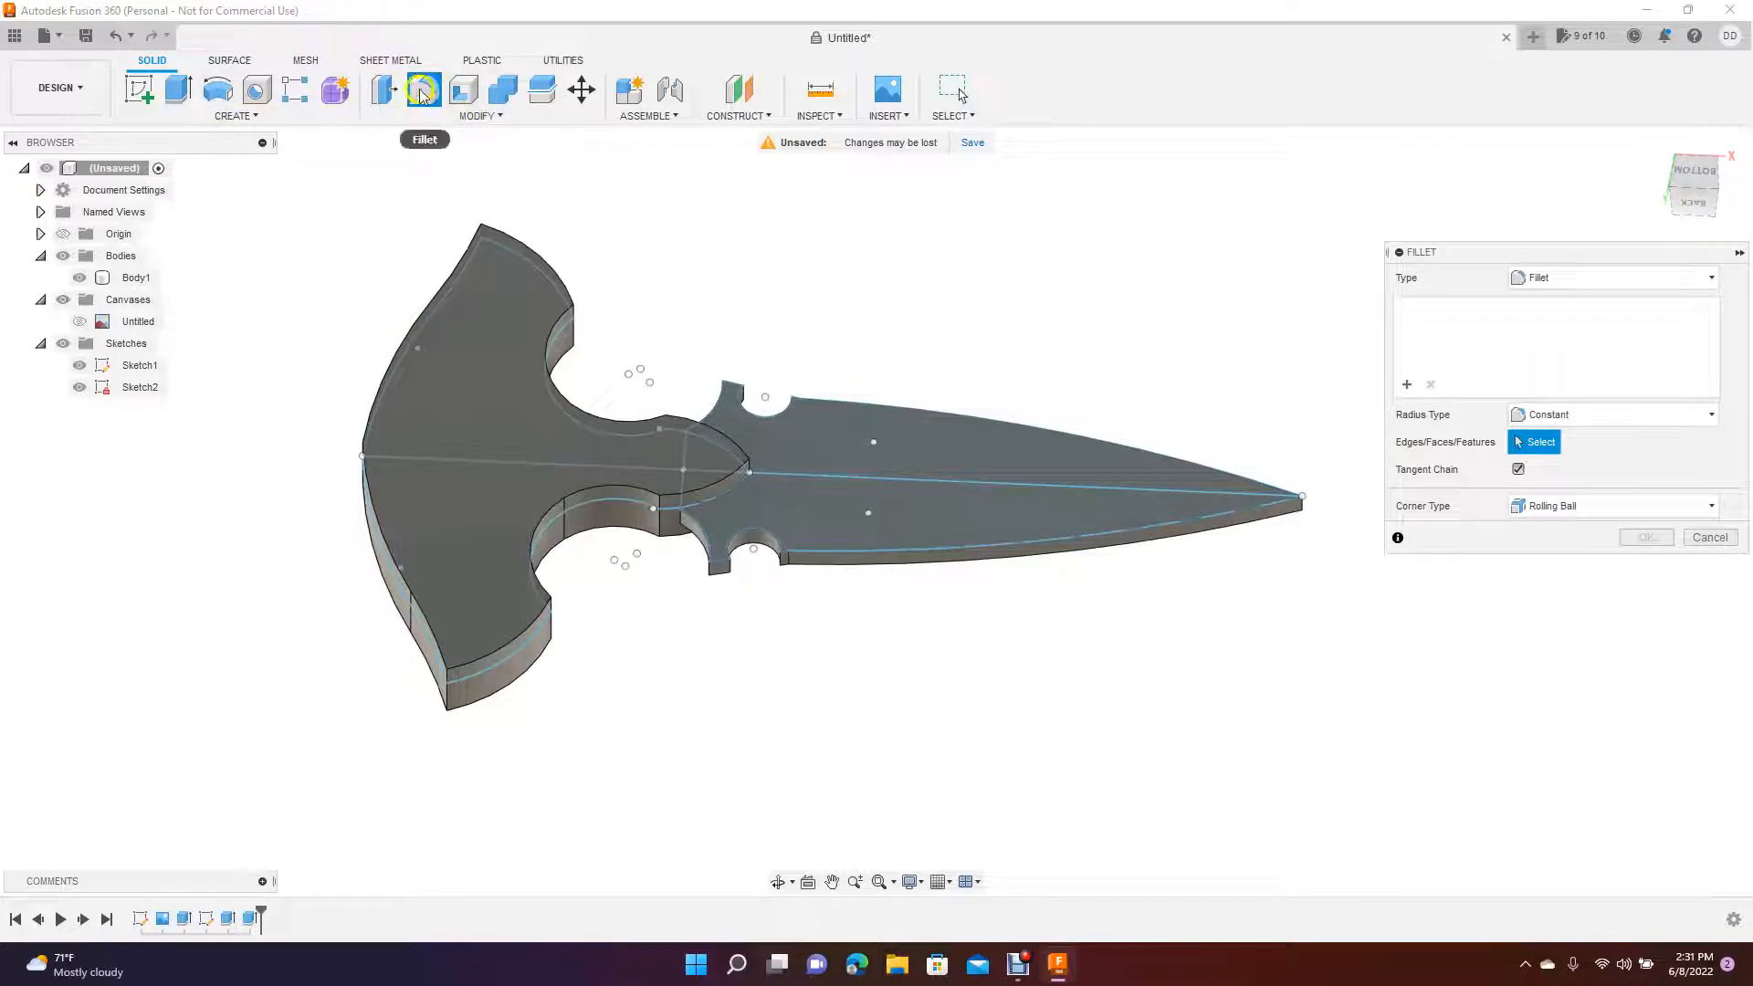
{"action": "left_click", "coordinate": [413, 325]}
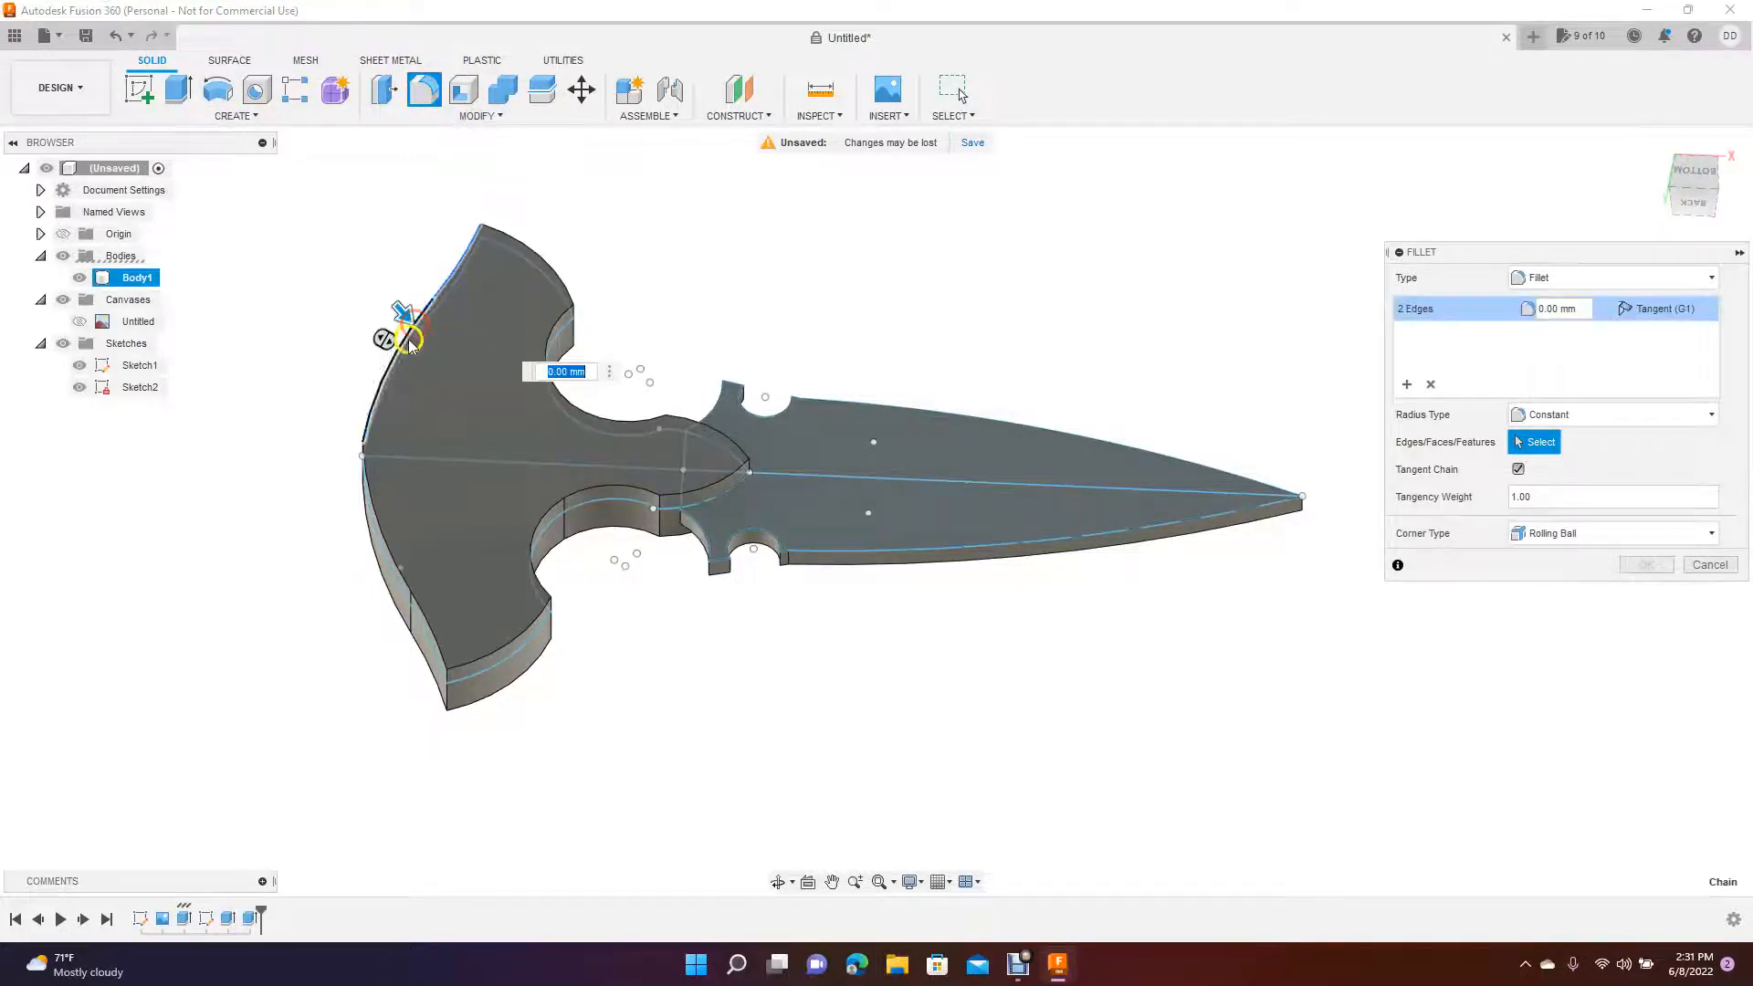
{"action": "left_click", "coordinate": [369, 497]}
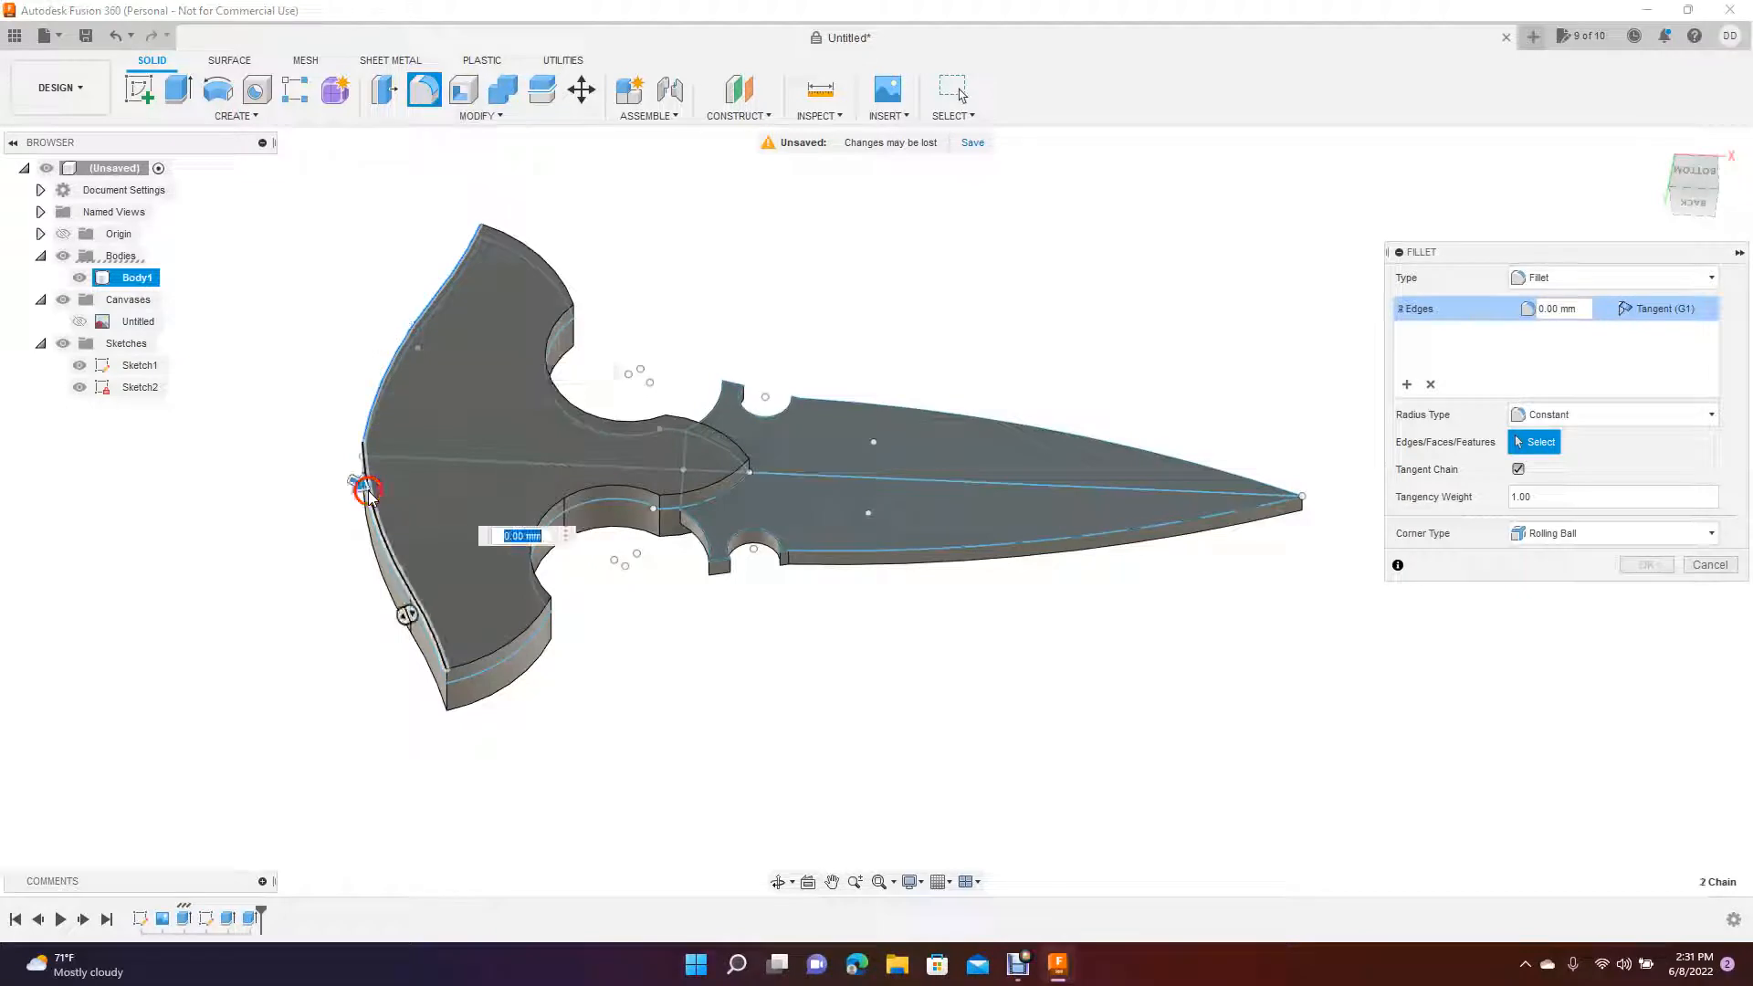
{"action": "left_click", "coordinate": [486, 654]}
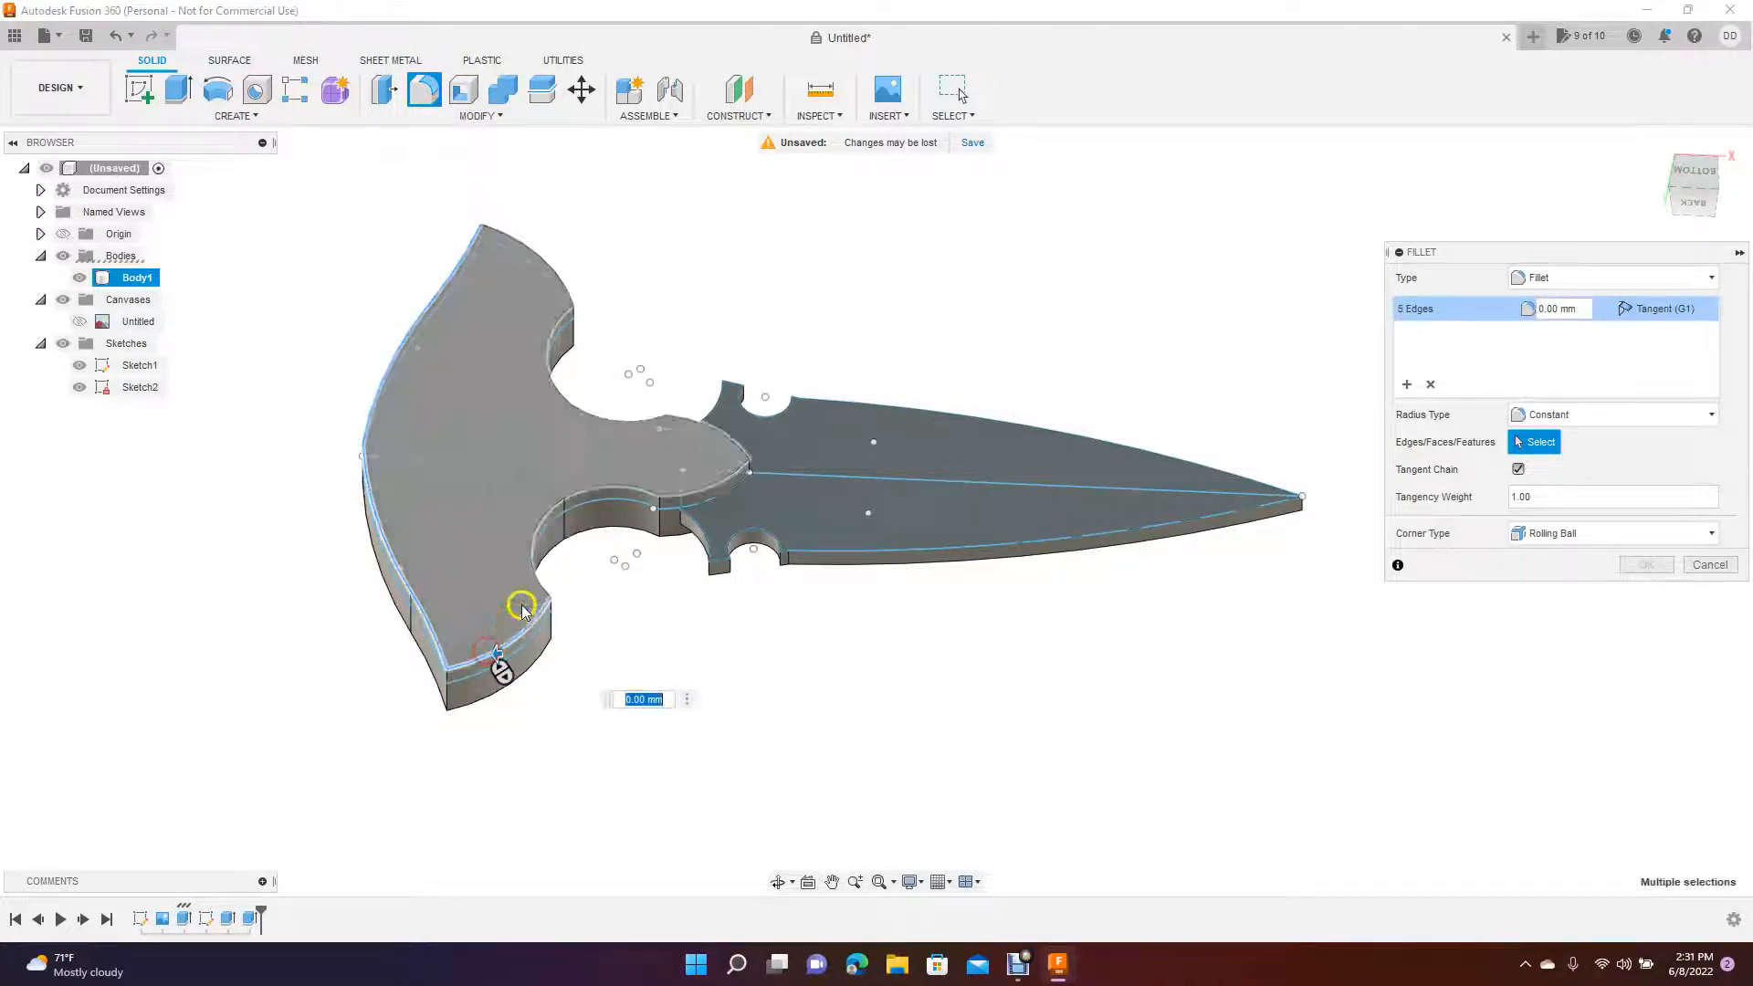
{"action": "left_click", "coordinate": [534, 549]}
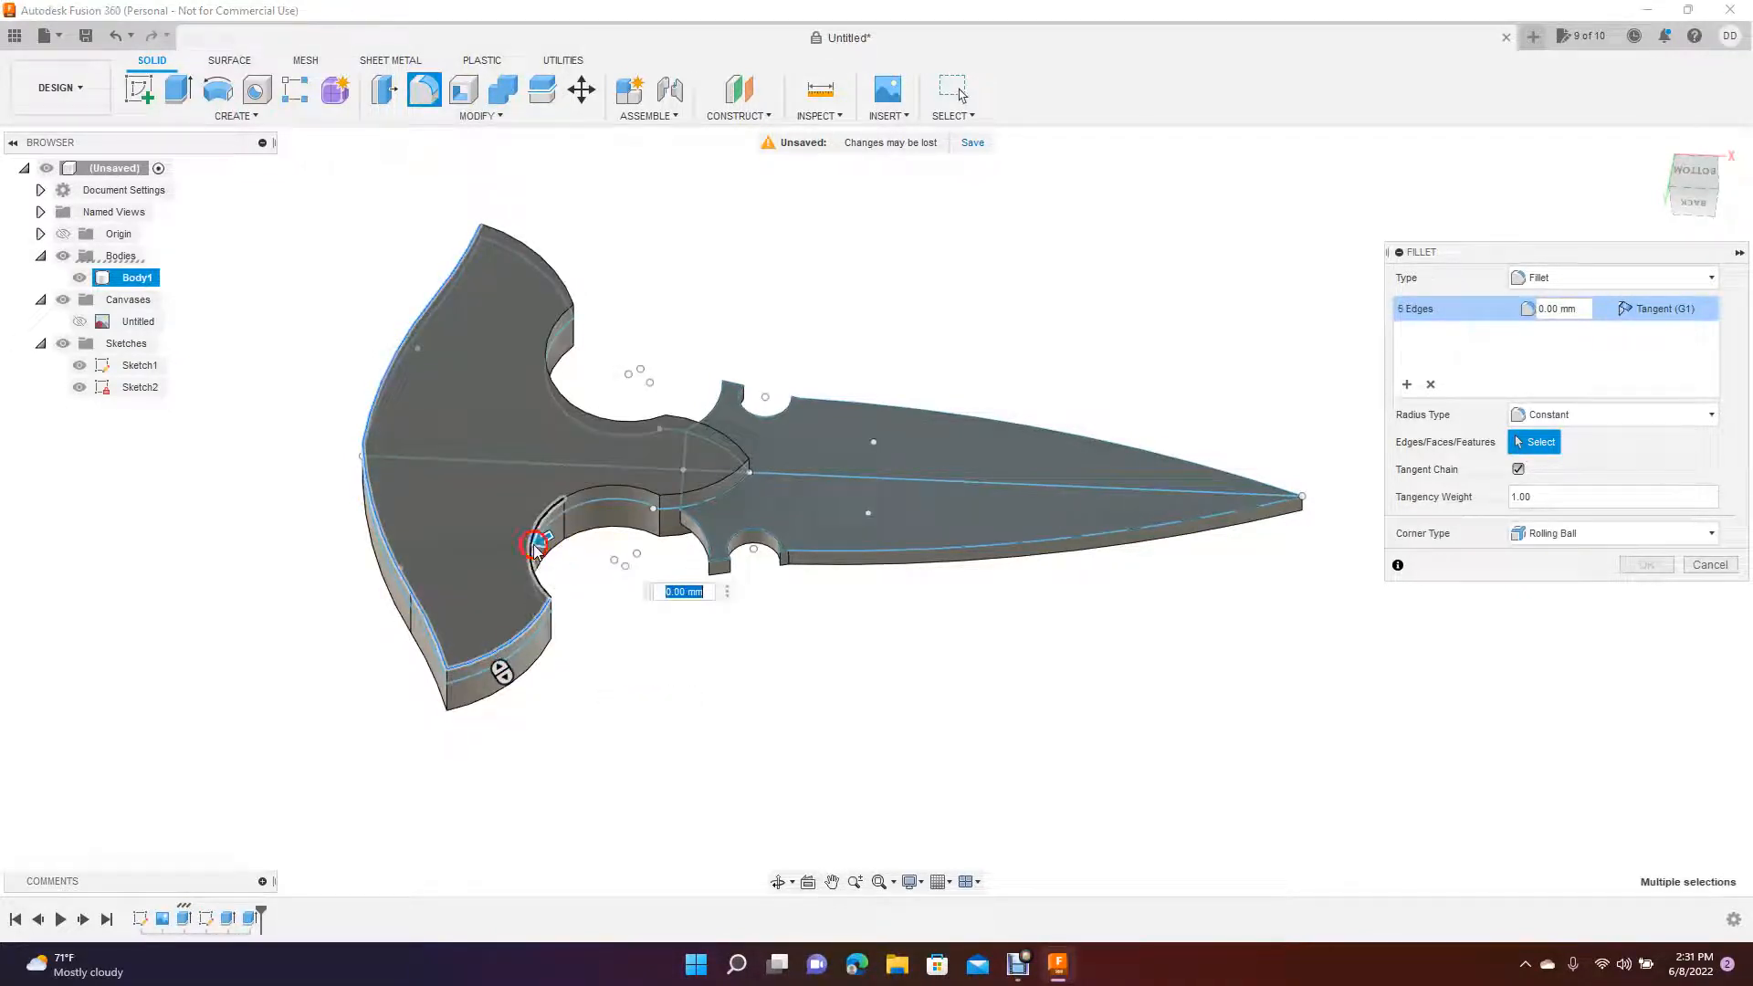
{"action": "left_click", "coordinate": [606, 494]}
{"action": "left_click", "coordinate": [681, 496]}
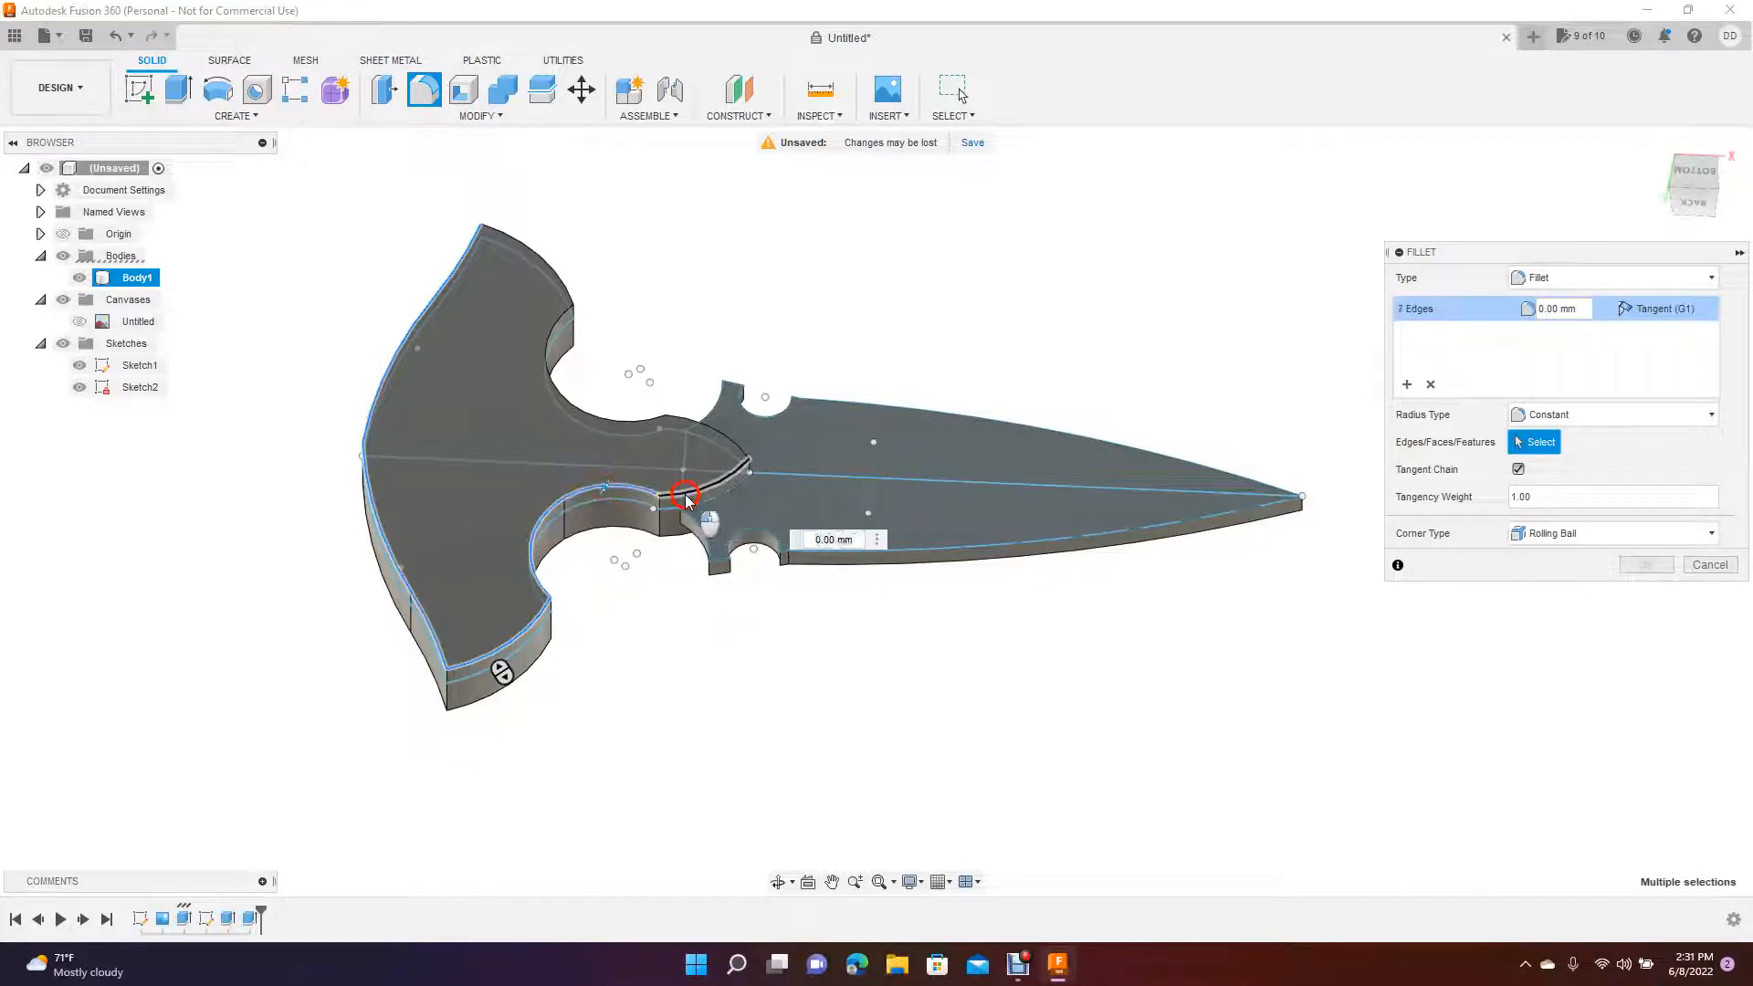
{"action": "left_click", "coordinate": [717, 431]}
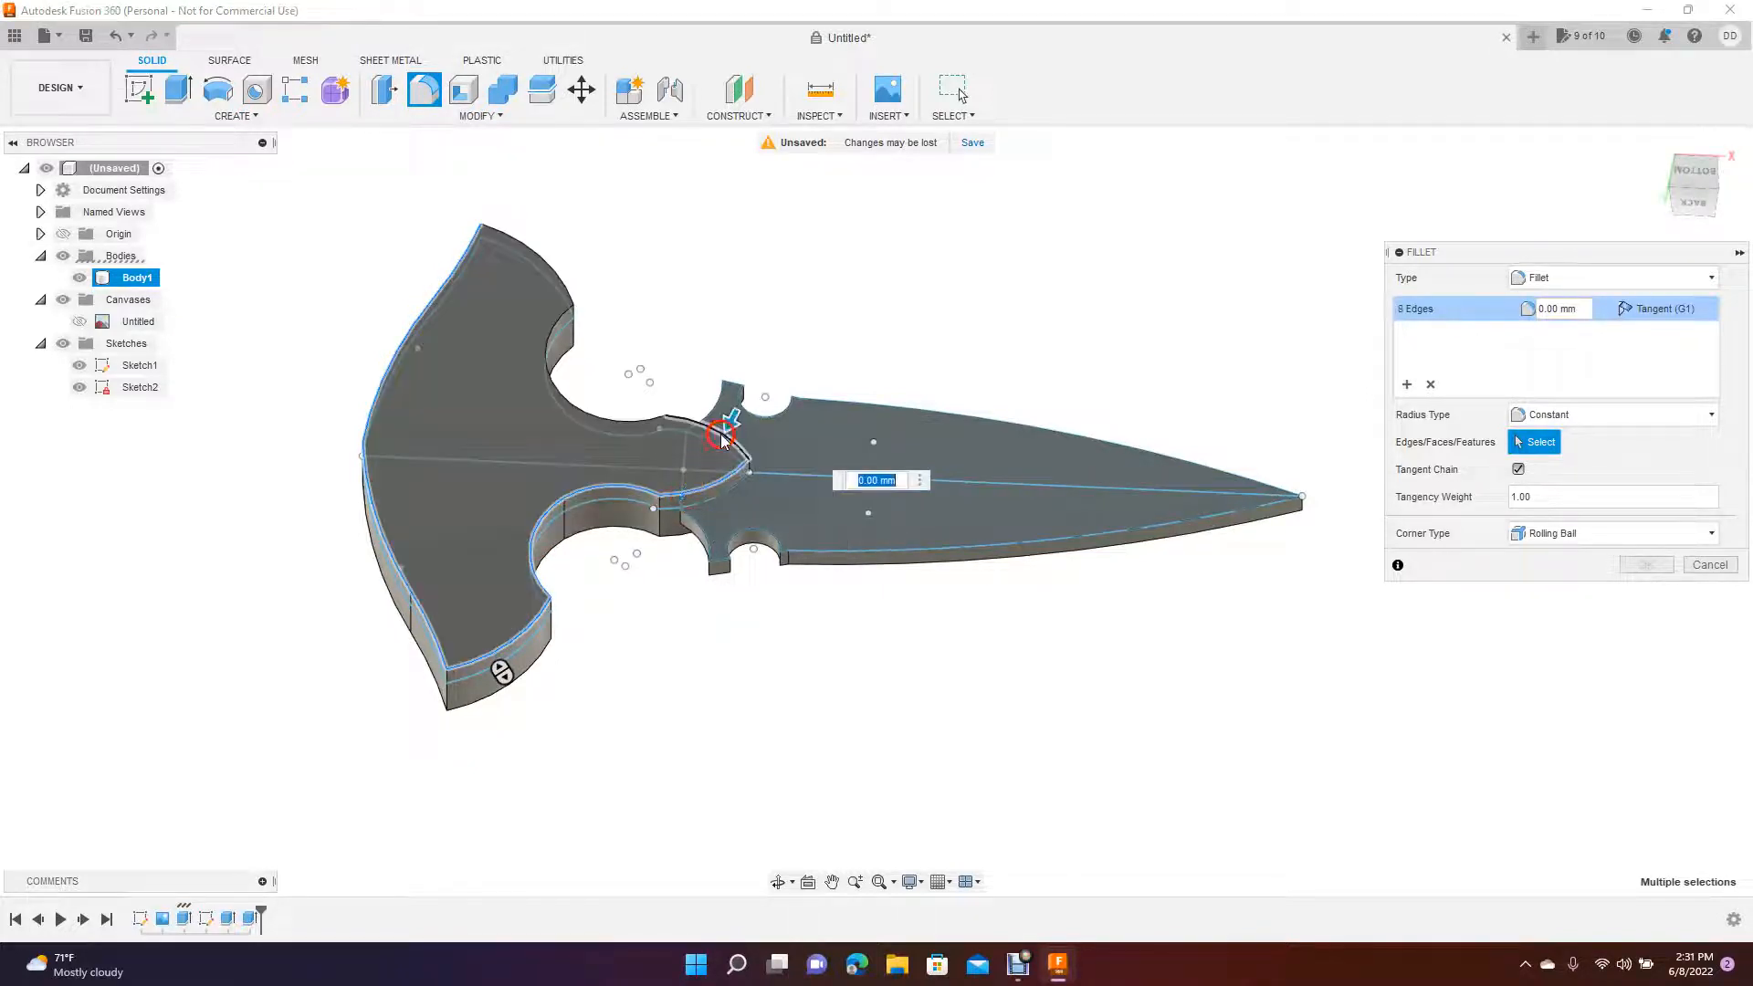
{"action": "left_click", "coordinate": [634, 427]}
{"action": "left_click", "coordinate": [556, 390]}
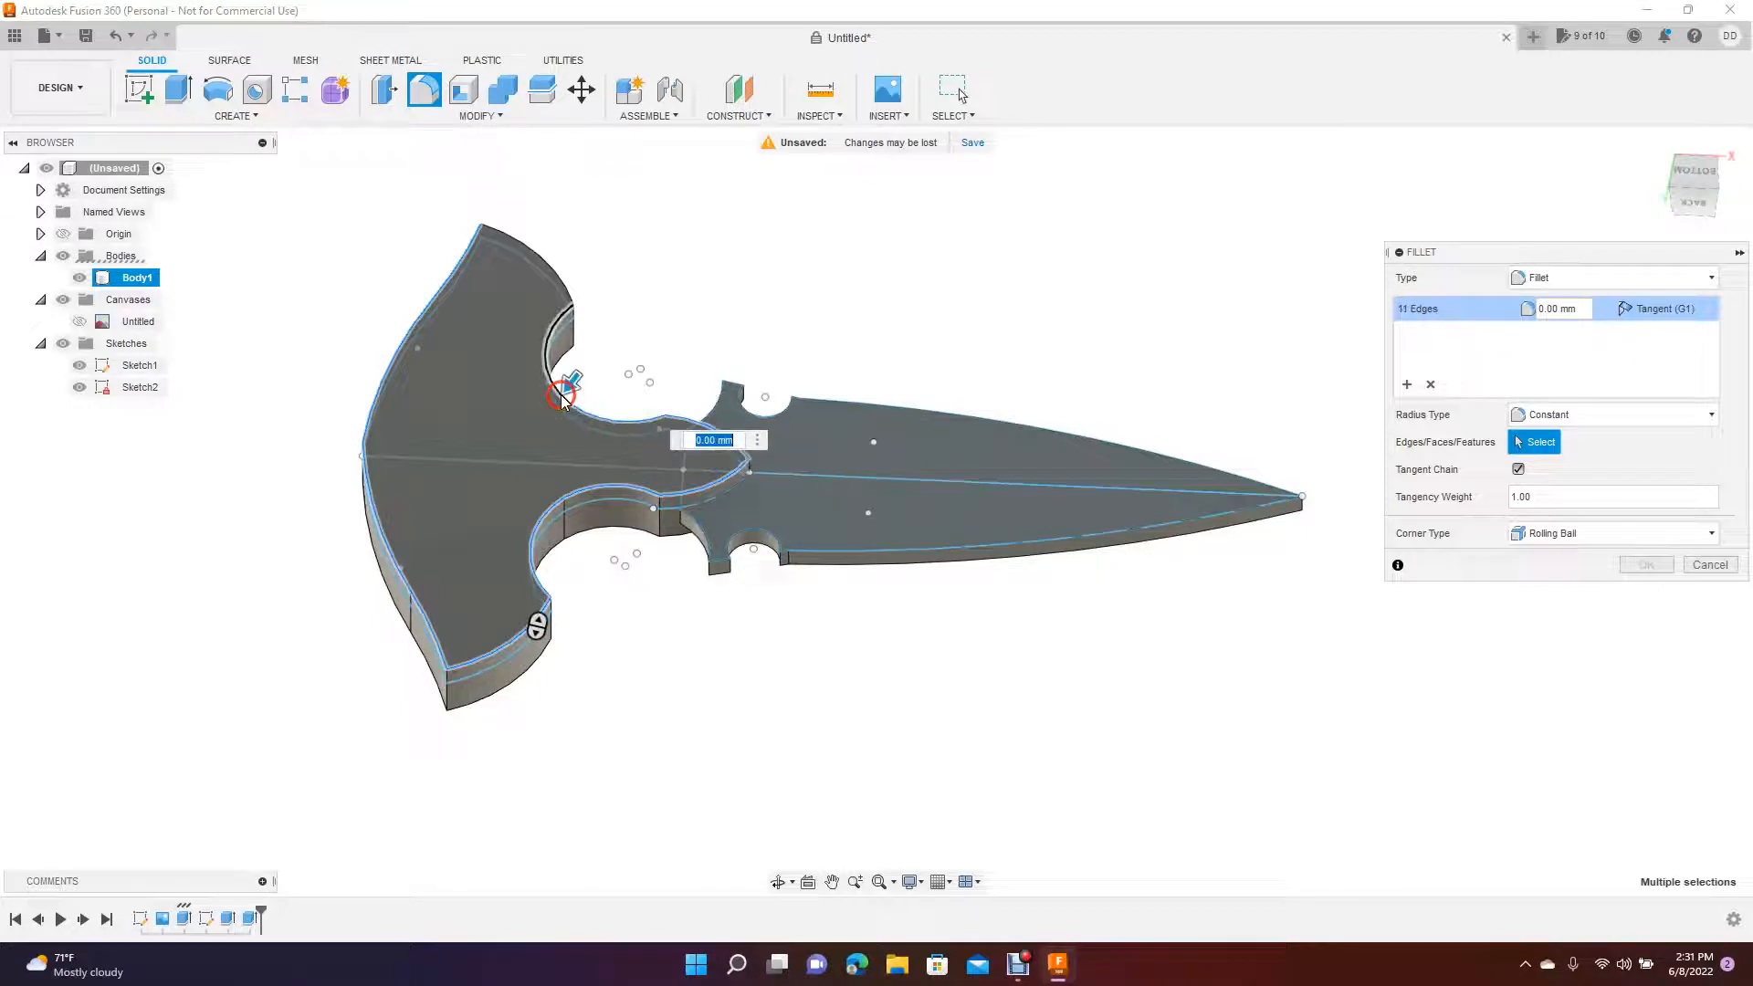
{"action": "left_click", "coordinate": [560, 280]}
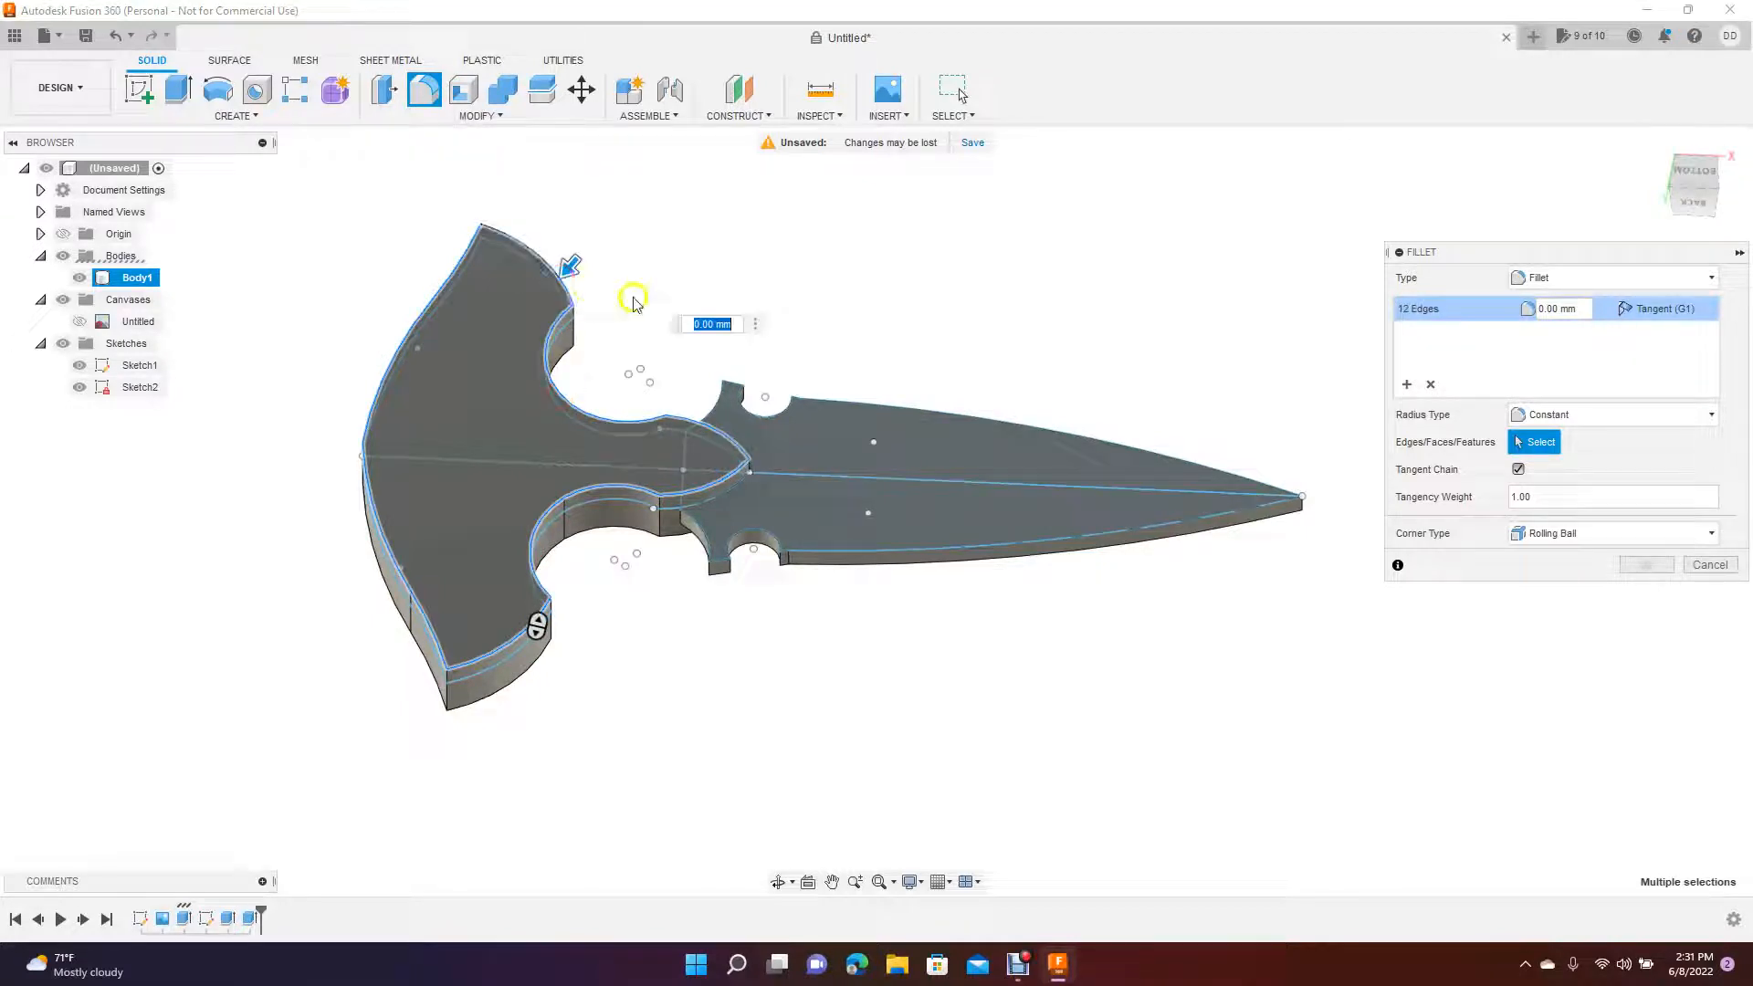
{"action": "key", "text": "Return"}
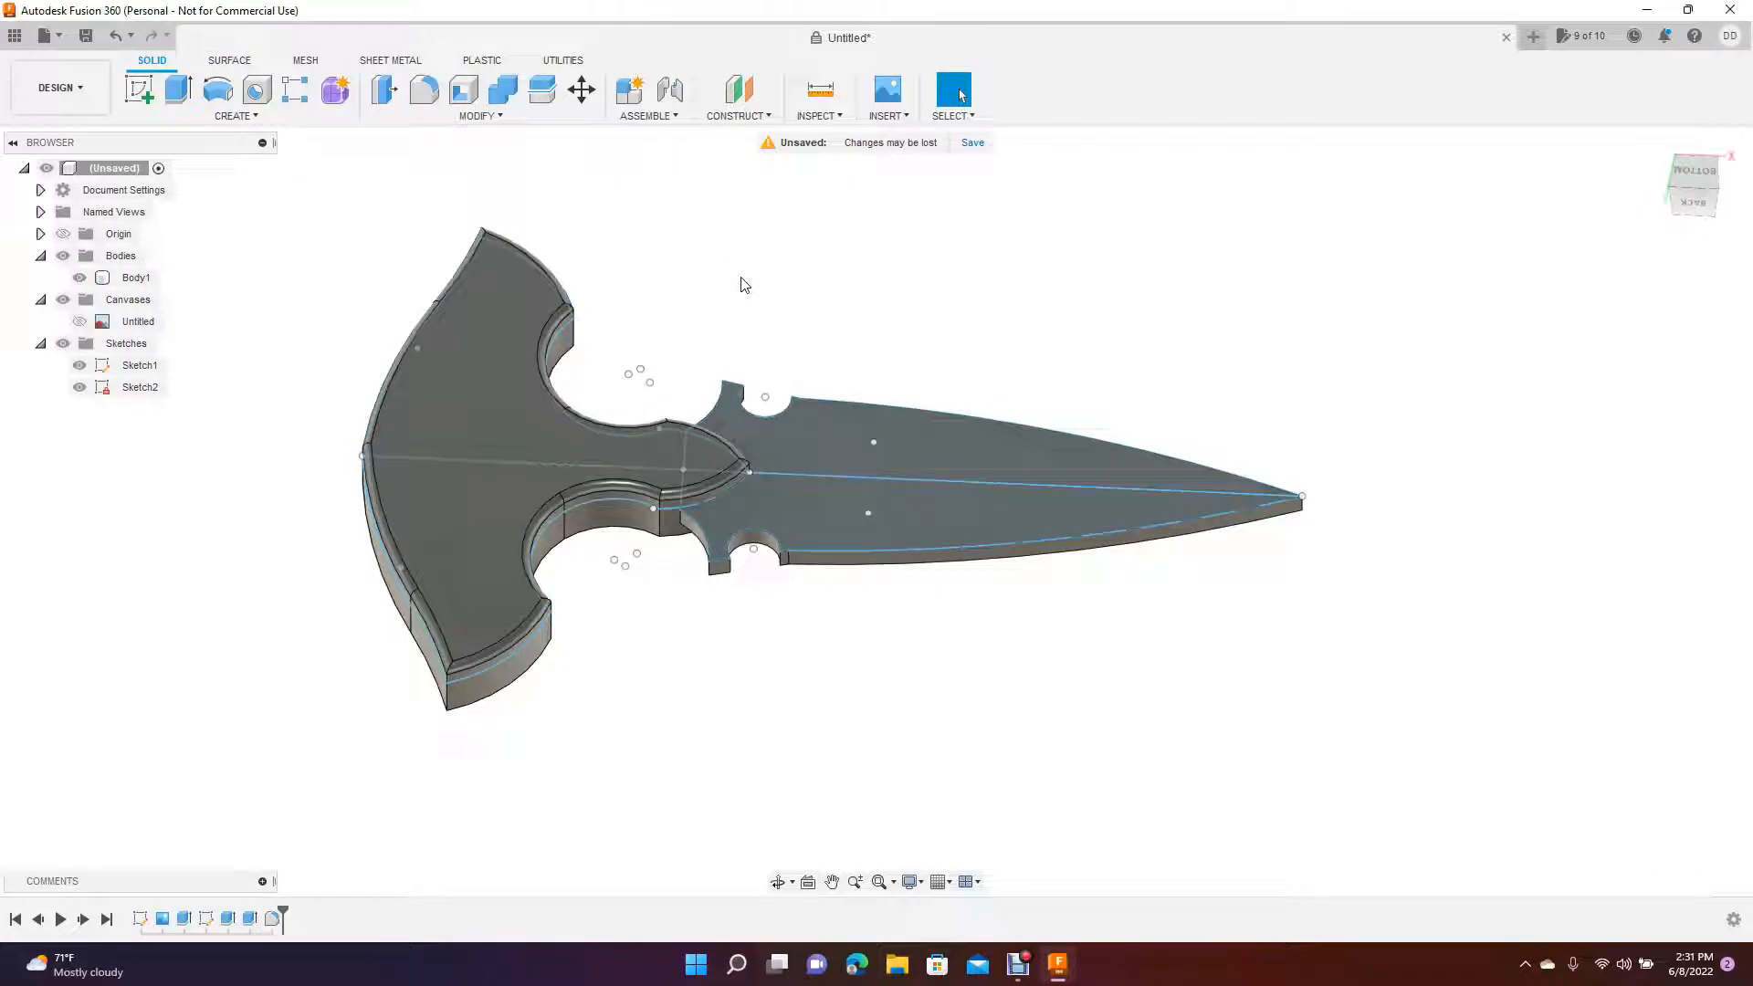
{"action": "key", "text": "ctrl+z"}
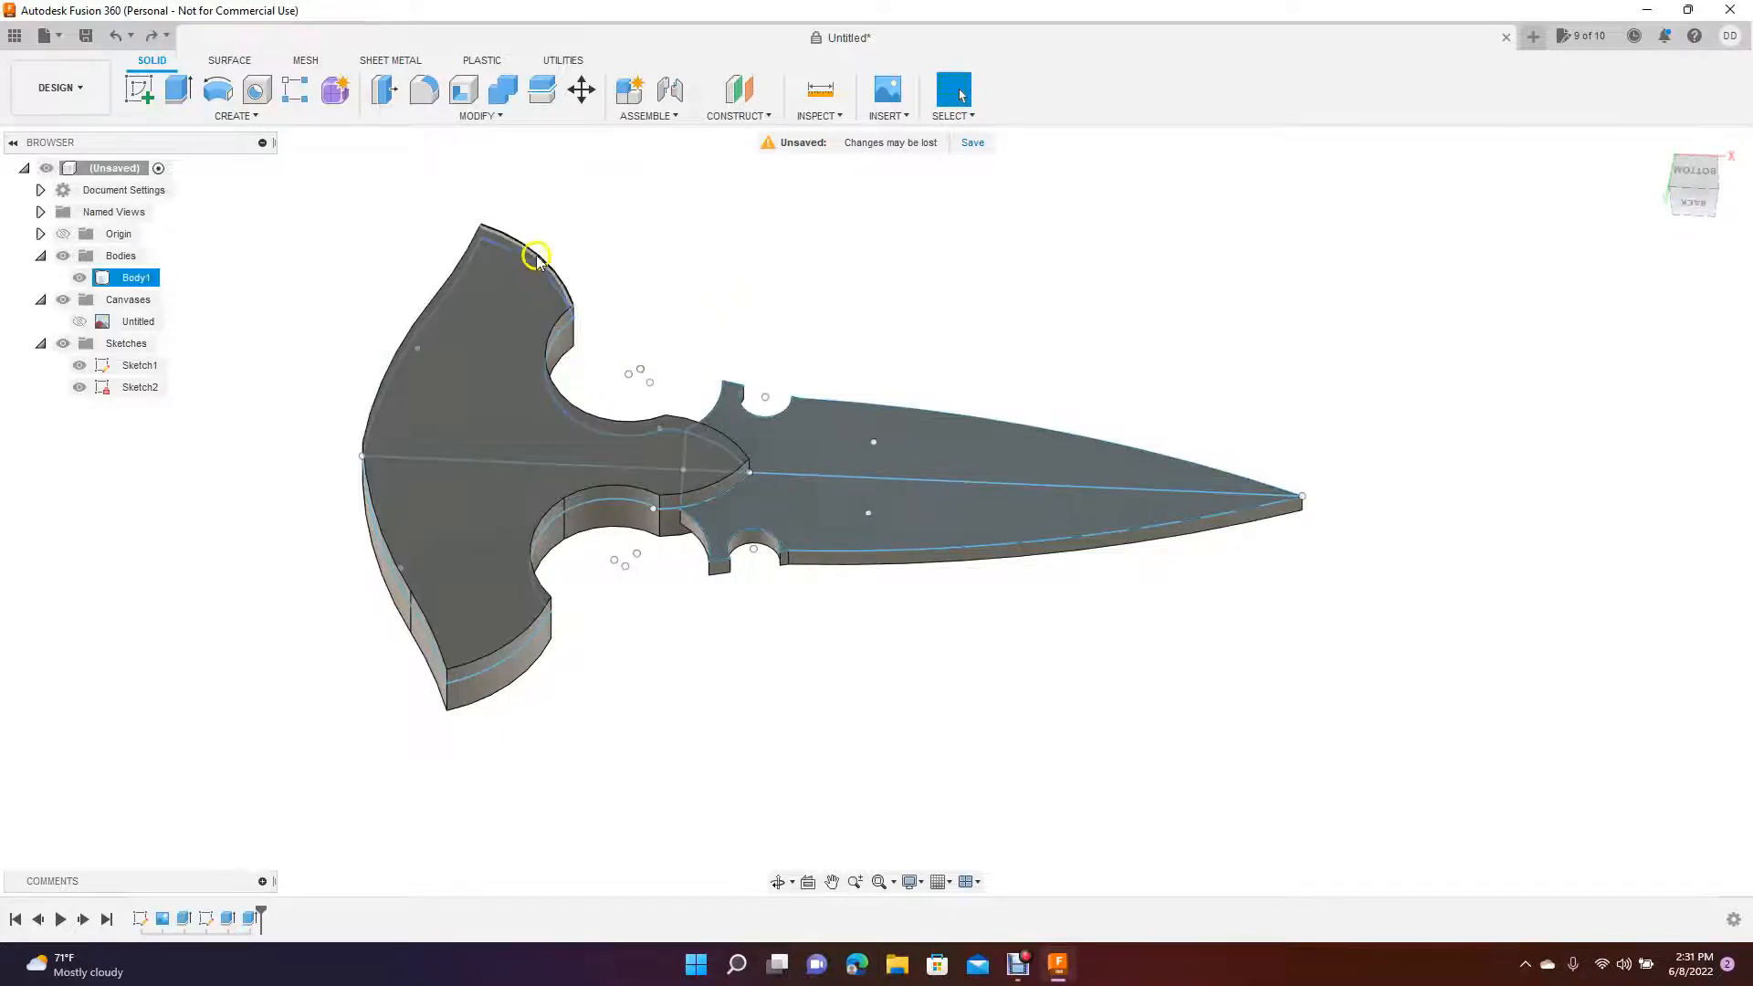
- Fillet the whole outline of the handle's bottom face, all 12 edges, with a constant 3 mm radius
{"action": "left_click", "coordinate": [424, 91]}
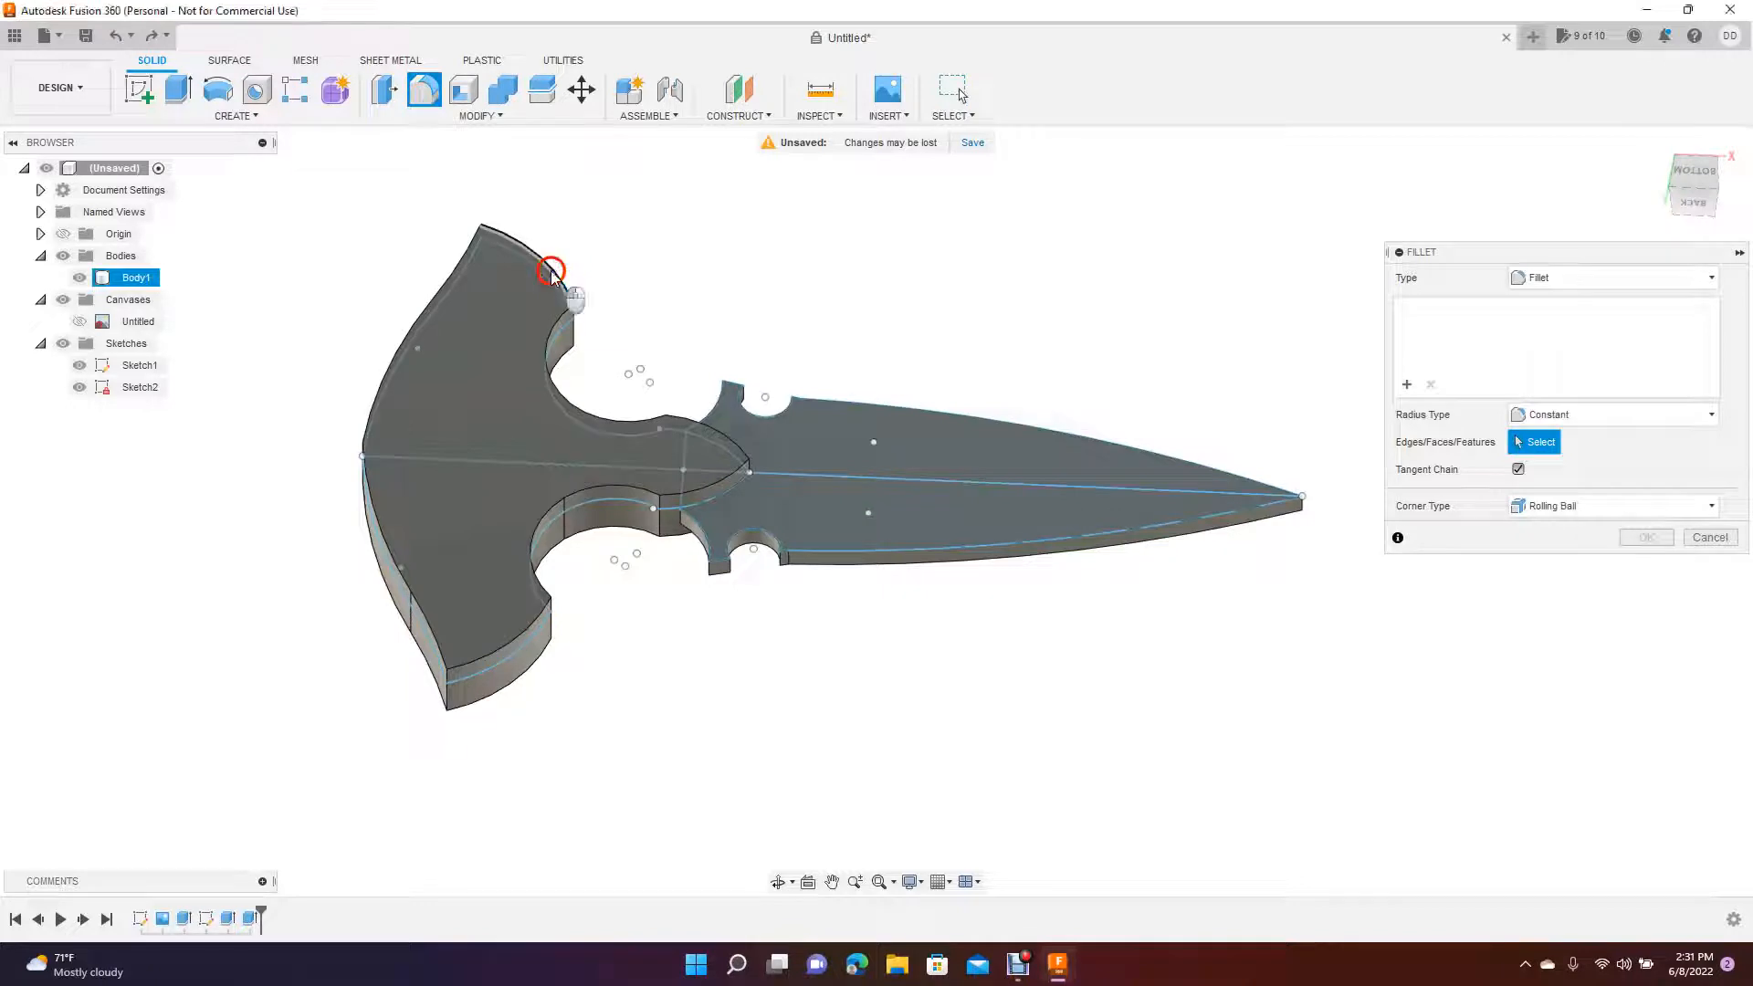
{"action": "left_click", "coordinate": [552, 271]}
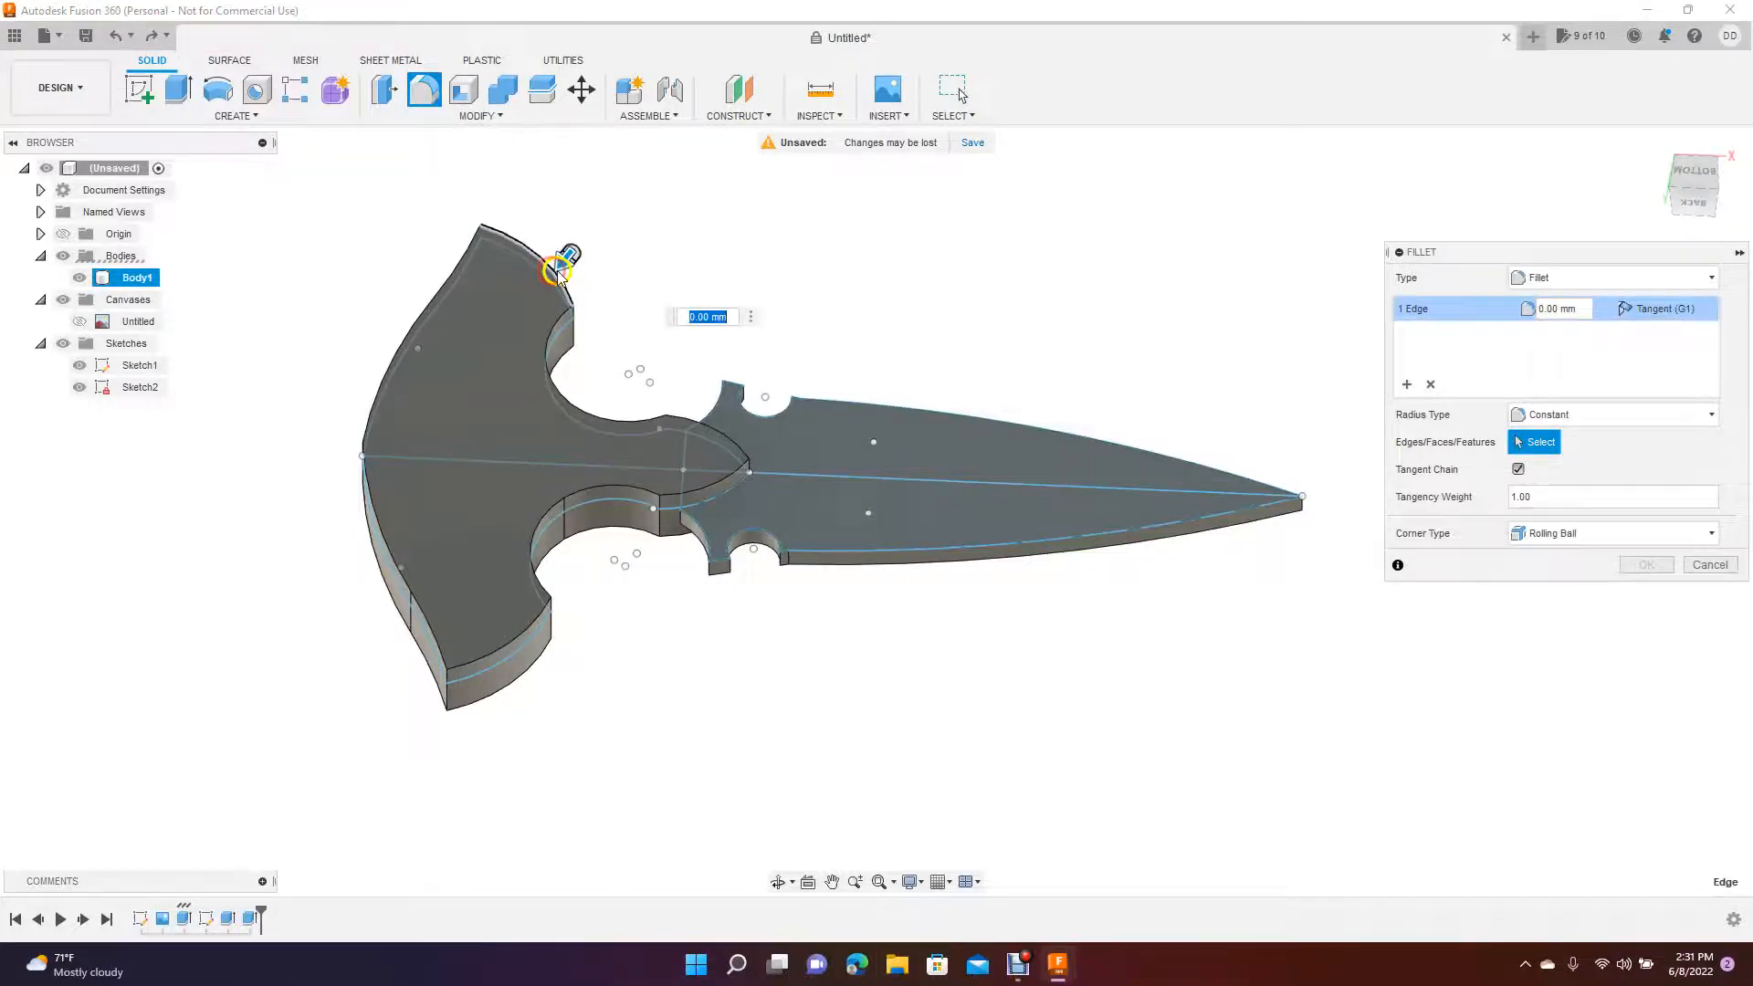
{"action": "left_click", "coordinate": [419, 319]}
{"action": "left_click", "coordinate": [375, 514]}
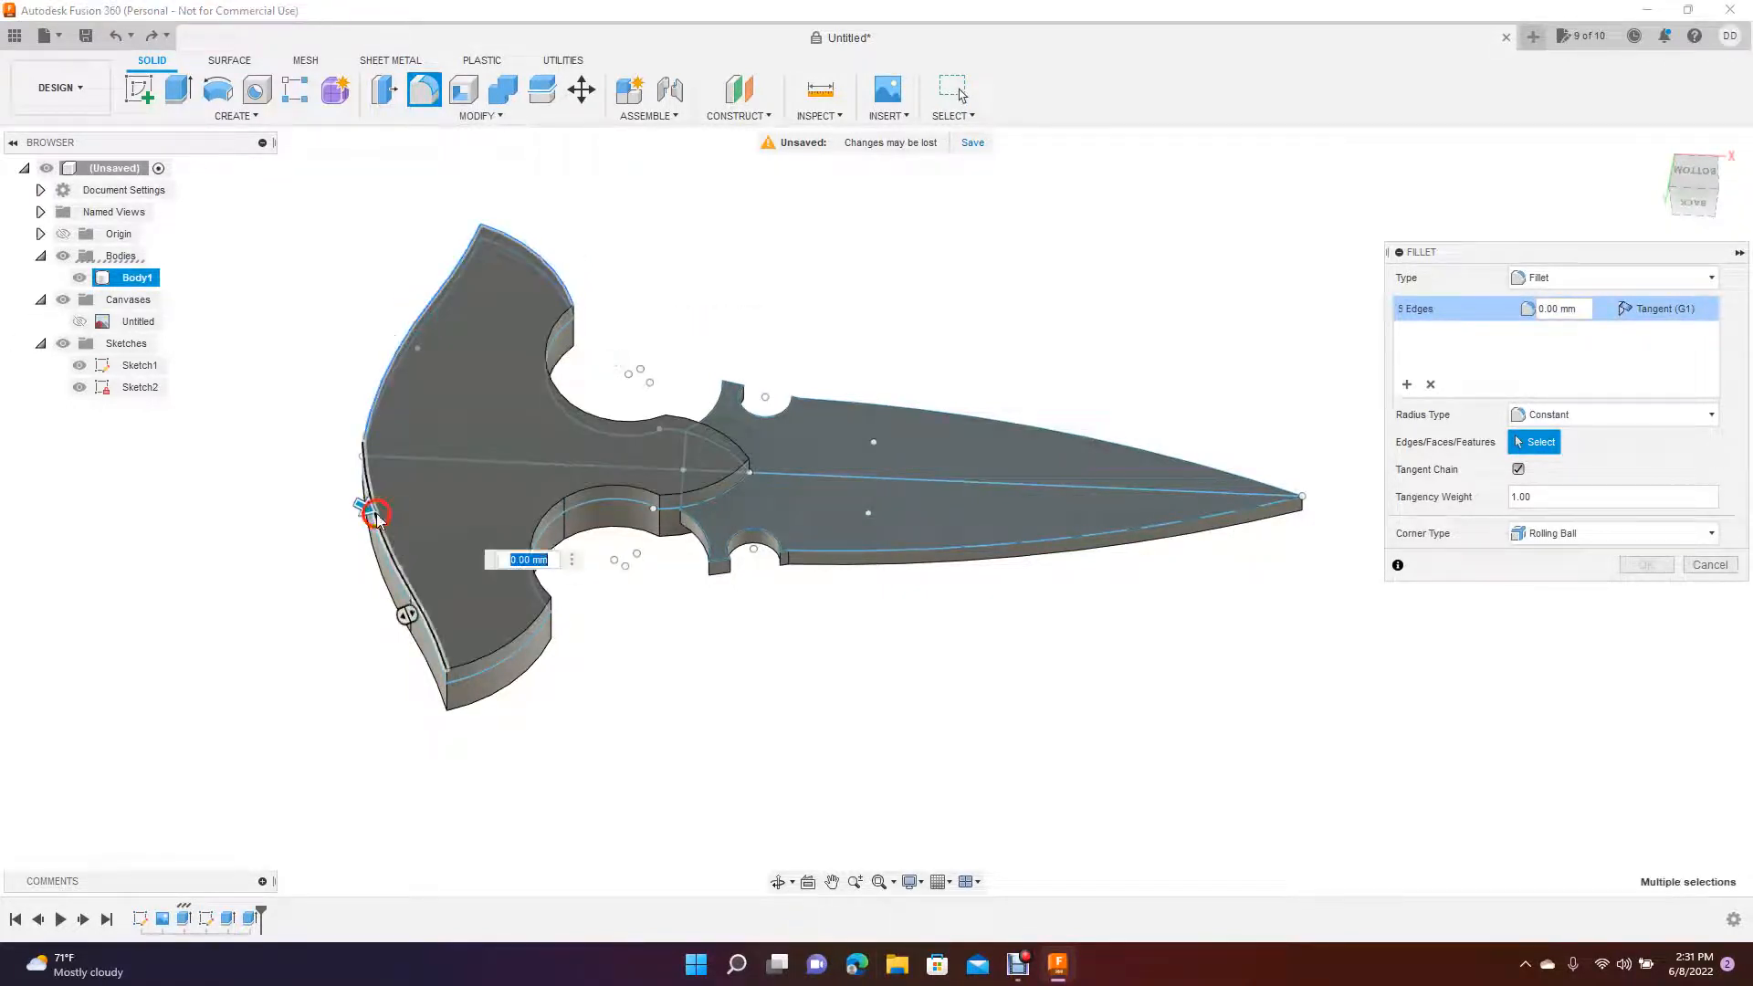
{"action": "left_click", "coordinate": [524, 634]}
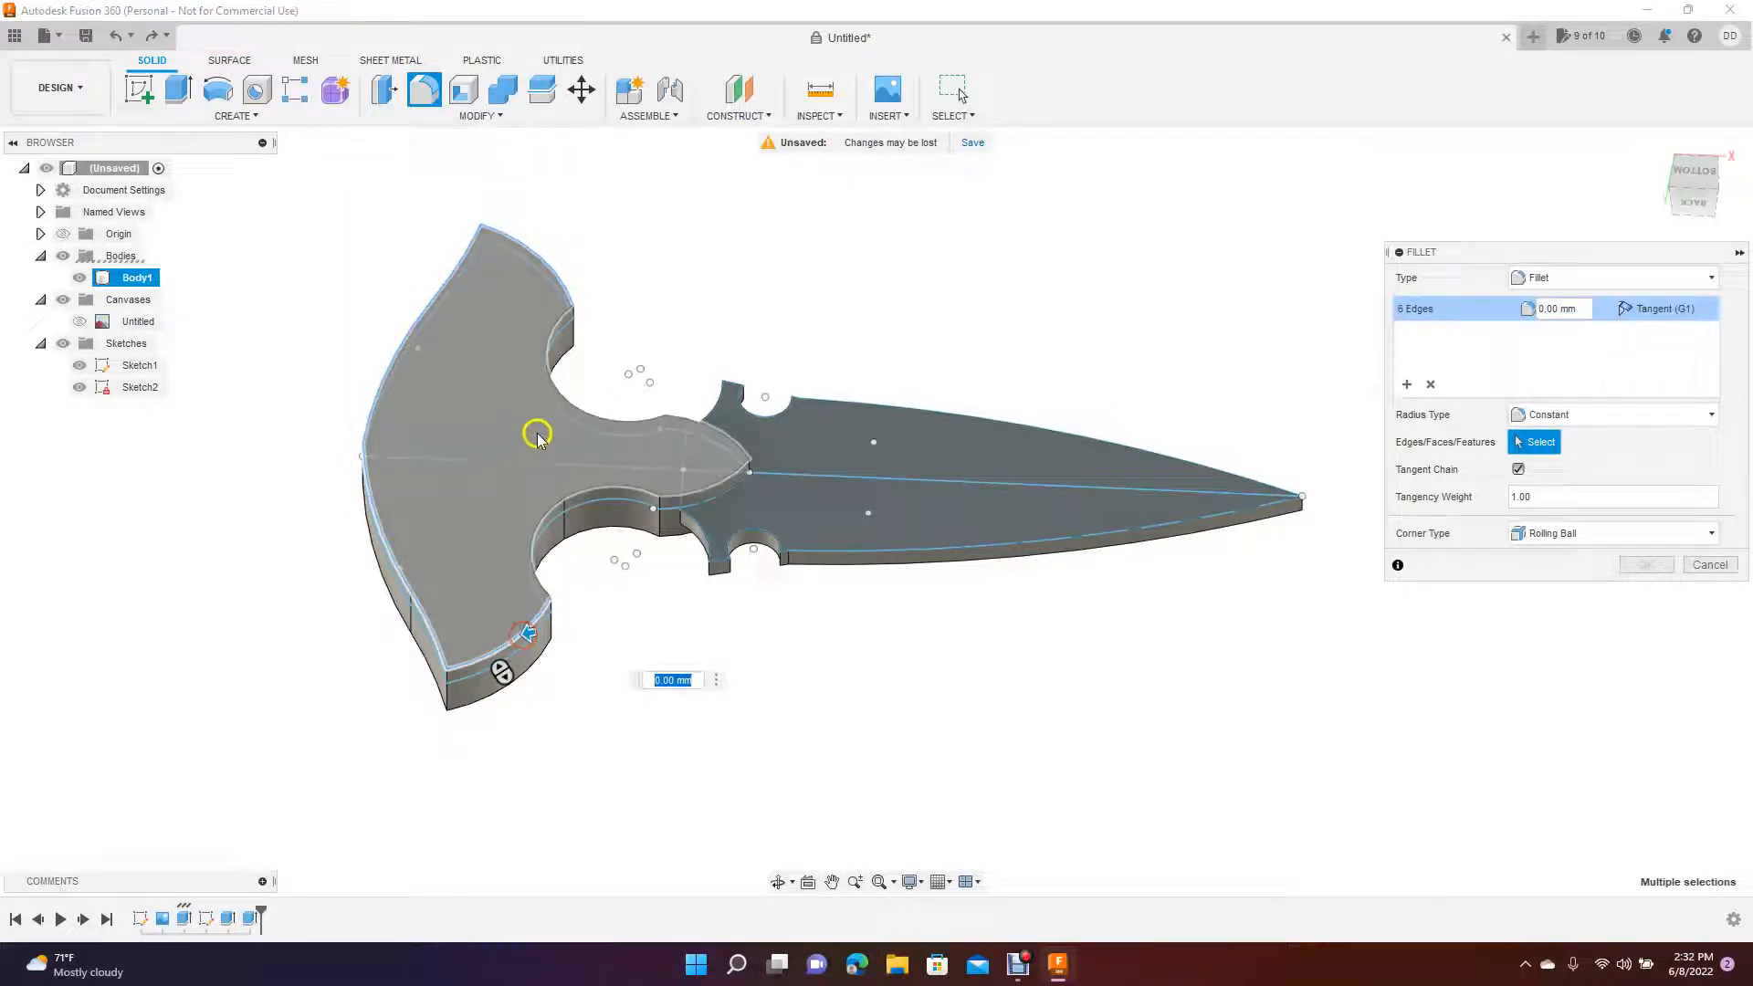
{"action": "left_click", "coordinate": [557, 503]}
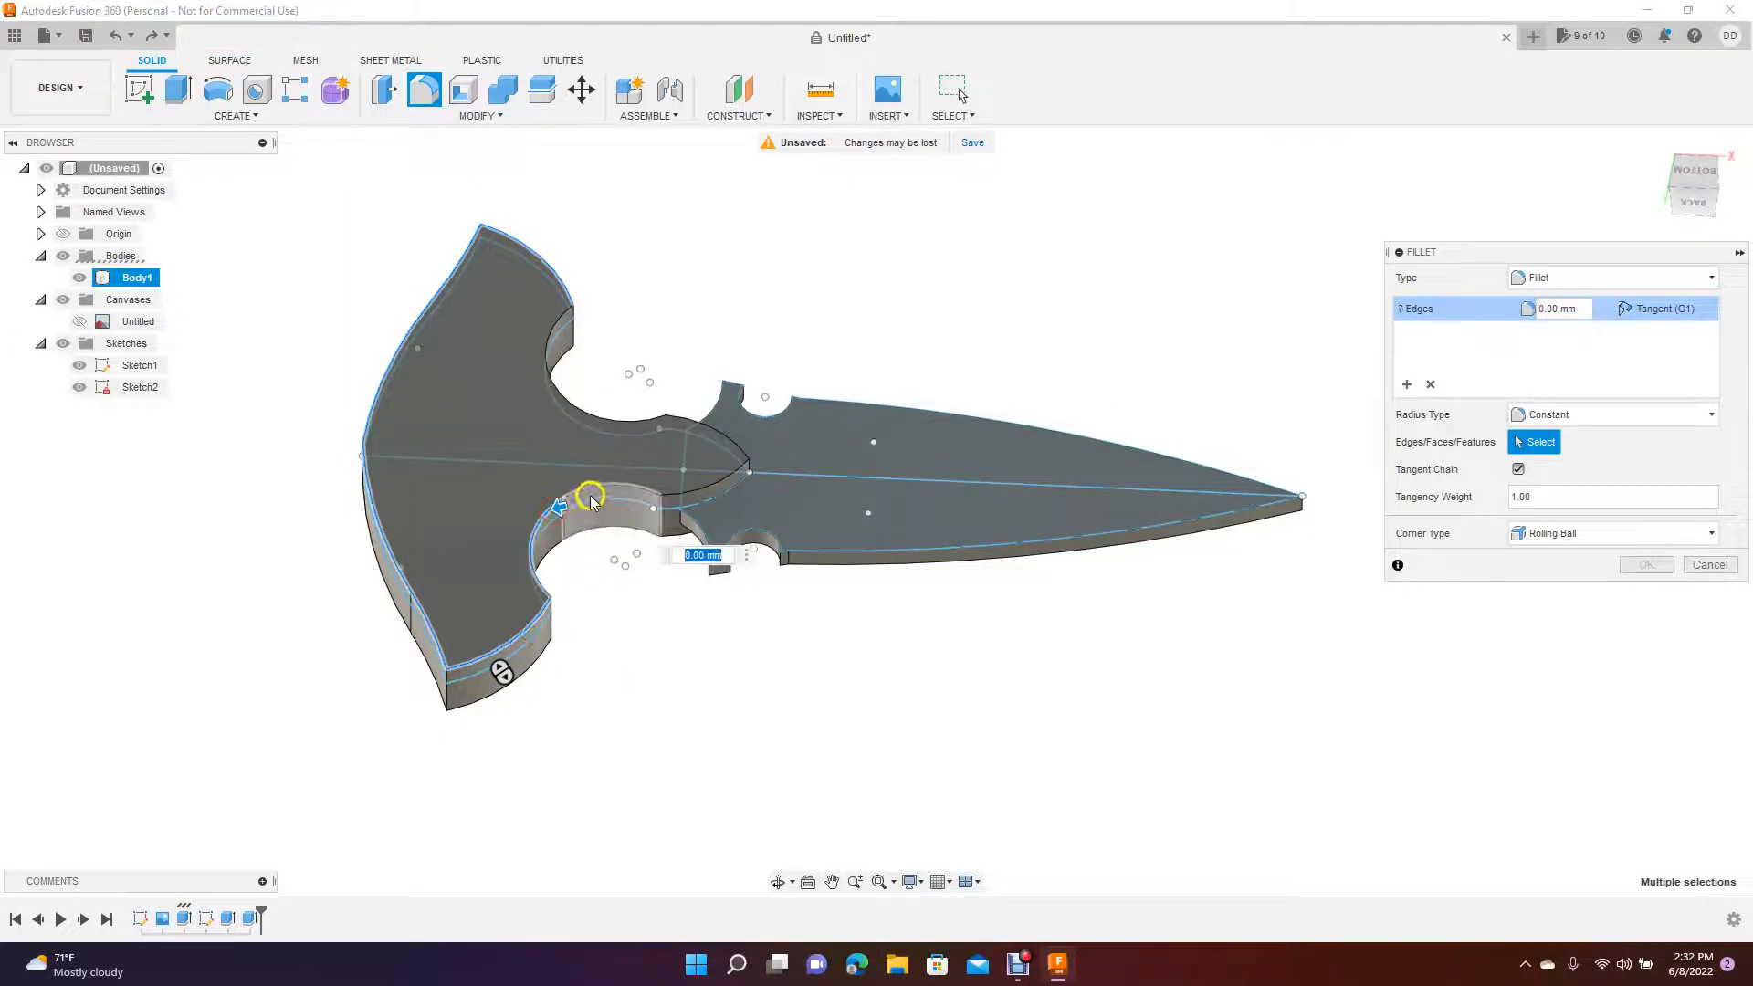
{"action": "left_click", "coordinate": [703, 489]}
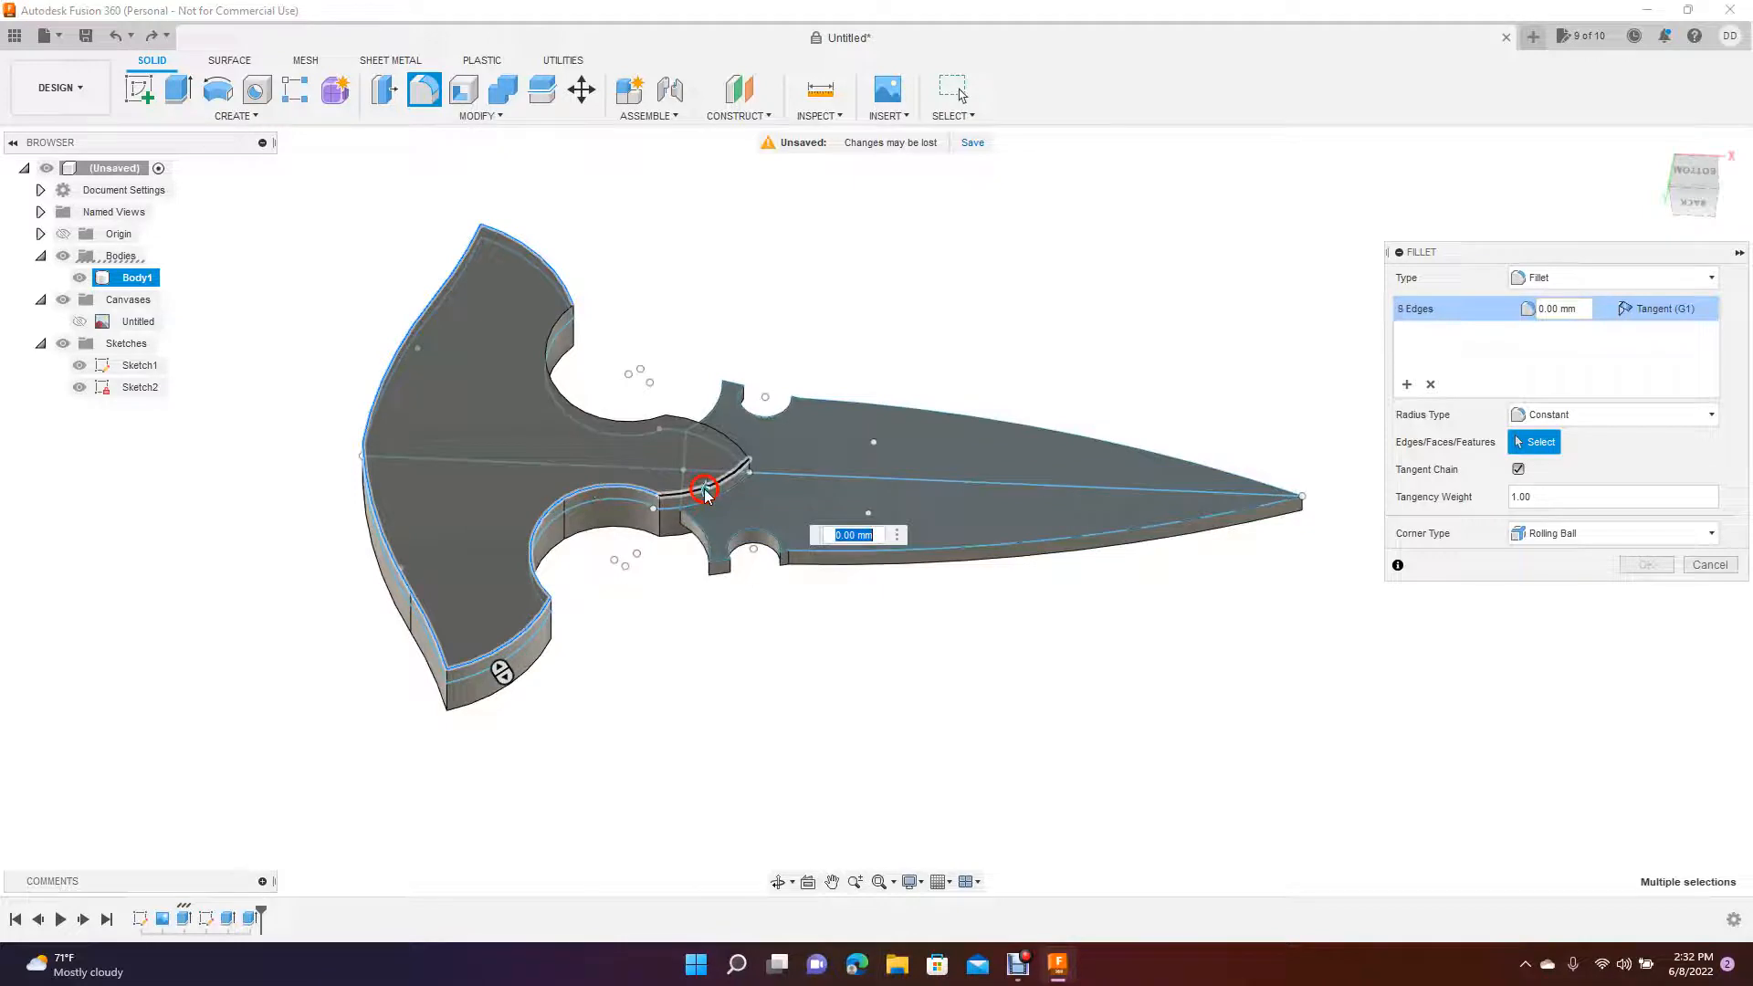
{"action": "left_click", "coordinate": [722, 437]}
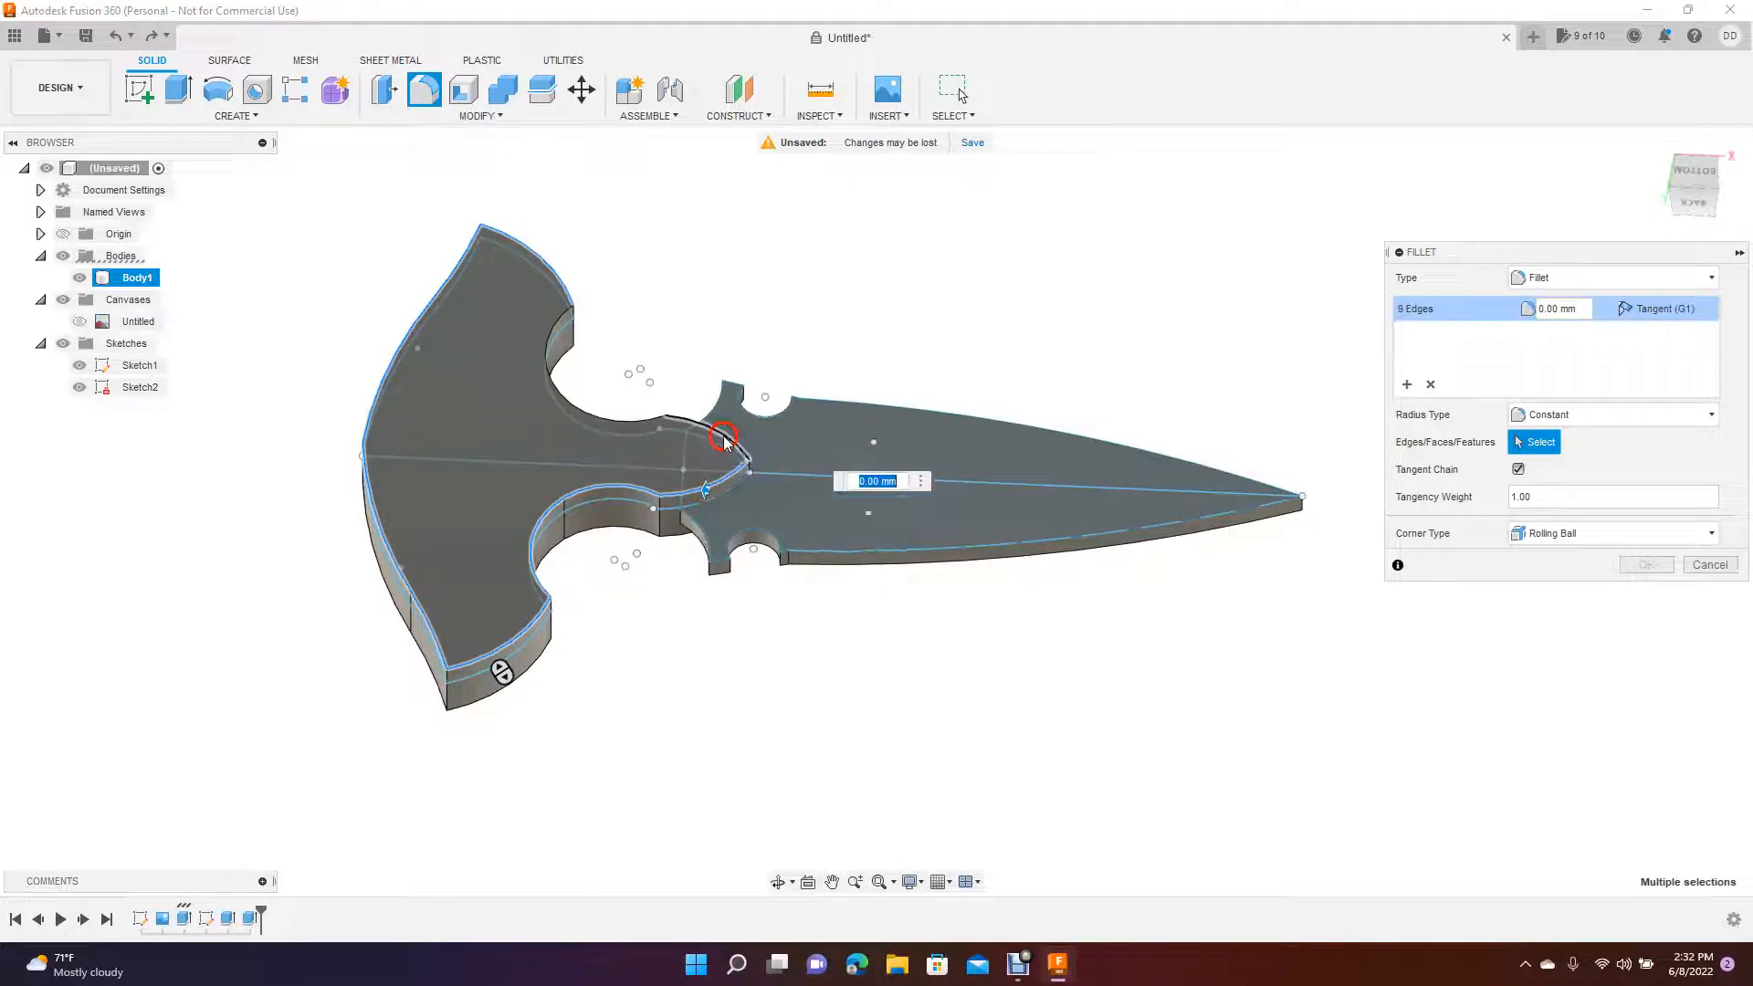
{"action": "left_click", "coordinate": [619, 413]}
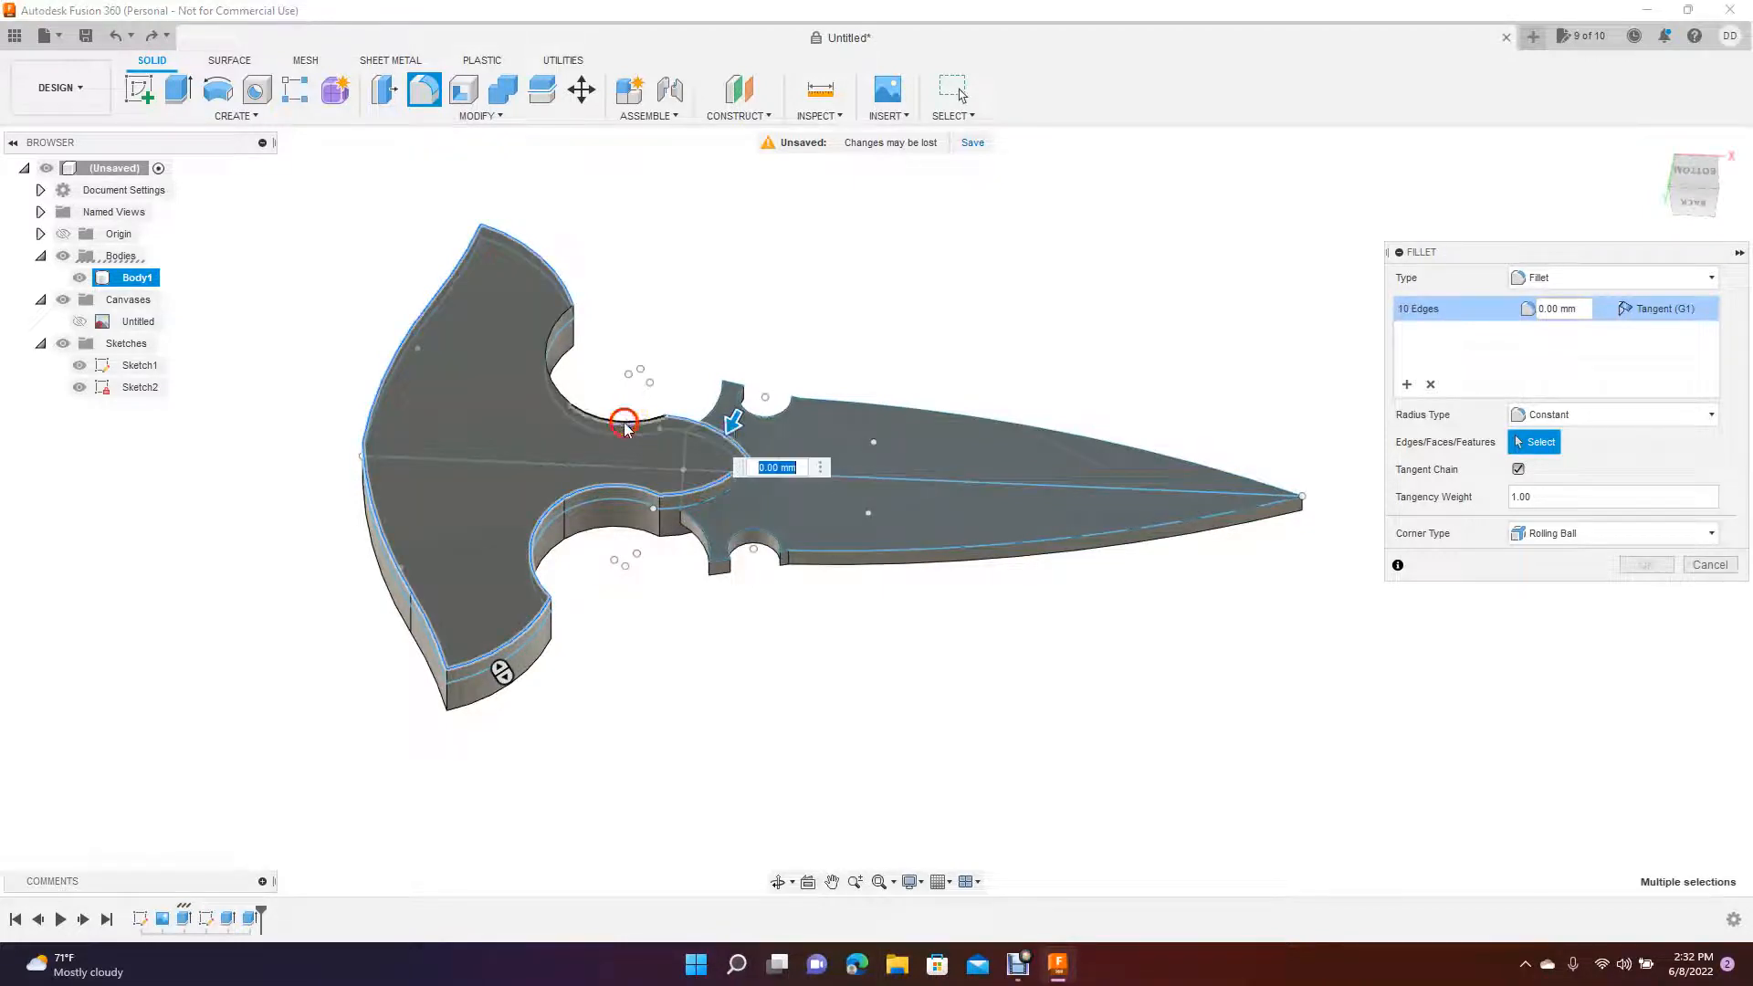
{"action": "left_click", "coordinate": [559, 388]}
{"action": "left_click", "coordinate": [557, 284]}
{"action": "left_click", "coordinate": [389, 348]}
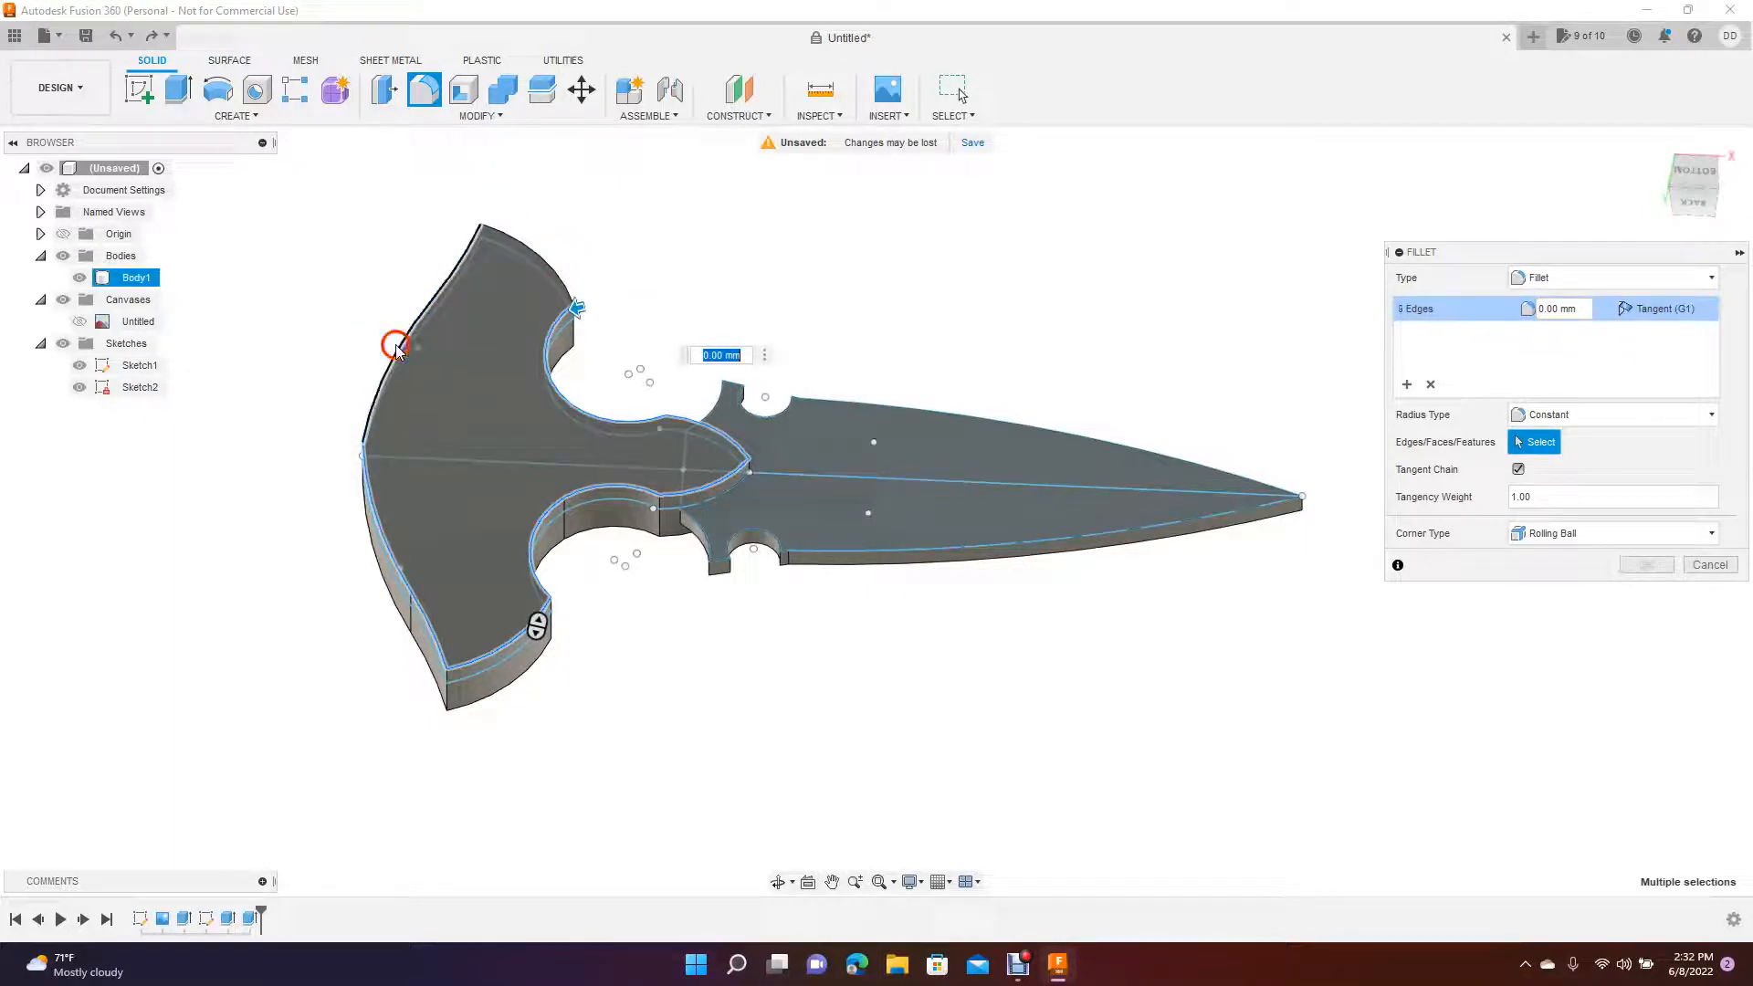
{"action": "left_click", "coordinate": [546, 257]}
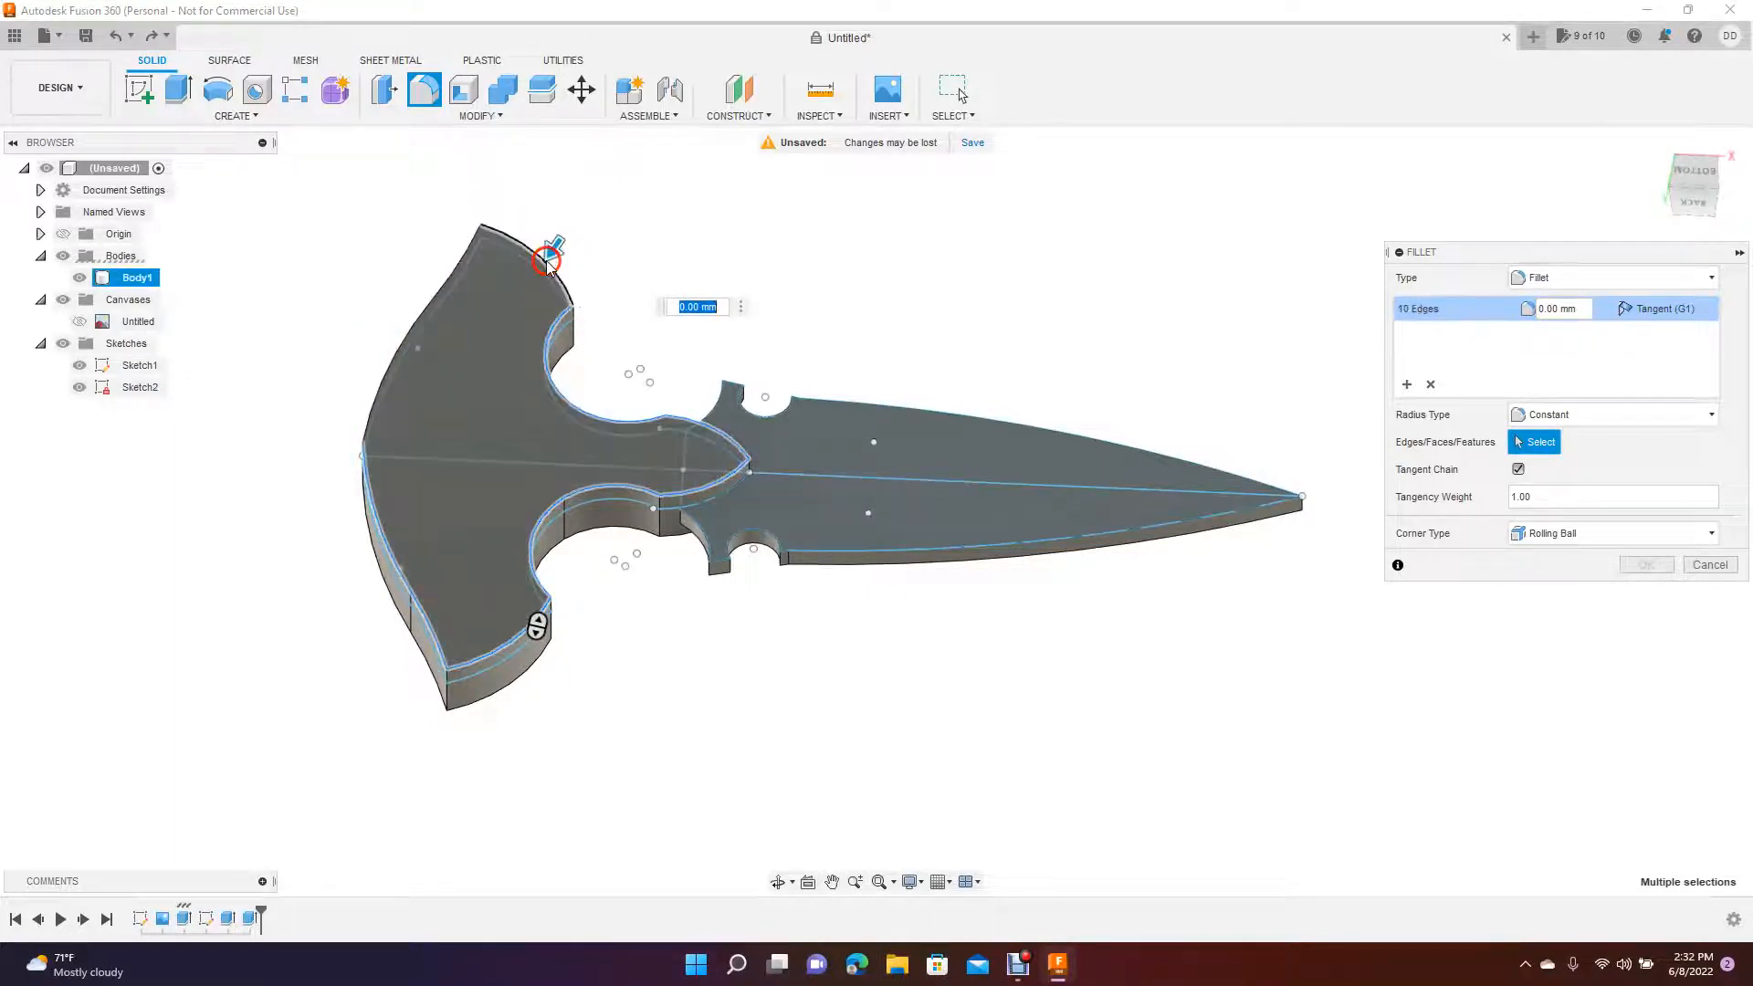
{"action": "left_click", "coordinate": [399, 336]}
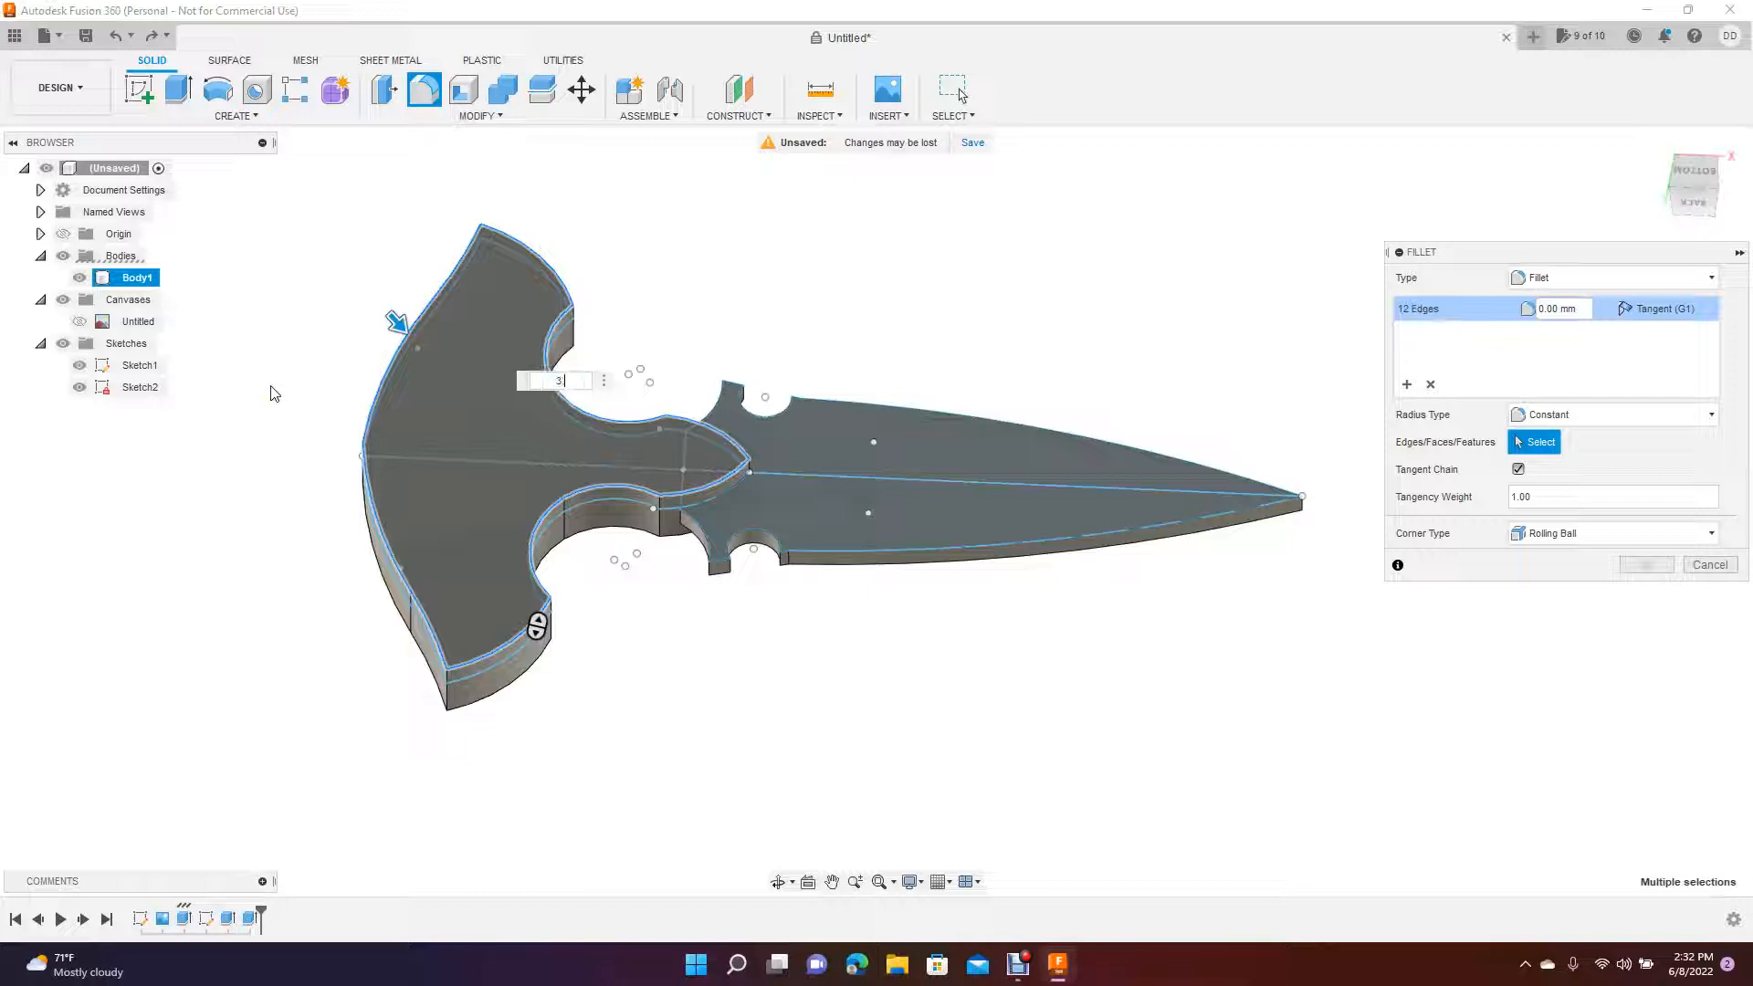
{"action": "type", "text": "3"}
{"action": "key", "text": "Return"}
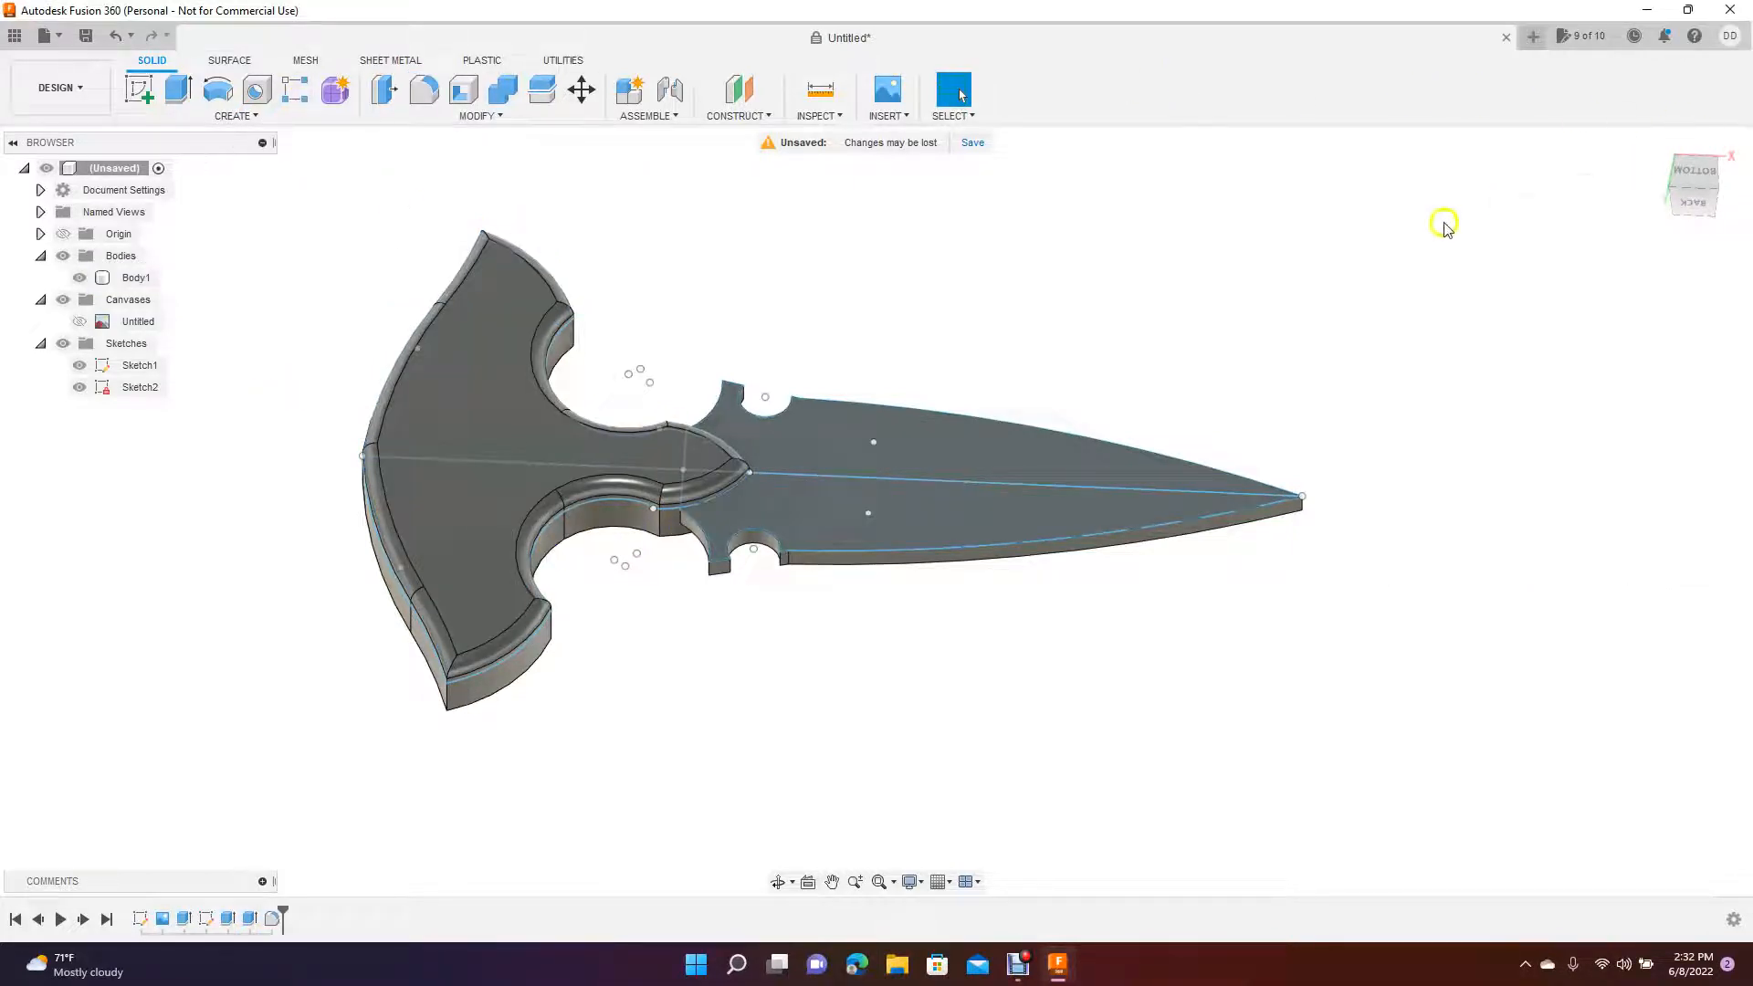
- Fillet all 12 outline edges of the handle's top face with a constant 3.5 mm radius
{"action": "mouse_move", "coordinate": [1690, 187]}
{"action": "left_mouse_down"}
{"action": "mouse_move", "coordinate": [1640, 324]}
{"action": "mouse_move", "coordinate": [1603, 322]}
{"action": "mouse_move", "coordinate": [1671, 165]}
{"action": "mouse_move", "coordinate": [1689, 13]}
{"action": "left_mouse_up"}
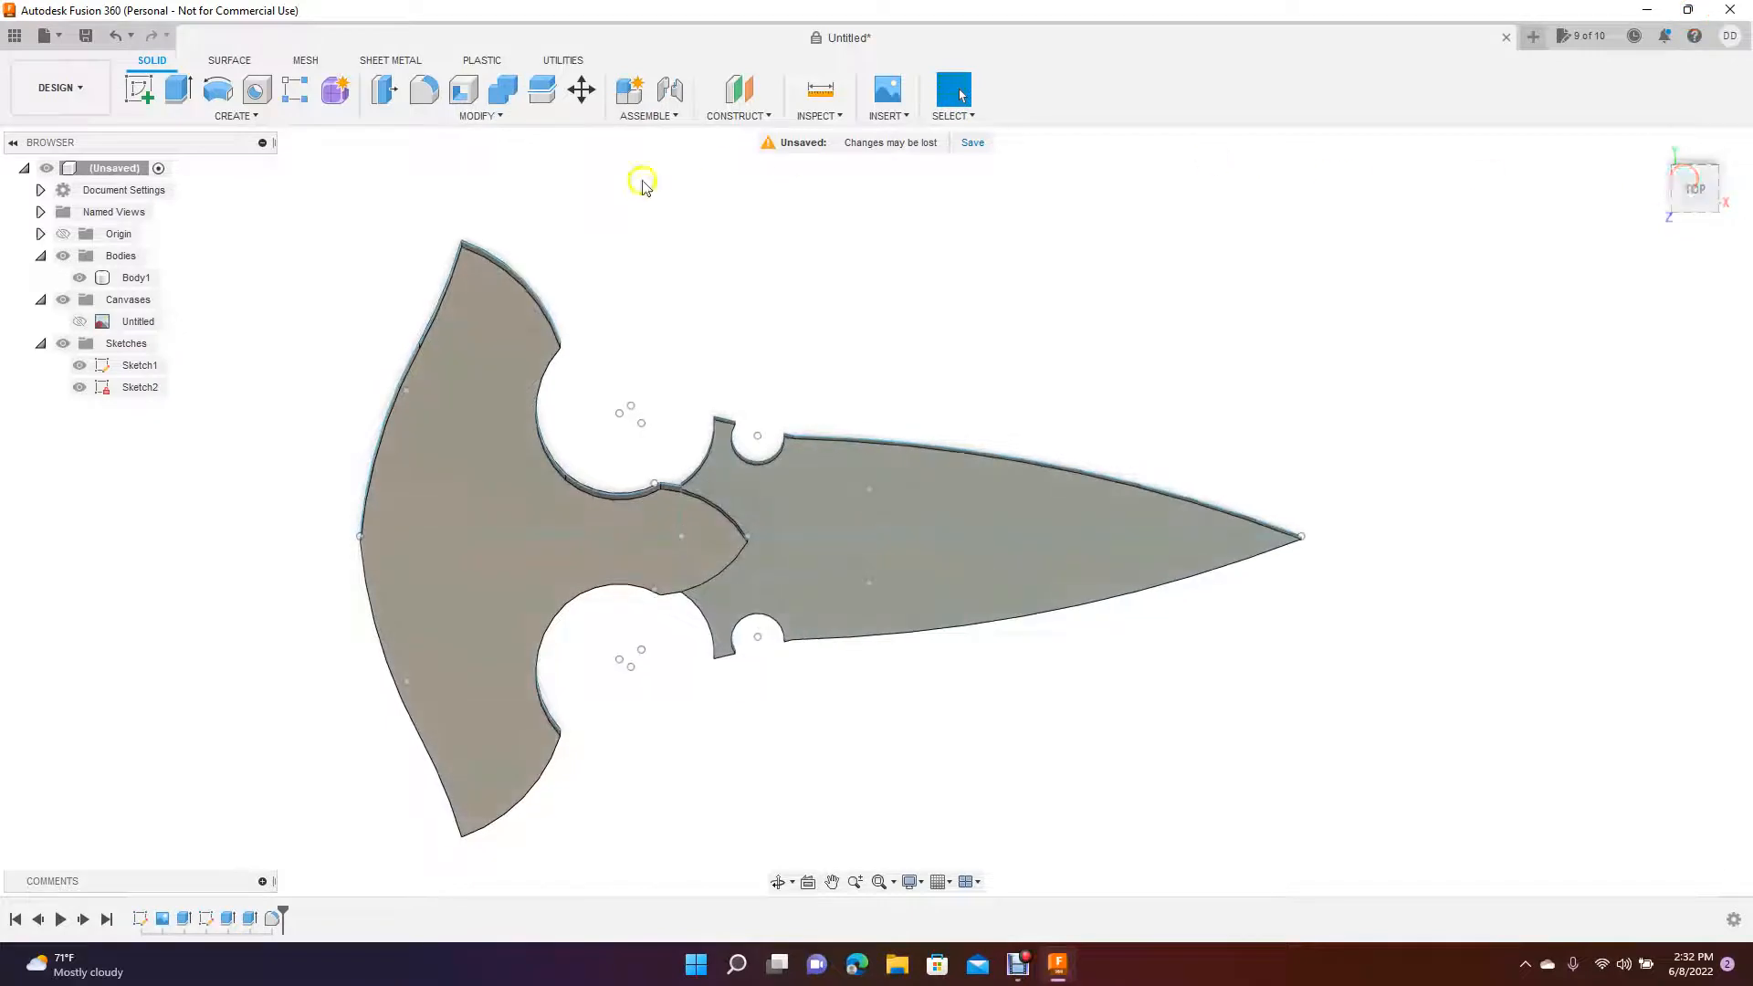
{"action": "left_click", "coordinate": [424, 89]}
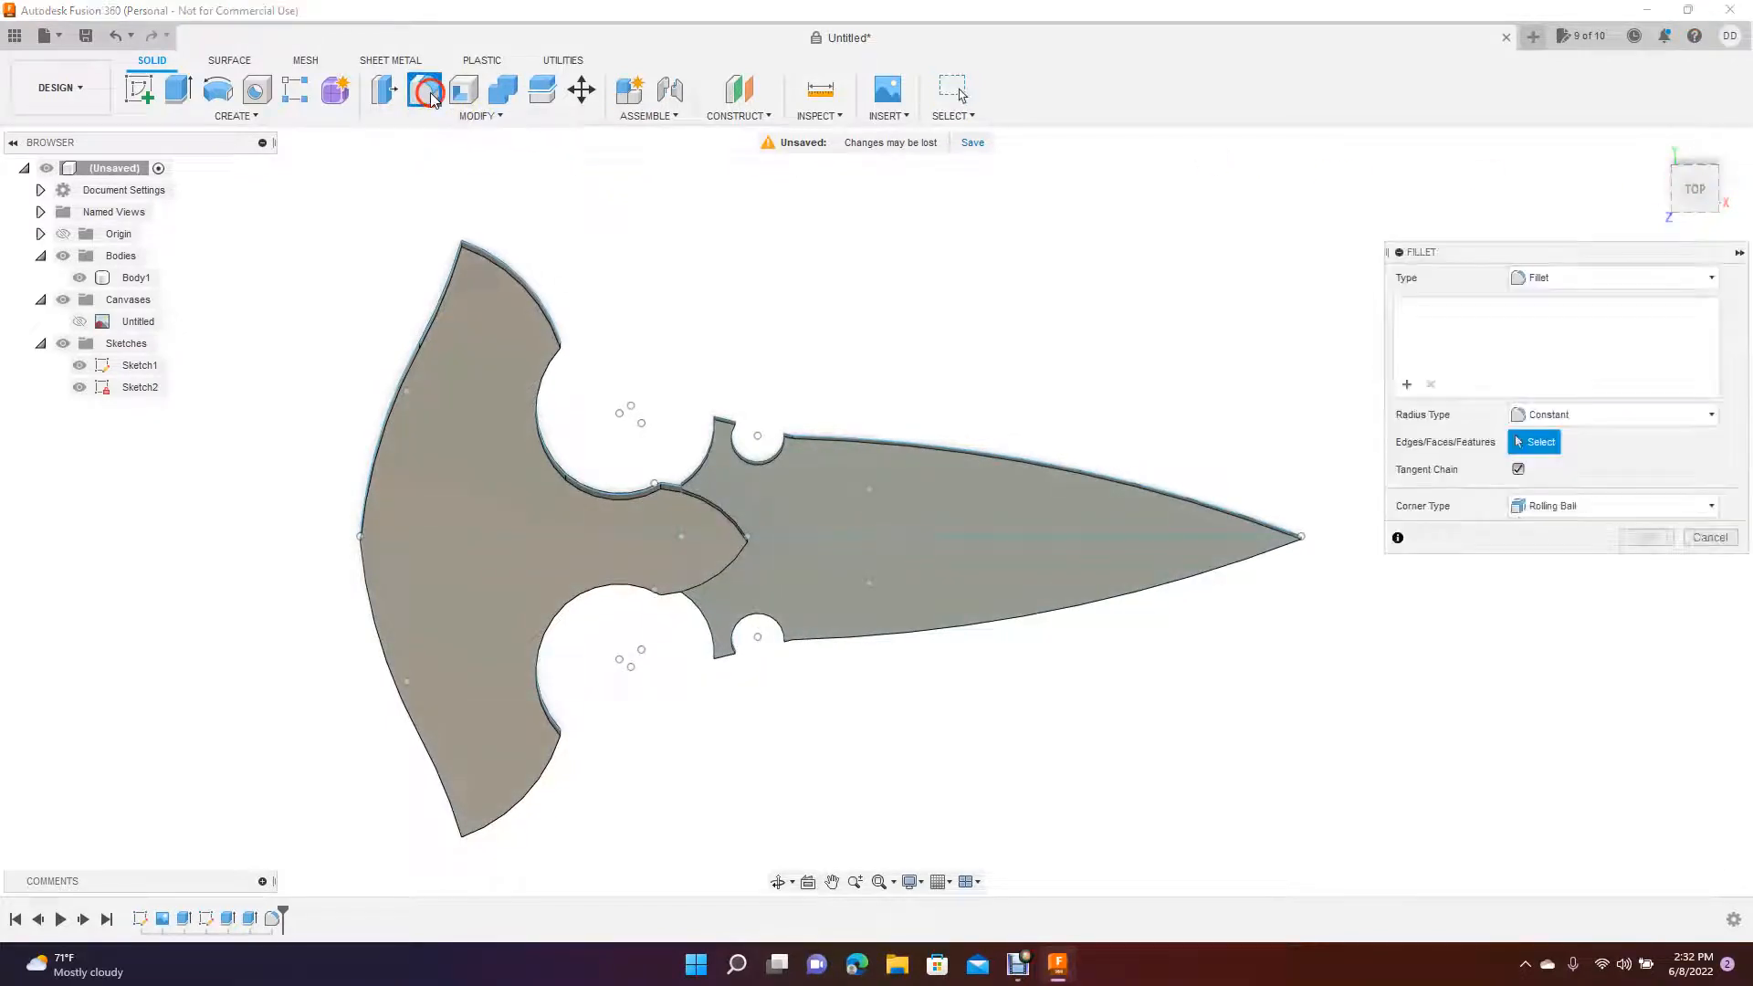
{"action": "left_click", "coordinate": [426, 335]}
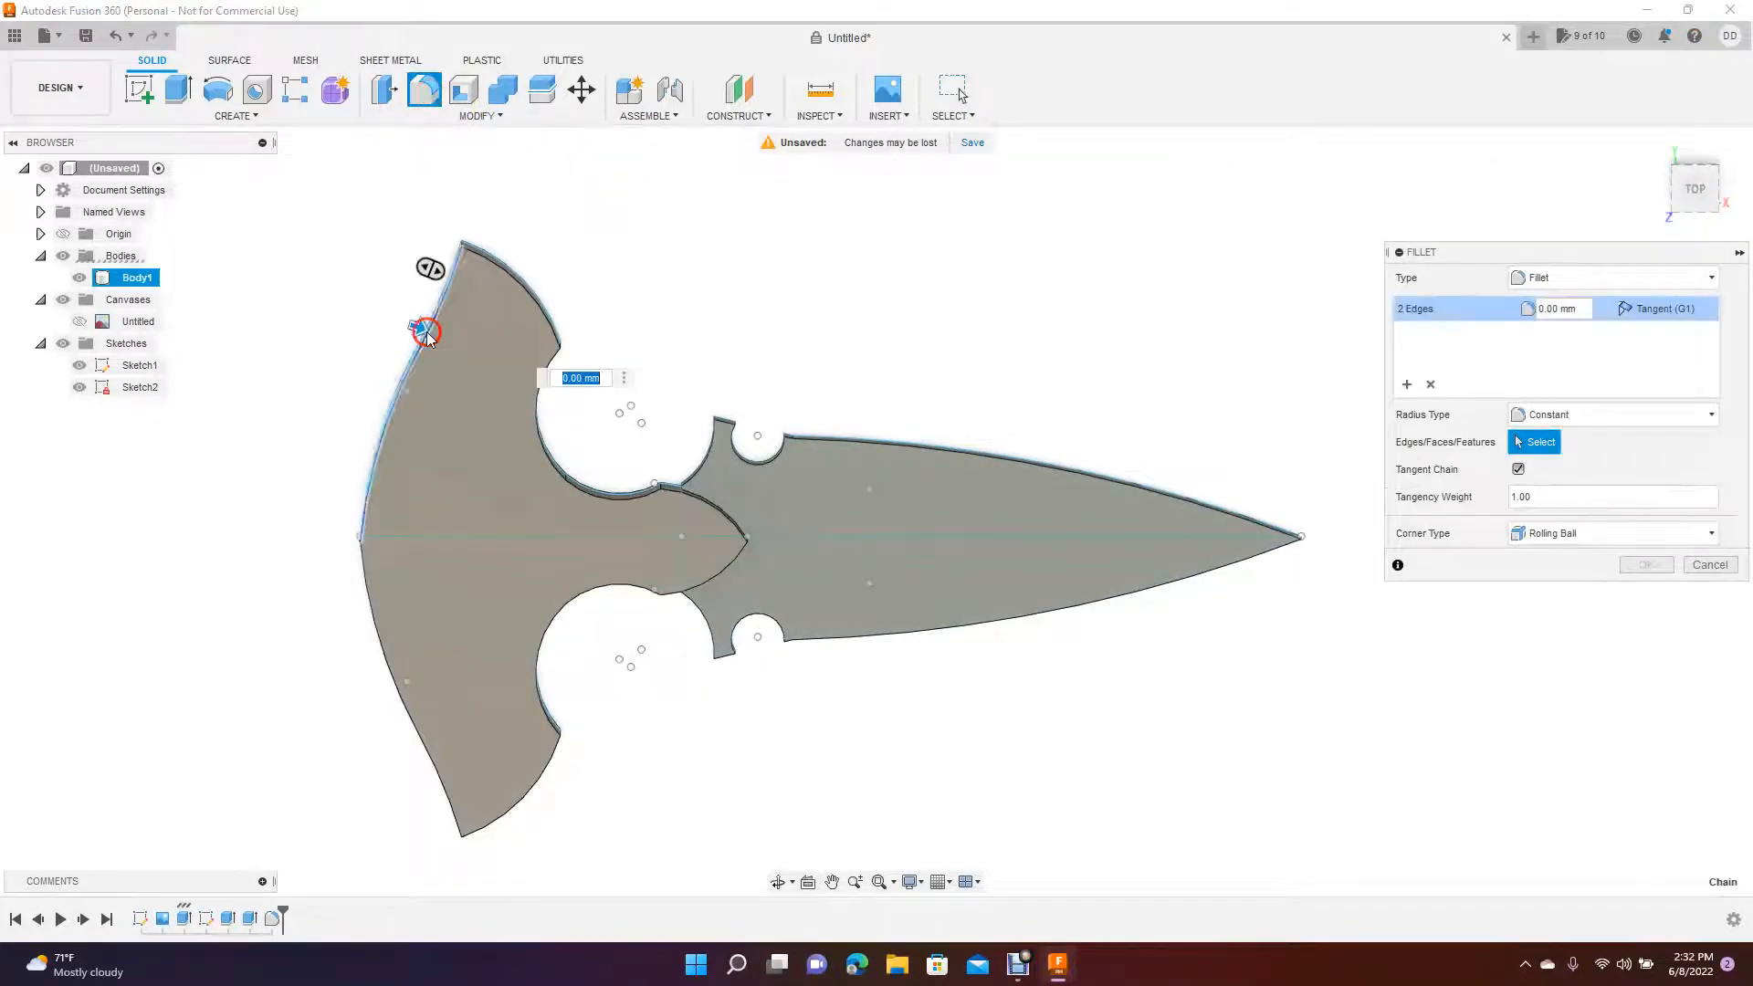
{"action": "left_click", "coordinate": [534, 300]}
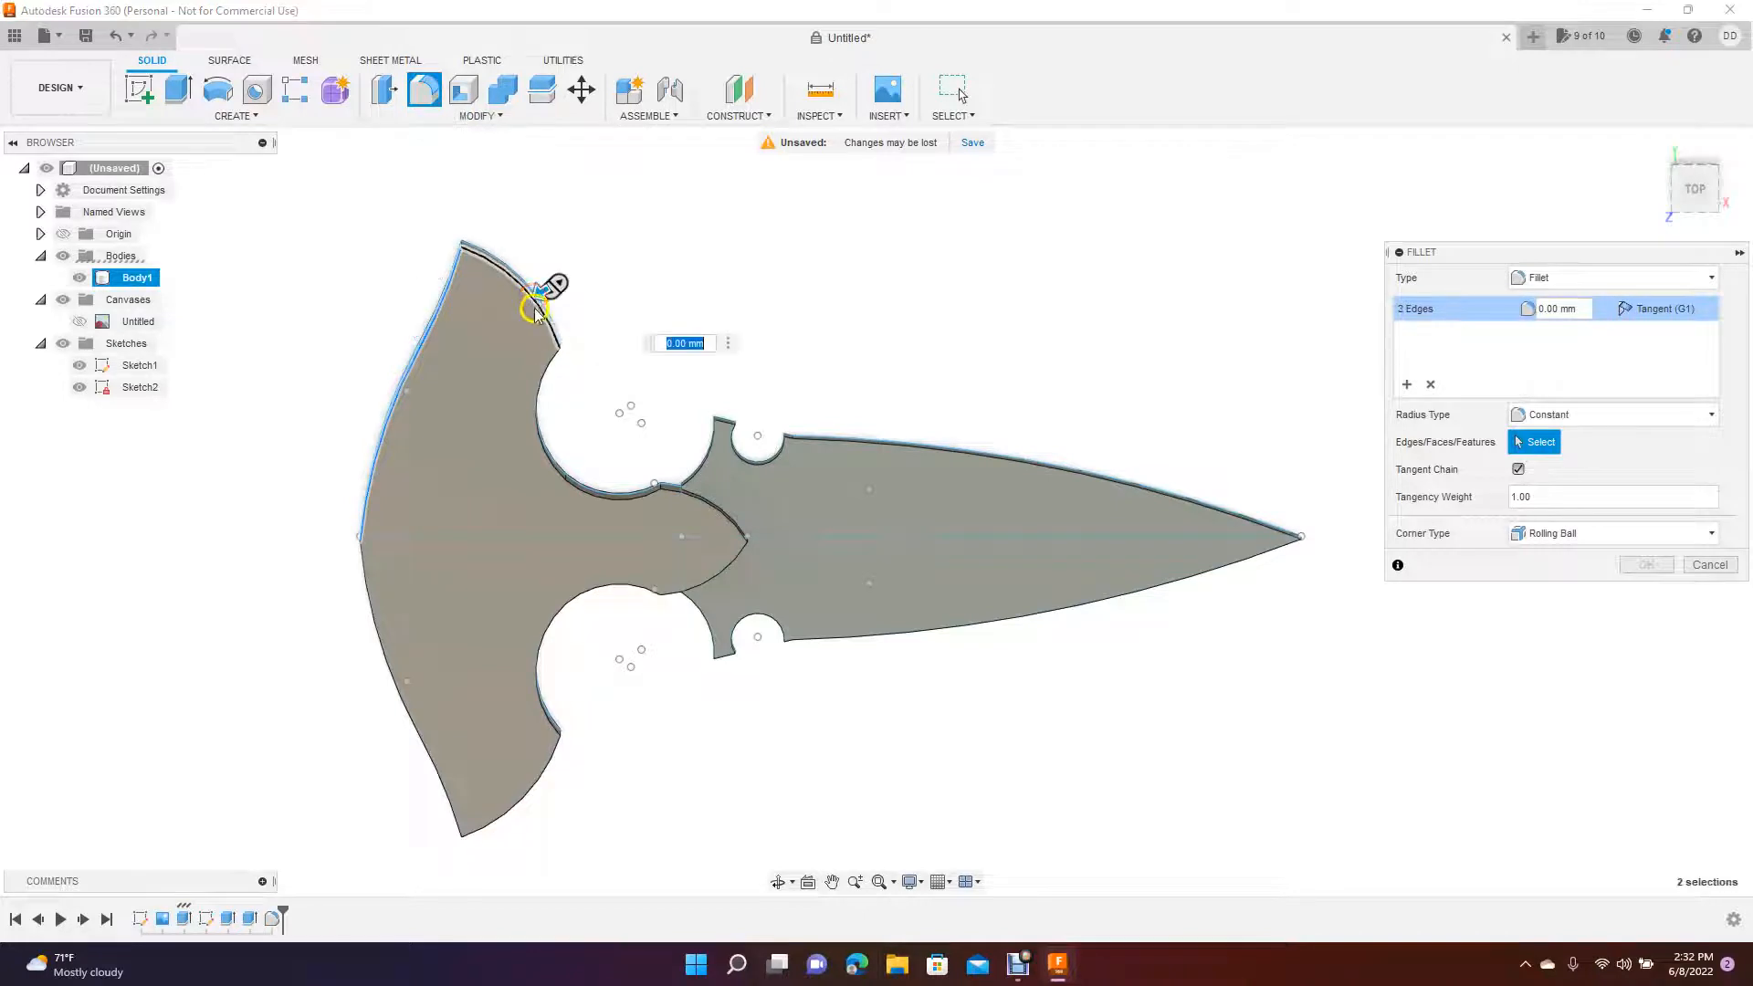
{"action": "left_click", "coordinate": [537, 387]}
{"action": "left_click", "coordinate": [587, 488]}
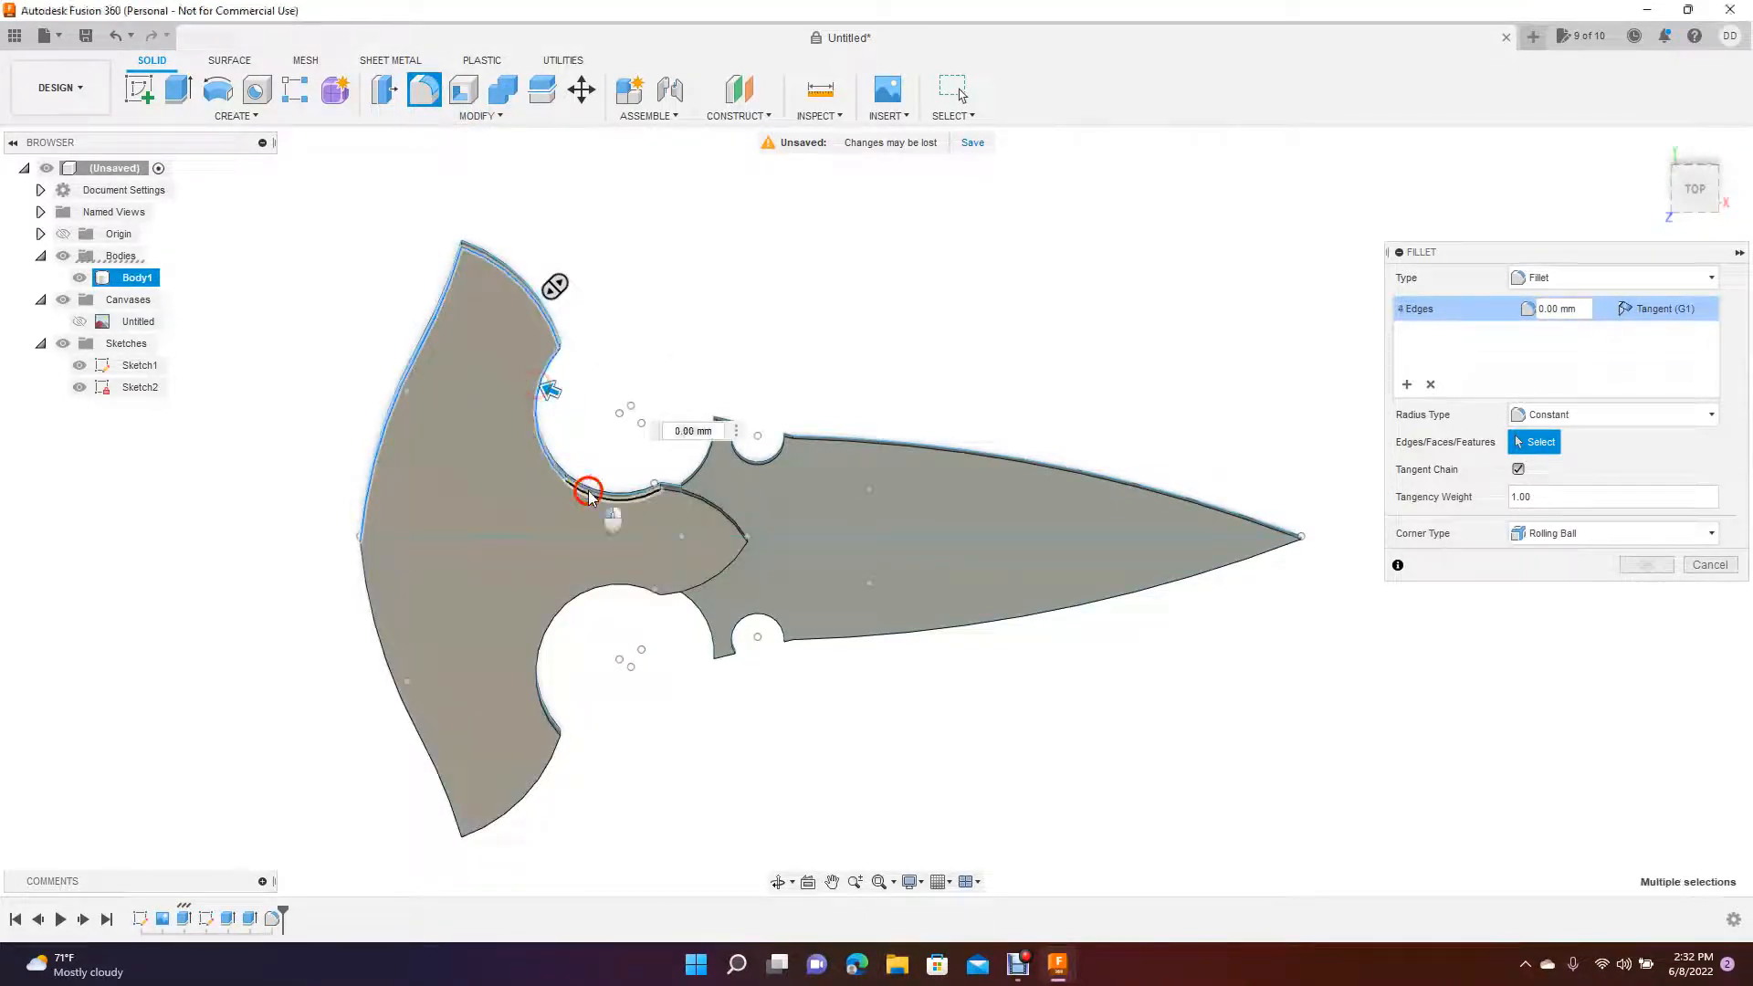
{"action": "left_click", "coordinate": [686, 504]}
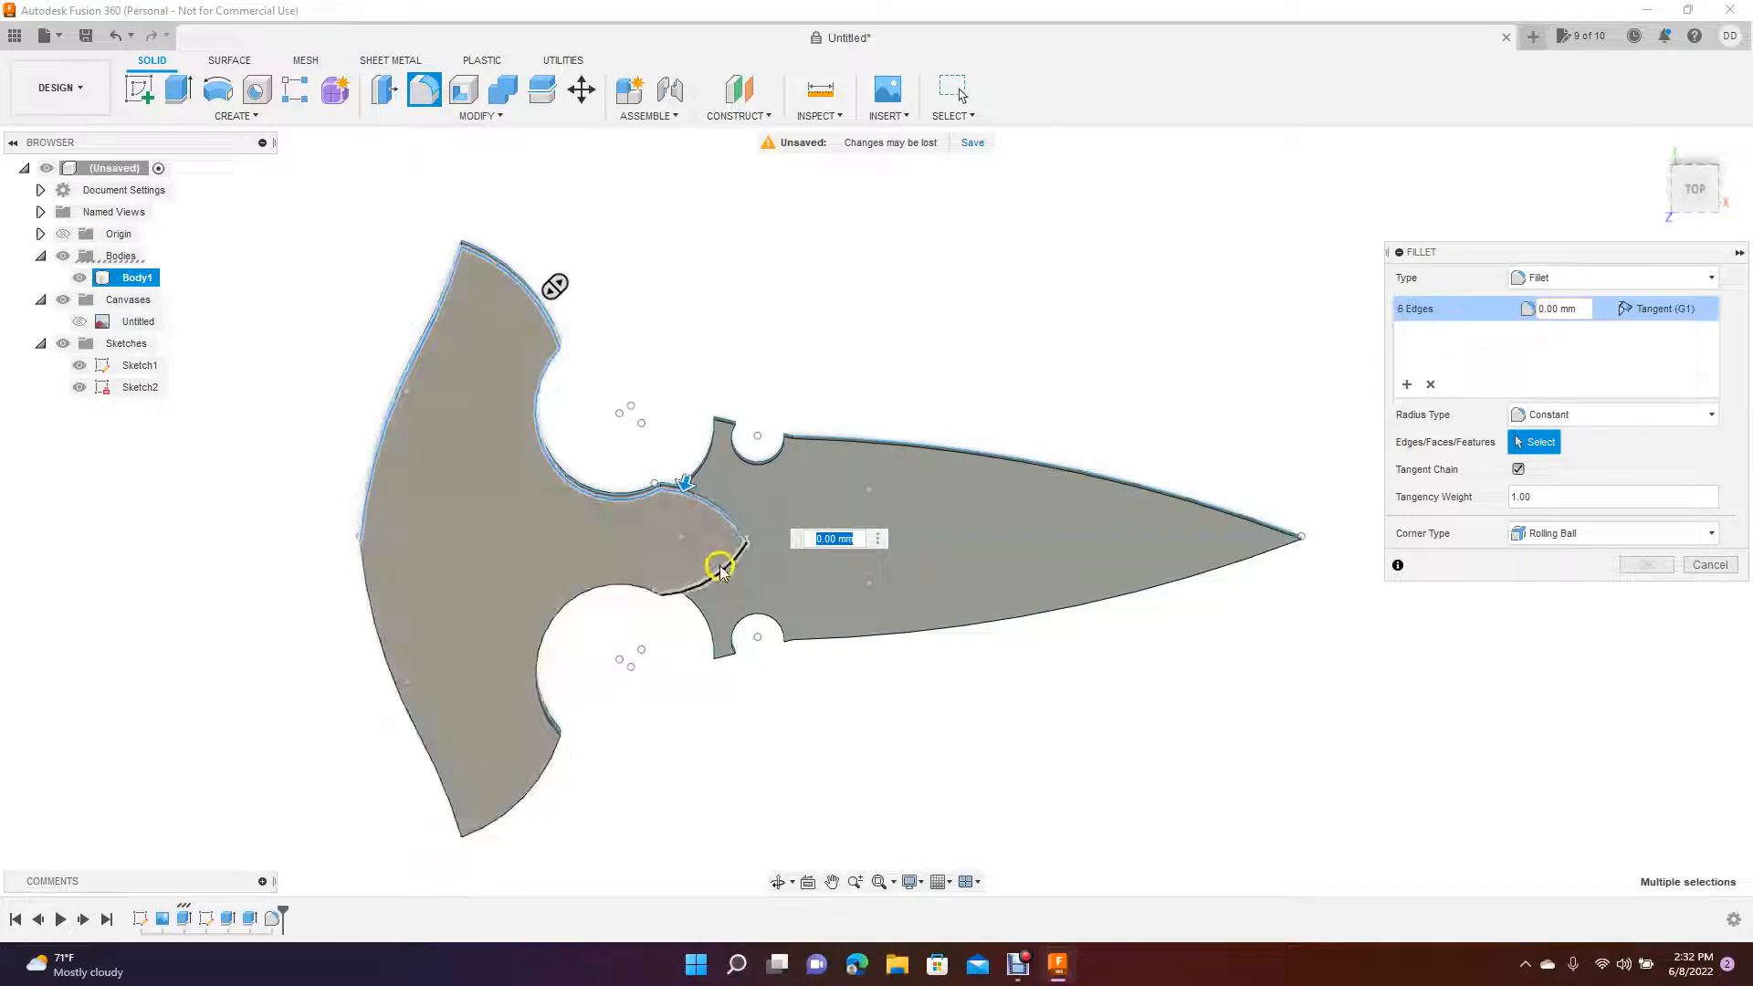
{"action": "left_click", "coordinate": [721, 573]}
{"action": "left_click", "coordinate": [646, 588]}
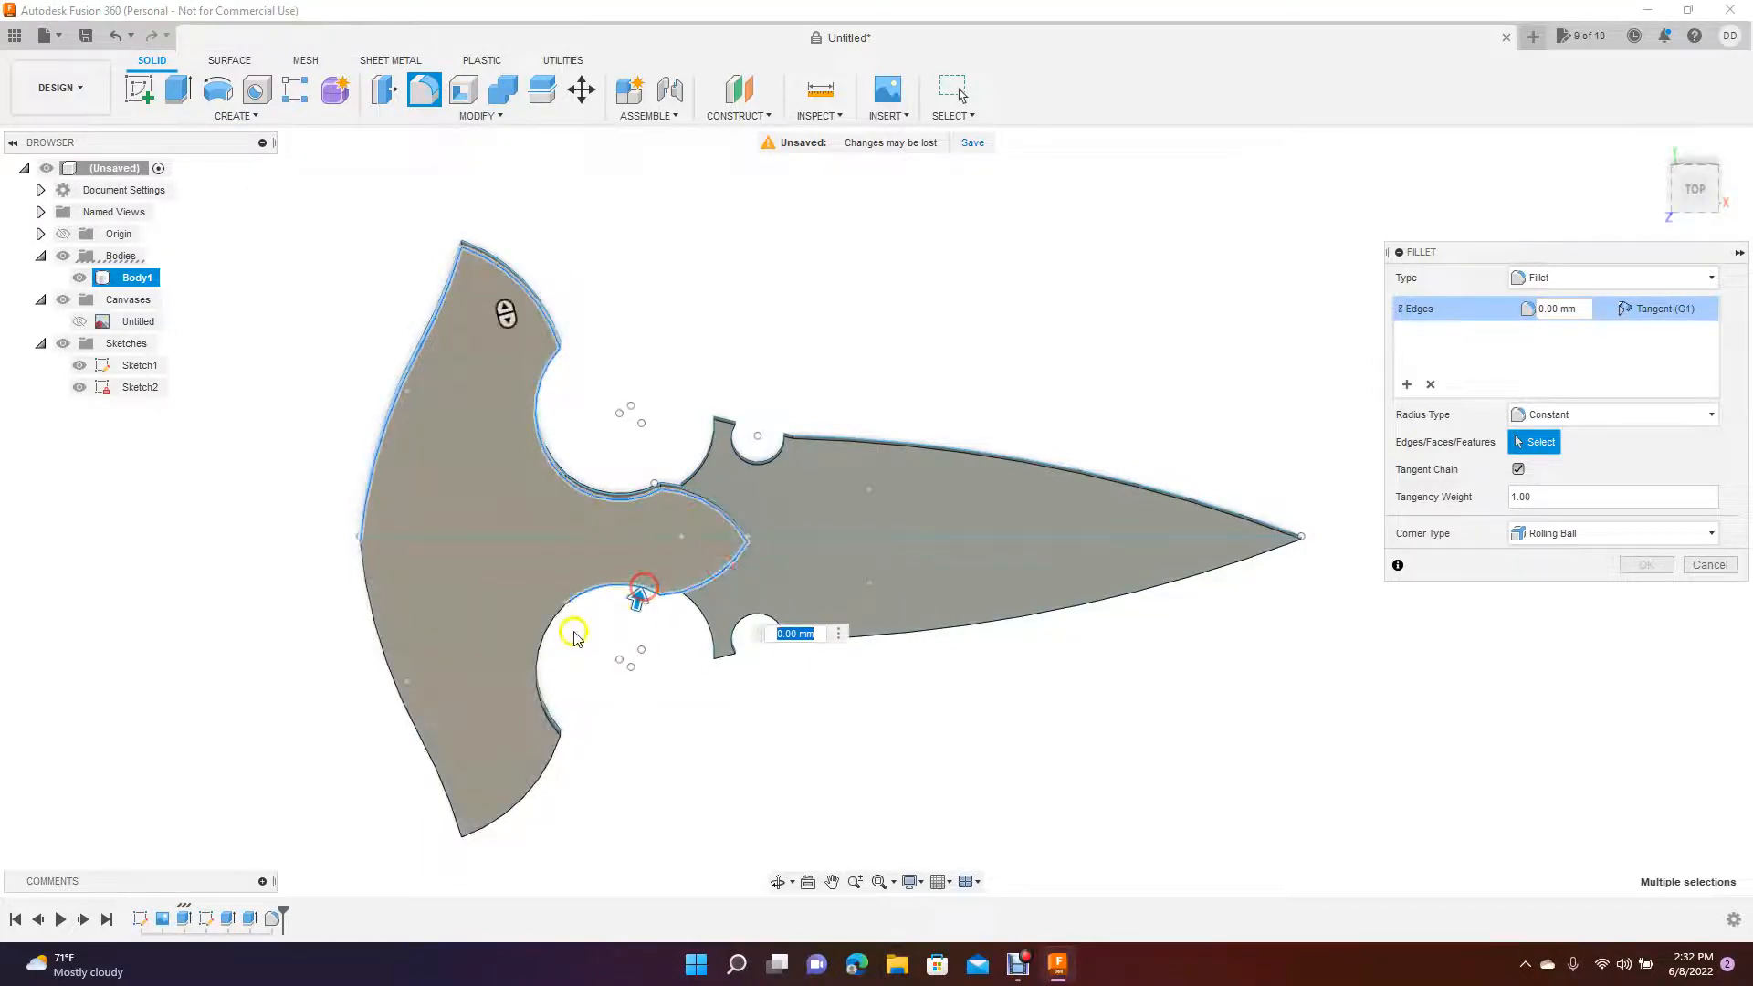
{"action": "left_click", "coordinate": [545, 636]}
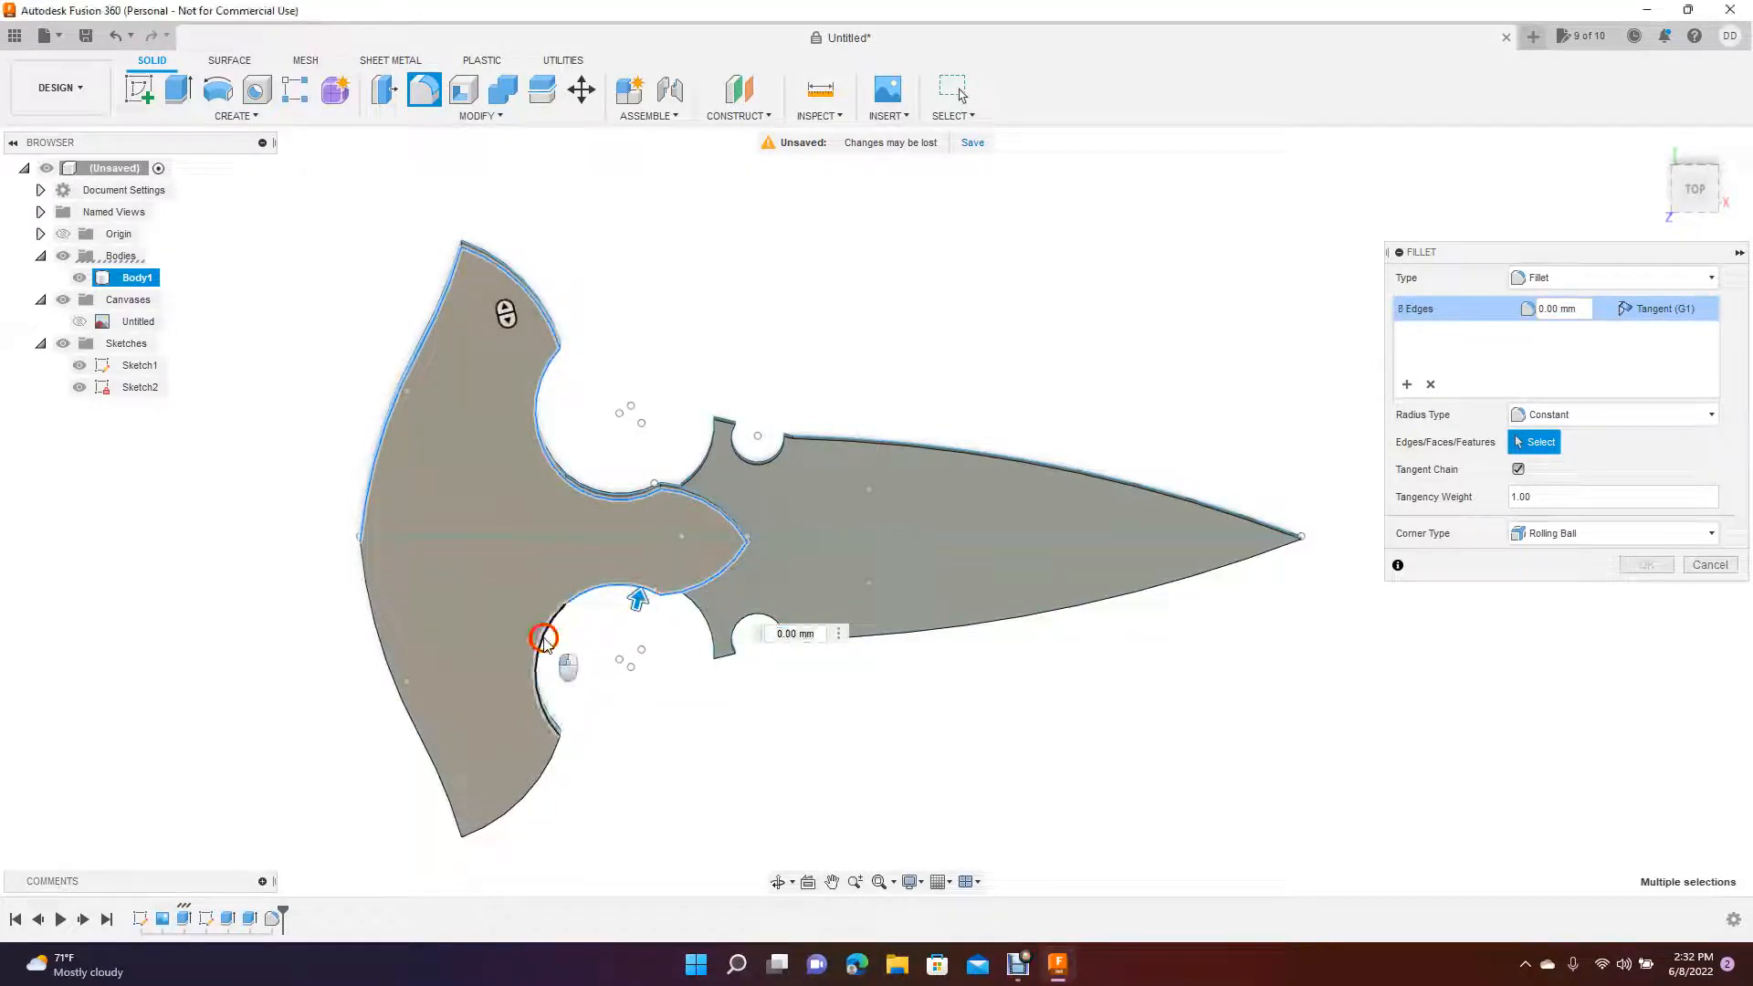
{"action": "left_click", "coordinate": [538, 778]}
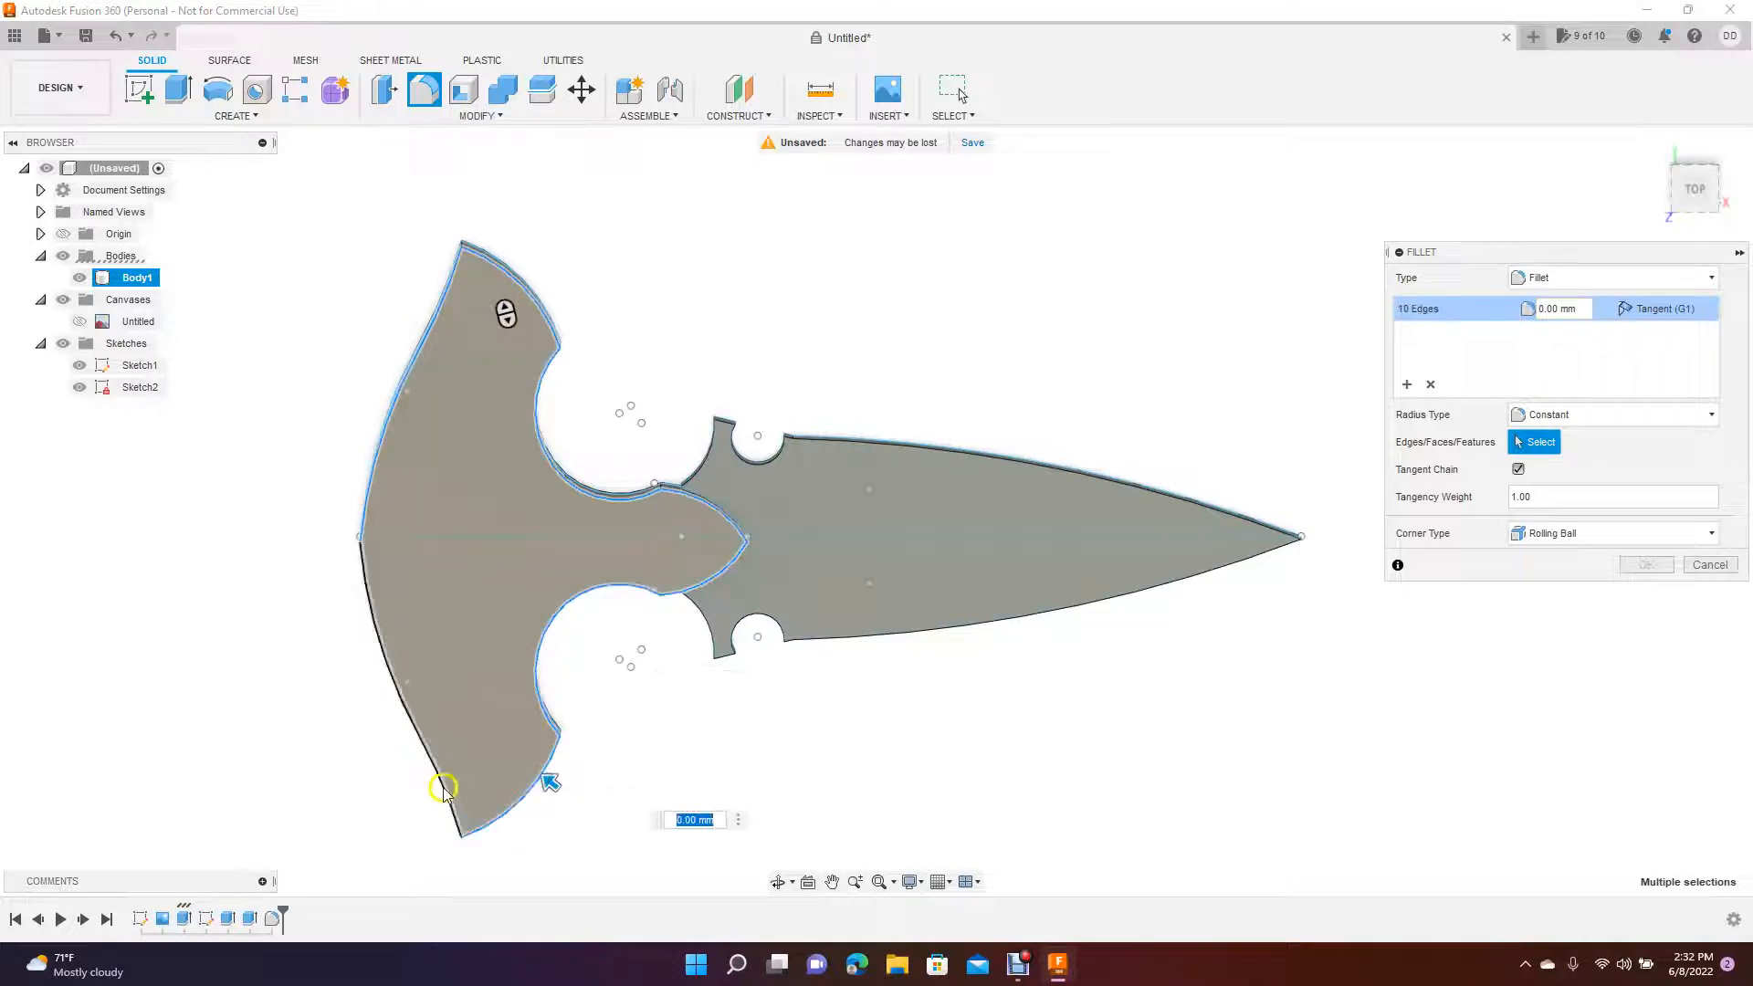
{"action": "left_click", "coordinate": [429, 760]}
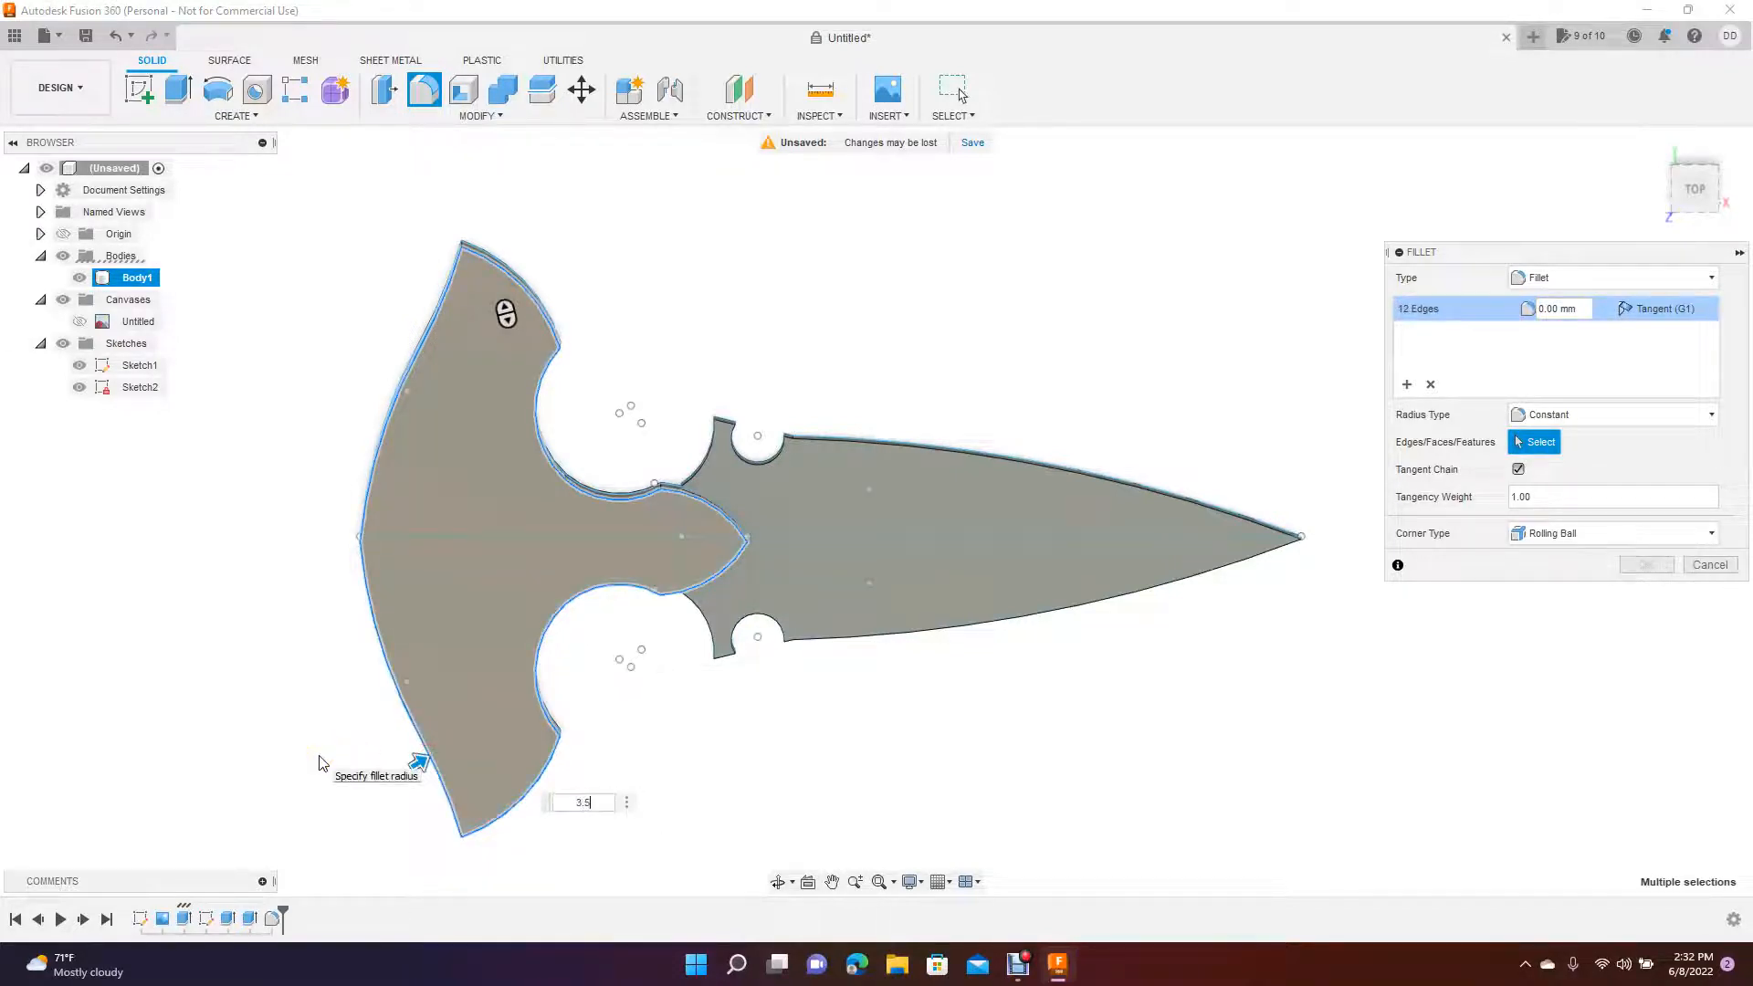
{"action": "type", "text": "3.5"}
{"action": "key", "text": "Return"}
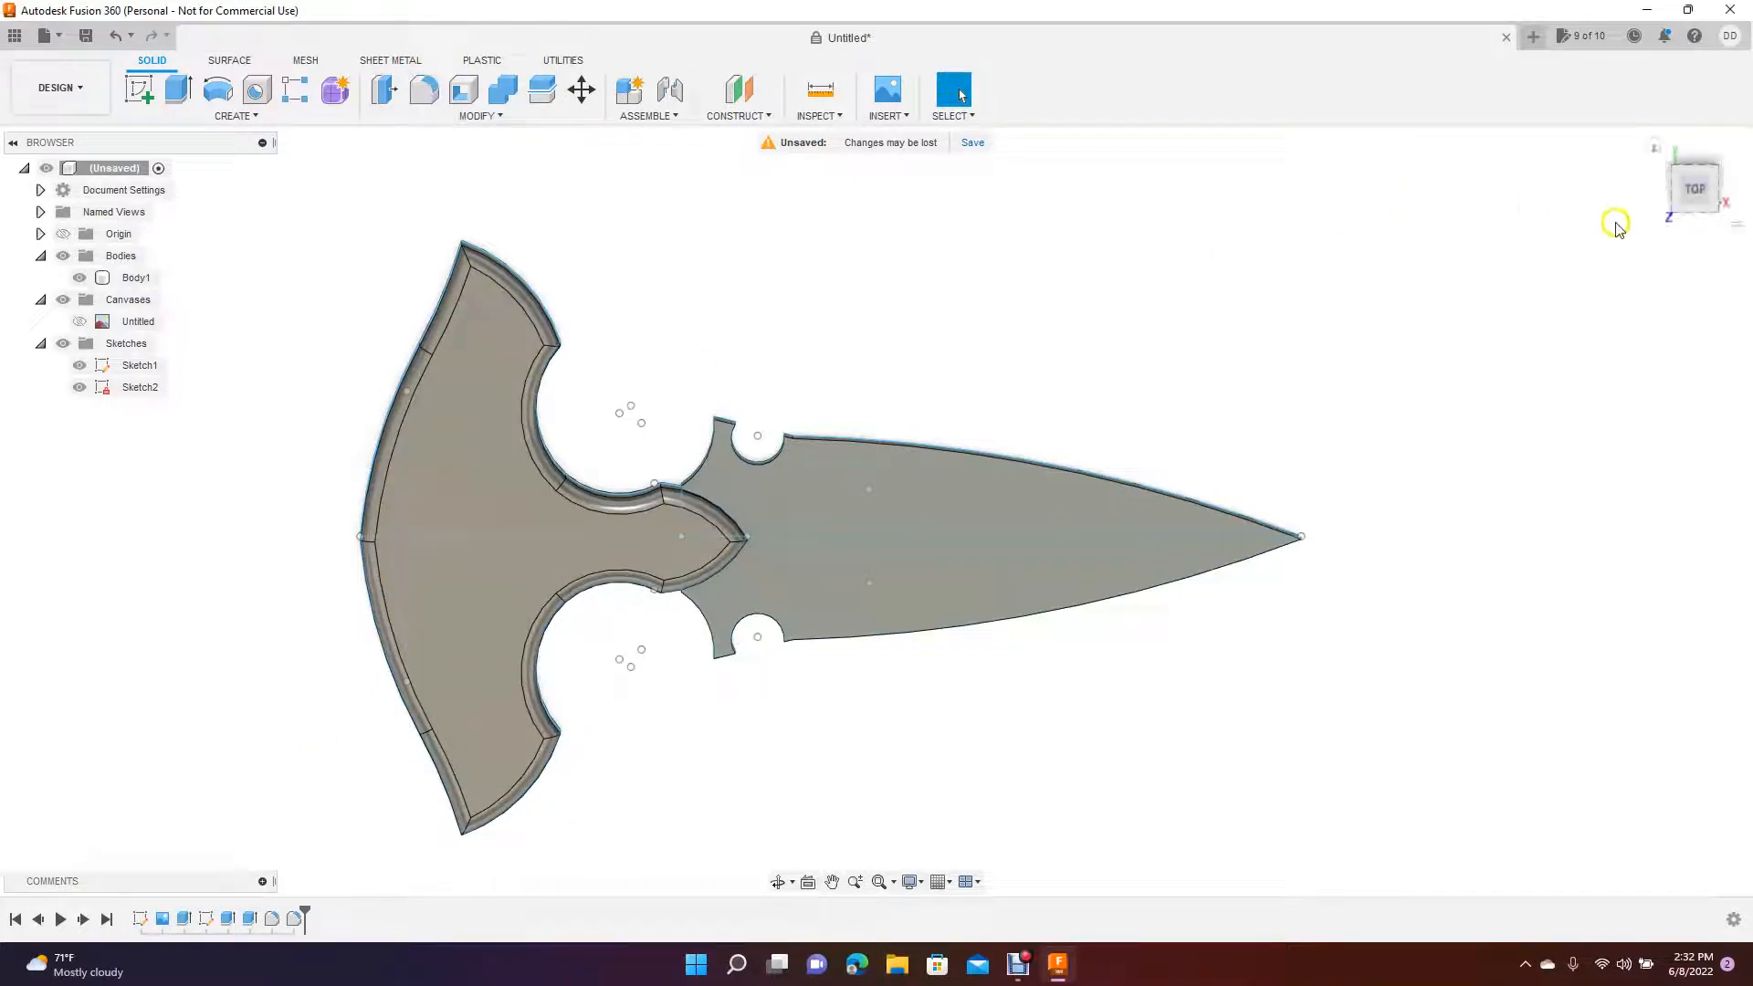
- Chamfer the near long curved edge of the blade's bottom face with an equal-distance chamfer
{"action": "left_click_drag", "start_coordinate": [1688, 192], "coordinate": [1635, 370]}
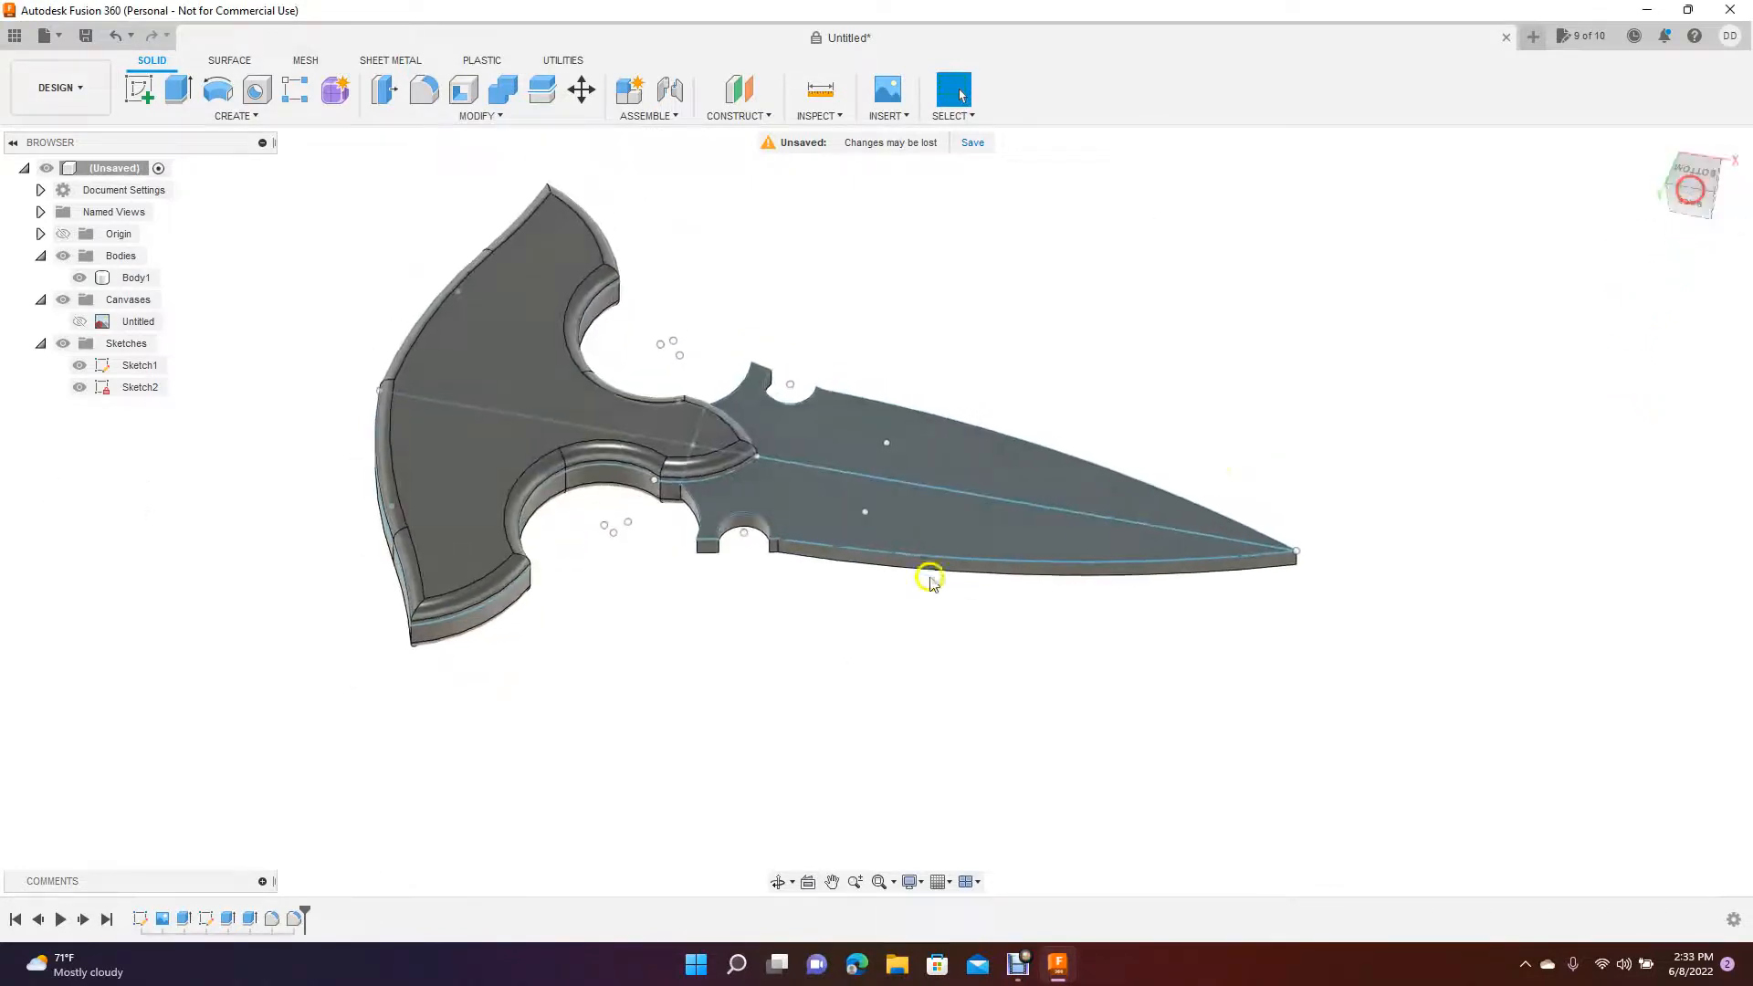
{"action": "left_click", "coordinate": [929, 525]}
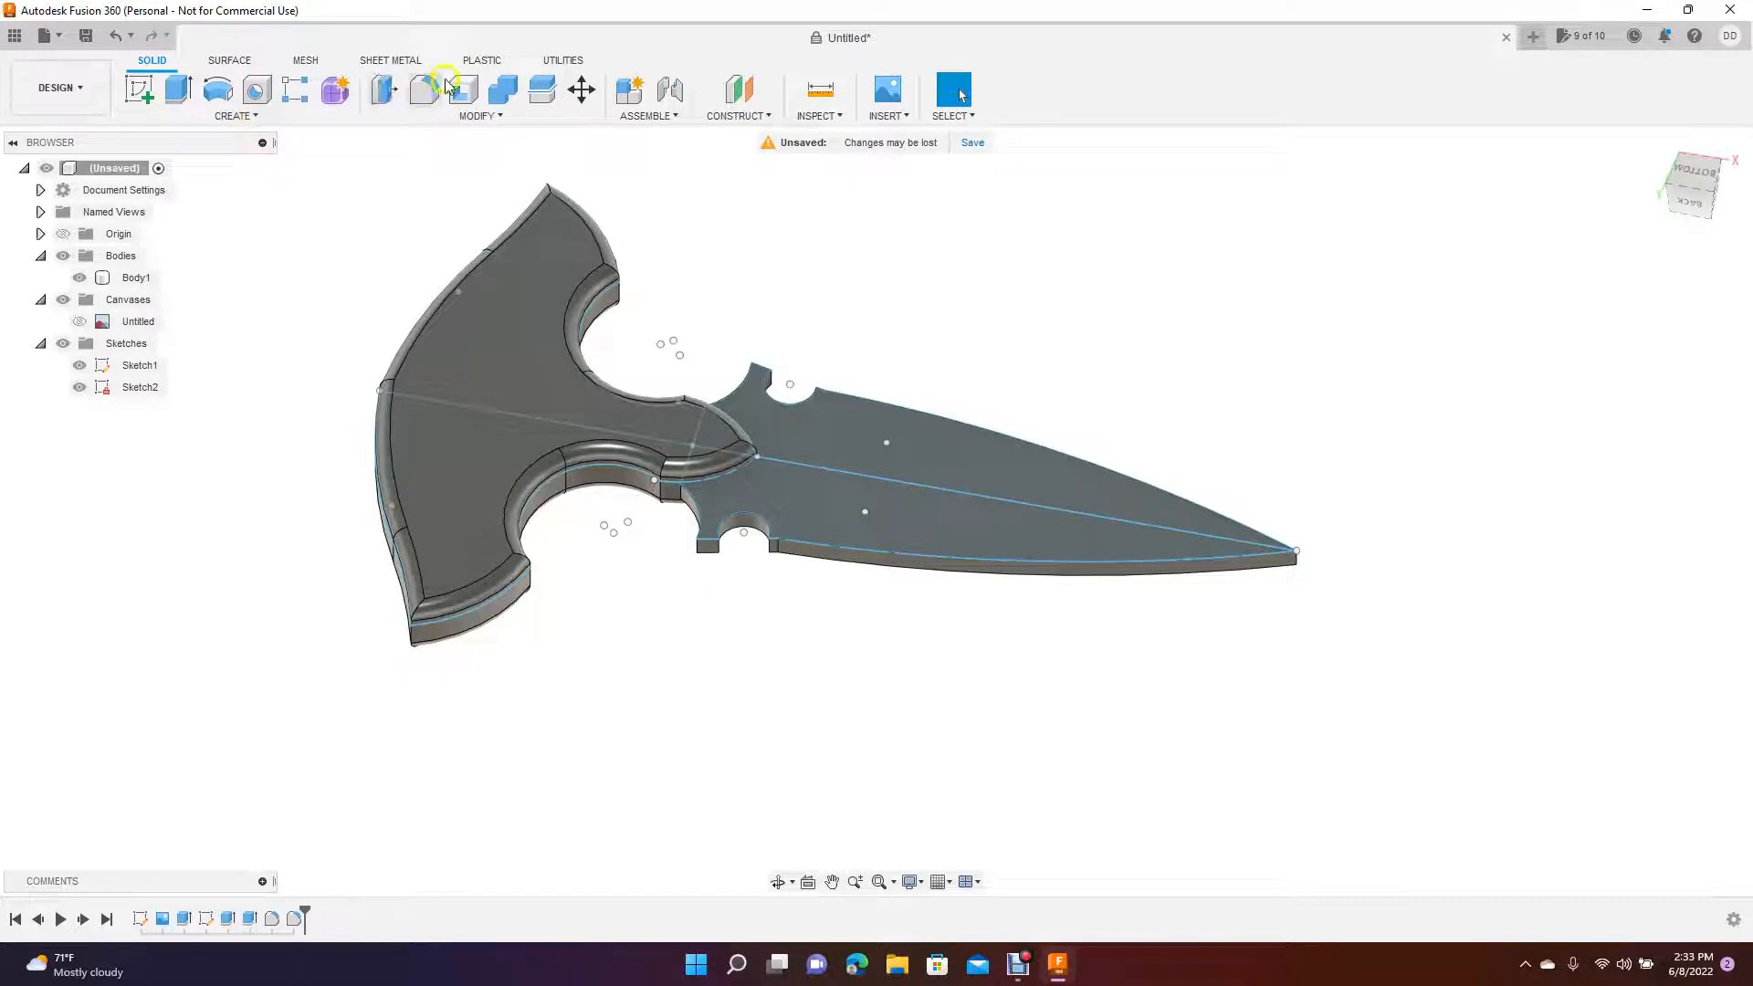
{"action": "left_click", "coordinate": [259, 116]}
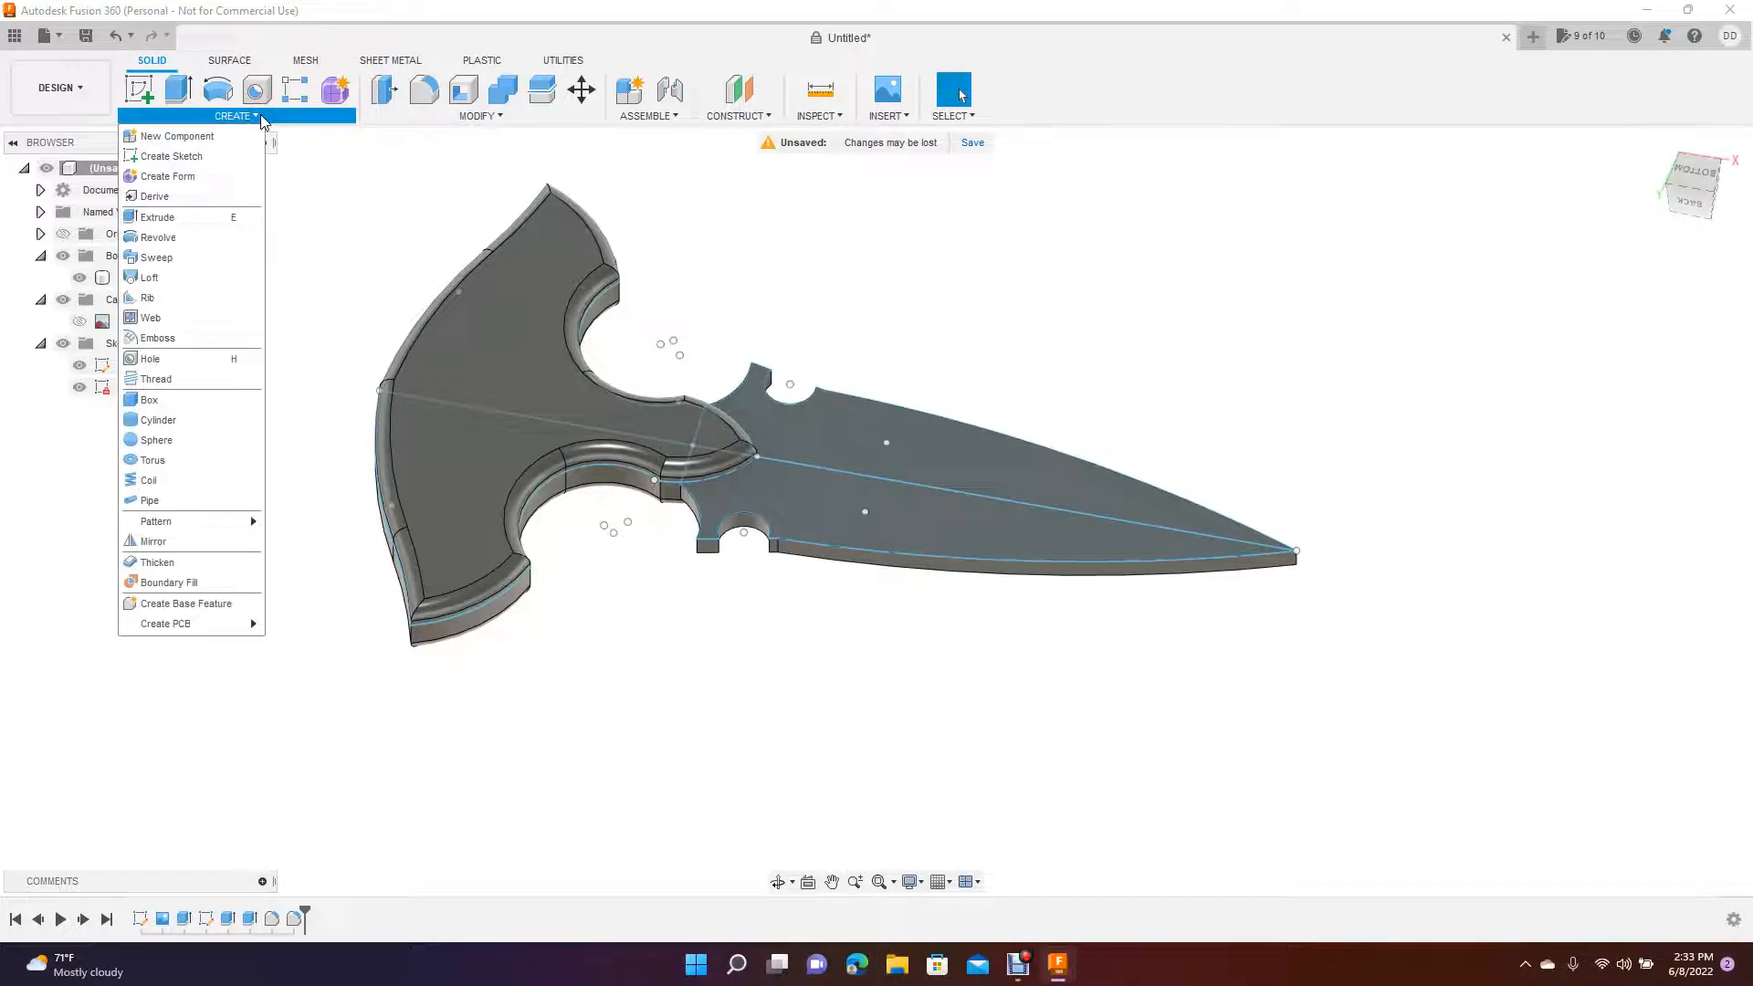
{"action": "left_click", "coordinate": [441, 117]}
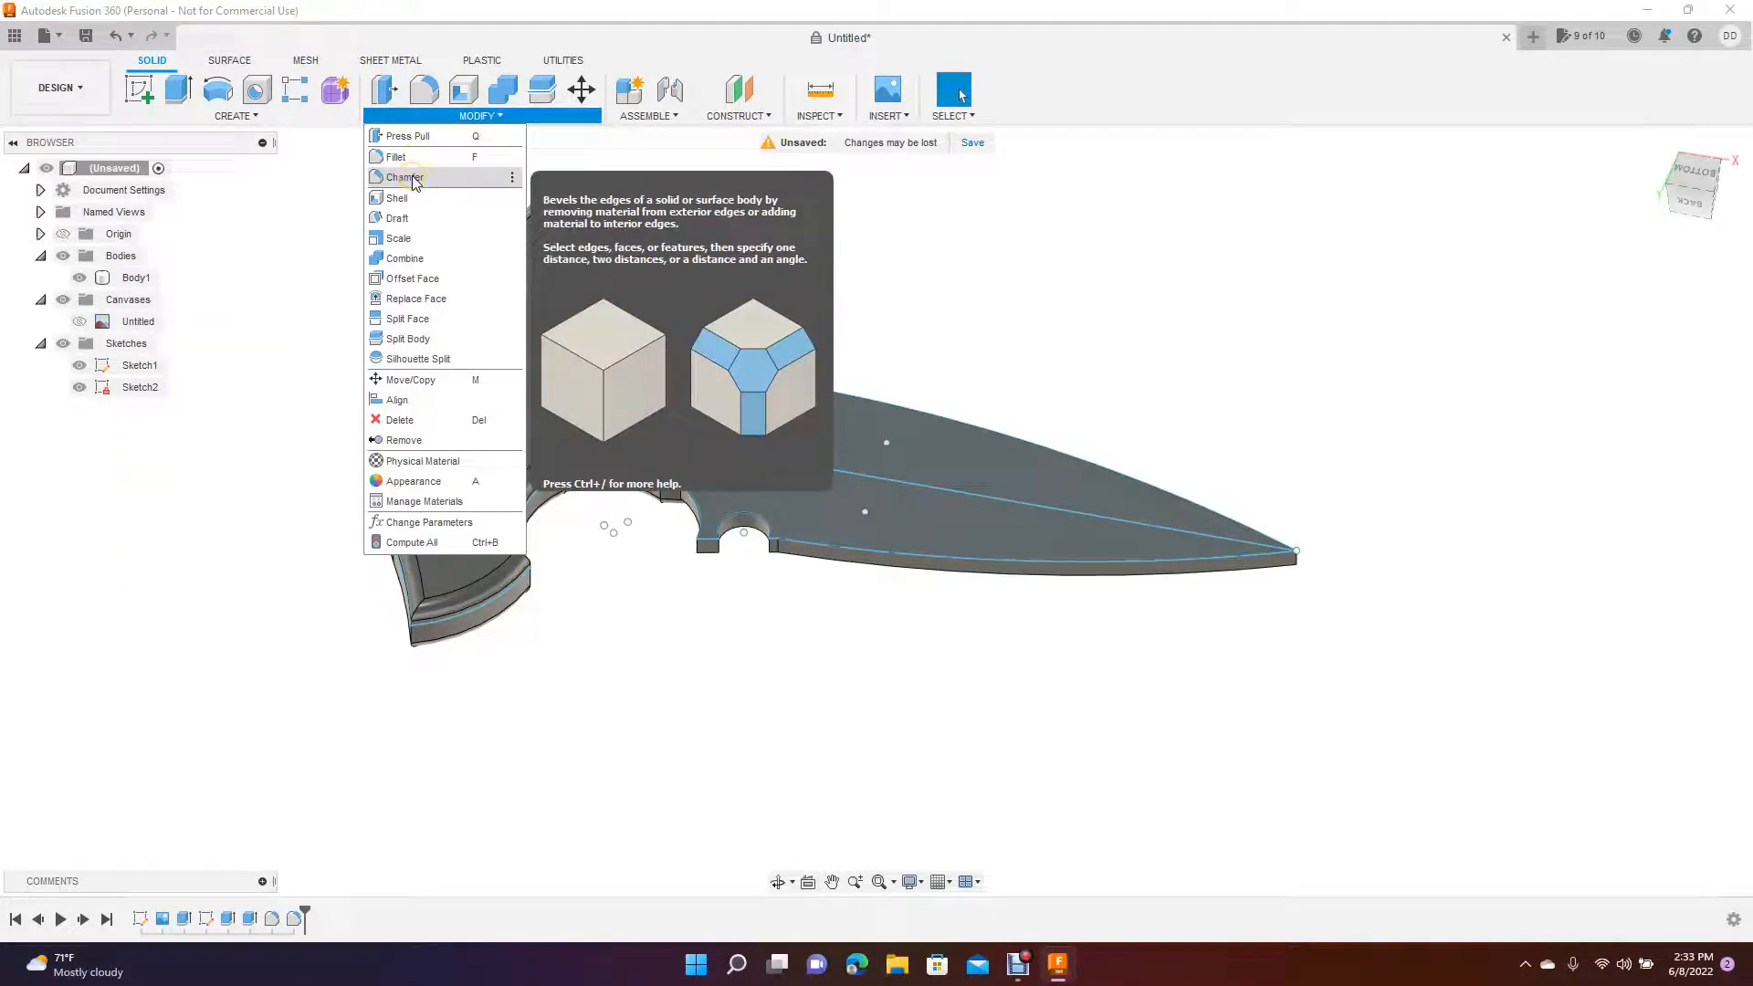
{"action": "left_click", "coordinate": [412, 178]}
{"action": "left_click", "coordinate": [850, 502]}
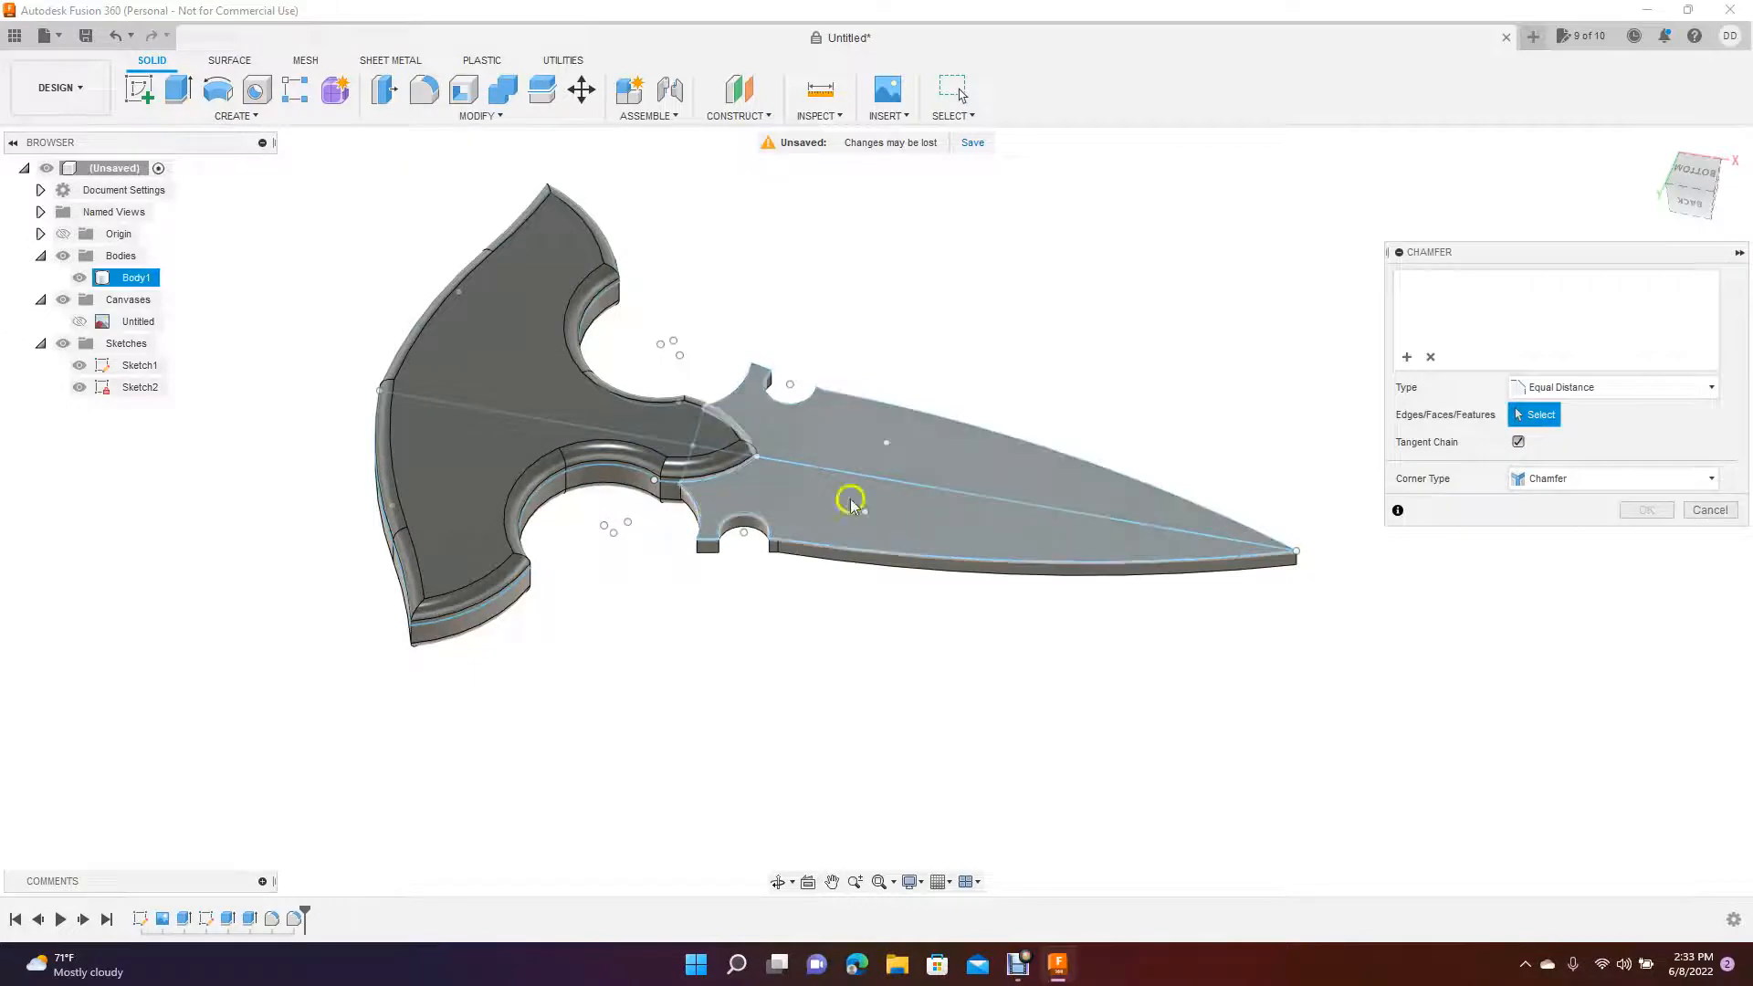
{"action": "left_click", "coordinate": [933, 557]}
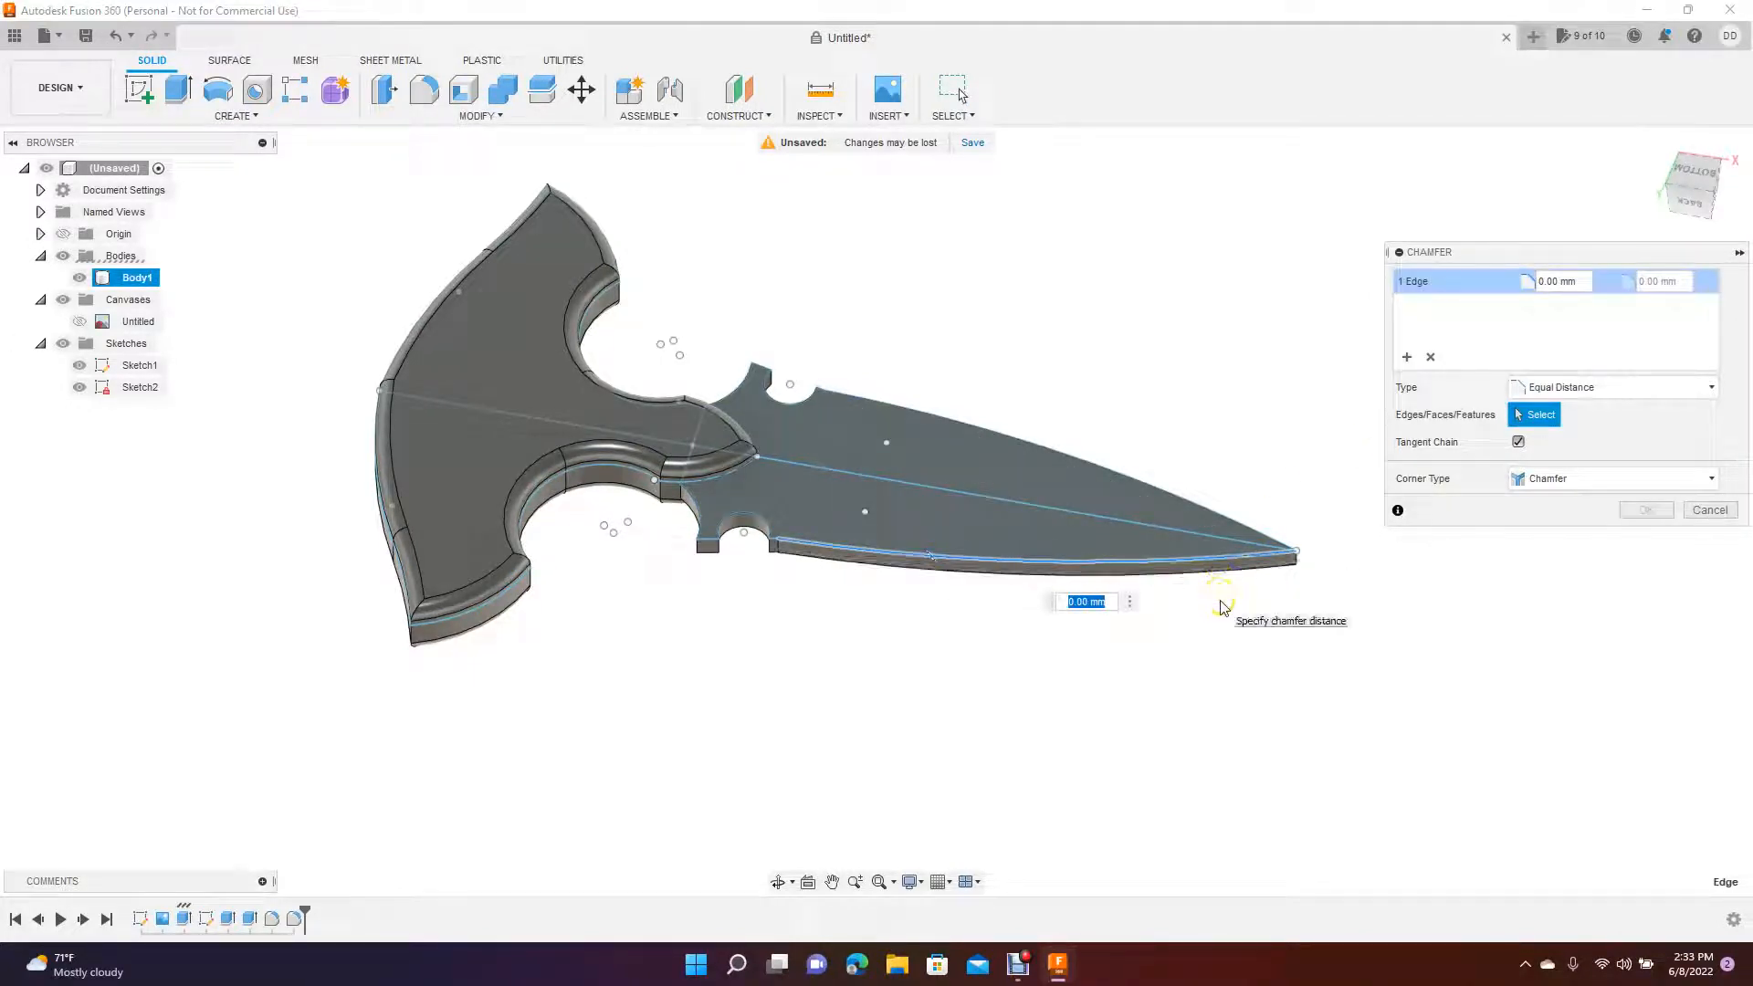
{"action": "key", "text": "Return"}
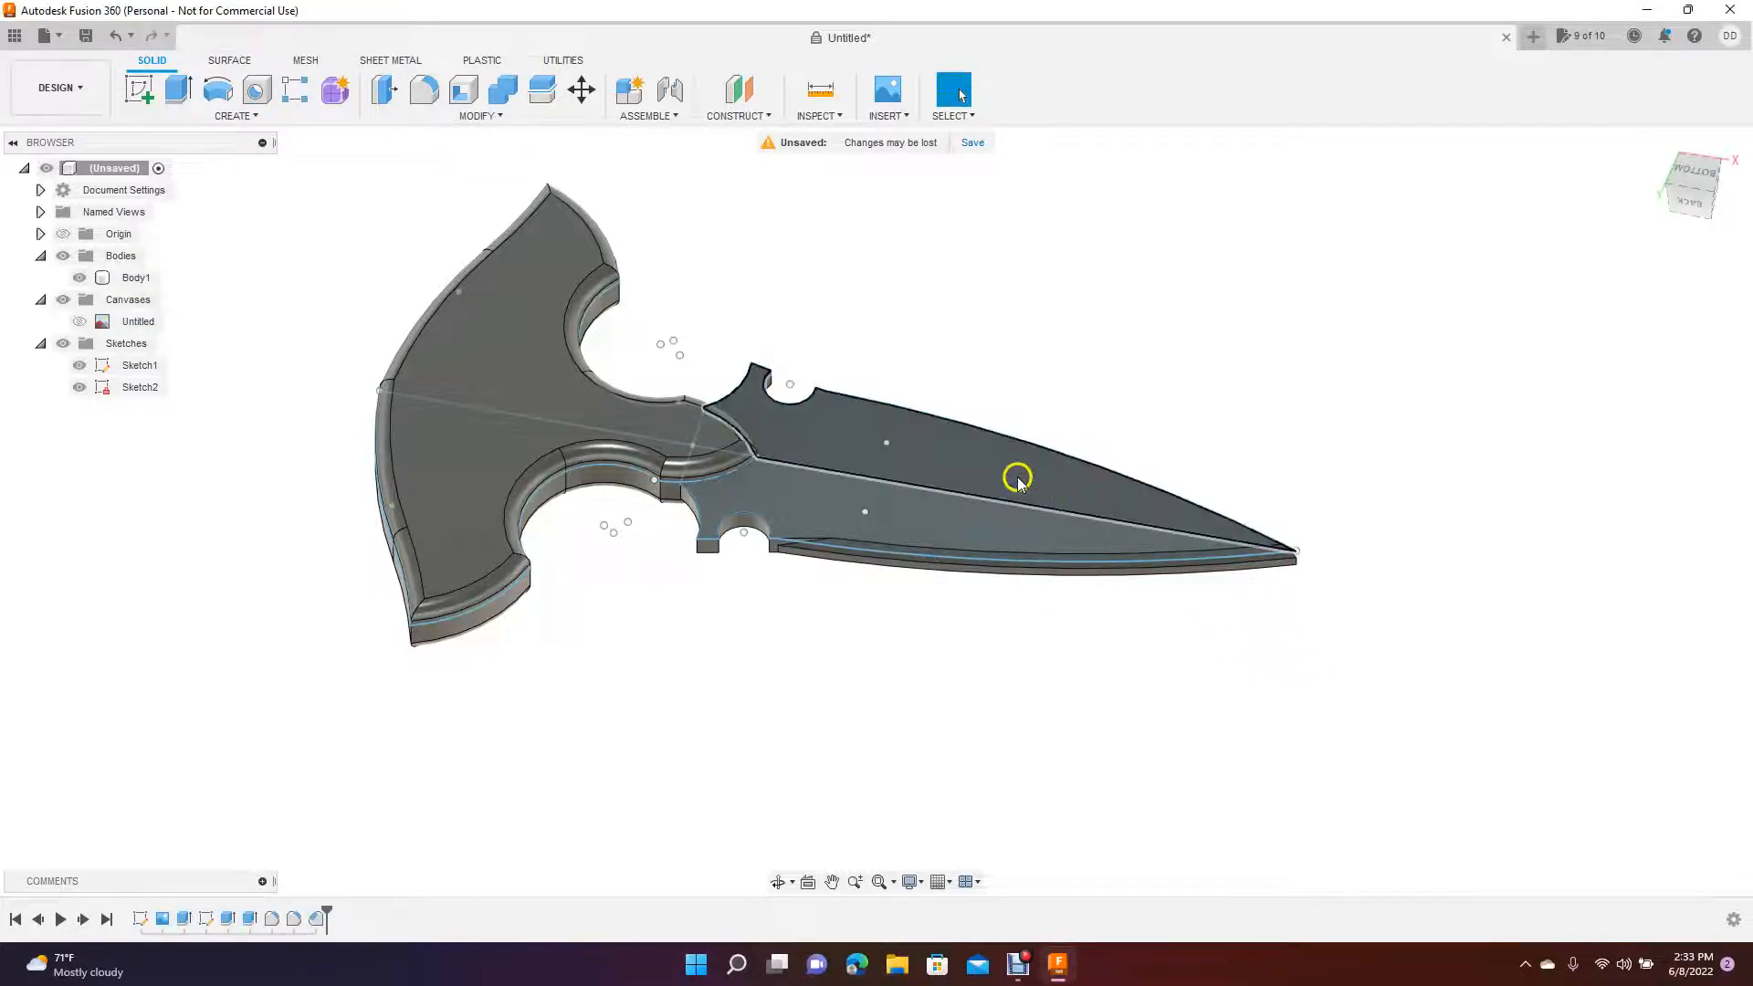
- Chamfer the other long curved edge of the blade's bottom face with an equal distance of 2.5 mm
{"action": "left_click", "coordinate": [964, 425]}
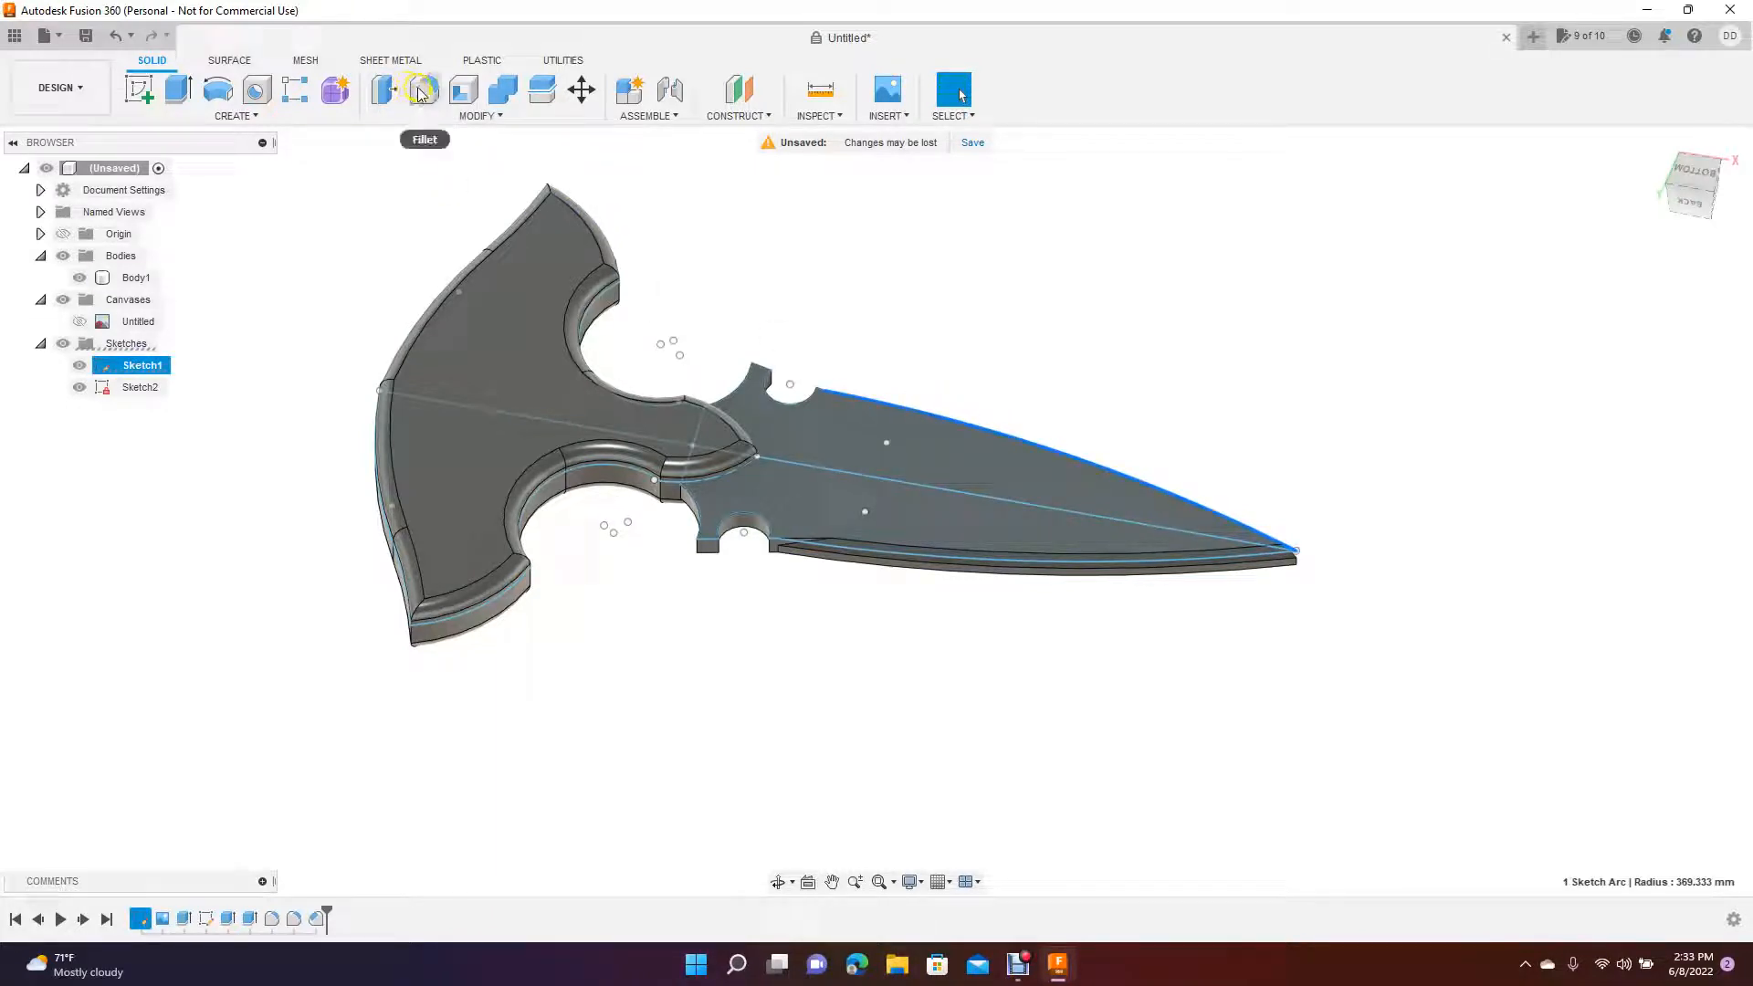
{"action": "left_click", "coordinate": [442, 115]}
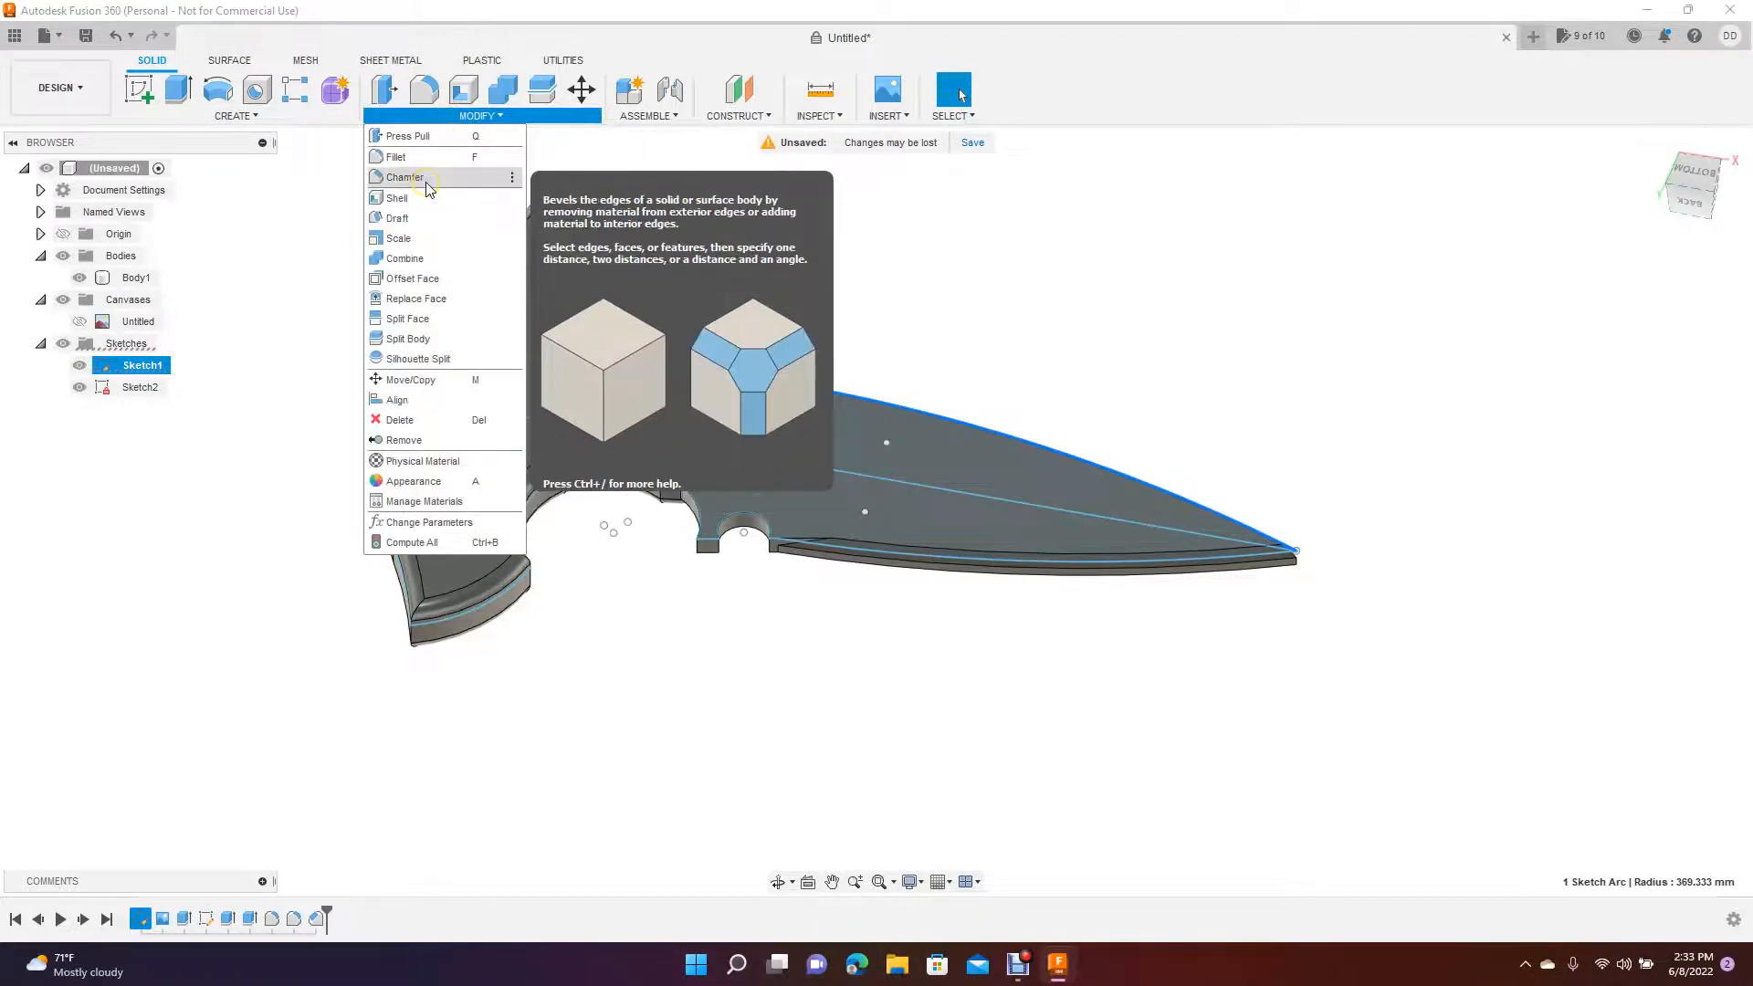
{"action": "left_click", "coordinate": [405, 177]}
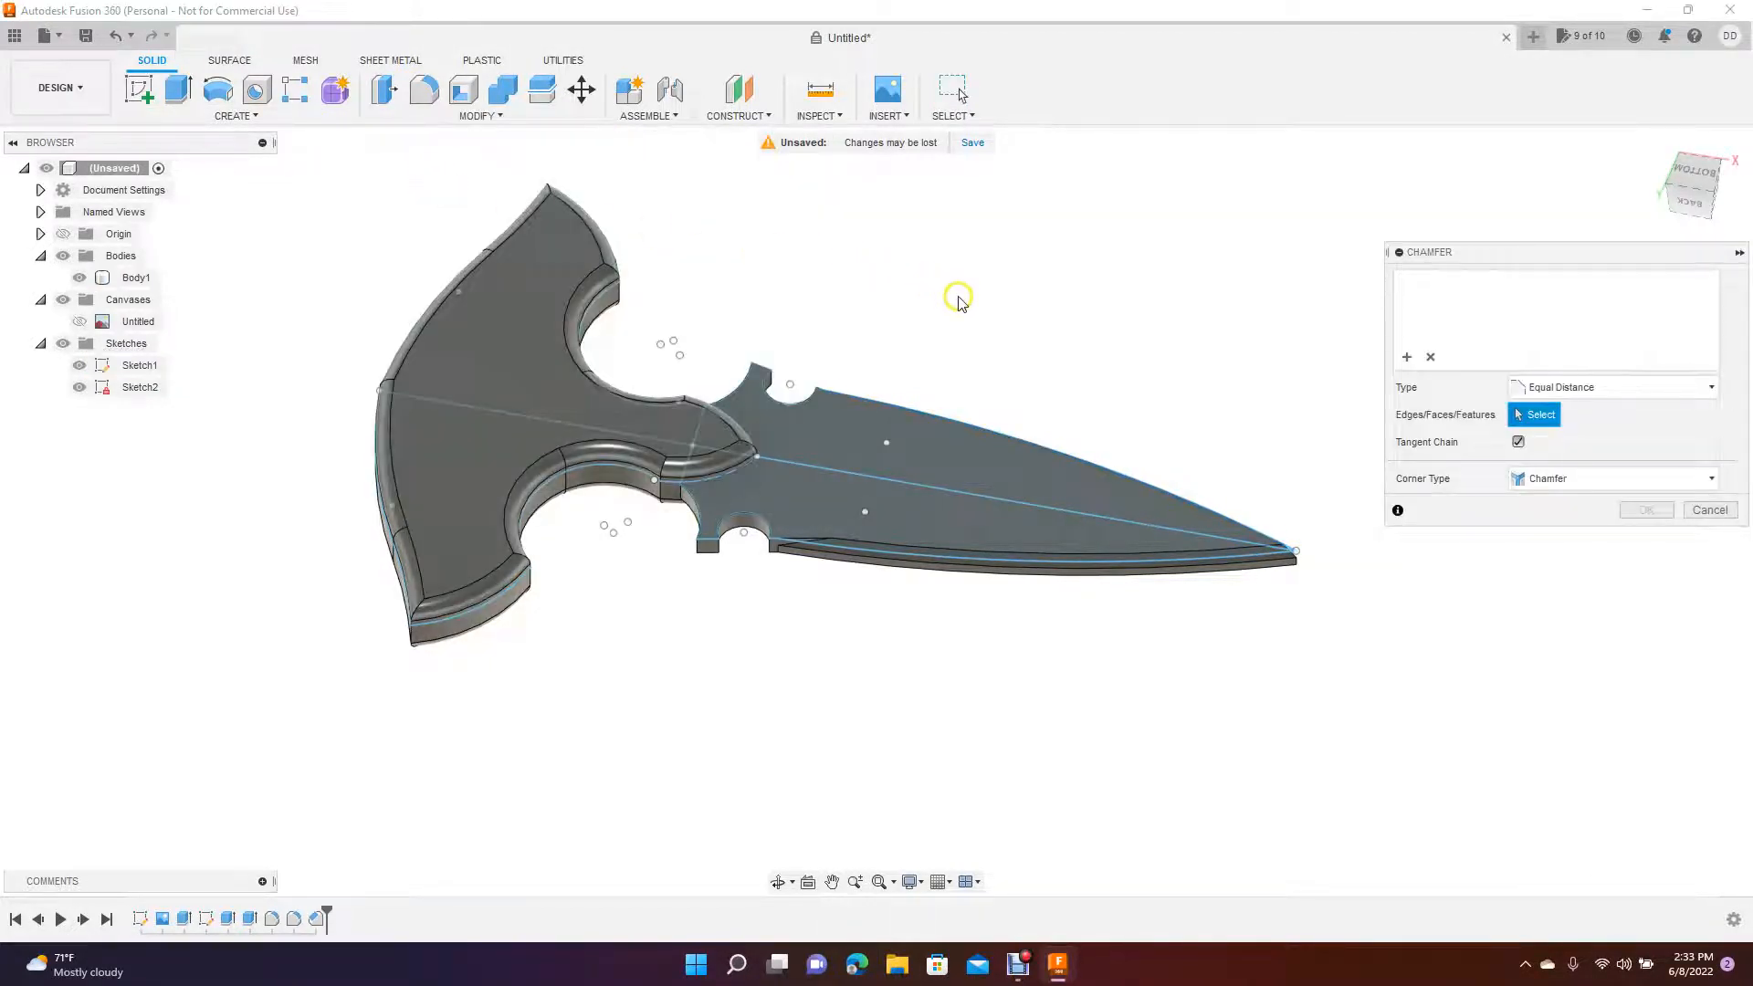
{"action": "left_click", "coordinate": [916, 413]}
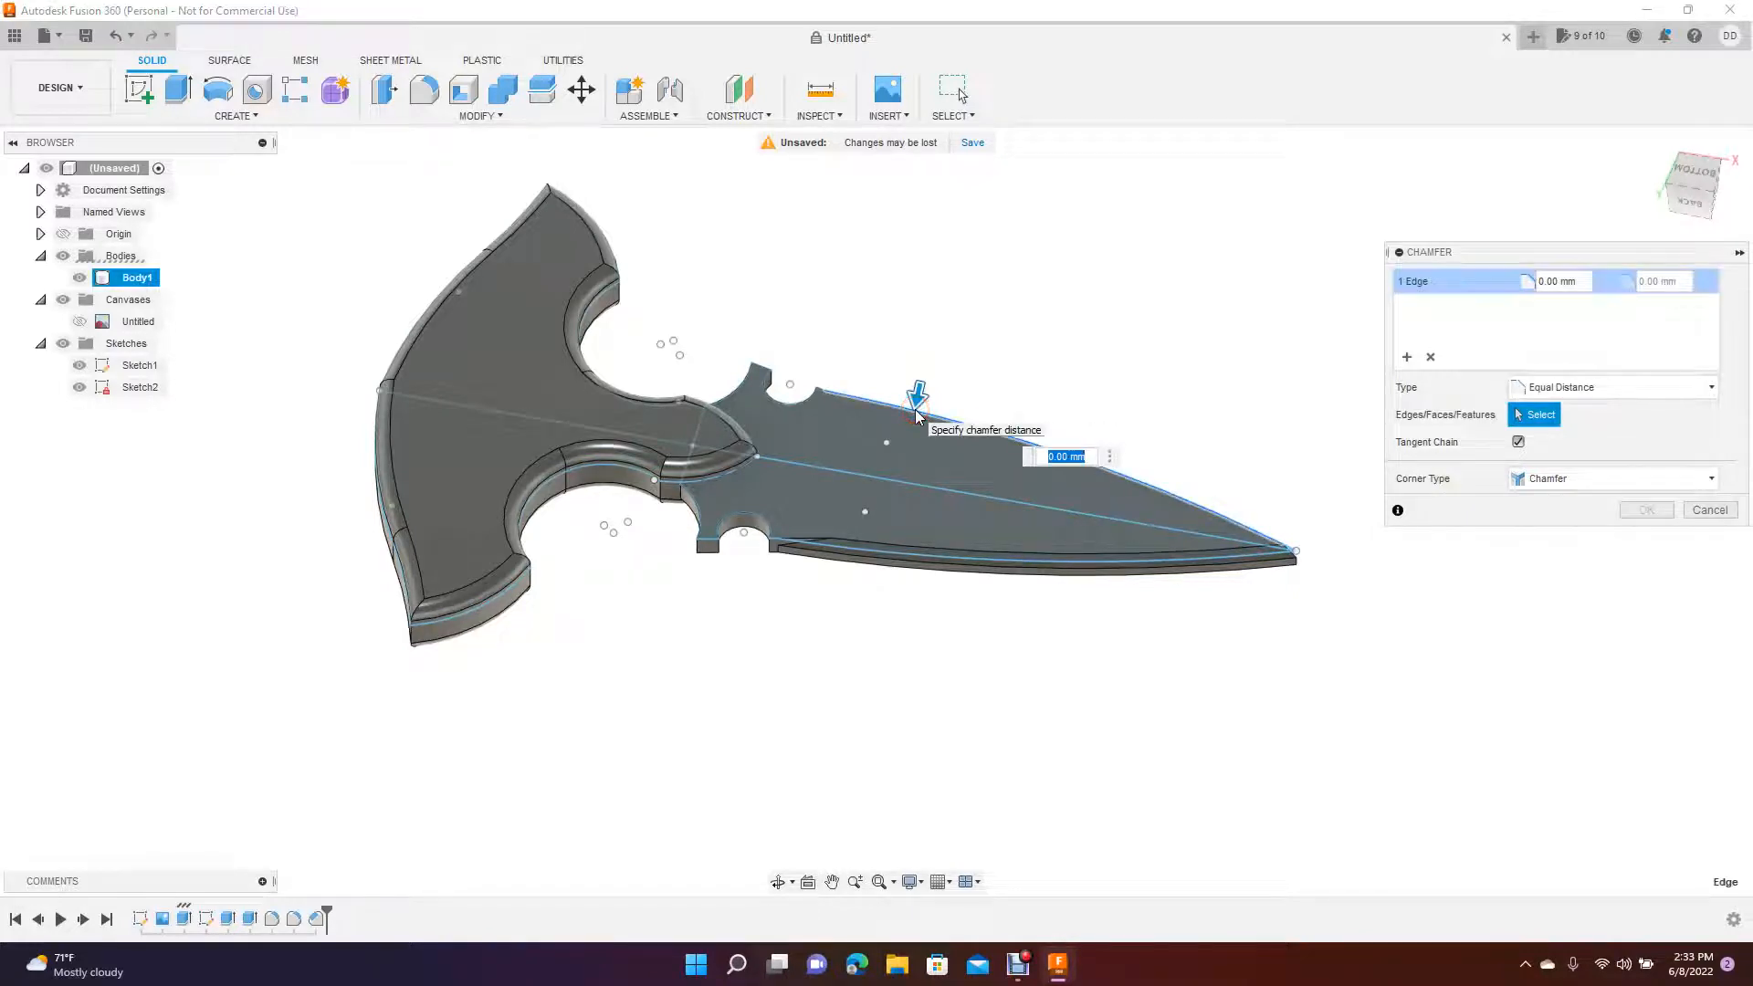
{"action": "type", "text": "2.5"}
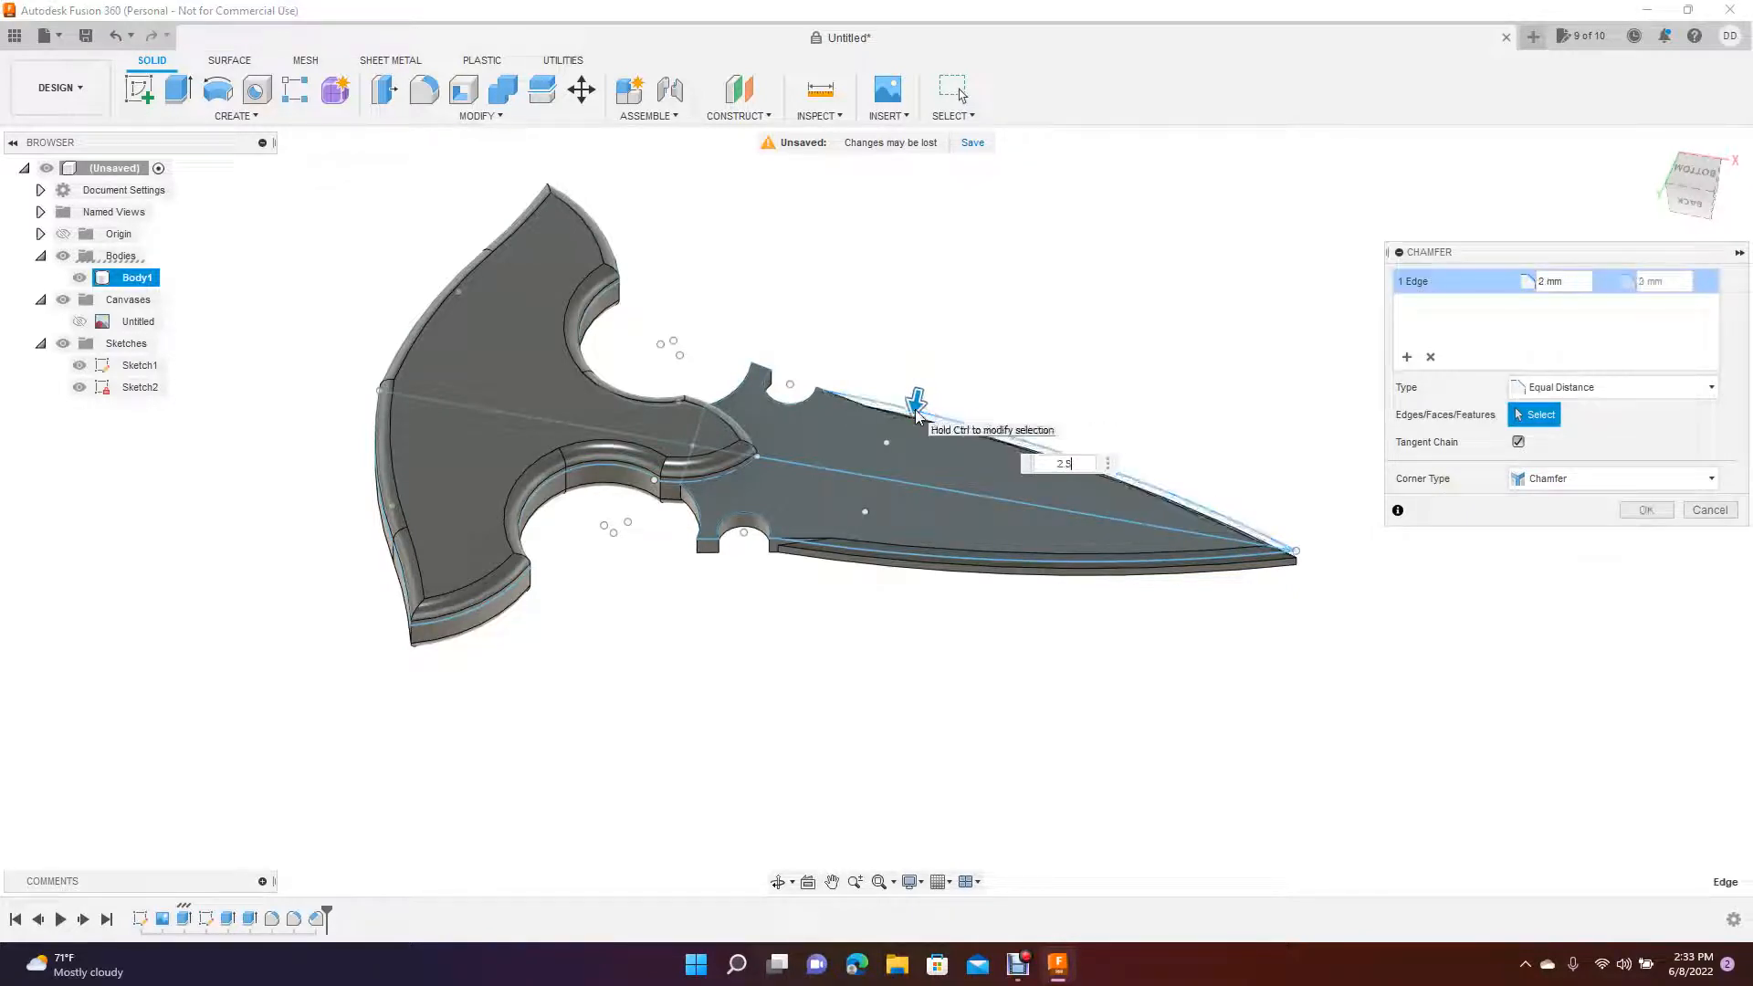
{"action": "key", "text": "Return"}
- Chamfer both long curved edges of the blade's top face with an equal distance of 2 mm
{"action": "left_click_drag", "start_coordinate": [1685, 193], "coordinate": [1731, 10]}
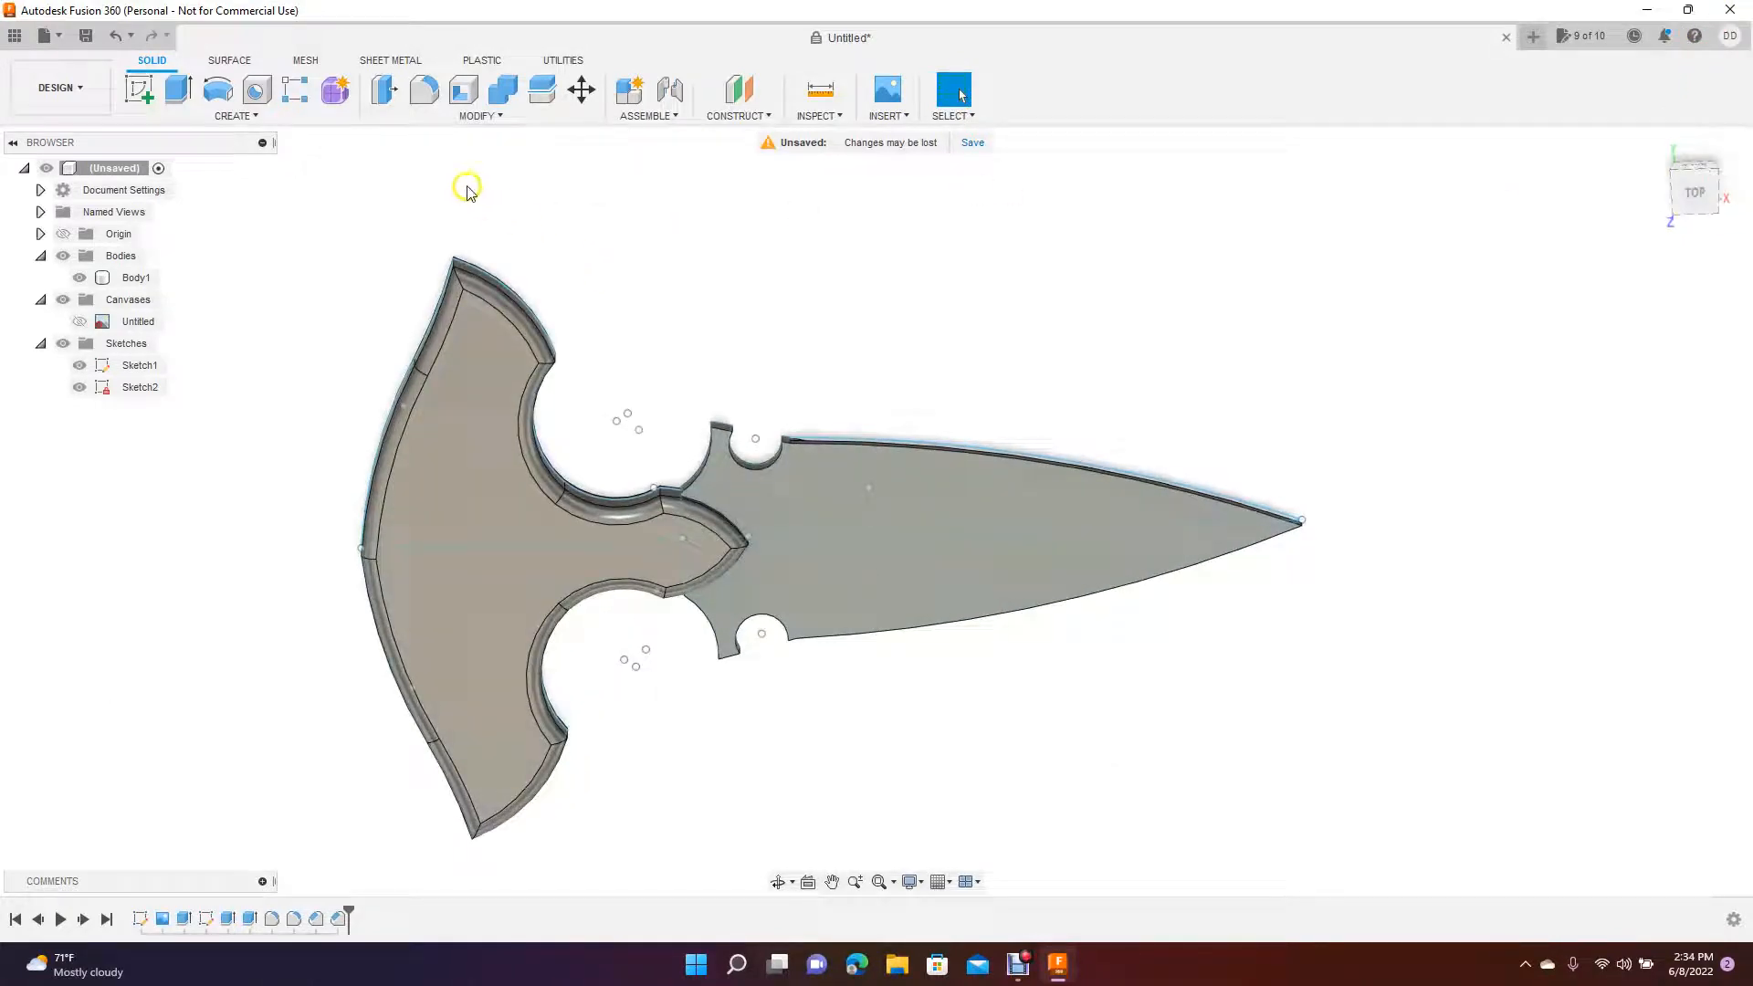
{"action": "left_click", "coordinate": [476, 116]}
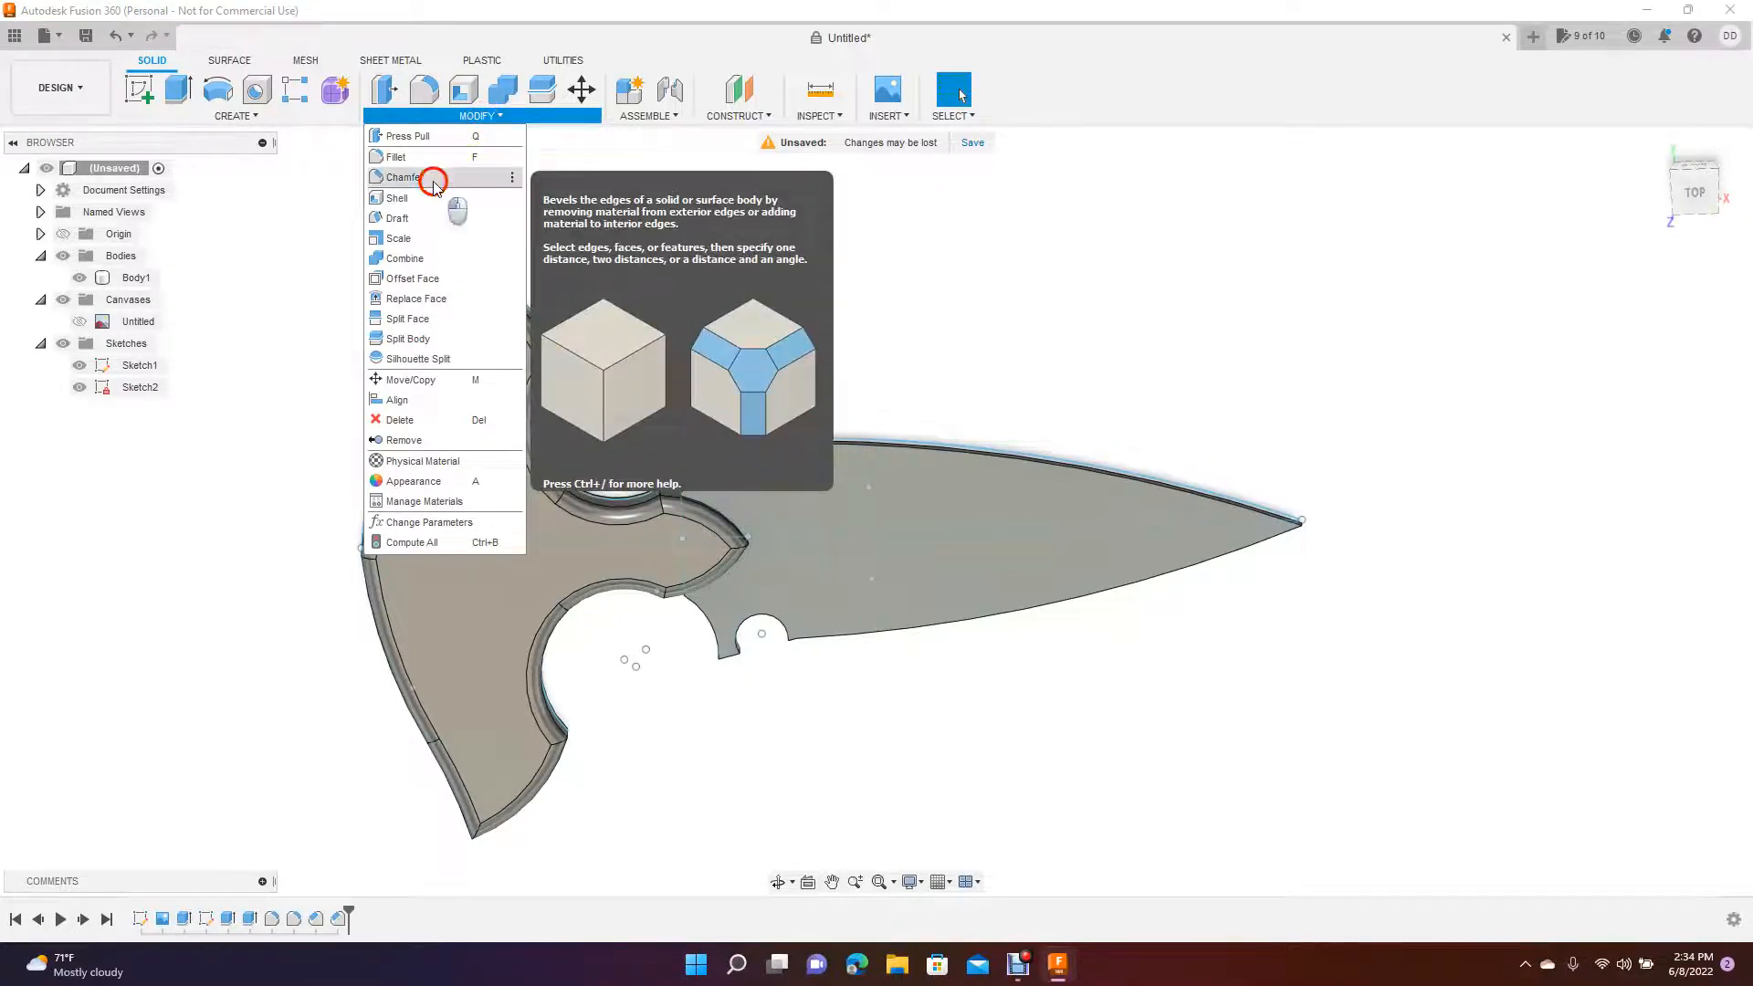
{"action": "left_click", "coordinate": [447, 177]}
{"action": "left_click", "coordinate": [824, 447]}
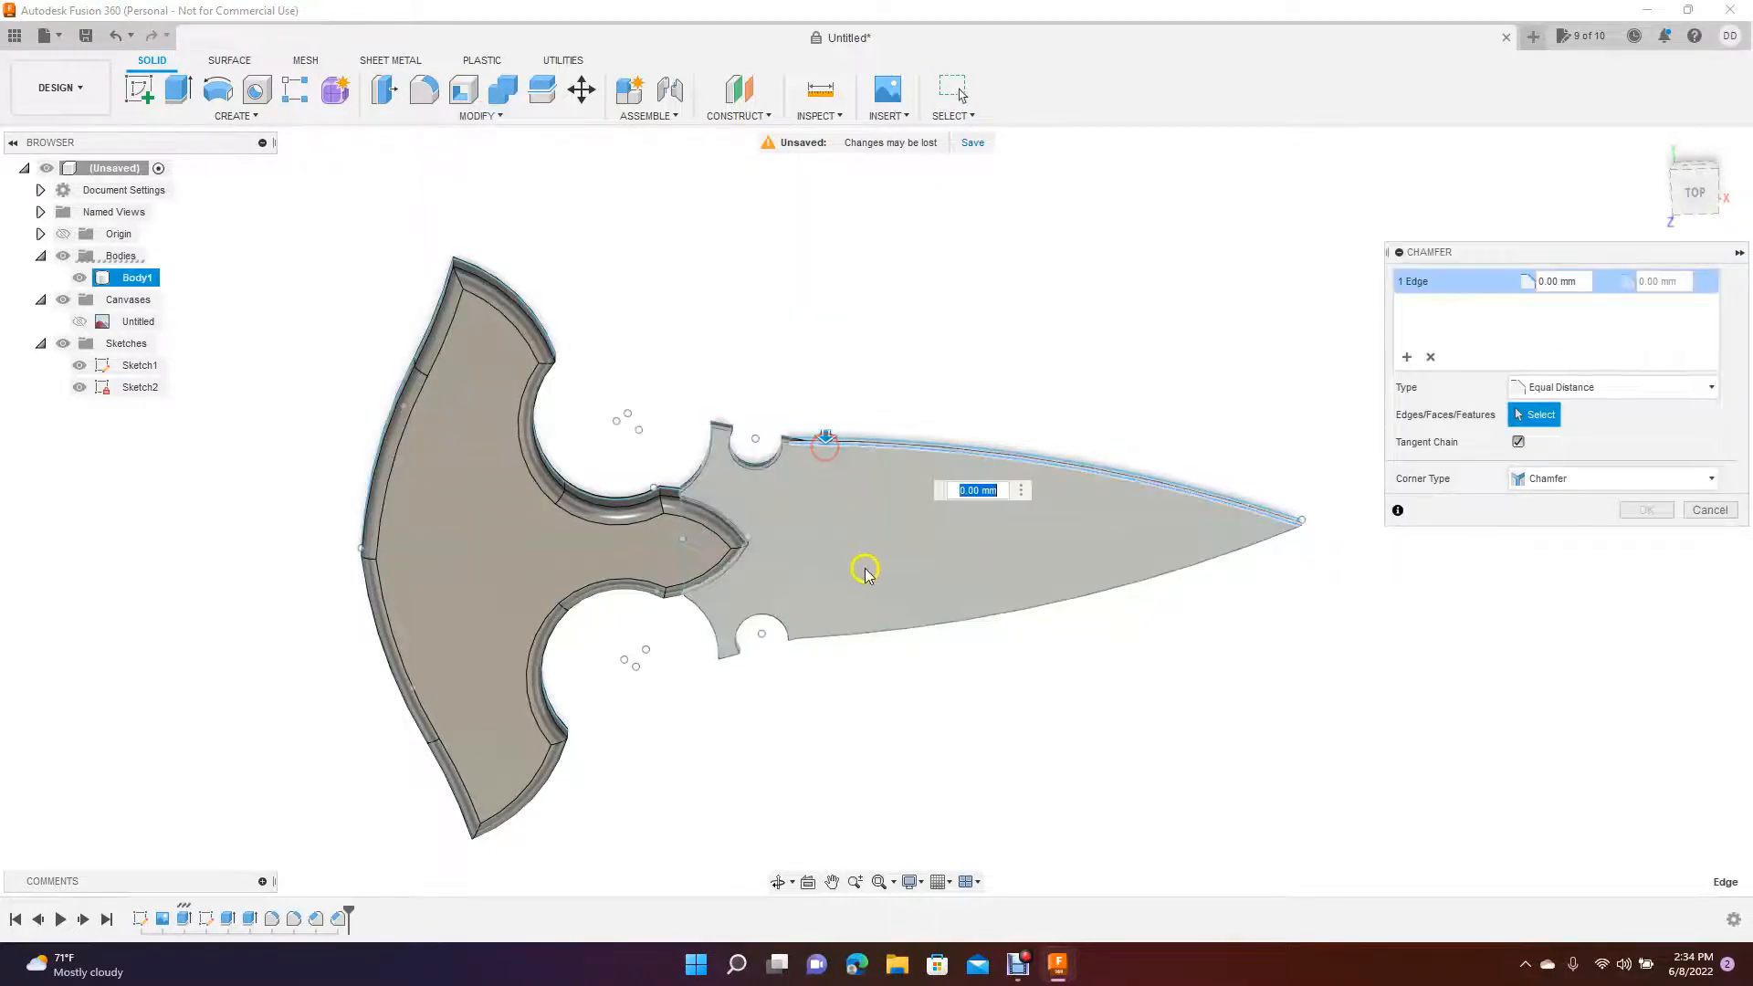
{"action": "left_click", "coordinate": [878, 636]}
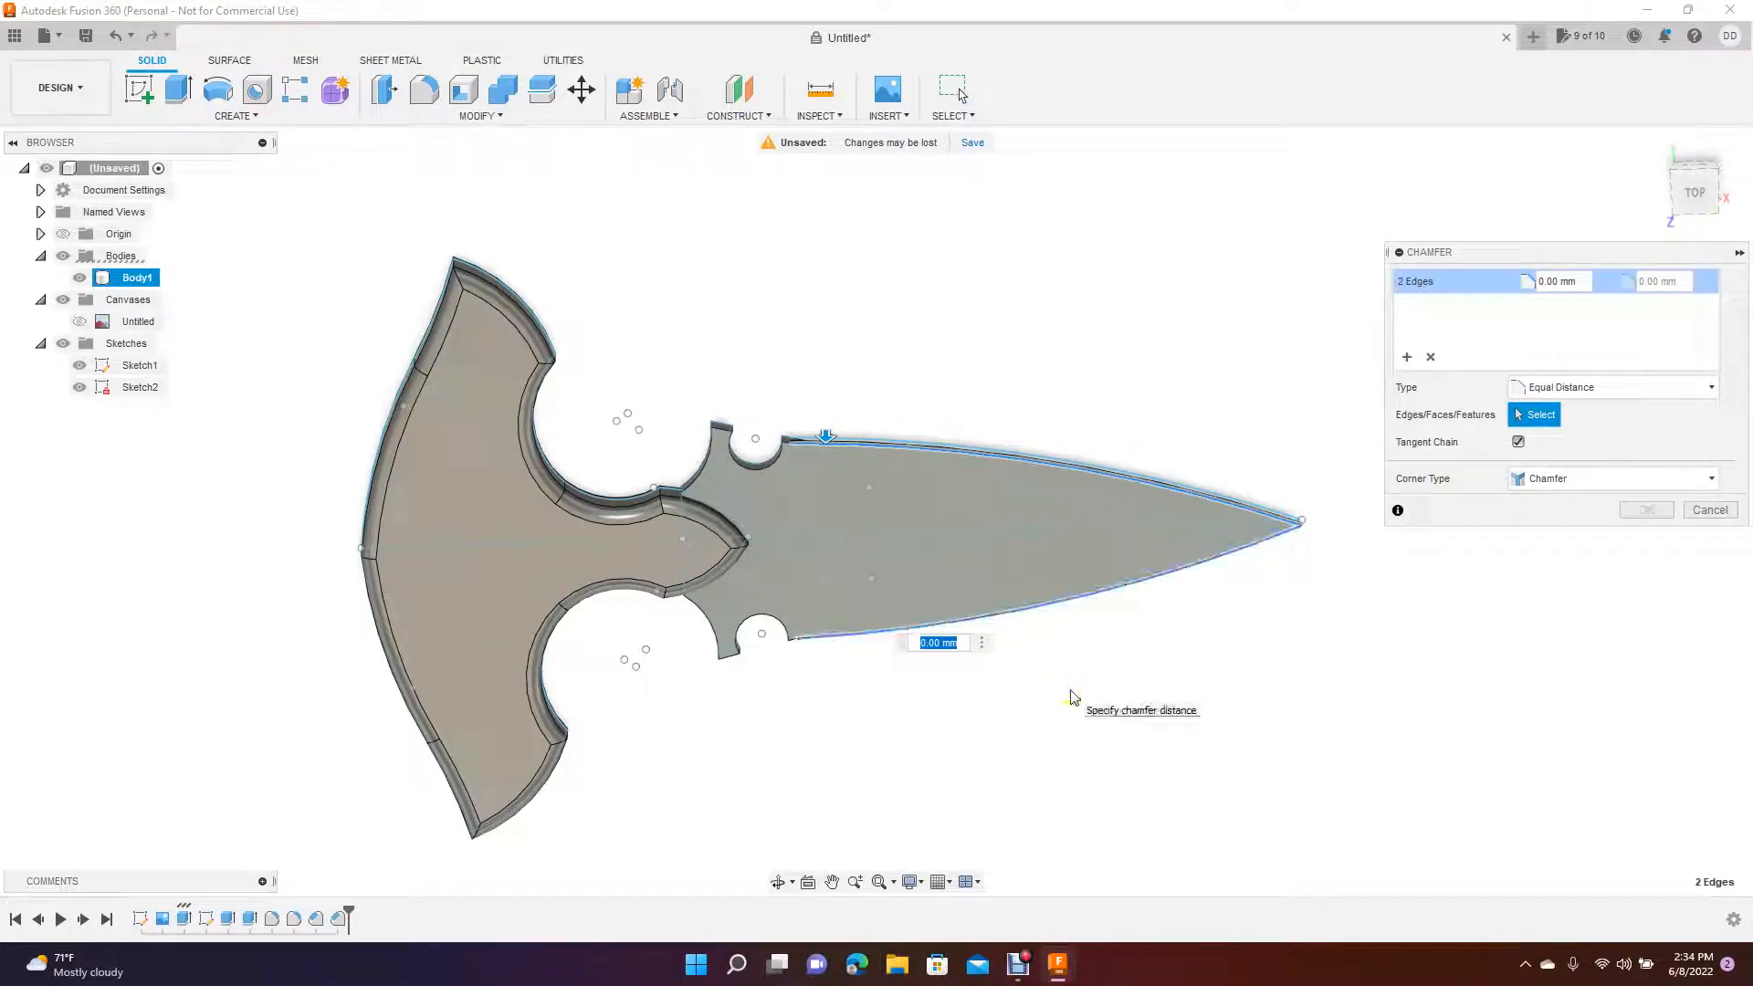
{"action": "type", "text": "2"}
{"action": "key", "text": "Return"}
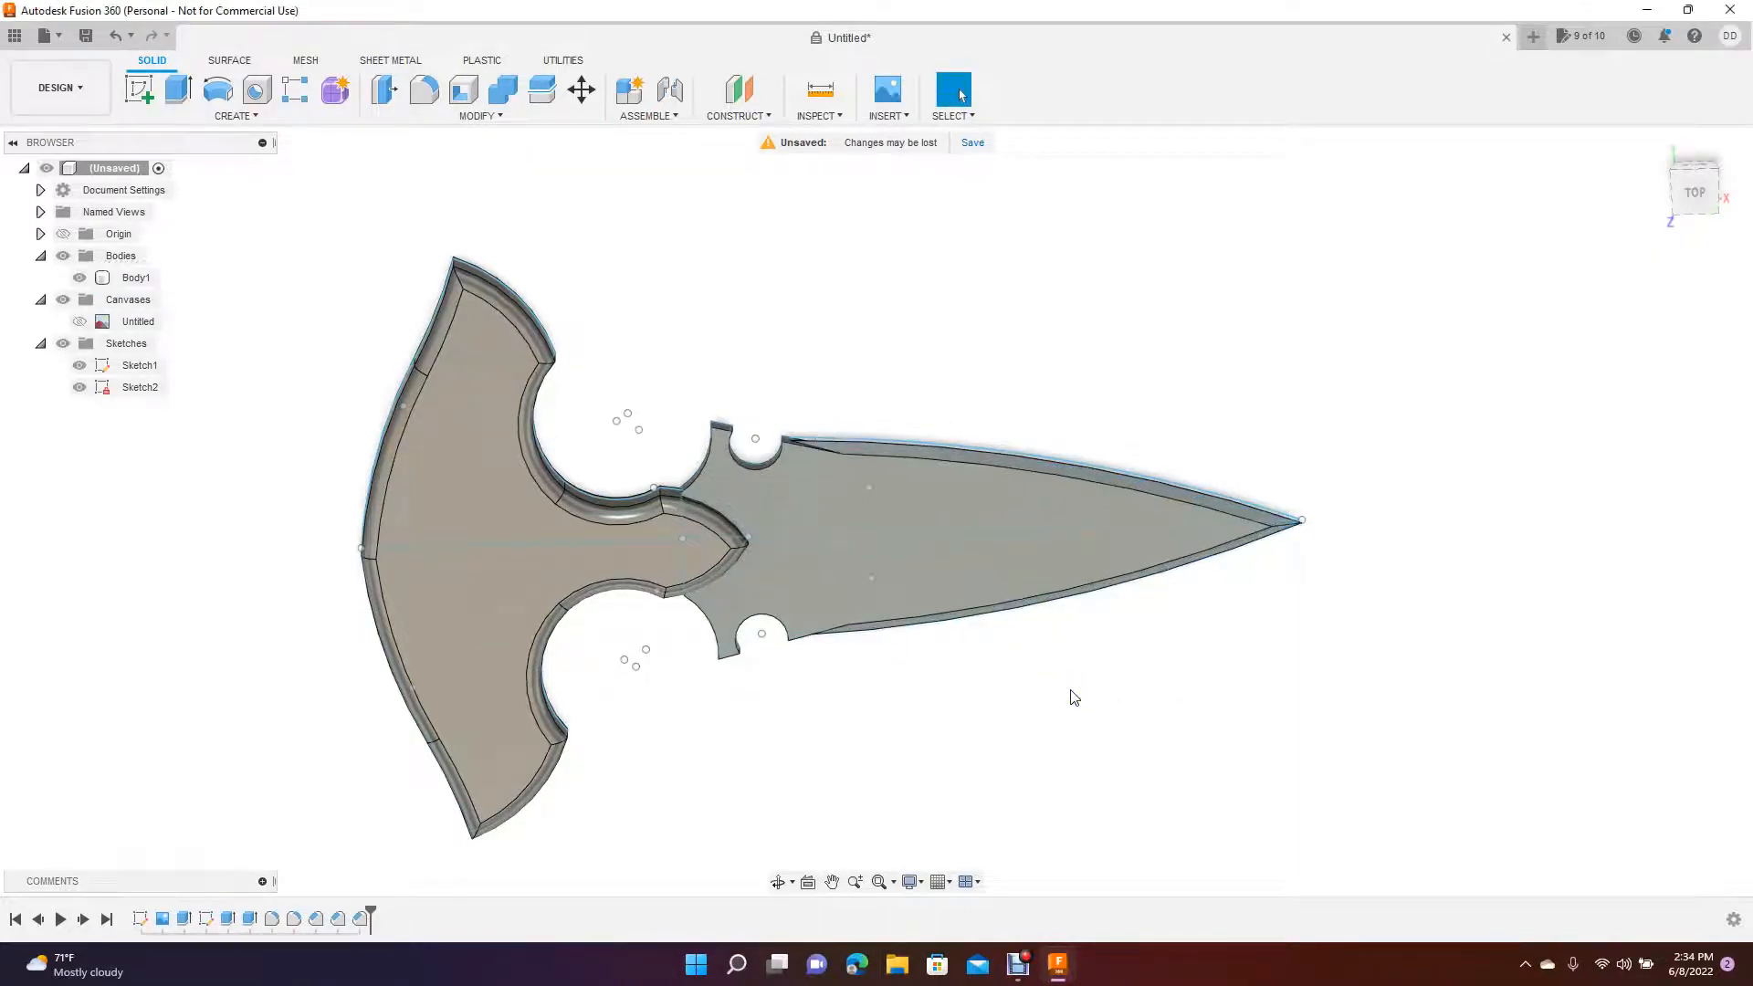
{"action": "left_click", "coordinate": [1252, 319]}
- Delete the sketch line running along the middle of the blade's bottom face
{"action": "mouse_move", "coordinate": [1691, 190]}
{"action": "left_mouse_down"}
{"action": "mouse_move", "coordinate": [1694, 173]}
{"action": "mouse_move", "coordinate": [1655, 244]}
{"action": "mouse_move", "coordinate": [1616, 246]}
{"action": "mouse_move", "coordinate": [1648, 213]}
{"action": "mouse_move", "coordinate": [1670, 247]}
{"action": "mouse_move", "coordinate": [1646, 457]}
{"action": "mouse_move", "coordinate": [1626, 484]}
{"action": "mouse_move", "coordinate": [1662, 496]}
{"action": "mouse_move", "coordinate": [1682, 183]}
{"action": "left_mouse_up"}
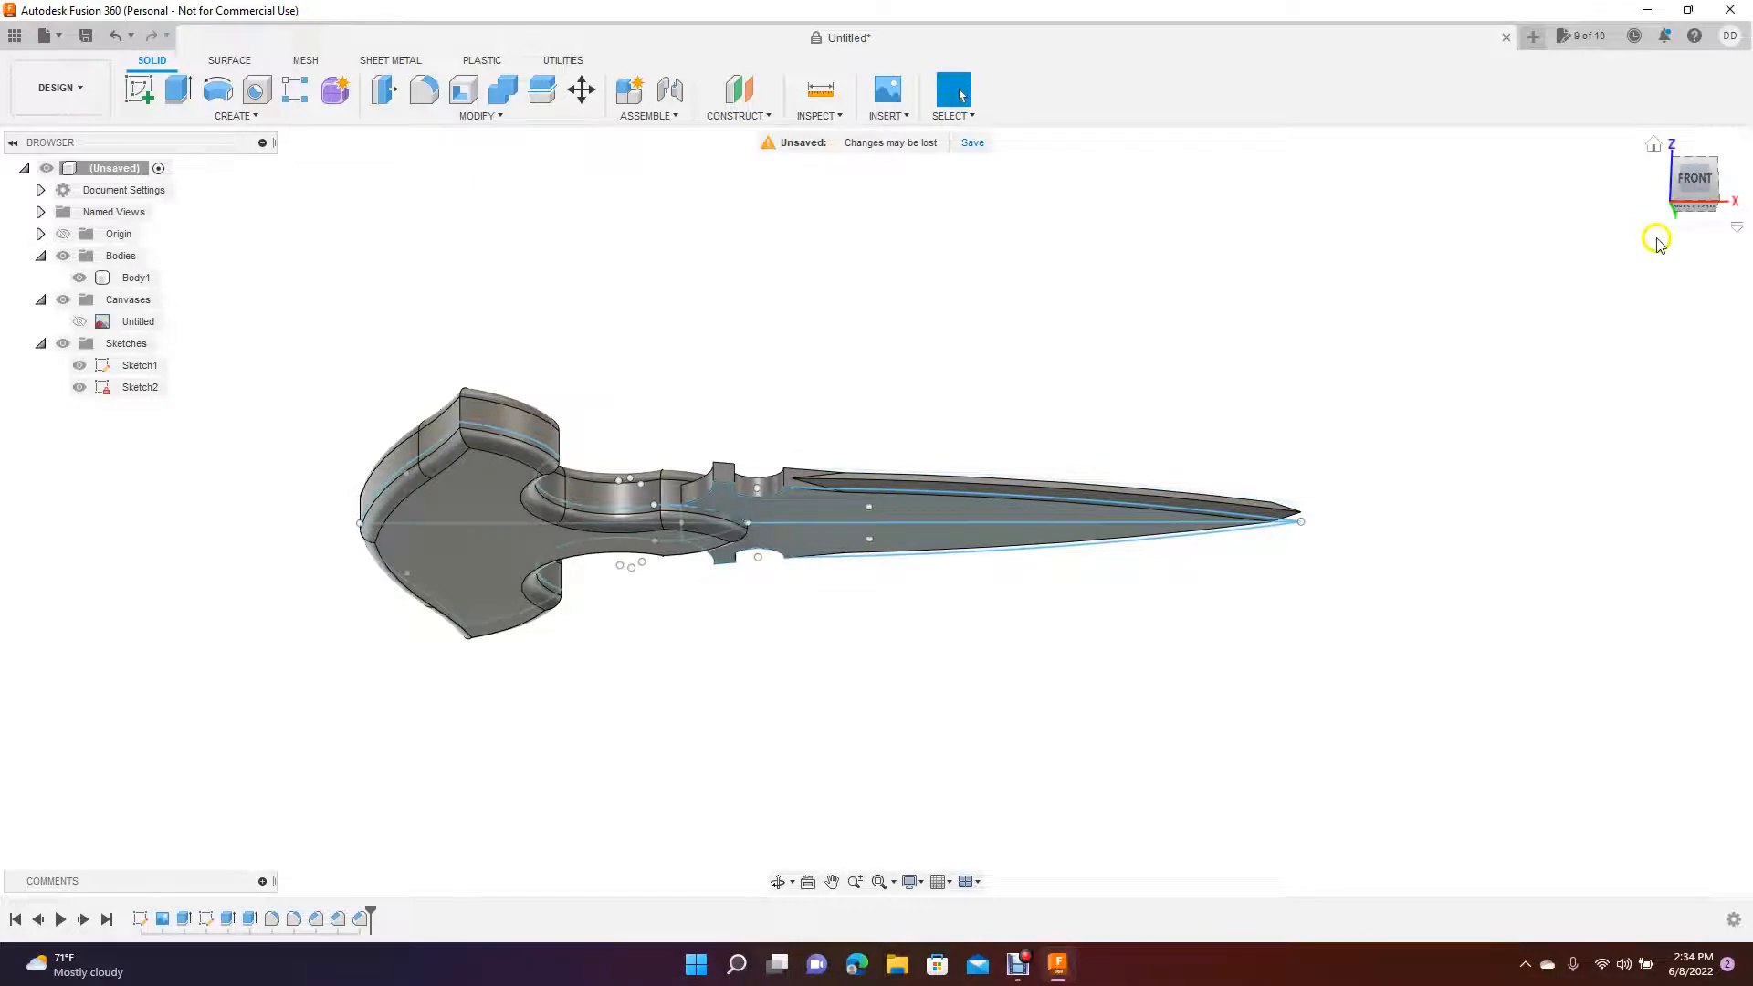
{"action": "mouse_move", "coordinate": [1693, 182]}
{"action": "left_mouse_down"}
{"action": "mouse_move", "coordinate": [1739, 176]}
{"action": "mouse_move", "coordinate": [1698, 37]}
{"action": "mouse_move", "coordinate": [1635, 86]}
{"action": "mouse_move", "coordinate": [1710, 63]}
{"action": "mouse_move", "coordinate": [1689, 80]}
{"action": "left_mouse_up"}
{"action": "left_click", "coordinate": [1694, 187]}
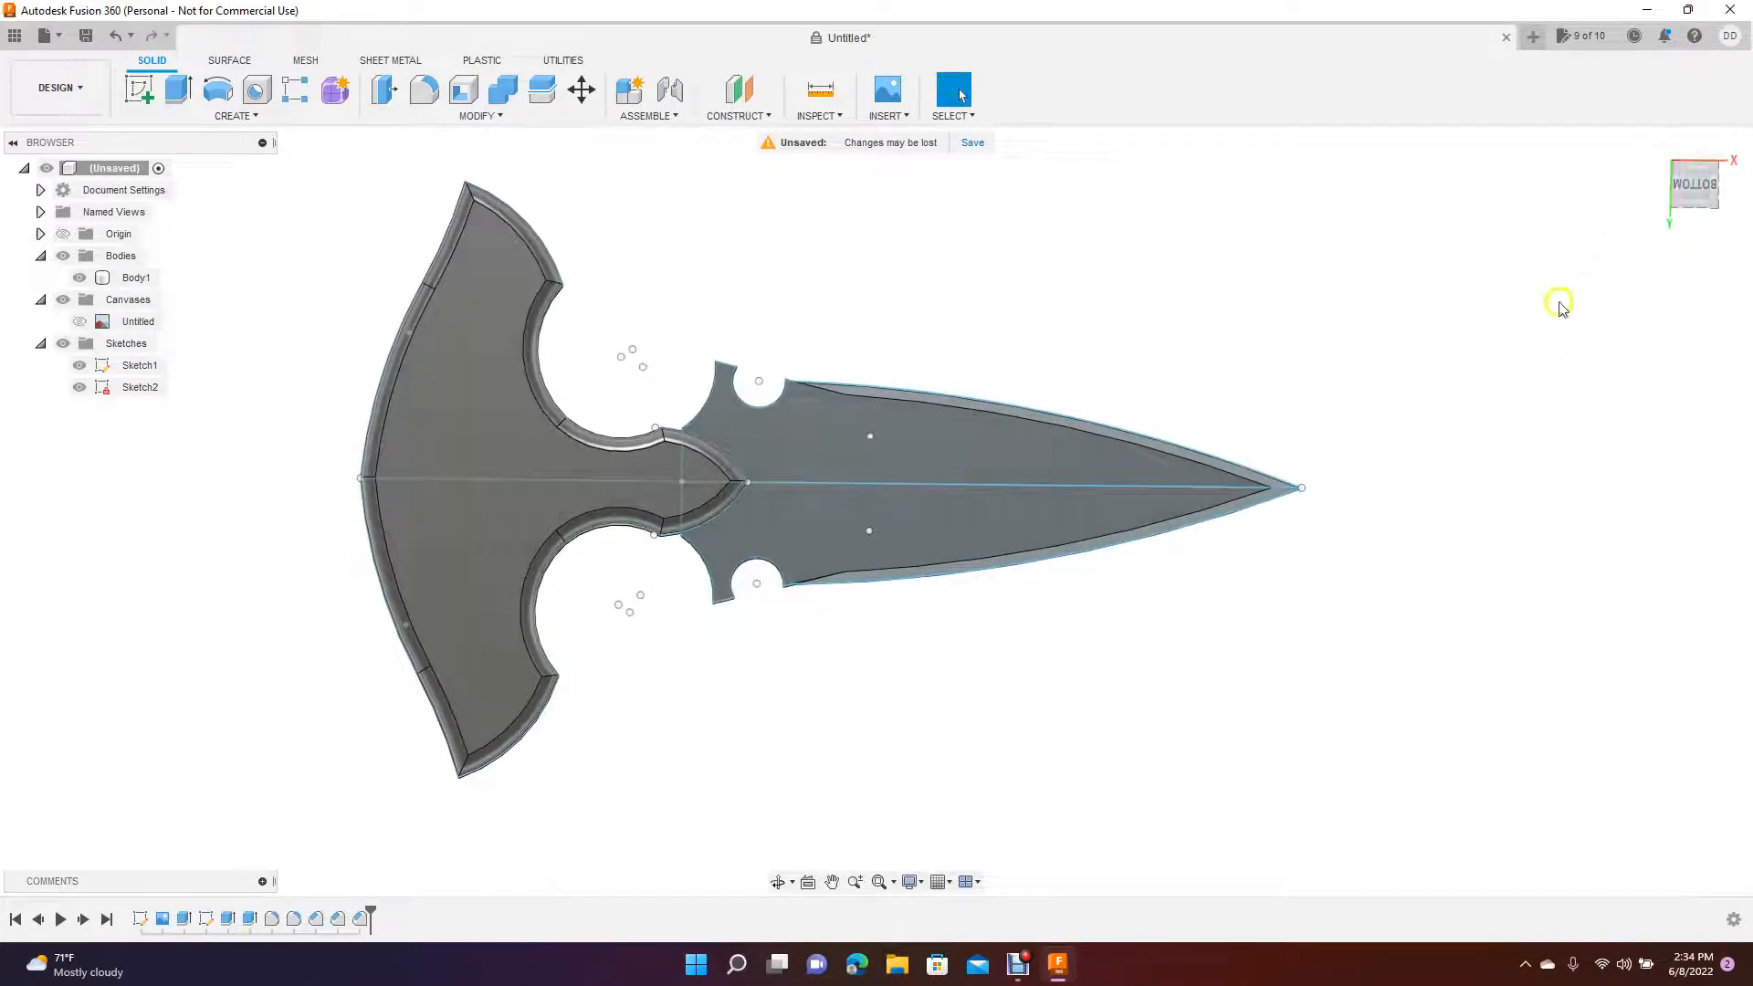
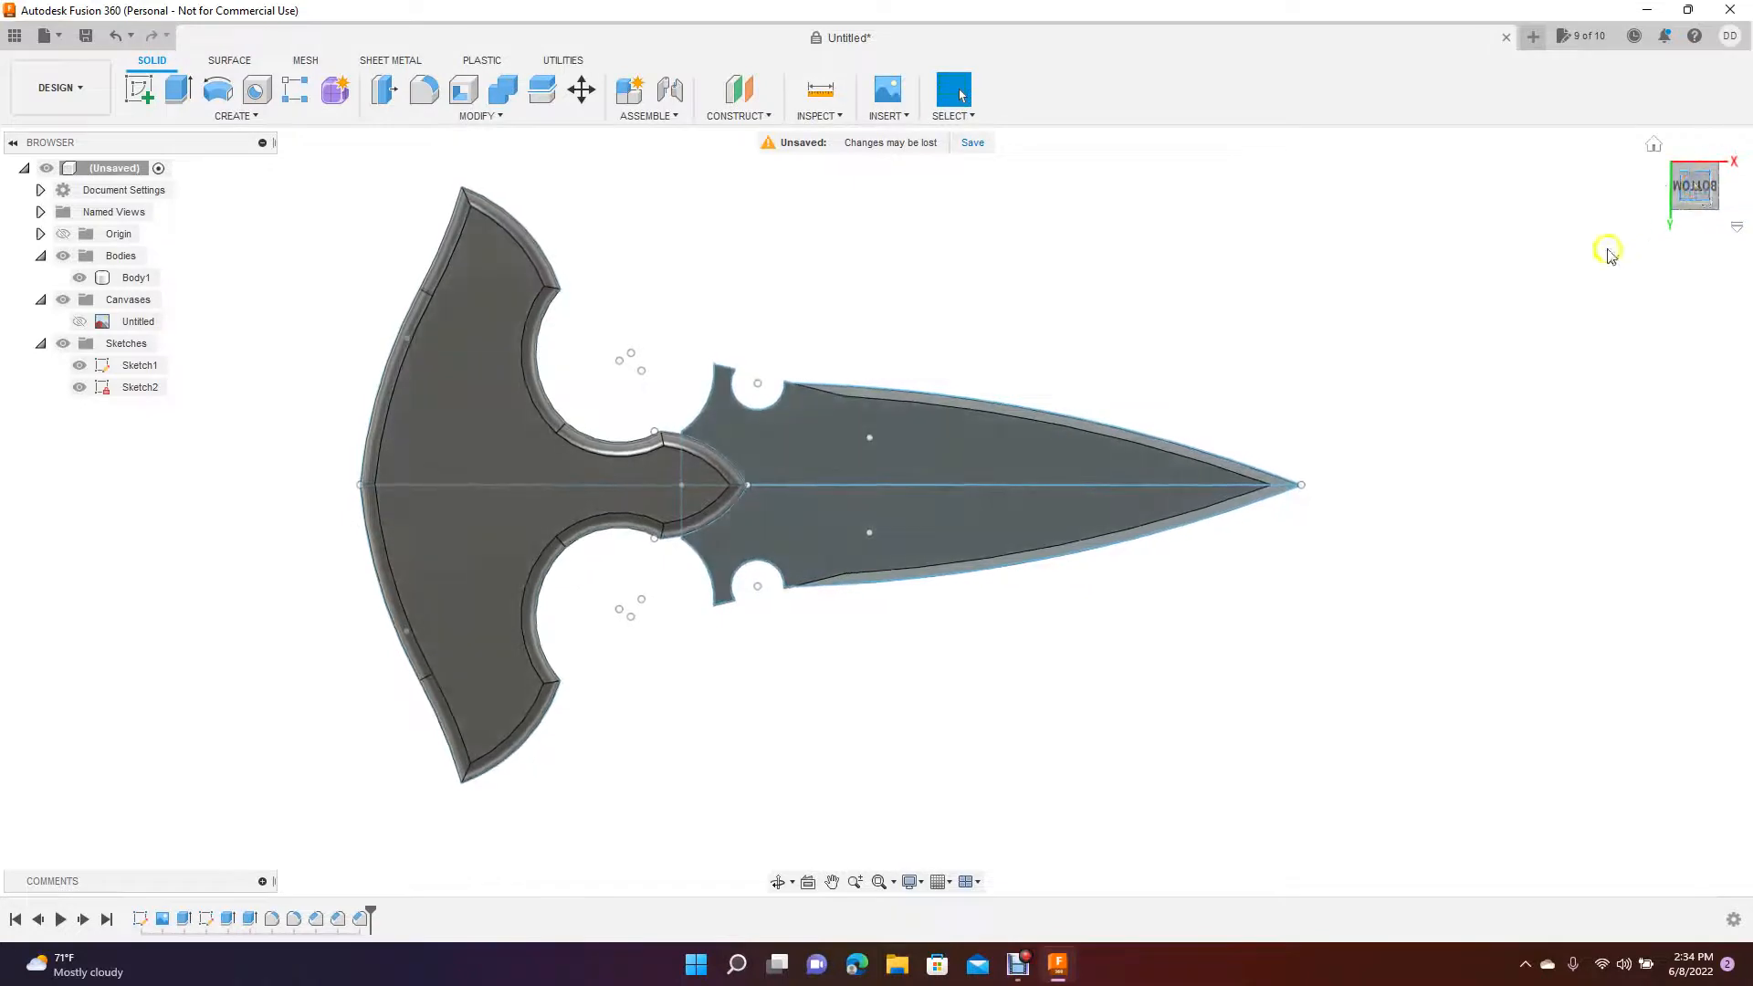
{"action": "left_click", "coordinate": [922, 486]}
{"action": "key", "text": "Delete"}
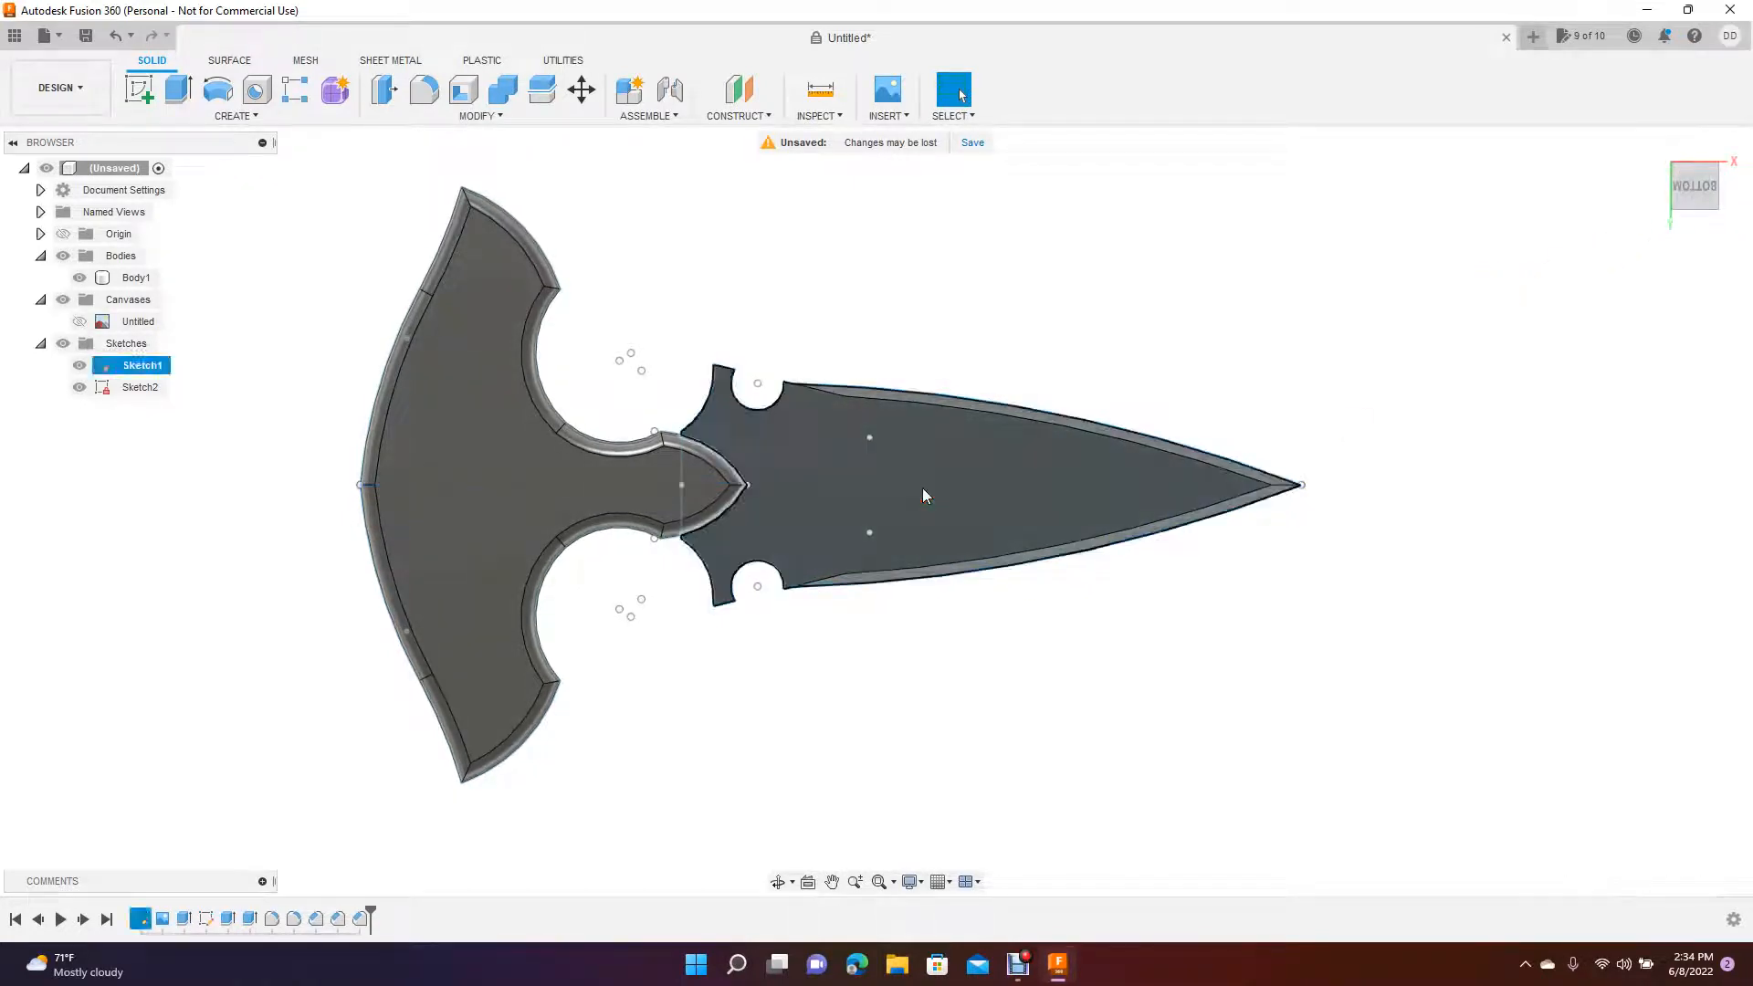
{"action": "left_click", "coordinate": [1440, 307]}
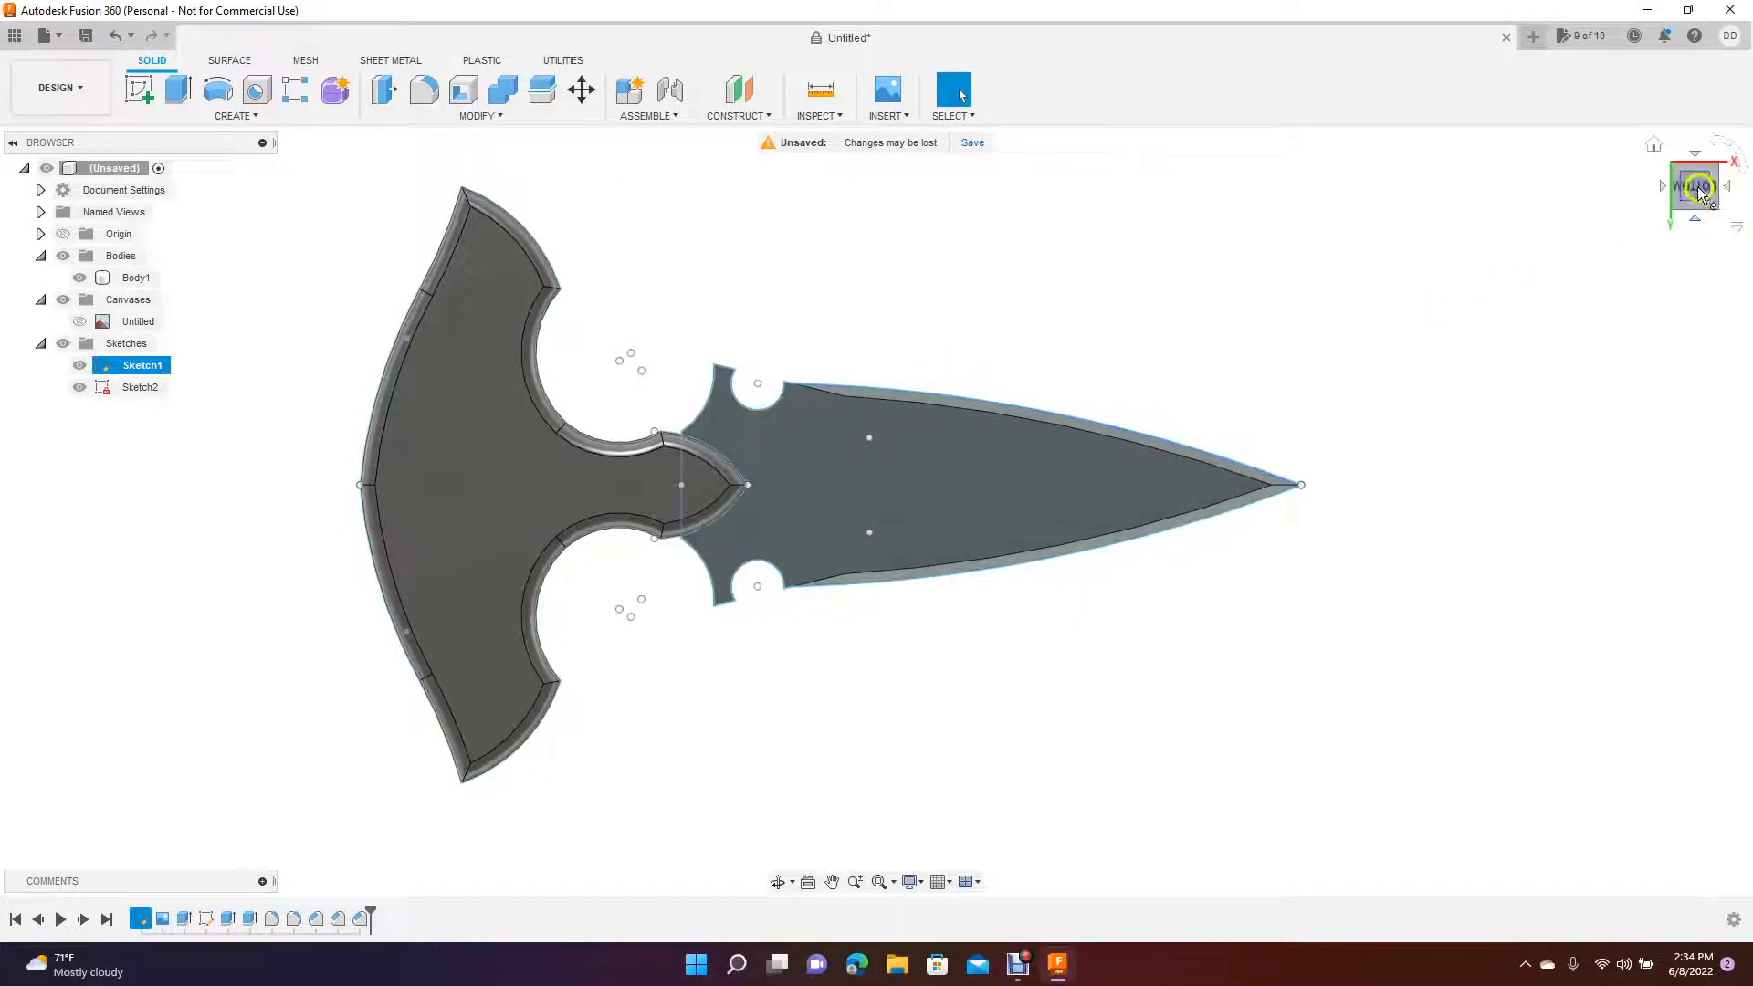
- Fillet the three bottom-face edges around the far guard prong and its round notch with a constant radius
{"action": "left_click_drag", "start_coordinate": [1694, 188], "coordinate": [1685, 218]}
{"action": "middle_click_drag", "start_coordinate": [1674, 246], "coordinate": [1643, 222], "text": "shift"}
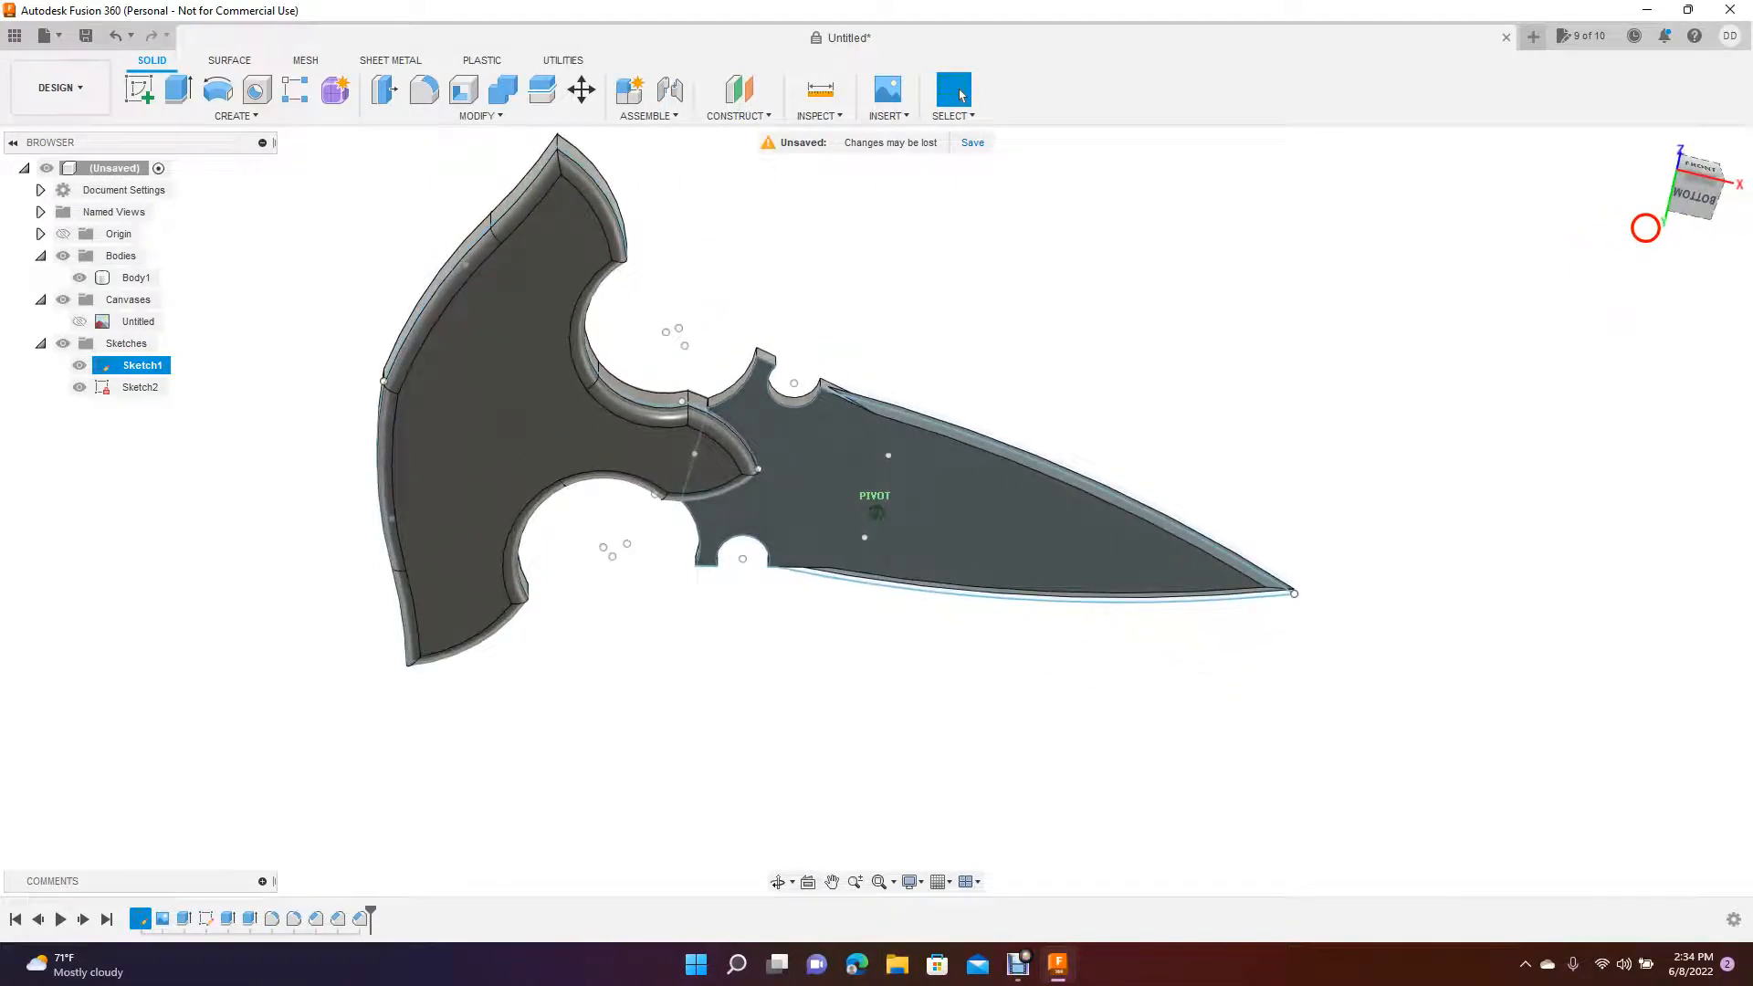
{"action": "left_click", "coordinate": [856, 883]}
{"action": "left_click_drag", "start_coordinate": [767, 417], "coordinate": [799, 482]}
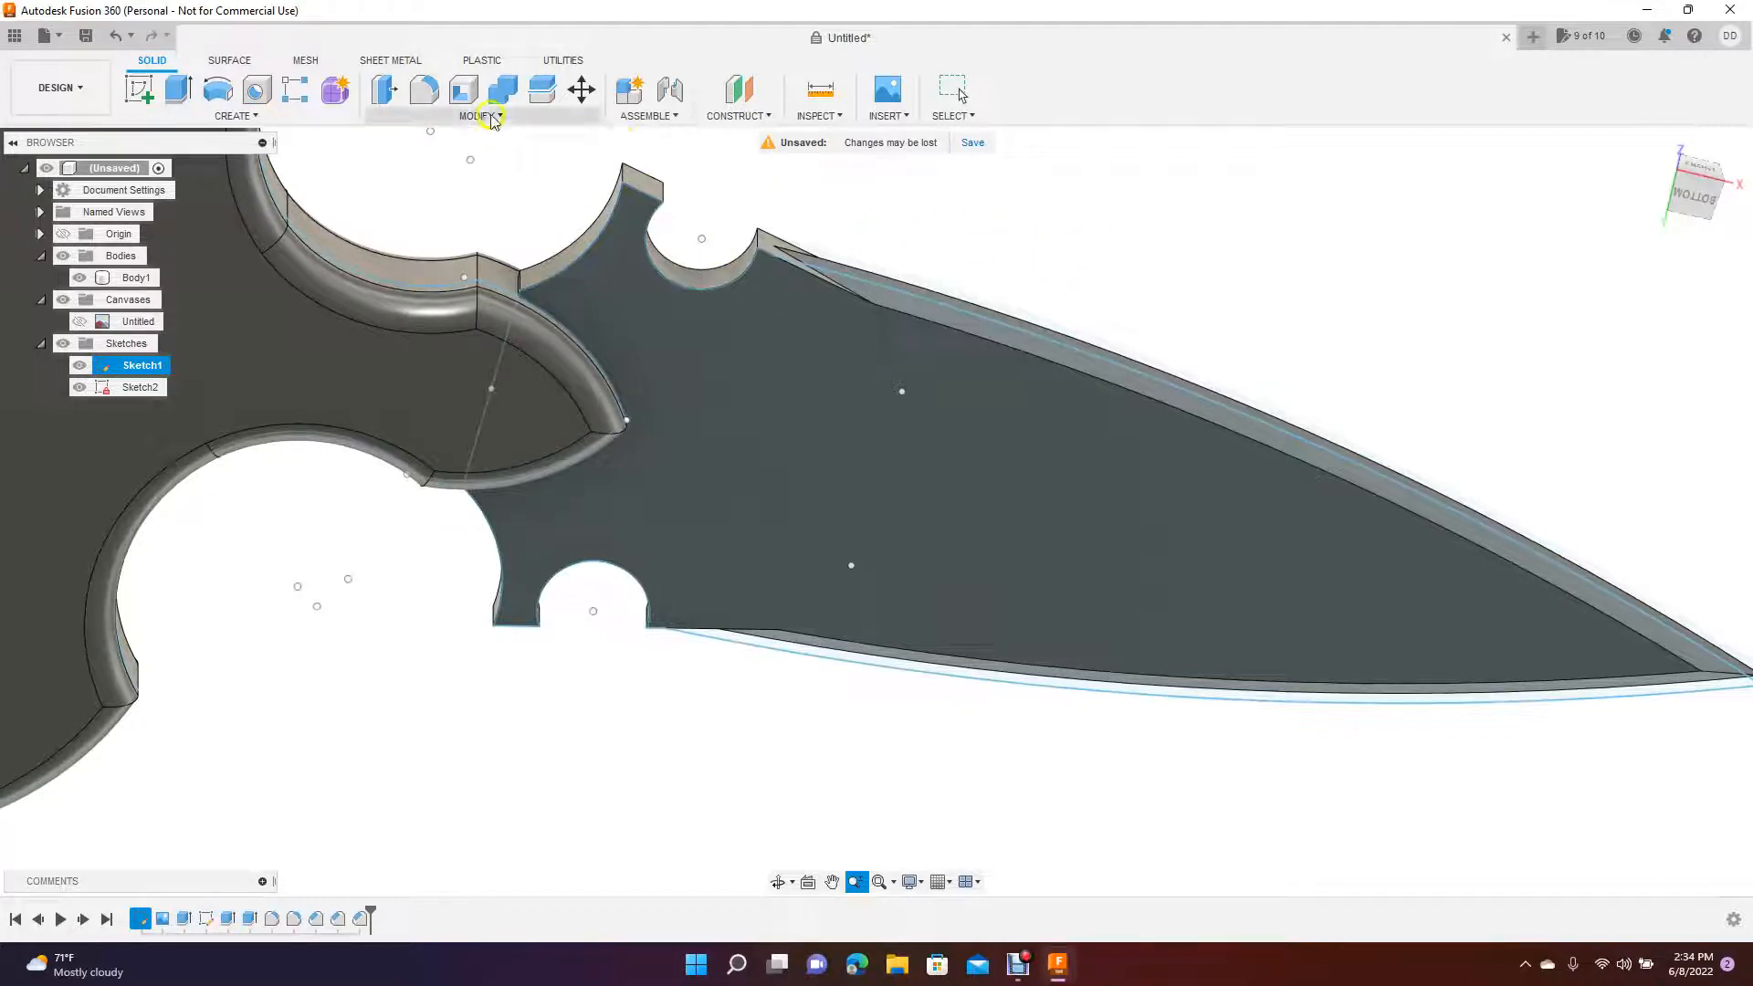
{"action": "left_click", "coordinate": [424, 89]}
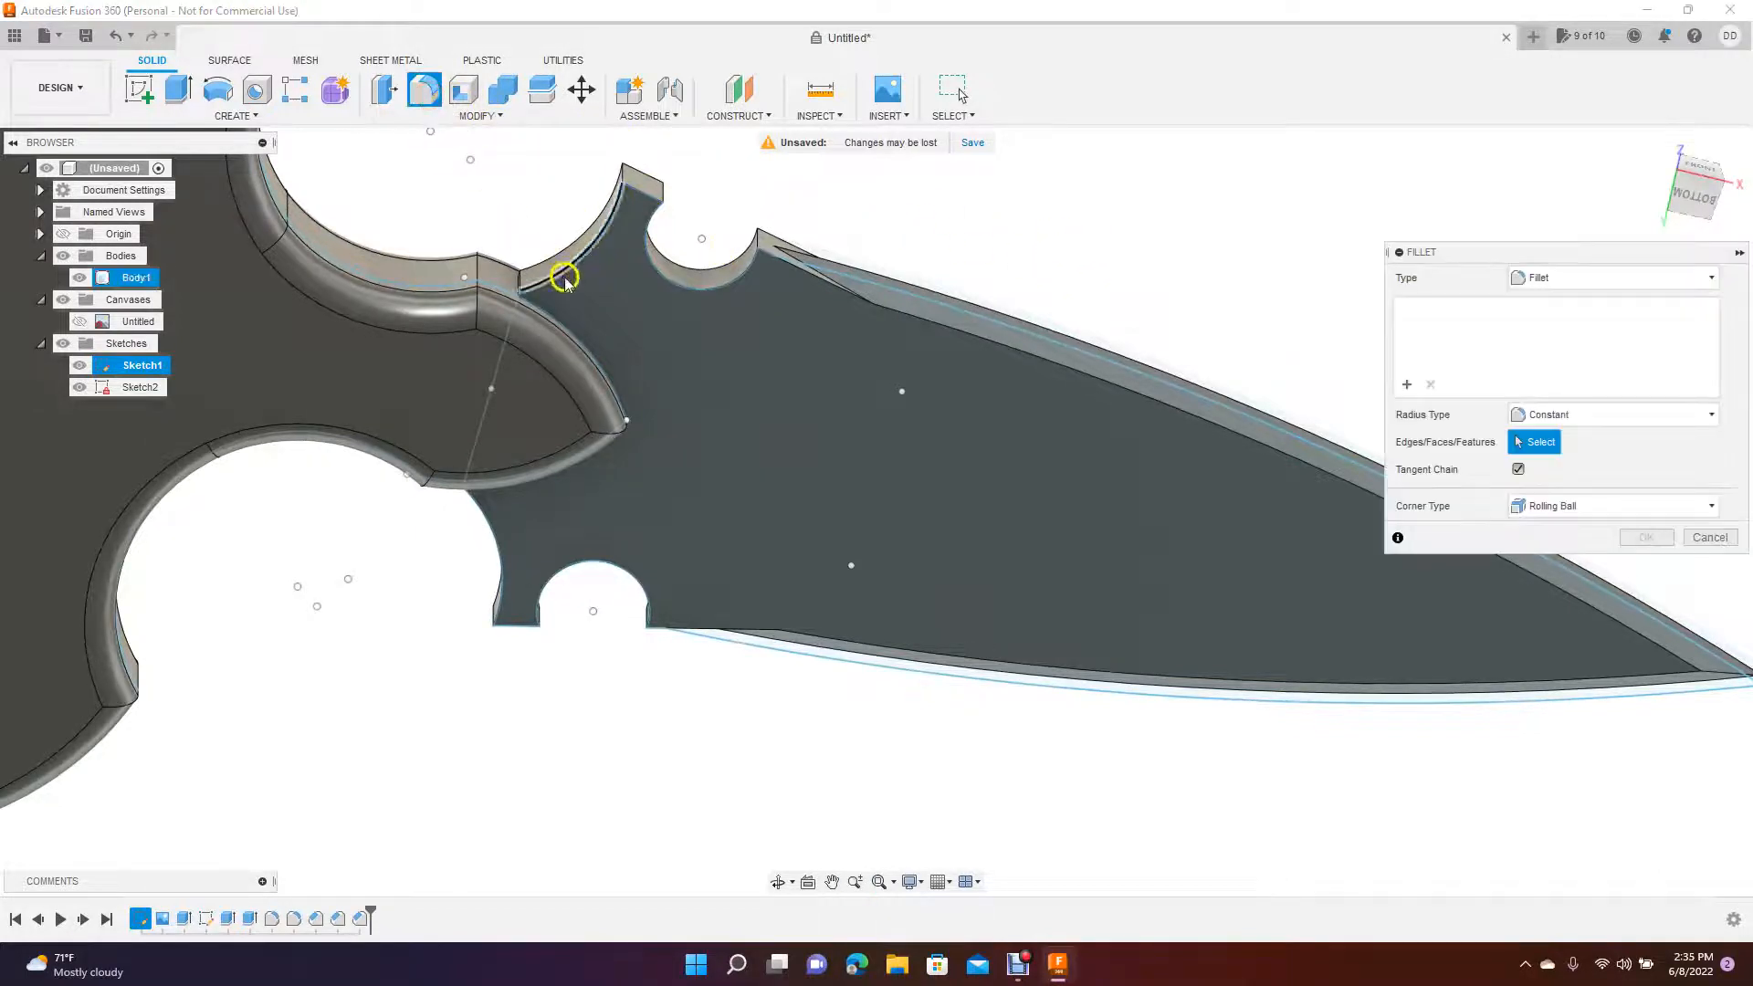
{"action": "left_click", "coordinate": [566, 277]}
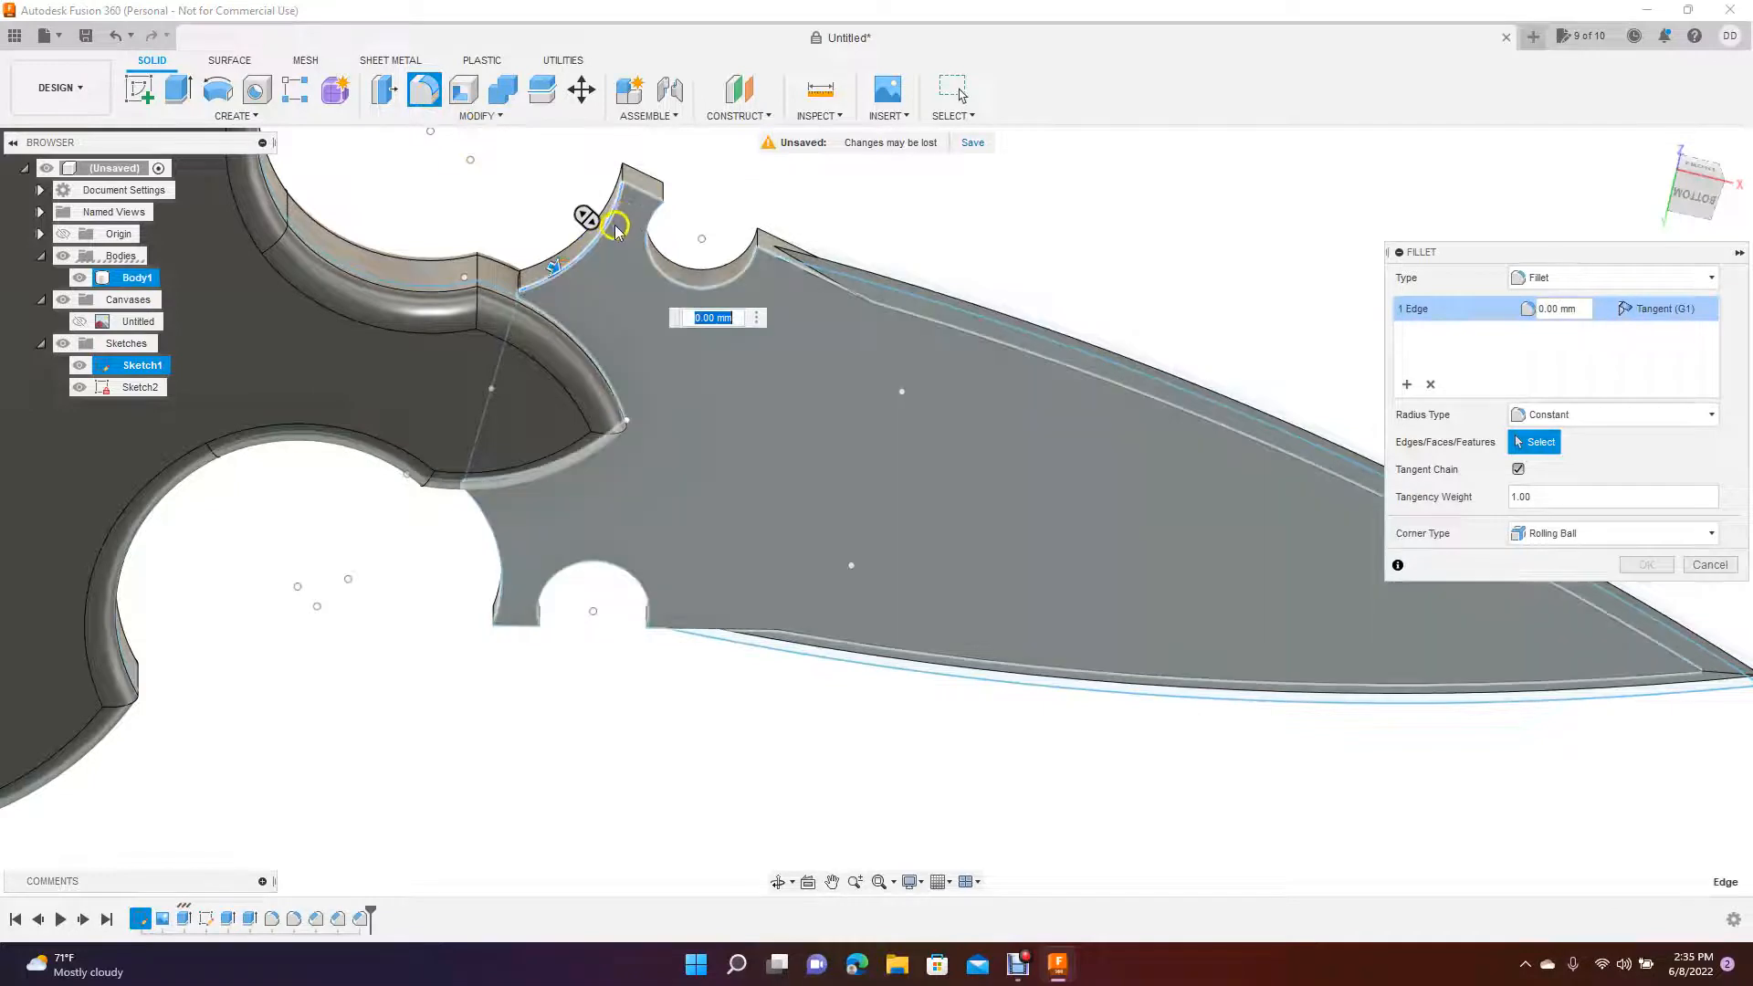
{"action": "left_click", "coordinate": [638, 195]}
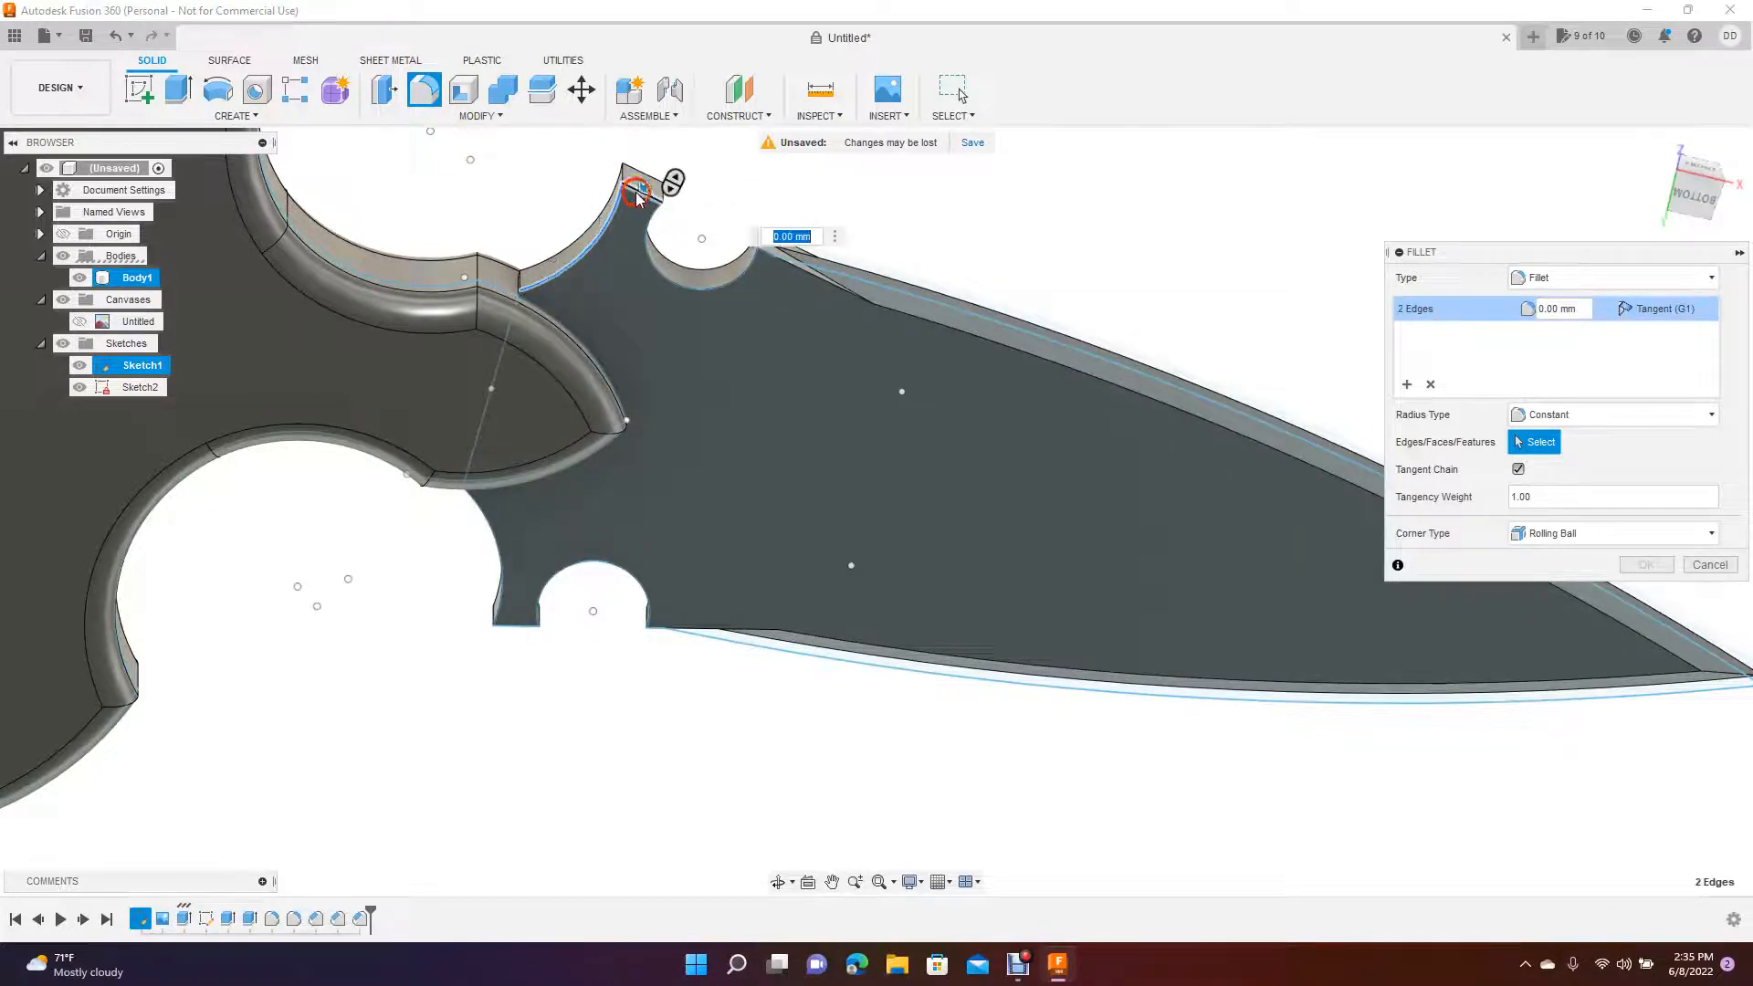
{"action": "left_click", "coordinate": [644, 246]}
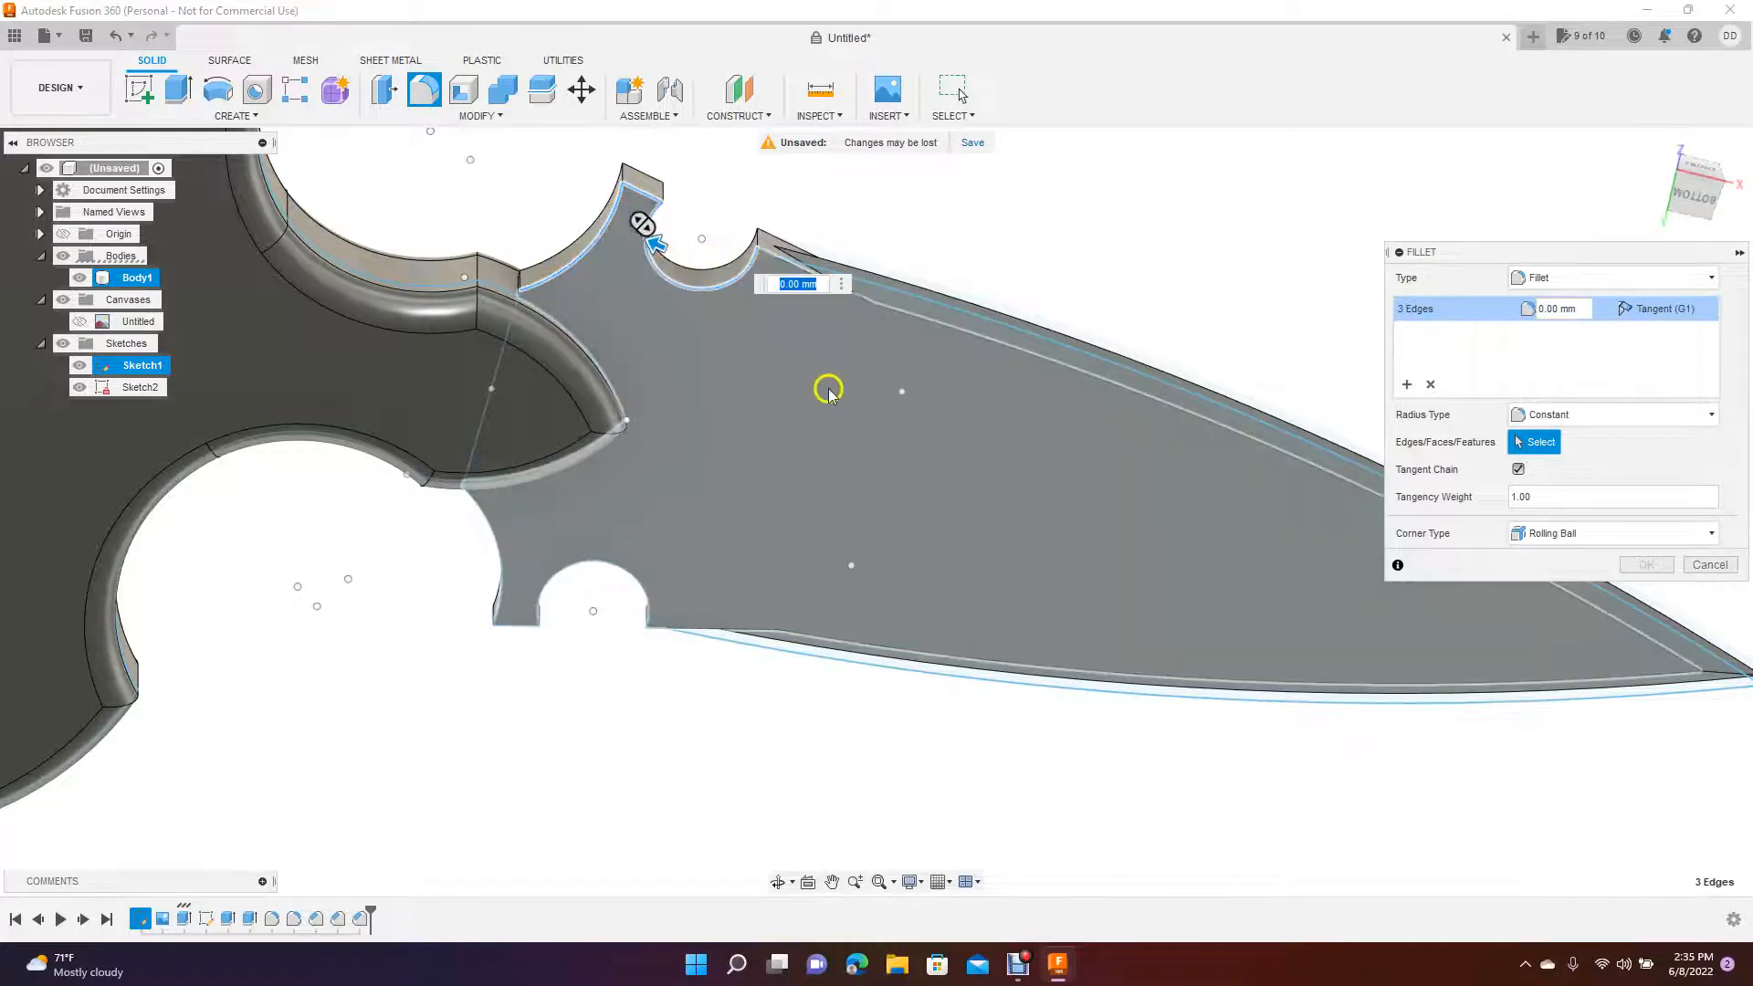
{"action": "key", "text": "Return"}
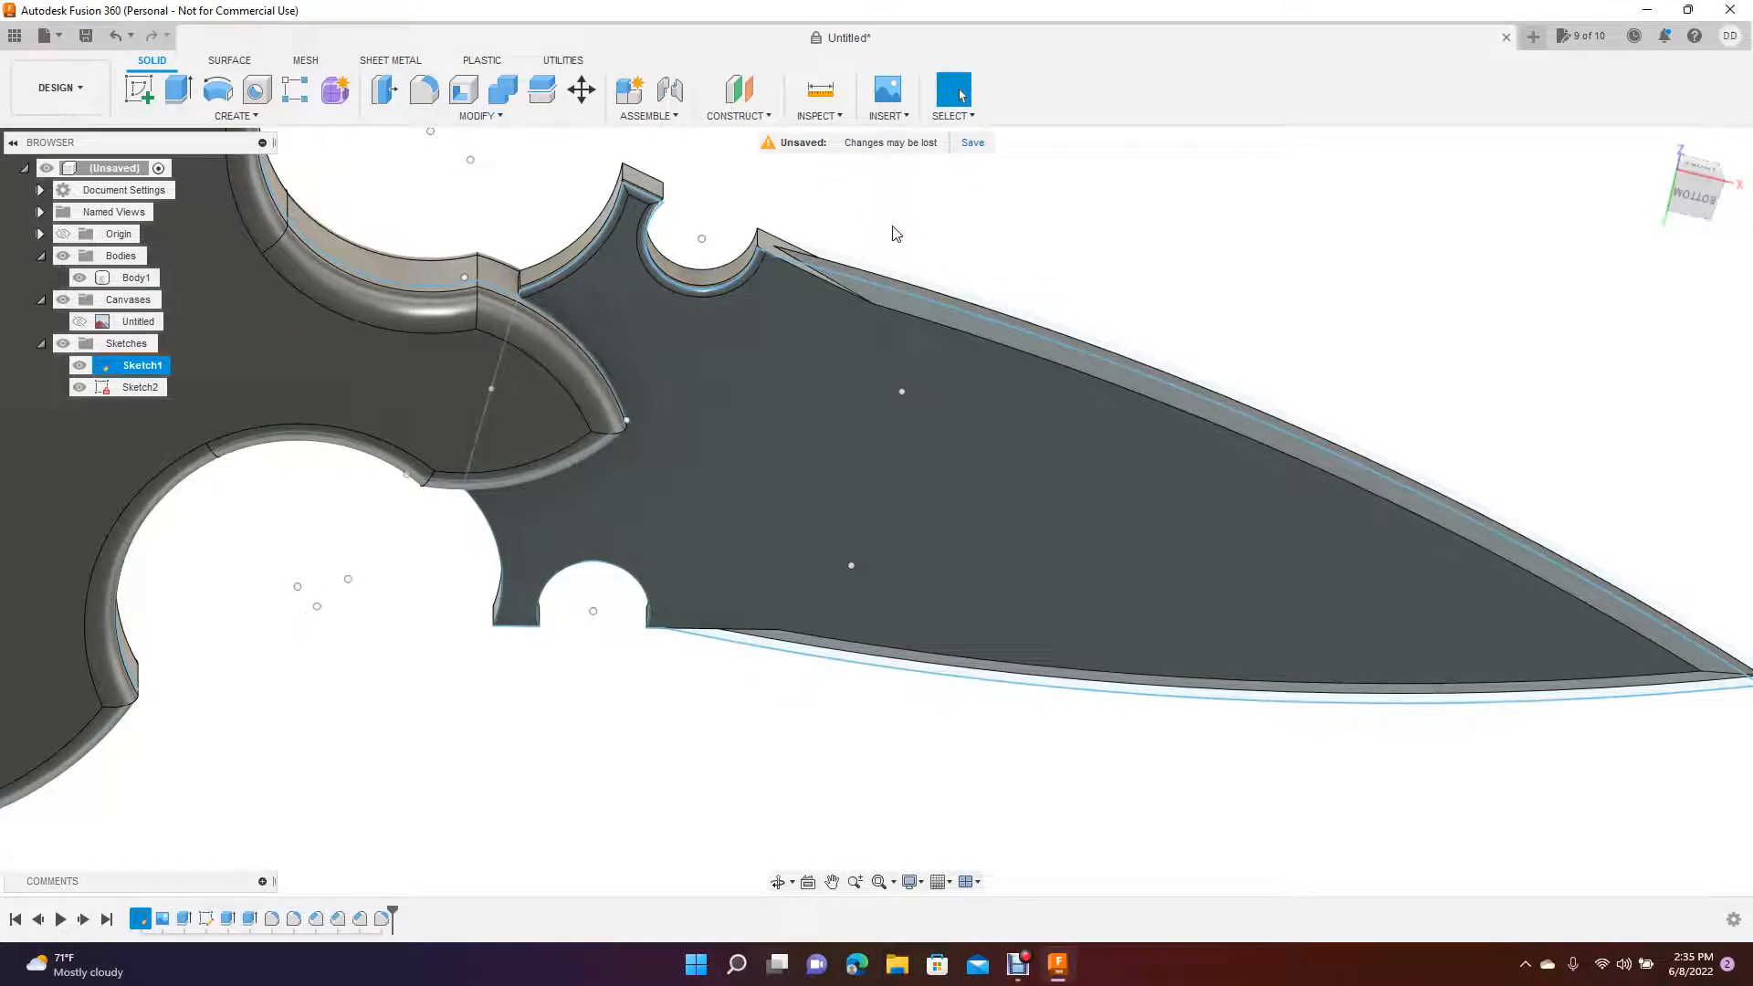
- Fillet the matching three bottom-face edges around the near guard prong and round notch with a constant radius
{"action": "left_click", "coordinate": [505, 579]}
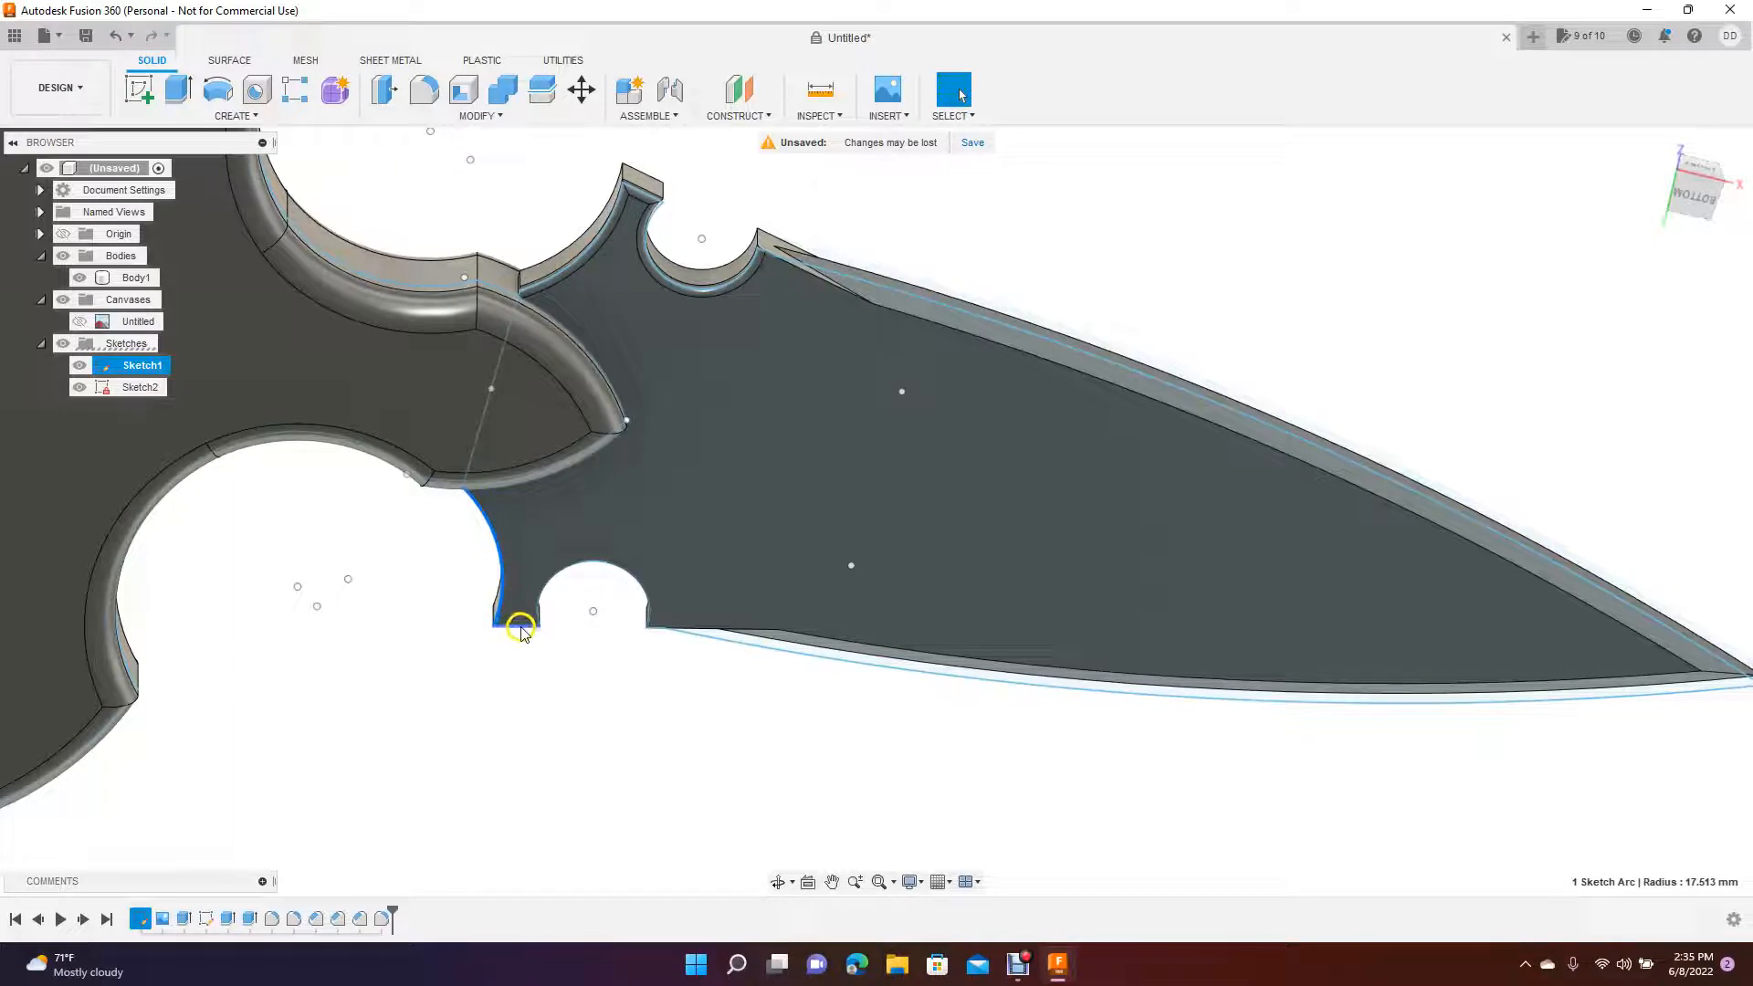
{"action": "left_click", "coordinate": [517, 626]}
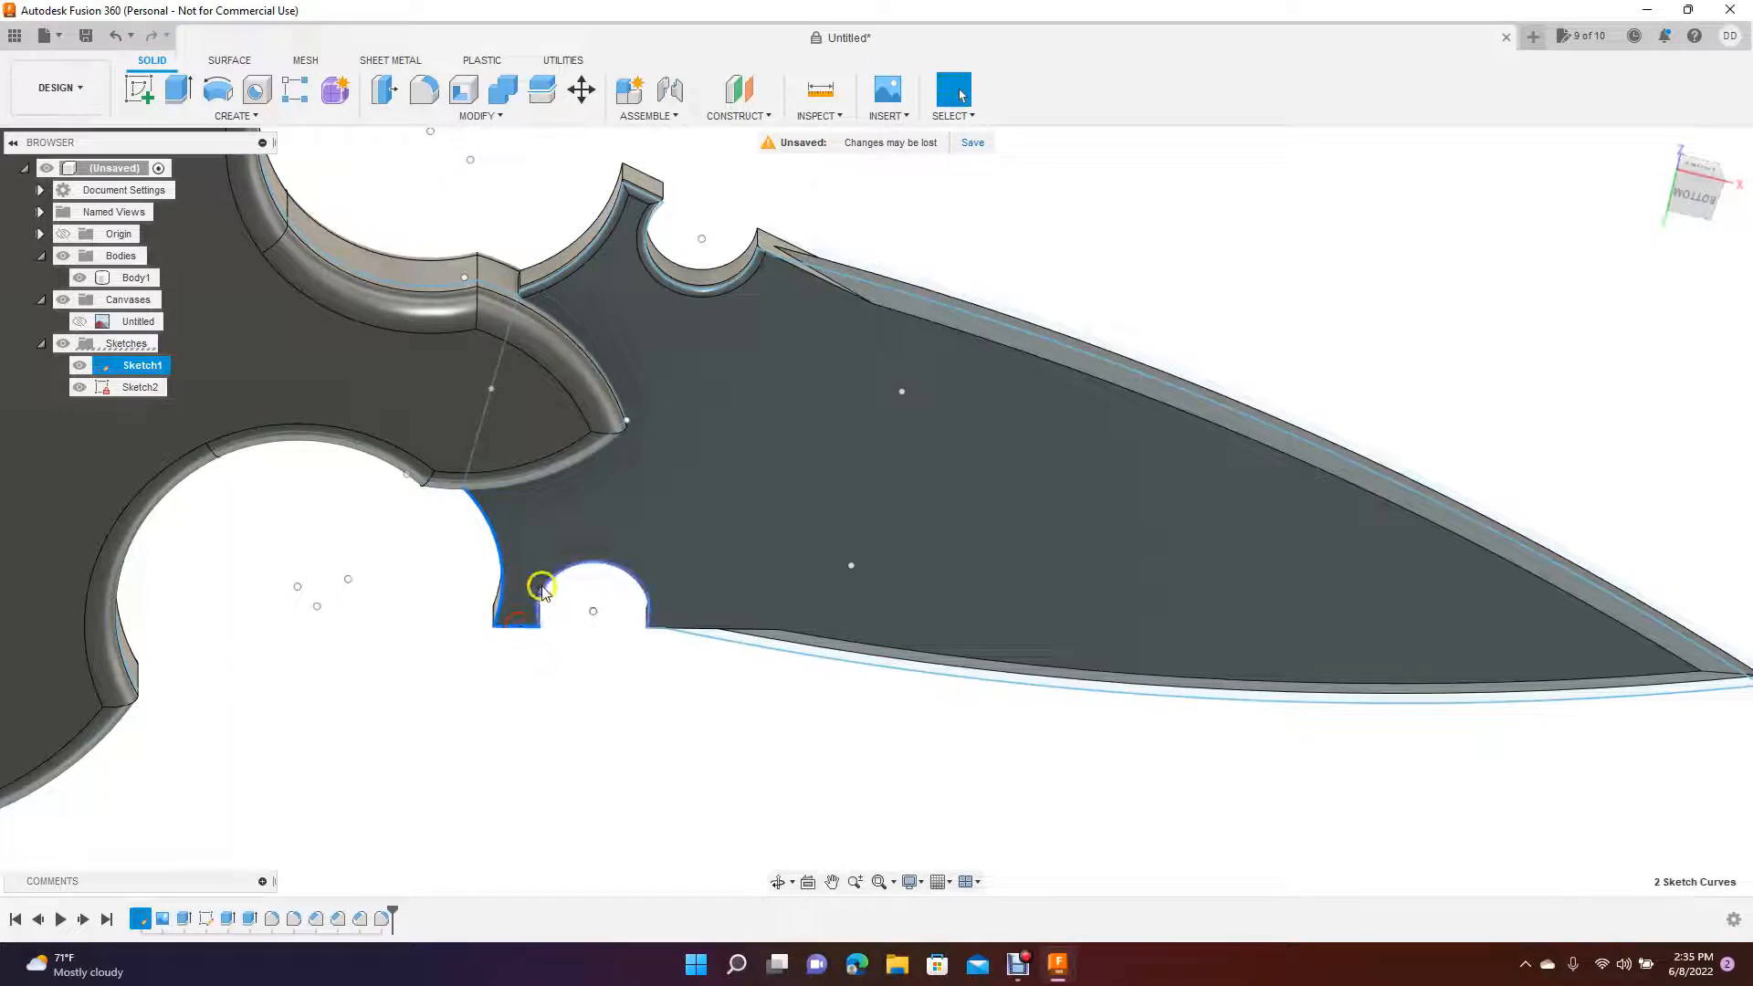
{"action": "left_click", "coordinate": [548, 597]}
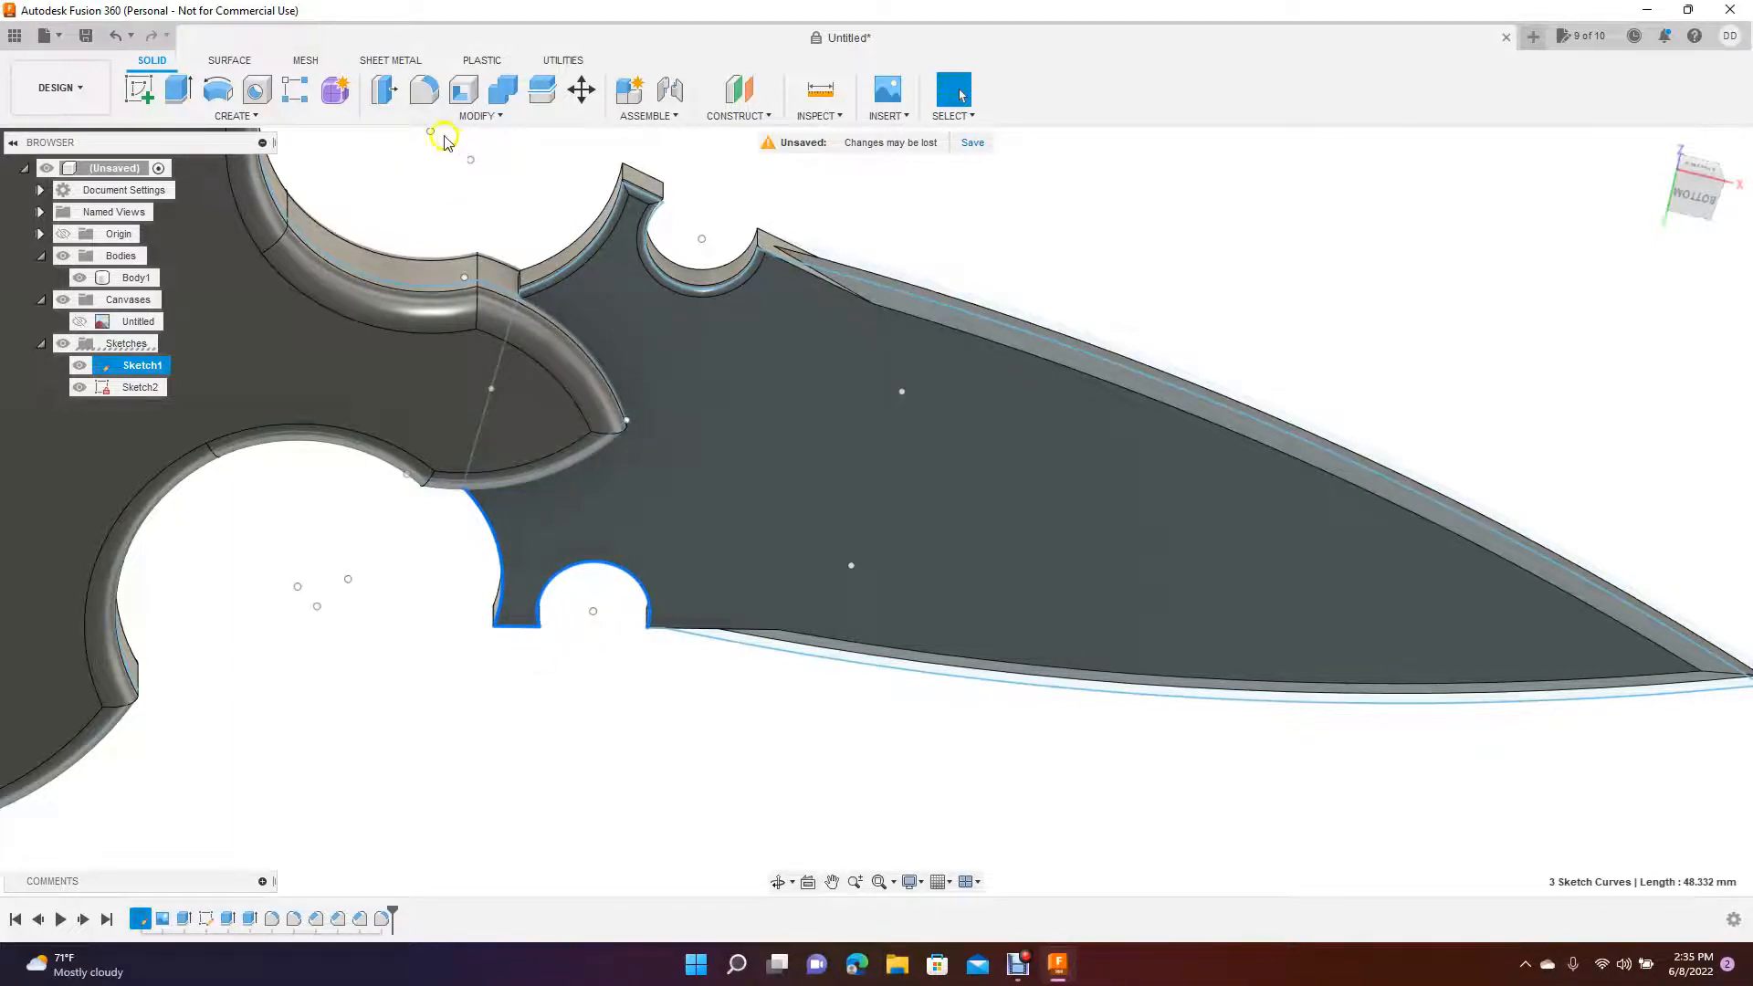
{"action": "left_click", "coordinate": [424, 90]}
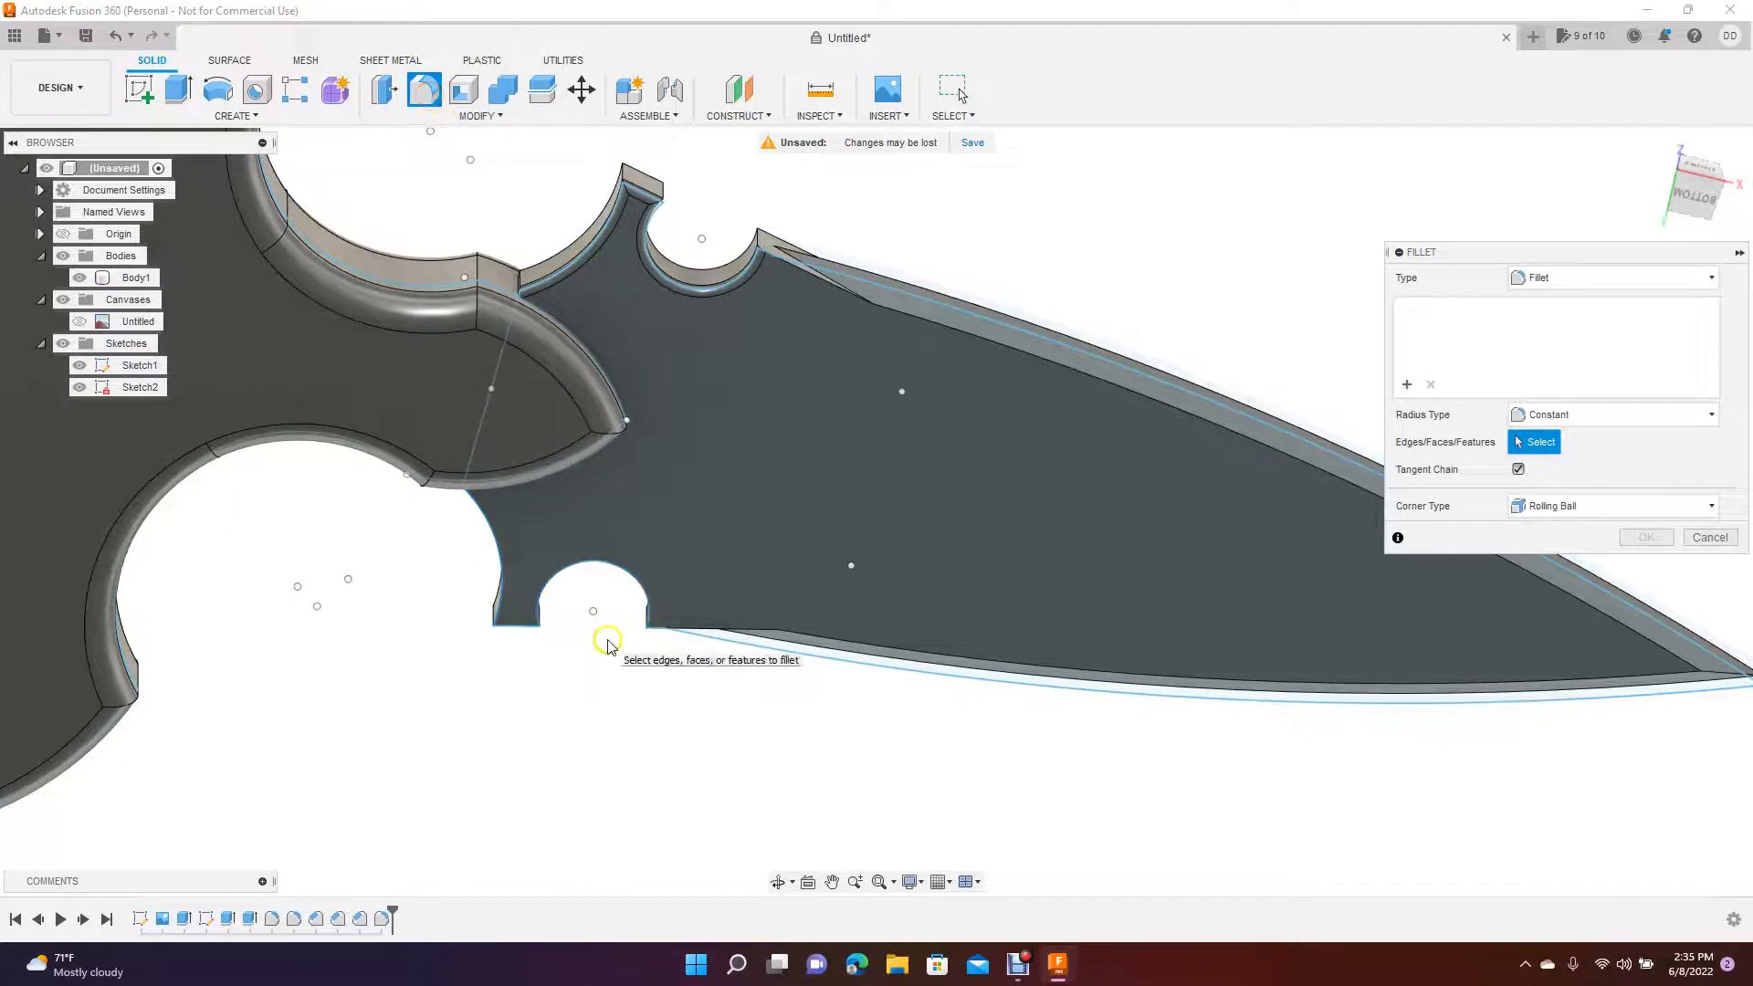
{"action": "left_click", "coordinate": [504, 565]}
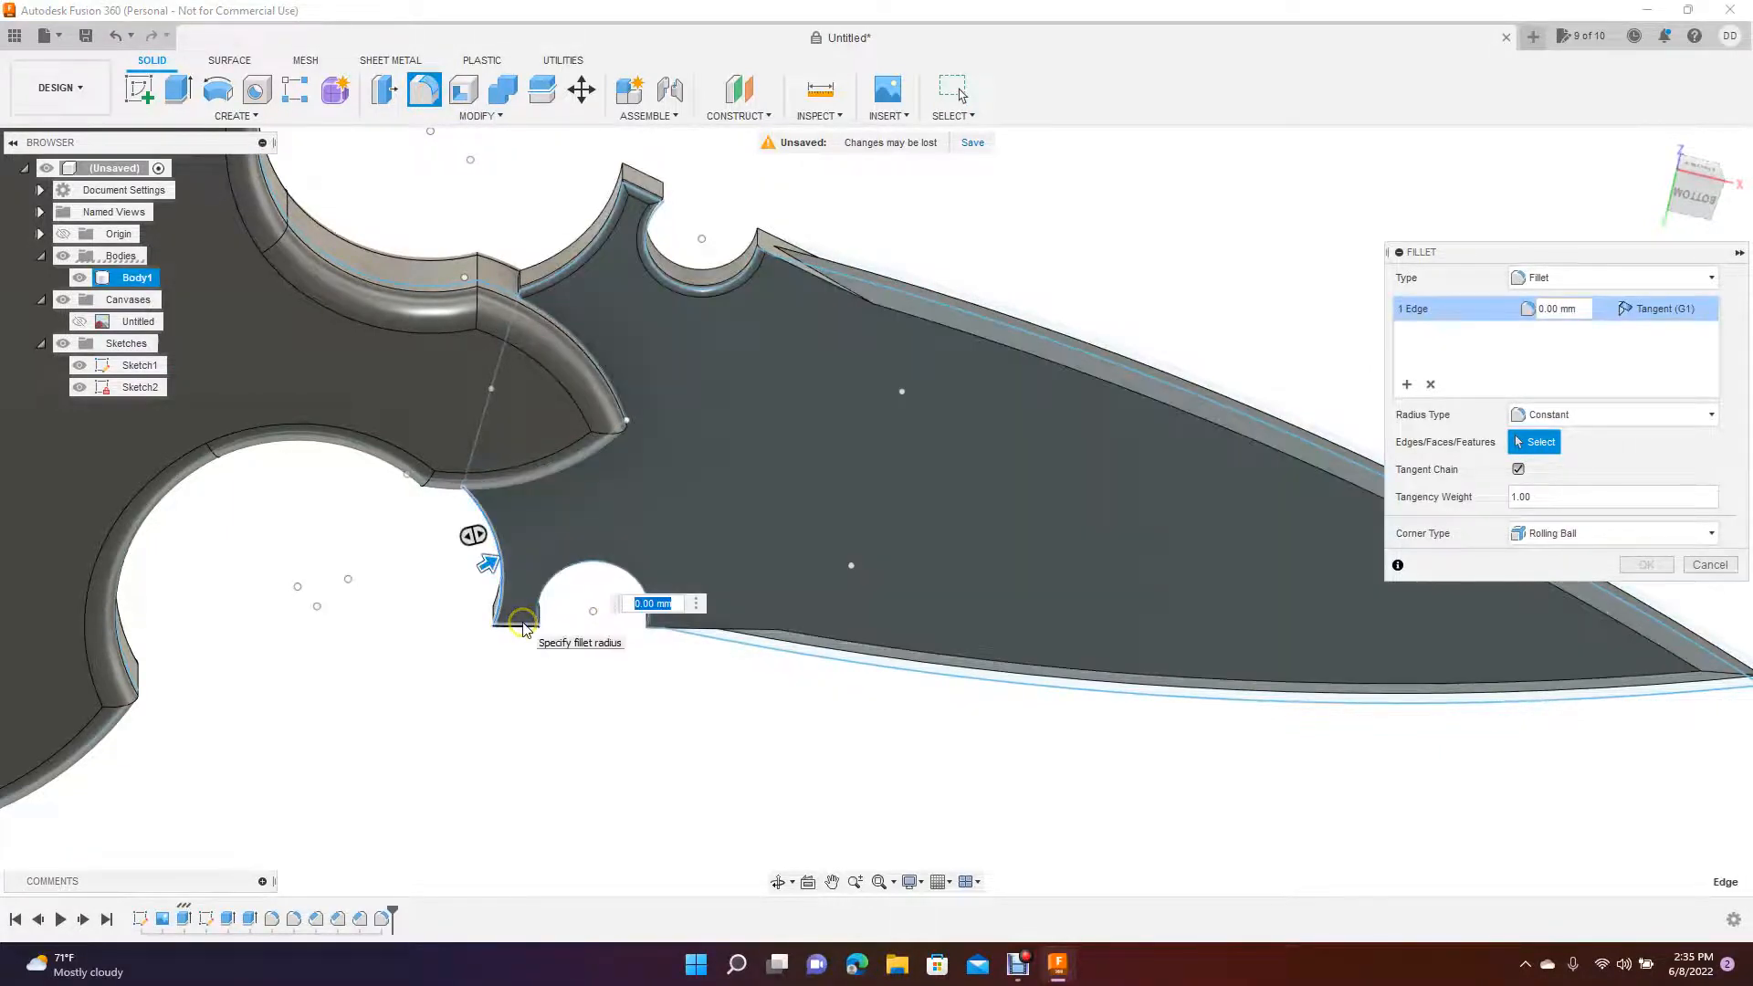
{"action": "left_click", "coordinate": [537, 610]}
{"action": "left_click", "coordinate": [543, 606]}
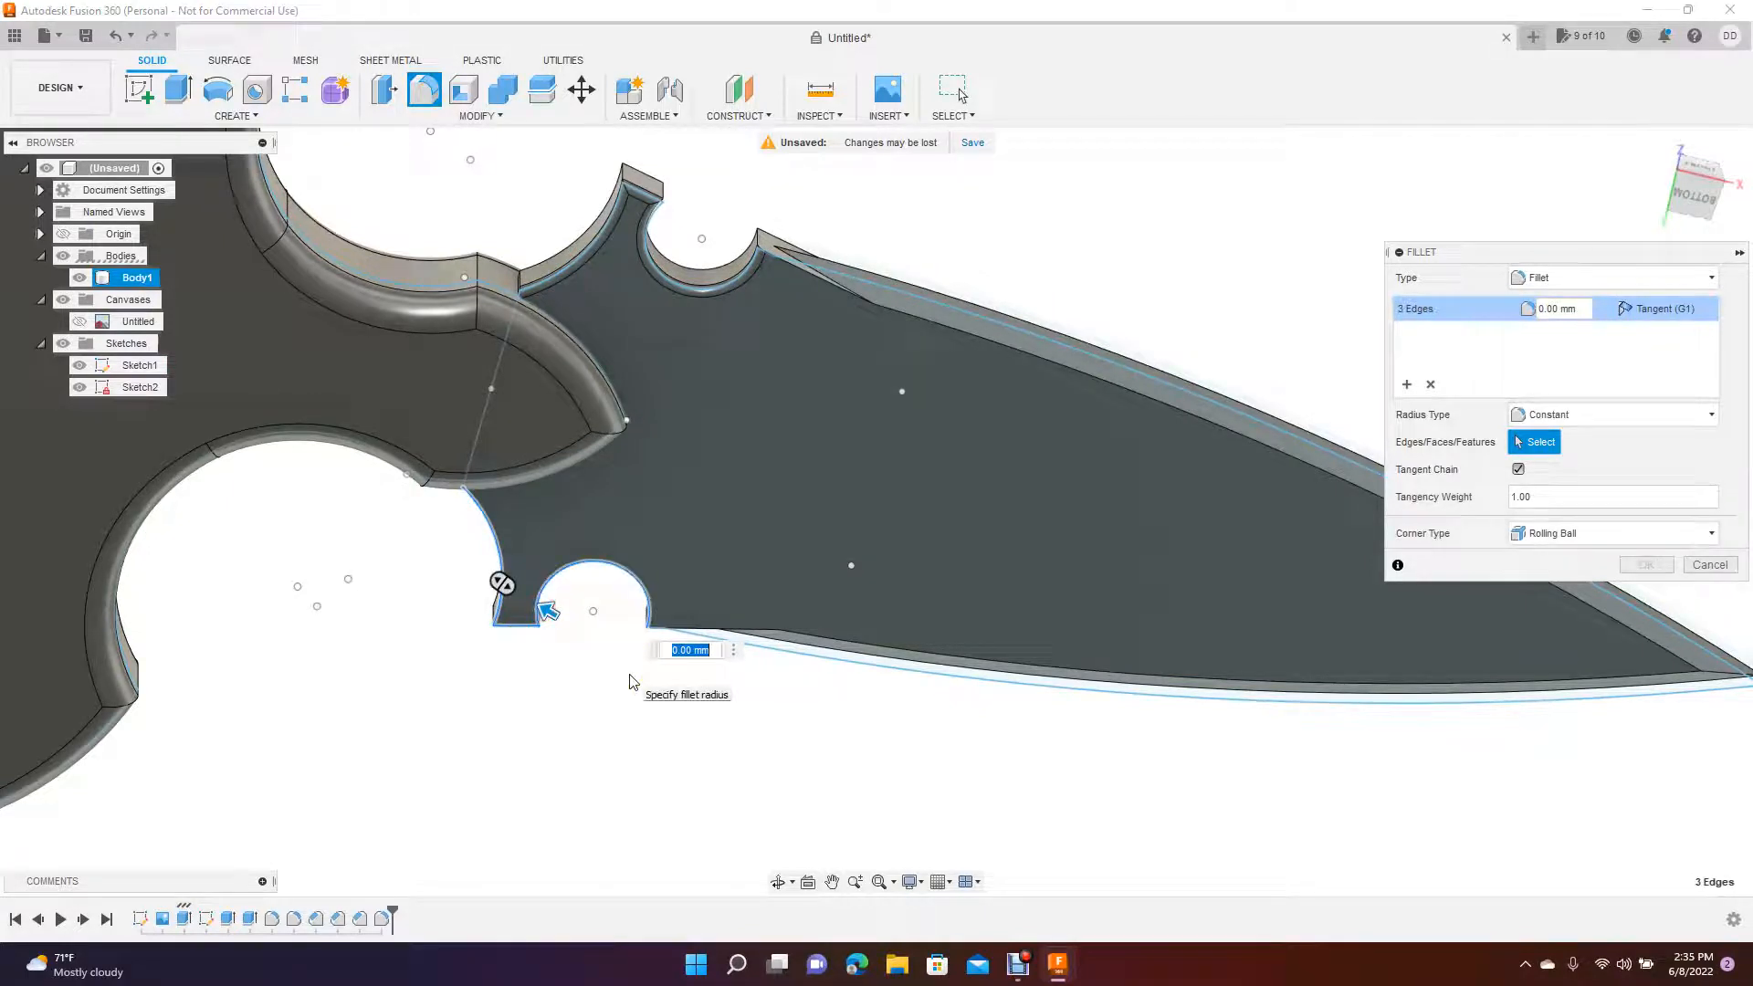
{"action": "key", "text": "Return"}
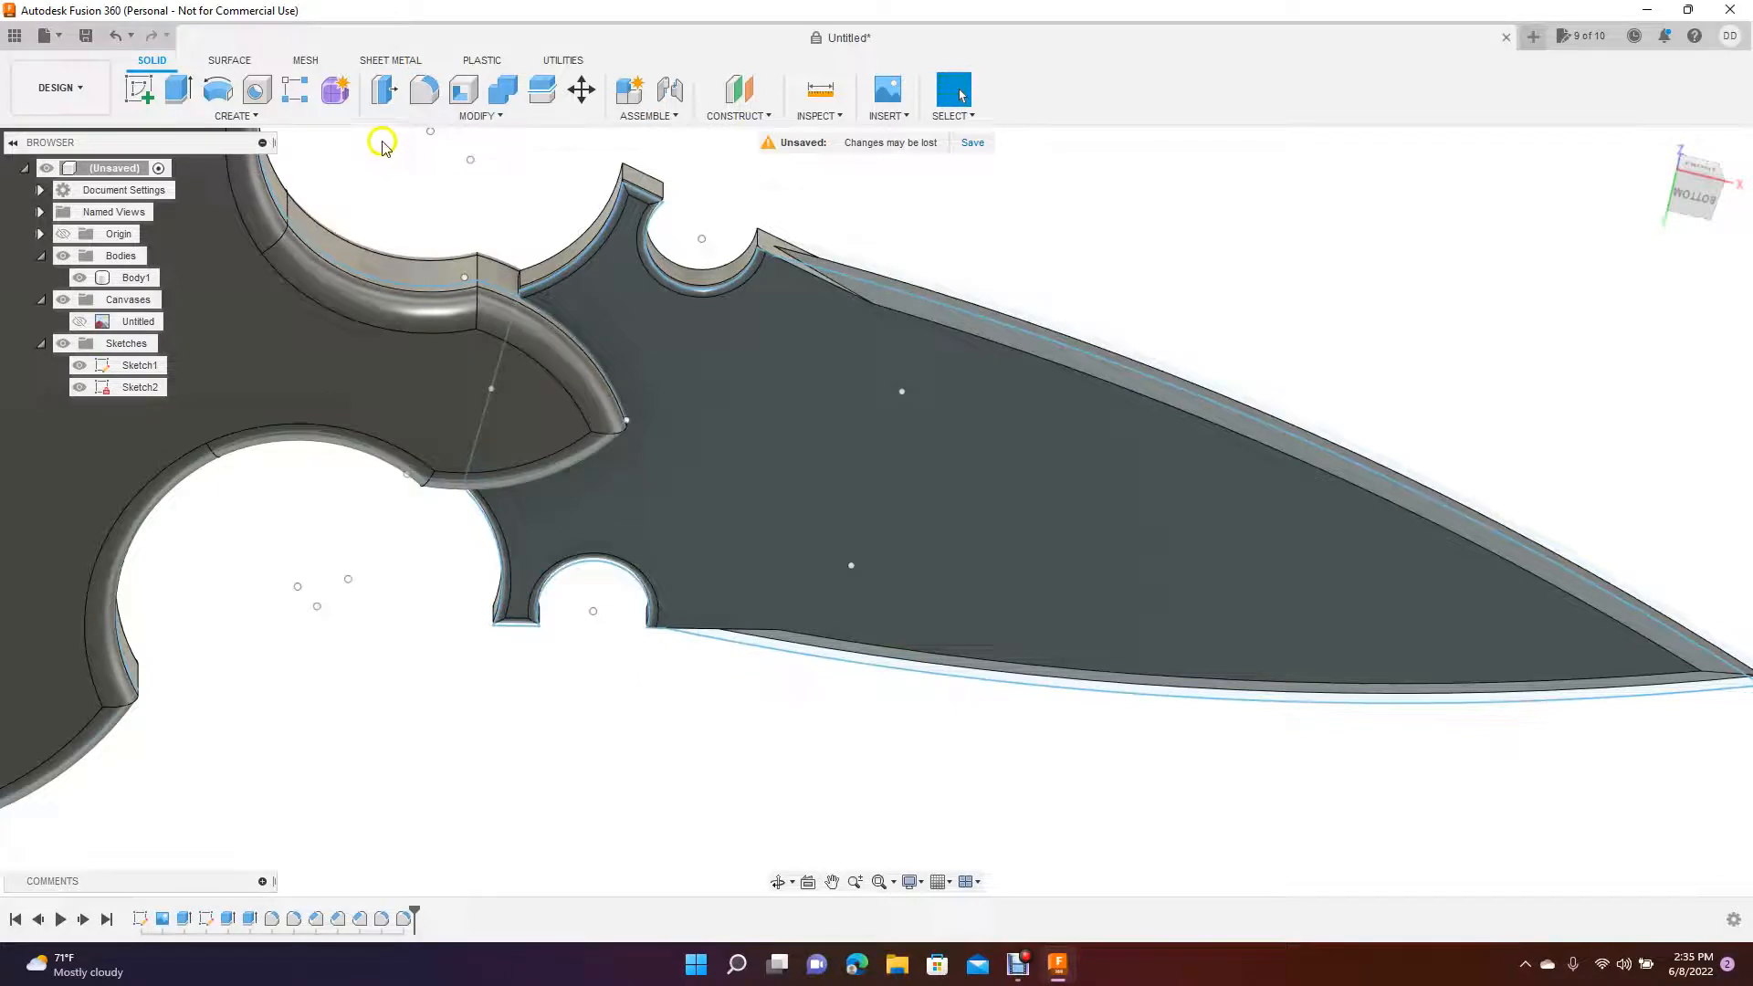
- Try to chamfer the short bottom-face edge between the back-side round notch and the blade's bevel with an equal distance of 2.5 mm
{"action": "left_click", "coordinate": [1692, 197]}
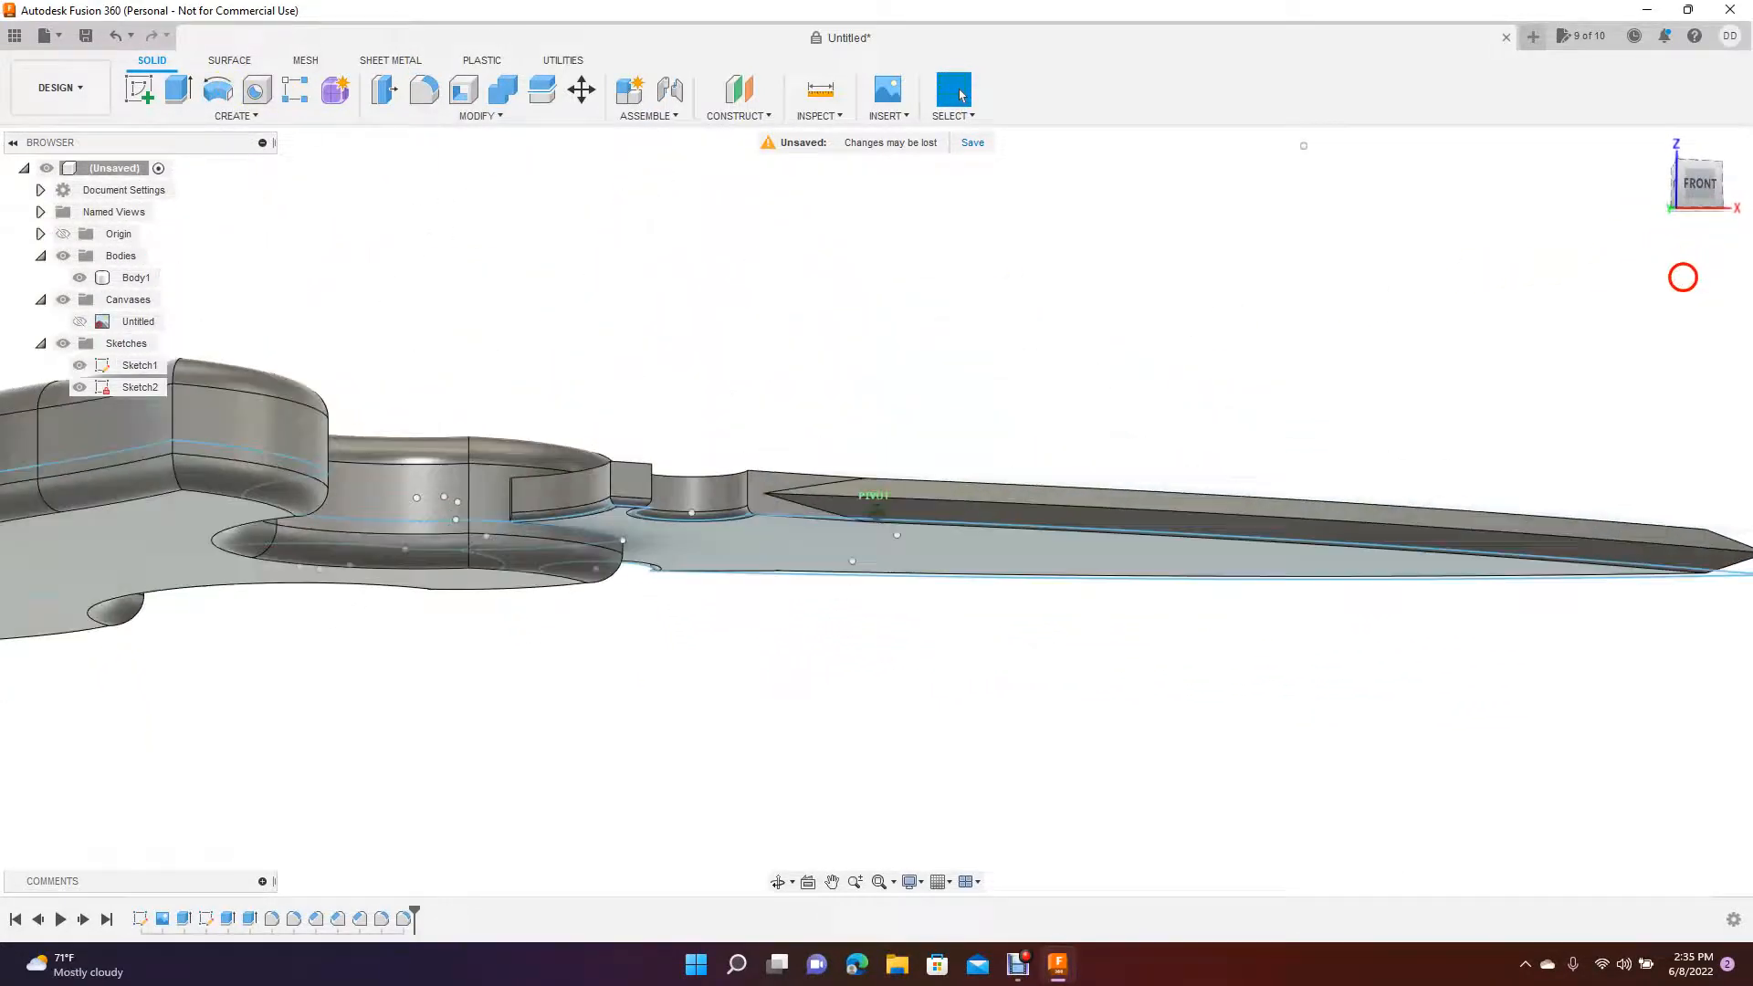
{"action": "left_click_drag", "start_coordinate": [1692, 284], "coordinate": [1690, 194]}
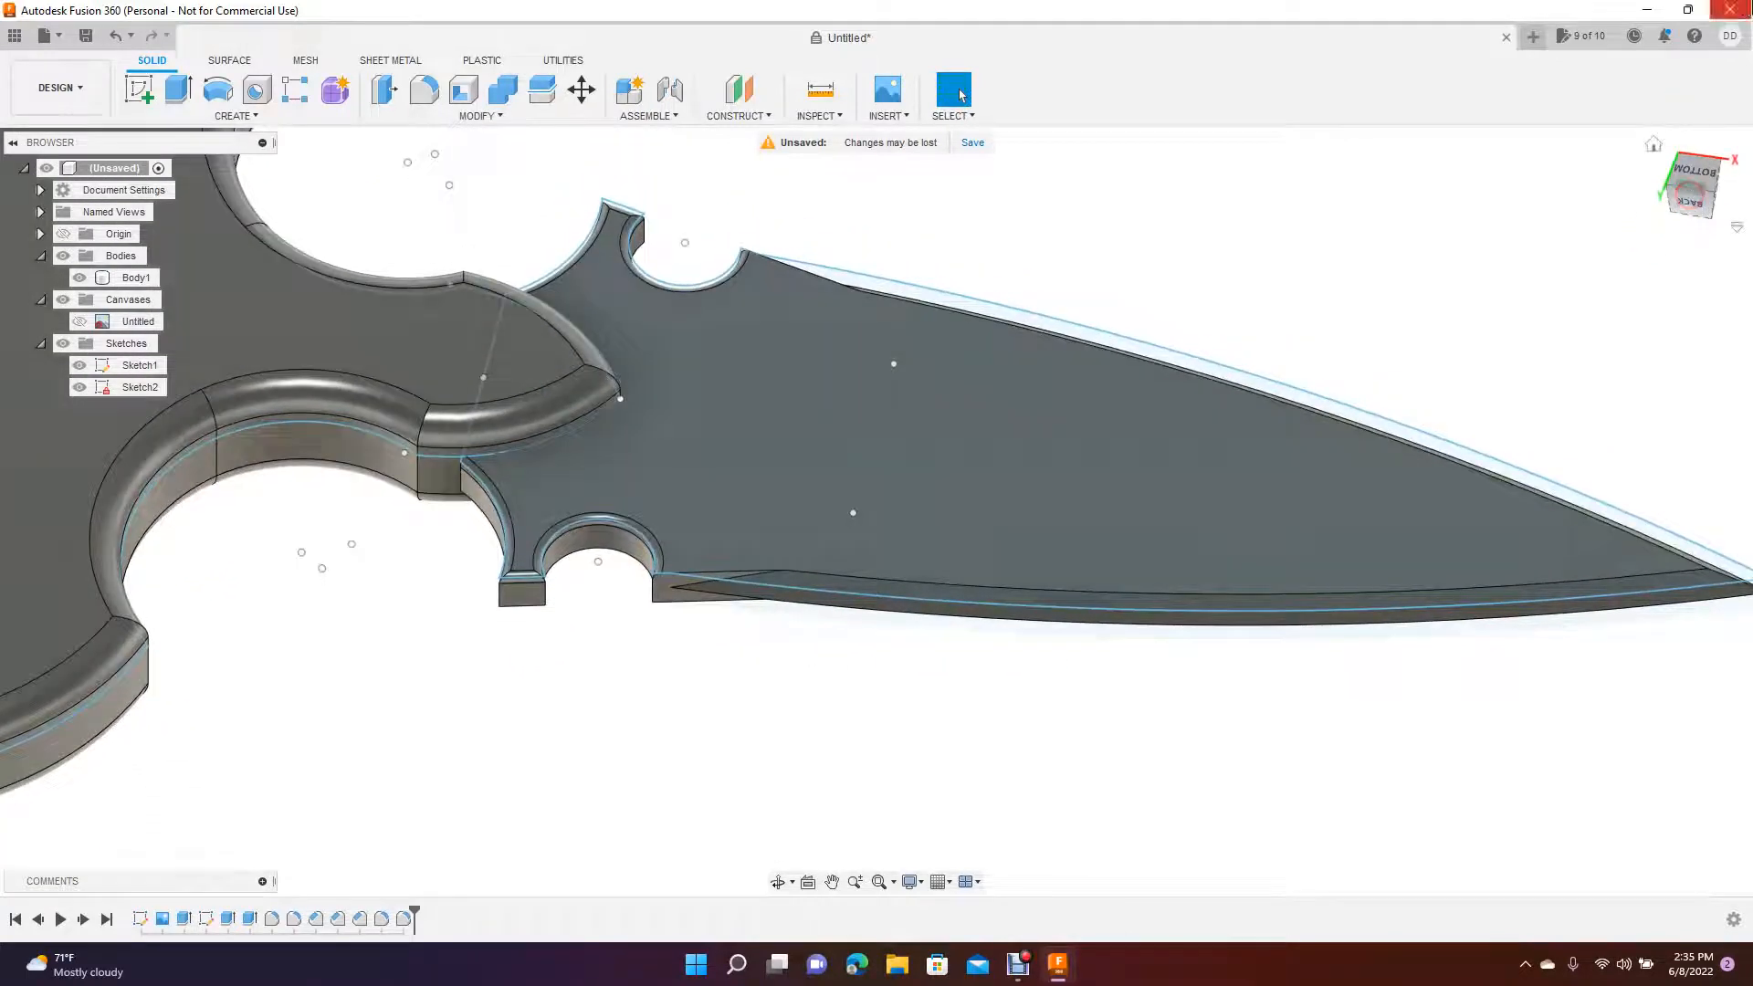
{"action": "left_click", "coordinate": [702, 577]}
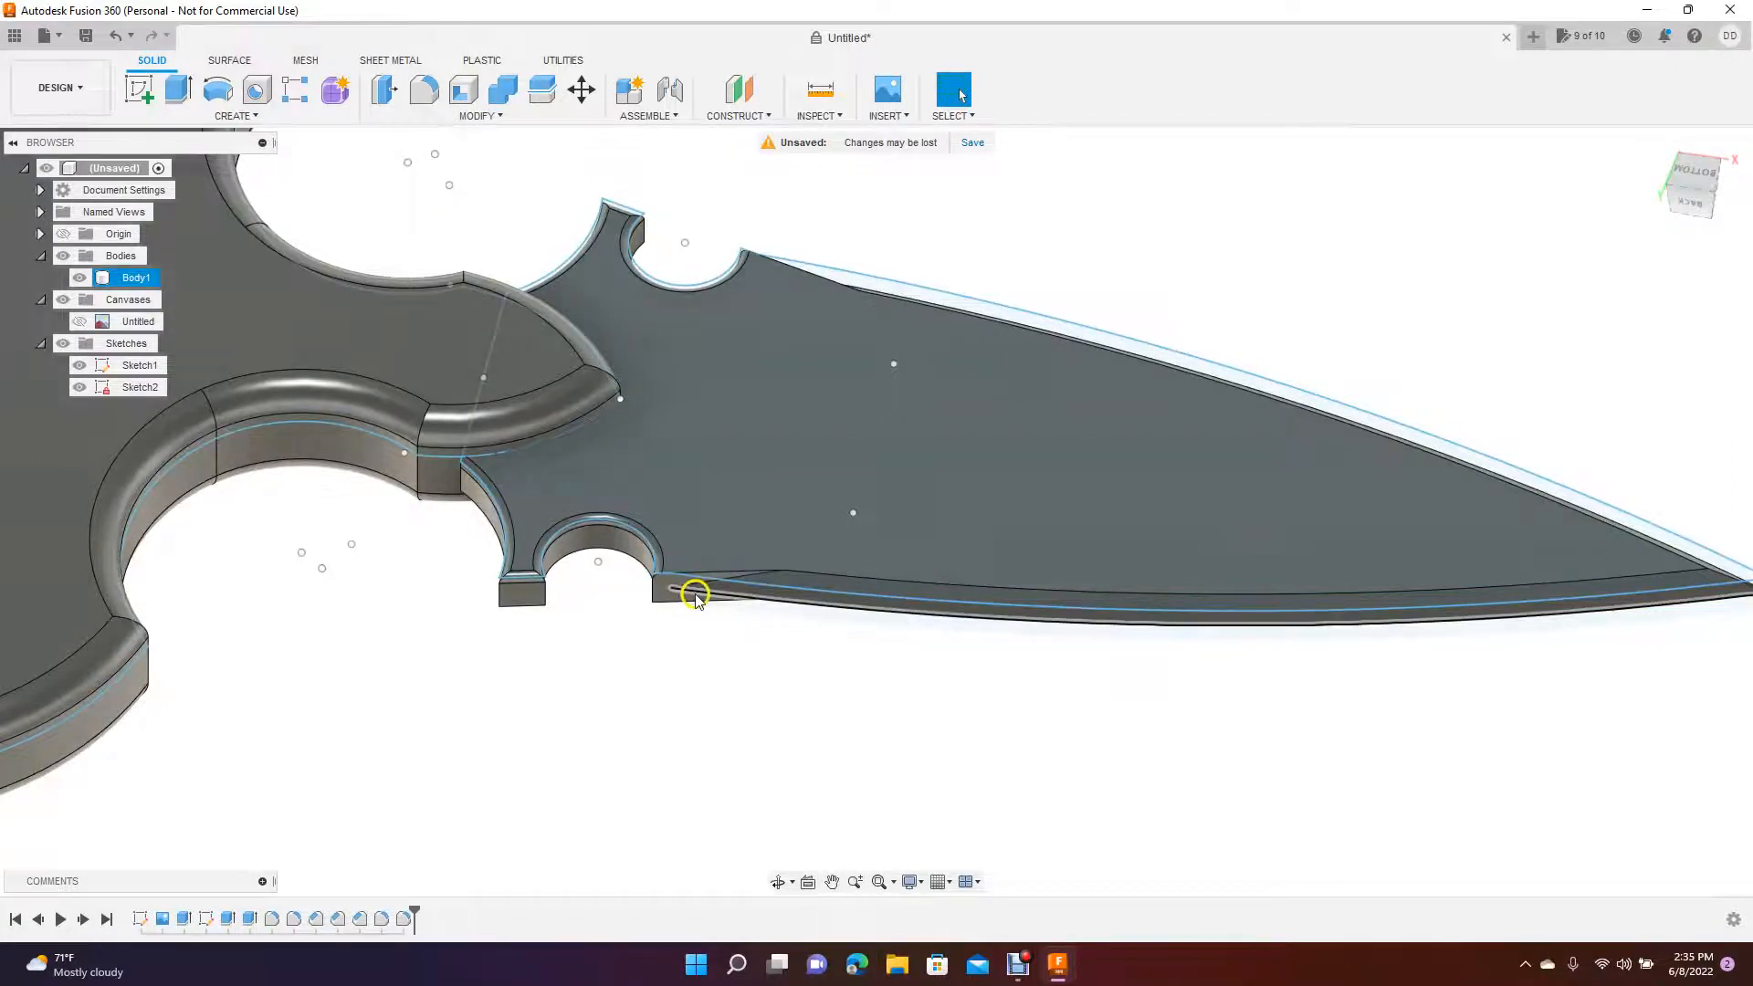
{"action": "left_click", "coordinate": [485, 149]}
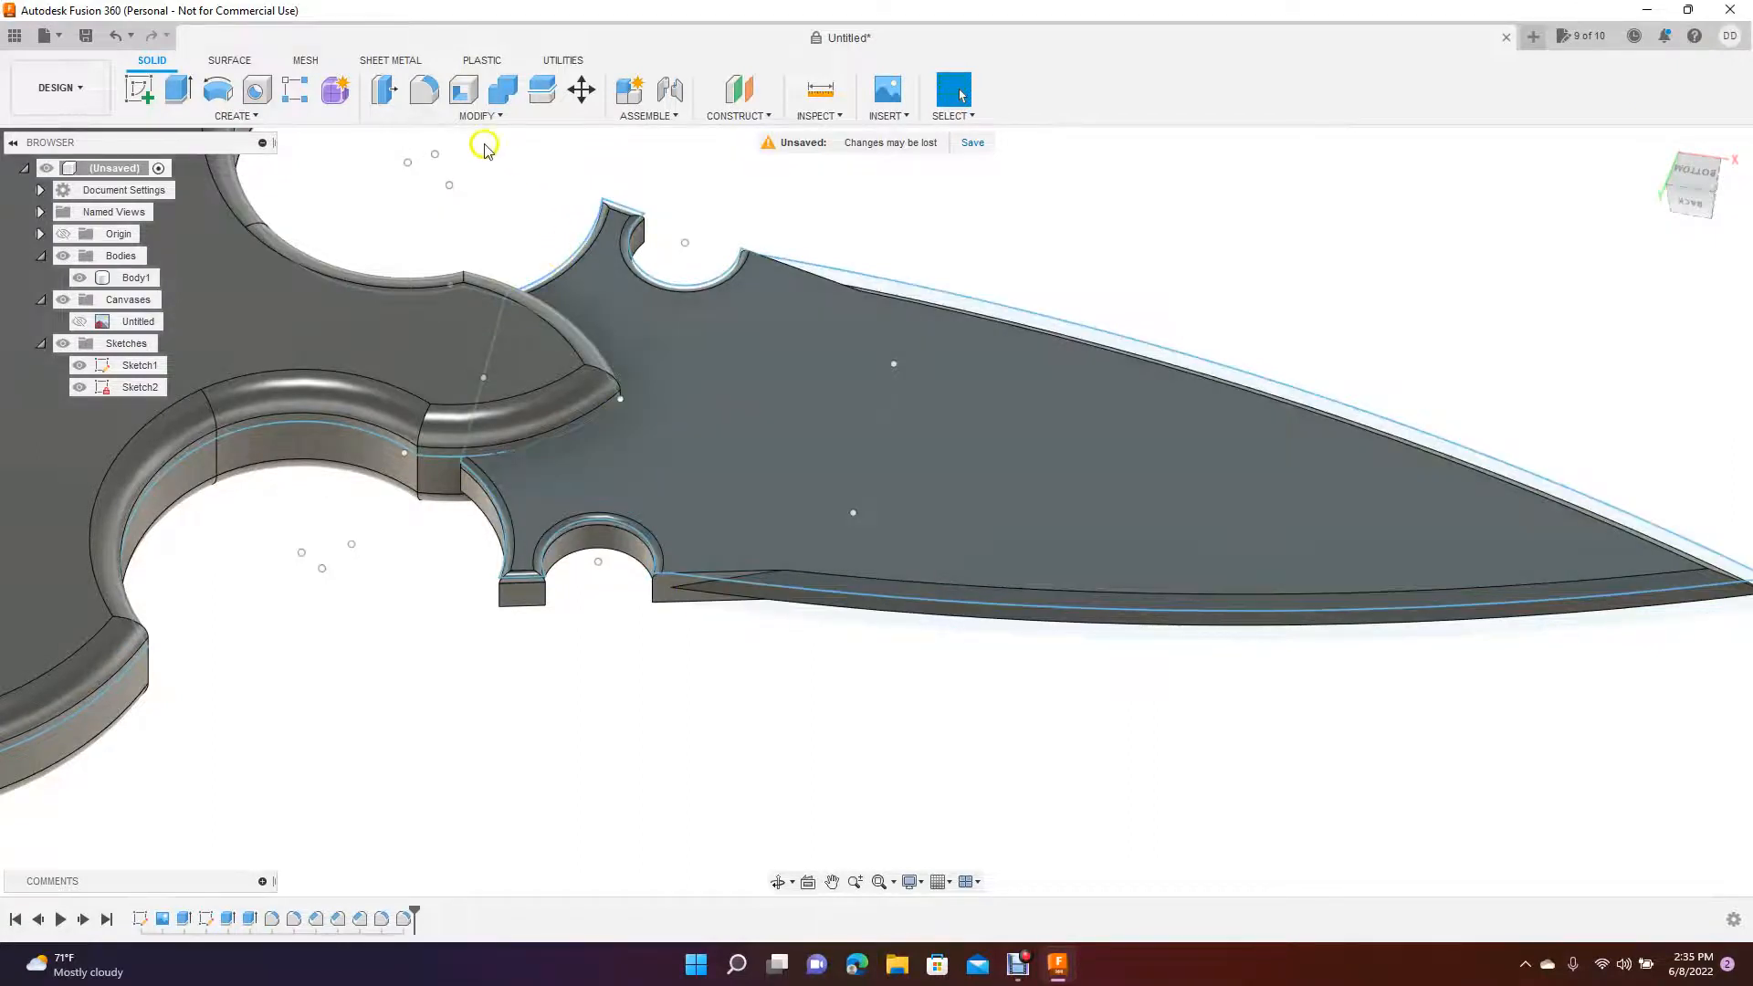
{"action": "left_click", "coordinate": [476, 119]}
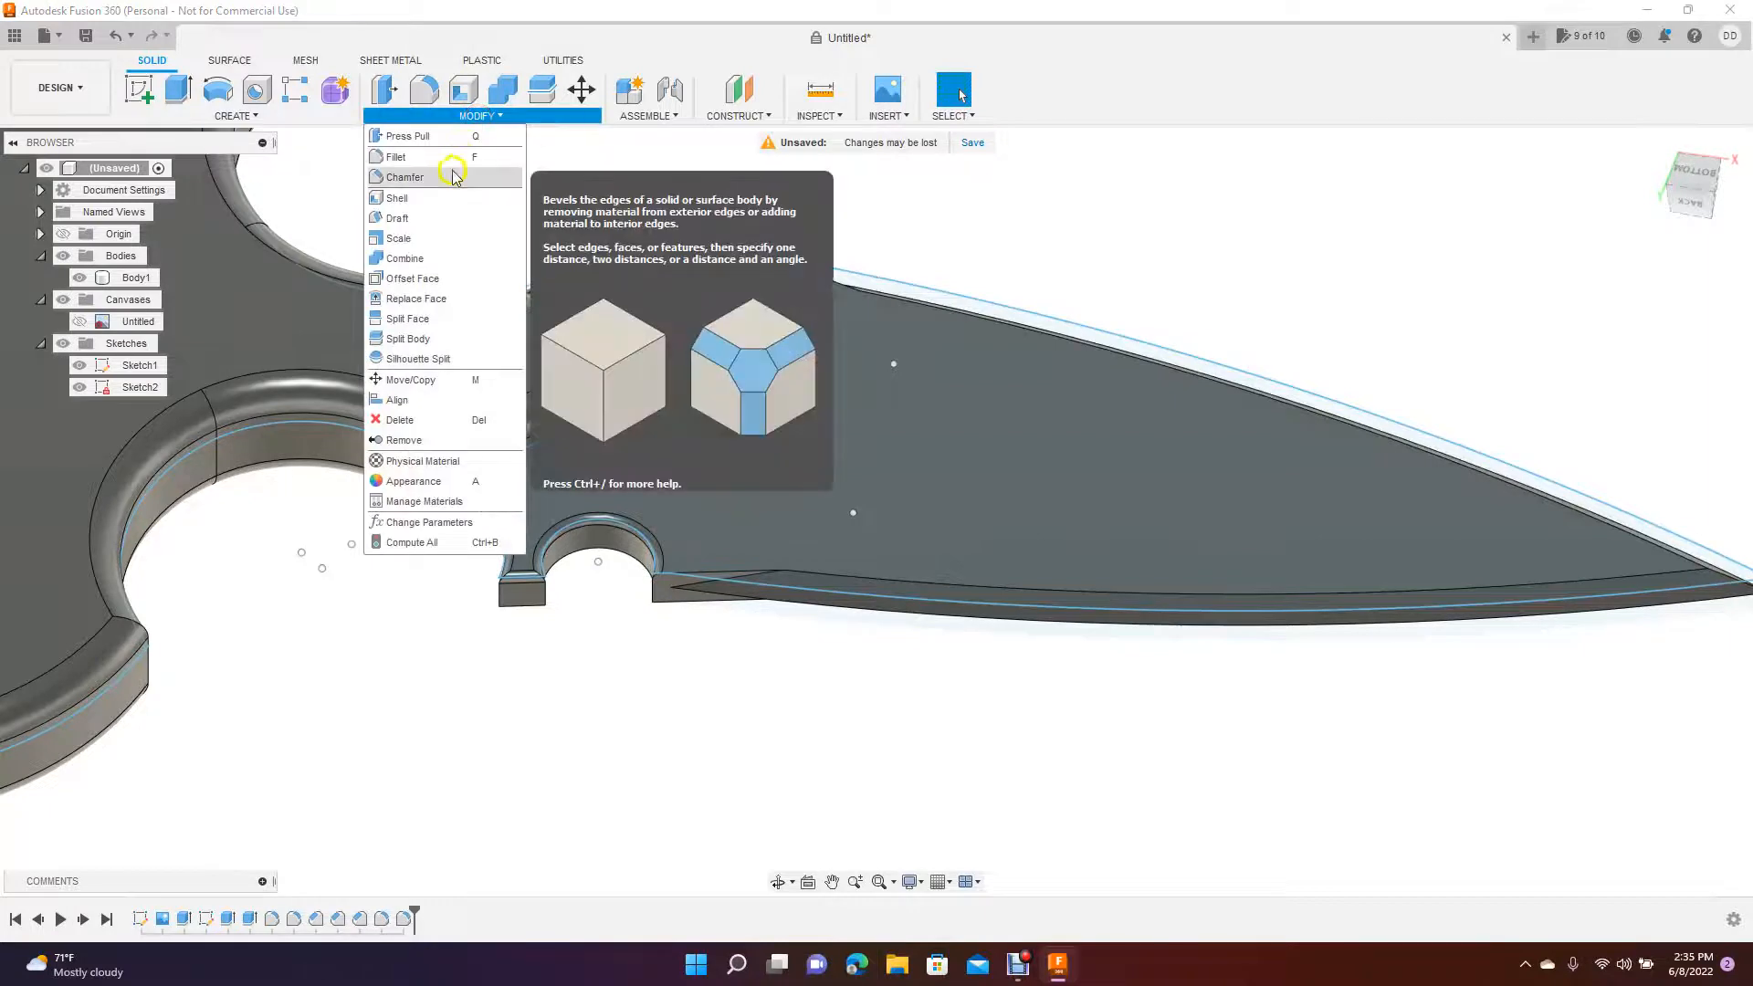
{"action": "left_click", "coordinate": [445, 180]}
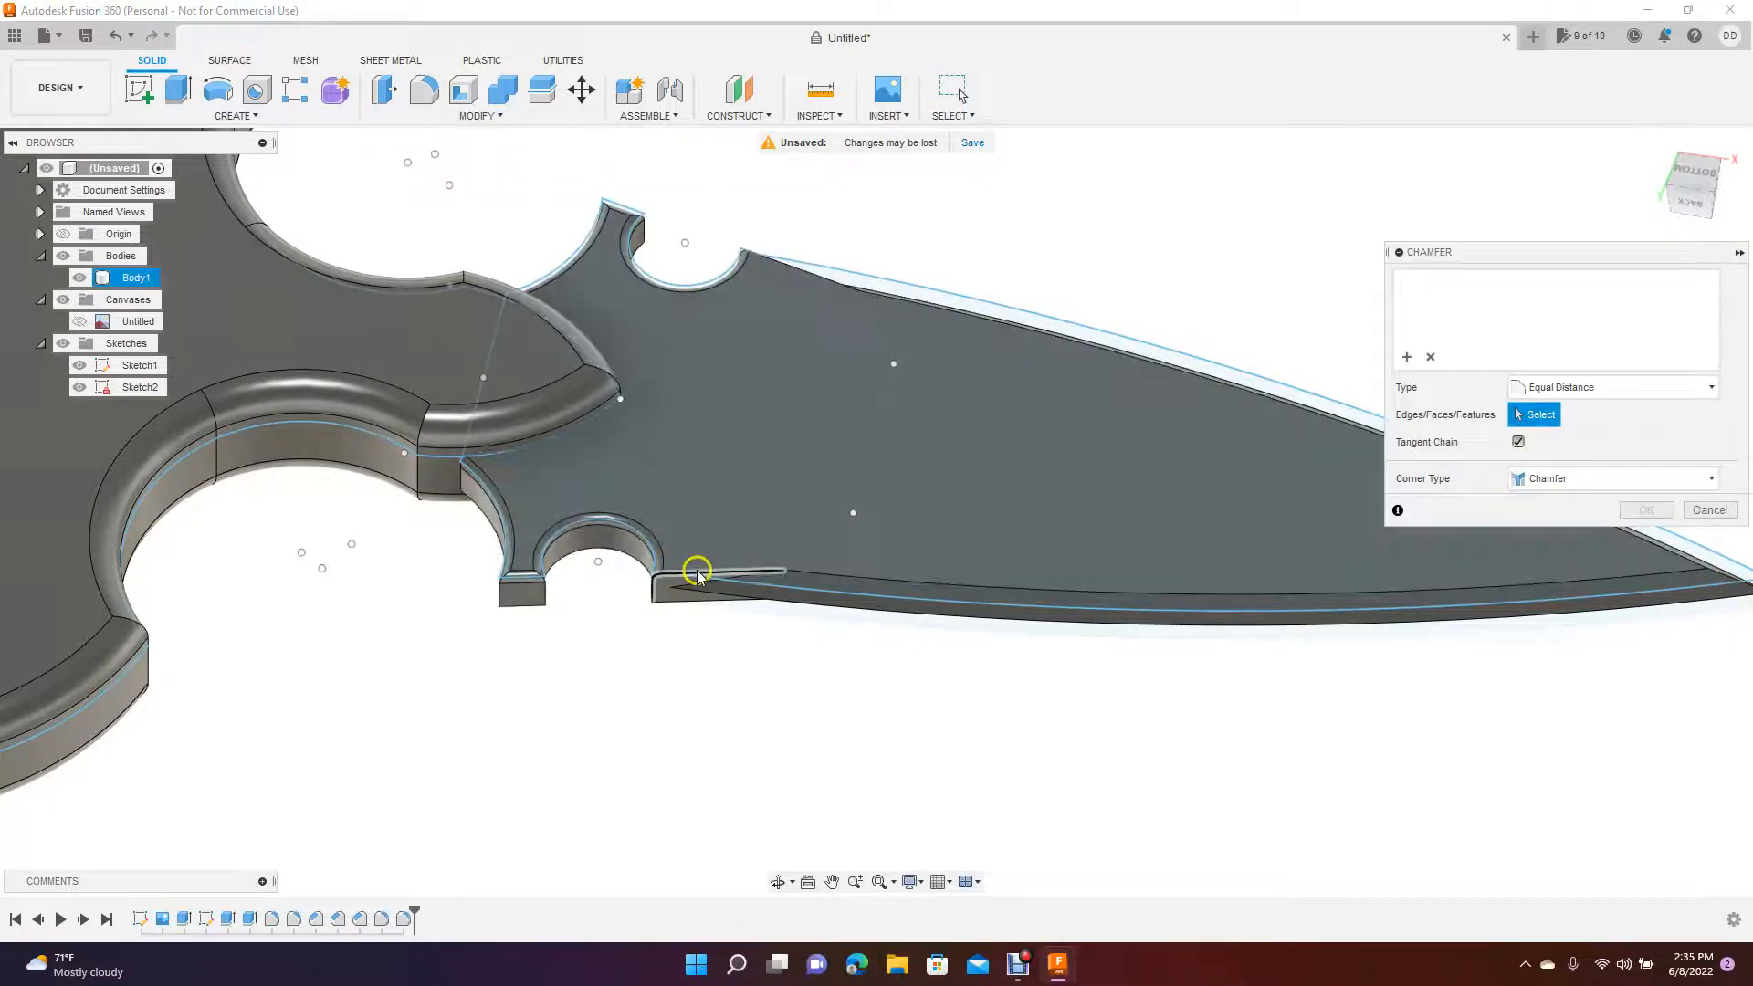
{"action": "left_click", "coordinate": [695, 575]}
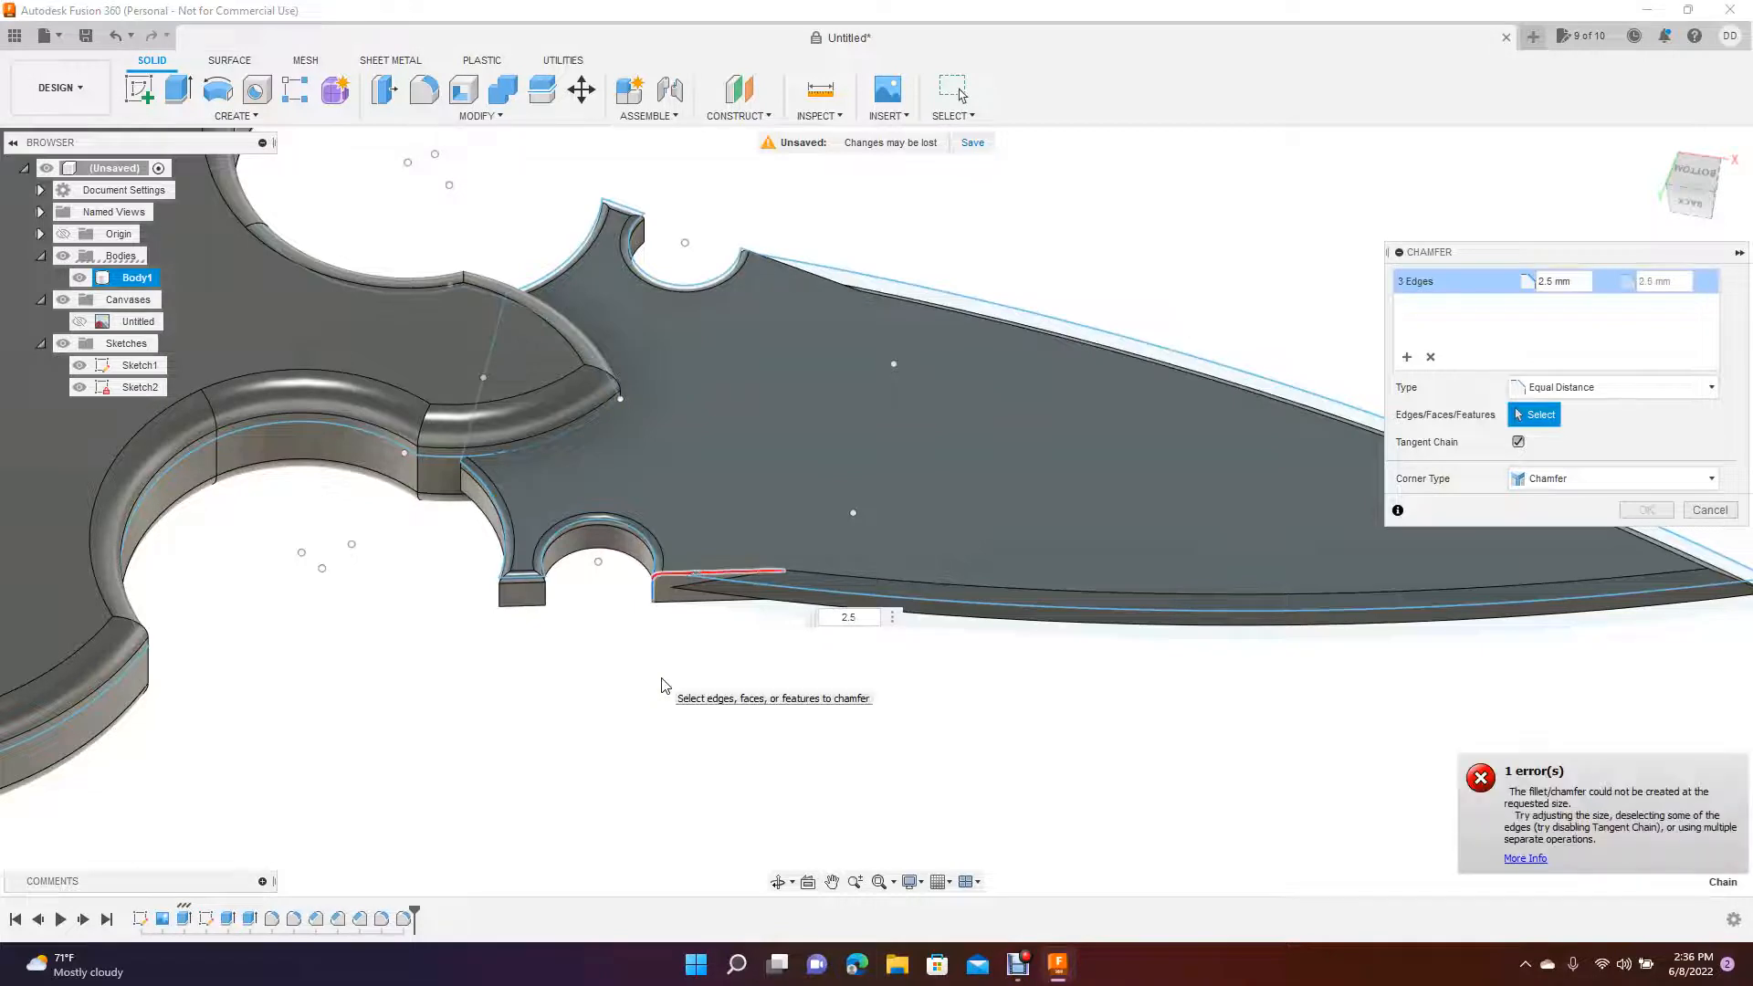
{"action": "left_click", "coordinate": [784, 661]}
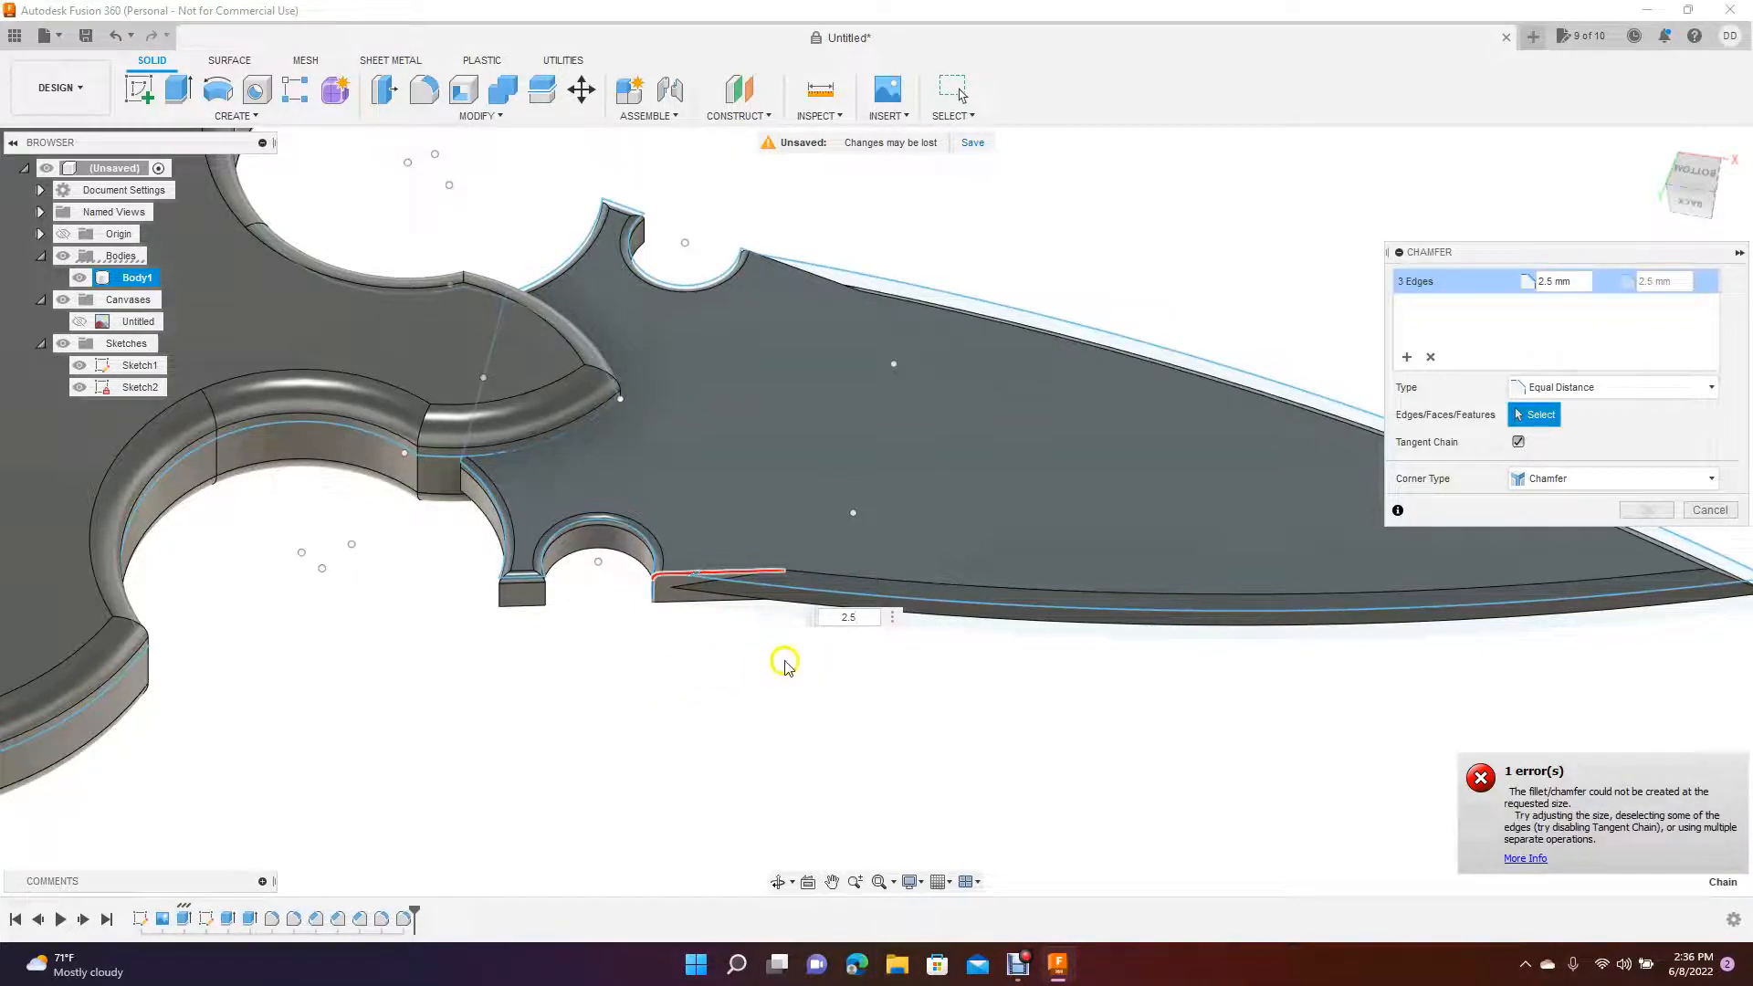
{"action": "left_click", "coordinate": [814, 654]}
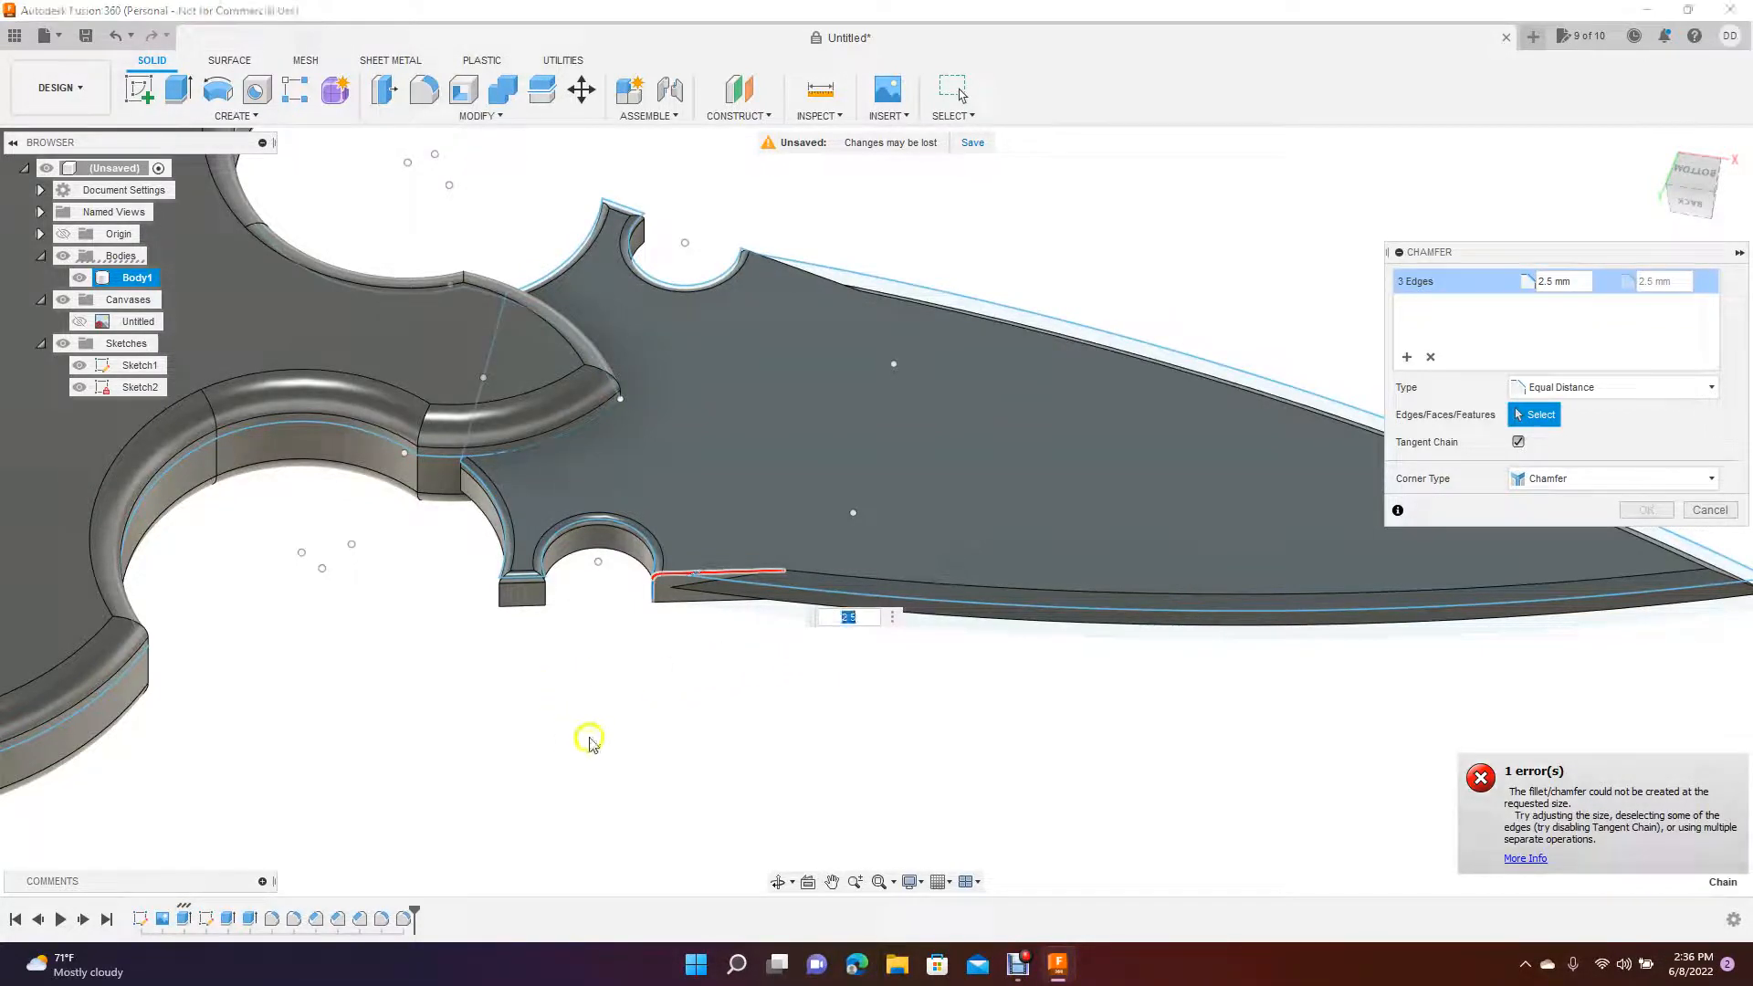
{"action": "left_click", "coordinate": [845, 691]}
{"action": "left_click", "coordinate": [1693, 511]}
{"action": "left_click", "coordinate": [1699, 510]}
{"action": "left_click", "coordinate": [876, 733]}
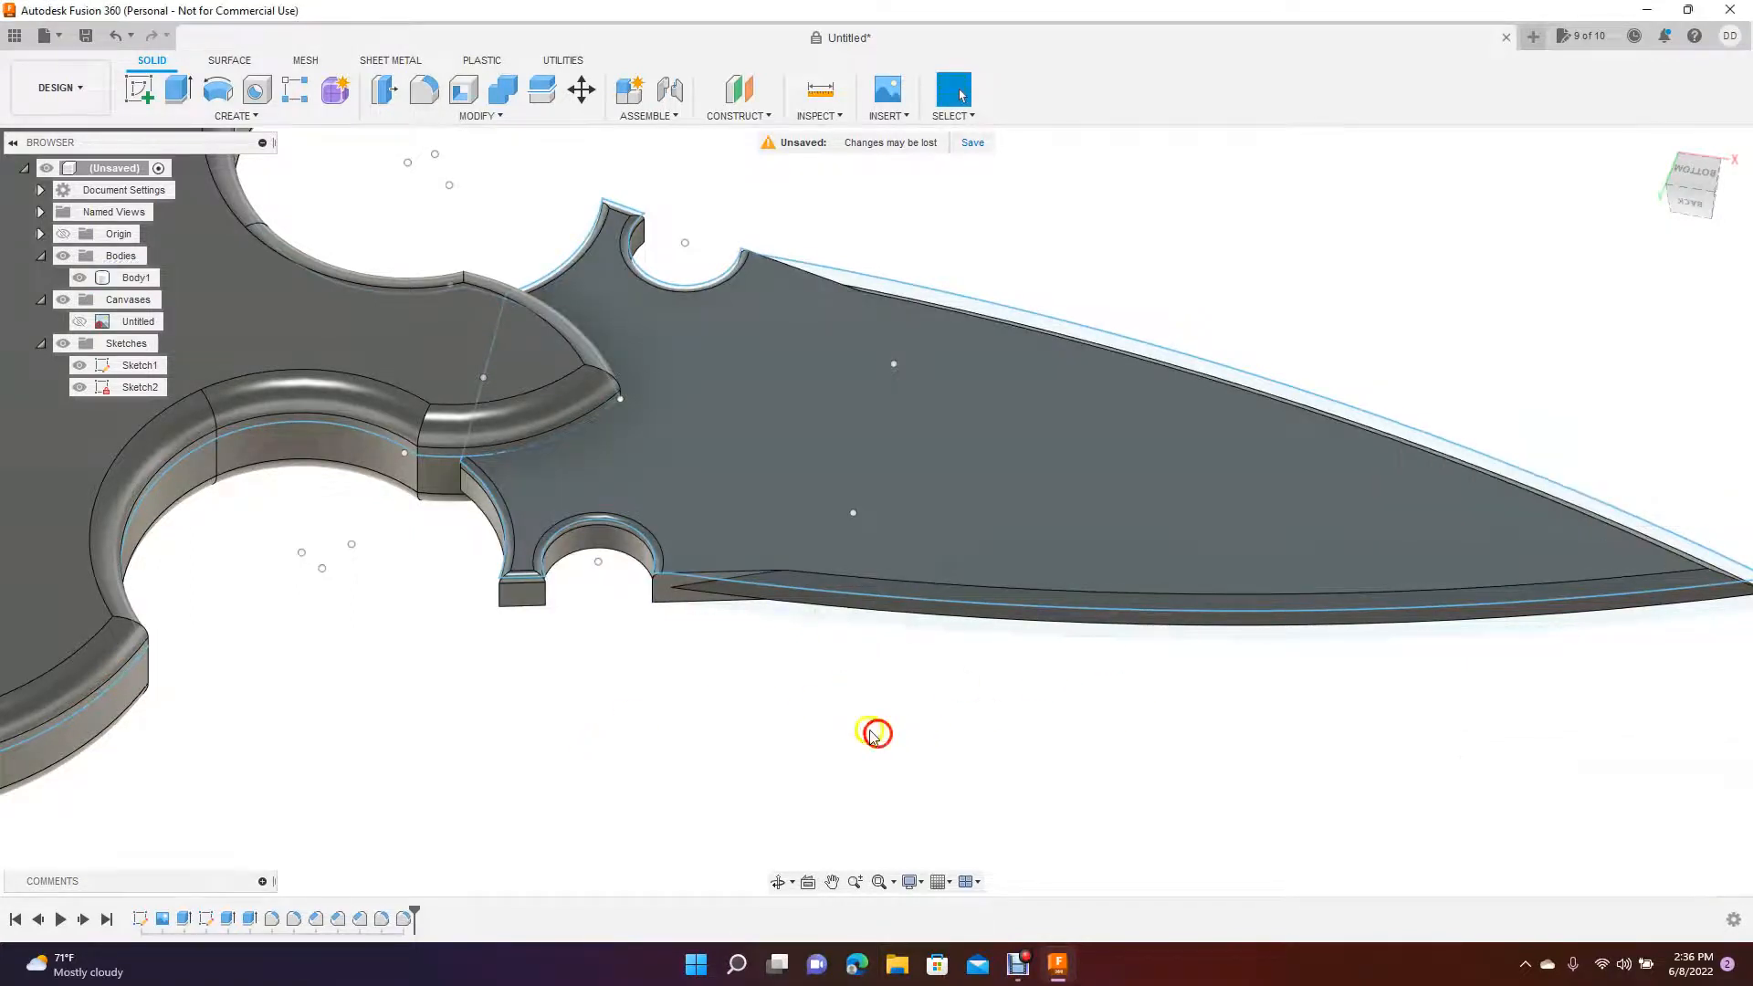
{"action": "left_click", "coordinate": [694, 595]}
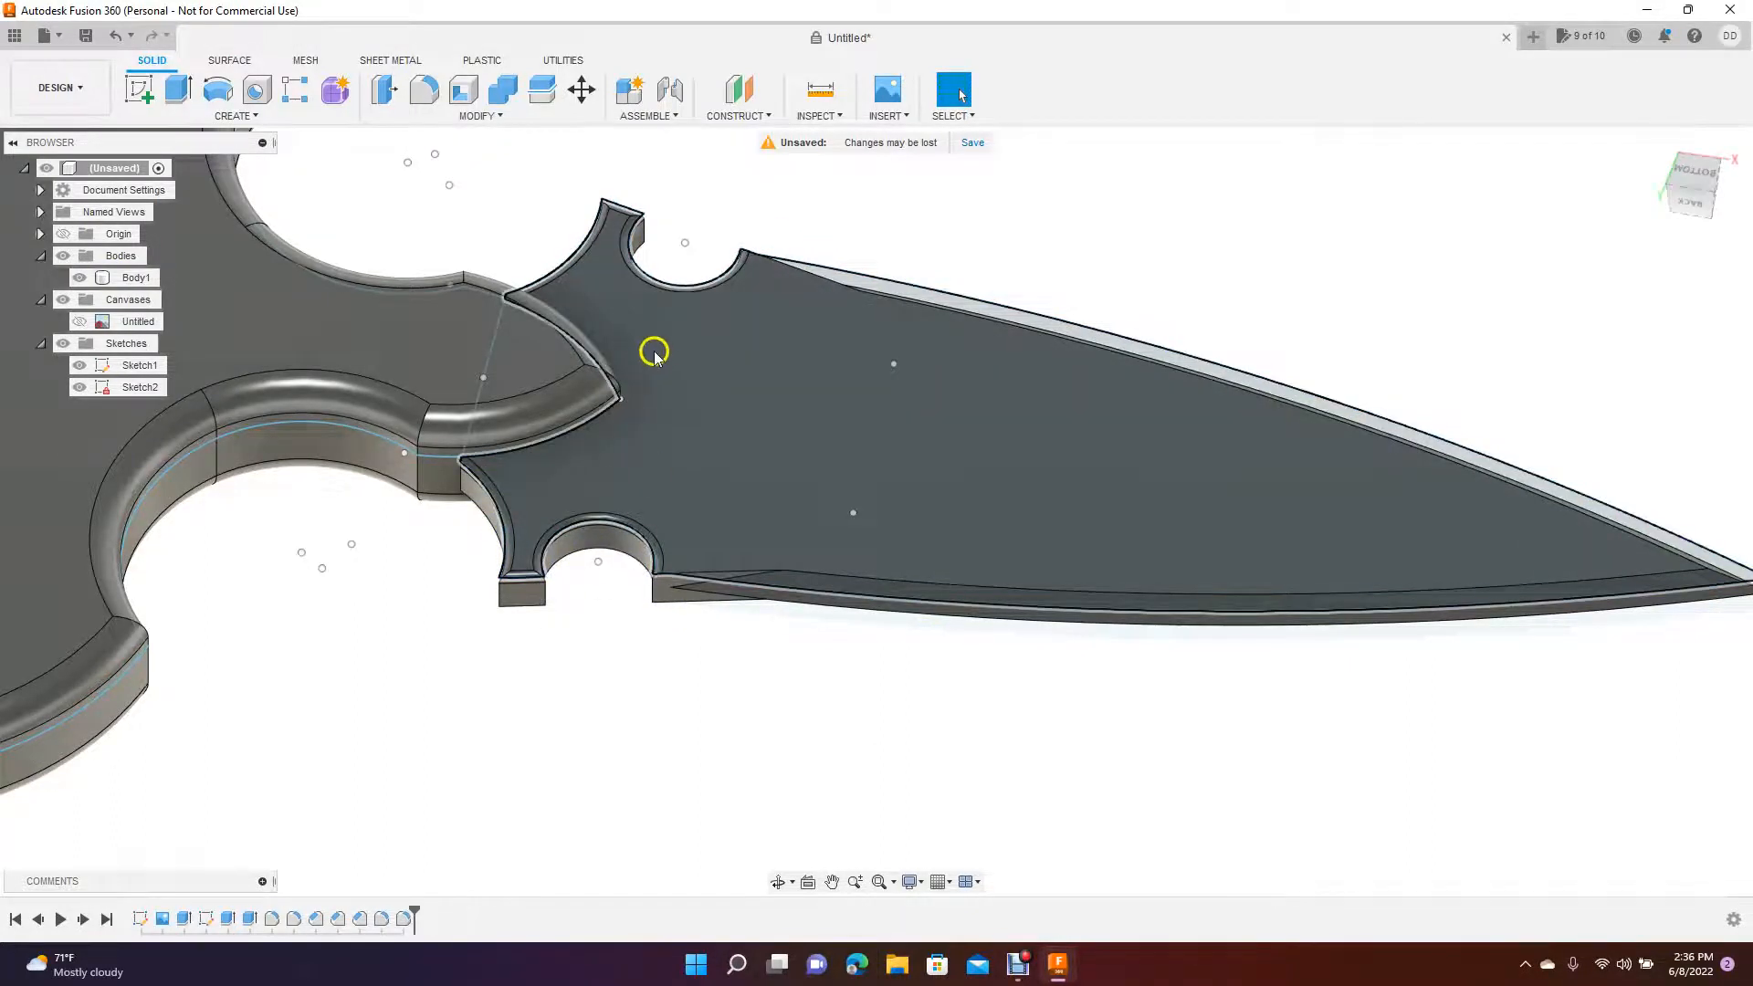
- Fillet the six top-face edges around both guard prongs and their round notches with a constant radius
{"action": "left_click", "coordinate": [1696, 172]}
{"action": "mouse_move", "coordinate": [1619, 413]}
{"action": "middle_mouse_down", "text": "shift"}
{"action": "mouse_move", "coordinate": [1603, 496]}
{"action": "mouse_move", "coordinate": [1653, 408]}
{"action": "mouse_move", "coordinate": [1663, 491]}
{"action": "middle_mouse_up", "text": "shift"}
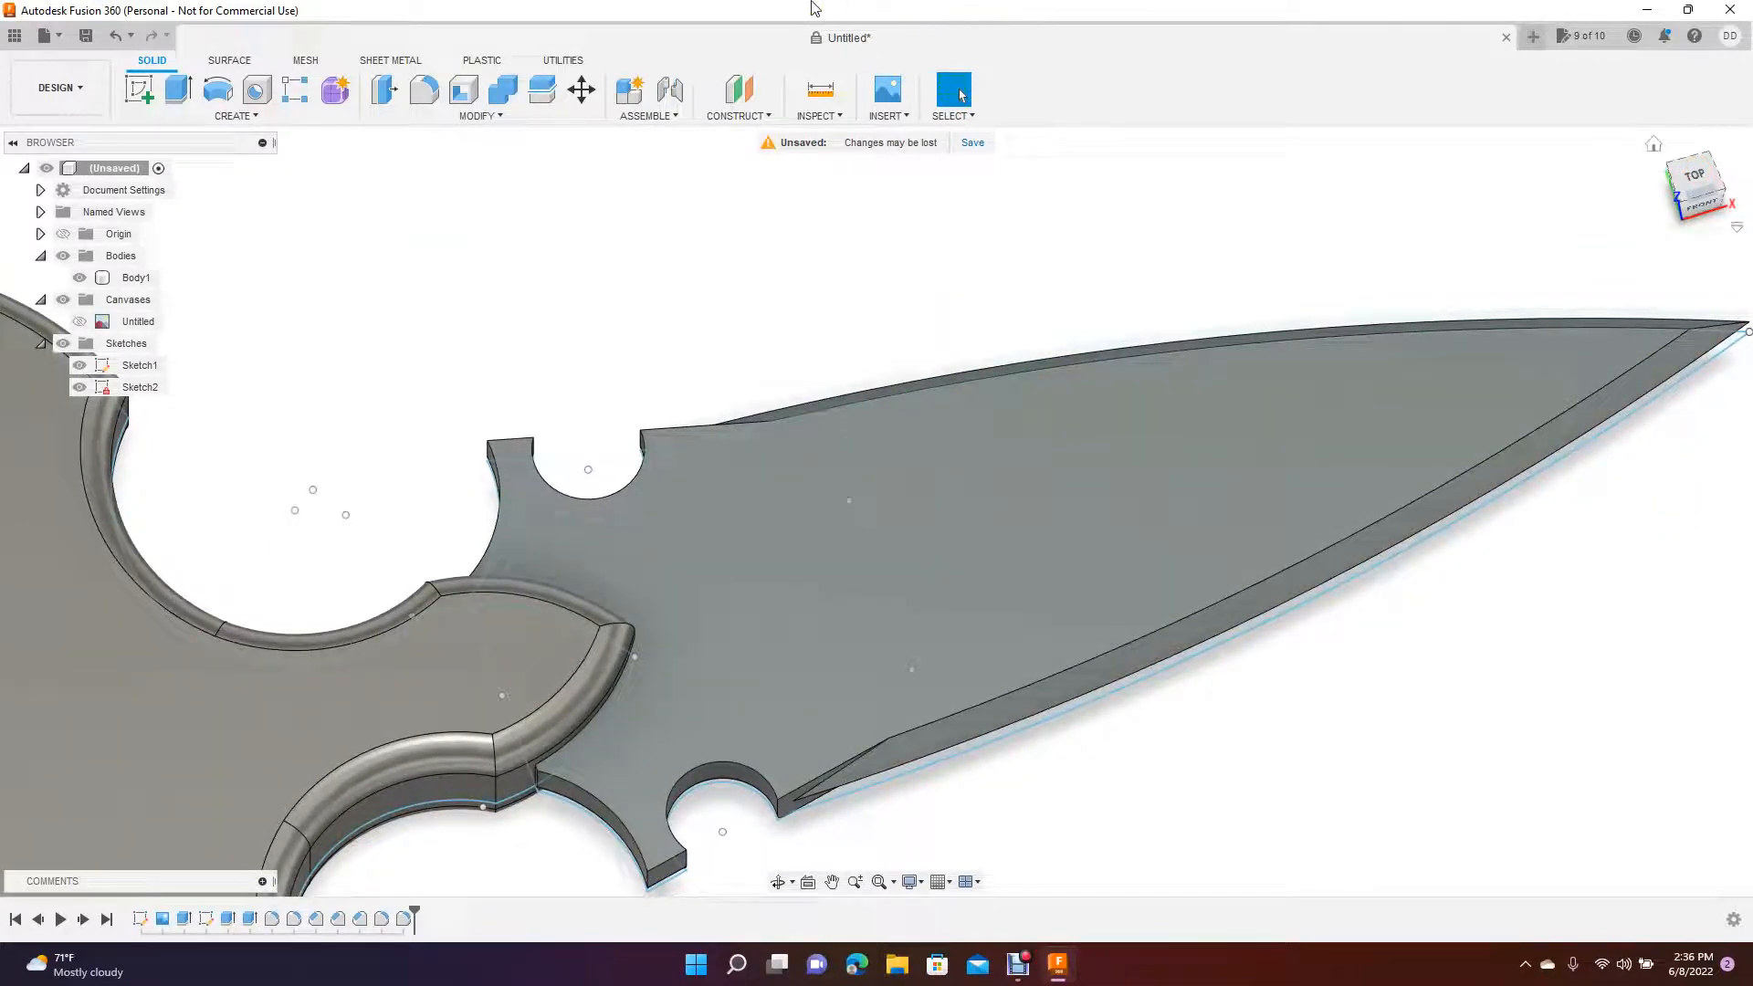
{"action": "left_click", "coordinate": [423, 90]}
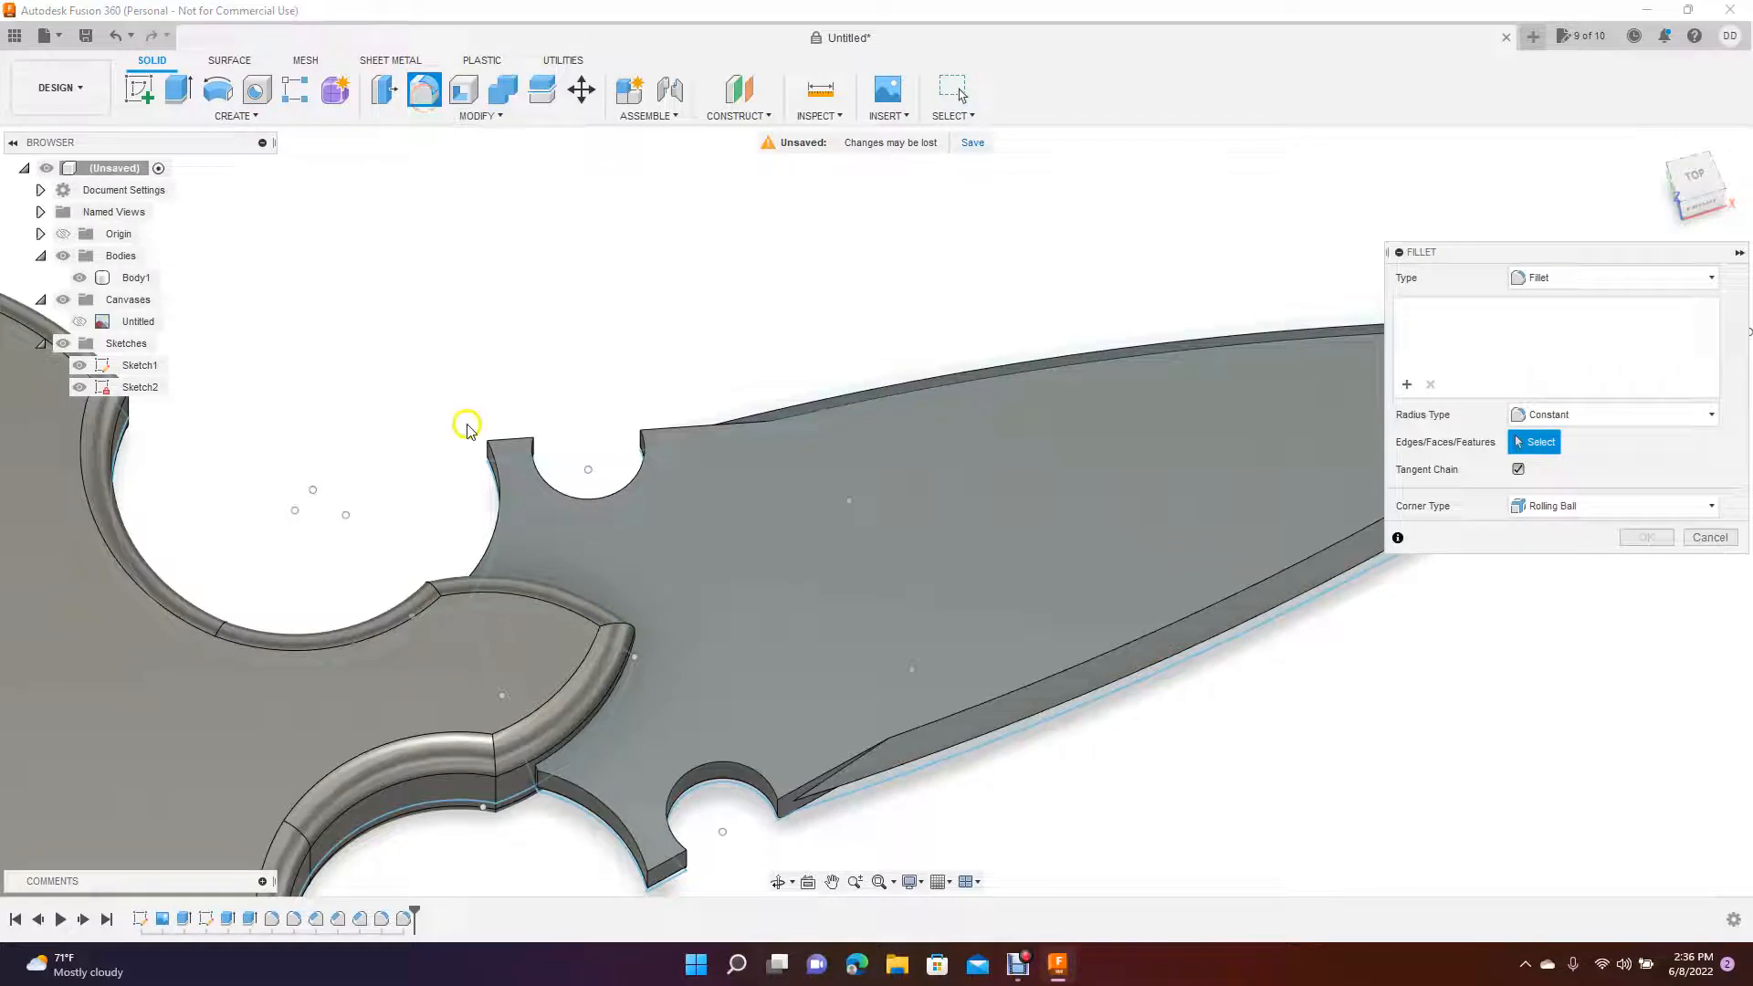
{"action": "left_click", "coordinate": [494, 540]}
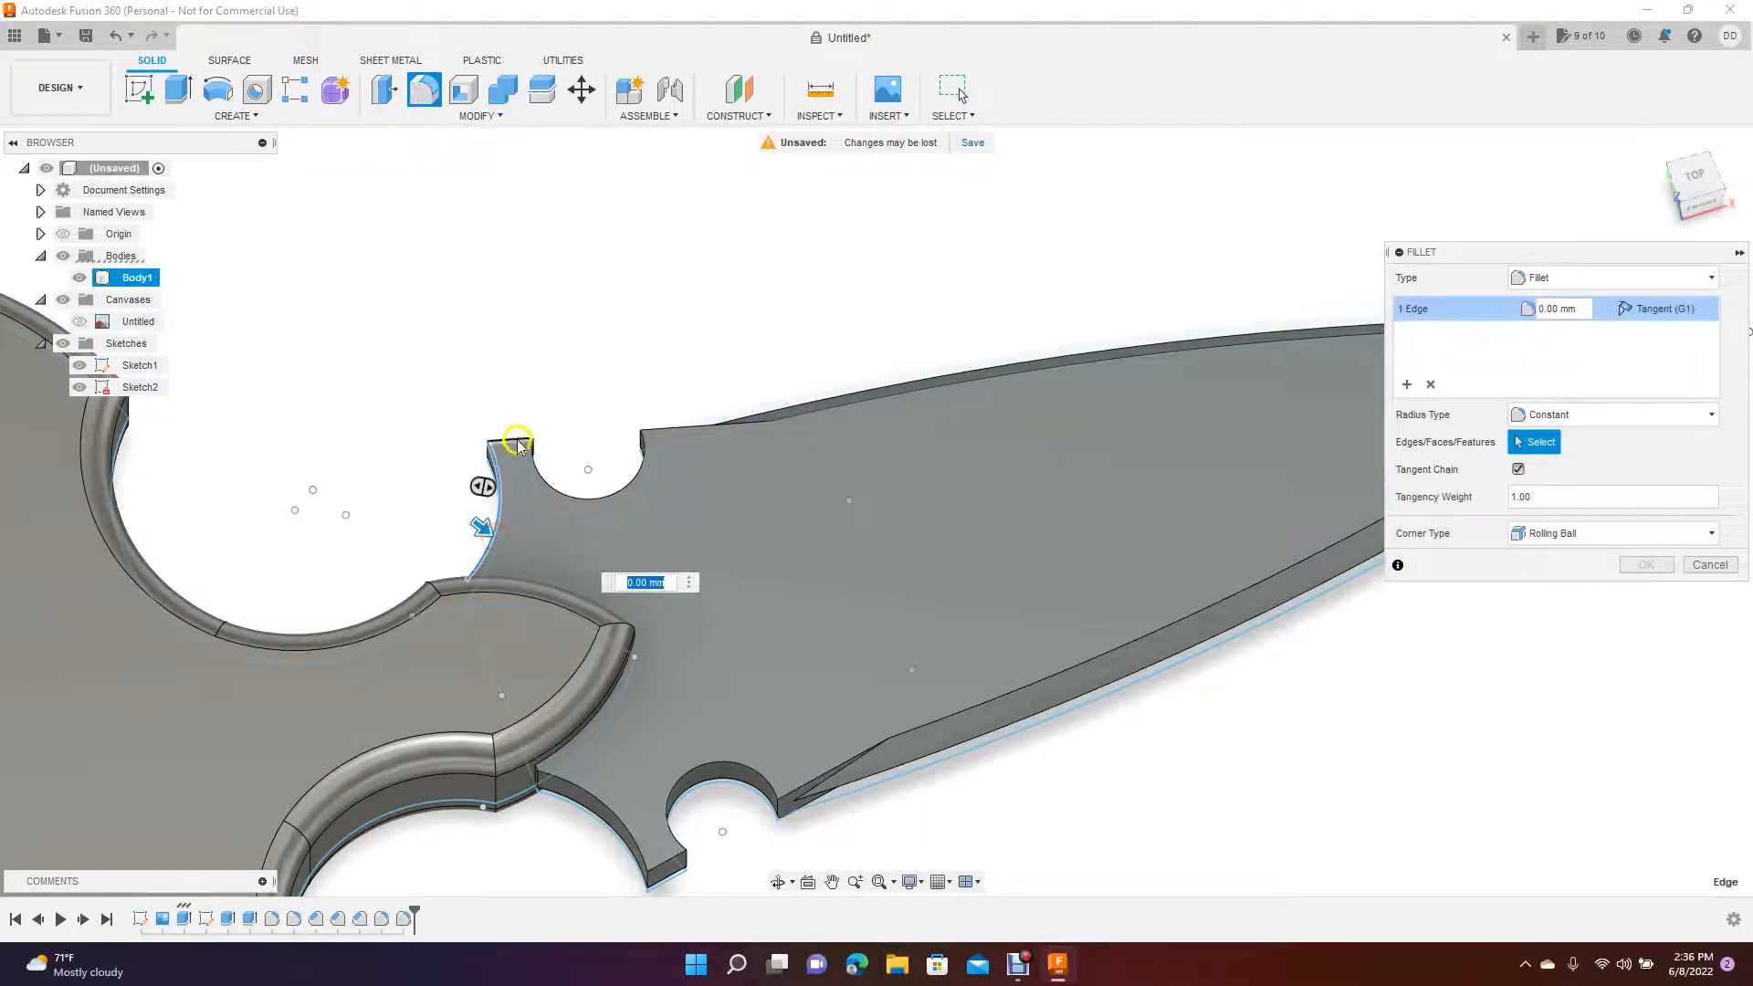
{"action": "left_click", "coordinate": [513, 443]}
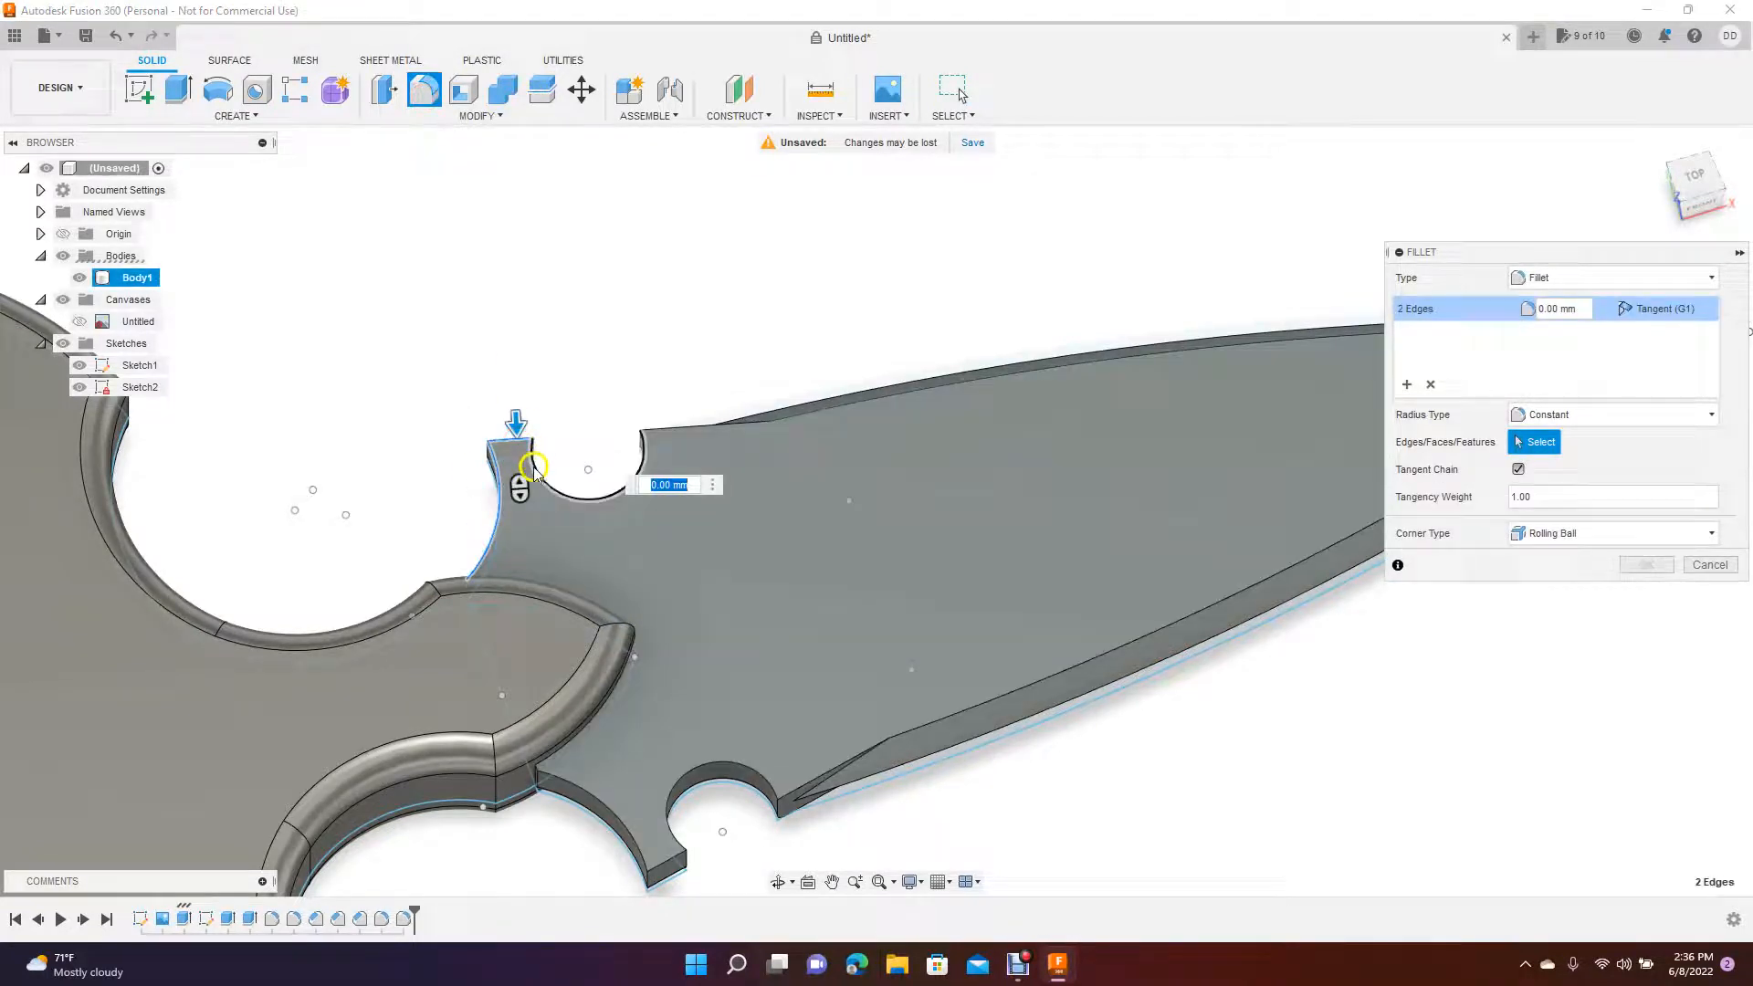
{"action": "left_click", "coordinate": [536, 472]}
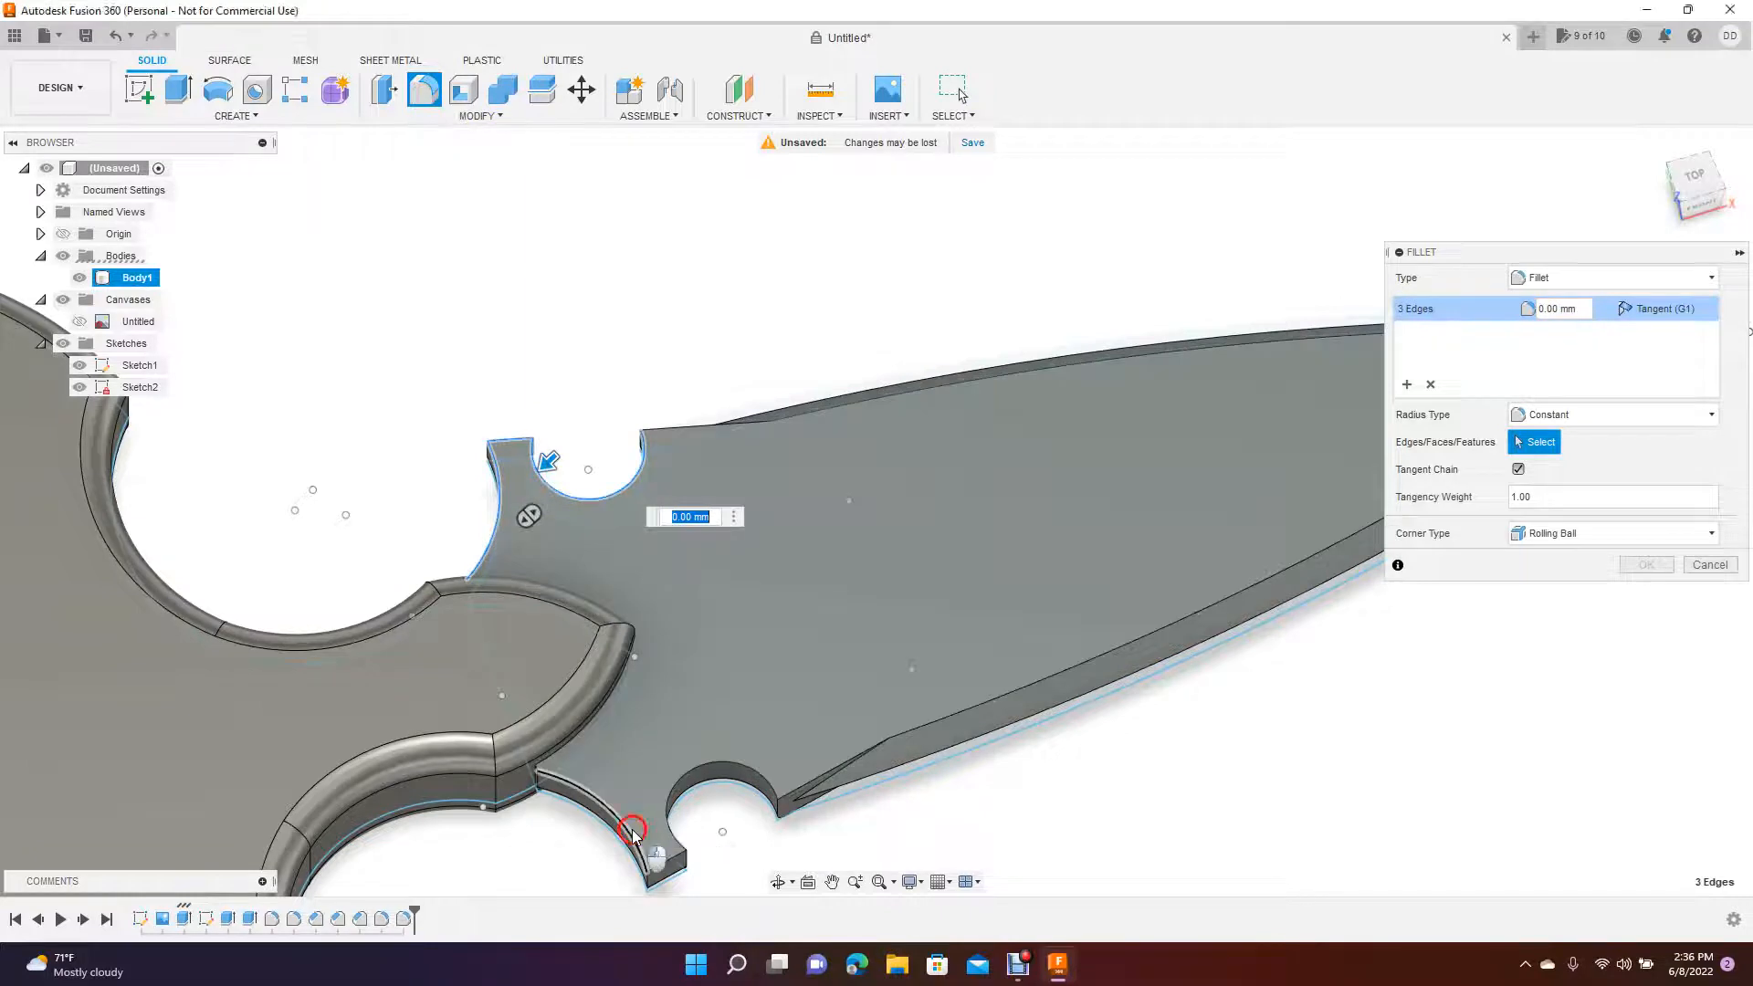
{"action": "left_click", "coordinate": [633, 832]}
{"action": "left_click", "coordinate": [670, 838]}
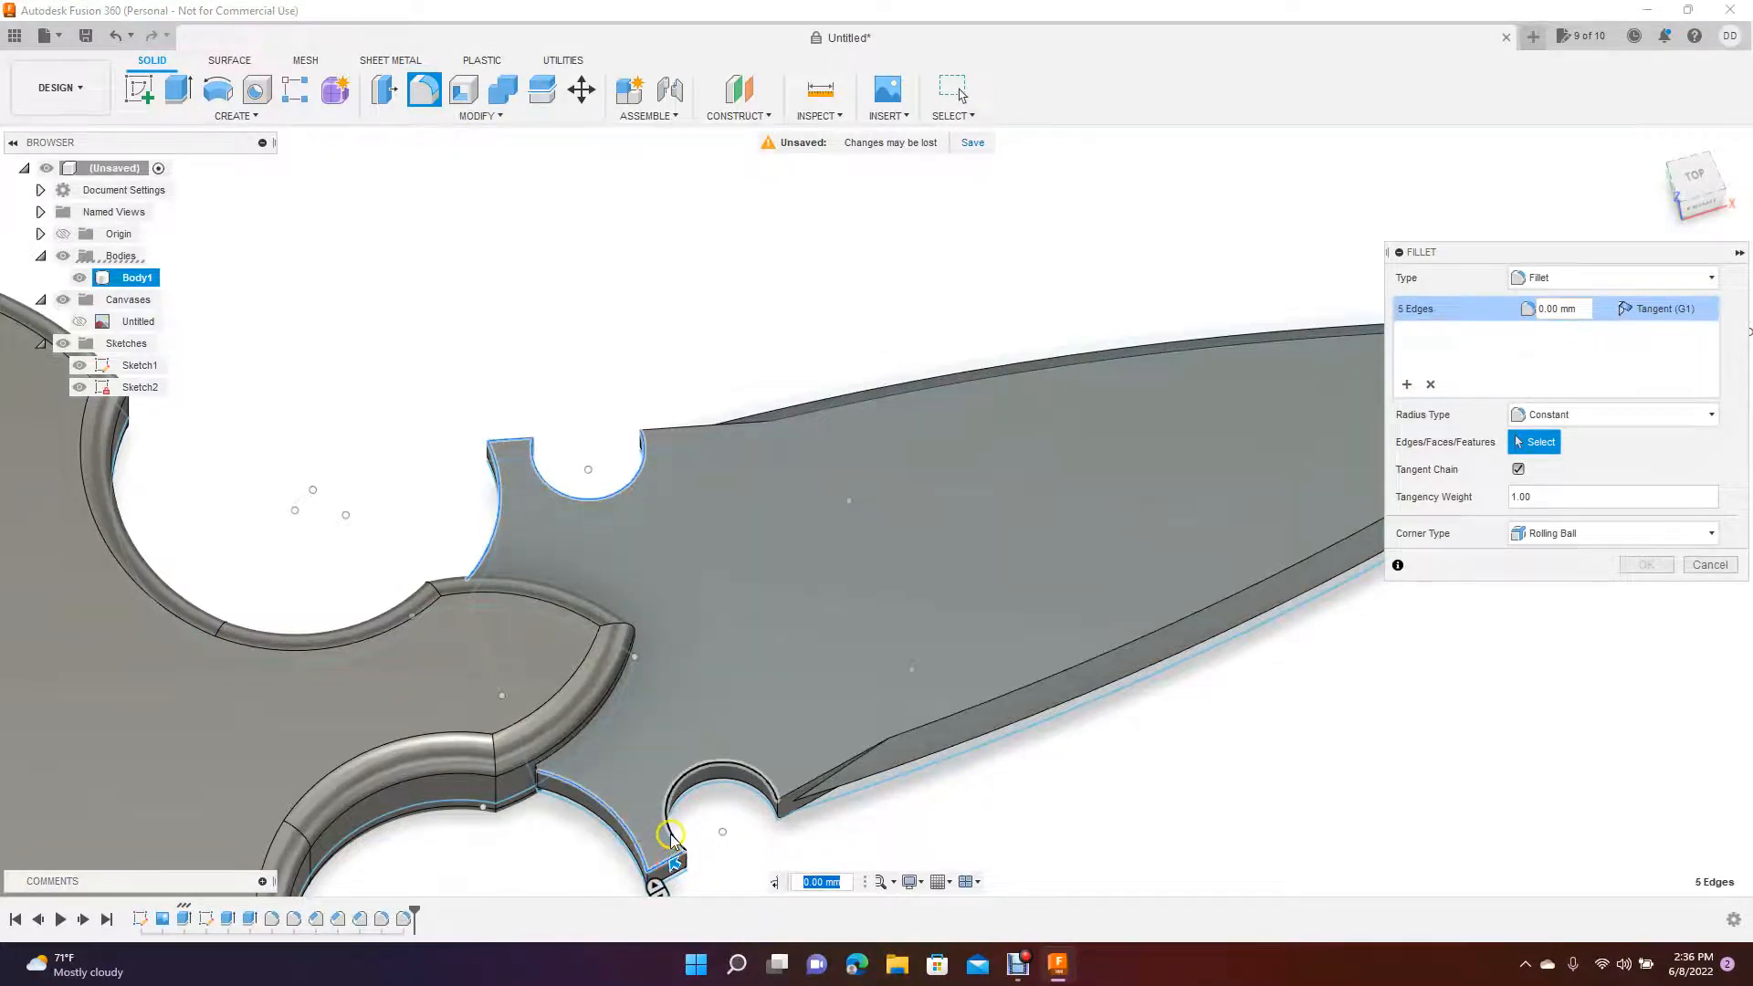
{"action": "left_click", "coordinate": [671, 835]}
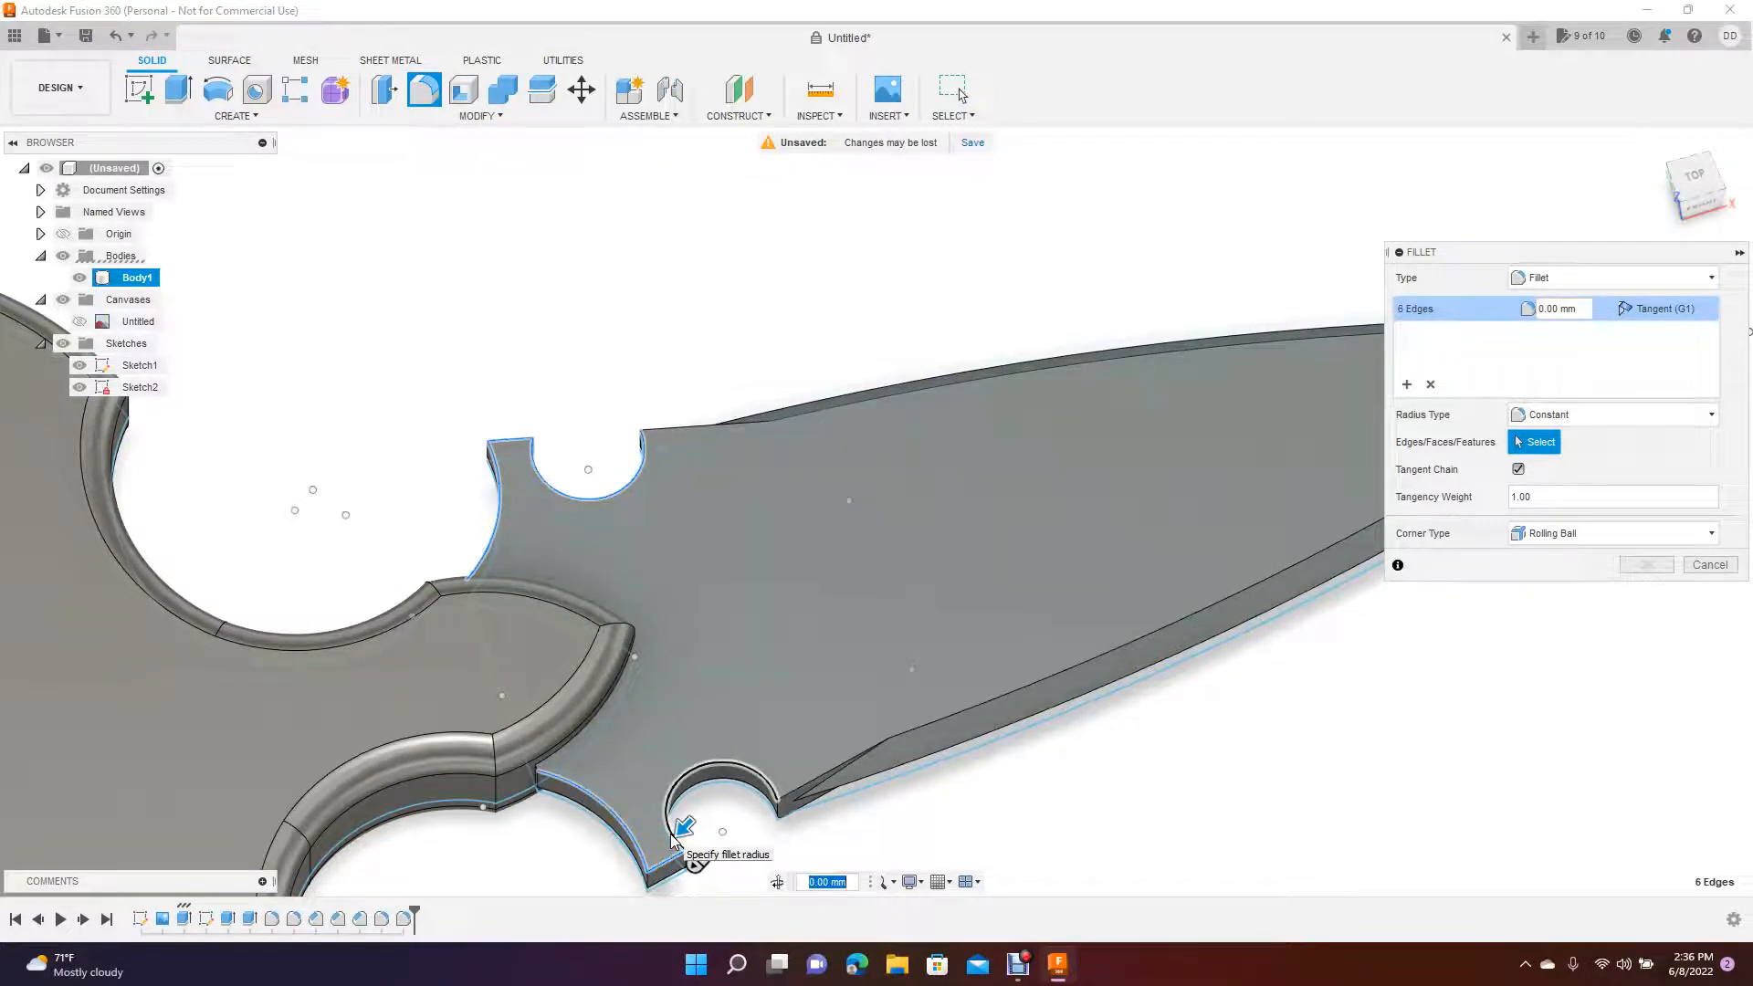
{"action": "key", "text": "Escape"}
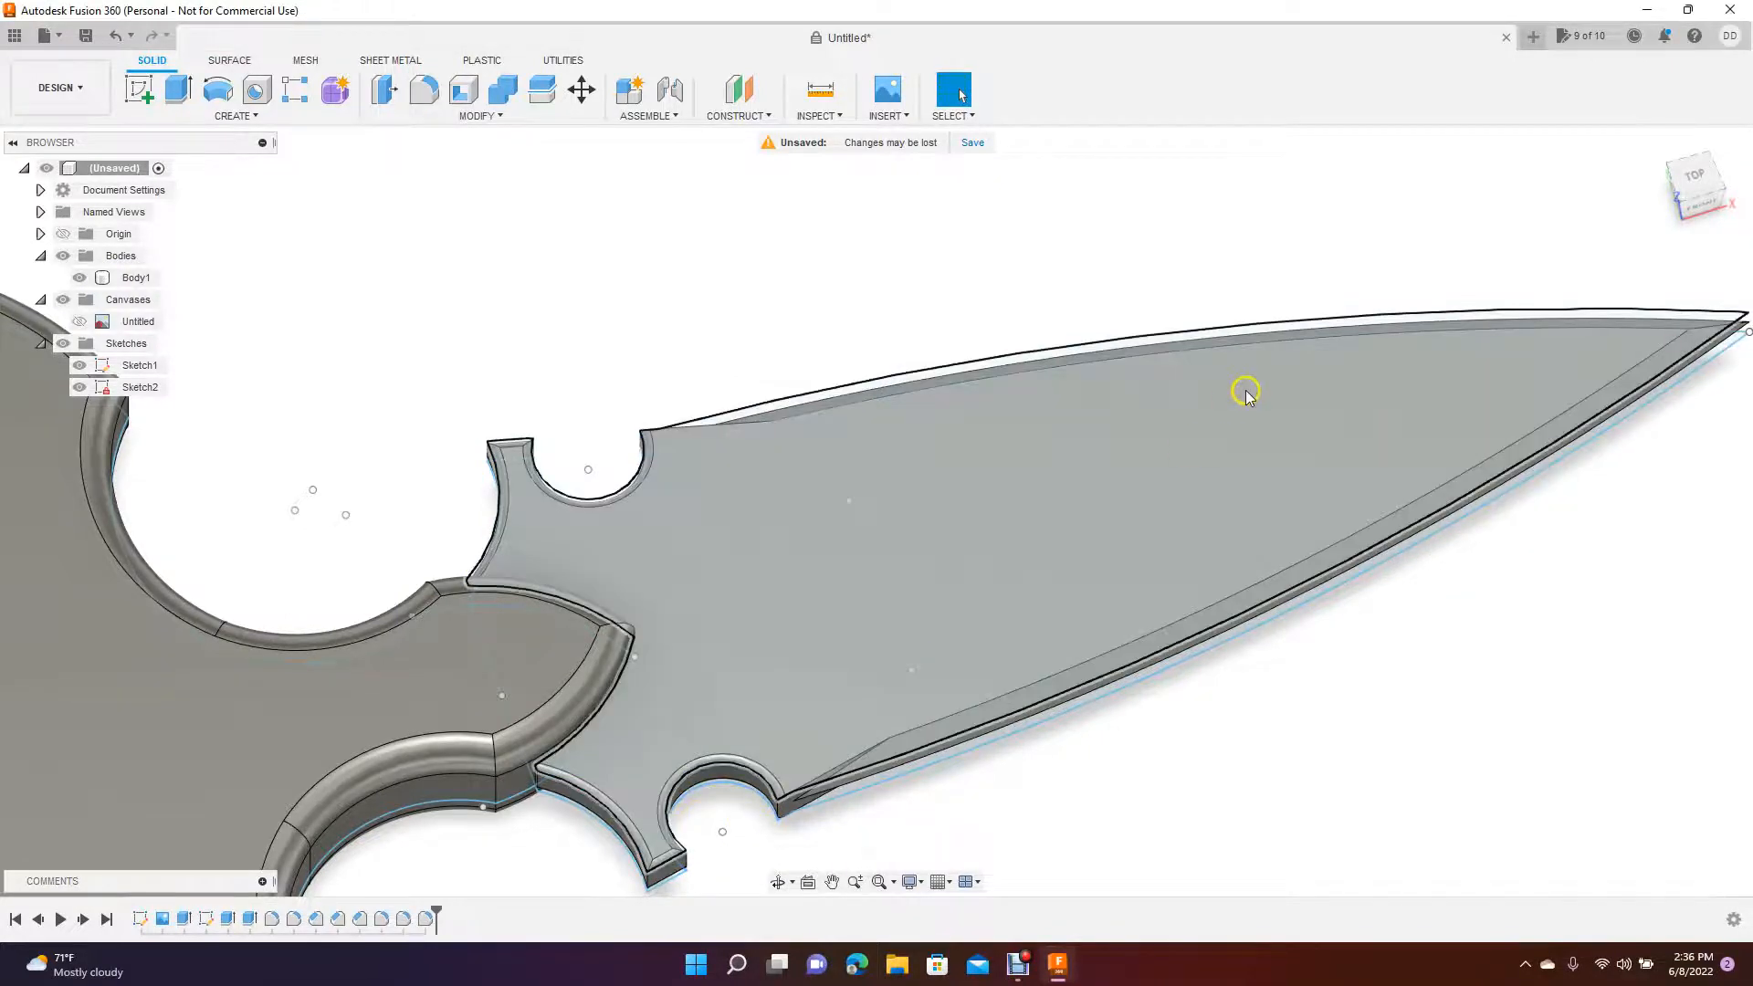
- Try a 2 mm fillet where the back side of the handle's tip meets the blade's bottom face, and undo it
{"action": "left_click_drag", "start_coordinate": [1695, 186], "coordinate": [1651, 852]}
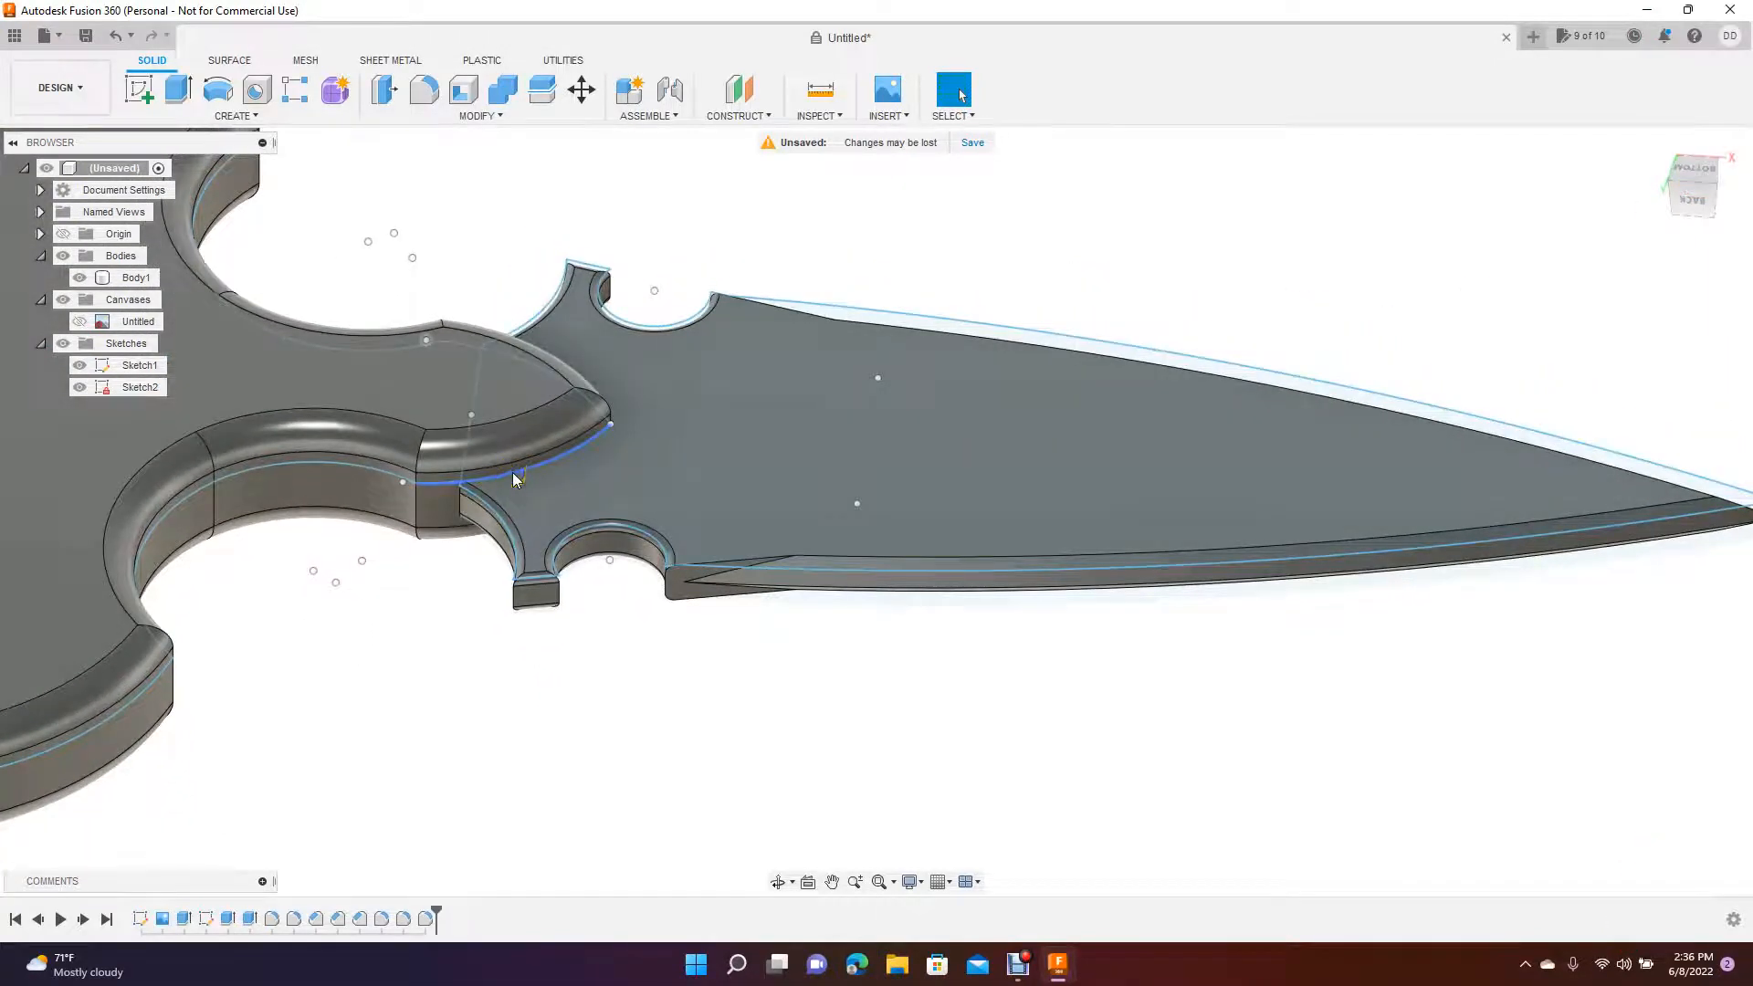
{"action": "left_click", "coordinate": [423, 89]}
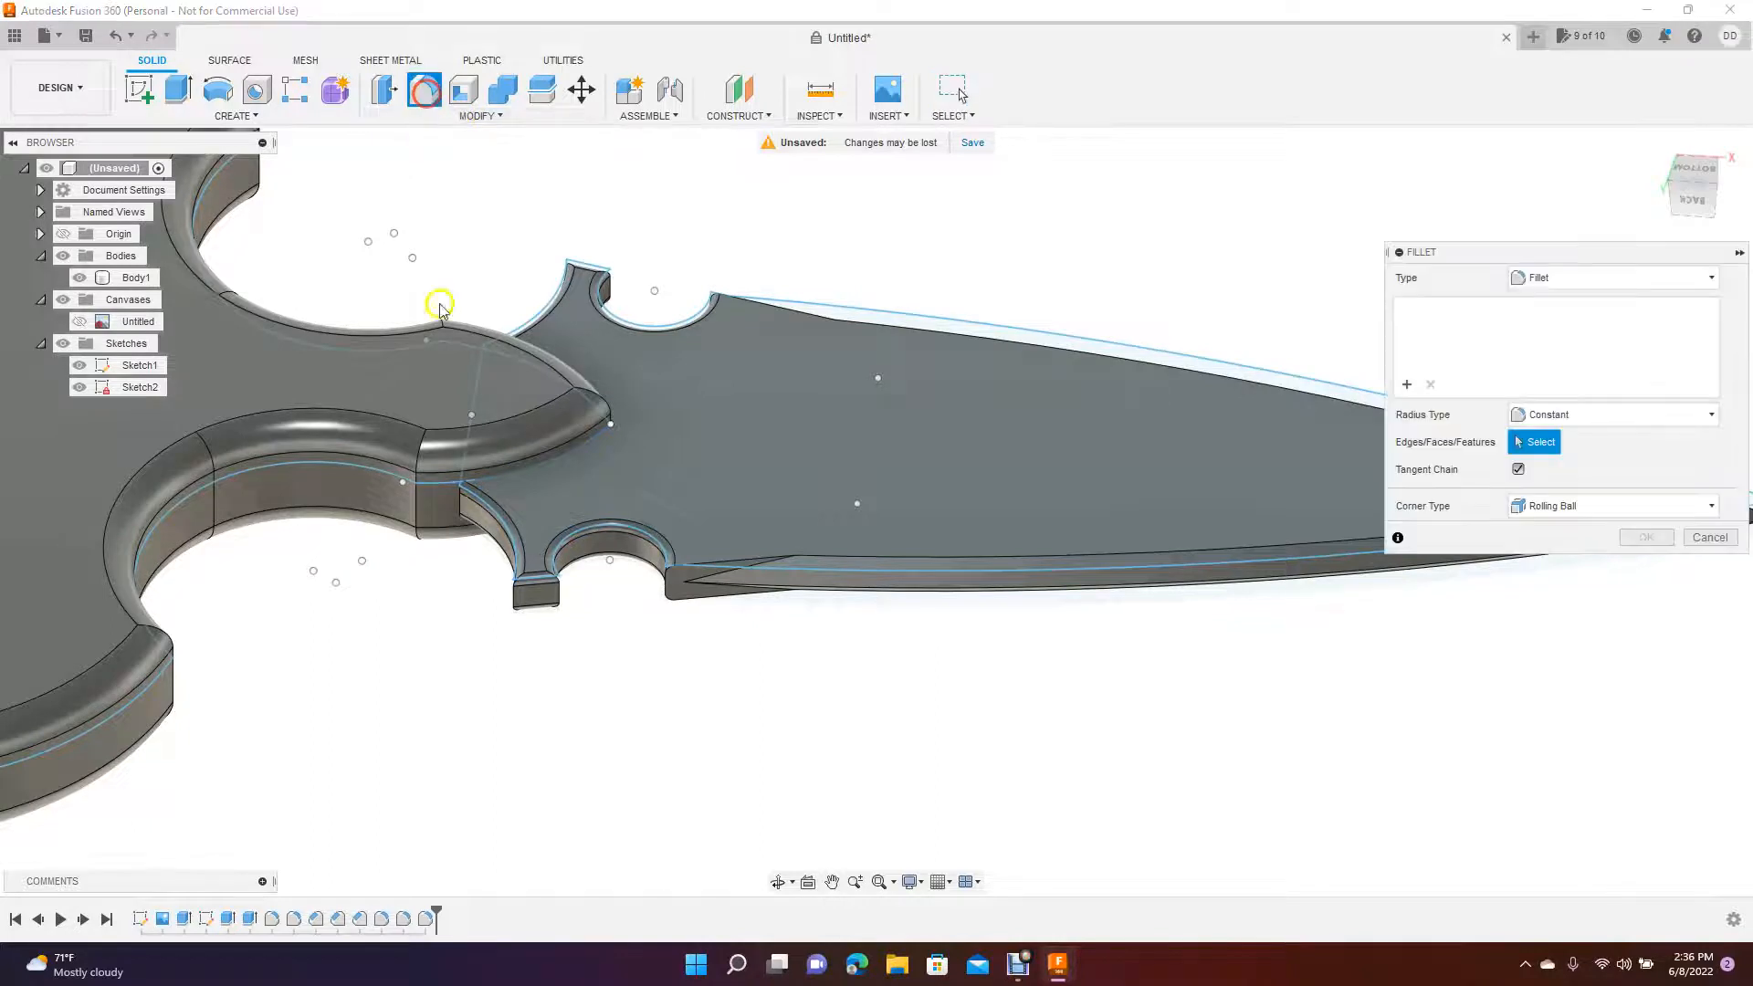
{"action": "left_click", "coordinate": [506, 478]}
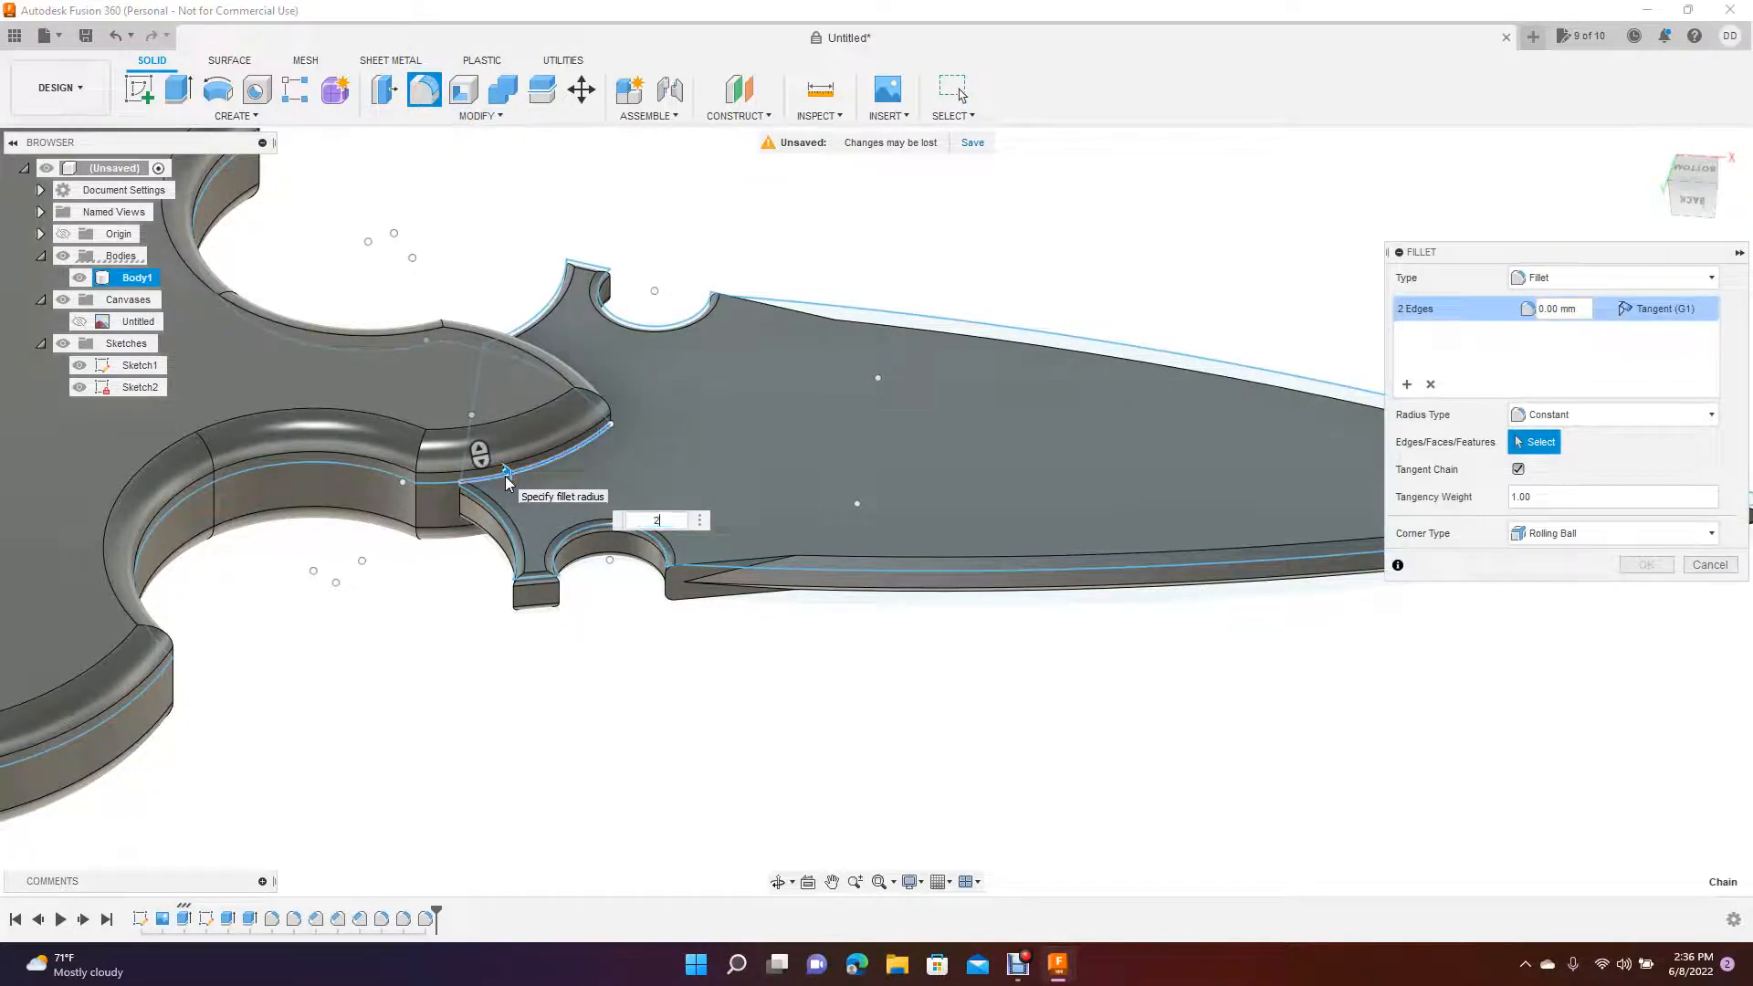
{"action": "key", "text": "Return"}
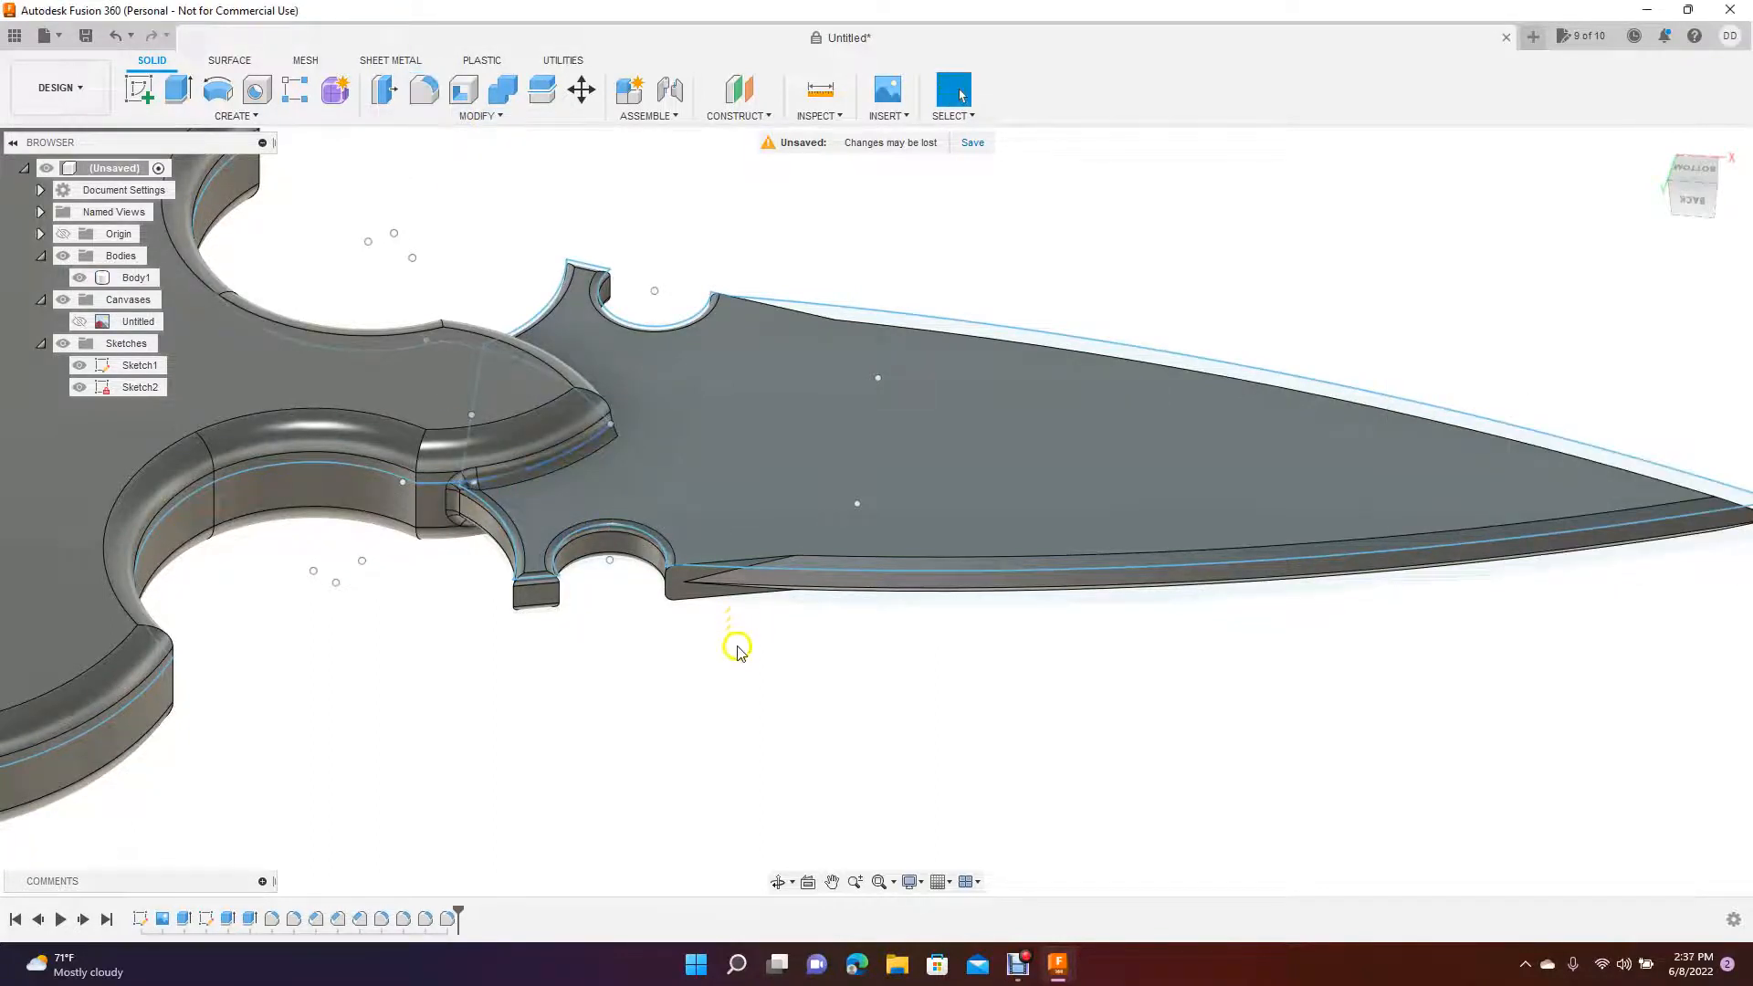
{"action": "key", "text": "ctrl+z"}
- Fillet the junction between the back side of the handle's tip and the blade's bottom face with a 1 mm radius
{"action": "left_click", "coordinate": [557, 459]}
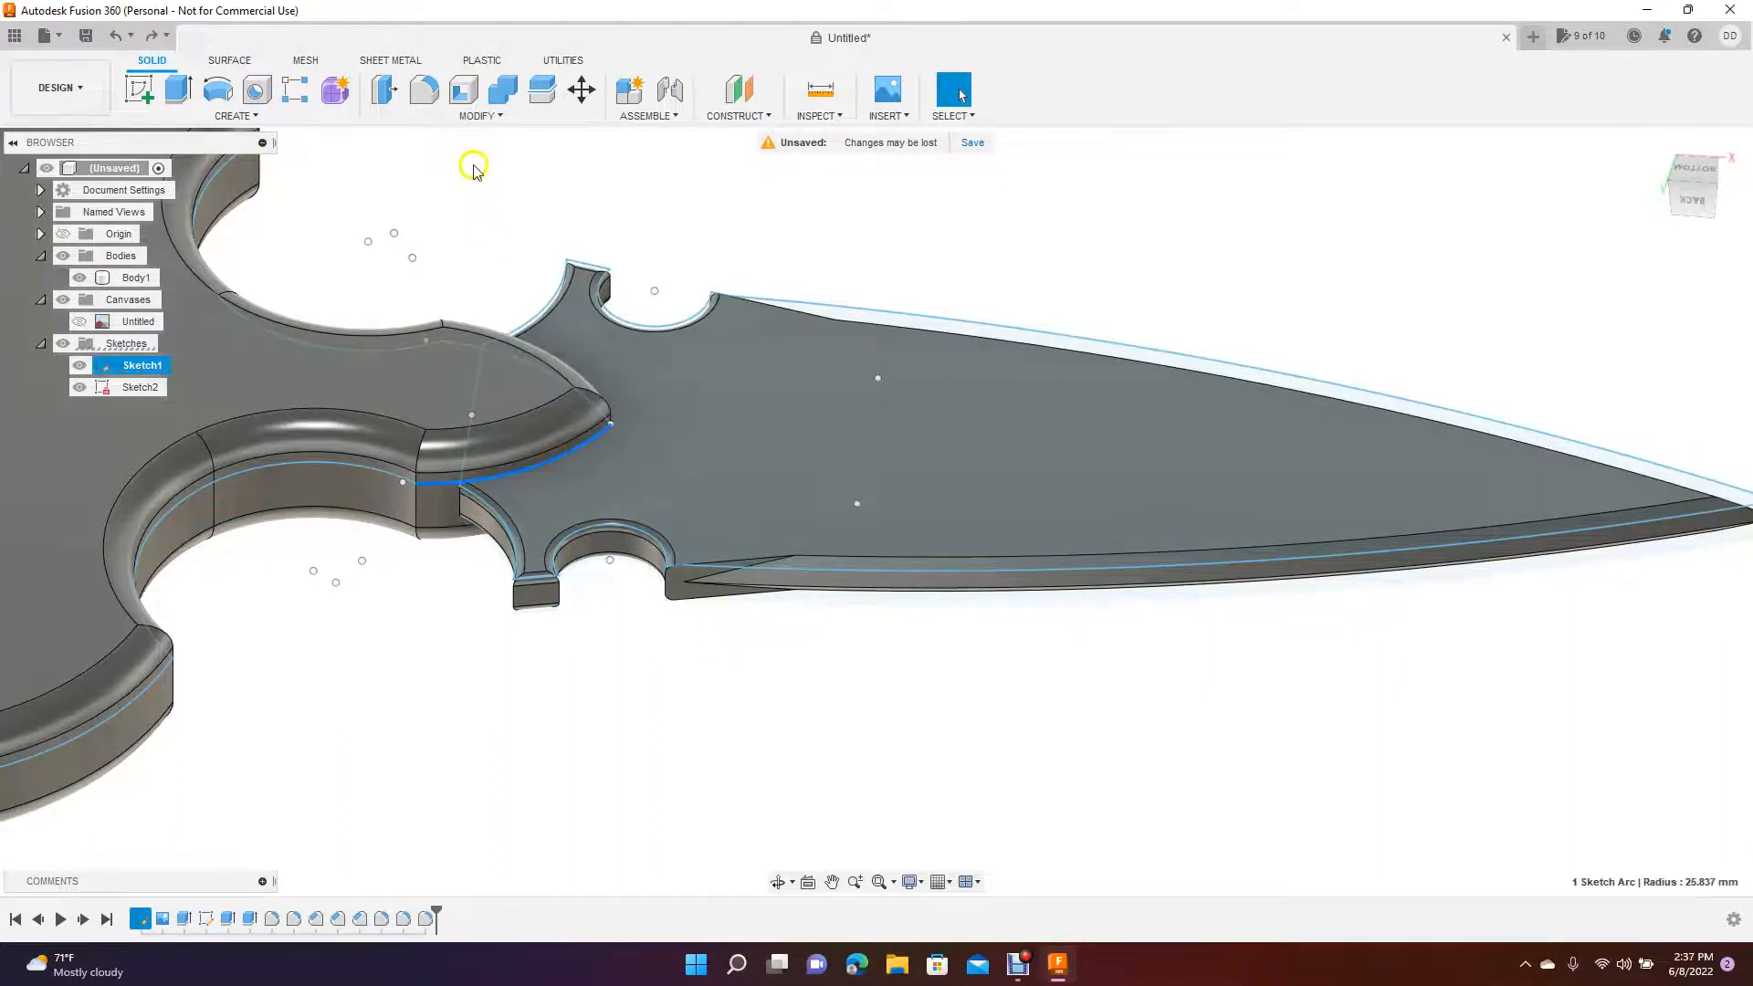
{"action": "left_click", "coordinate": [423, 89]}
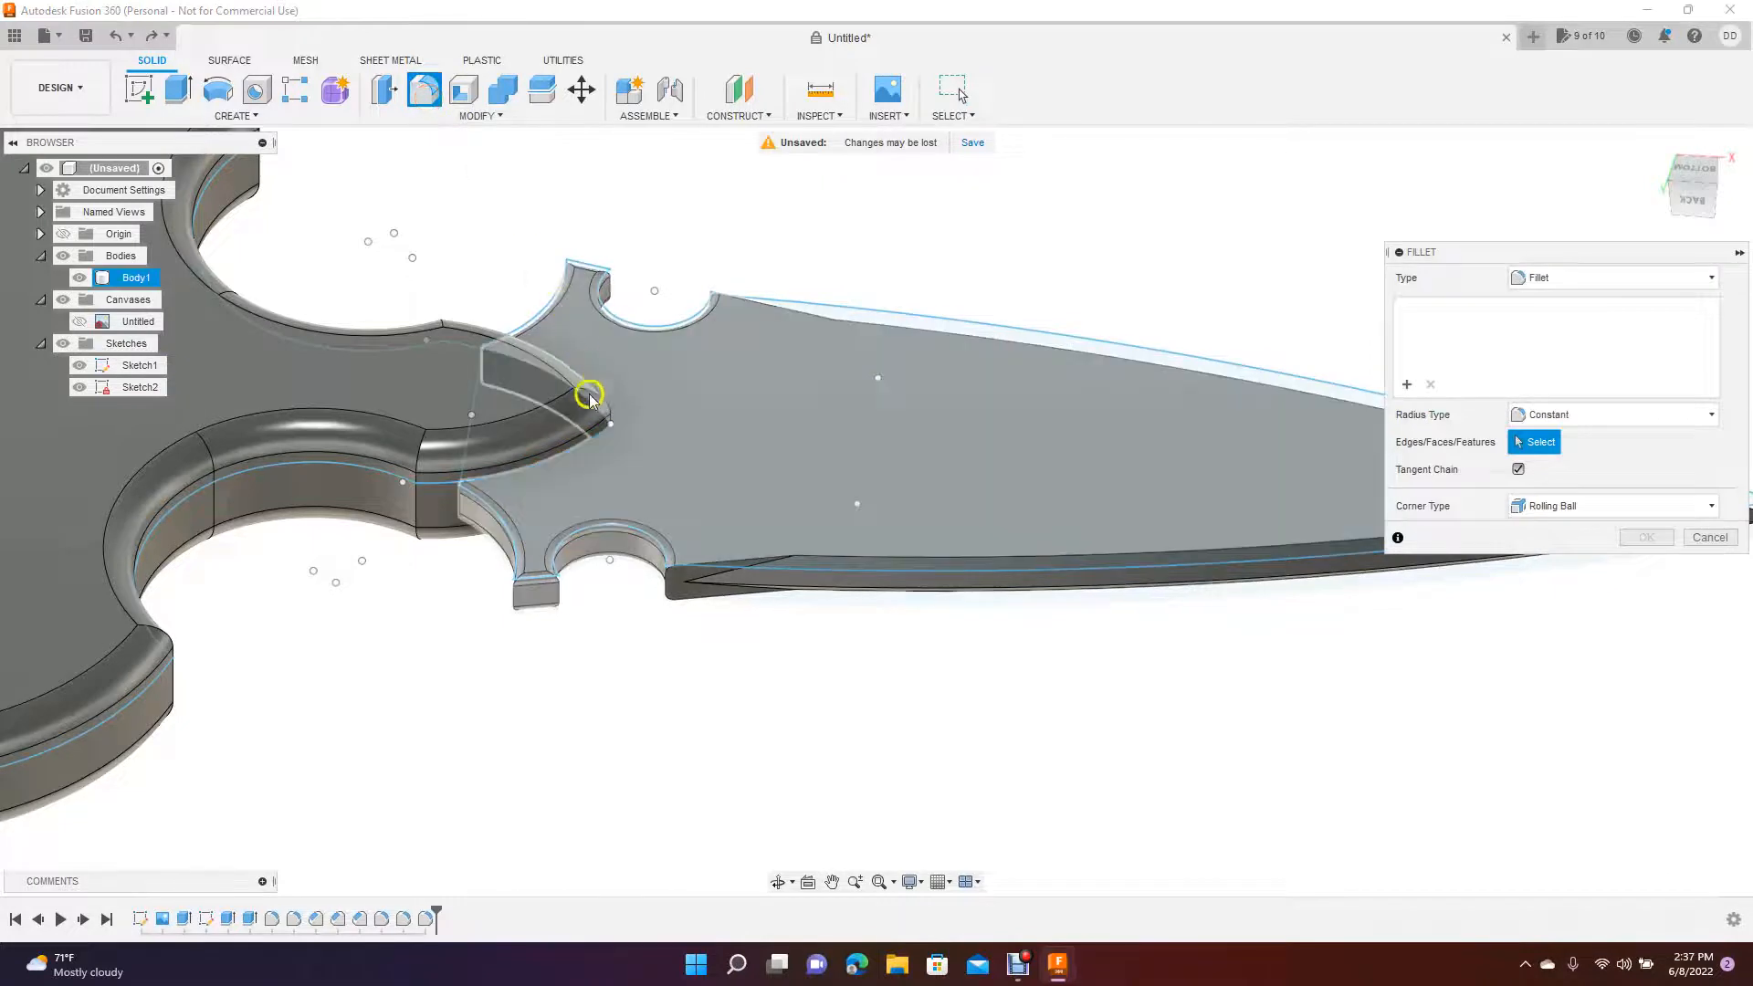
{"action": "left_click", "coordinate": [572, 444]}
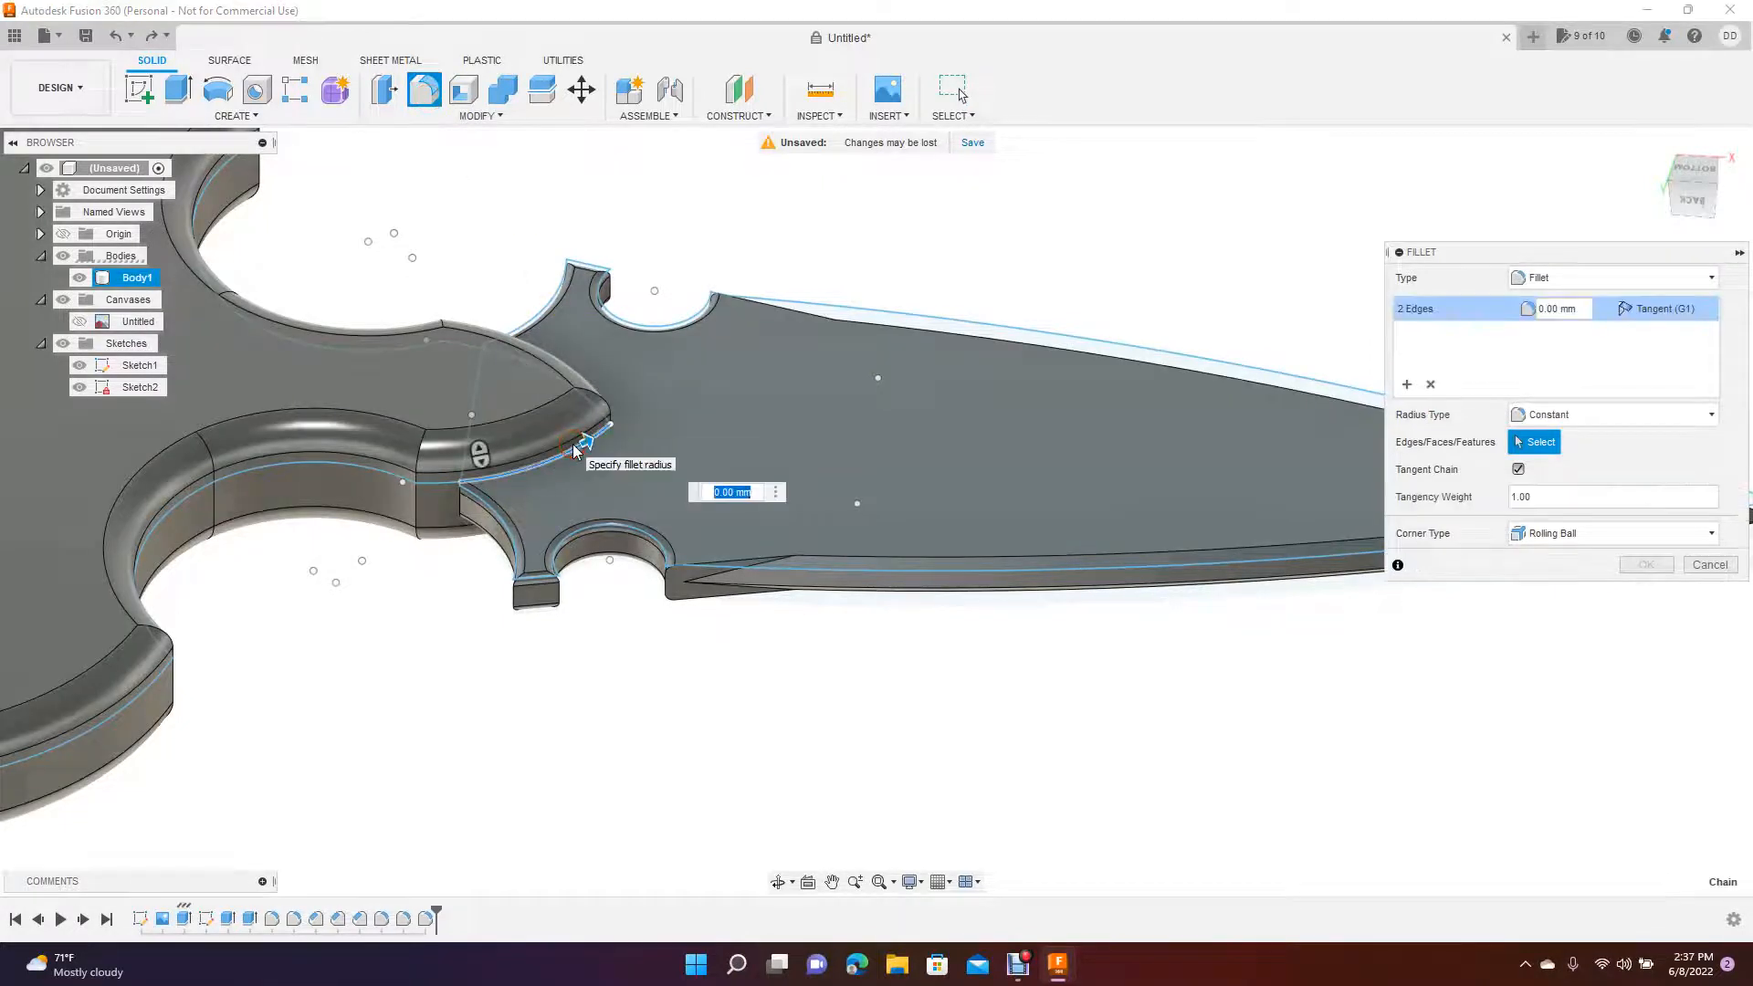
{"action": "type", "text": "1"}
{"action": "key", "text": "Return"}
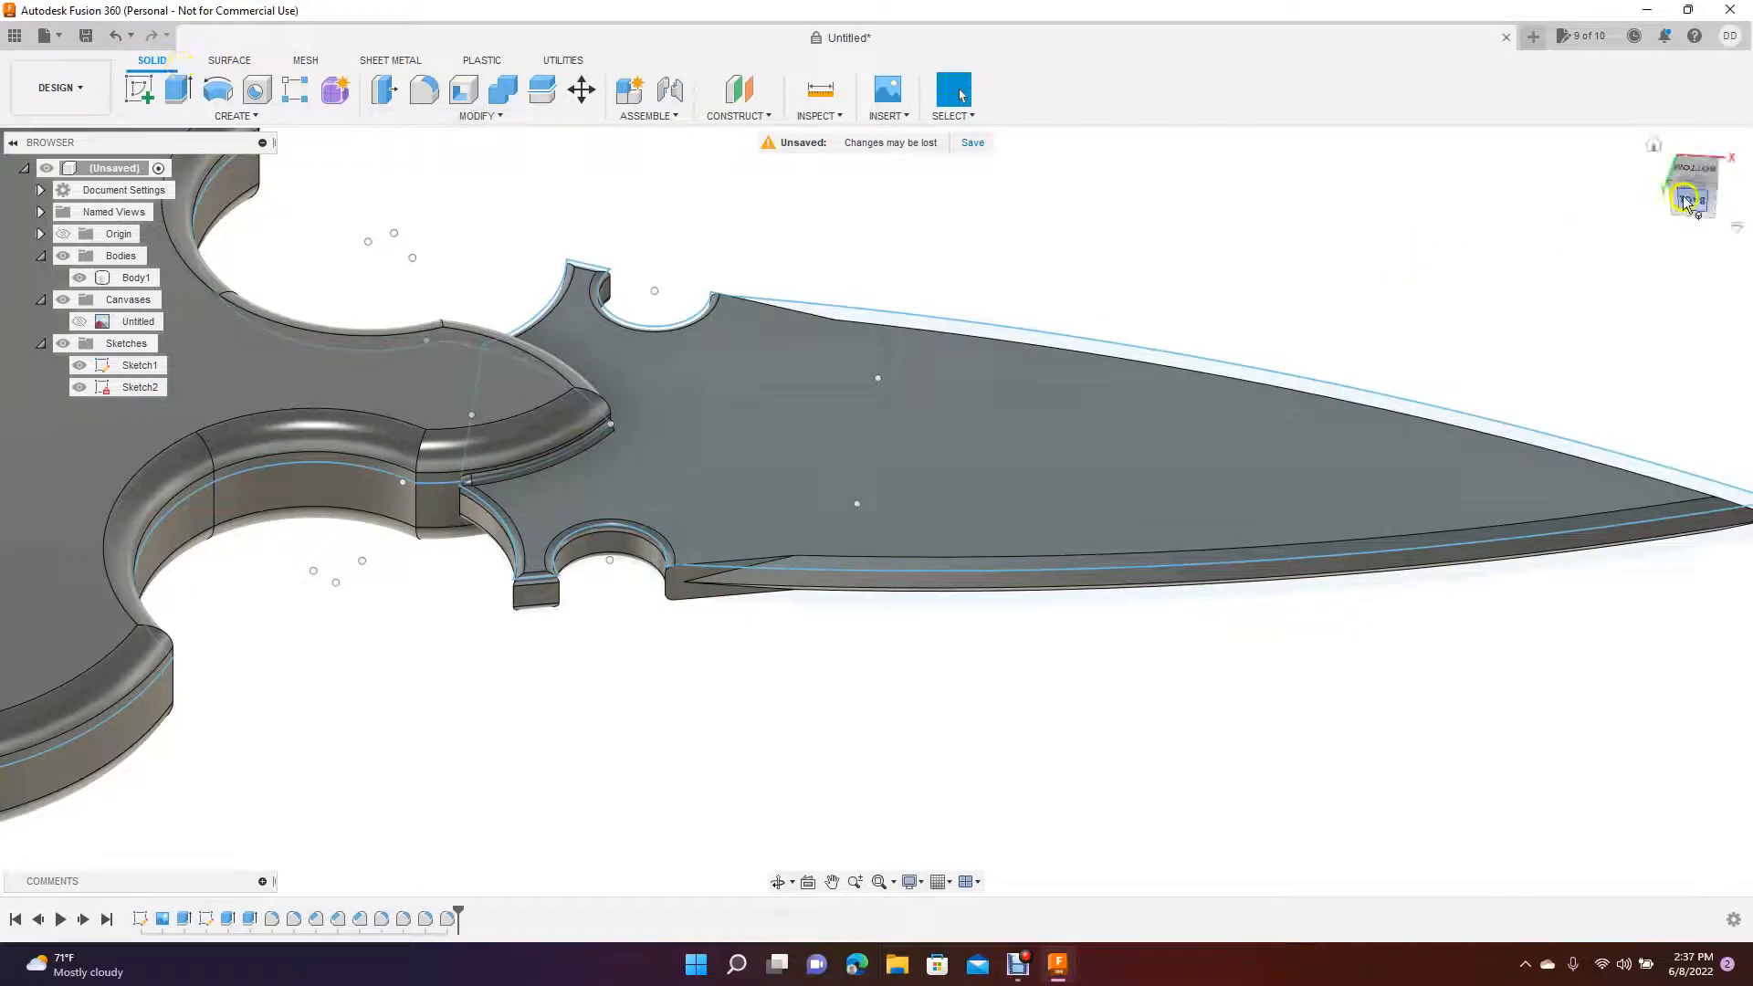
- Fillet the matching junction between the front side of the handle's tip and the blade's bottom face with a constant radius
{"action": "left_click_drag", "start_coordinate": [1685, 199], "coordinate": [1638, 302]}
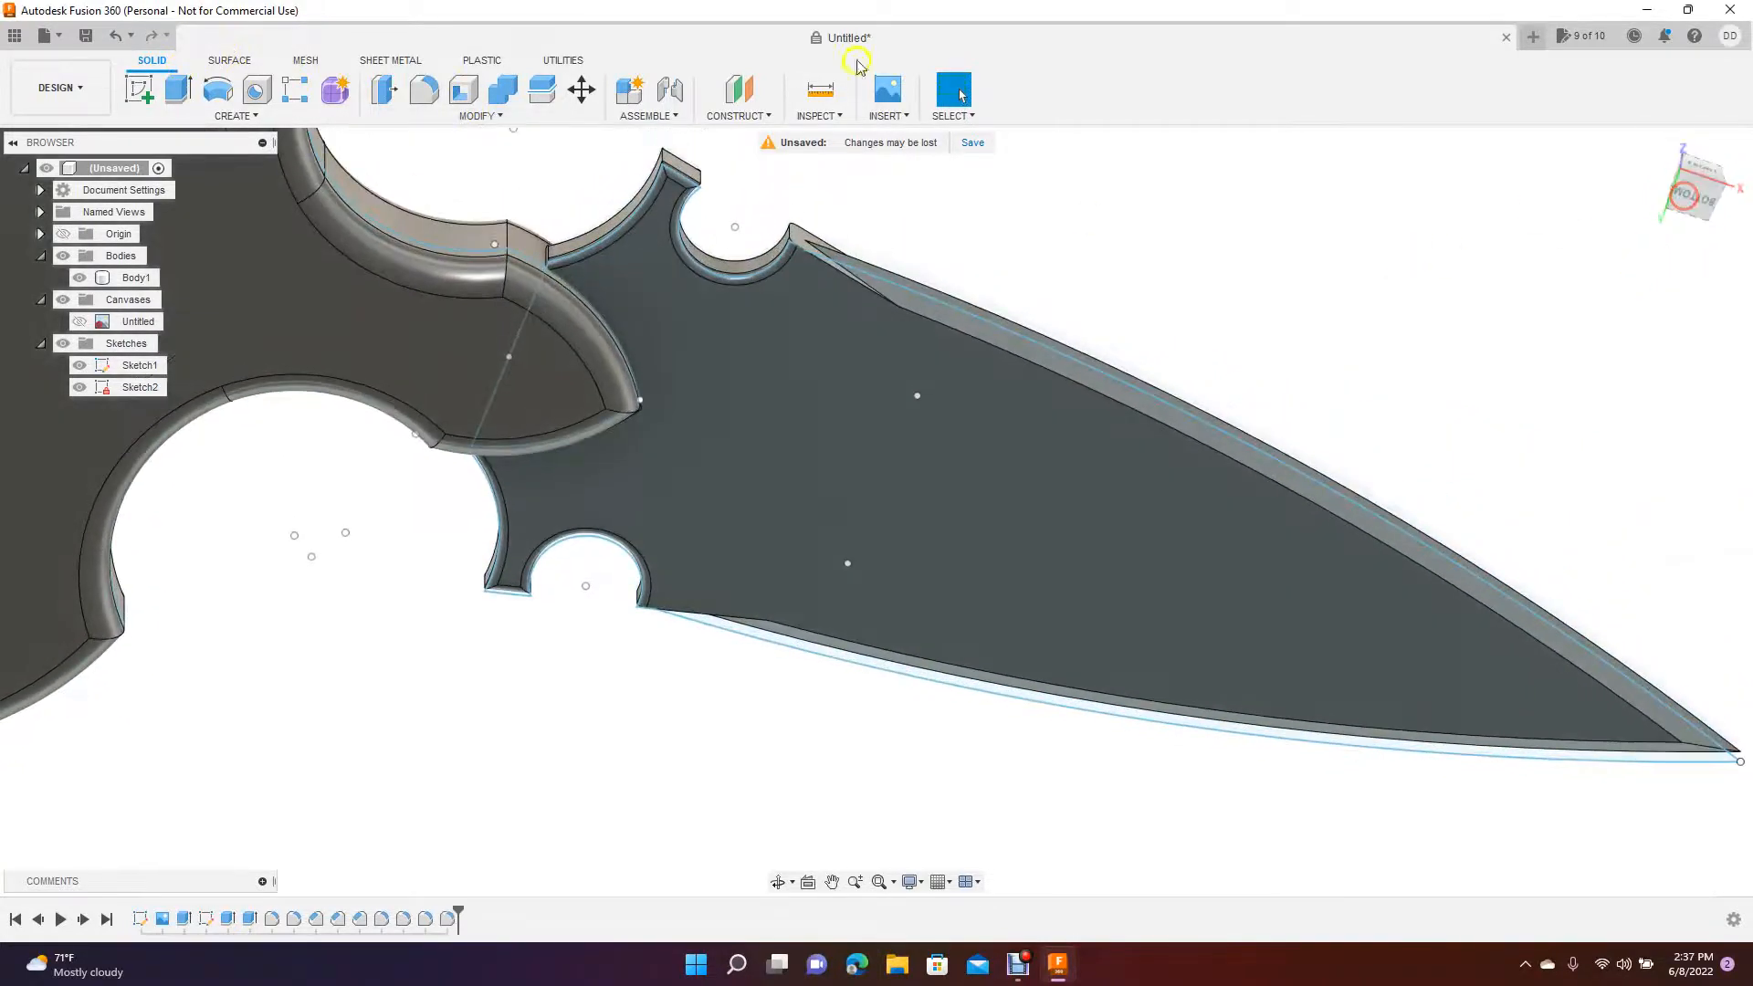
{"action": "left_click", "coordinate": [423, 89]}
{"action": "left_click", "coordinate": [589, 303]}
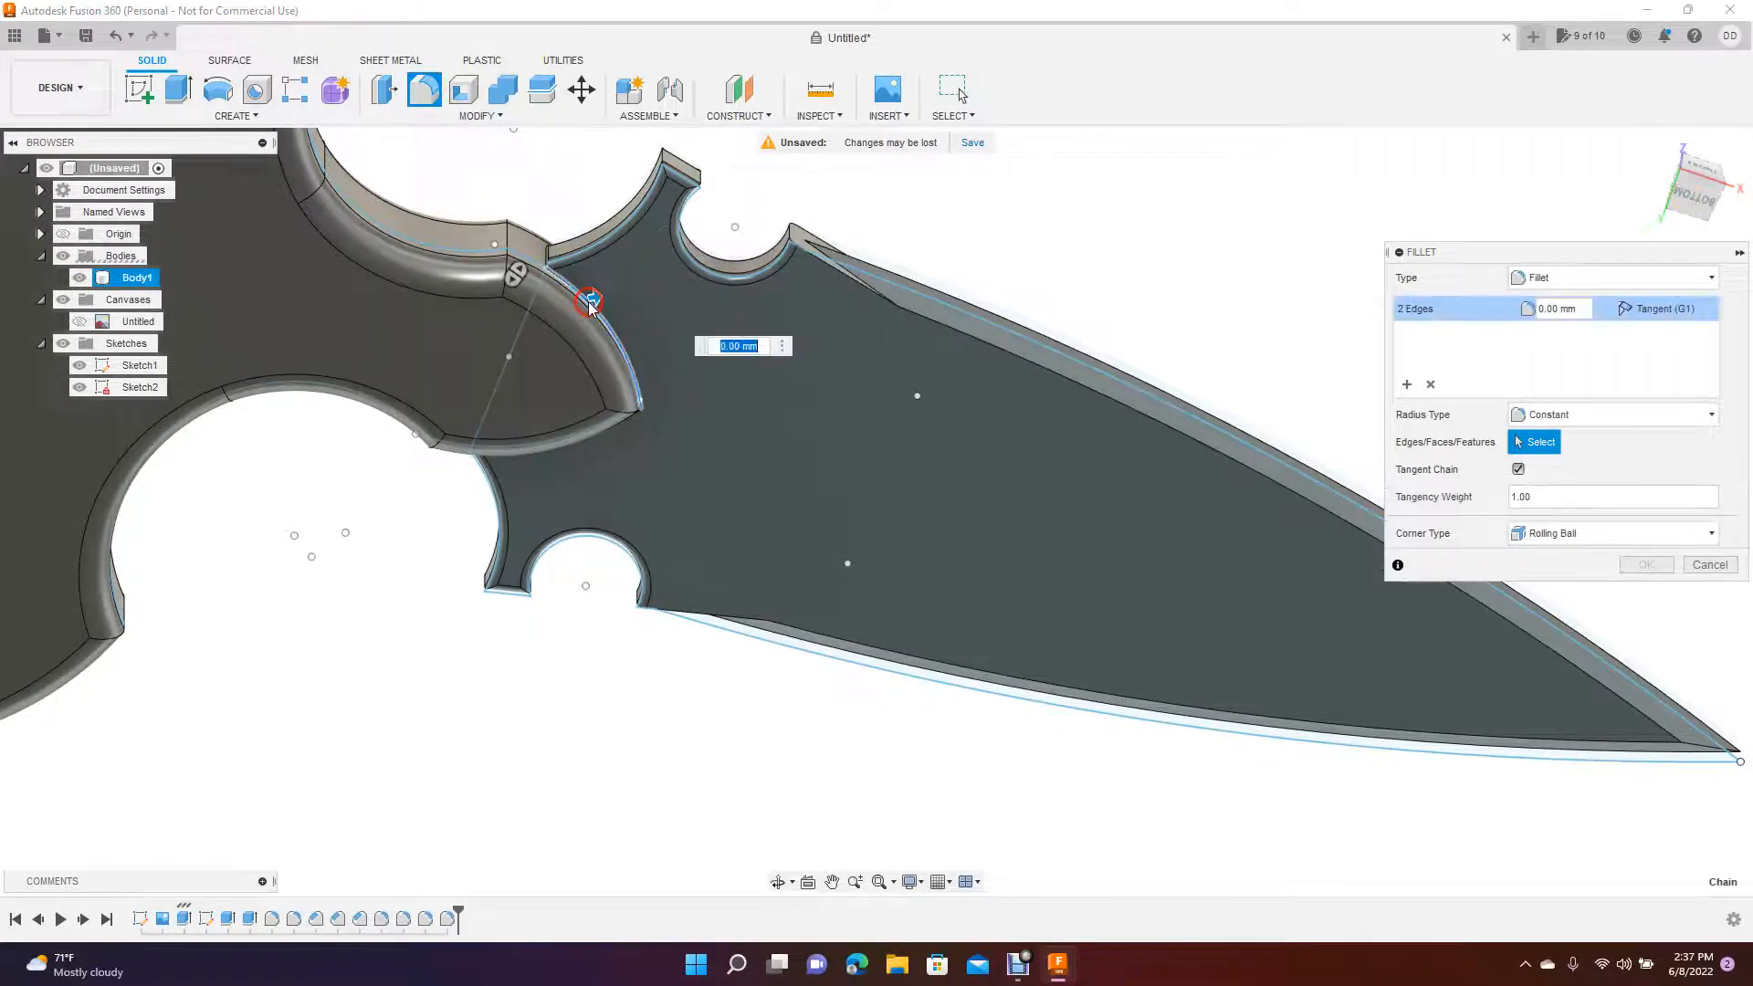
{"action": "key", "text": "Return"}
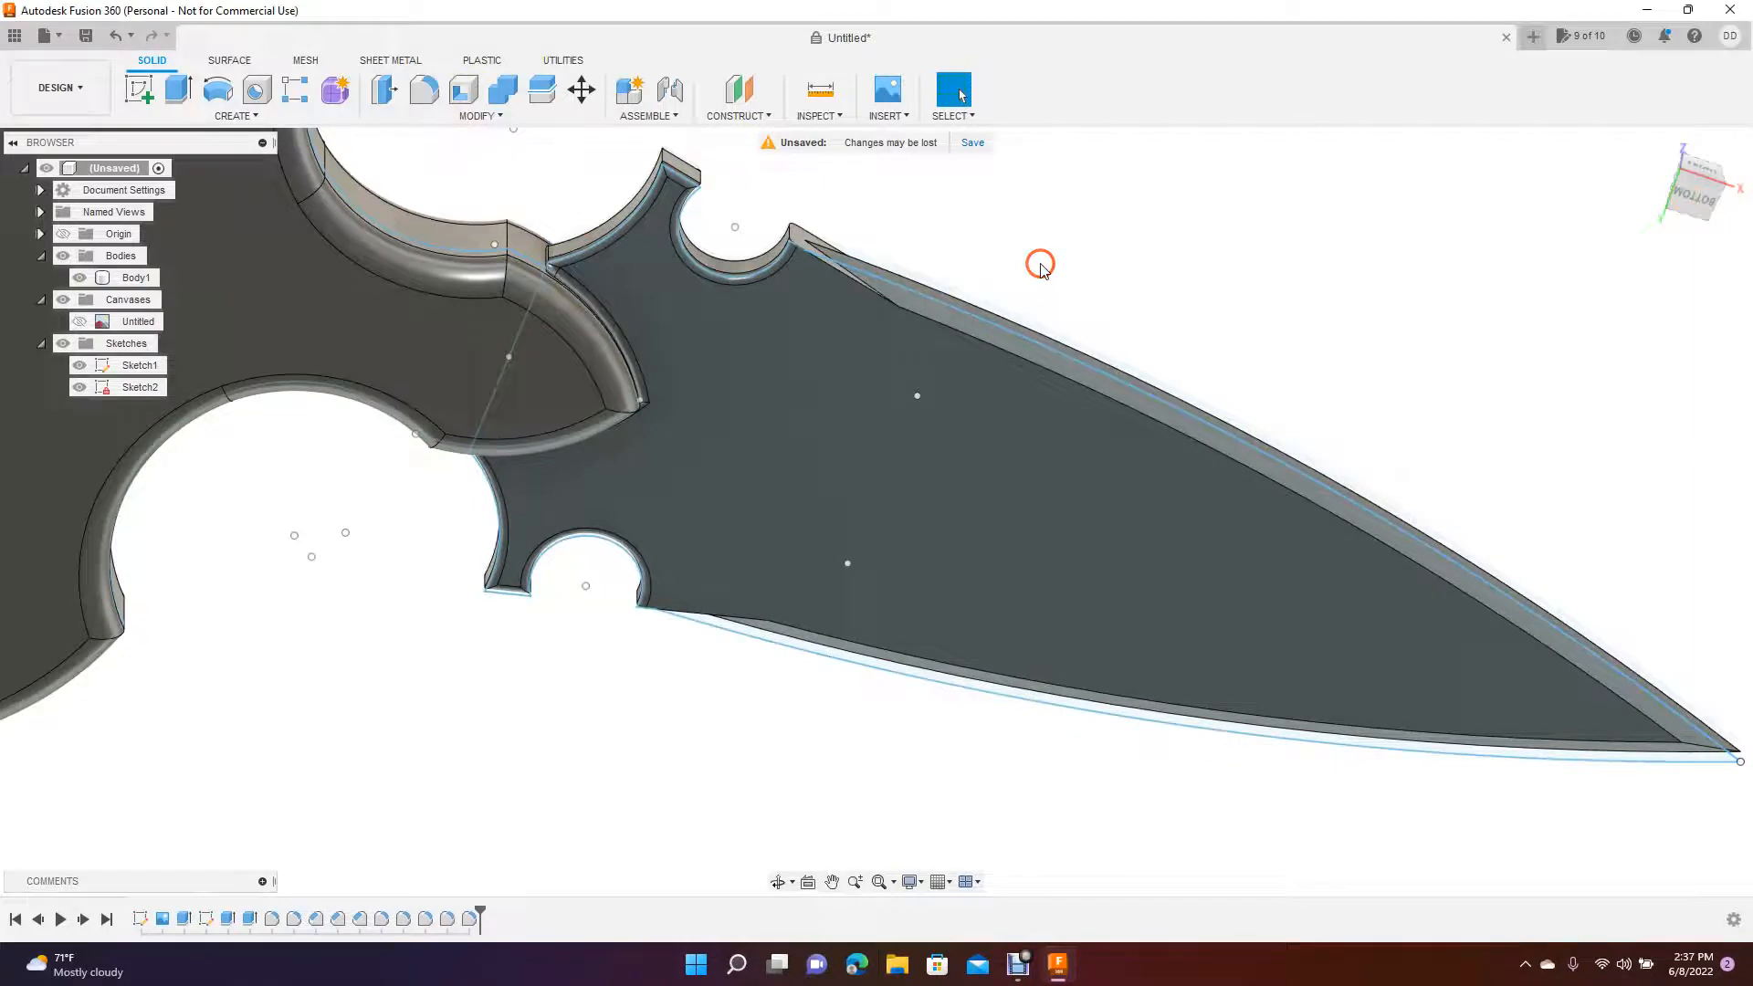
- Fillet the junction between the front side of the handle's tip and the blade's top face with a 1 mm radius
{"action": "middle_click_drag", "start_coordinate": [1693, 178], "coordinate": [1589, 347], "text": "shift"}
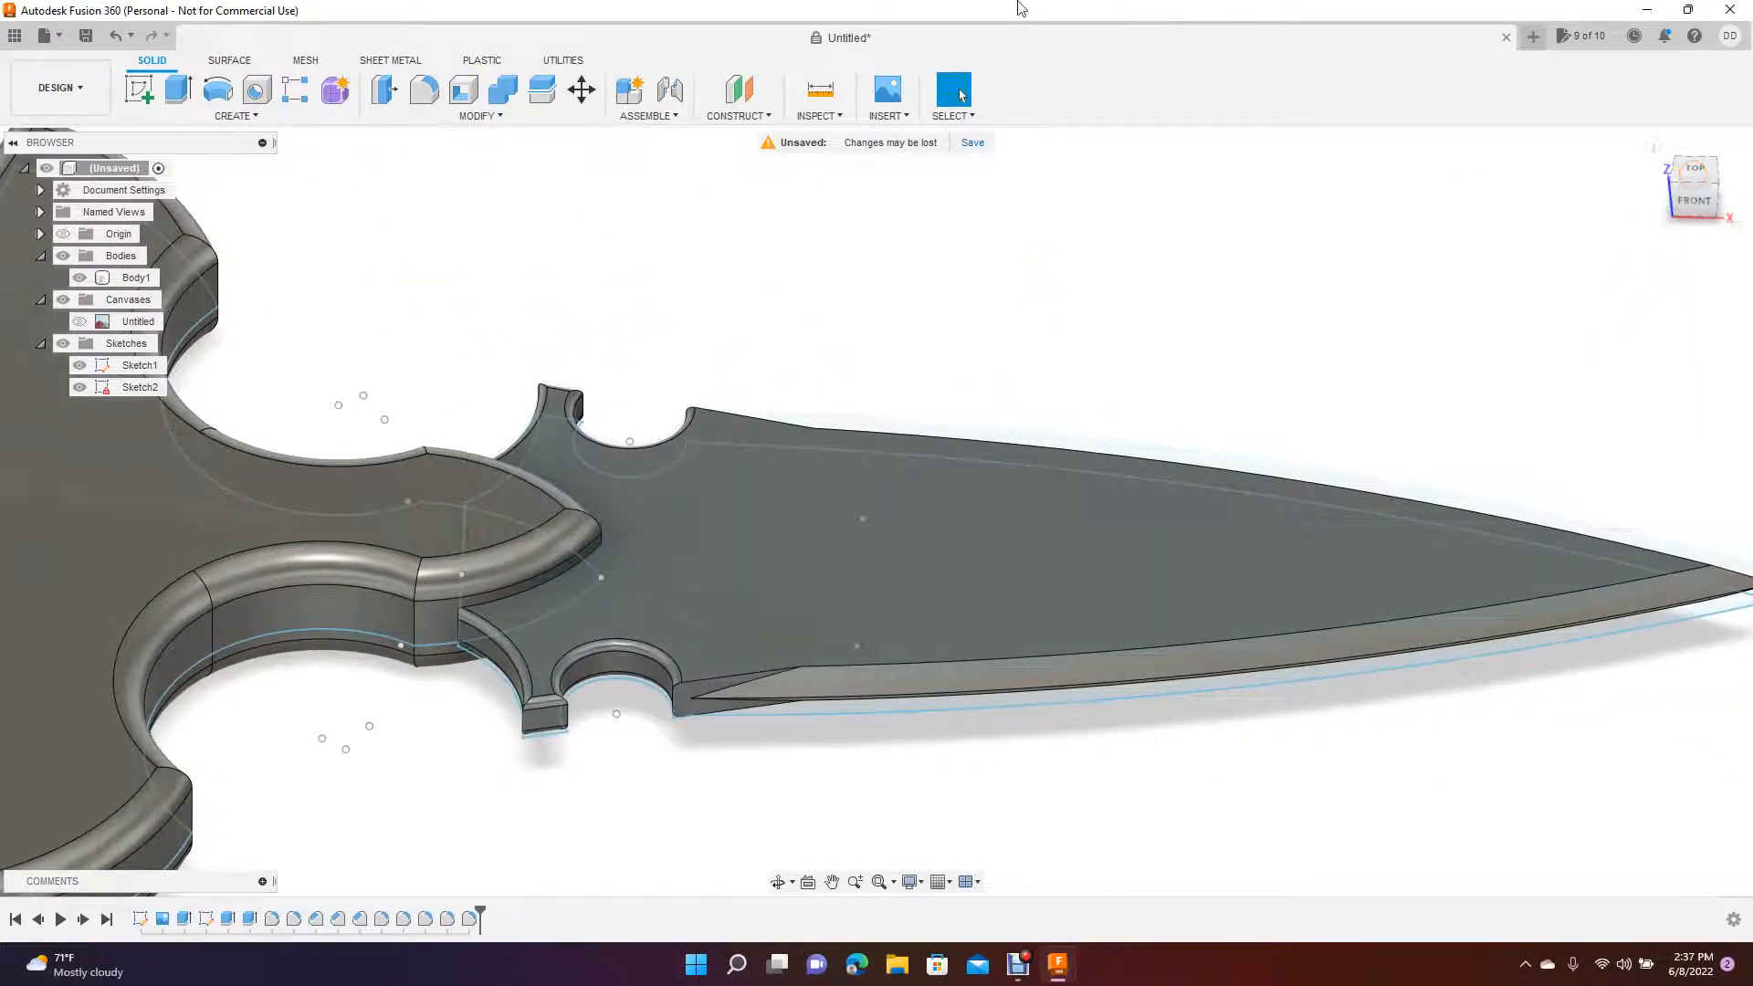
{"action": "left_click", "coordinate": [429, 90]}
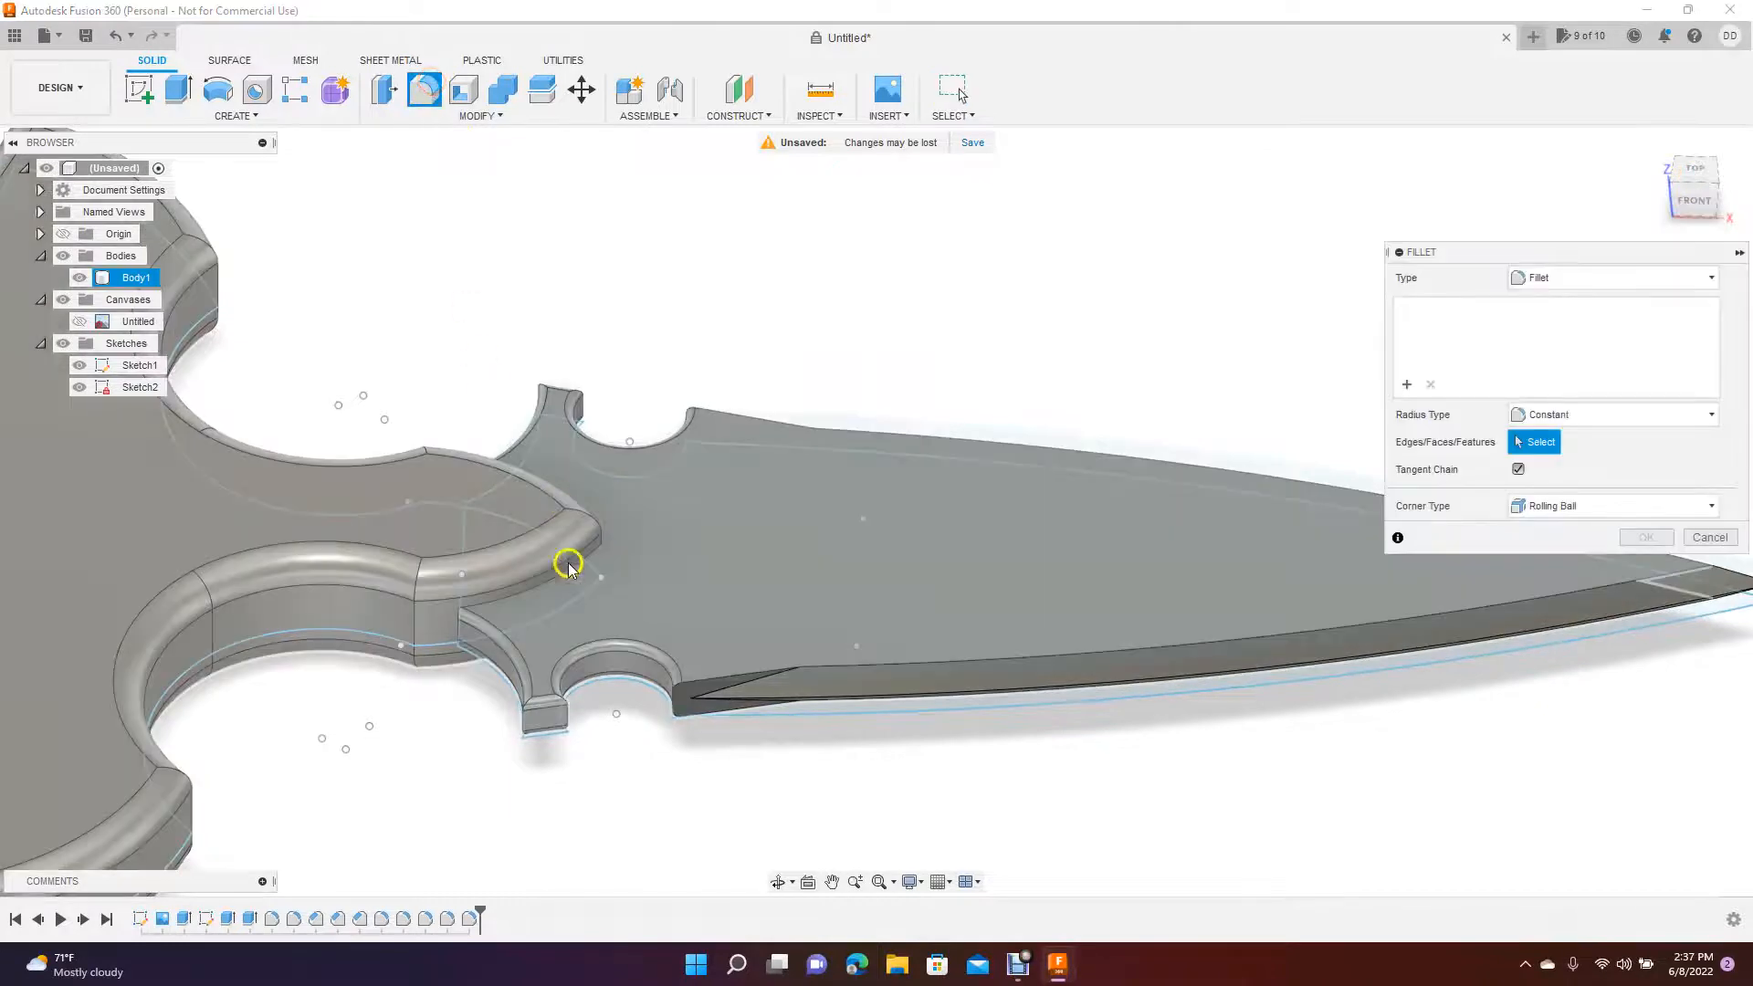
{"action": "left_click", "coordinate": [564, 577]}
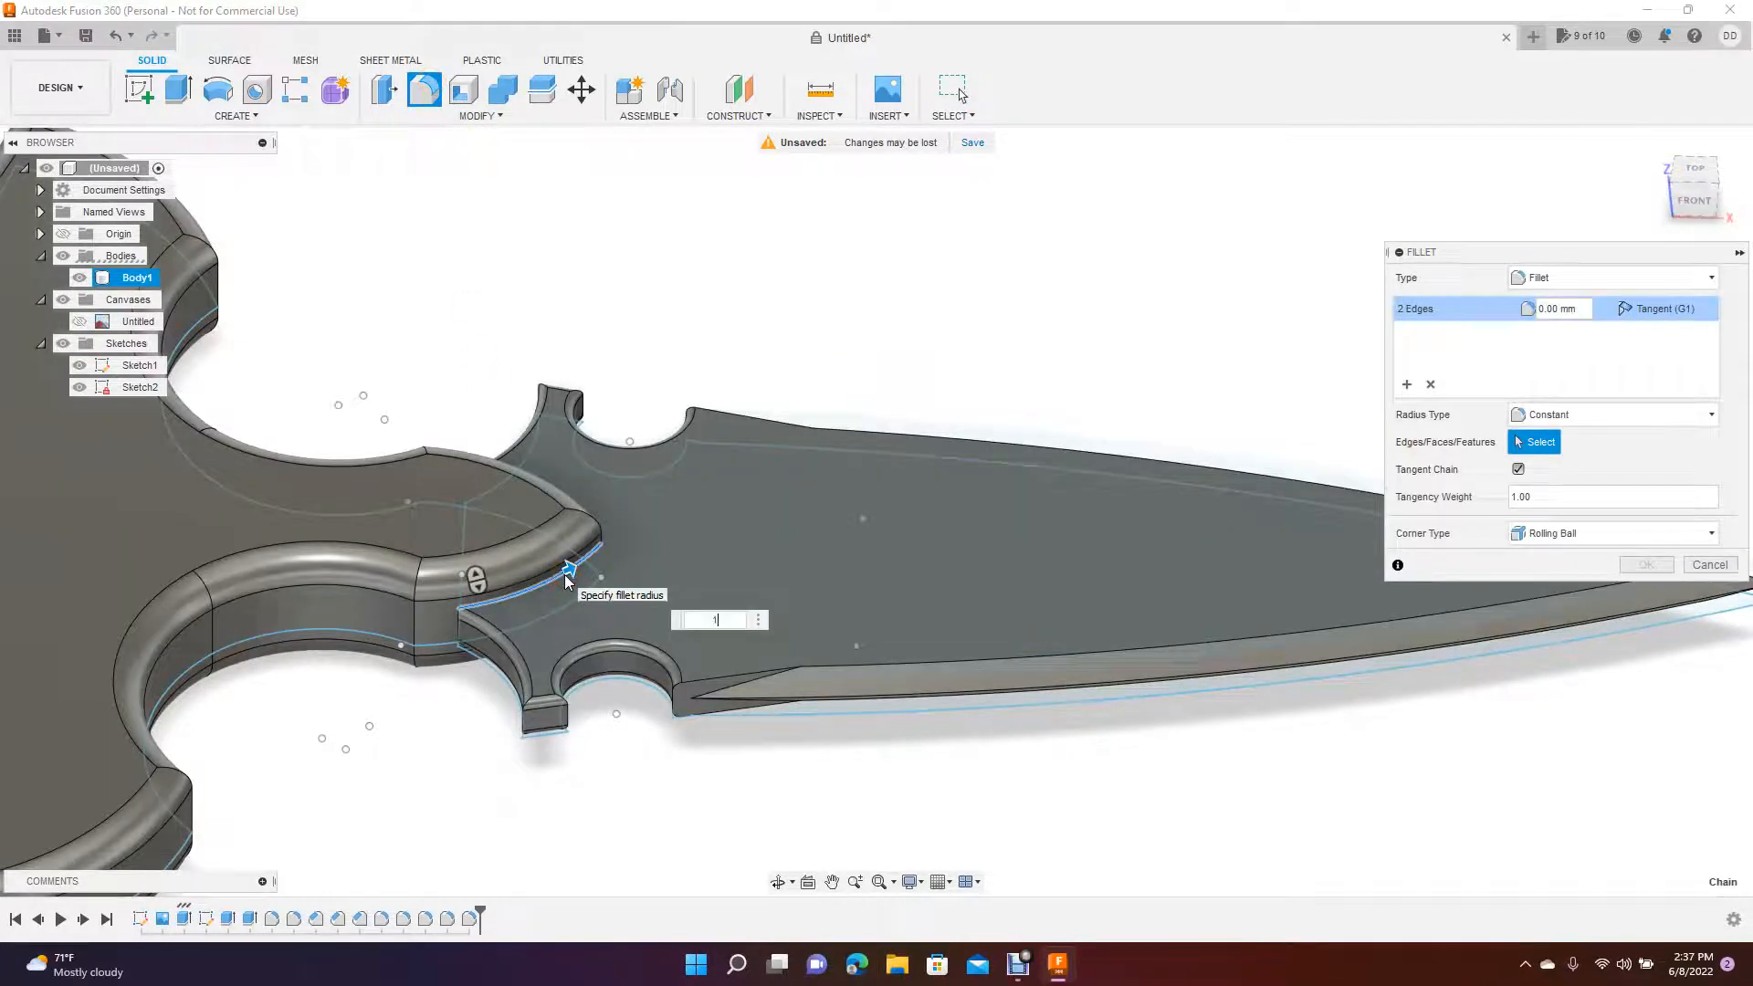
{"action": "type", "text": "1"}
{"action": "key", "text": "Return"}
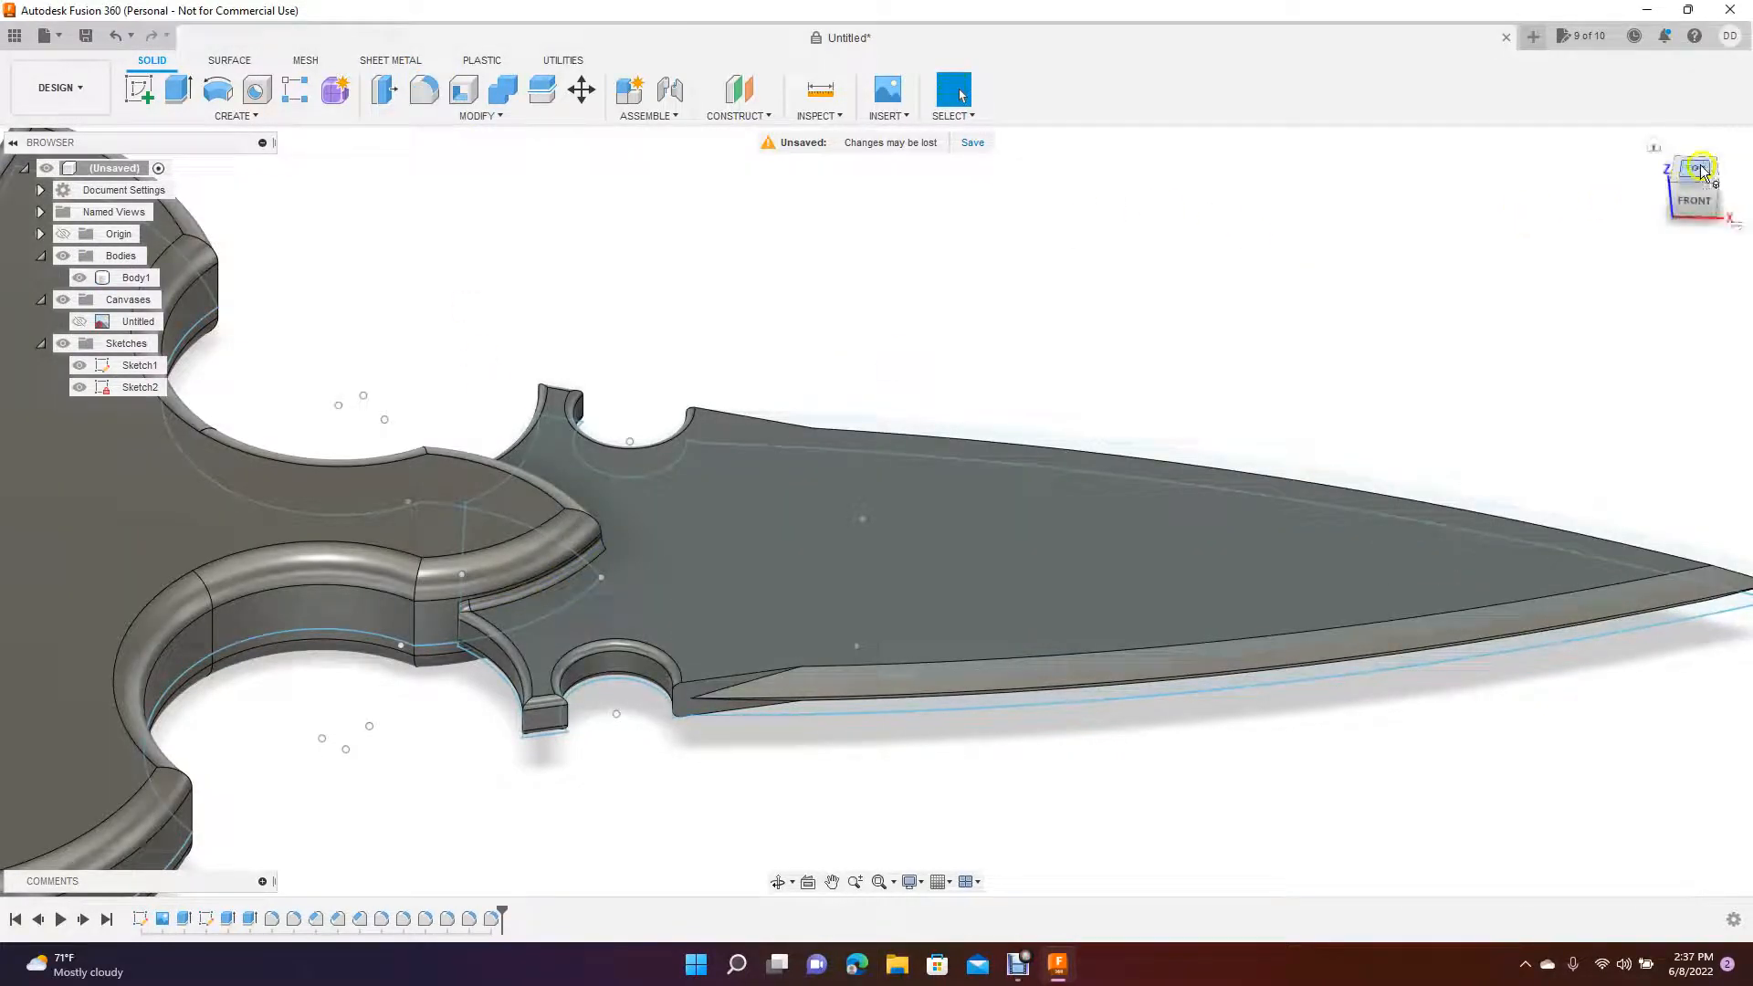
- Fillet the junction between the back side of the handle's tip and the blade's top face with a constant radius
{"action": "left_click_drag", "start_coordinate": [1700, 169], "coordinate": [1643, 332]}
{"action": "left_click", "coordinate": [427, 91]}
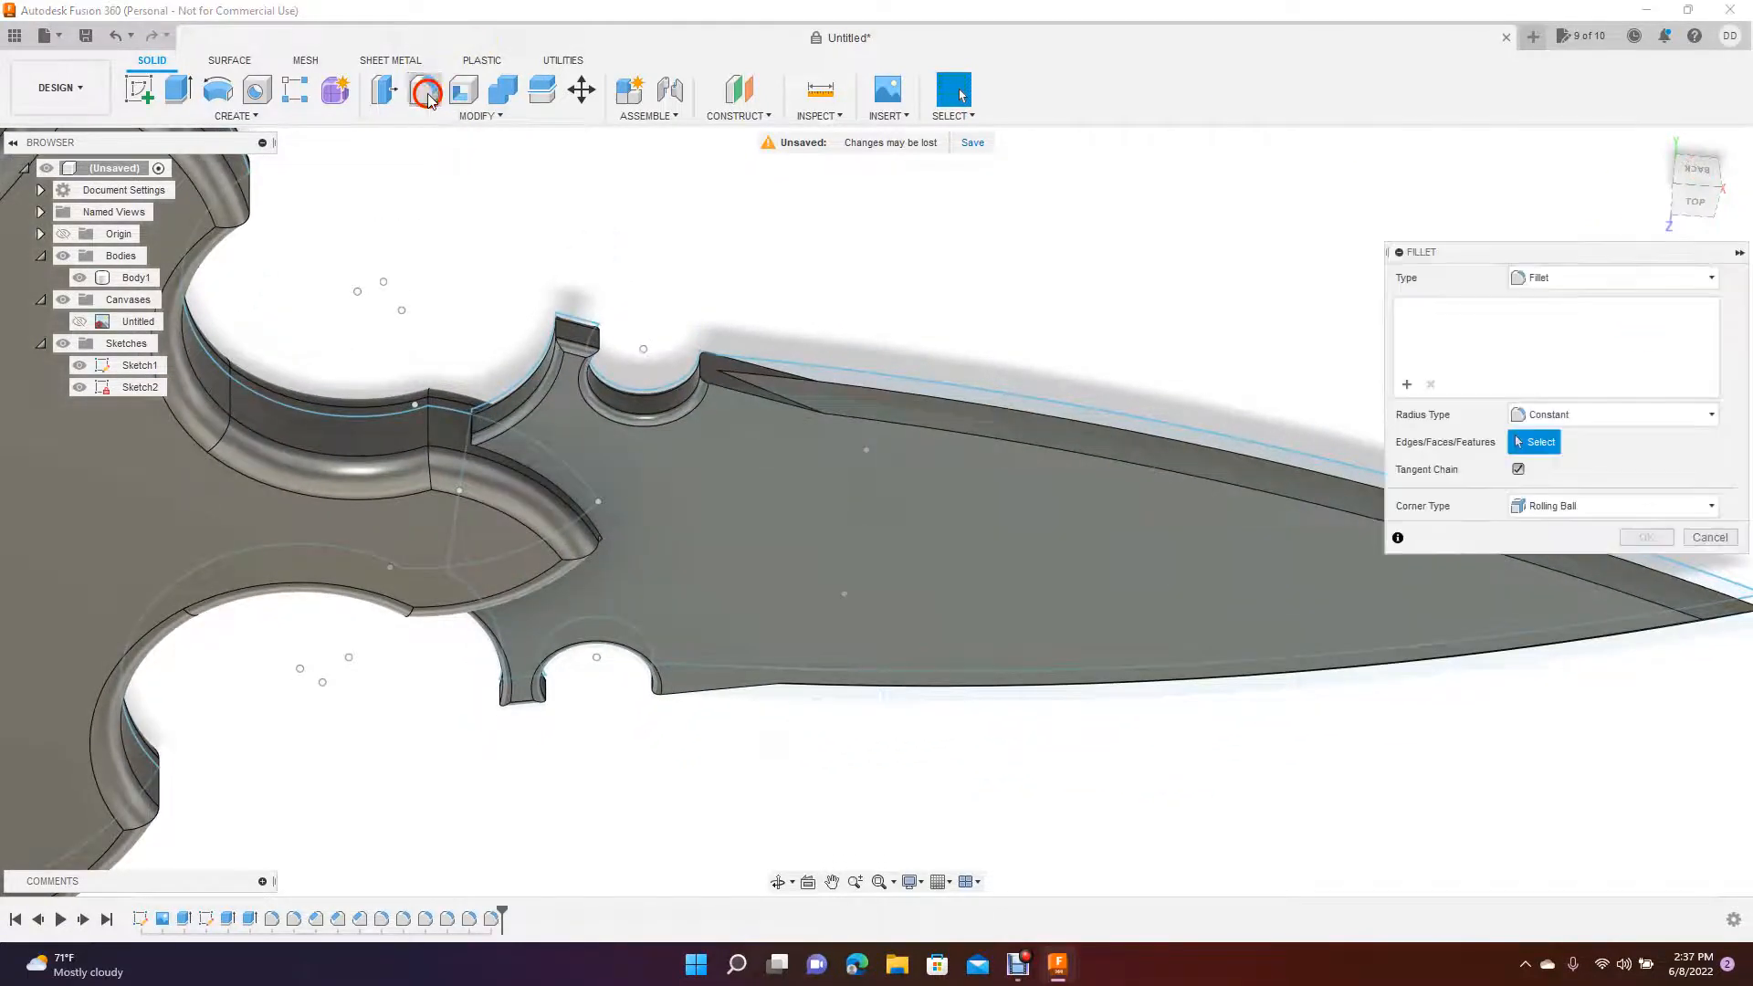
{"action": "left_click", "coordinate": [537, 470]}
{"action": "key", "text": "Escape"}
{"action": "left_click", "coordinate": [985, 183]}
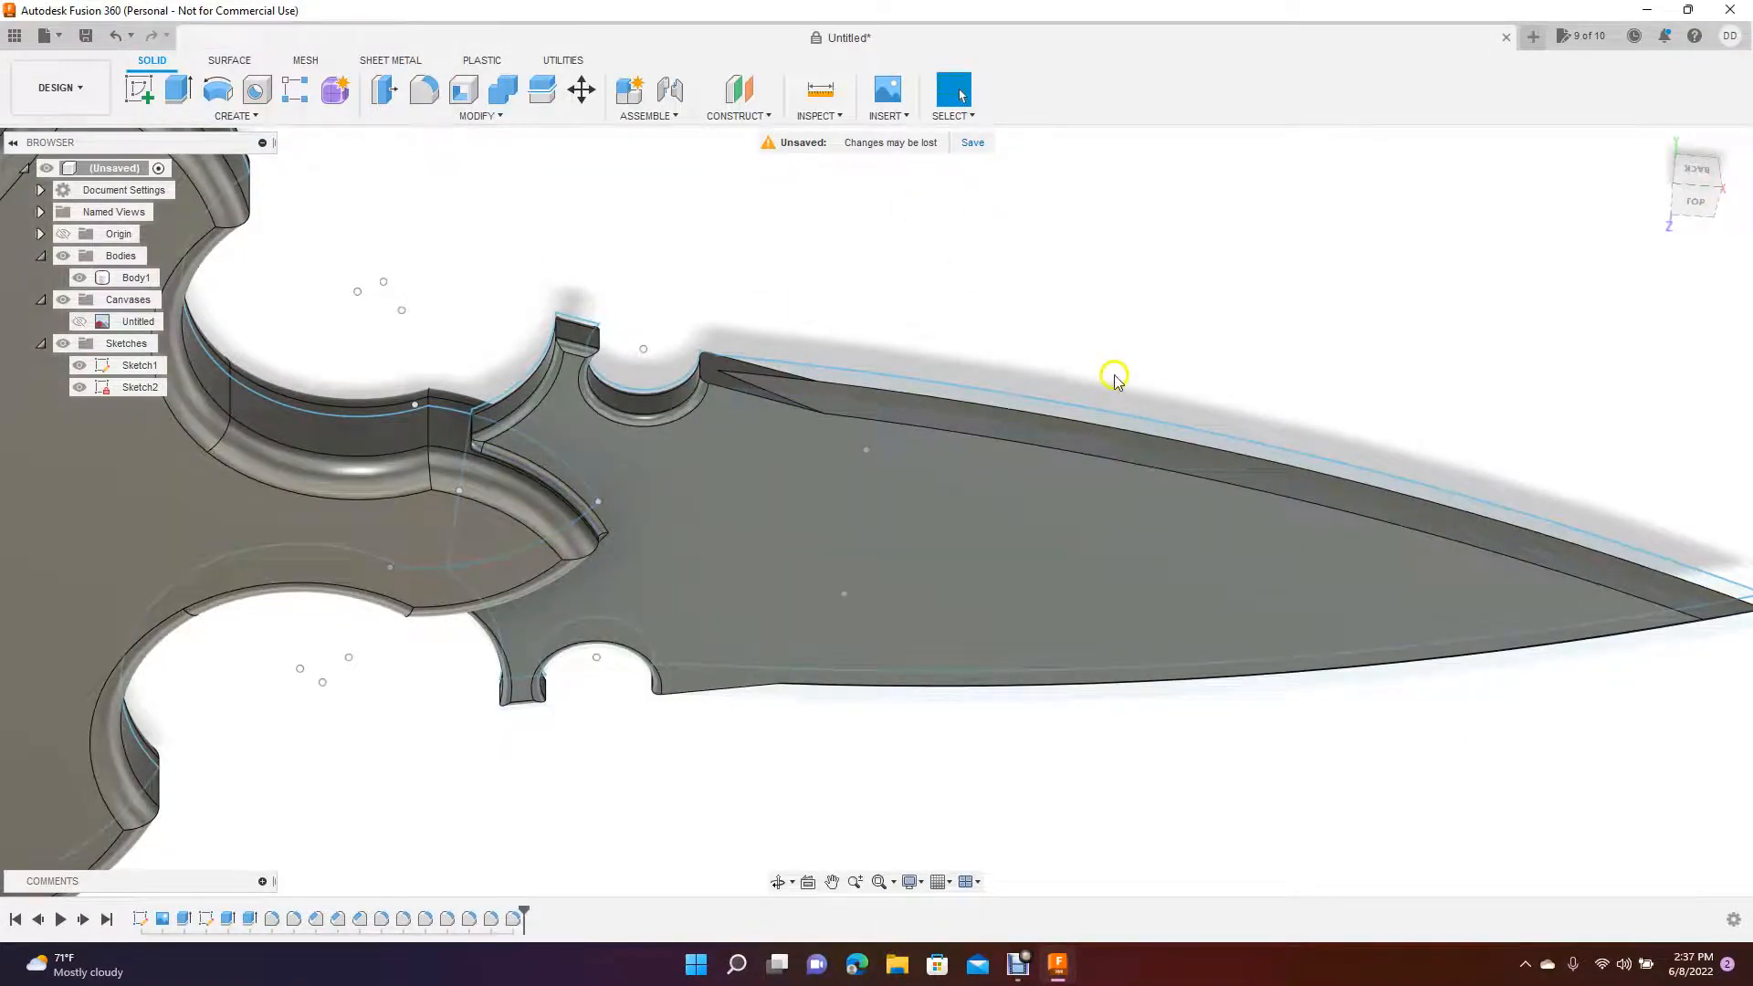
- Create a sketch on the blade's flat top face
{"action": "left_click", "coordinate": [1692, 204]}
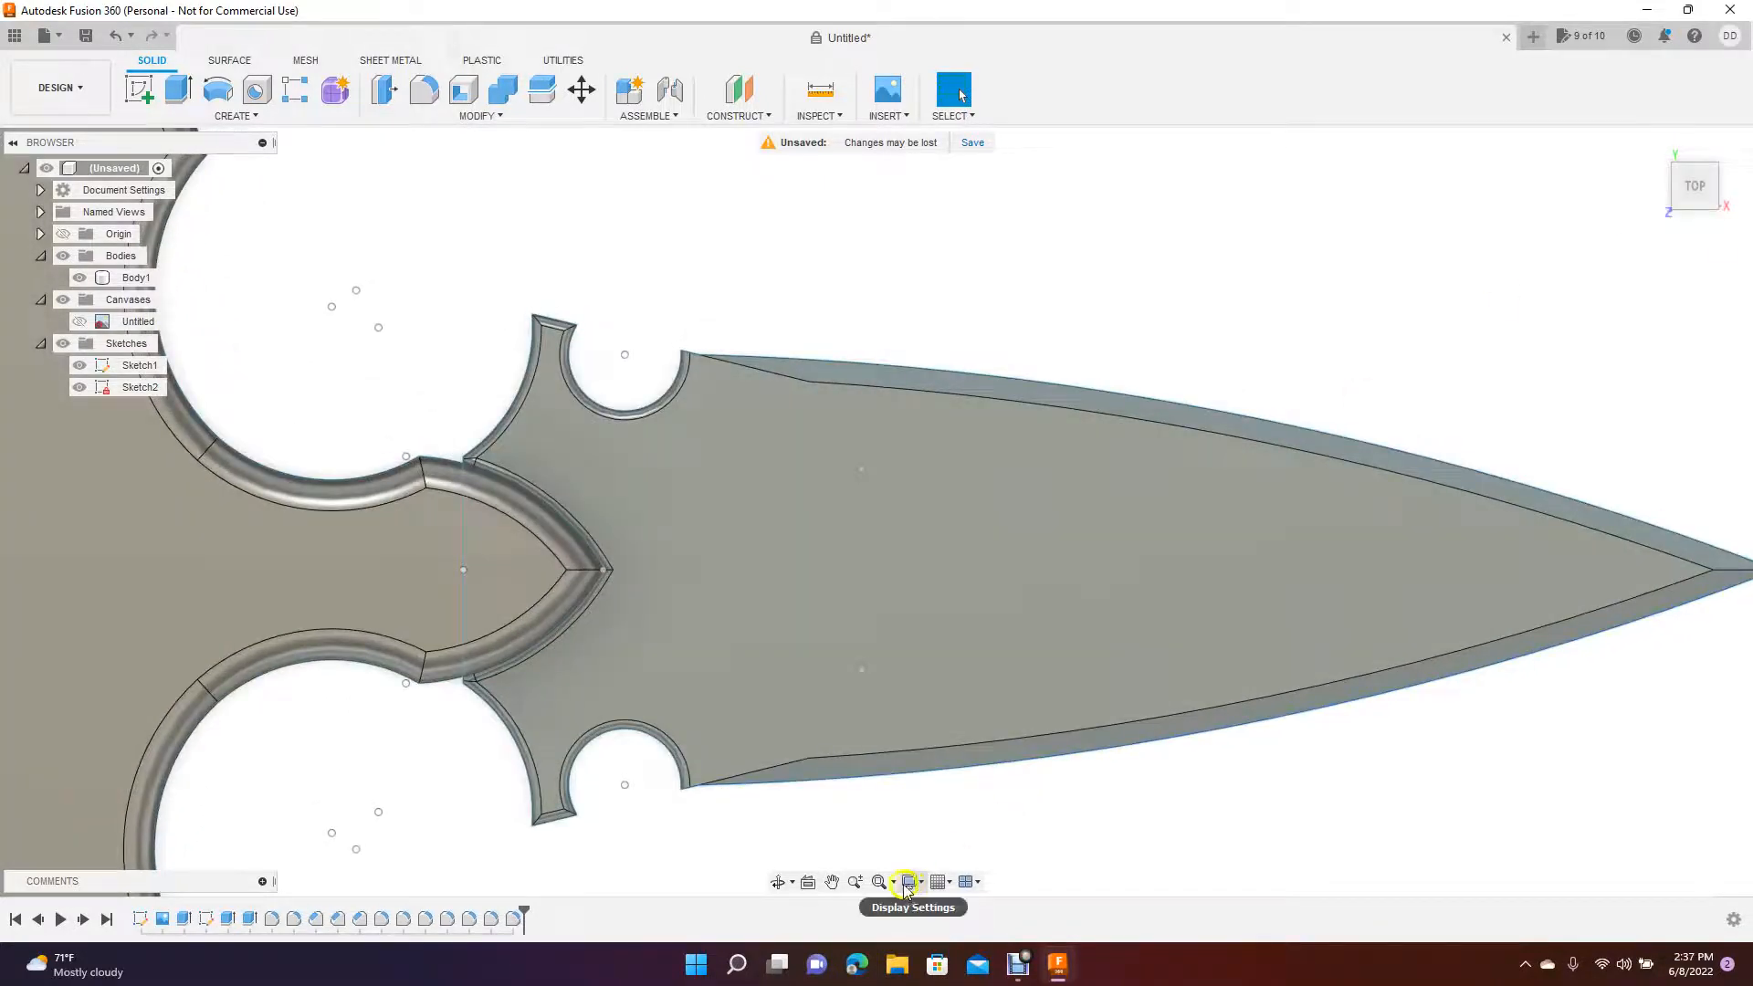
{"action": "left_click", "coordinate": [856, 882]}
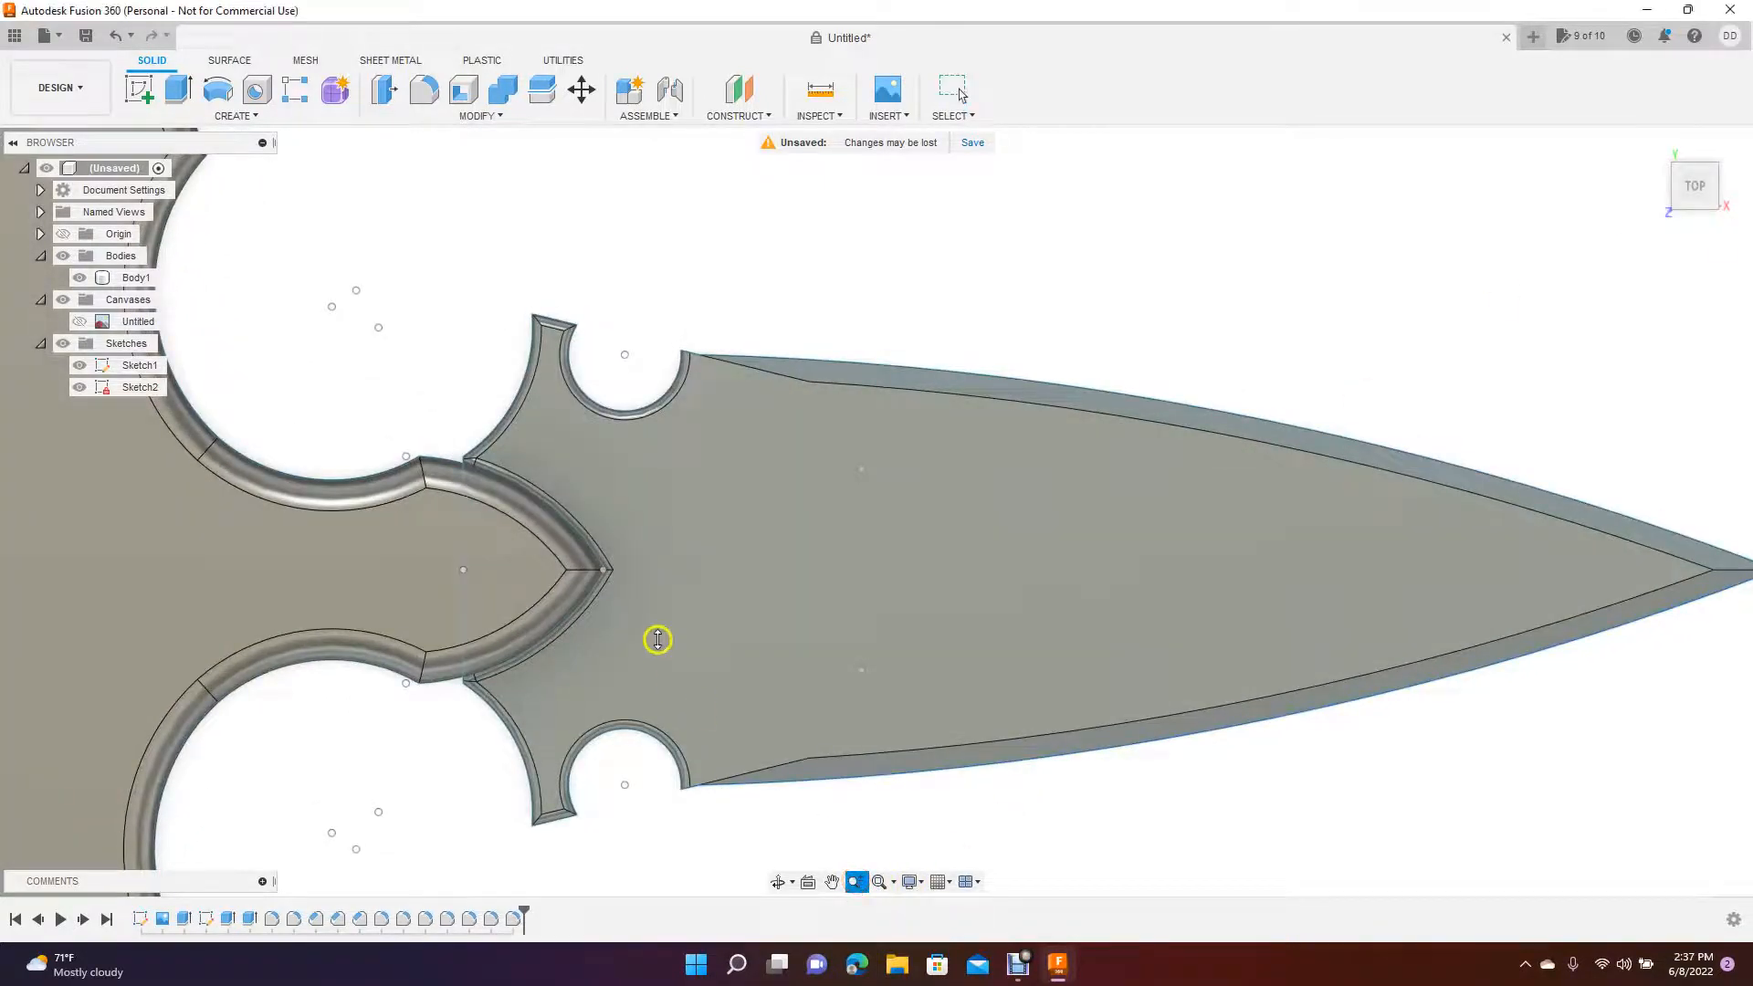
{"action": "left_click_drag", "start_coordinate": [657, 639], "coordinate": [598, 572]}
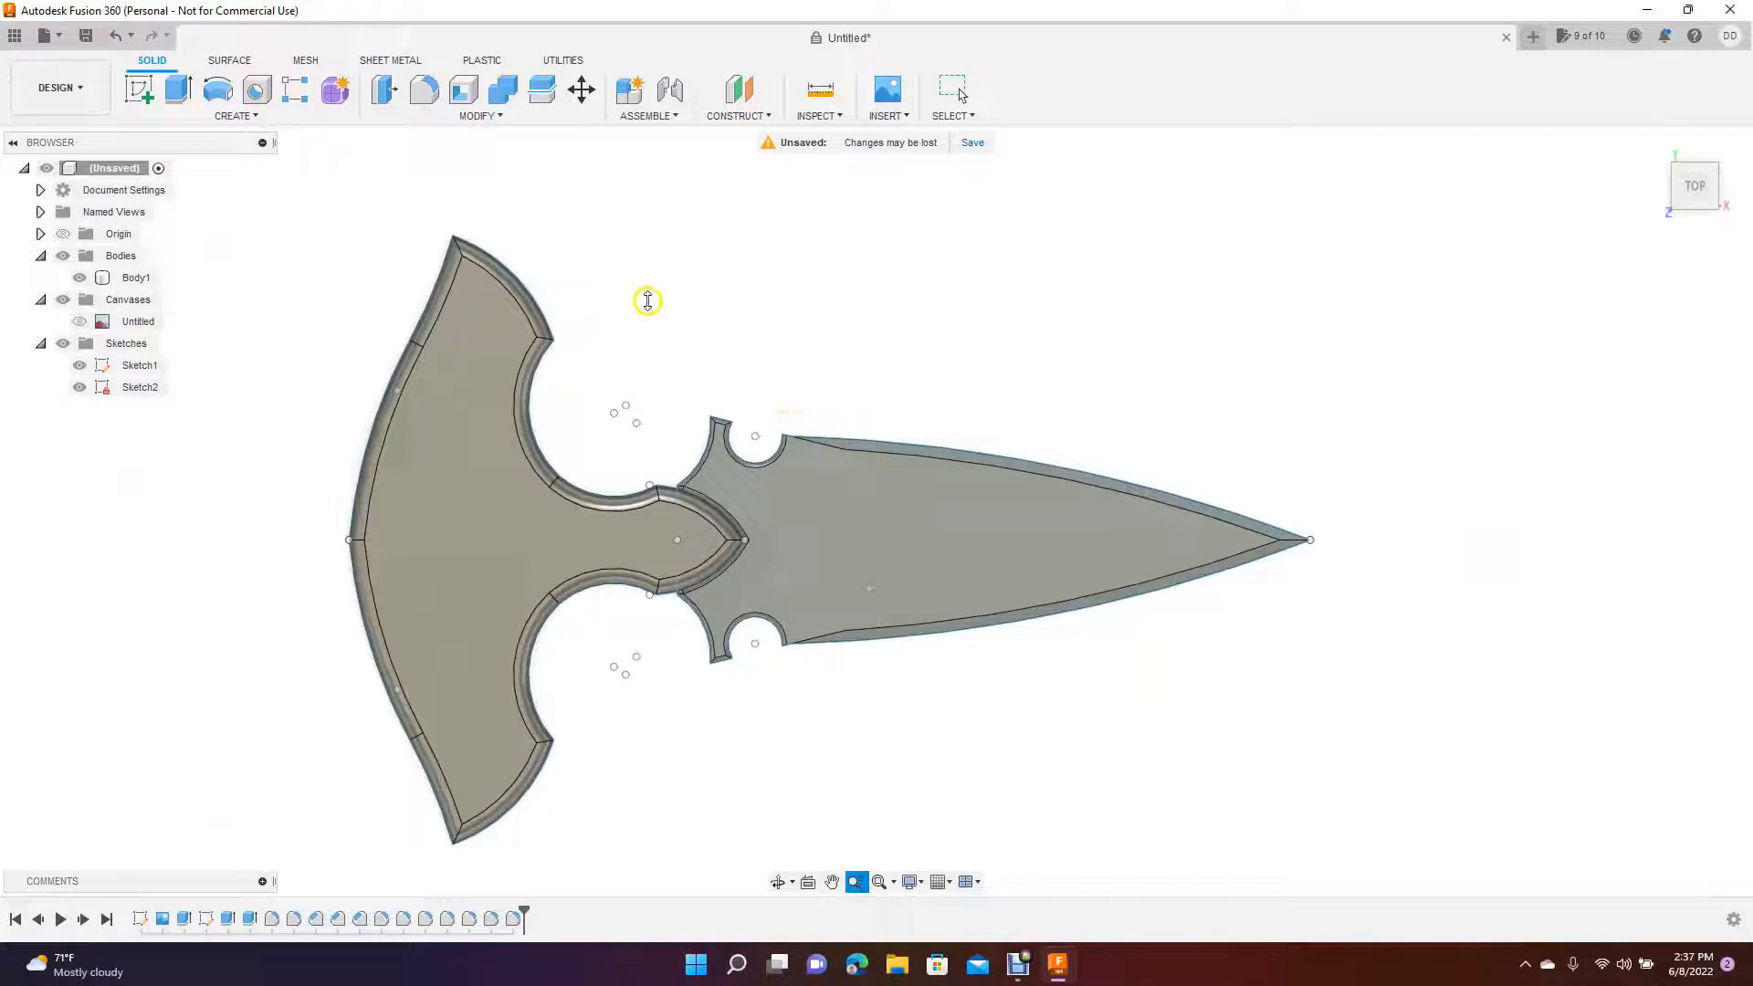
{"action": "left_click", "coordinate": [959, 92]}
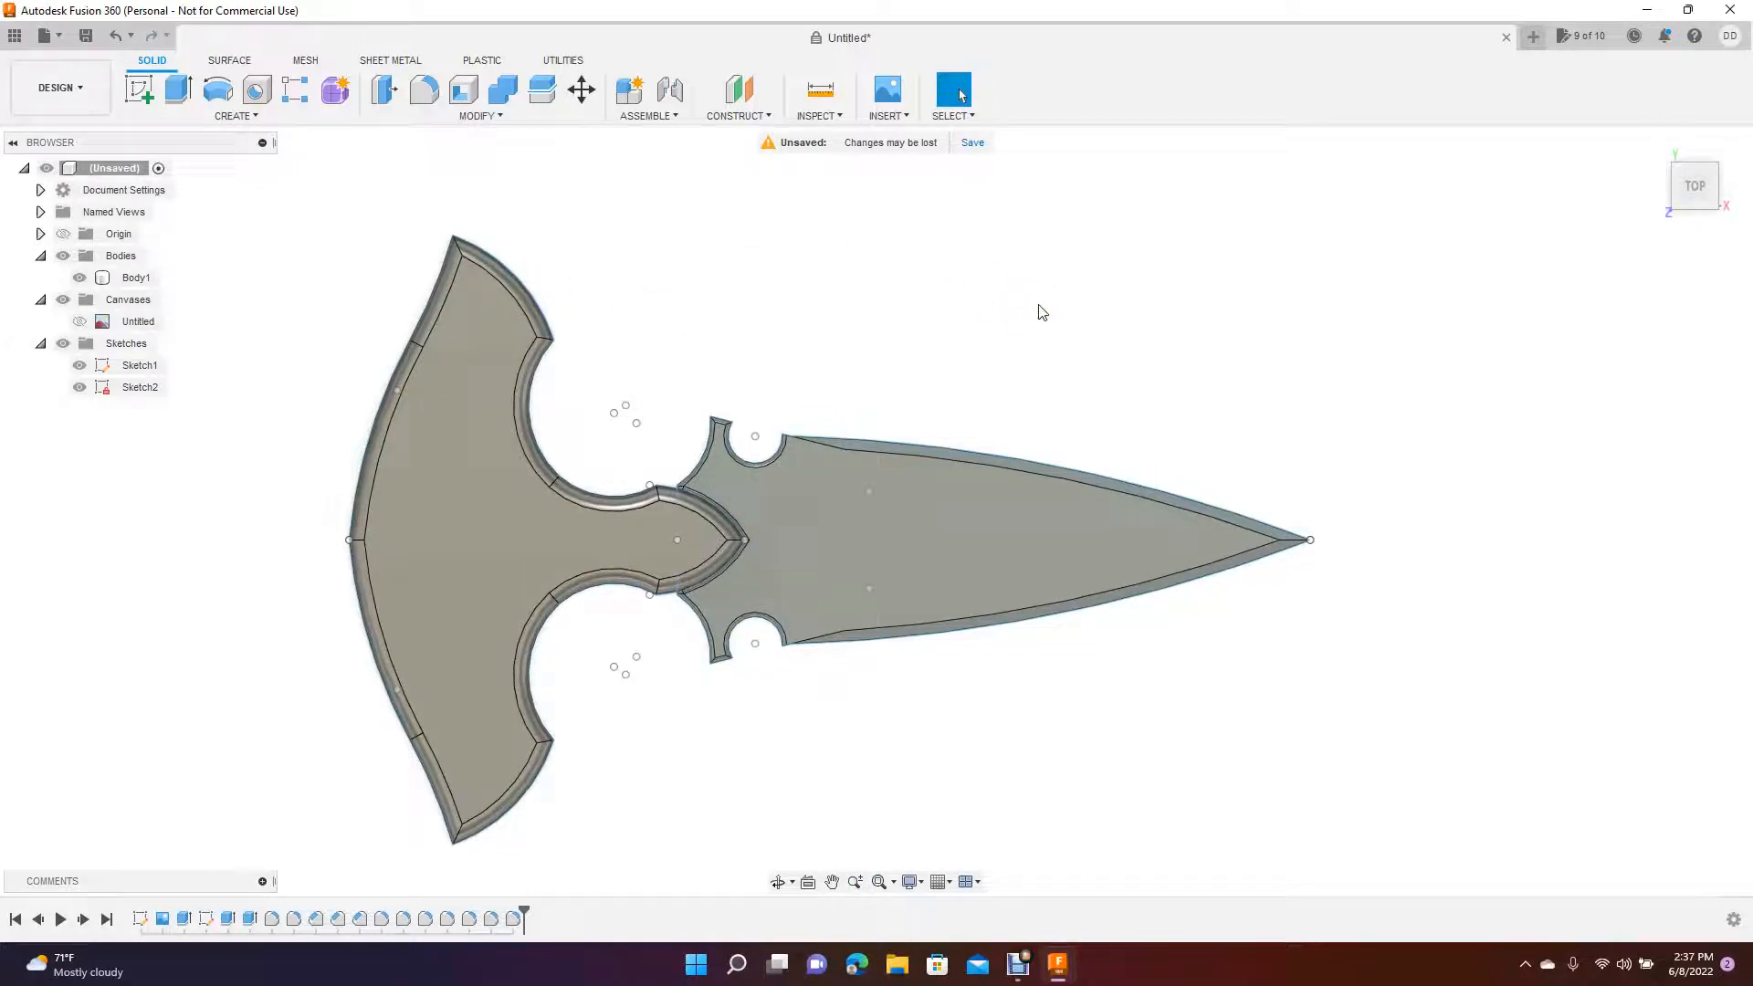
{"action": "left_click", "coordinate": [881, 522]}
{"action": "left_click", "coordinate": [884, 545]}
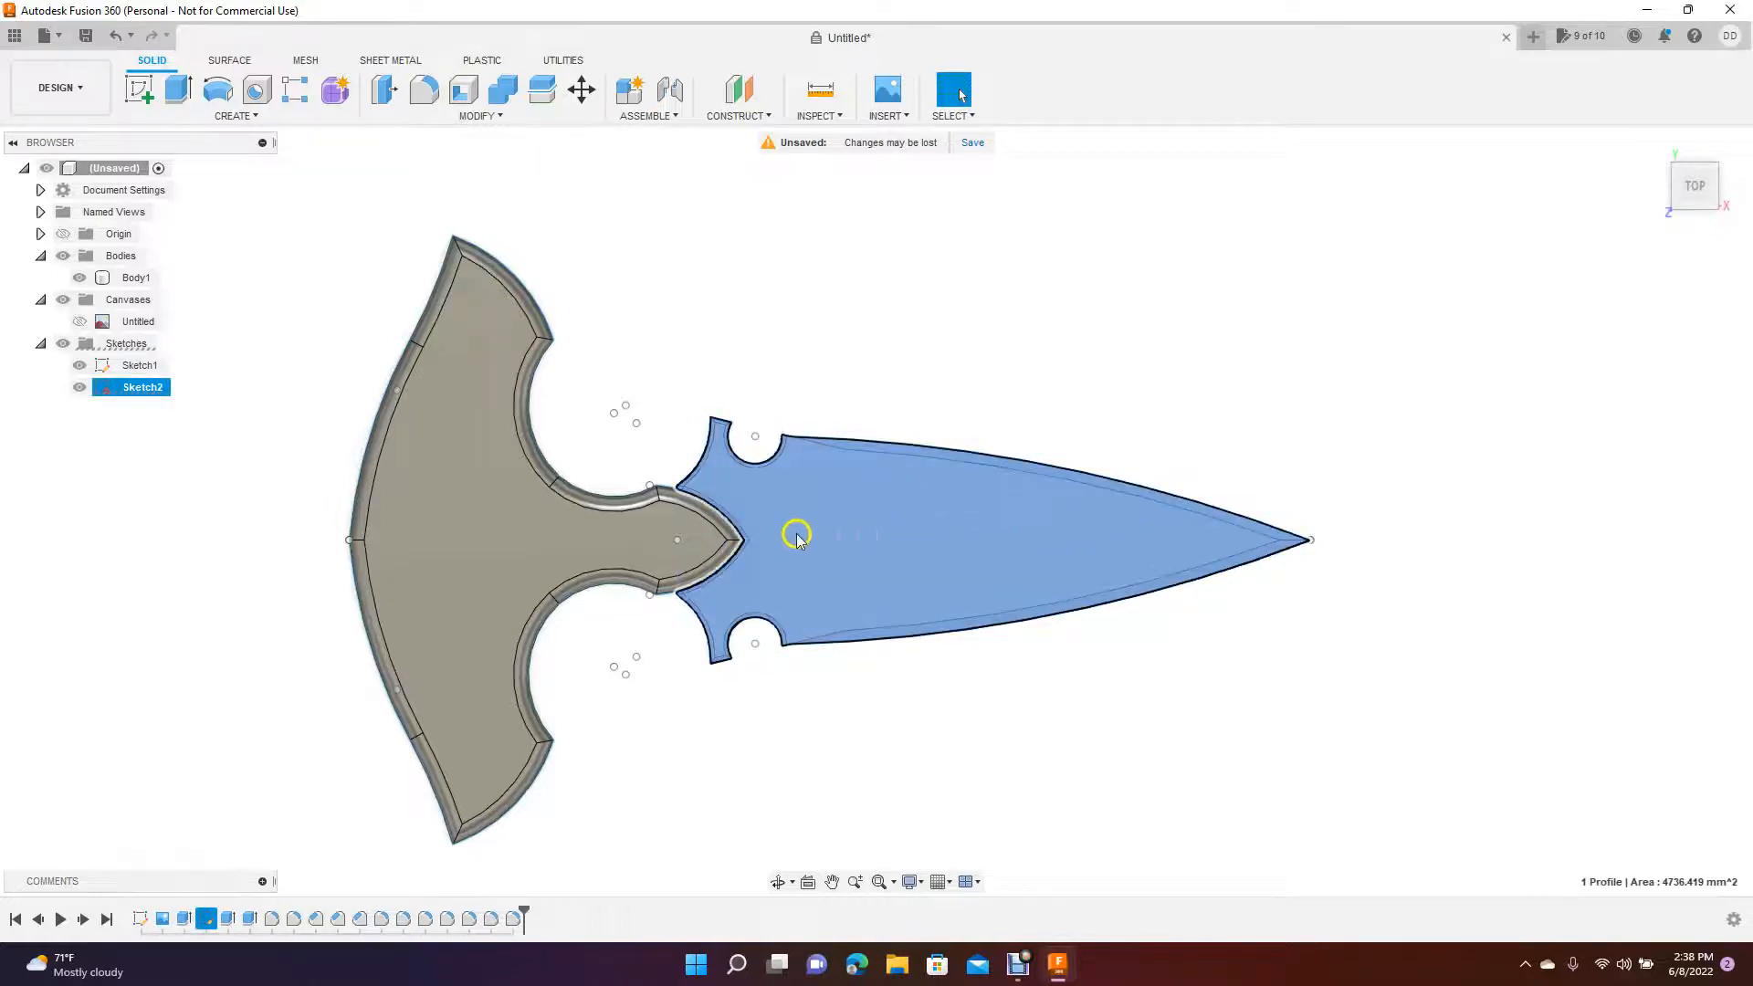
{"action": "left_click", "coordinate": [878, 540]}
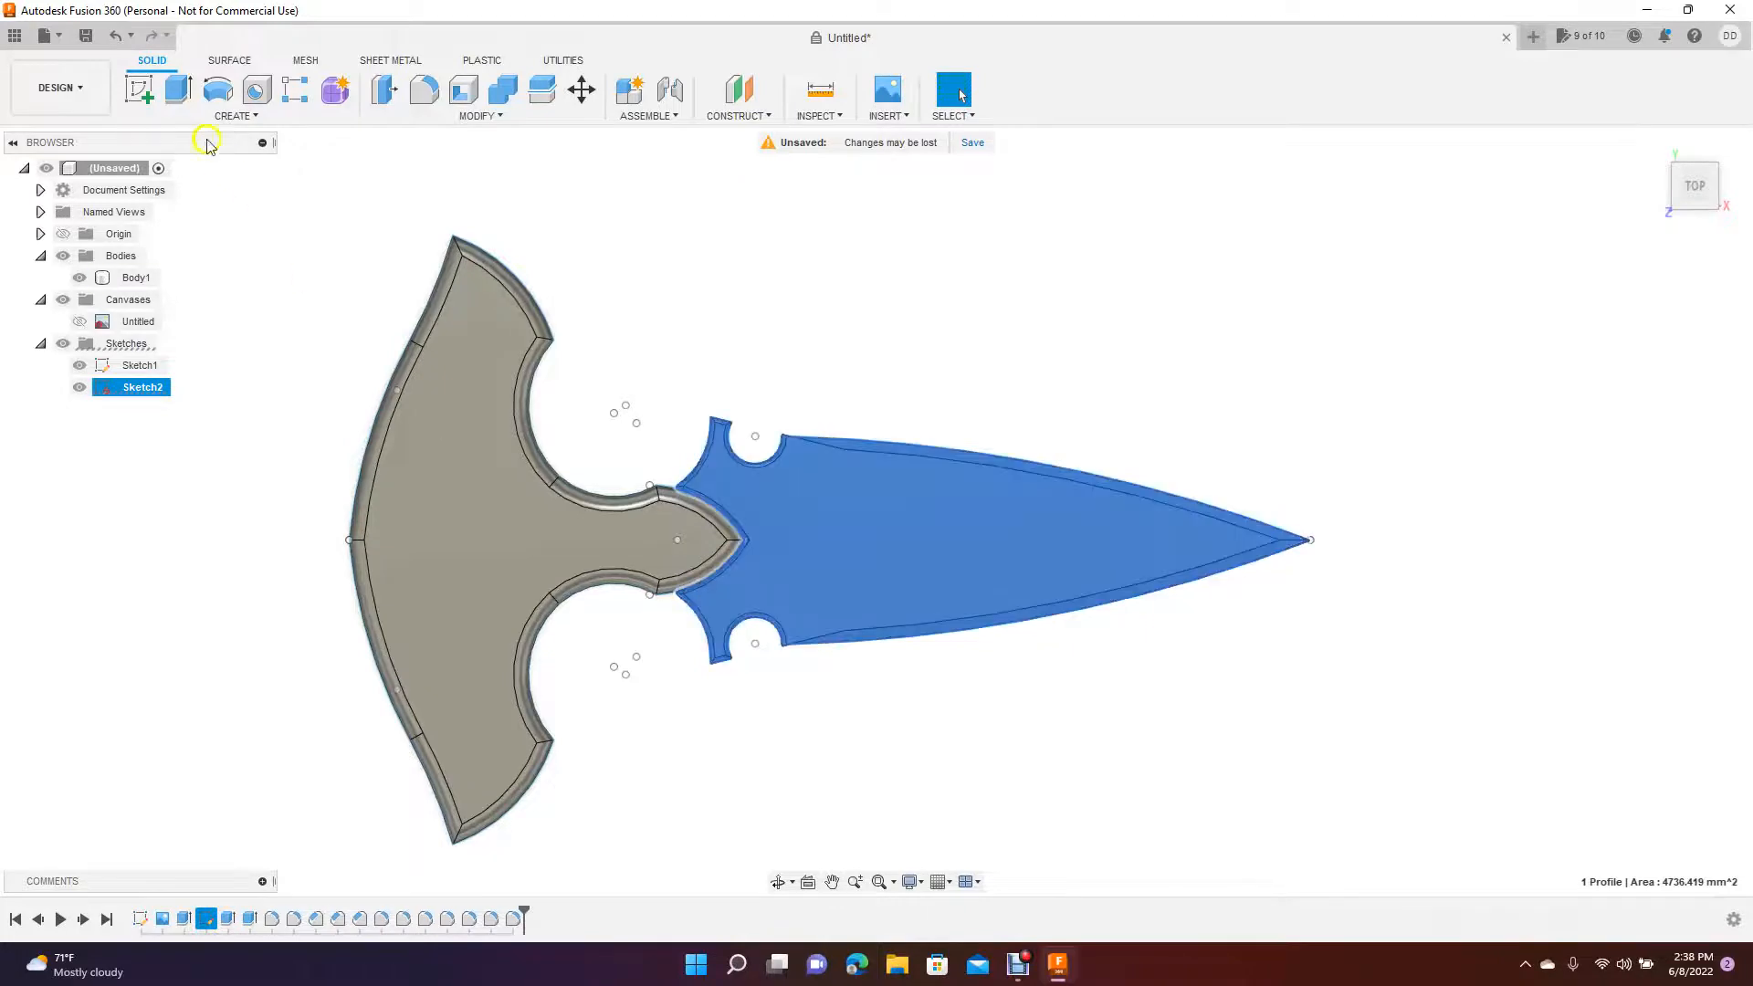
{"action": "left_click", "coordinate": [142, 96]}
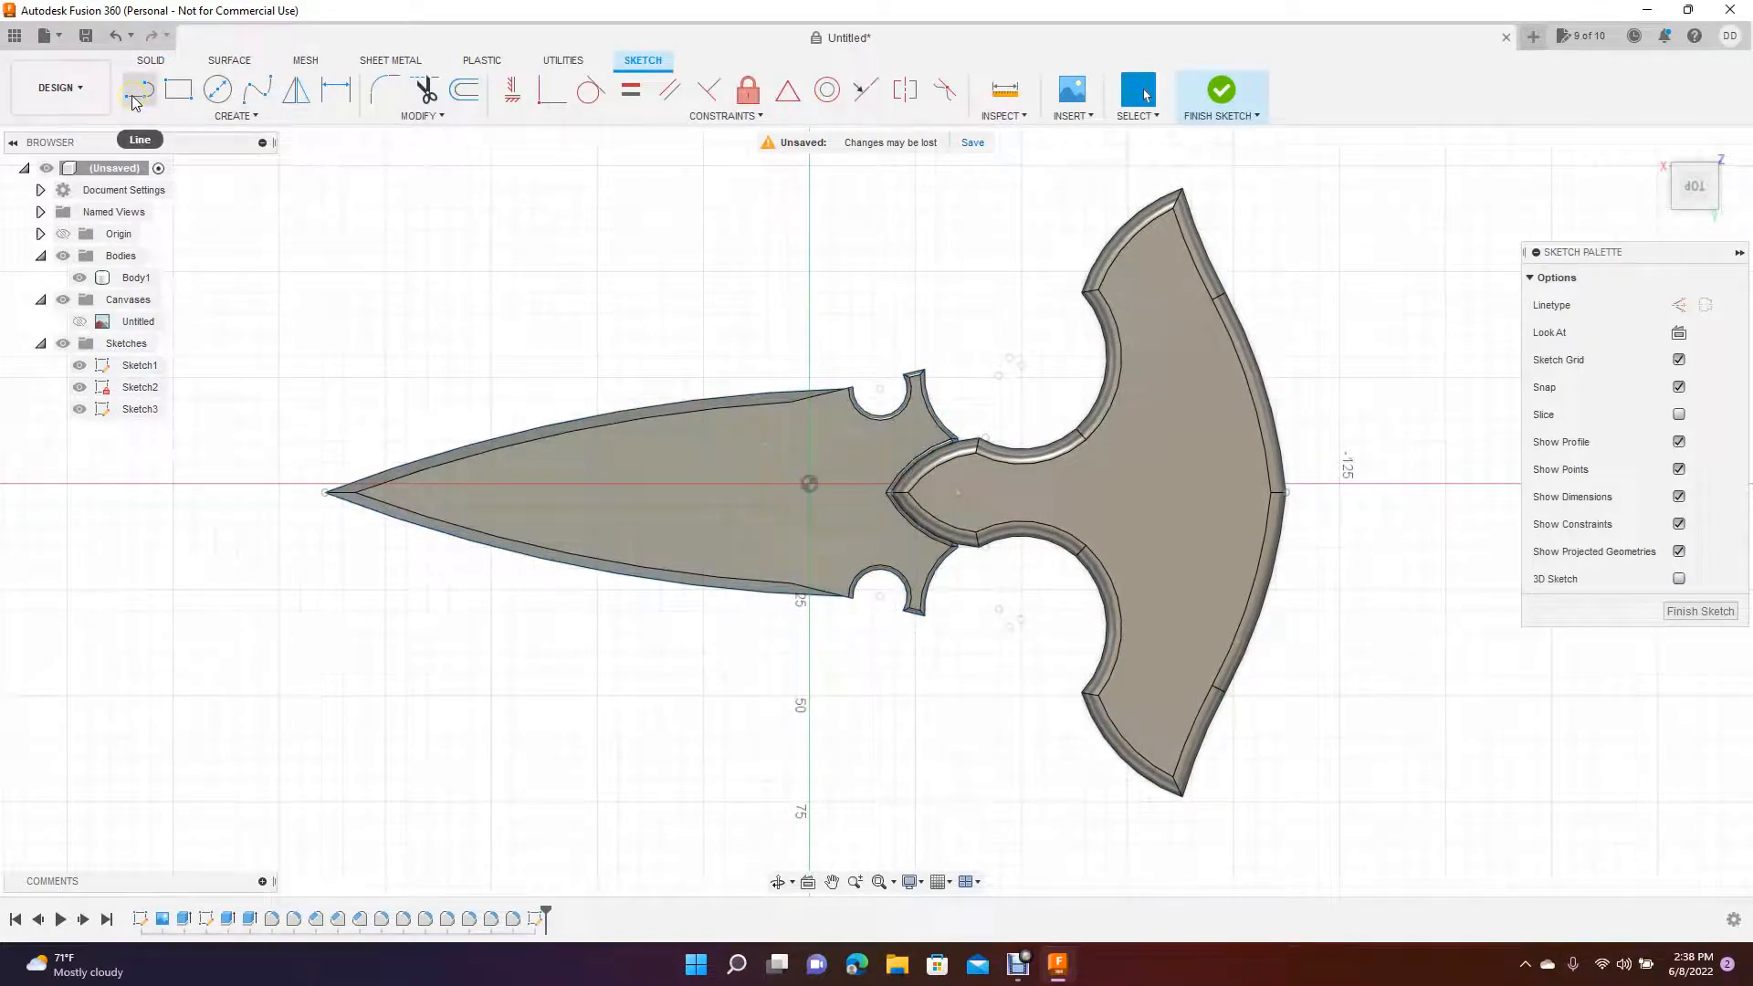
- Draw a horizontal centre line from the inner chamfer corner at the blade's tip to the handle's pointed tip
{"action": "left_click", "coordinate": [135, 96]}
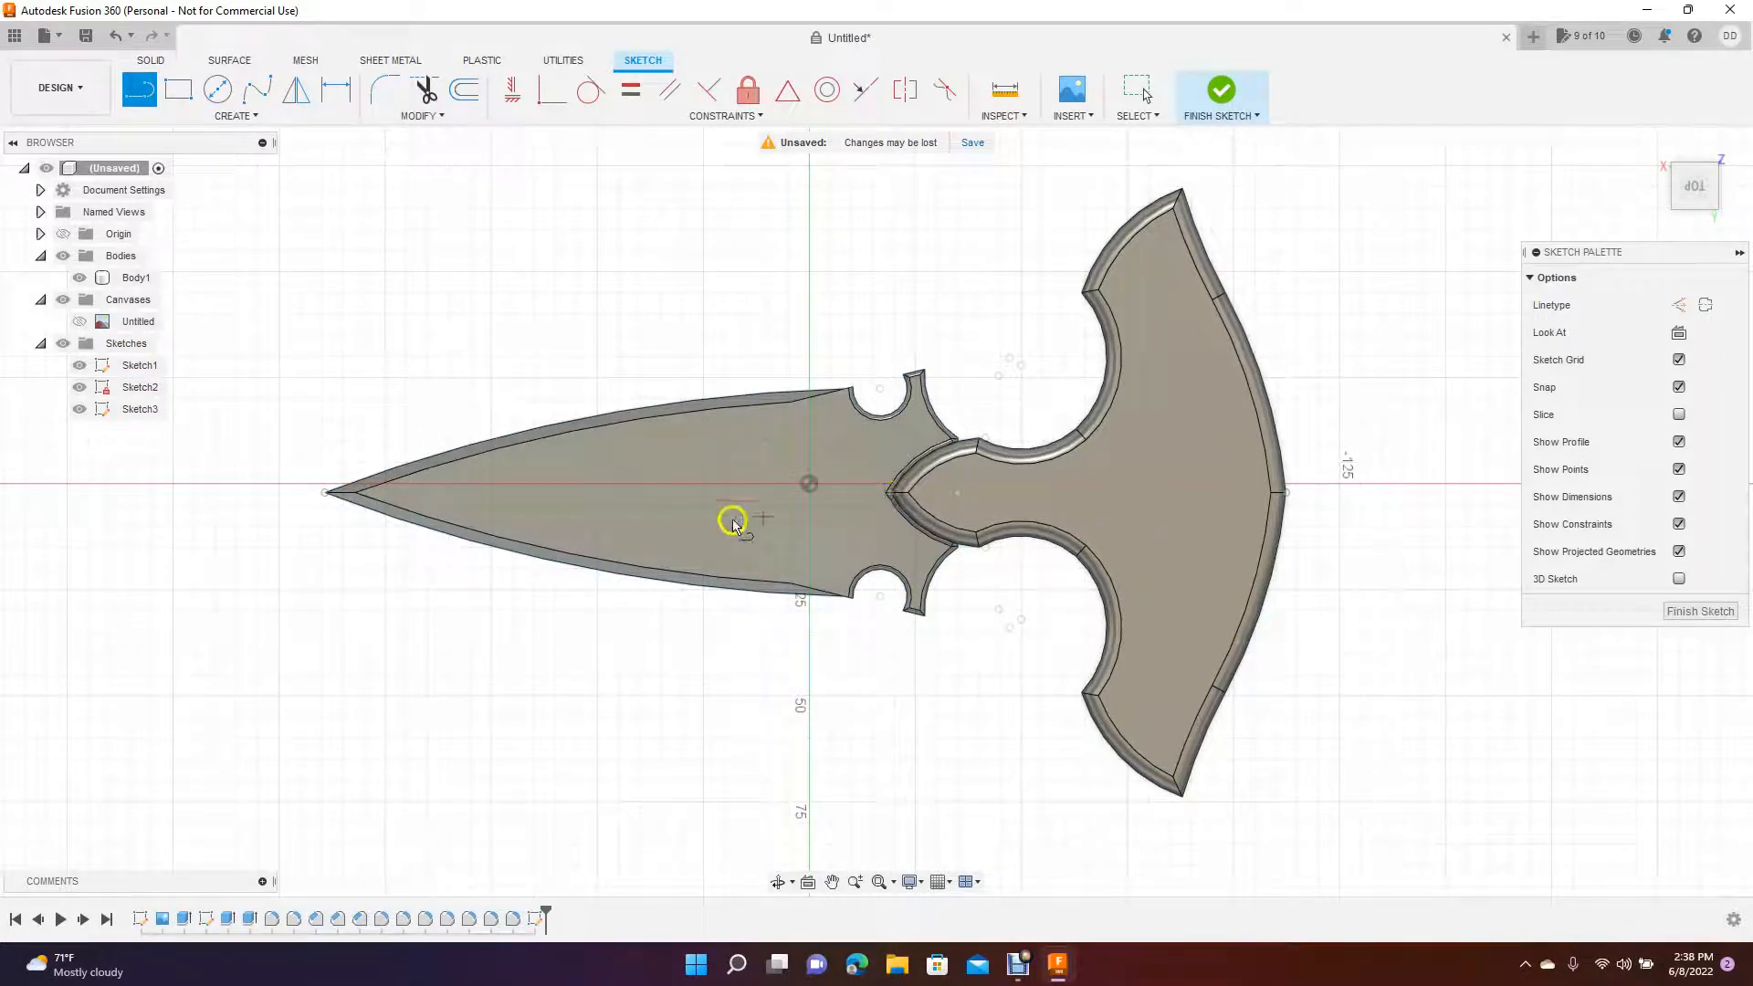
{"action": "left_click", "coordinate": [357, 493]}
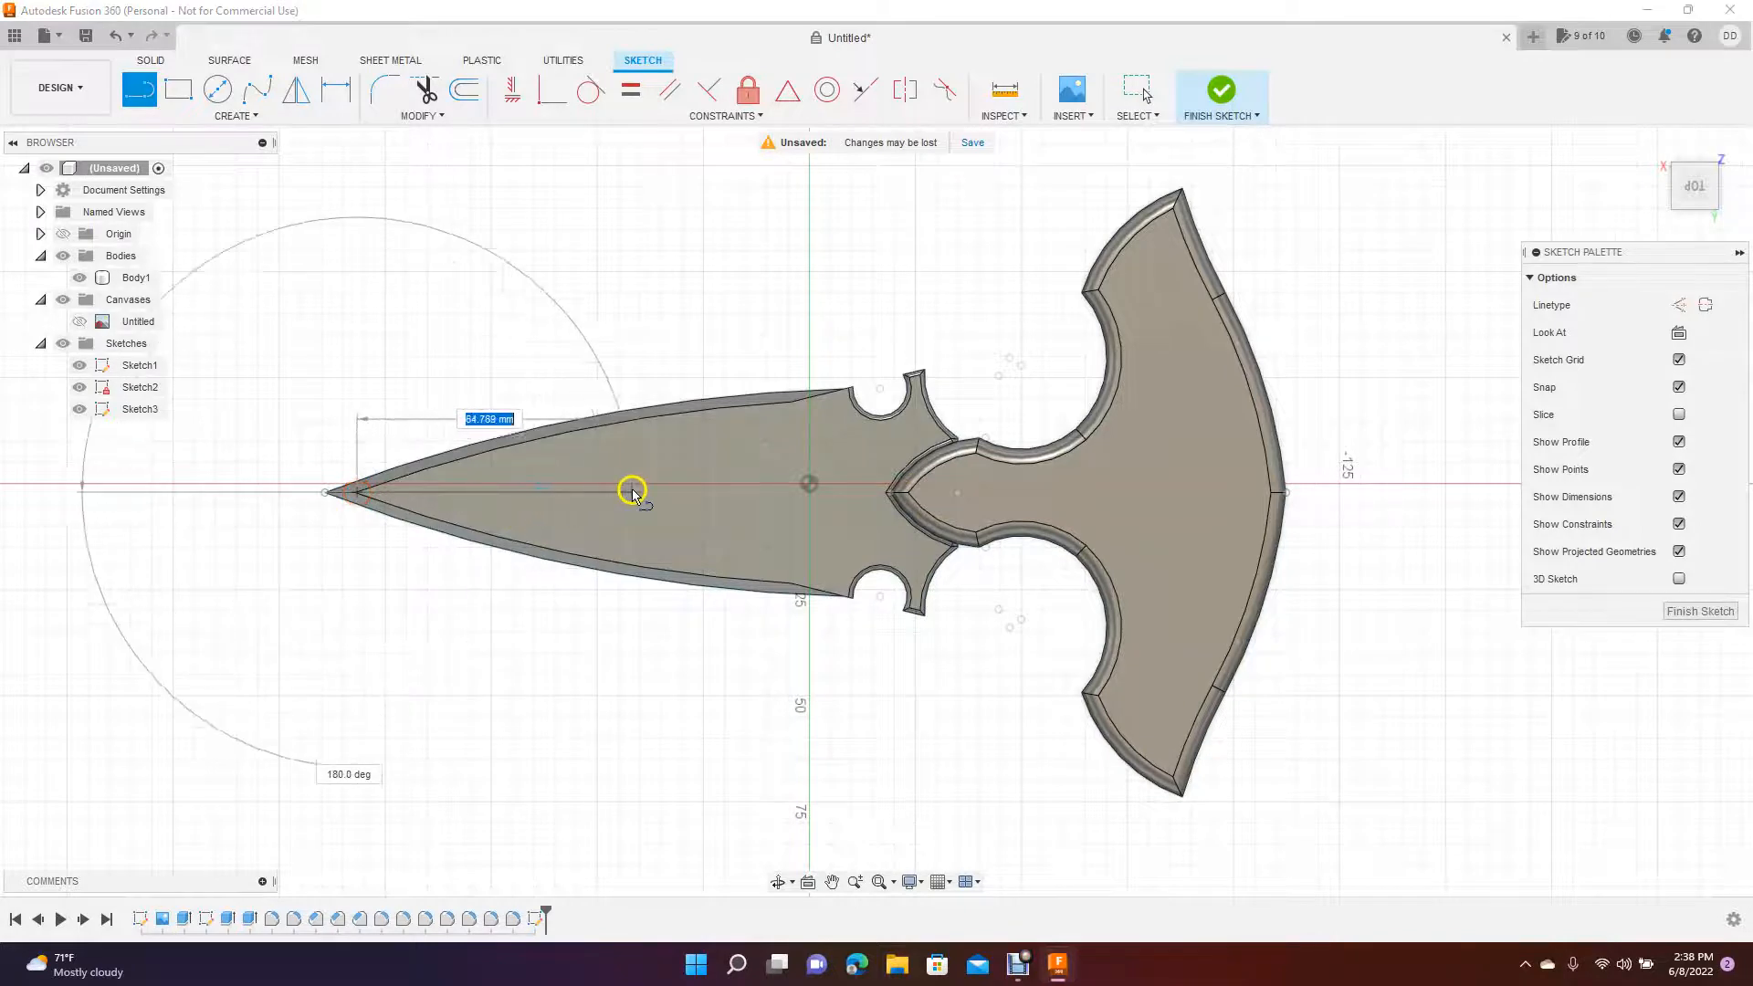
{"action": "left_click", "coordinate": [890, 493]}
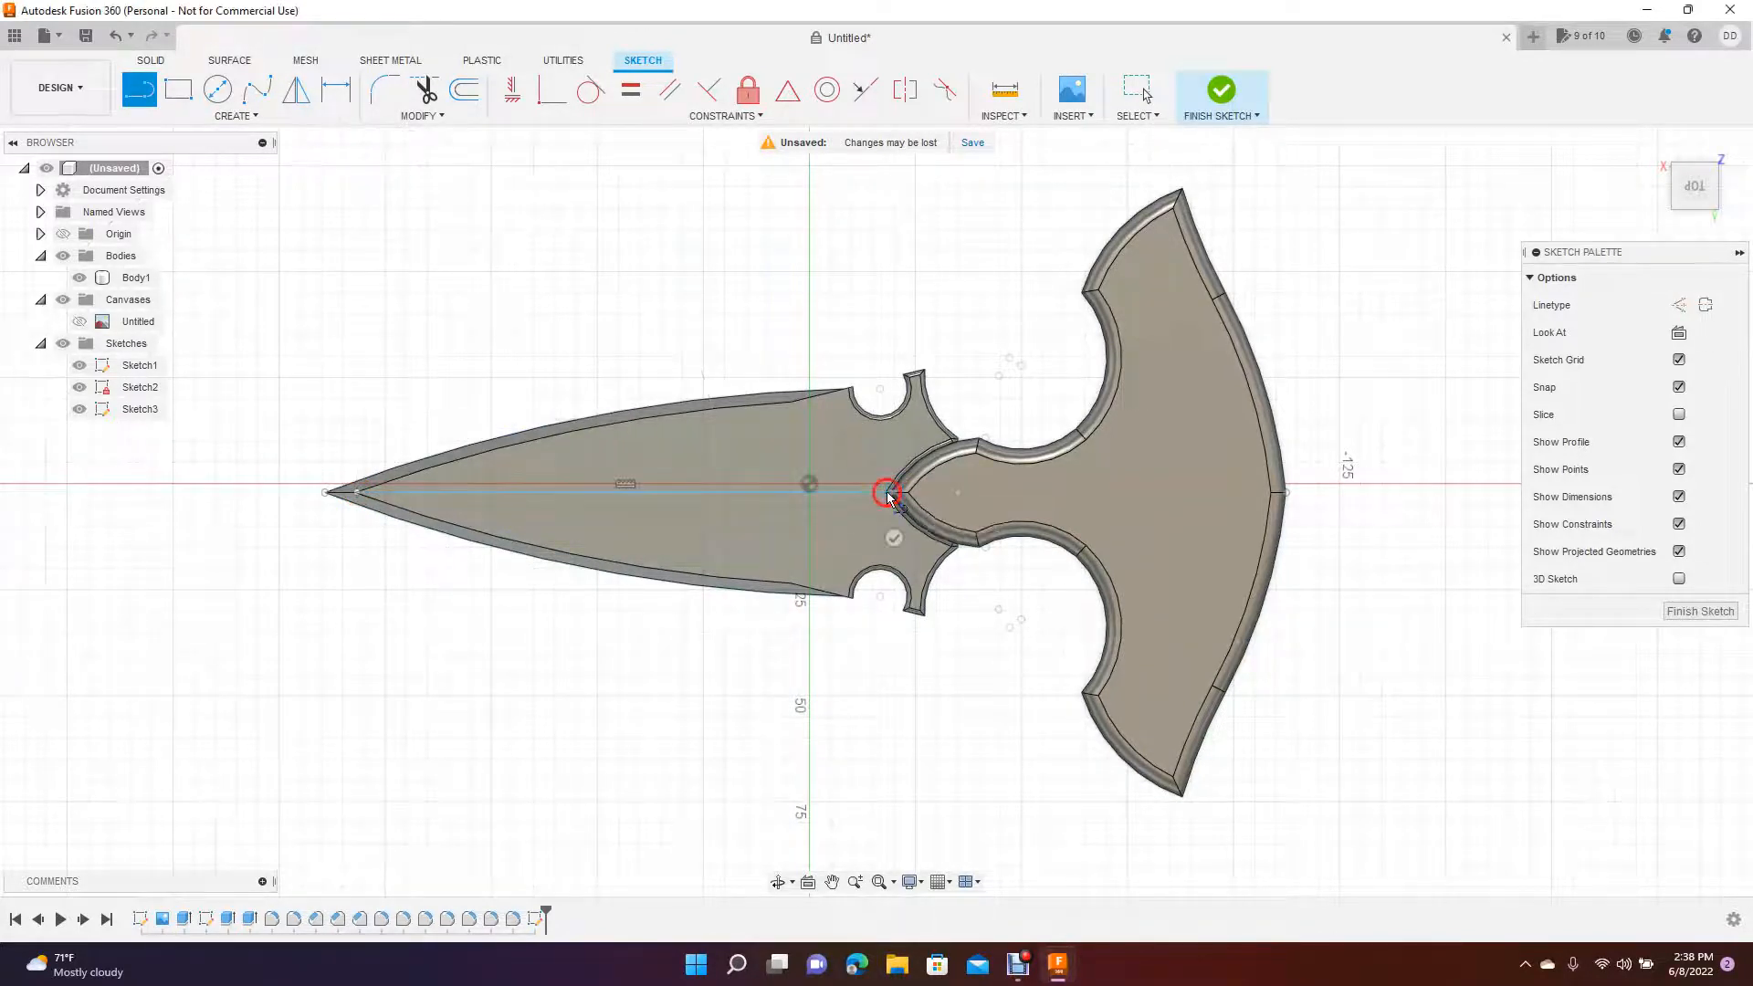
{"action": "right_click", "coordinate": [639, 340]}
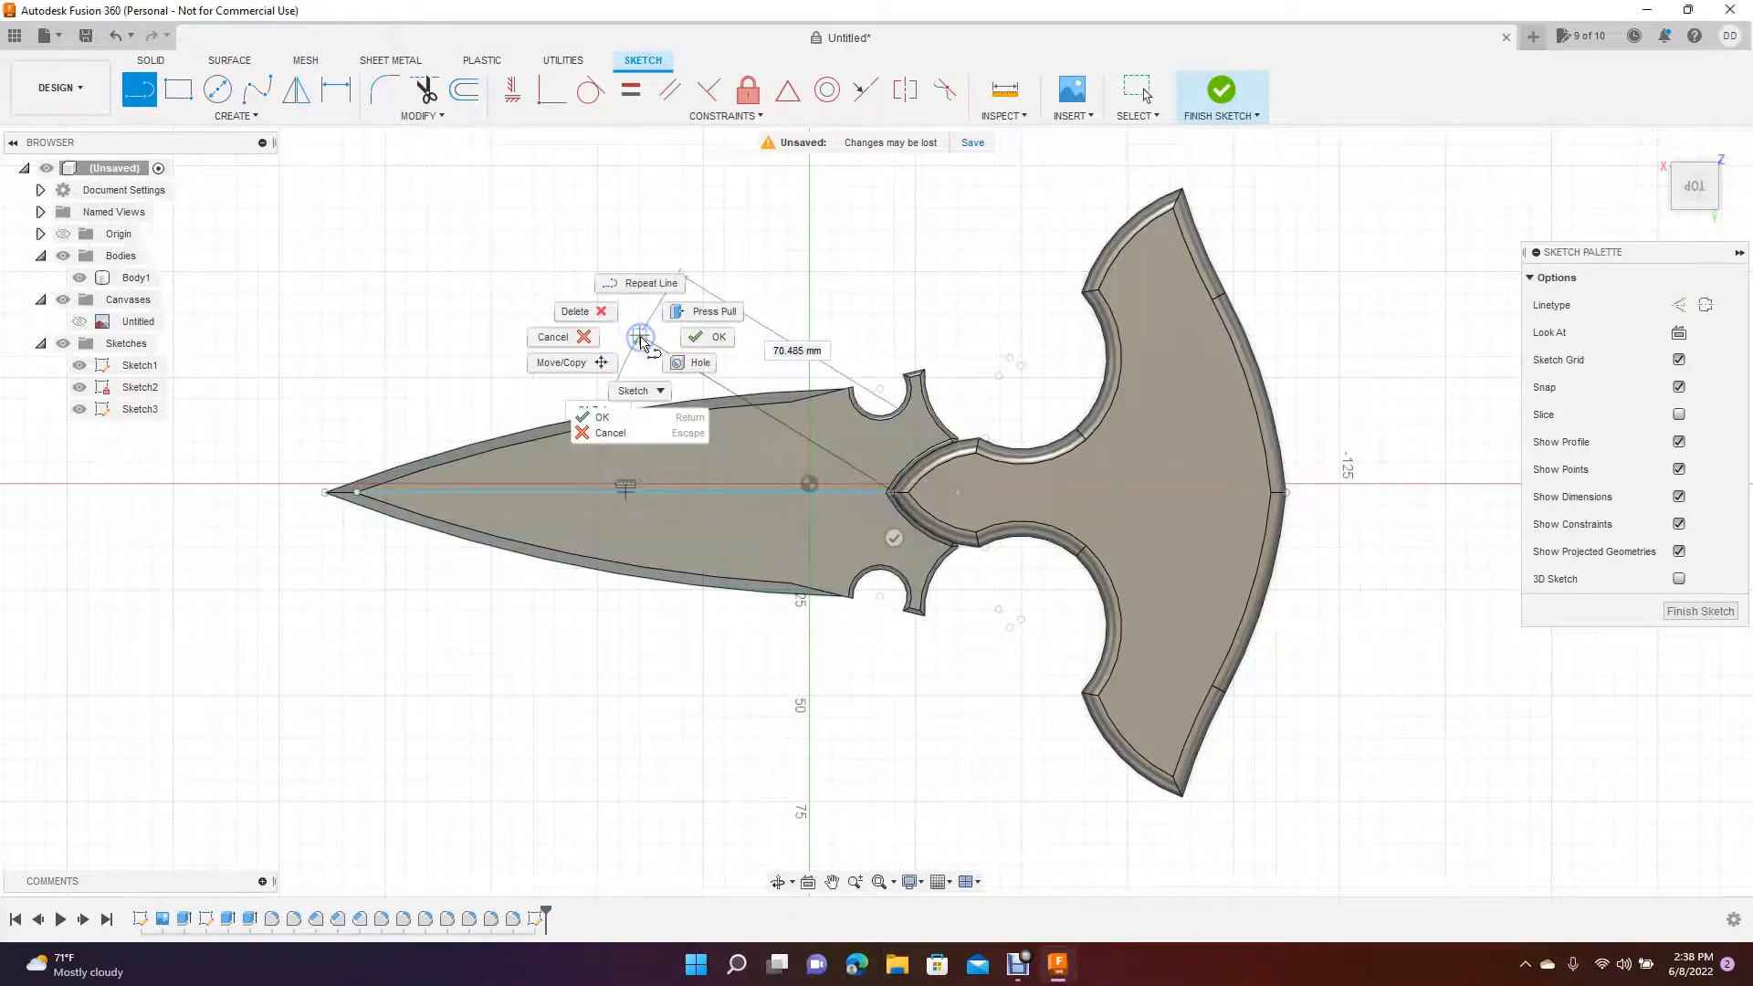
{"action": "left_click", "coordinate": [687, 342]}
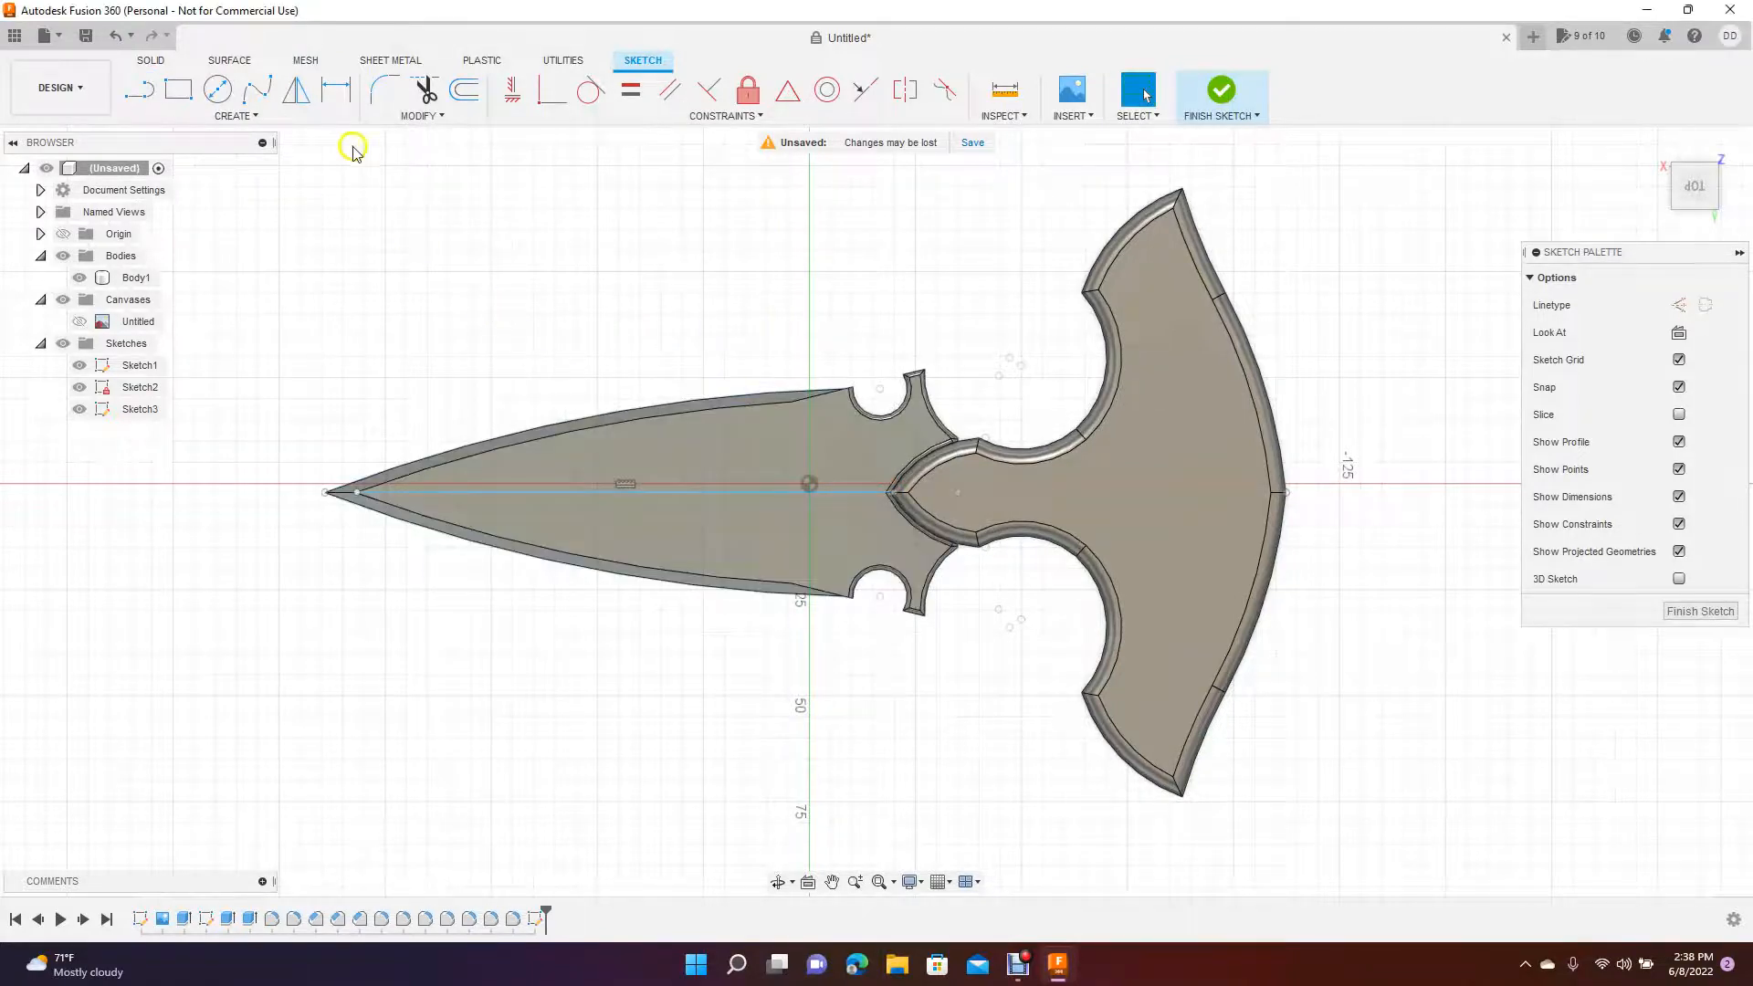
- Draw a 7 mm diameter circle centred on the centre line, about a quarter of its length from the blade's tip
{"action": "left_click", "coordinate": [220, 91]}
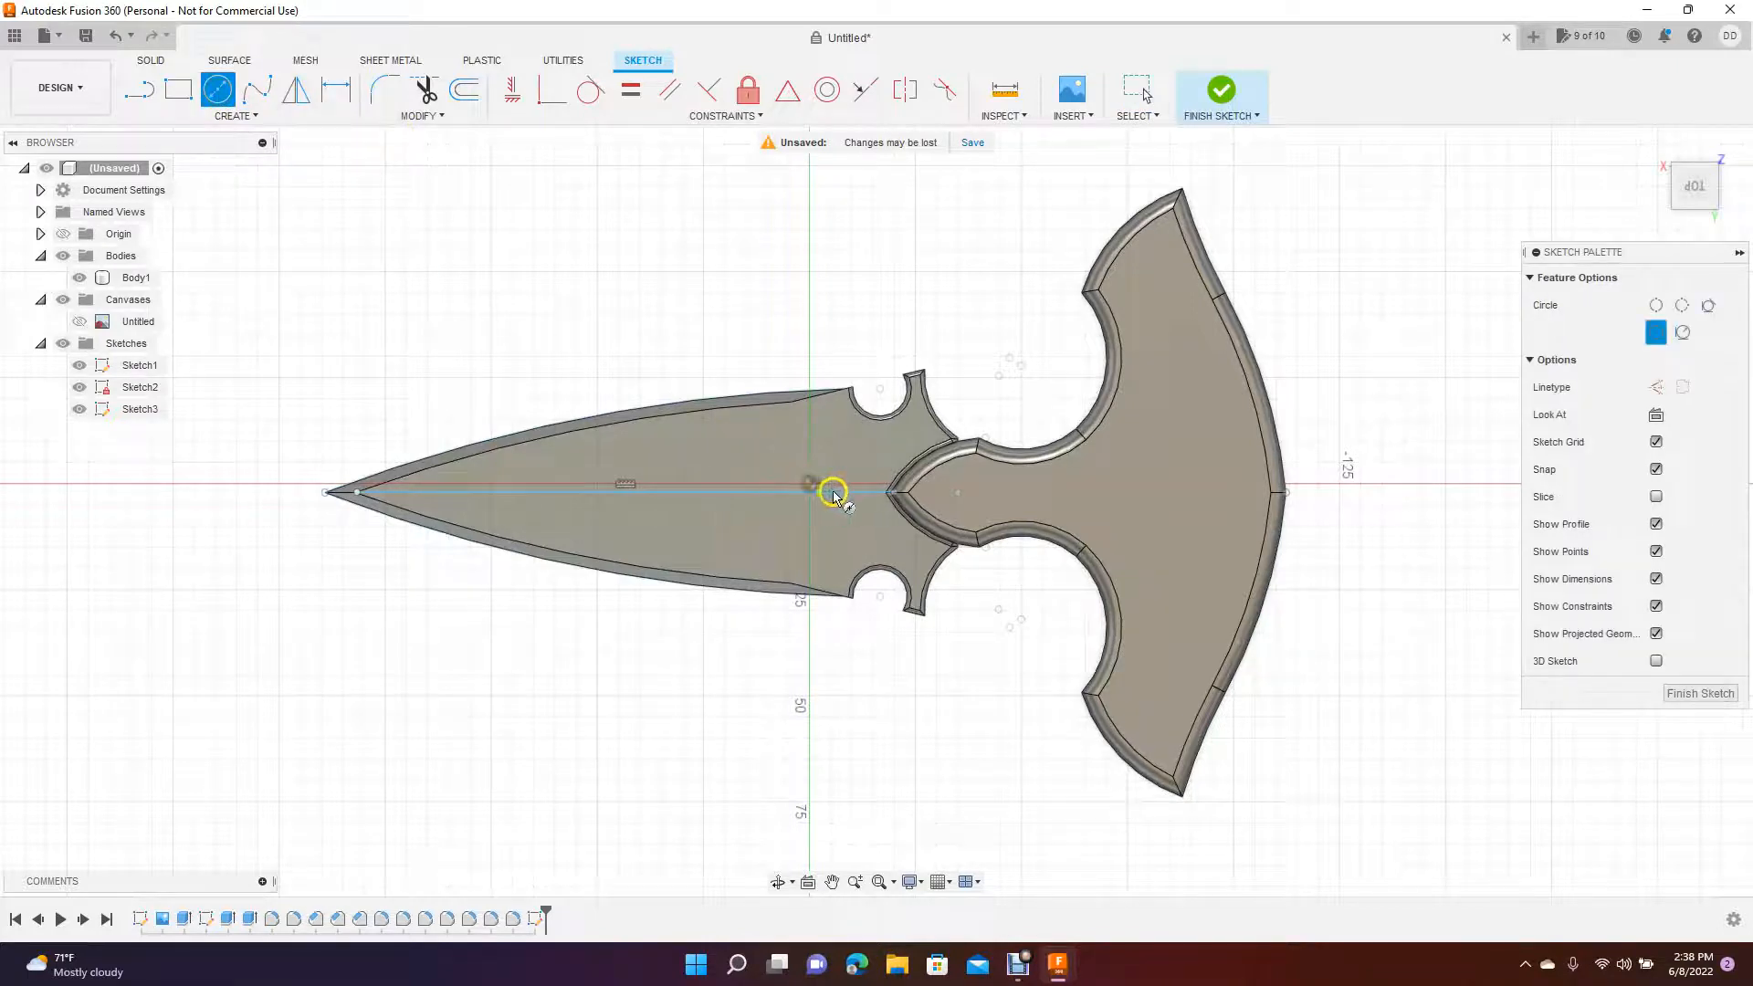
{"action": "left_click", "coordinate": [512, 492]}
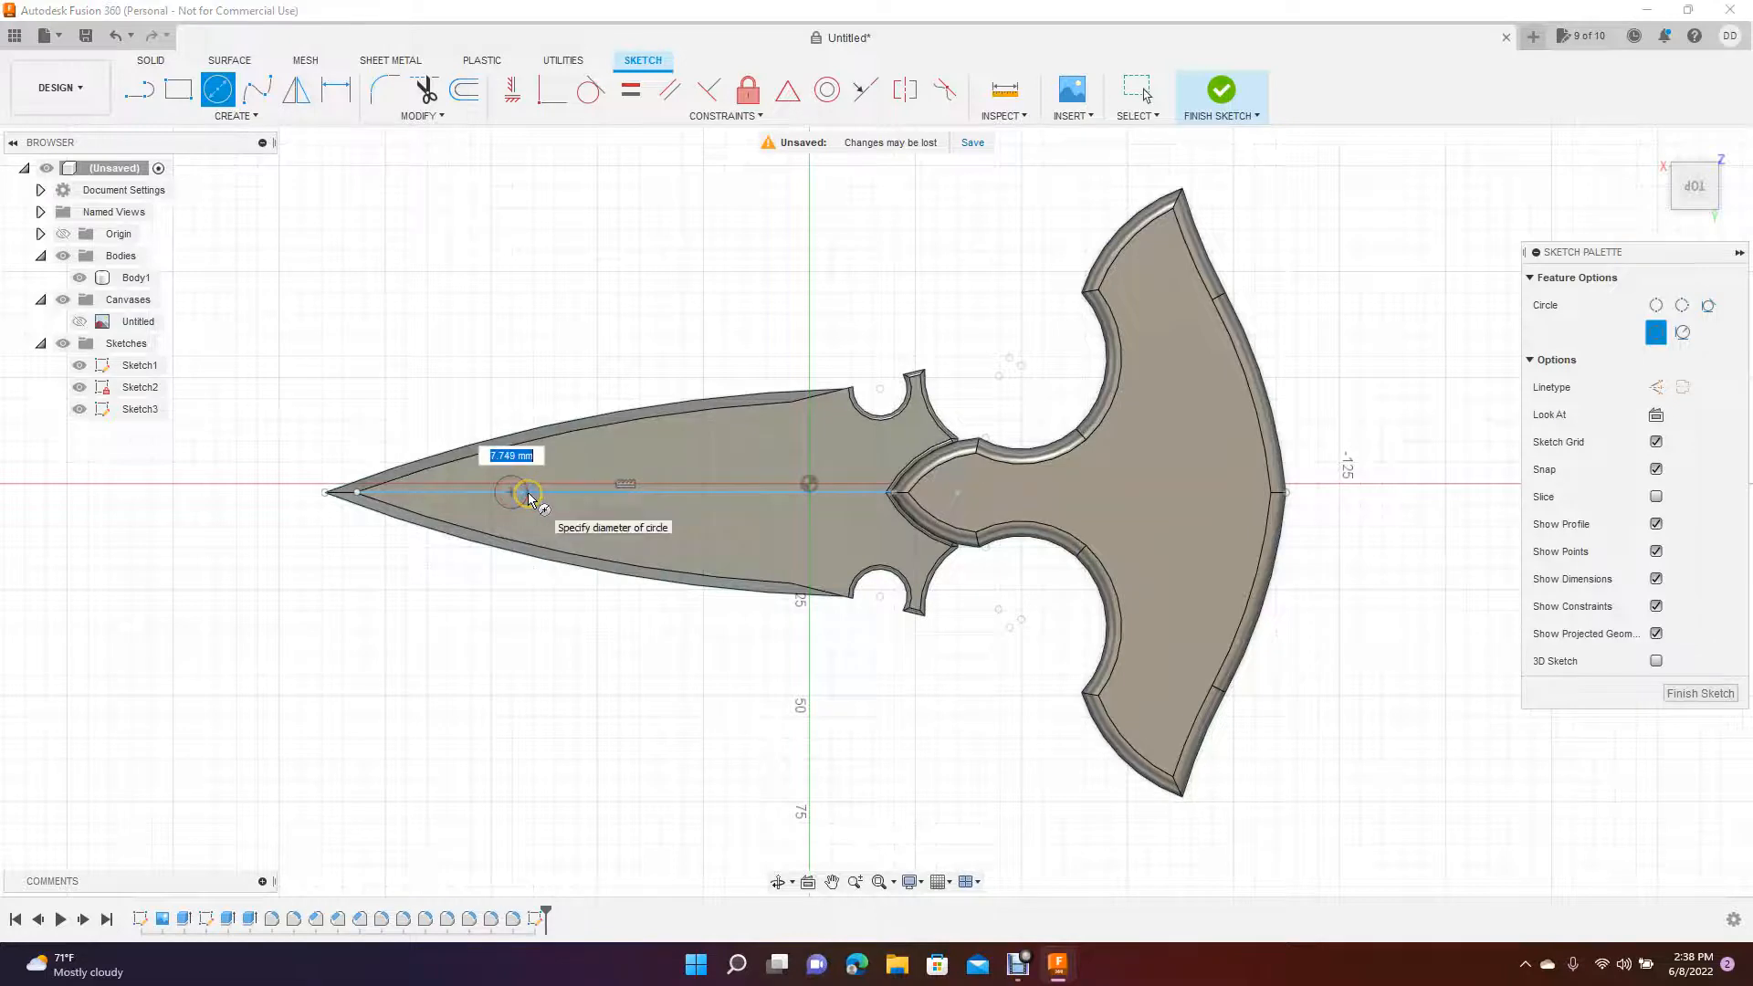
{"action": "type", "text": "7"}
{"action": "key", "text": "Return"}
{"action": "key", "text": "Escape"}
- Draw a second 7 mm diameter circle centred on the centre line, a short distance before the handle's tip
{"action": "left_click", "coordinate": [754, 490]}
{"action": "left_click", "coordinate": [828, 493]}
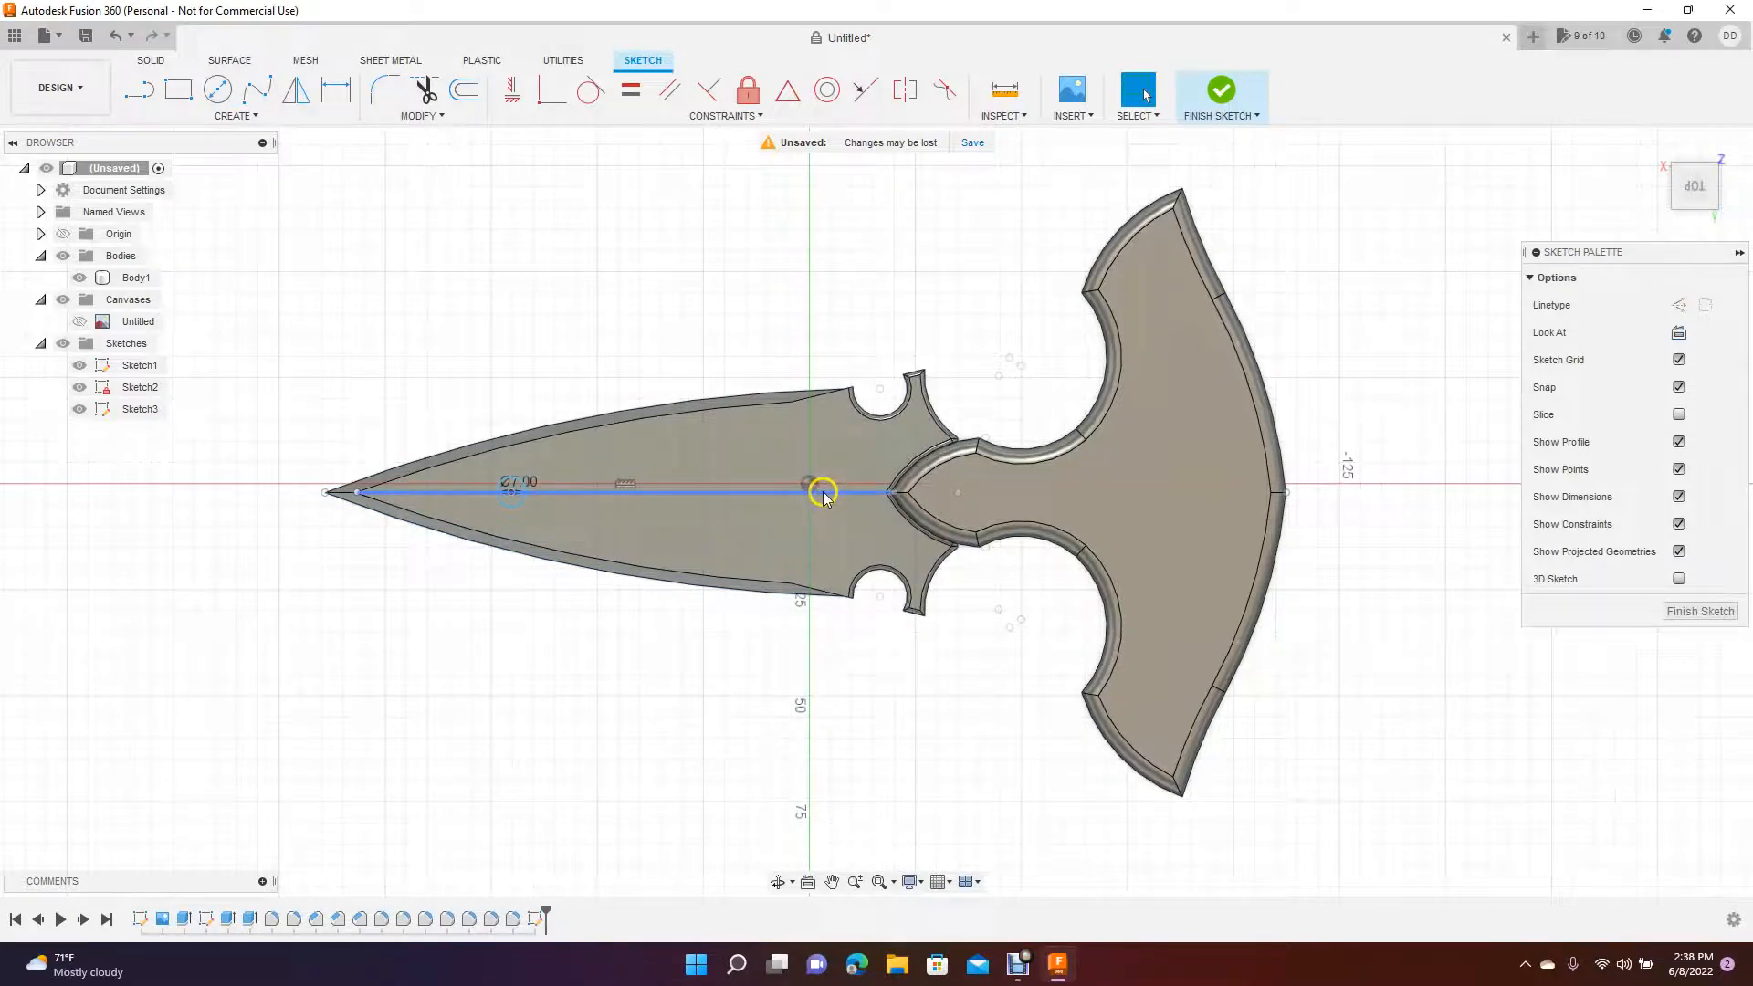
{"action": "left_click", "coordinate": [831, 494]}
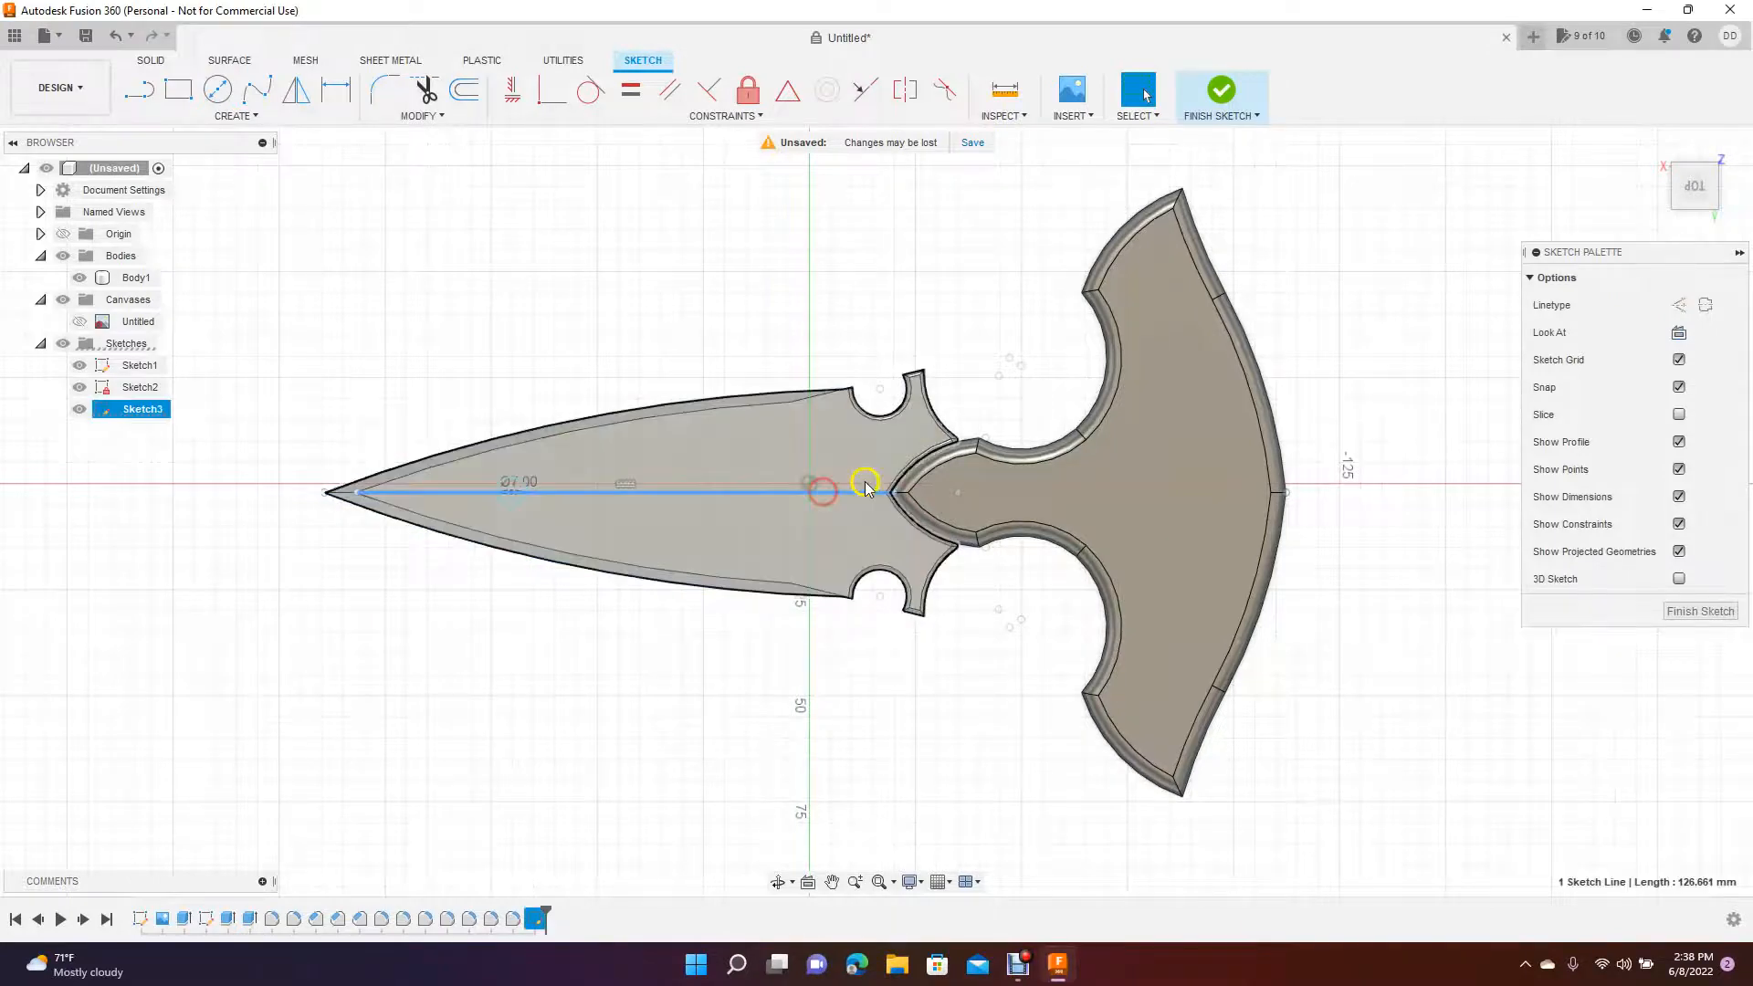
{"action": "left_click", "coordinate": [217, 89]}
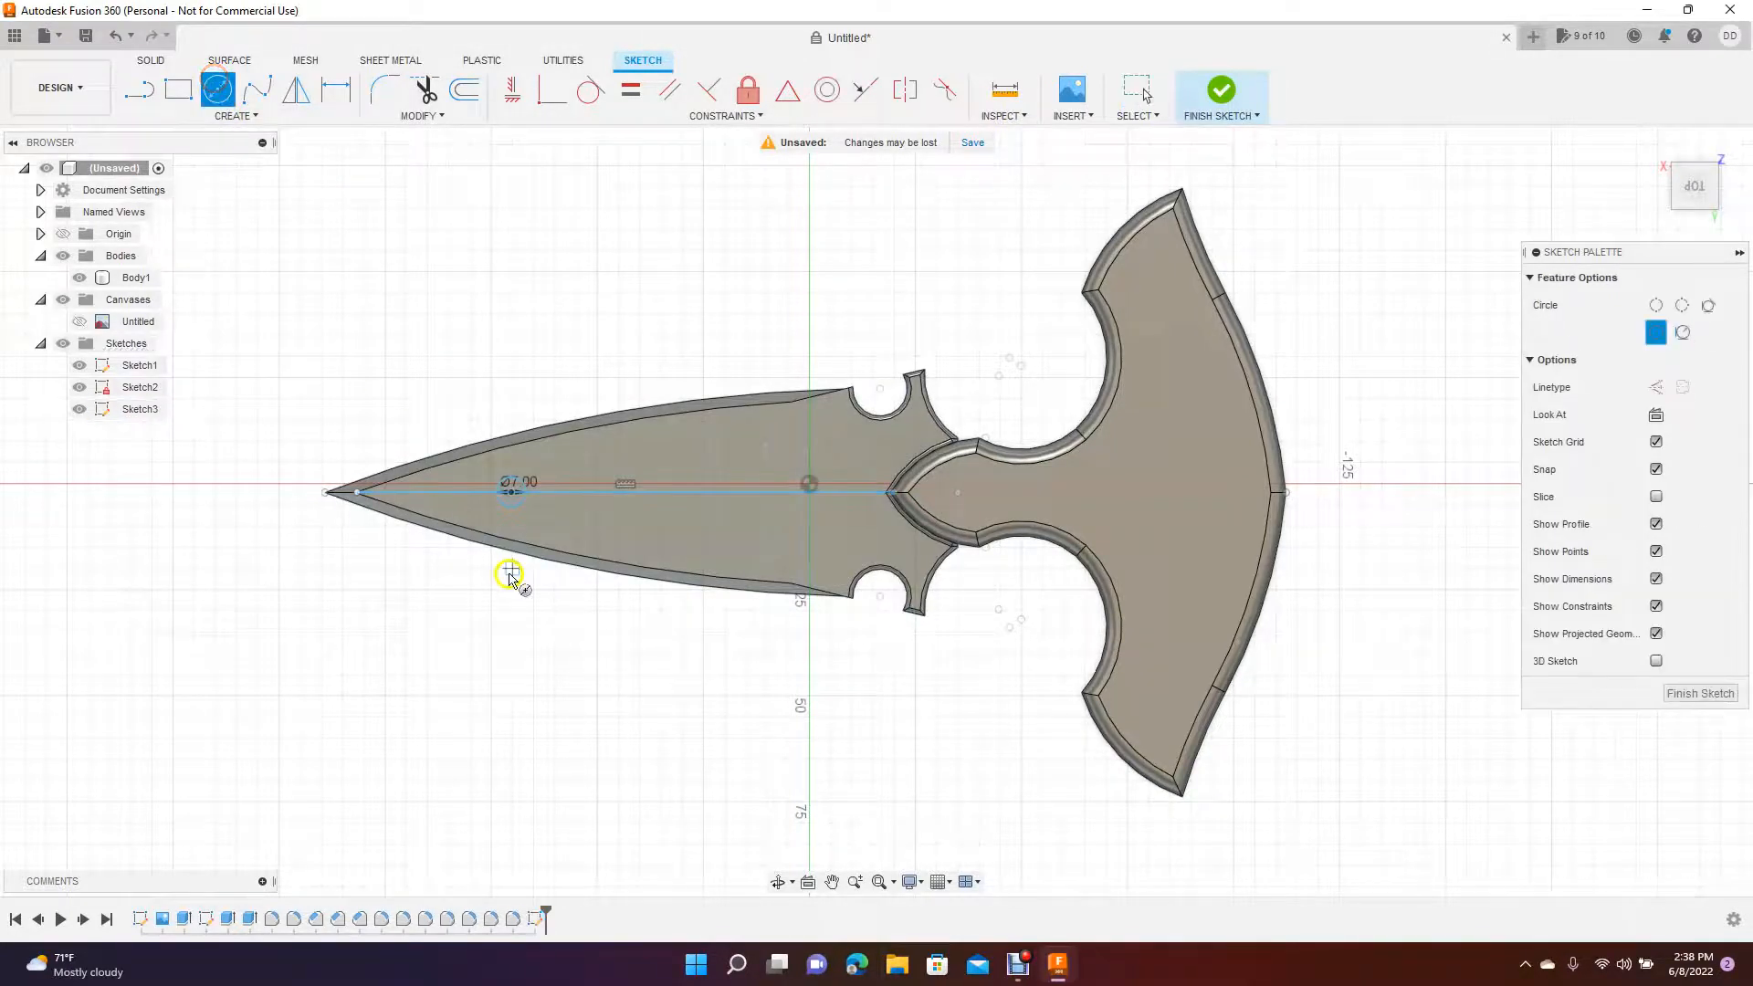
{"action": "left_click", "coordinate": [815, 492]}
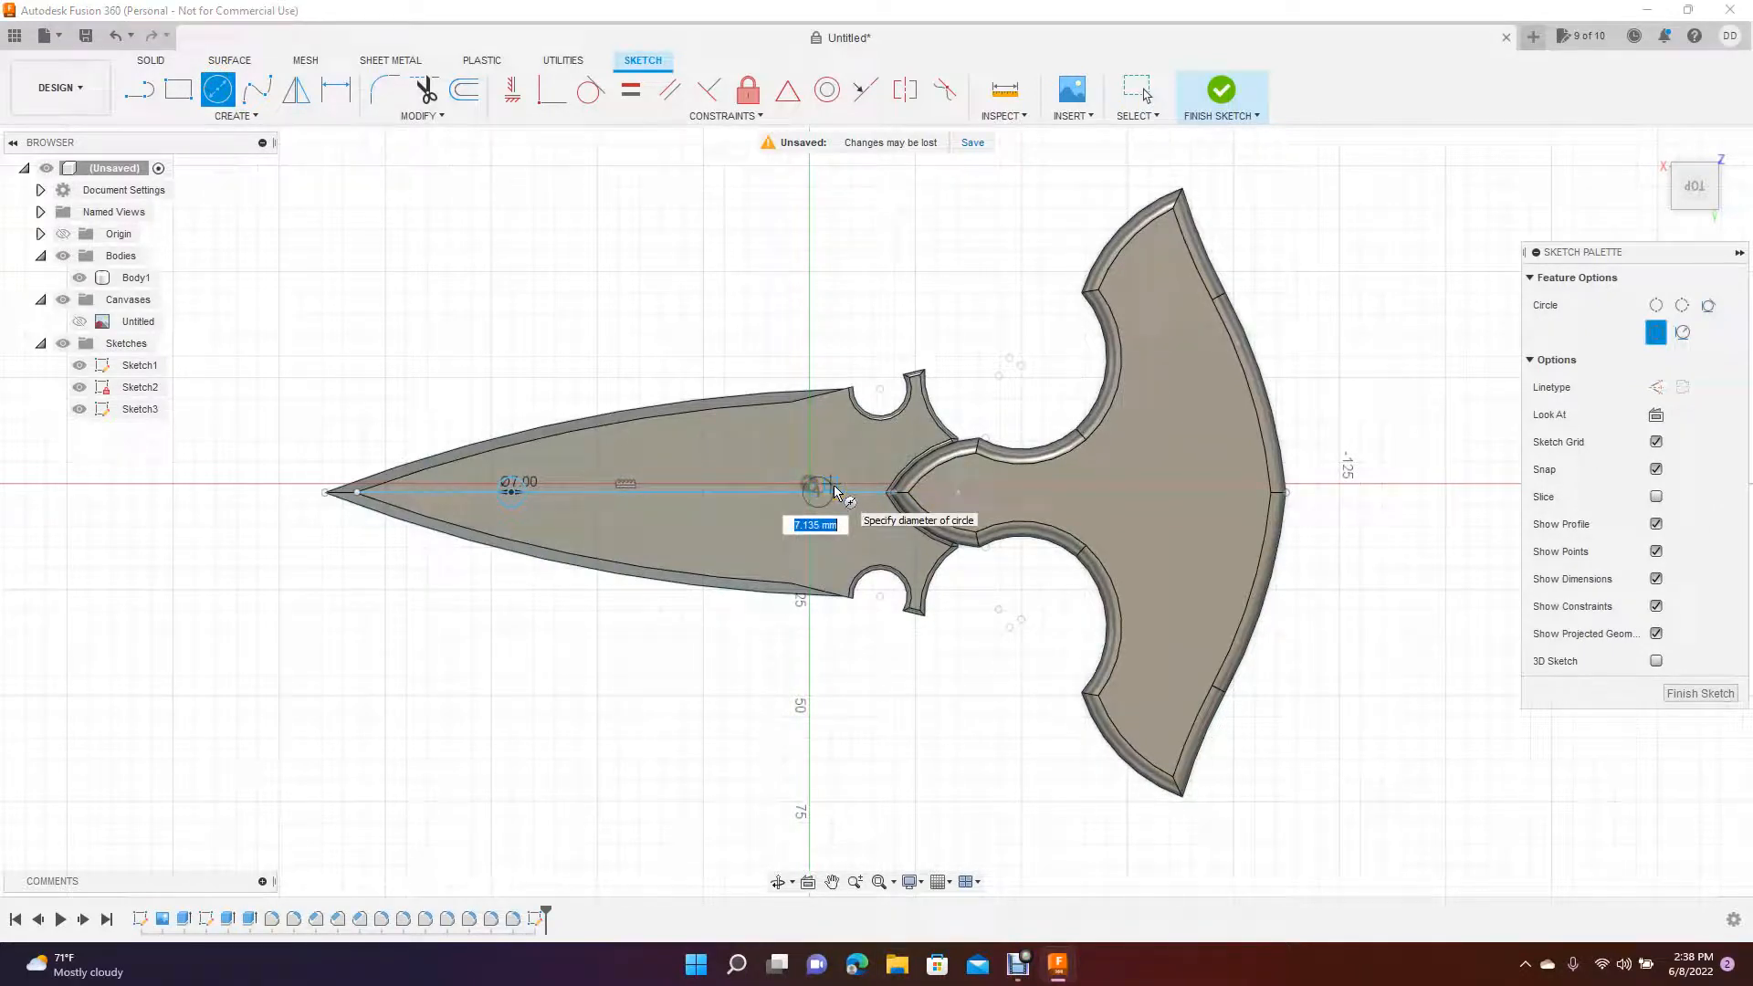
{"action": "type", "text": "7"}
{"action": "key", "text": "Return"}
{"action": "key", "text": "Escape"}
{"action": "left_click", "coordinate": [371, 175]}
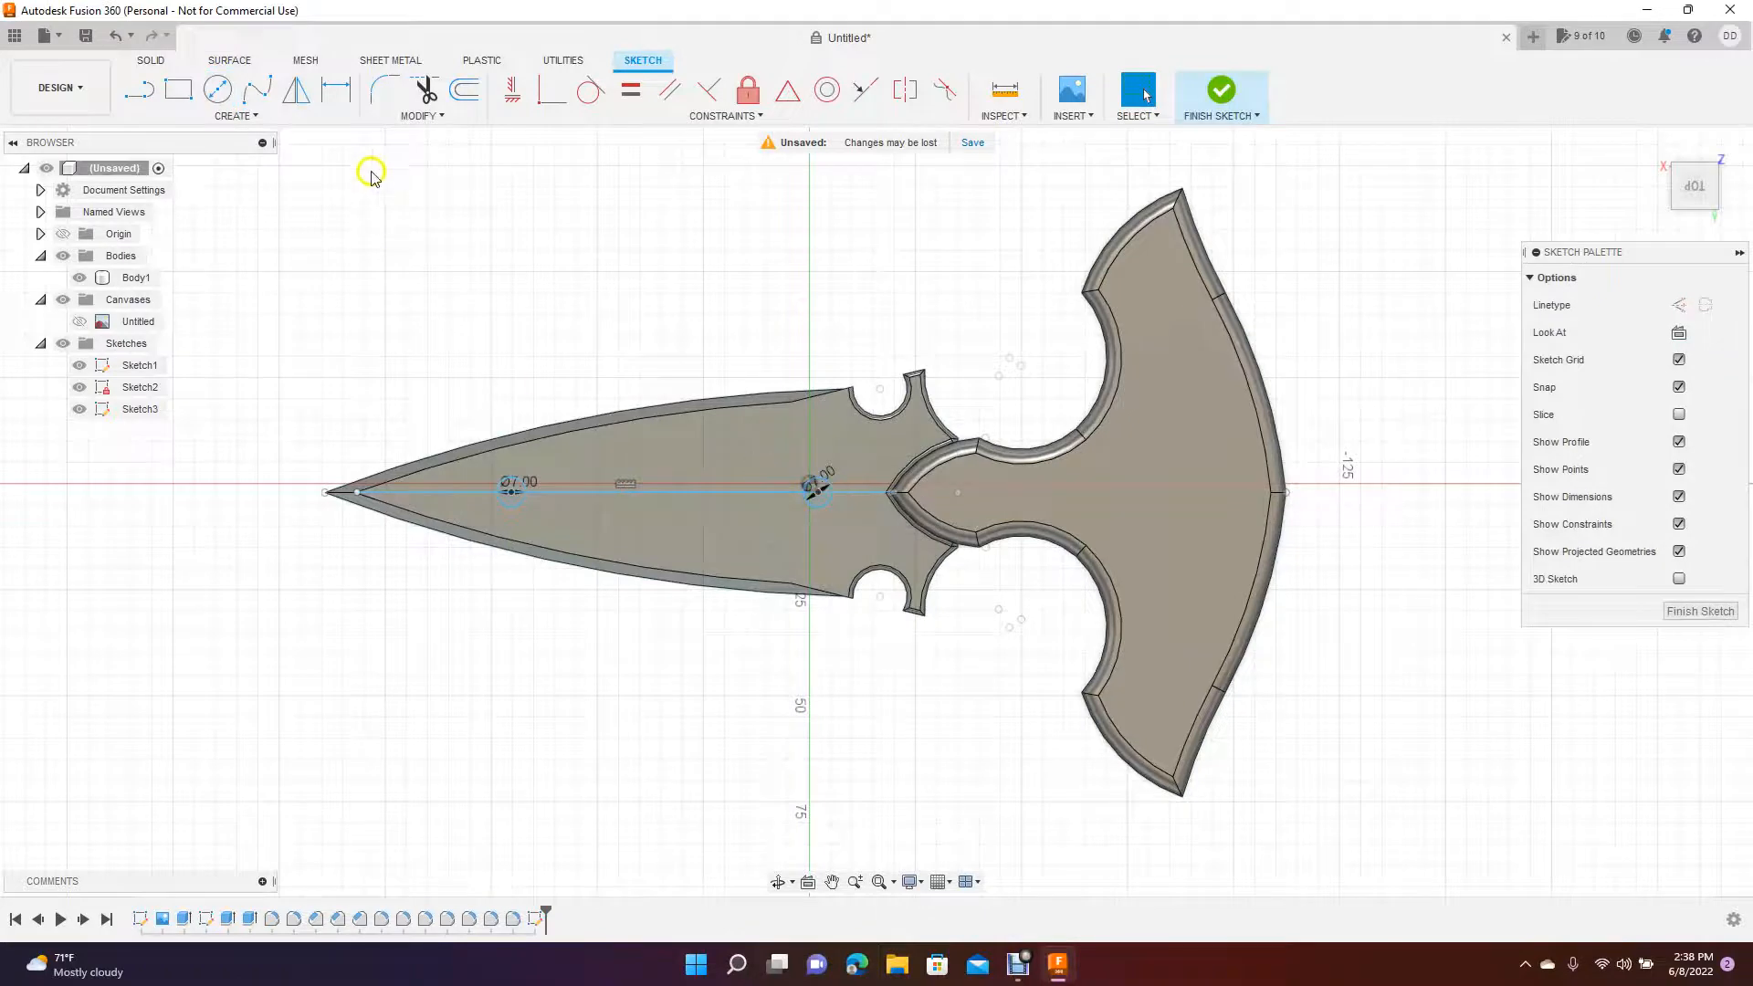
- Connect the two circles with straight lines along their upper and lower sides to form a slot outline
{"action": "left_click", "coordinate": [140, 90]}
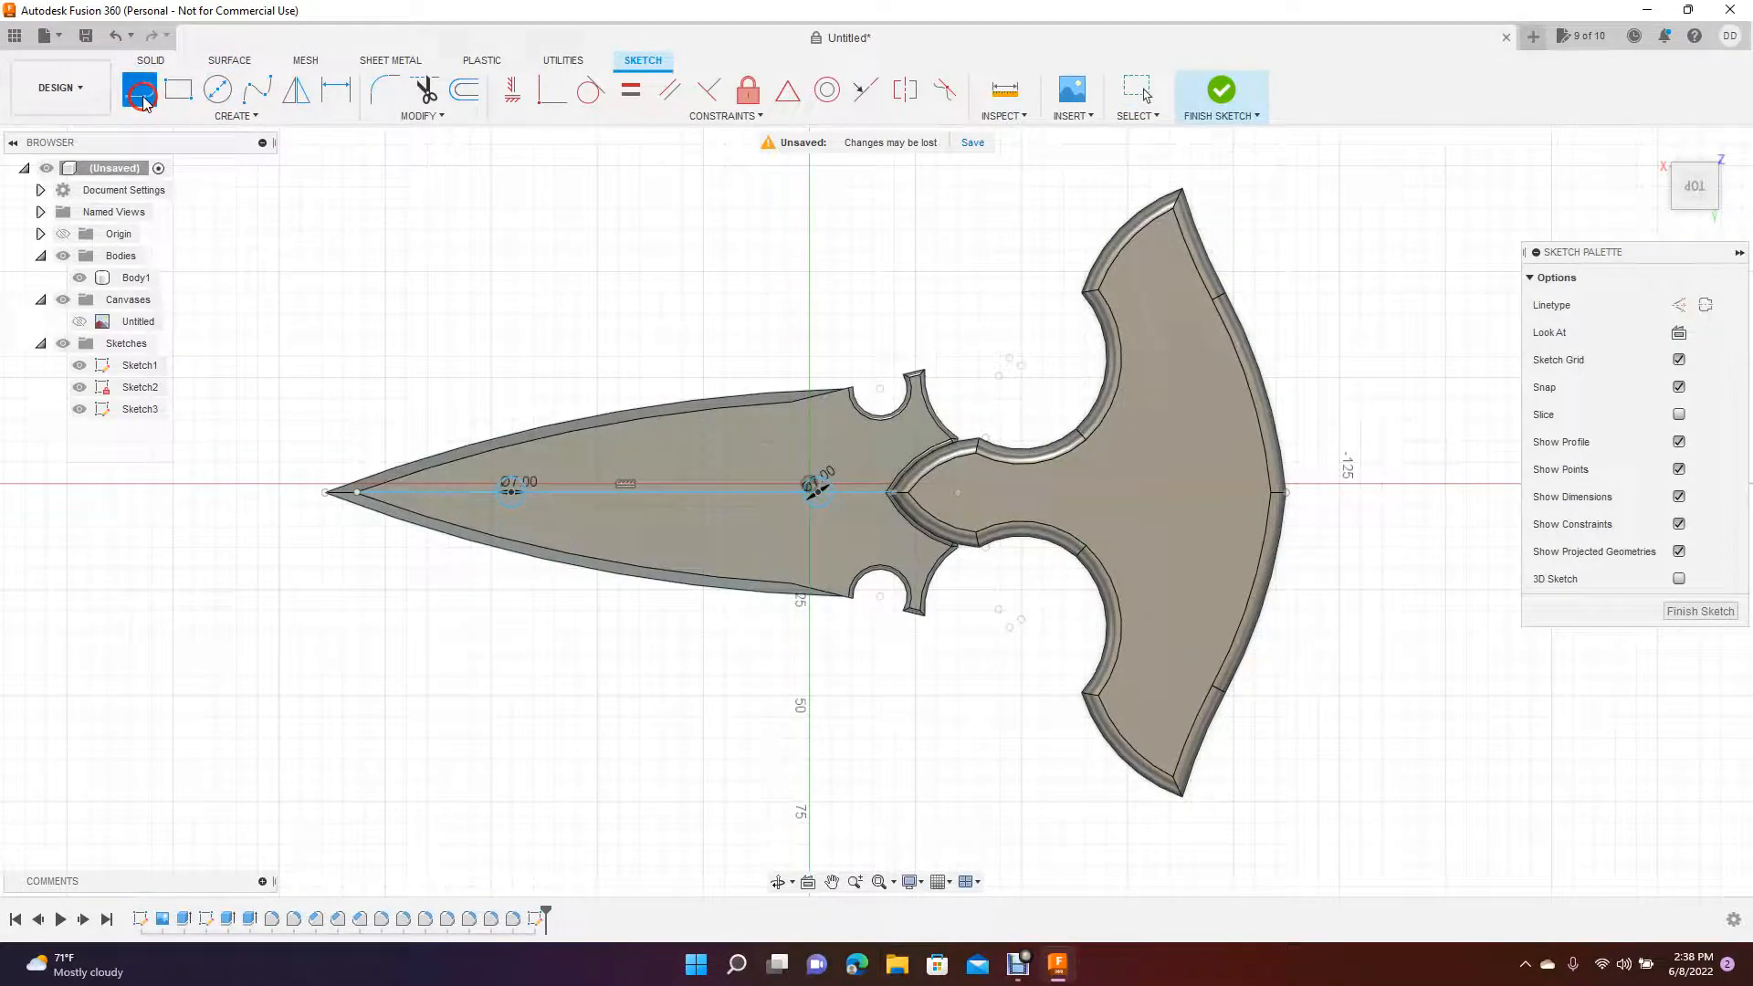
{"action": "left_click", "coordinate": [510, 482]}
{"action": "double_click", "coordinate": [818, 481]}
{"action": "left_click", "coordinate": [514, 507]}
{"action": "double_click", "coordinate": [819, 511]}
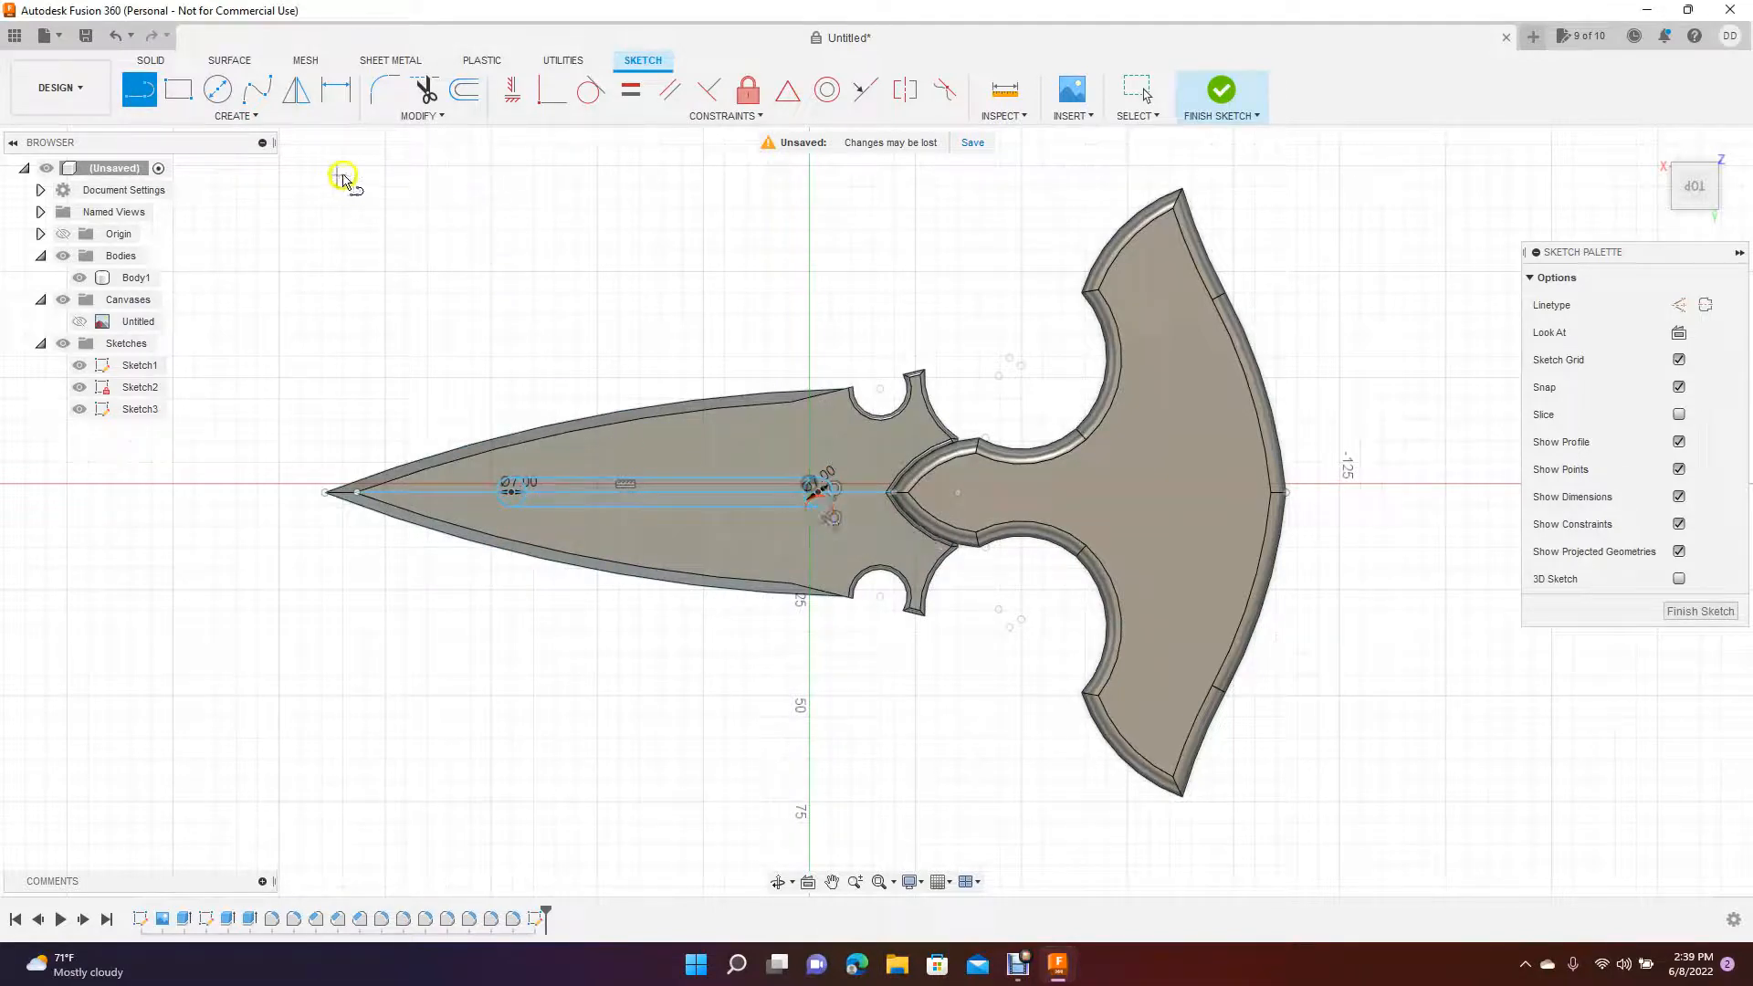
- Trim away the centre line and the inner arc of the circle near the blade's tip
{"action": "left_click", "coordinate": [424, 89]}
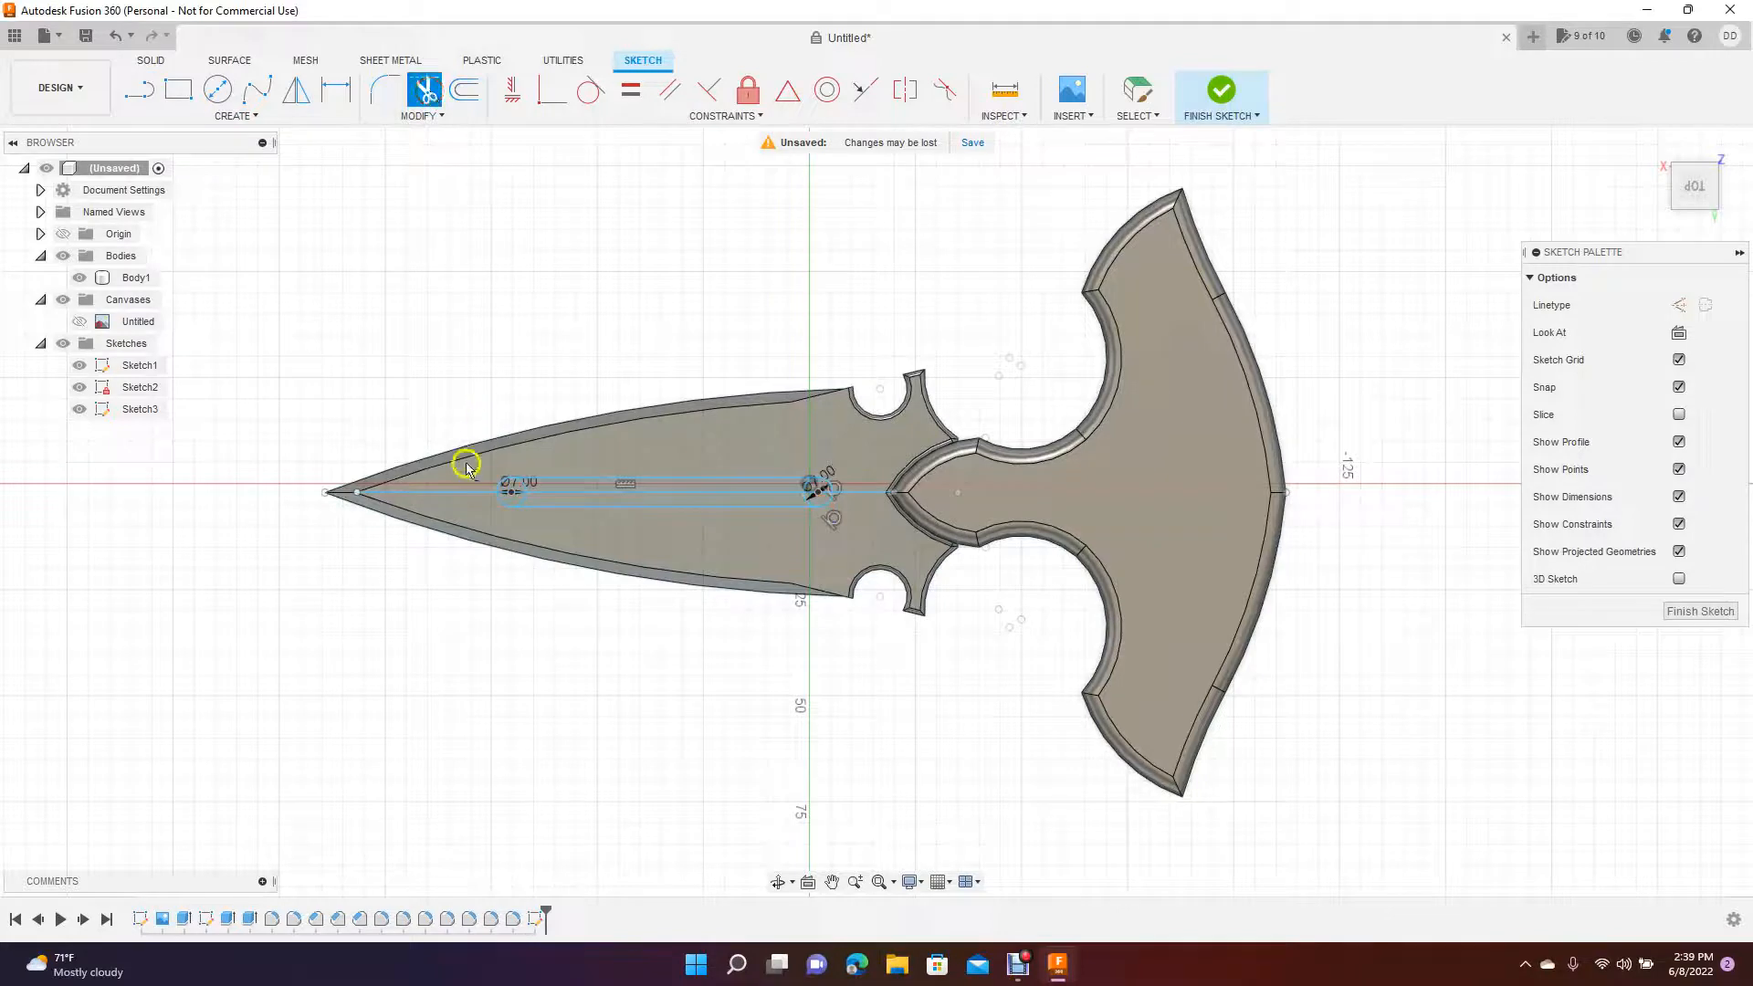
{"action": "left_click", "coordinate": [458, 493]}
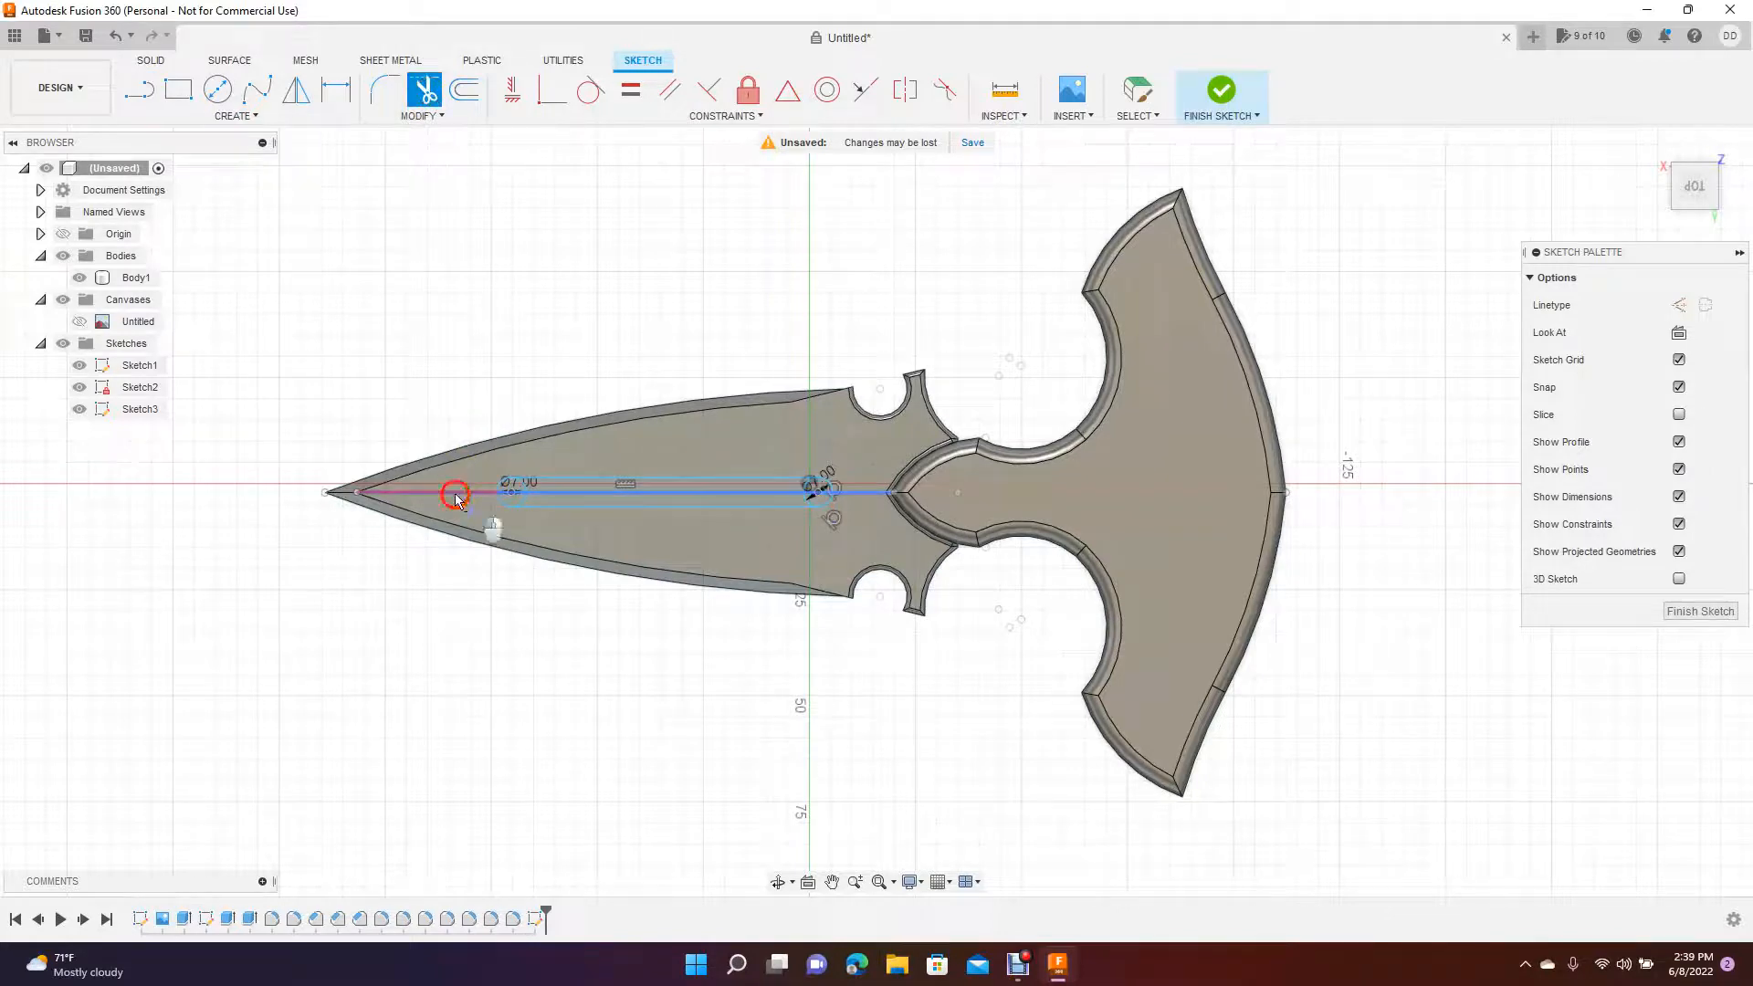
{"action": "left_click", "coordinate": [542, 494]}
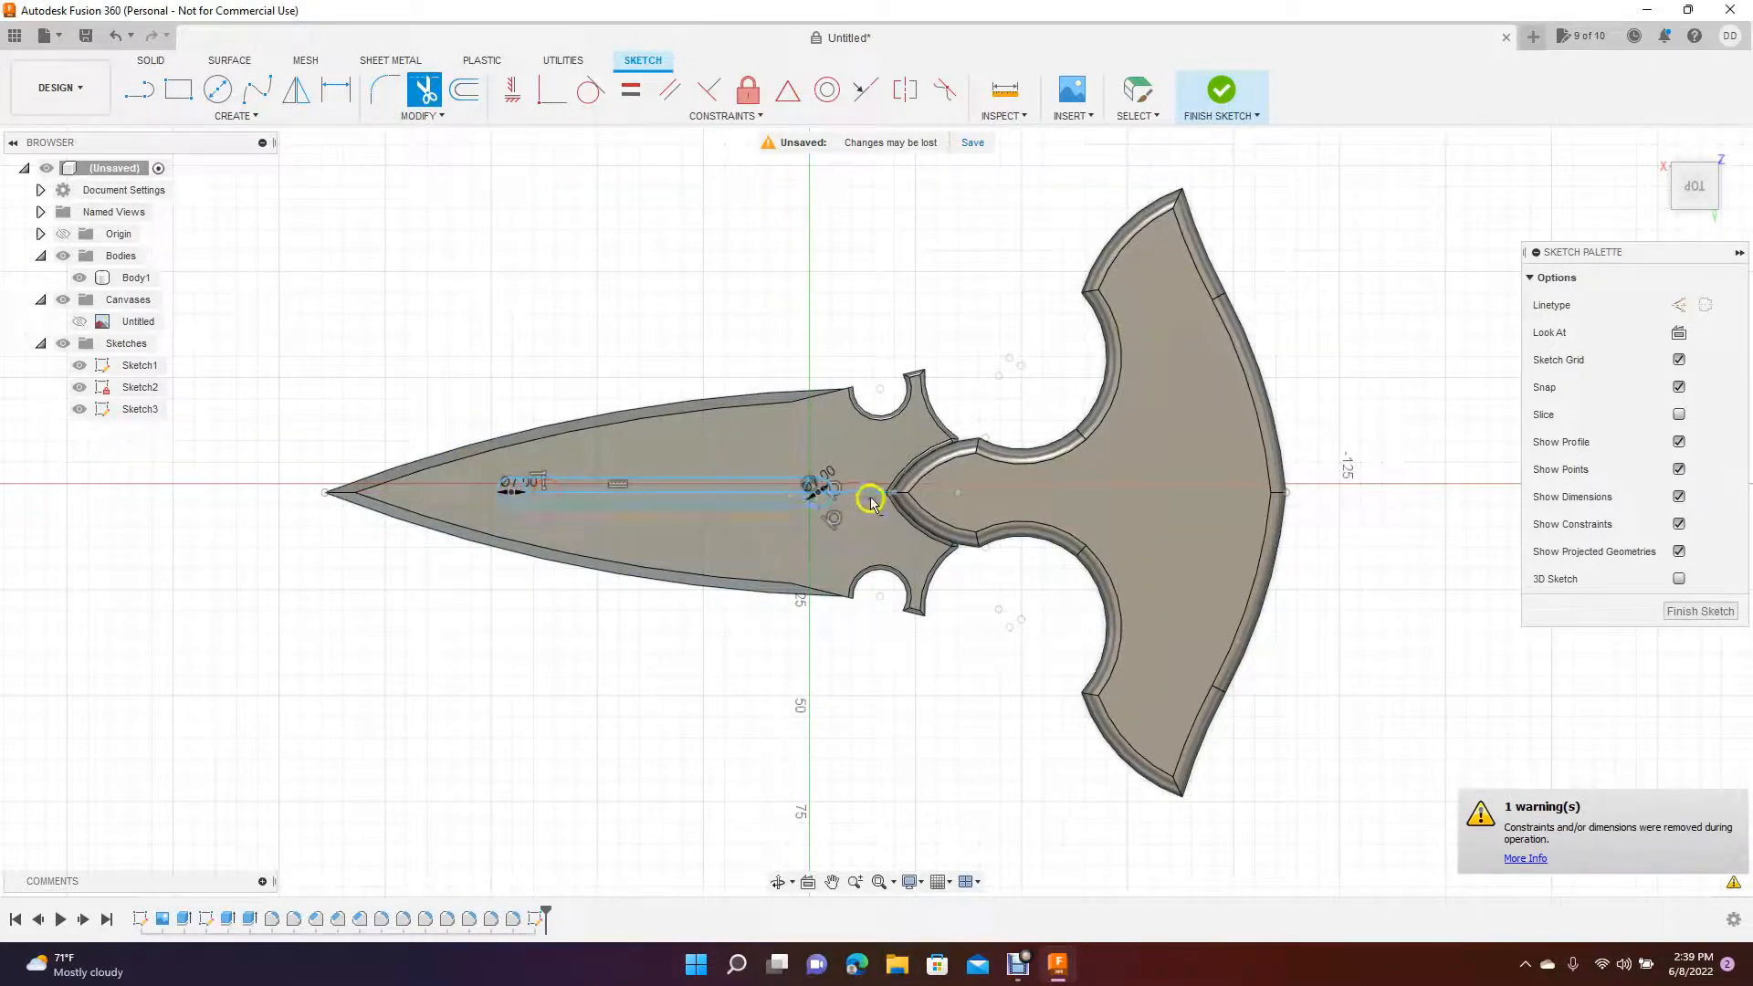
{"action": "left_click", "coordinate": [766, 496]}
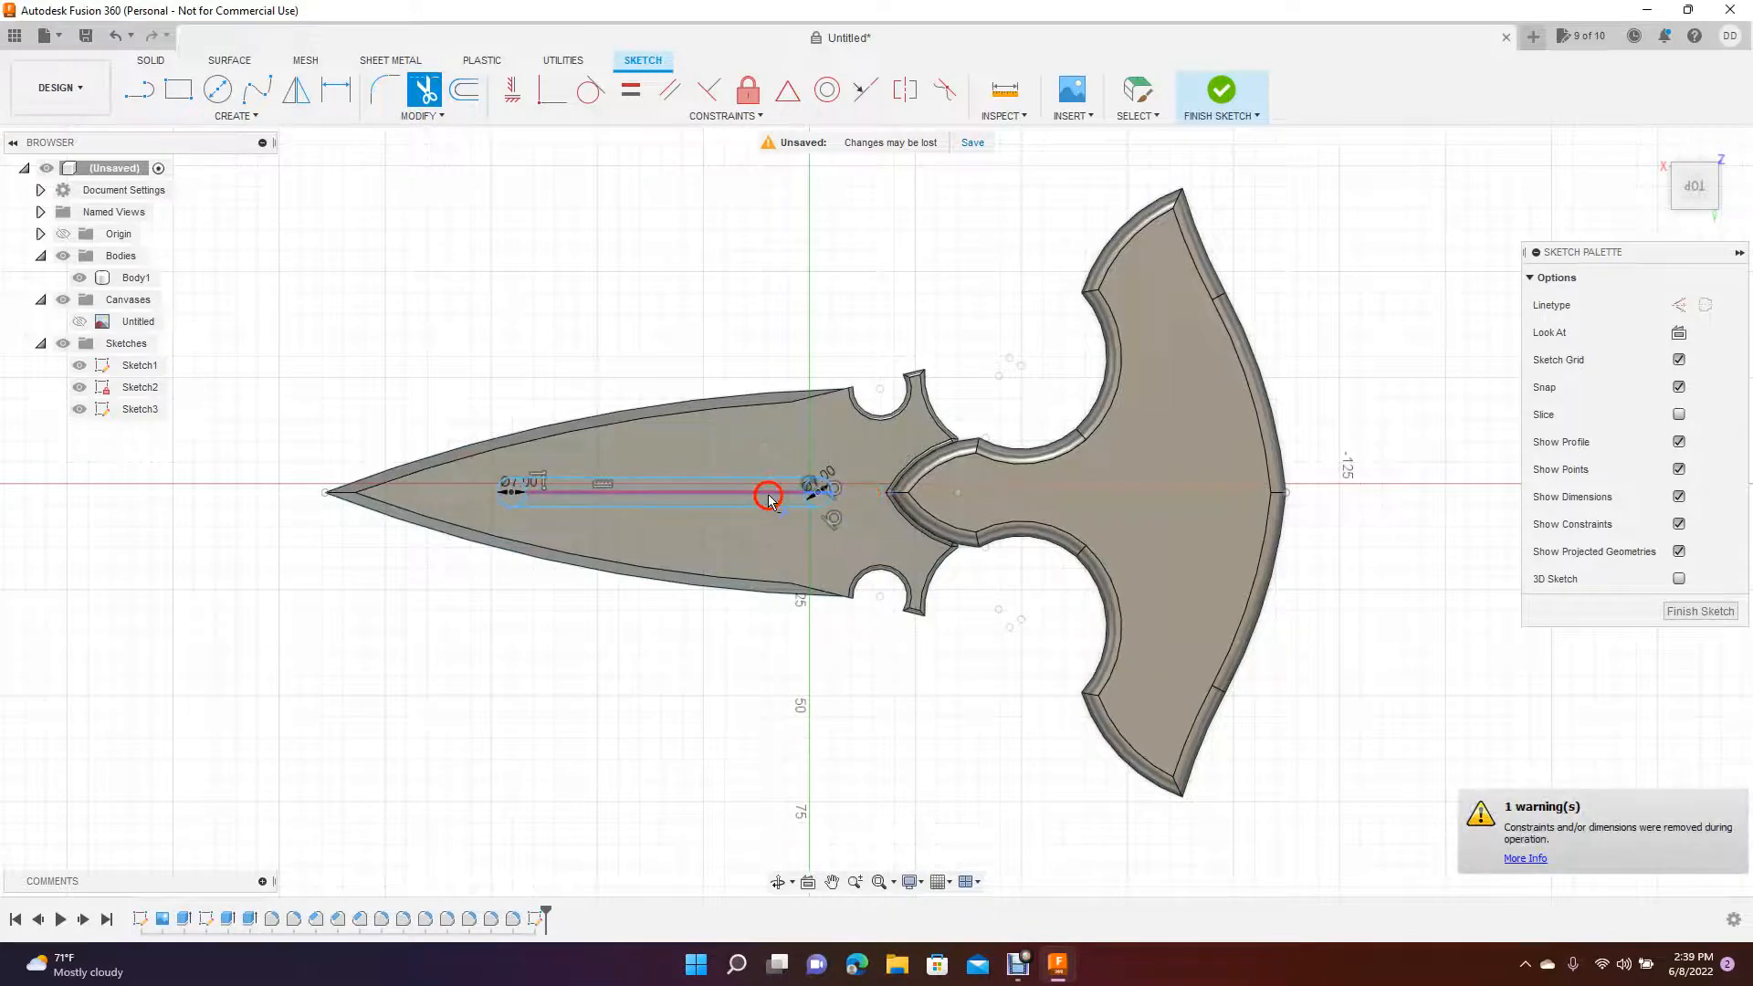
{"action": "left_click", "coordinate": [525, 497]}
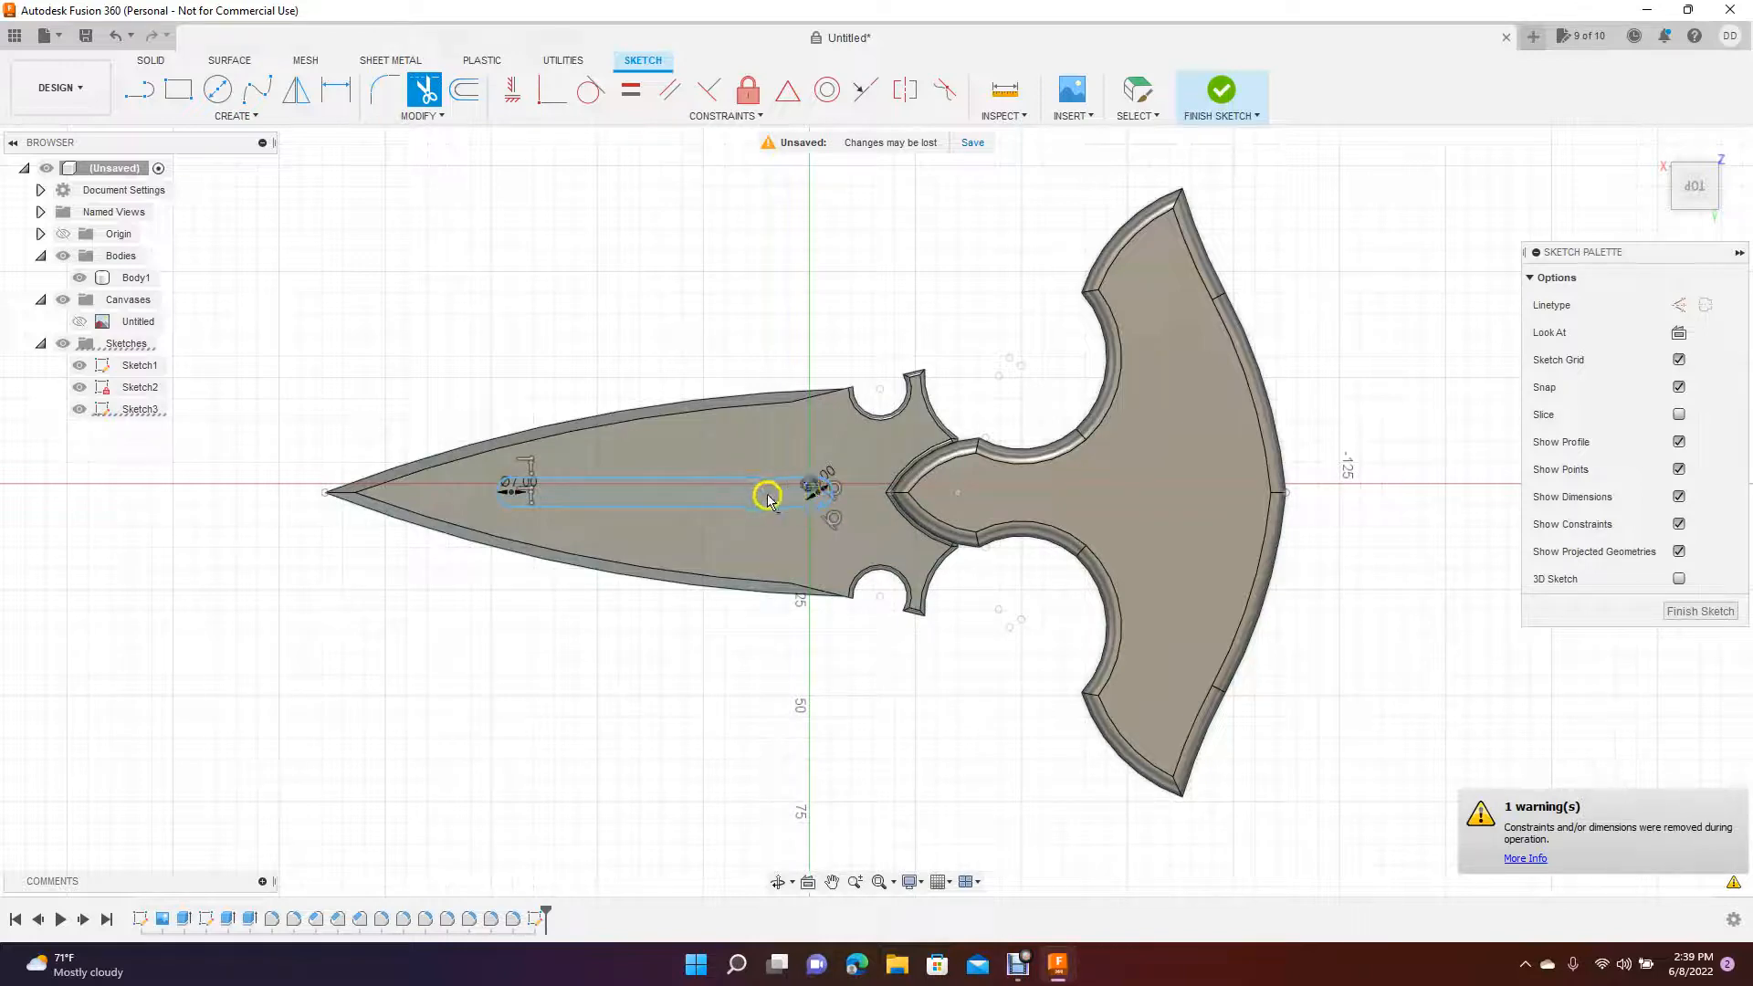
- Trim the inner arc of the circle near the handle to leave a clean slot outline
{"action": "left_click", "coordinate": [855, 882]}
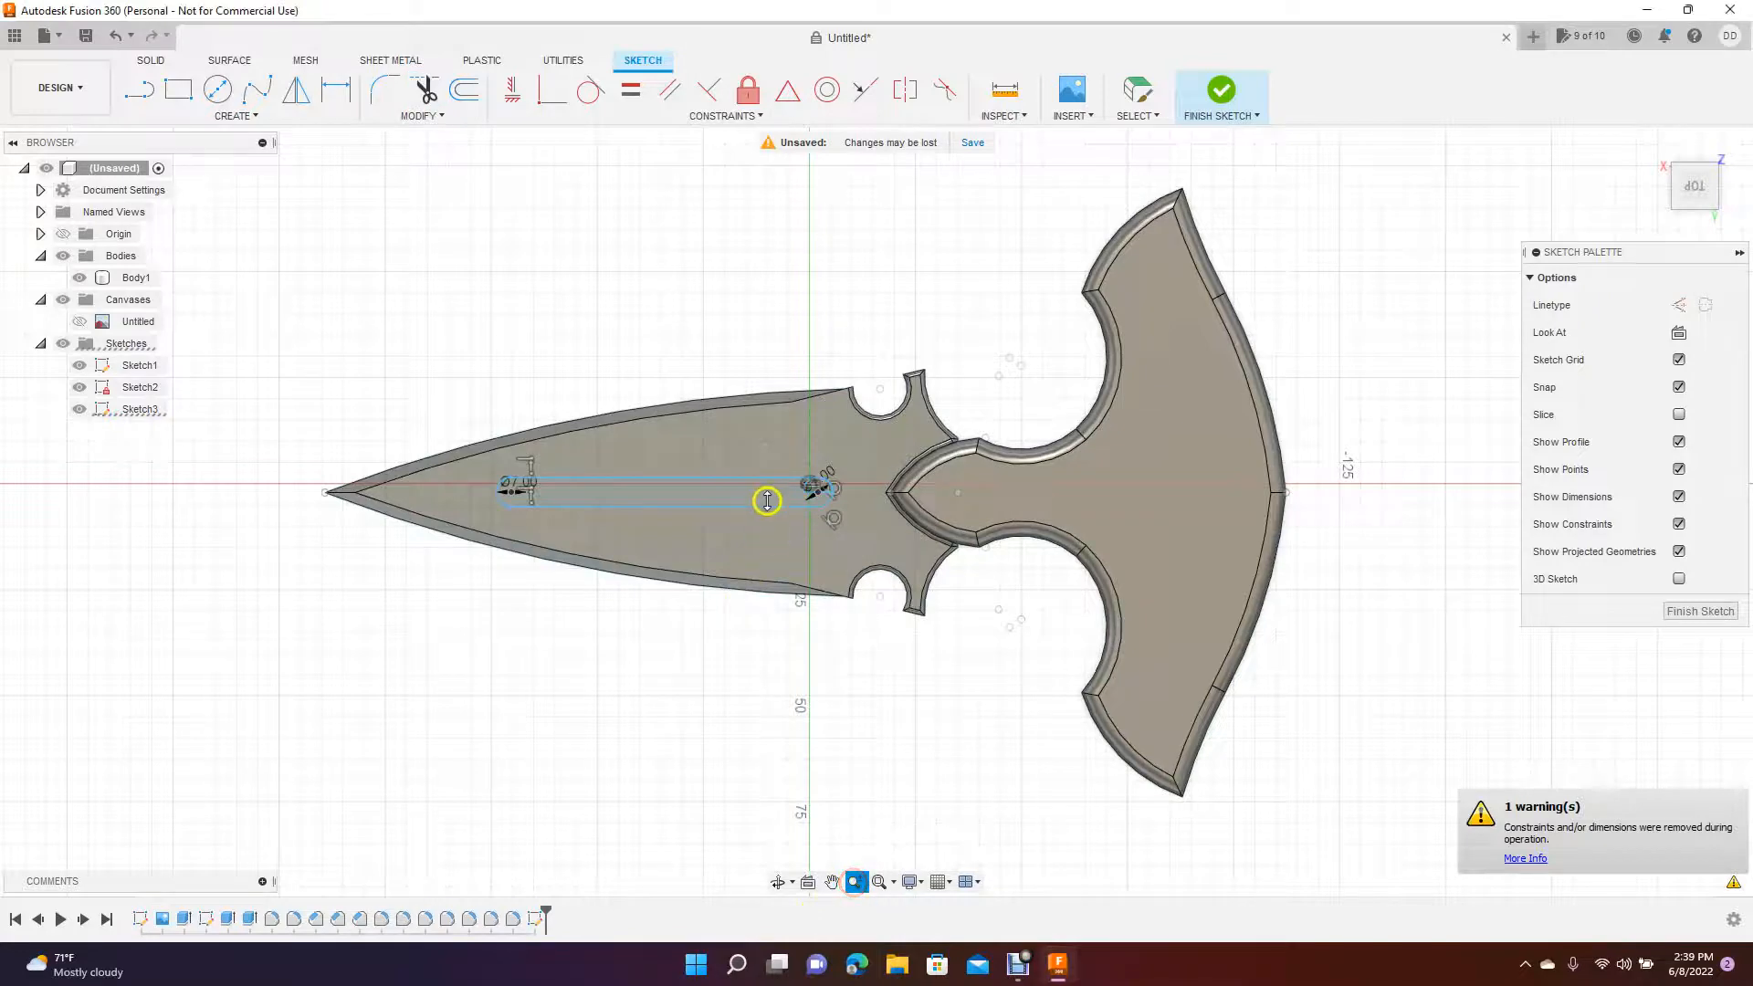
{"action": "left_click_drag", "start_coordinate": [773, 505], "coordinate": [788, 567]}
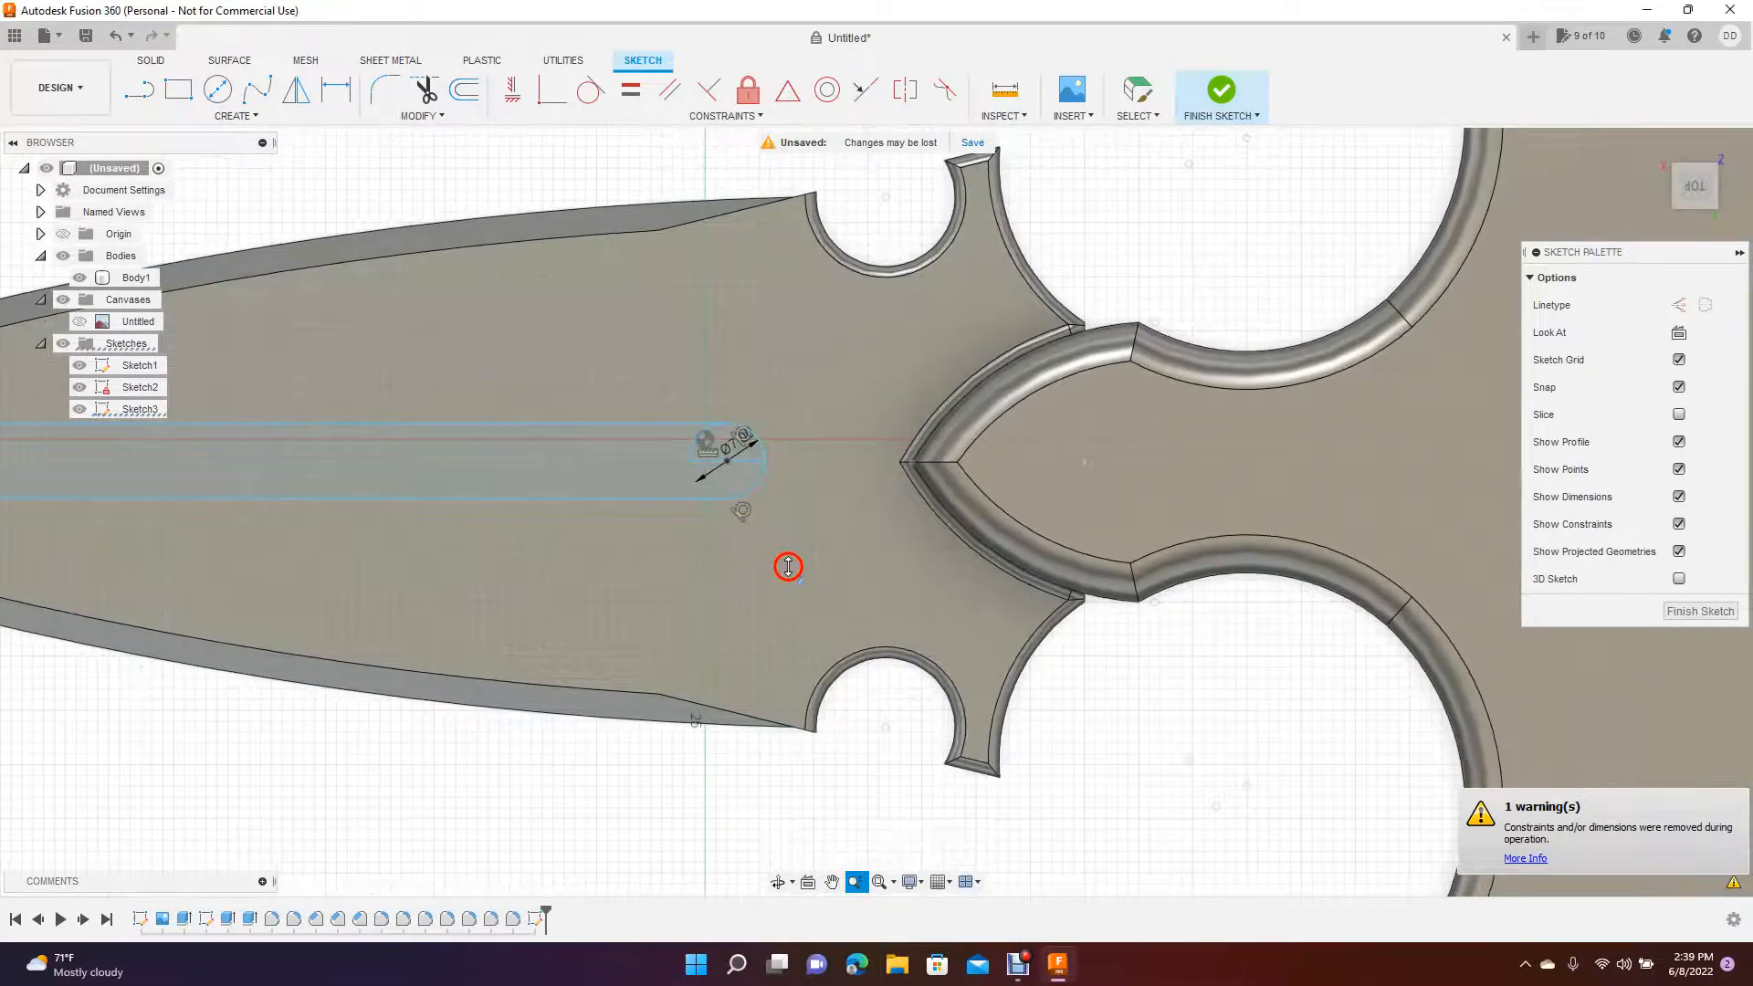
{"action": "left_click", "coordinate": [424, 91]}
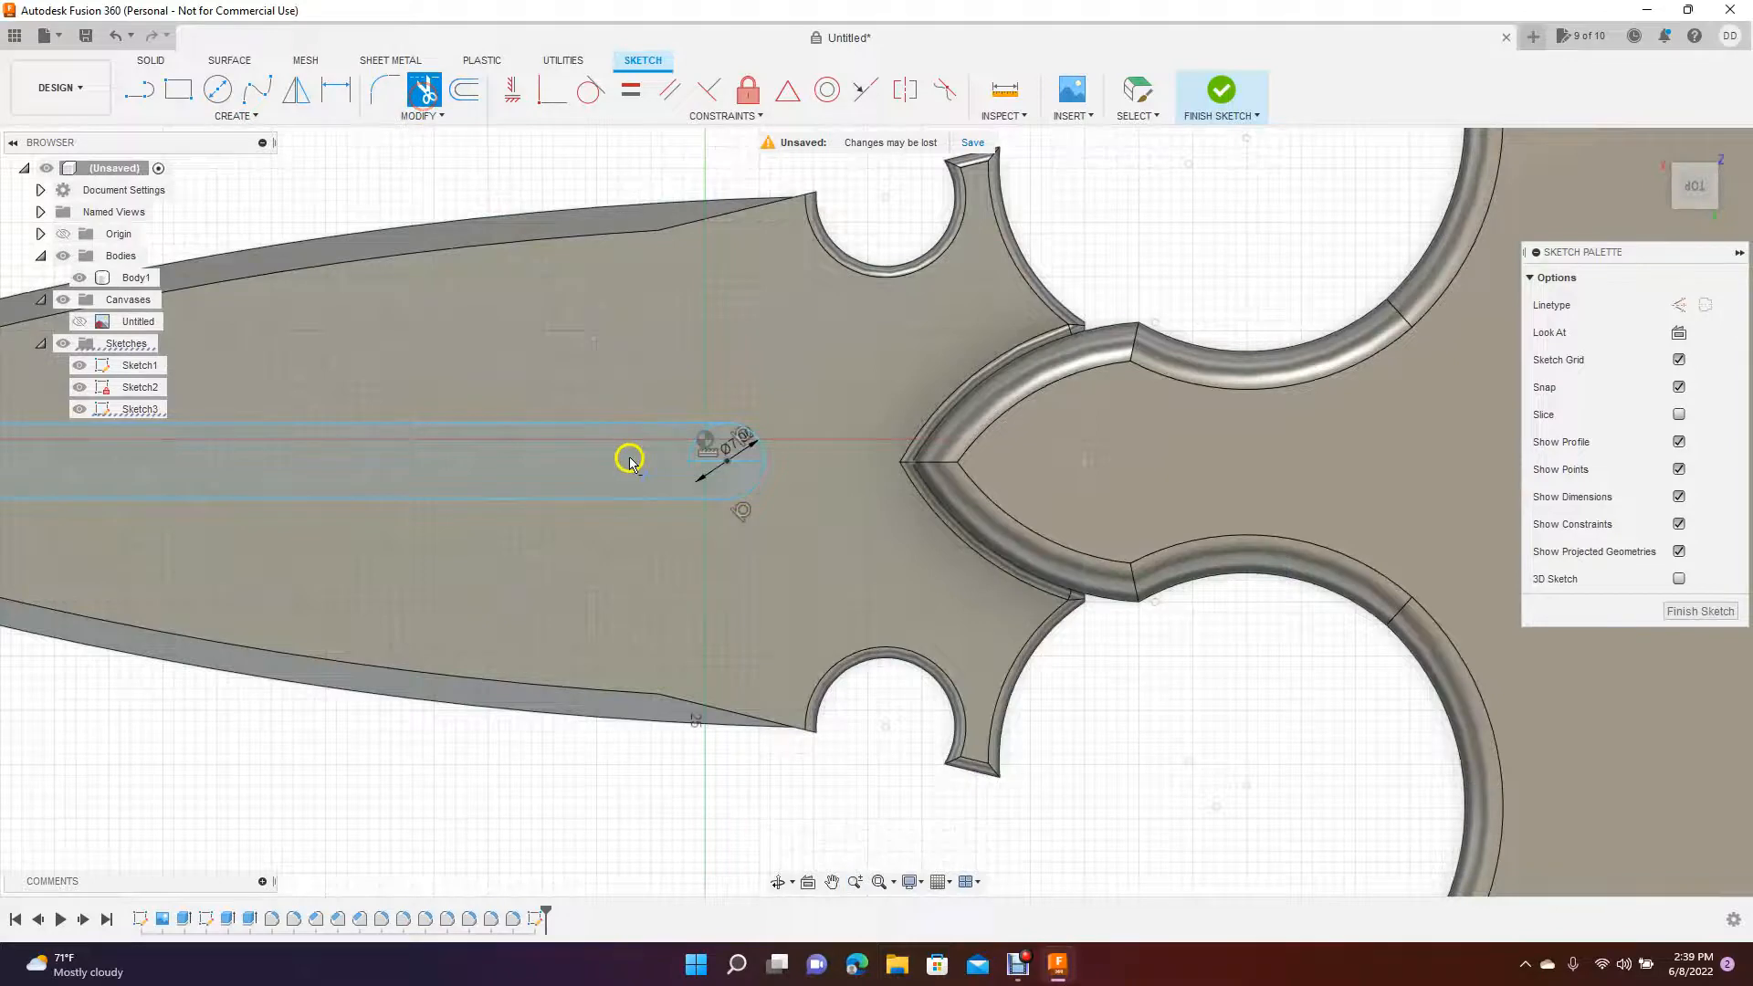
{"action": "left_click", "coordinate": [692, 460]}
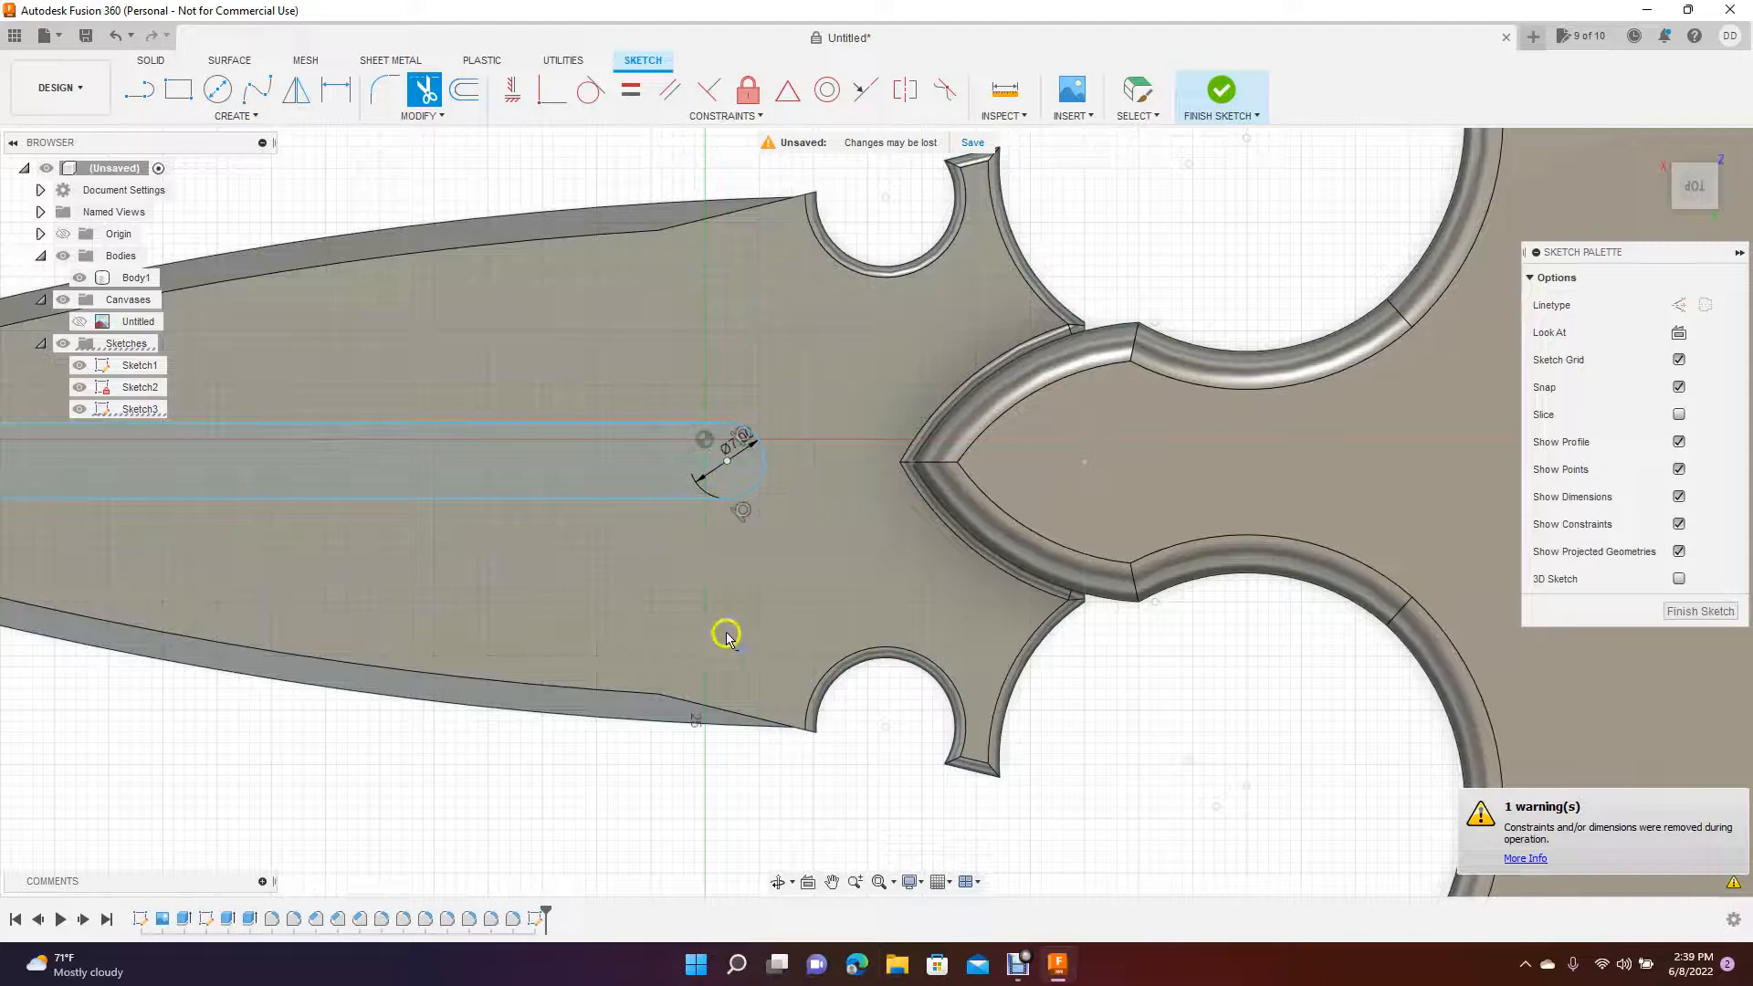
- Extrude the slot profile as a cut down through the full thickness of the blade
{"action": "left_click", "coordinate": [855, 881]}
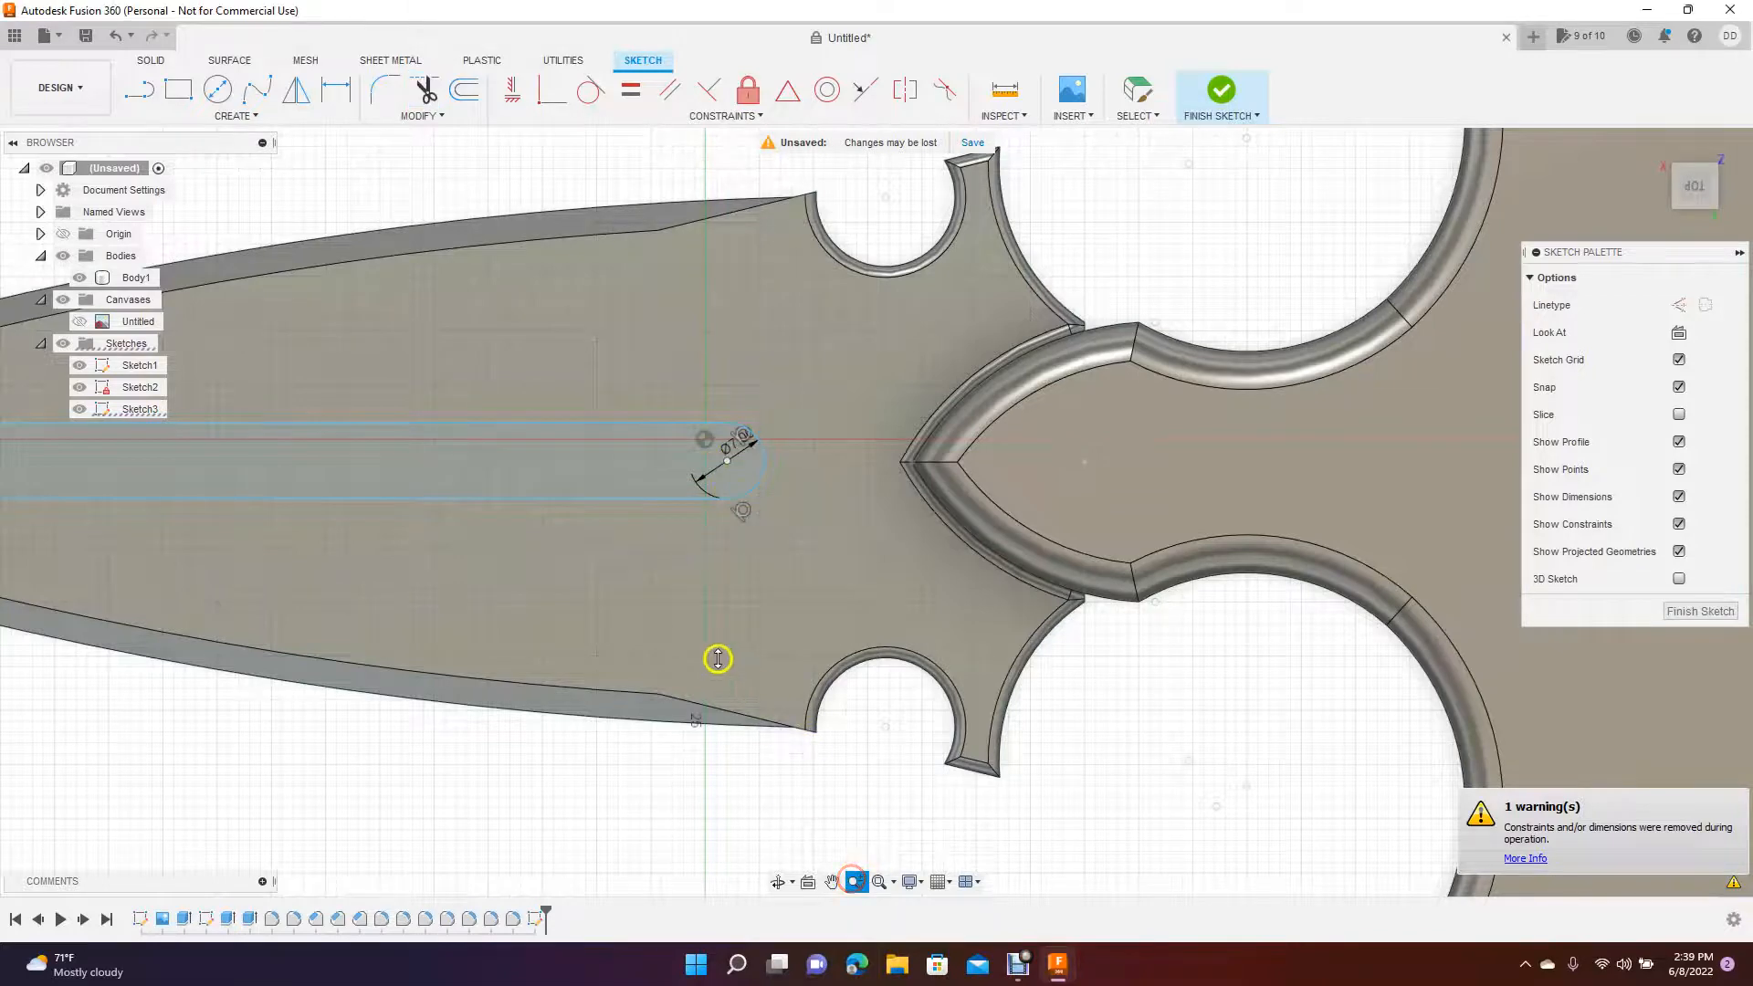
{"action": "mouse_move", "coordinate": [673, 594]}
{"action": "left_mouse_down"}
{"action": "mouse_move", "coordinate": [682, 625]}
{"action": "mouse_move", "coordinate": [636, 553]}
{"action": "left_mouse_up"}
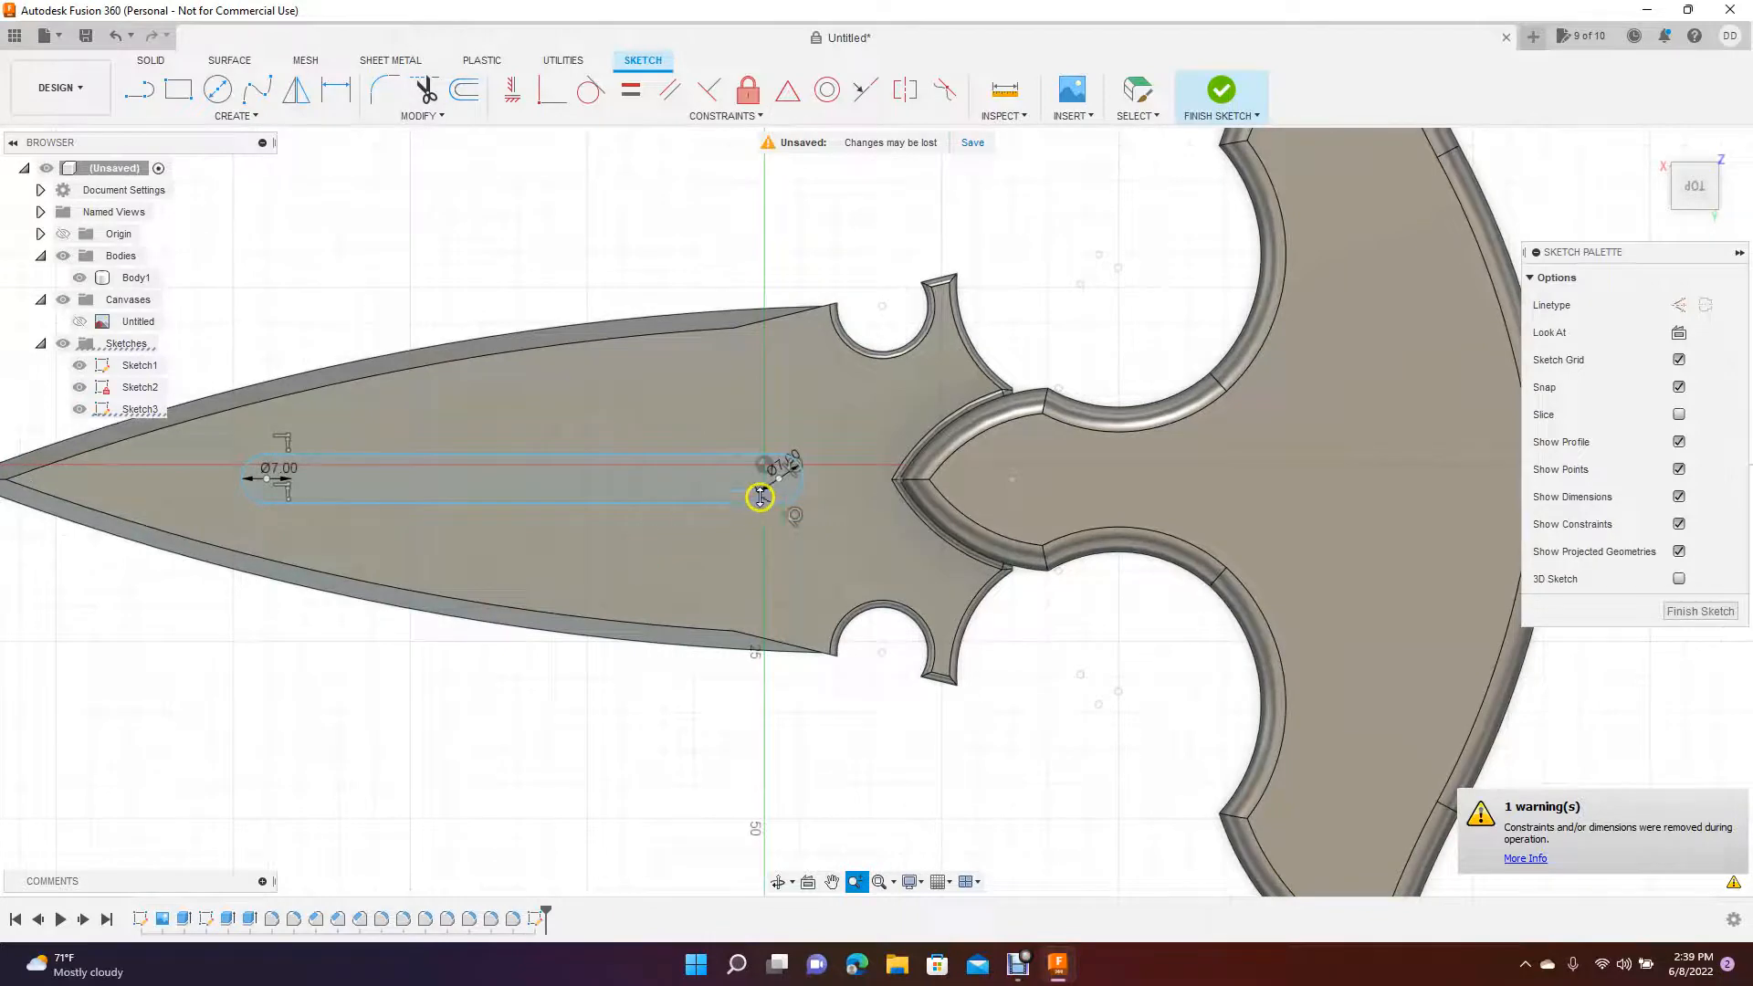
{"action": "left_click", "coordinate": [152, 60]}
{"action": "left_click", "coordinate": [178, 89]}
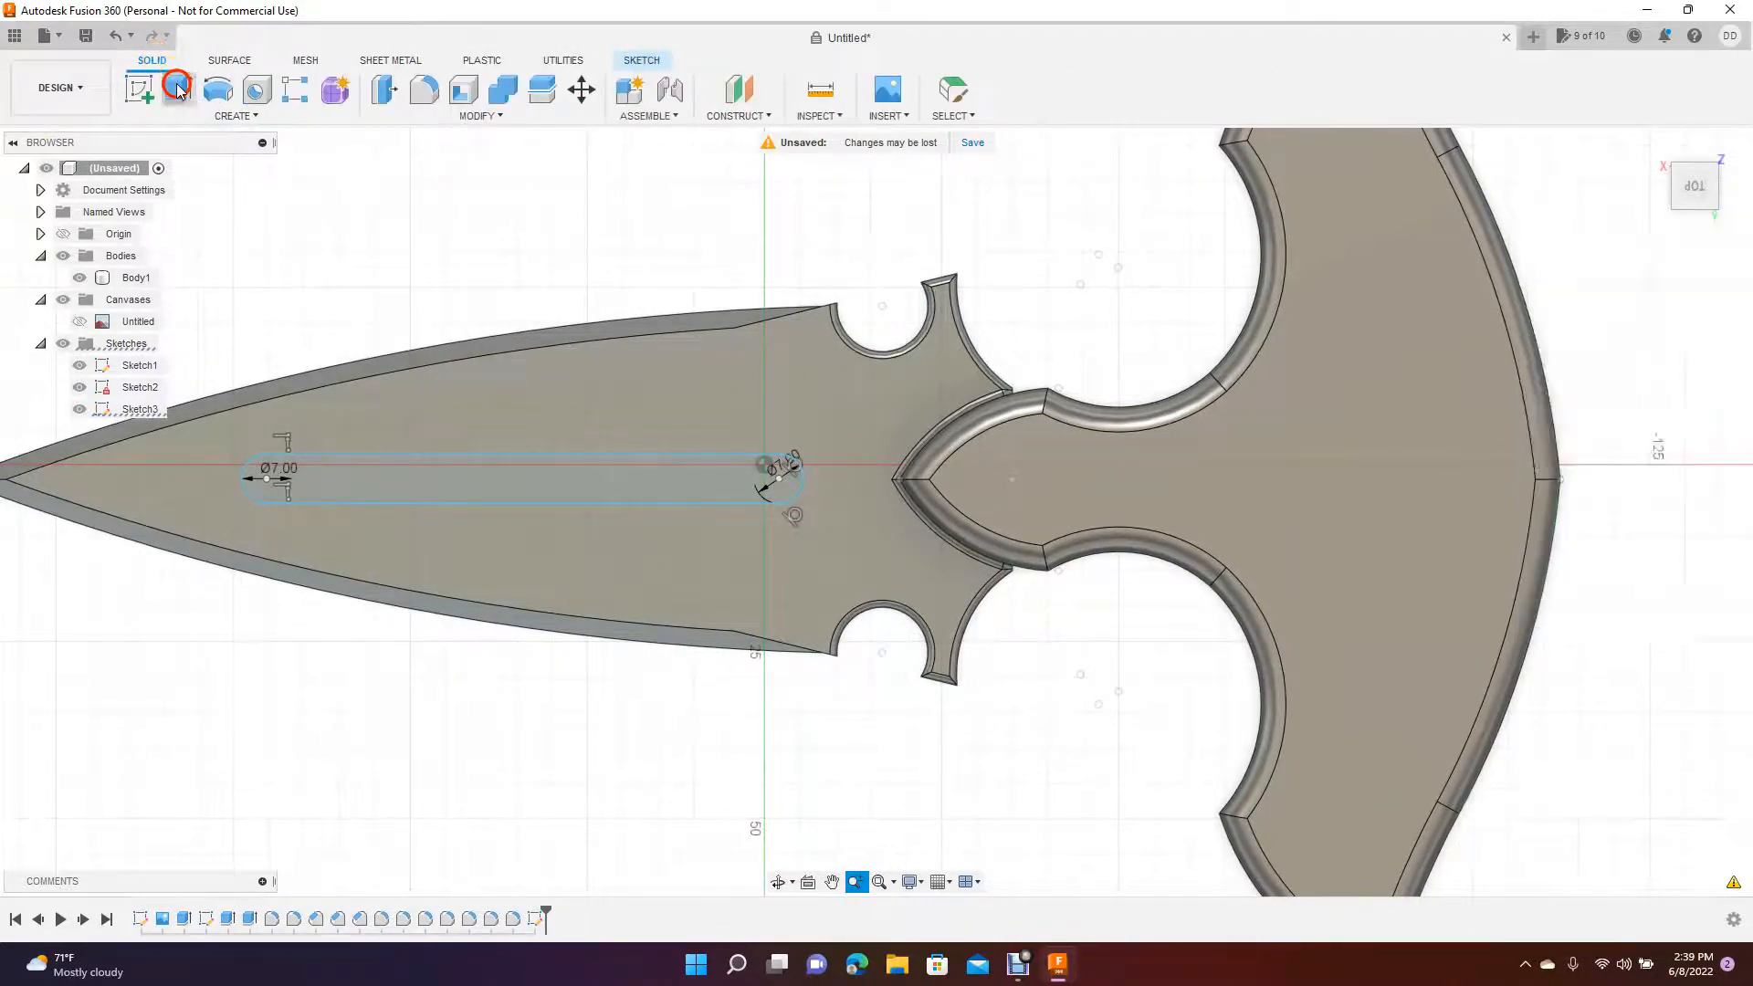
{"action": "left_click", "coordinate": [581, 471]}
{"action": "left_click", "coordinate": [1640, 319]}
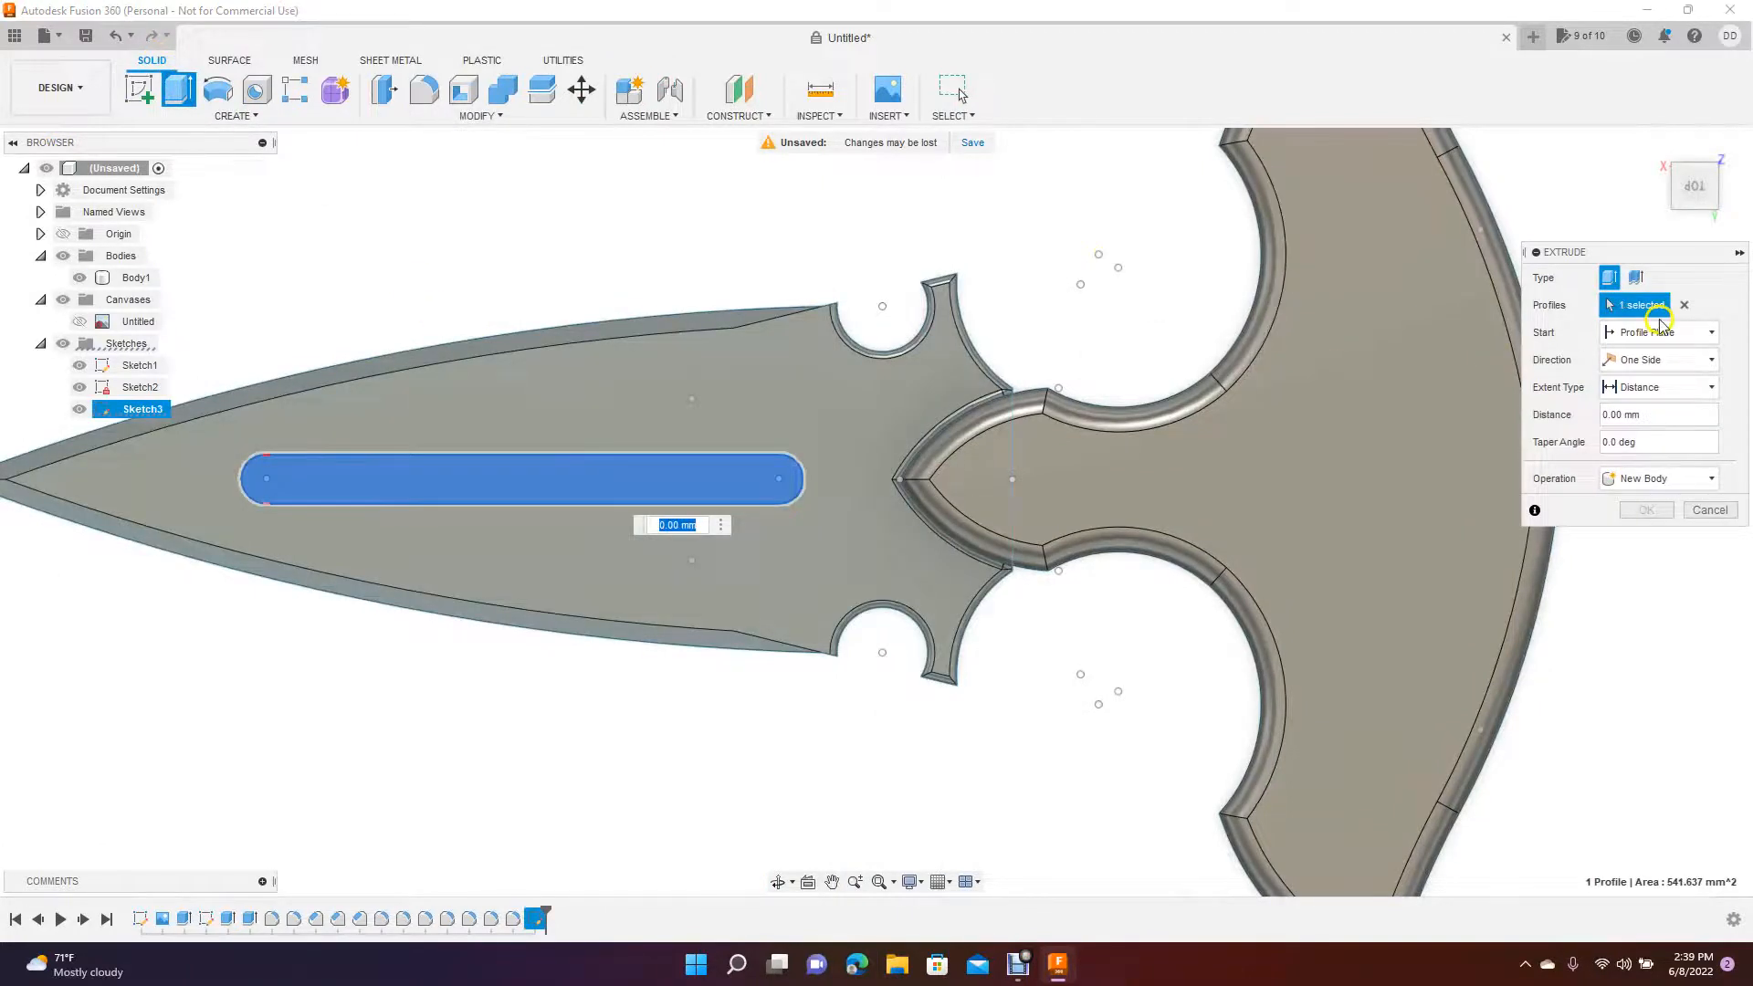
{"action": "left_click", "coordinate": [1657, 479]}
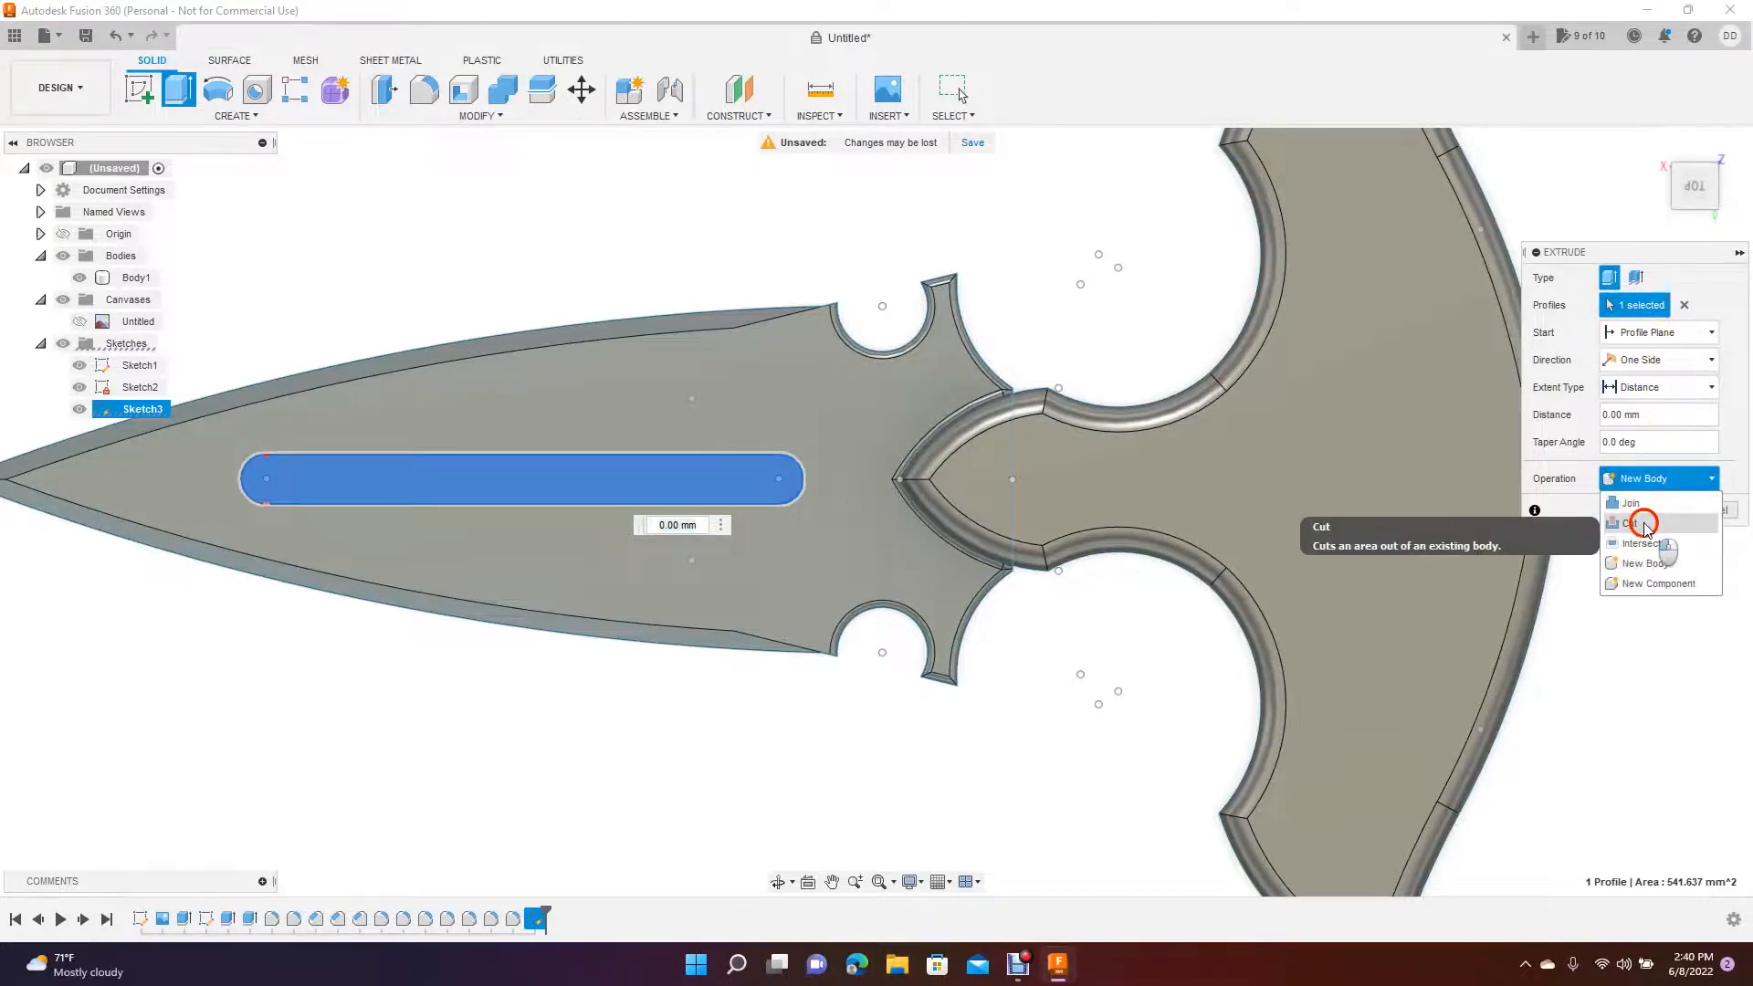
{"action": "left_click", "coordinate": [1644, 525]}
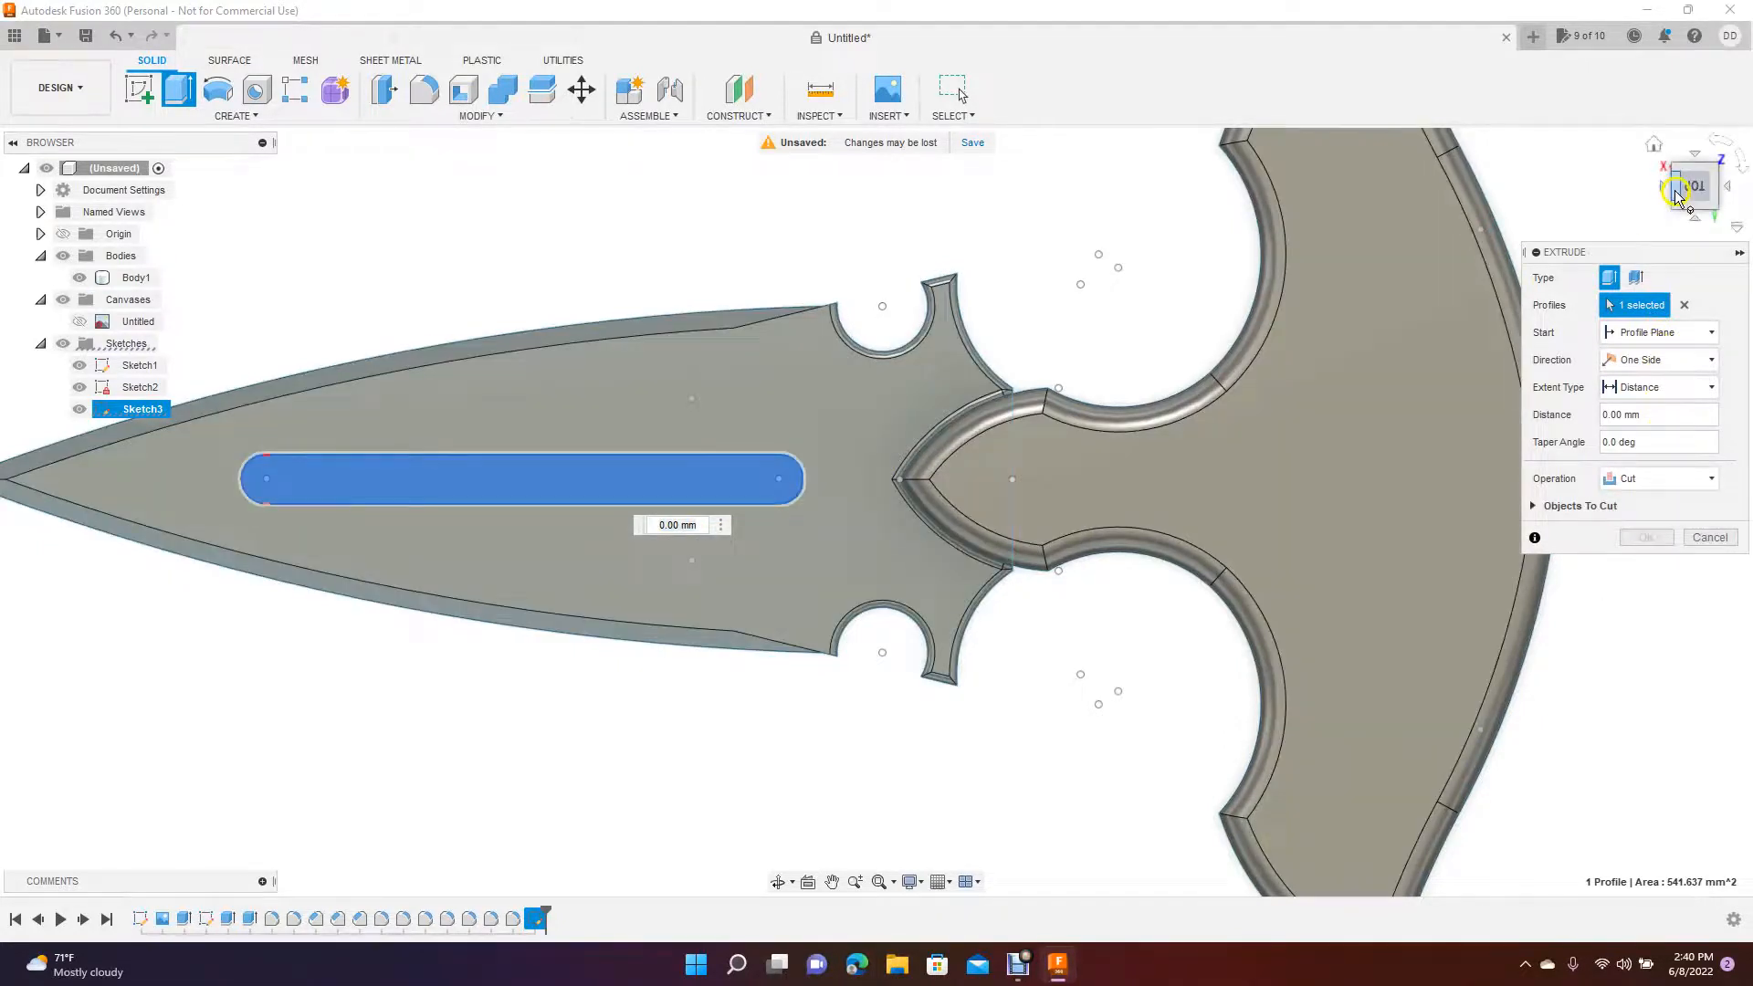
{"action": "left_click", "coordinate": [1689, 174]}
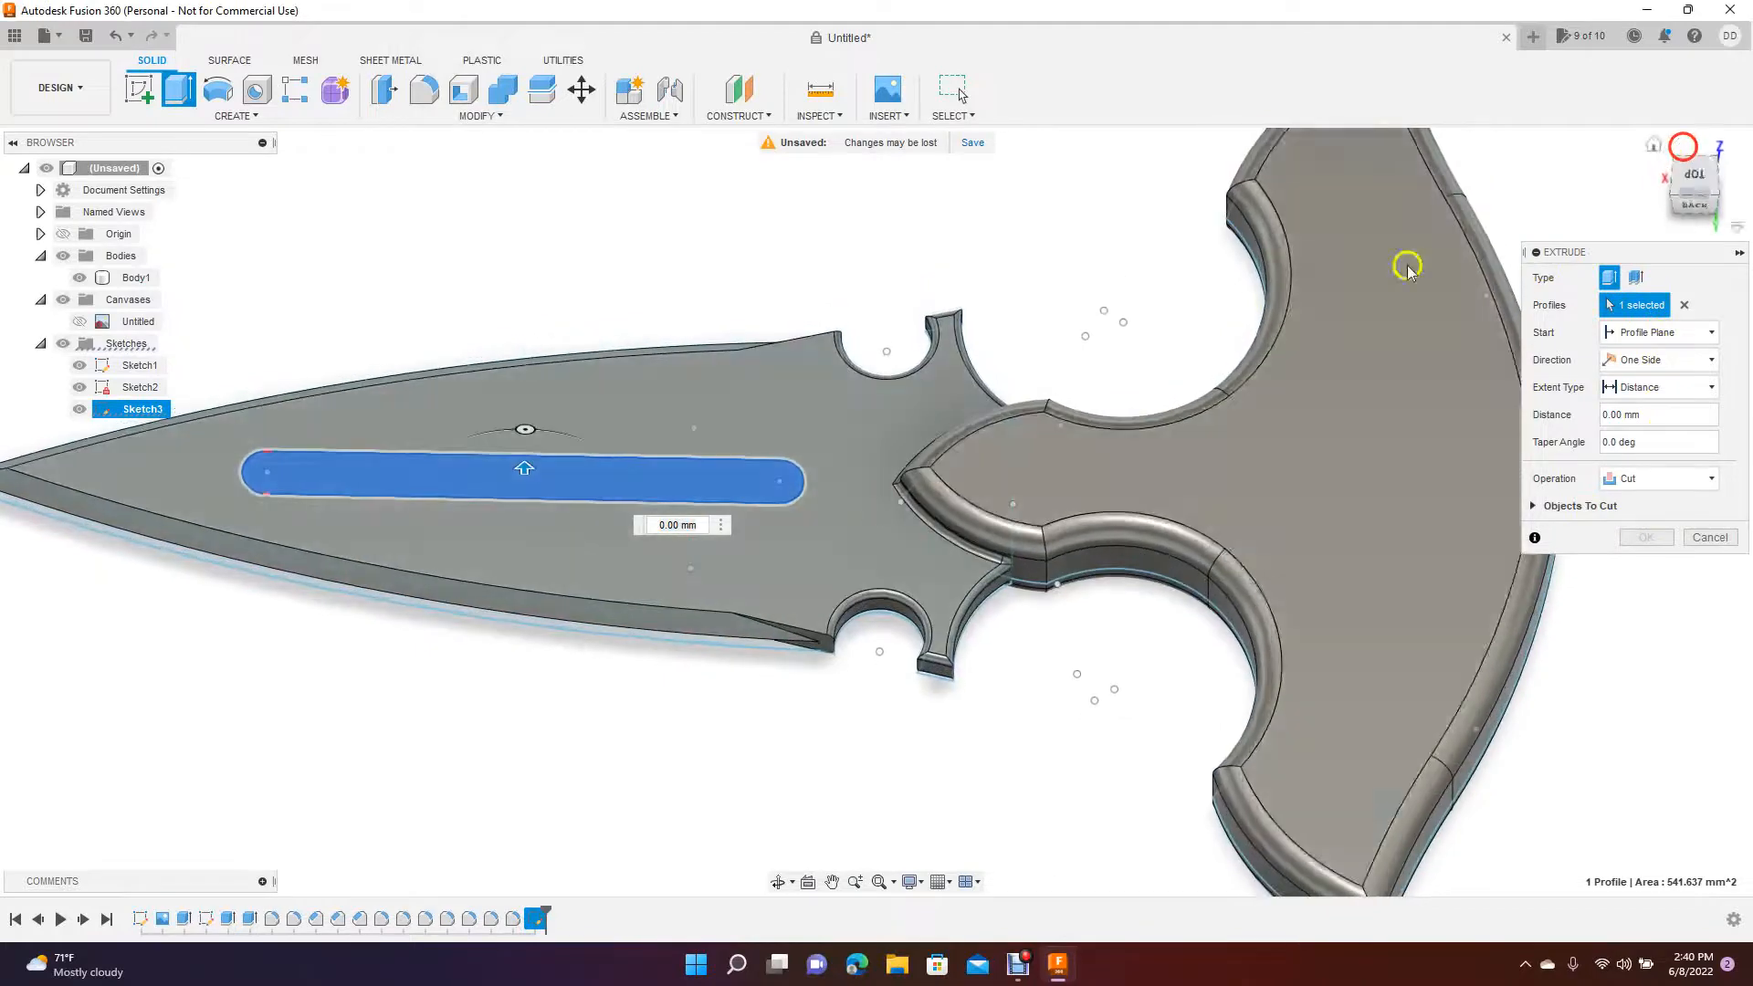
{"action": "left_click_drag", "start_coordinate": [523, 469], "coordinate": [525, 589]}
{"action": "left_click", "coordinate": [1633, 538]}
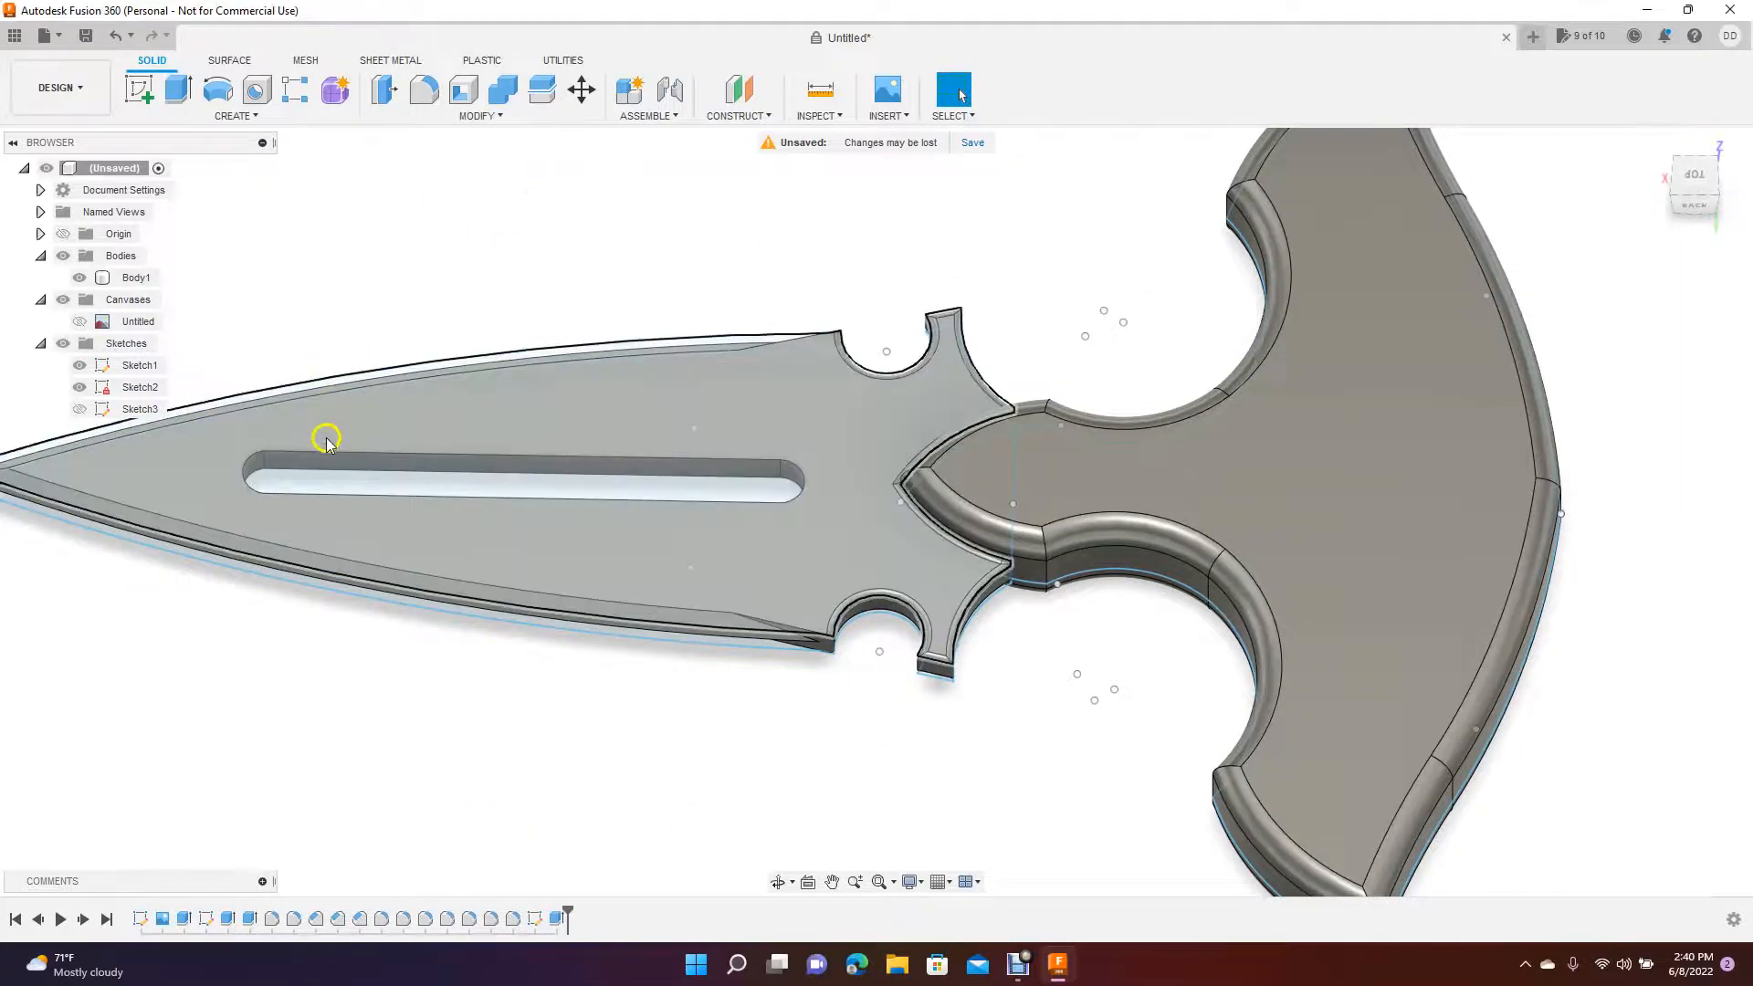
- Fillet the slot's edges on the blade's top face, including both rounded ends, with a 1 mm radius
{"action": "left_click", "coordinate": [424, 96]}
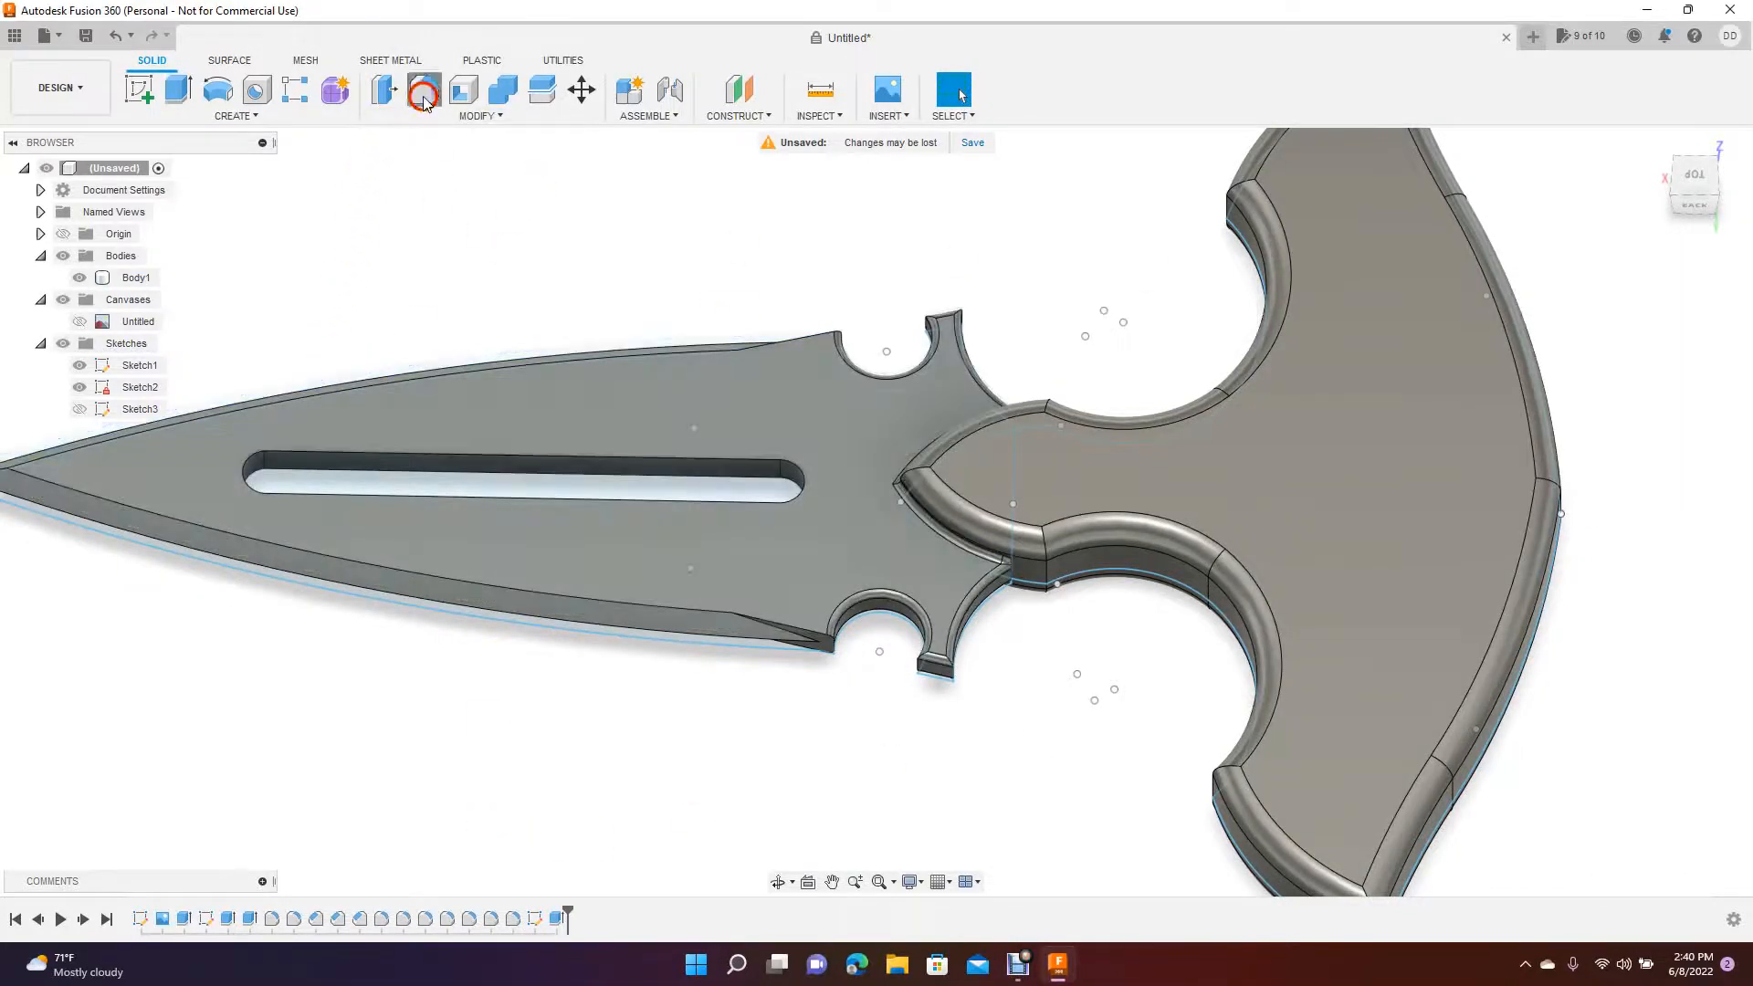
{"action": "left_click", "coordinate": [461, 459]}
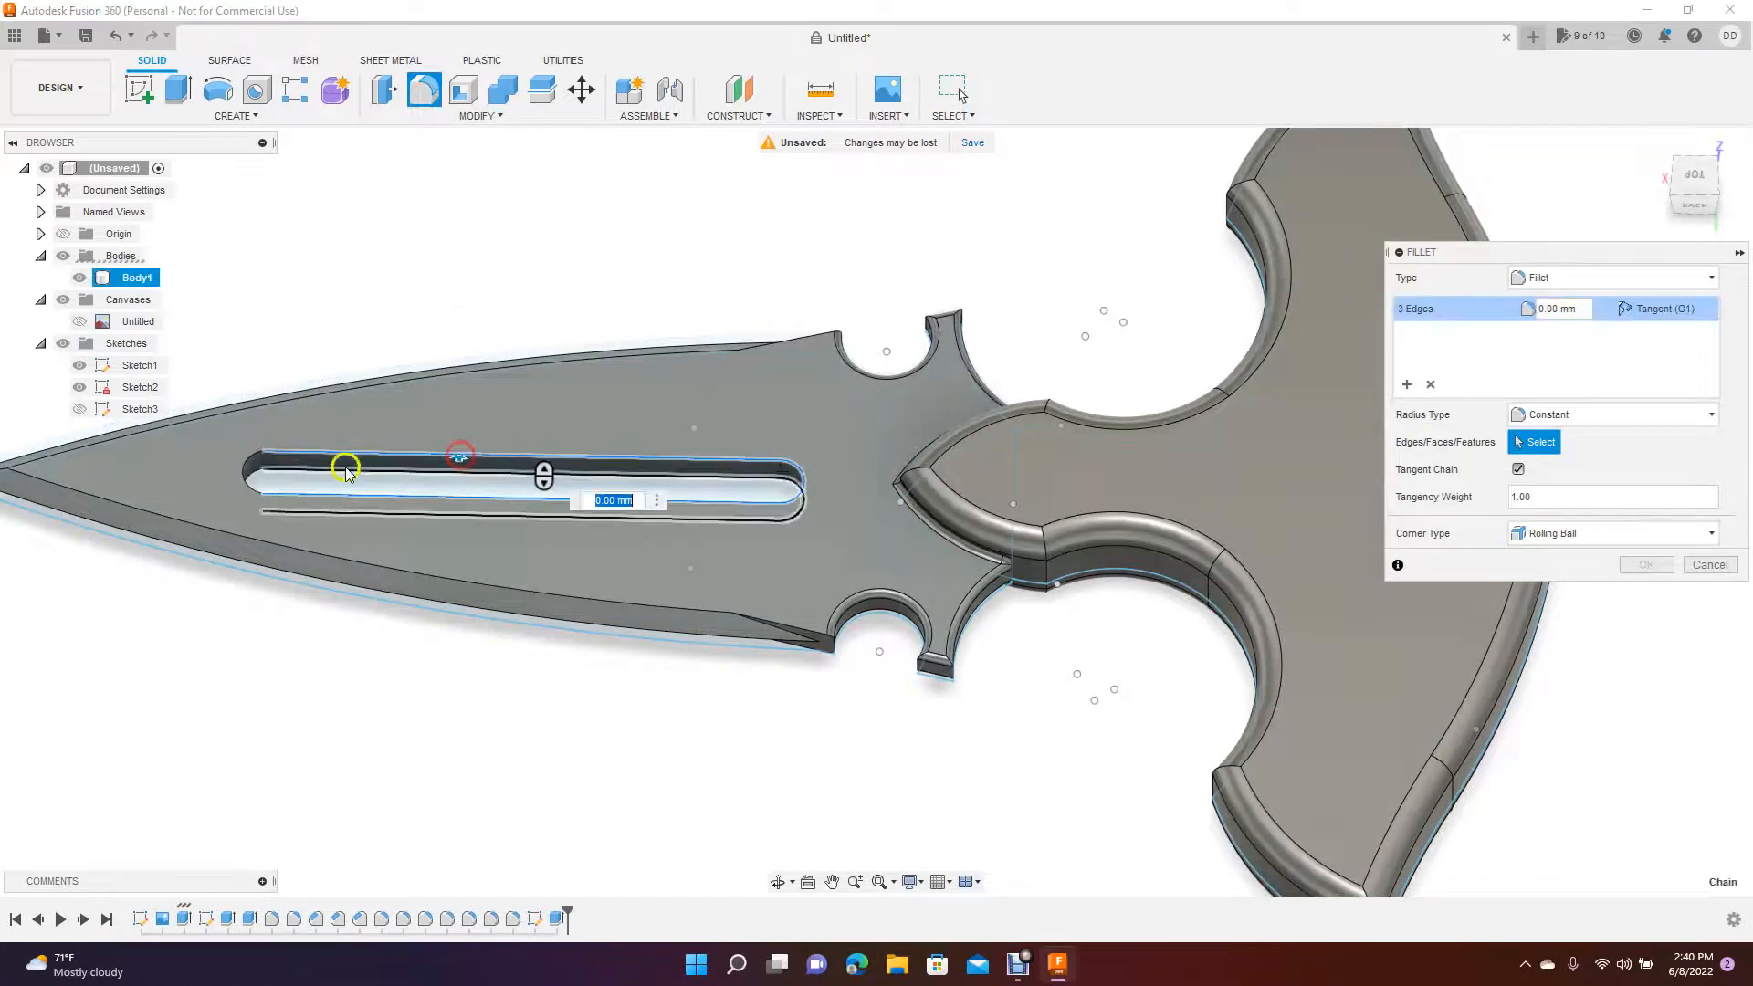
{"action": "left_click", "coordinate": [242, 472]}
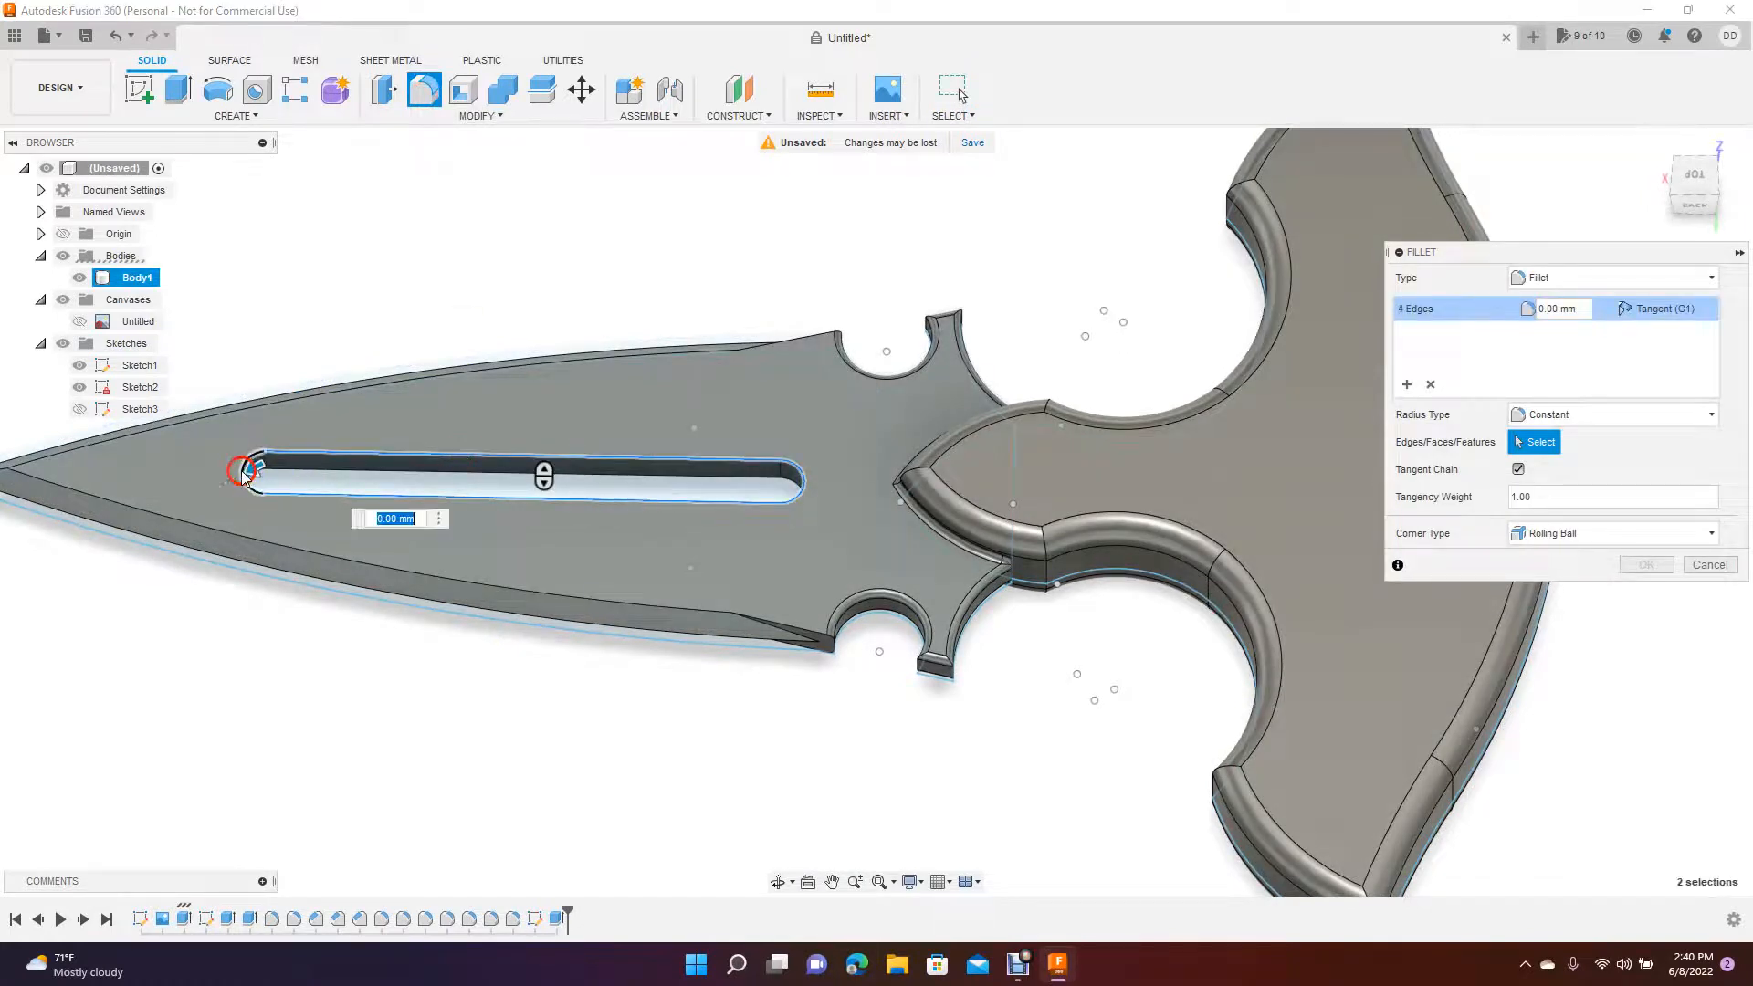
{"action": "left_click", "coordinate": [288, 497]}
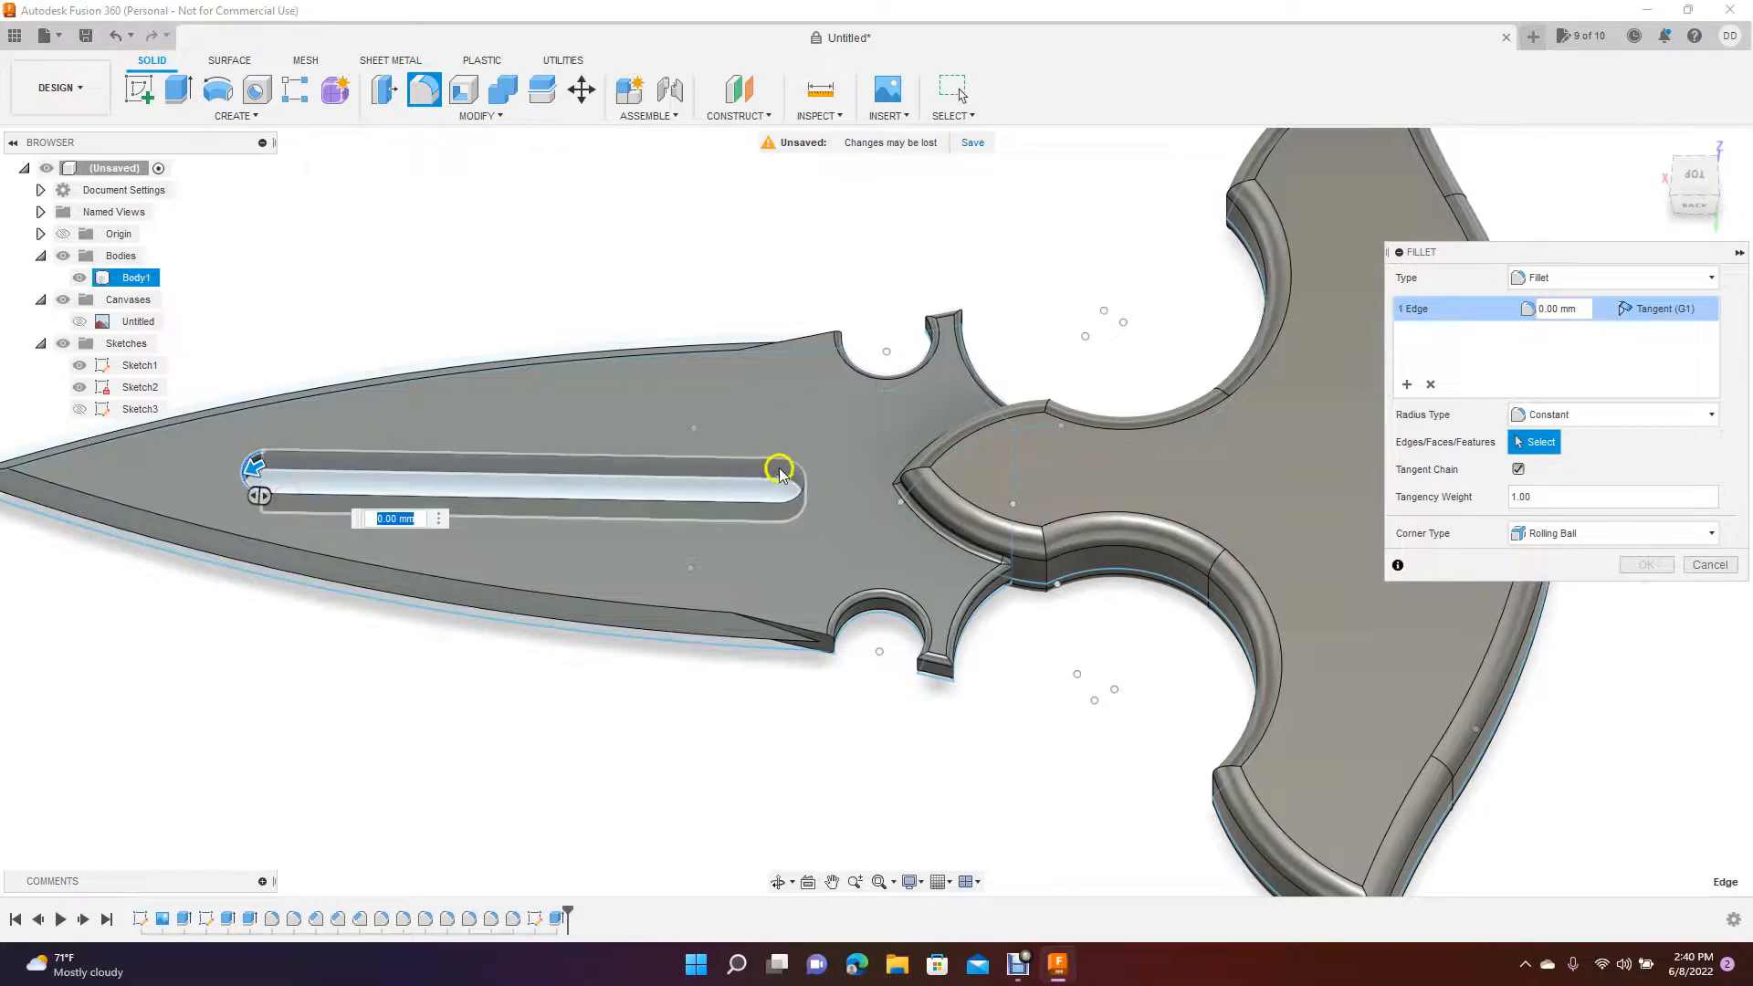
{"action": "left_click", "coordinate": [800, 478]}
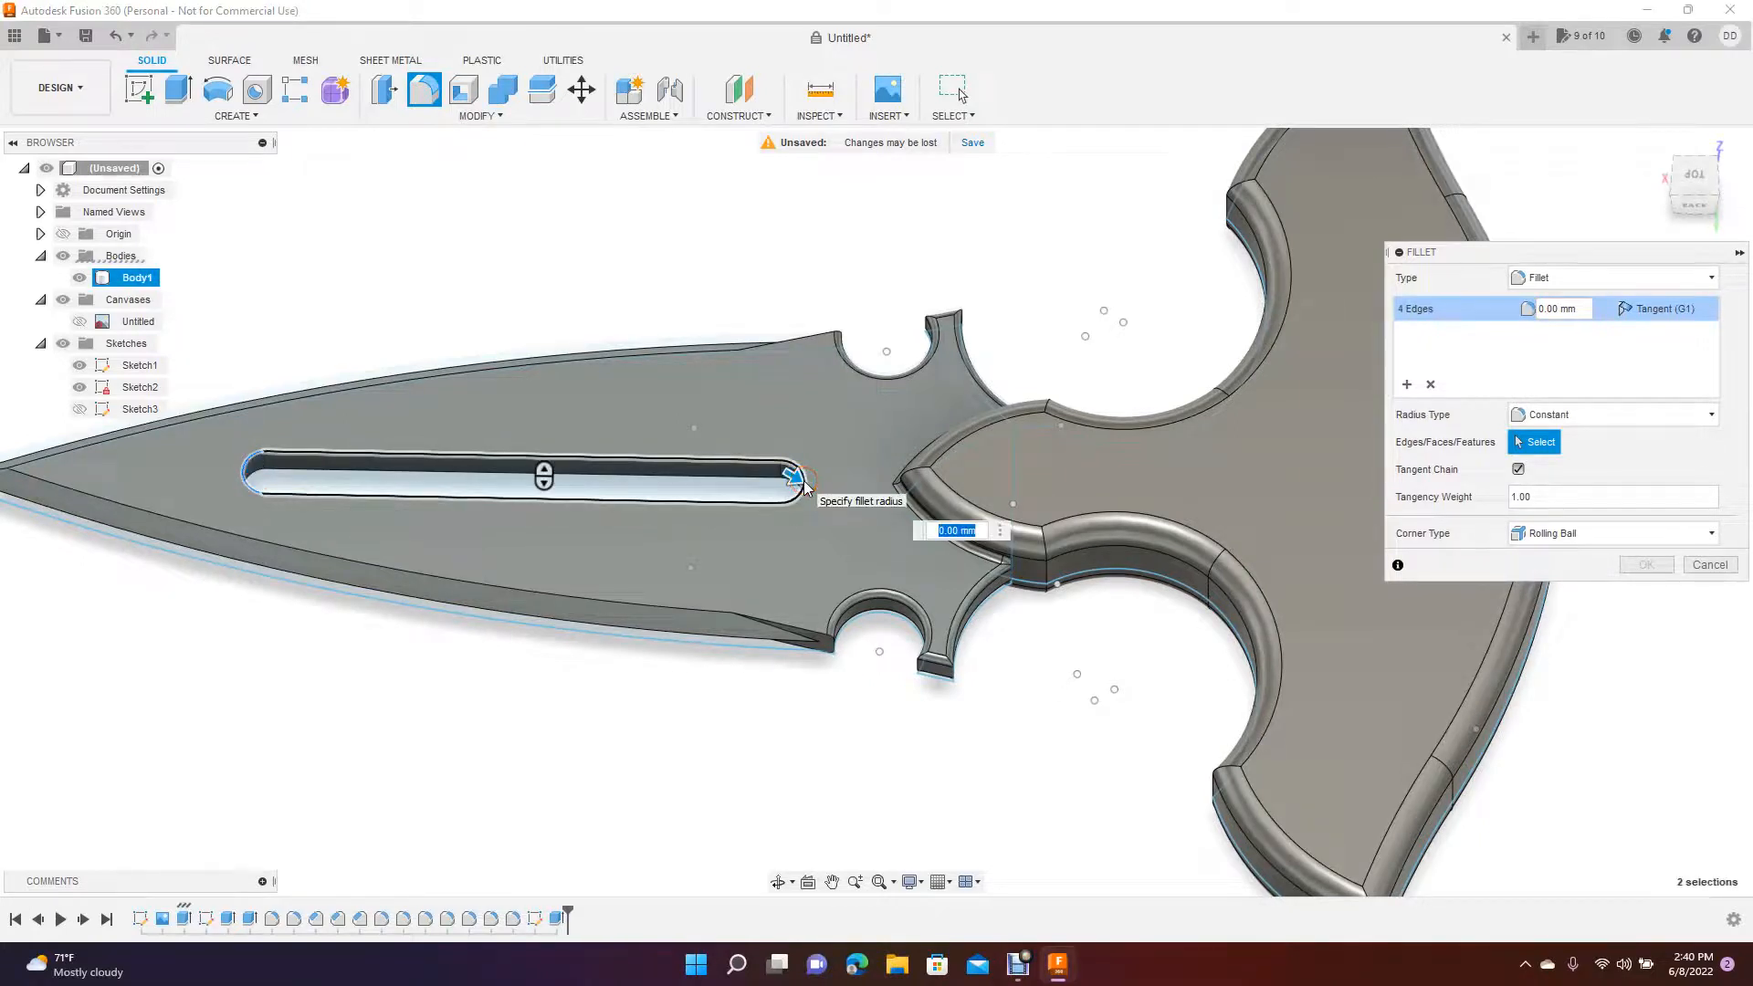
{"action": "type", "text": "1"}
{"action": "key", "text": "Return"}
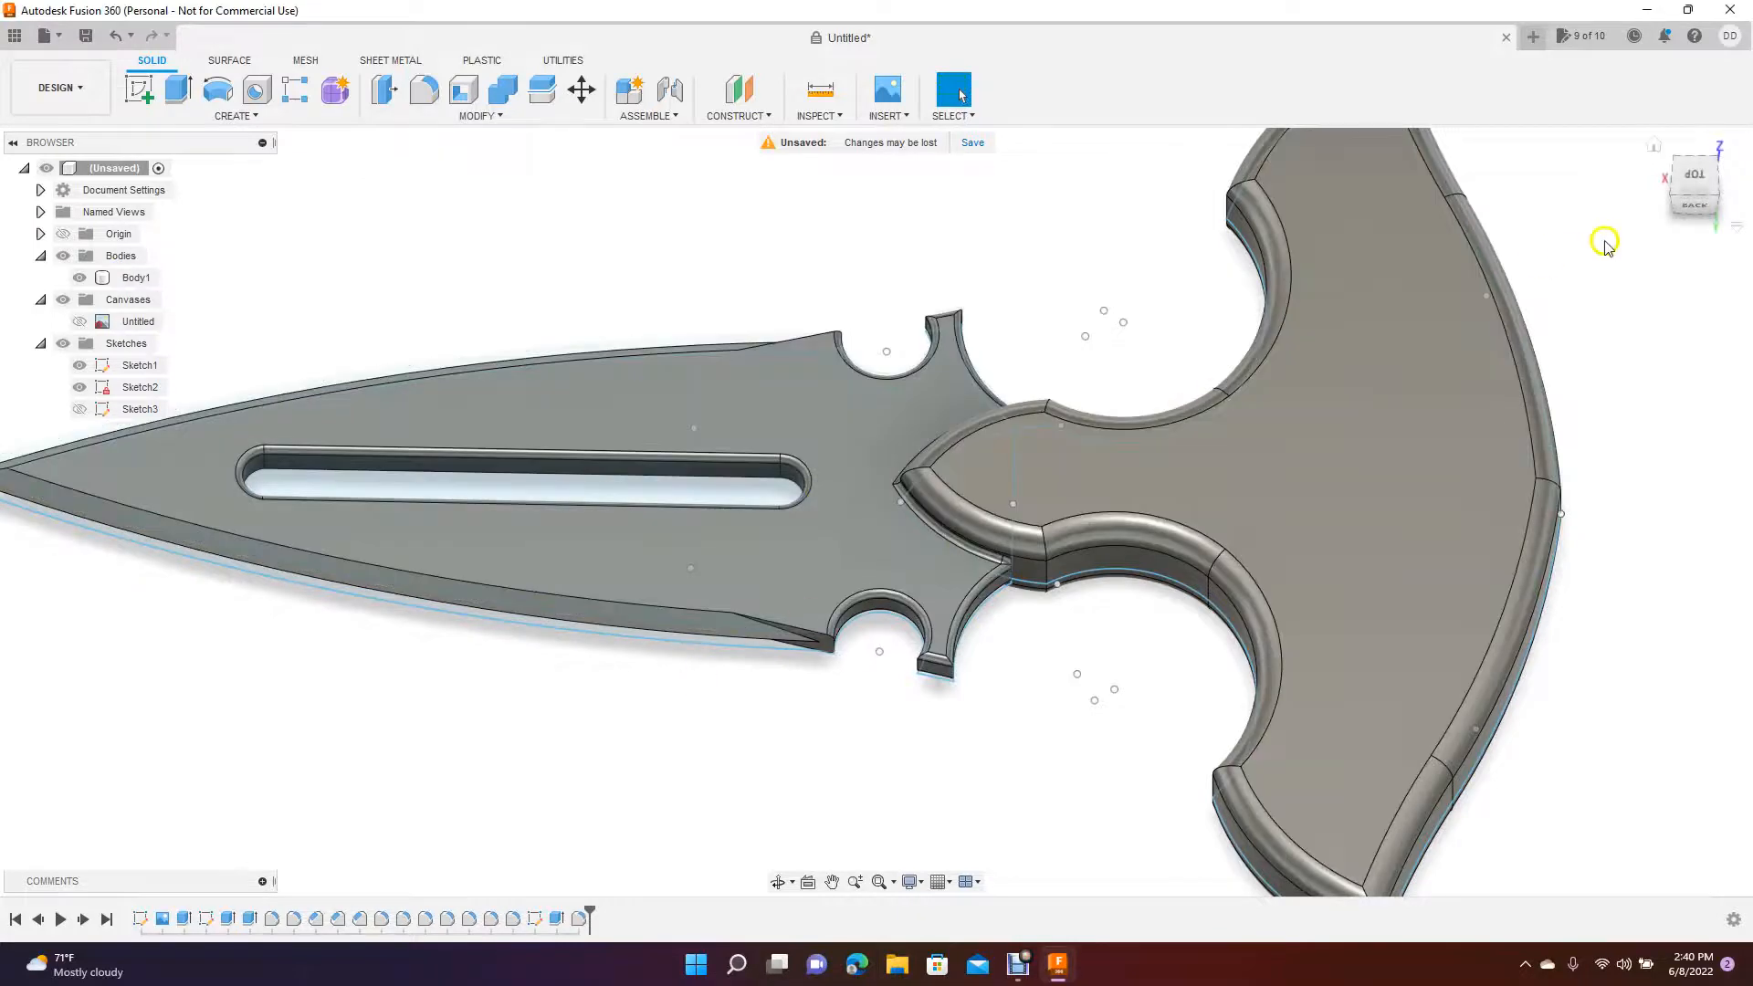
- Fillet the slot's edges on the blade's underside, including both rounded ends
{"action": "mouse_move", "coordinate": [1693, 180]}
{"action": "left_mouse_down"}
{"action": "mouse_move", "coordinate": [1580, 470]}
{"action": "mouse_move", "coordinate": [1694, 180]}
{"action": "left_mouse_up"}
{"action": "left_click", "coordinate": [424, 88]}
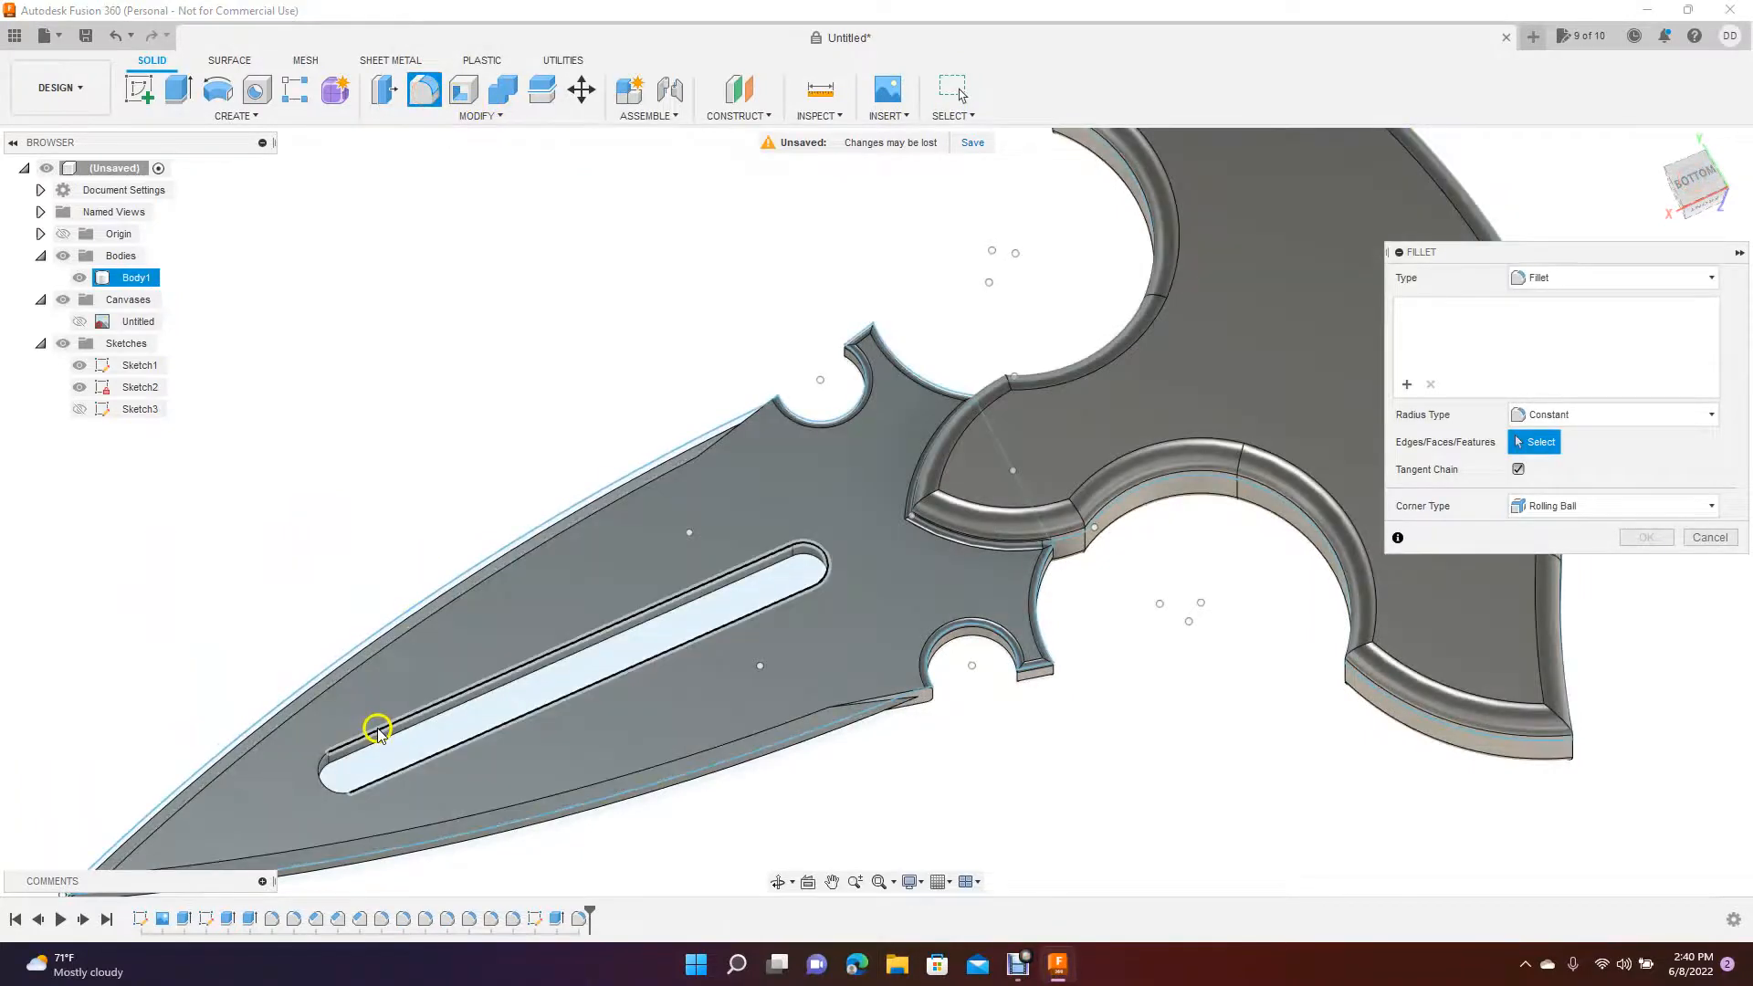
{"action": "left_click", "coordinate": [375, 723]}
{"action": "left_click", "coordinate": [326, 788]}
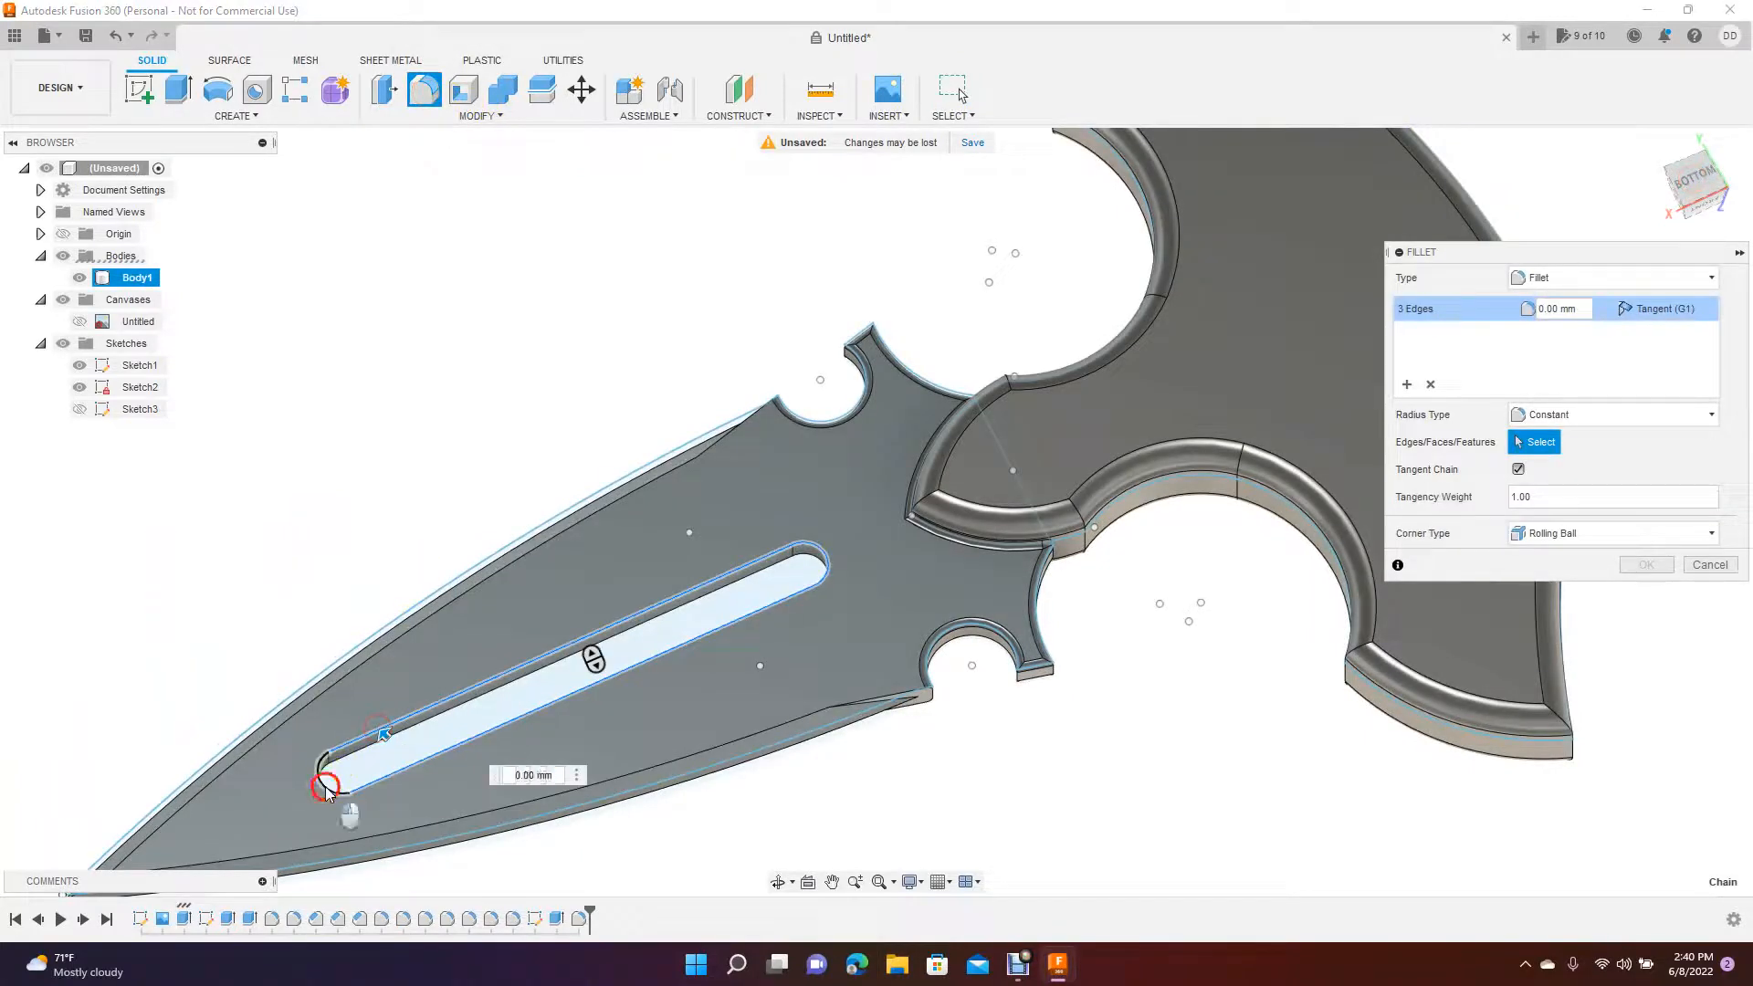
{"action": "left_click", "coordinate": [815, 554]}
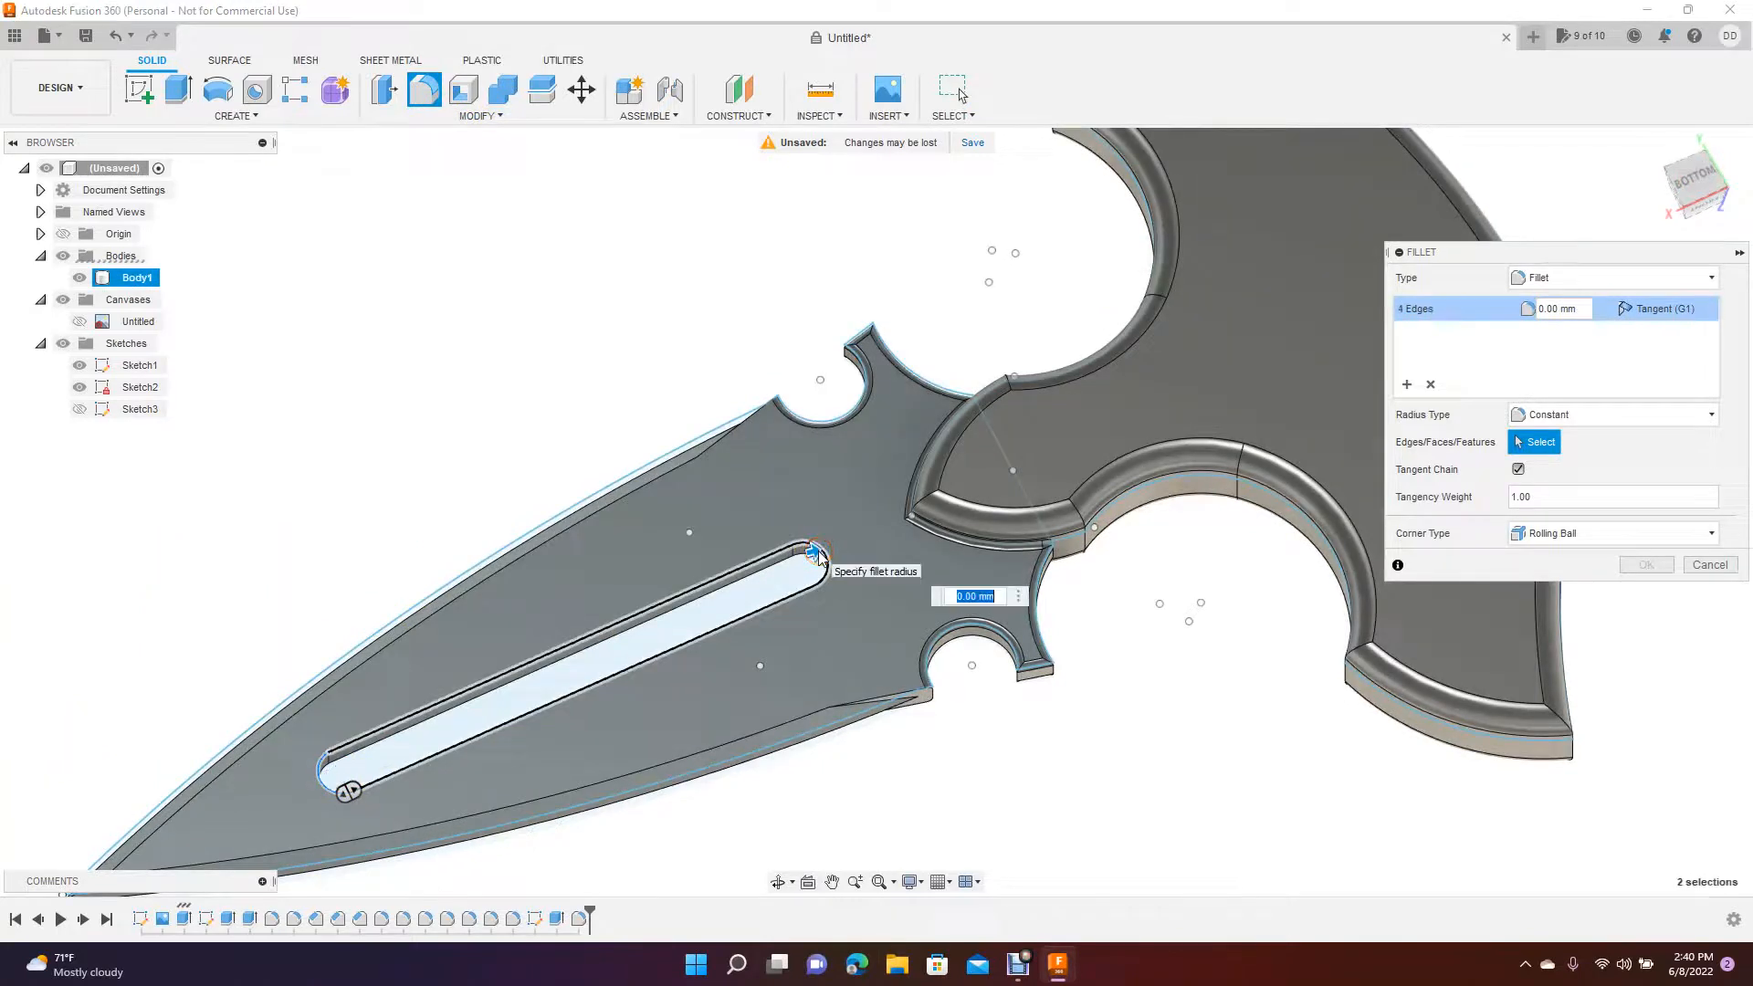
{"action": "key", "text": "Return"}
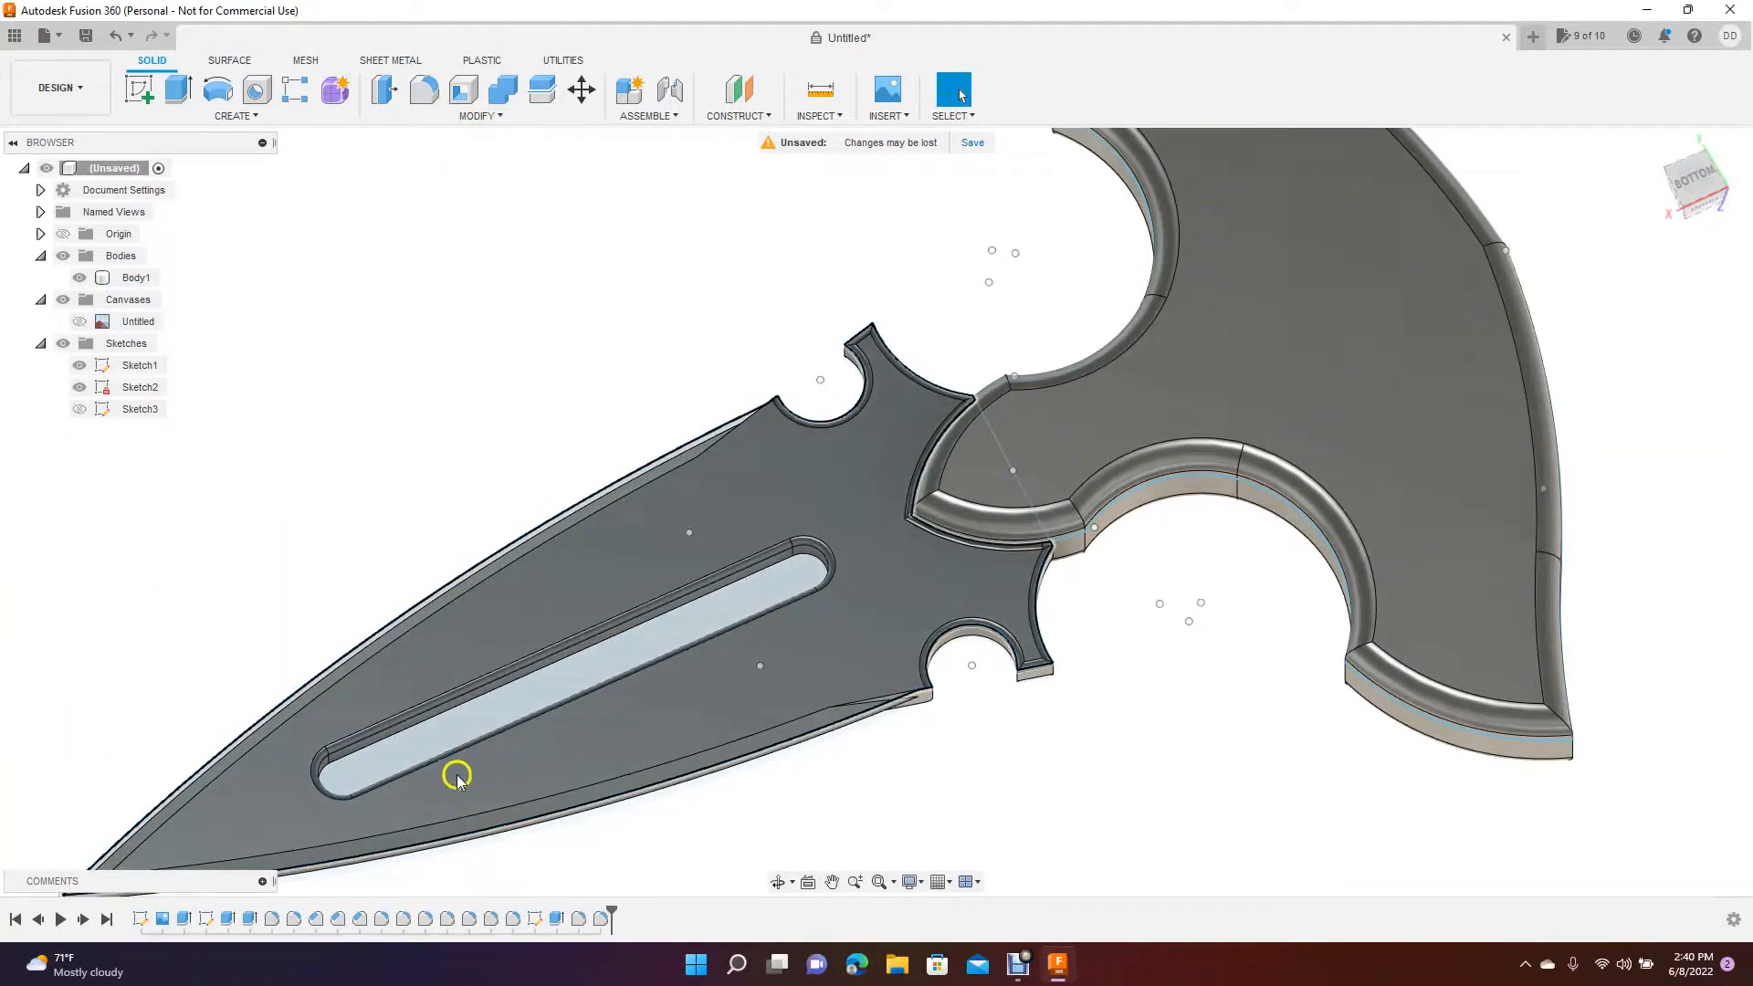
- Examine the finished dagger from different angles and as a whole from above
{"action": "left_click_drag", "start_coordinate": [1704, 199], "coordinate": [1700, 203]}
{"action": "left_click", "coordinate": [1696, 204]}
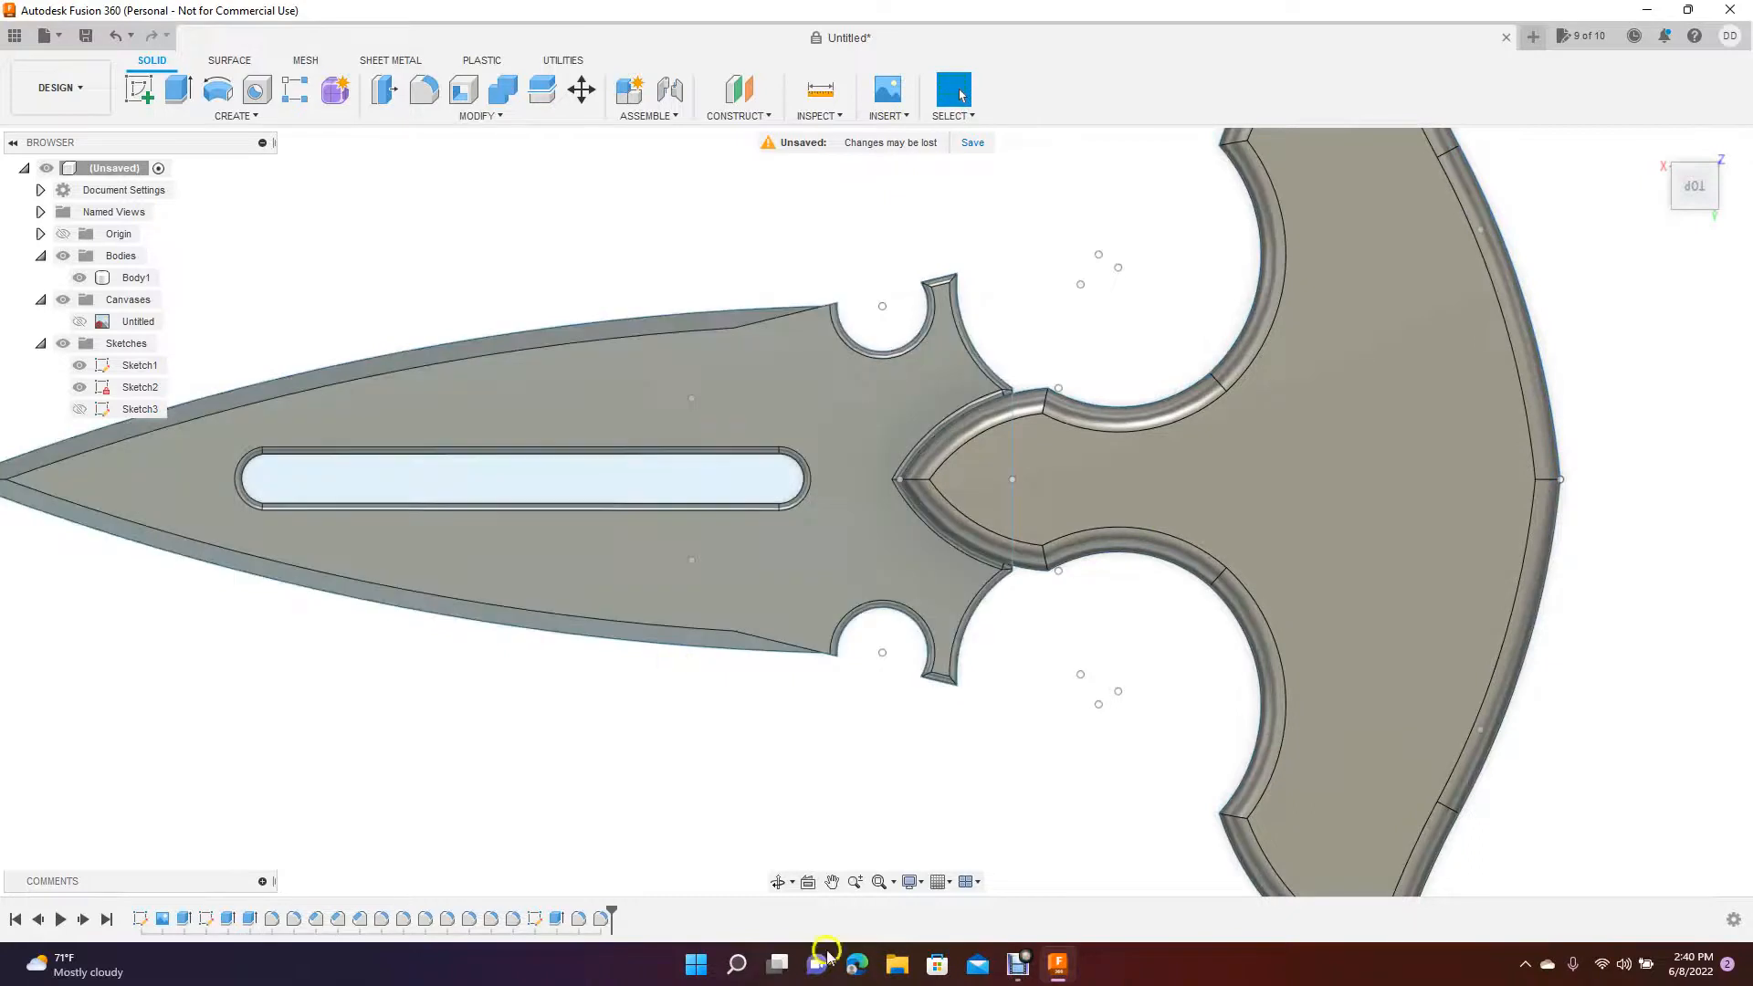
{"action": "left_click", "coordinate": [856, 882]}
{"action": "left_click_drag", "start_coordinate": [714, 637], "coordinate": [690, 593]}
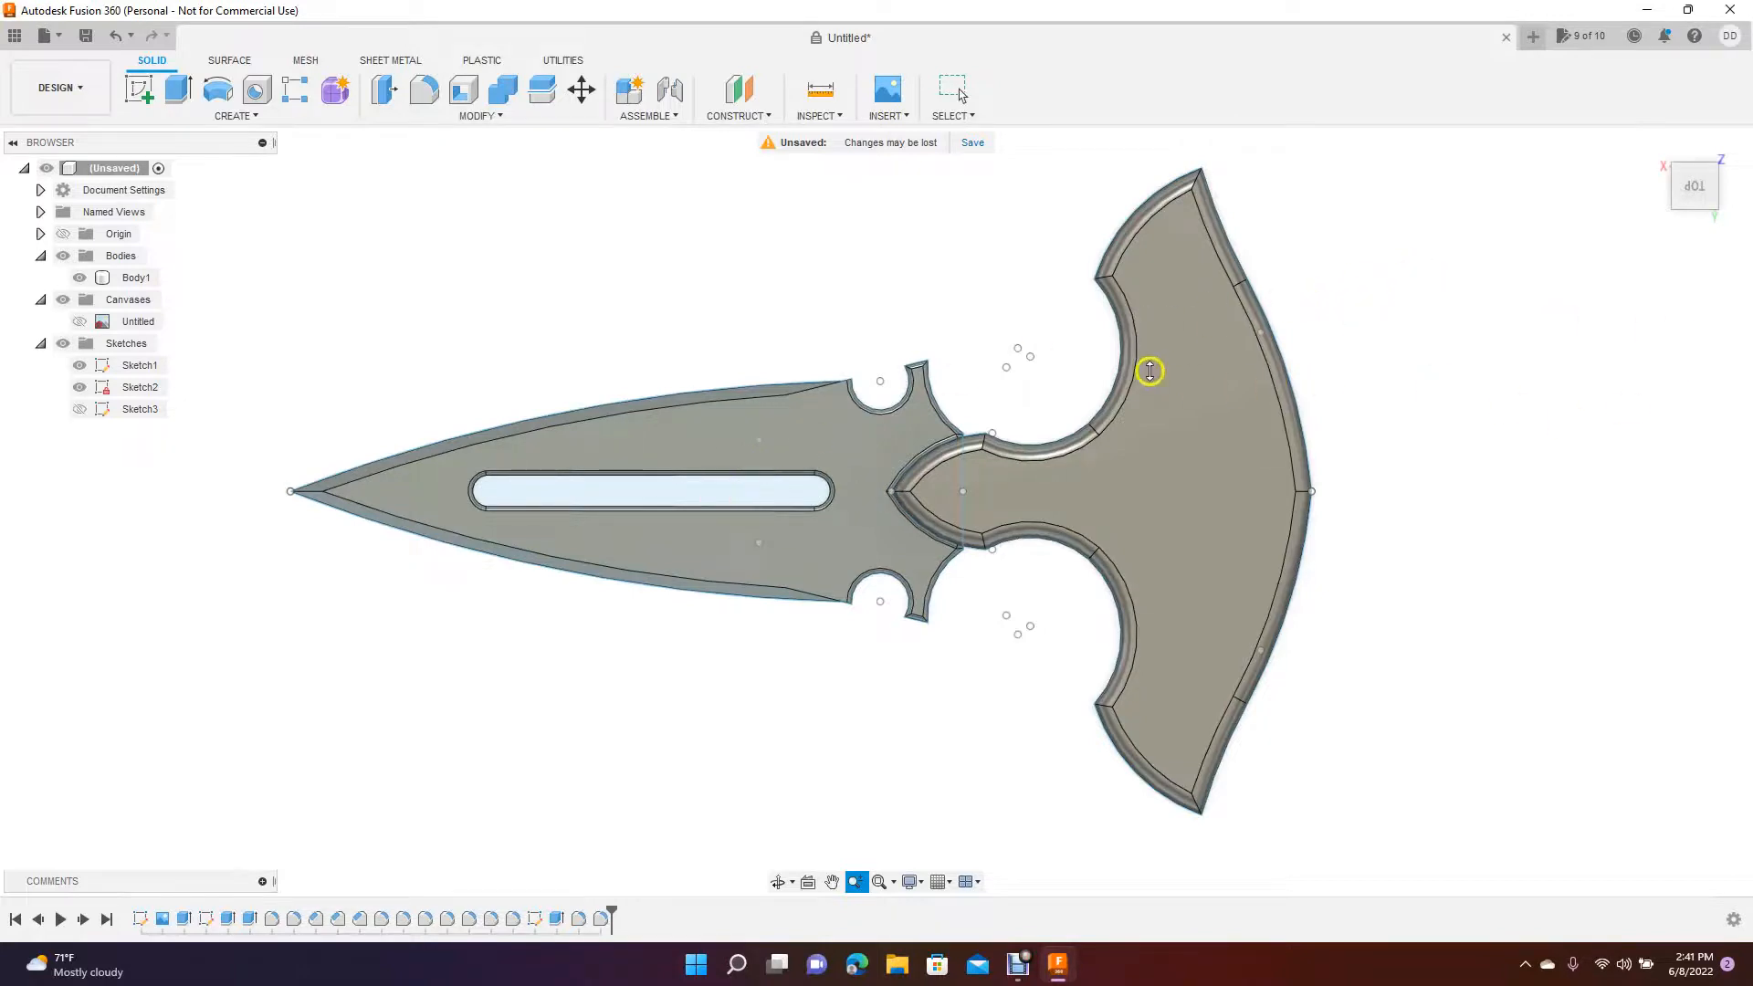
{"action": "mouse_move", "coordinate": [1692, 189]}
{"action": "left_mouse_down"}
{"action": "mouse_move", "coordinate": [1655, 274]}
{"action": "mouse_move", "coordinate": [1686, 419]}
{"action": "mouse_move", "coordinate": [1682, 384]}
{"action": "mouse_move", "coordinate": [1713, 412]}
{"action": "mouse_move", "coordinate": [1710, 262]}
{"action": "mouse_move", "coordinate": [1670, 405]}
{"action": "mouse_move", "coordinate": [1682, 286]}
{"action": "mouse_move", "coordinate": [1662, 198]}
{"action": "mouse_move", "coordinate": [1733, 304]}
{"action": "mouse_move", "coordinate": [1692, 189]}
{"action": "left_mouse_up"}
{"action": "left_click", "coordinate": [1698, 199]}
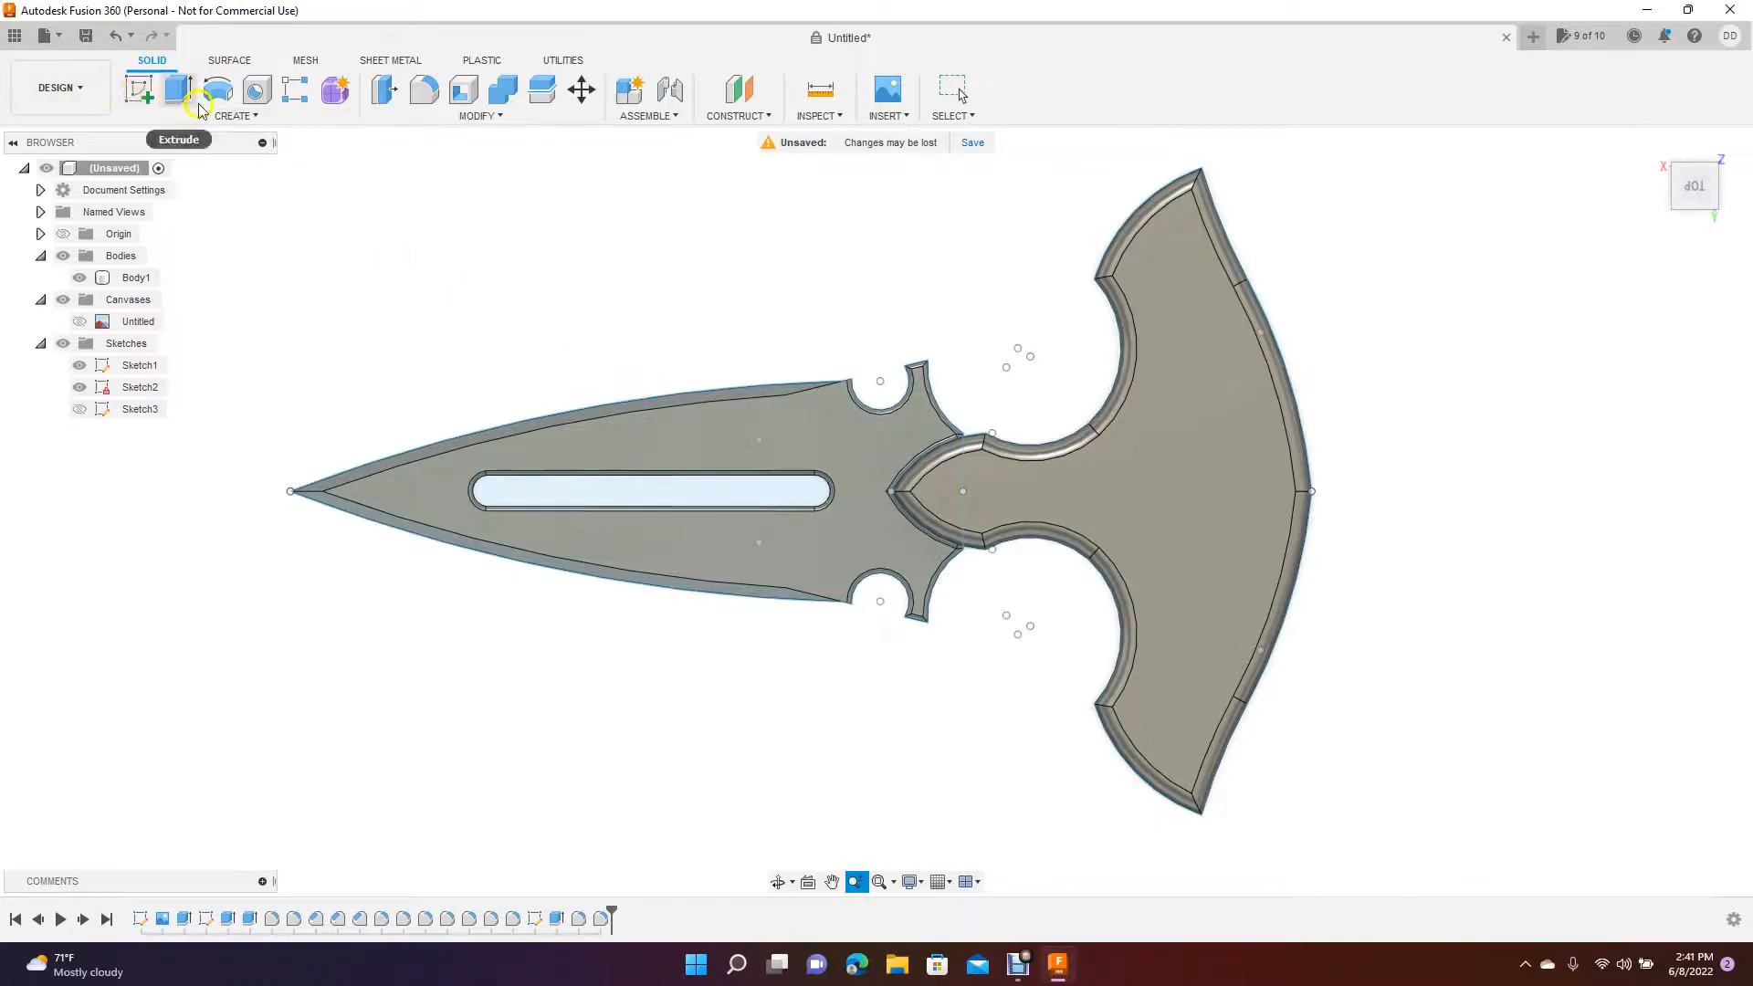
- Save the design as "Push Dagger" in Admin Project and dismiss the document limit notice
{"action": "left_click", "coordinate": [87, 36]}
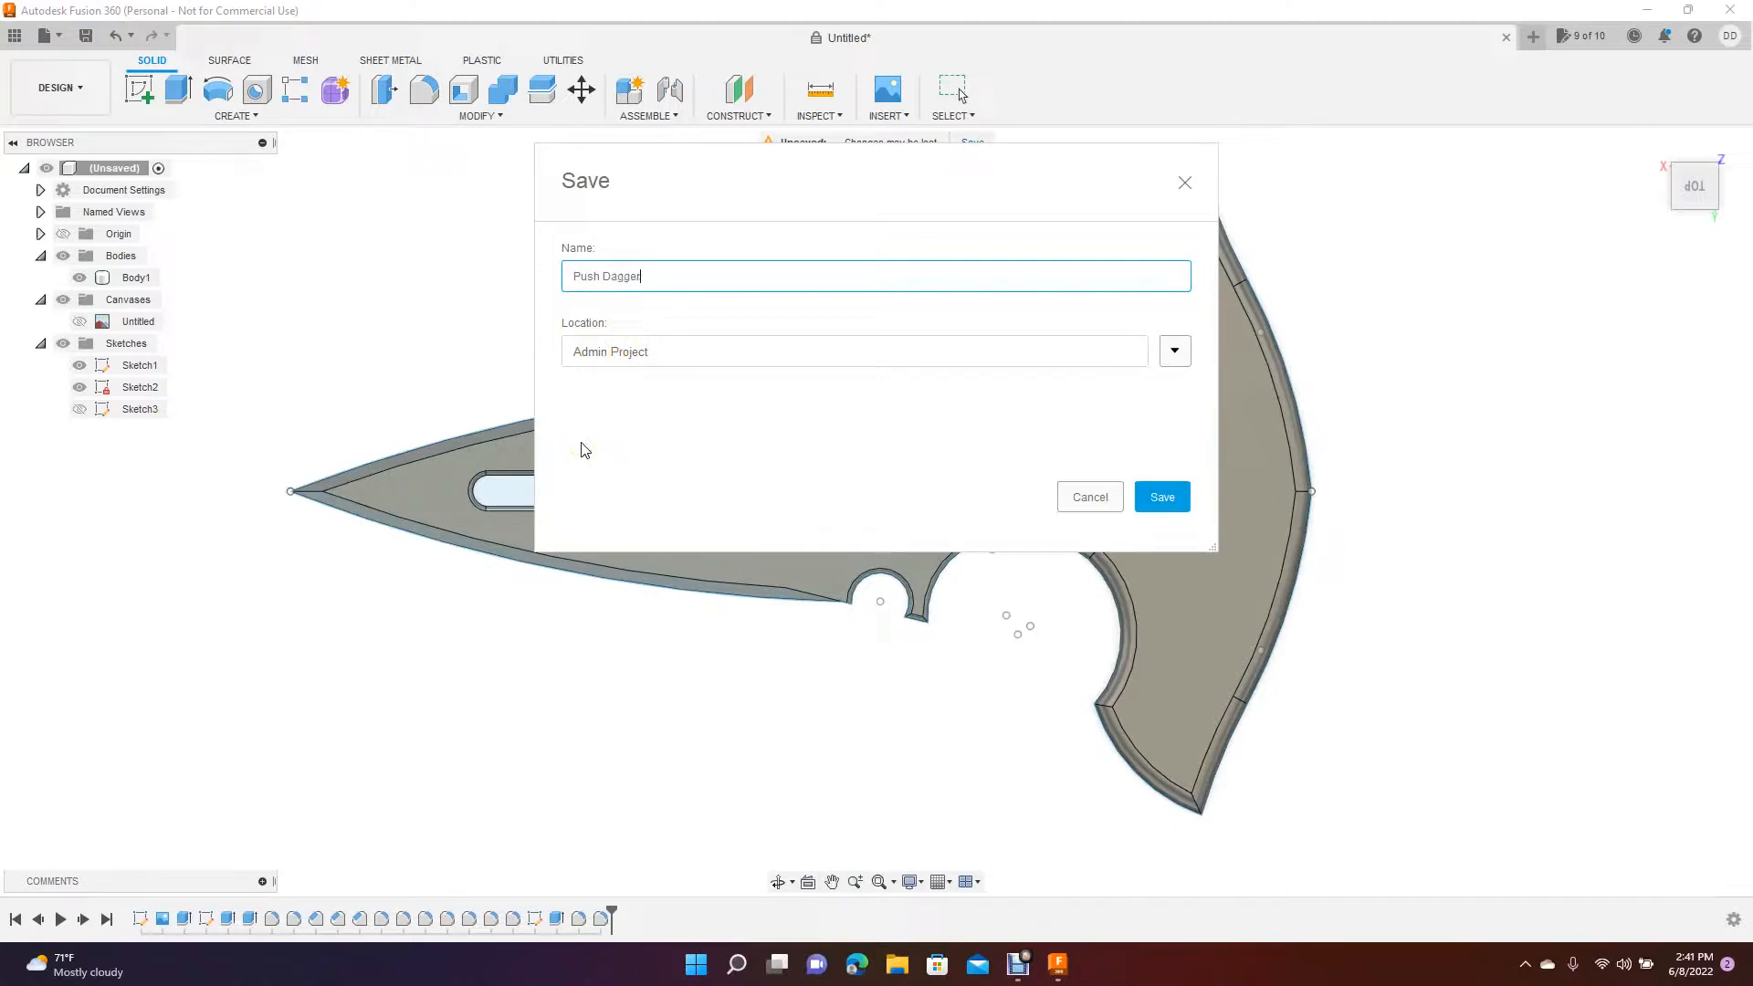
{"action": "left_click", "coordinate": [1162, 497]}
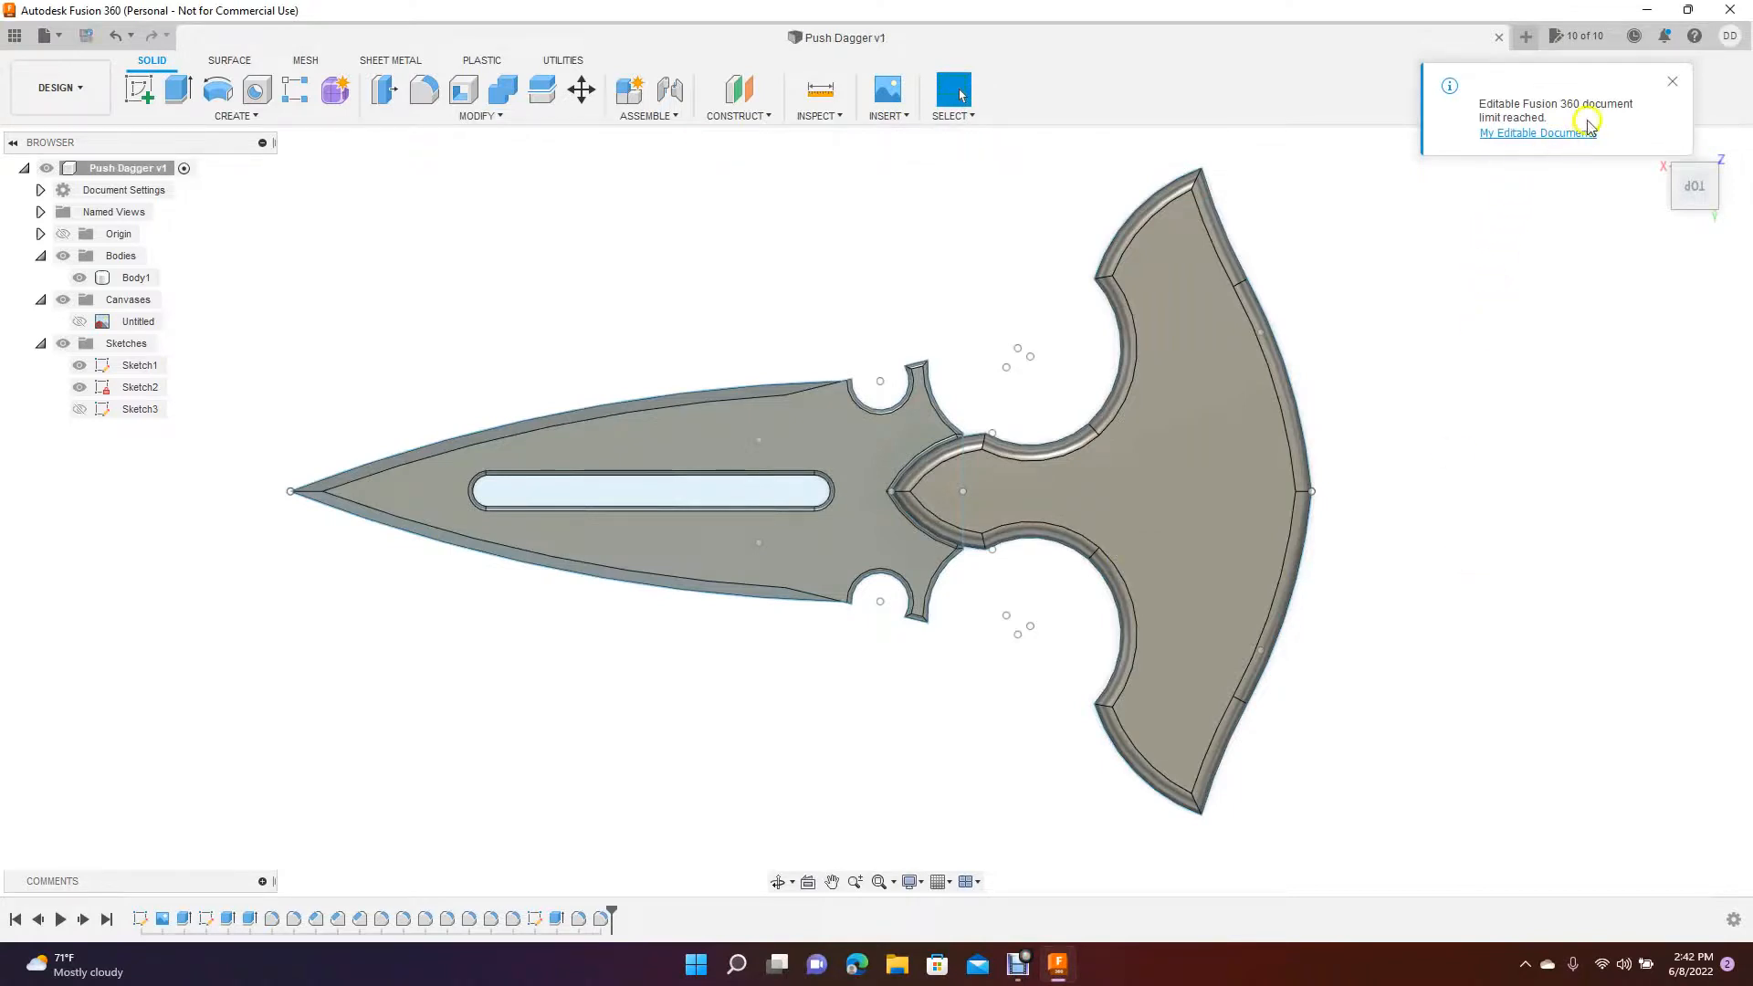
{"action": "left_click", "coordinate": [1673, 81]}
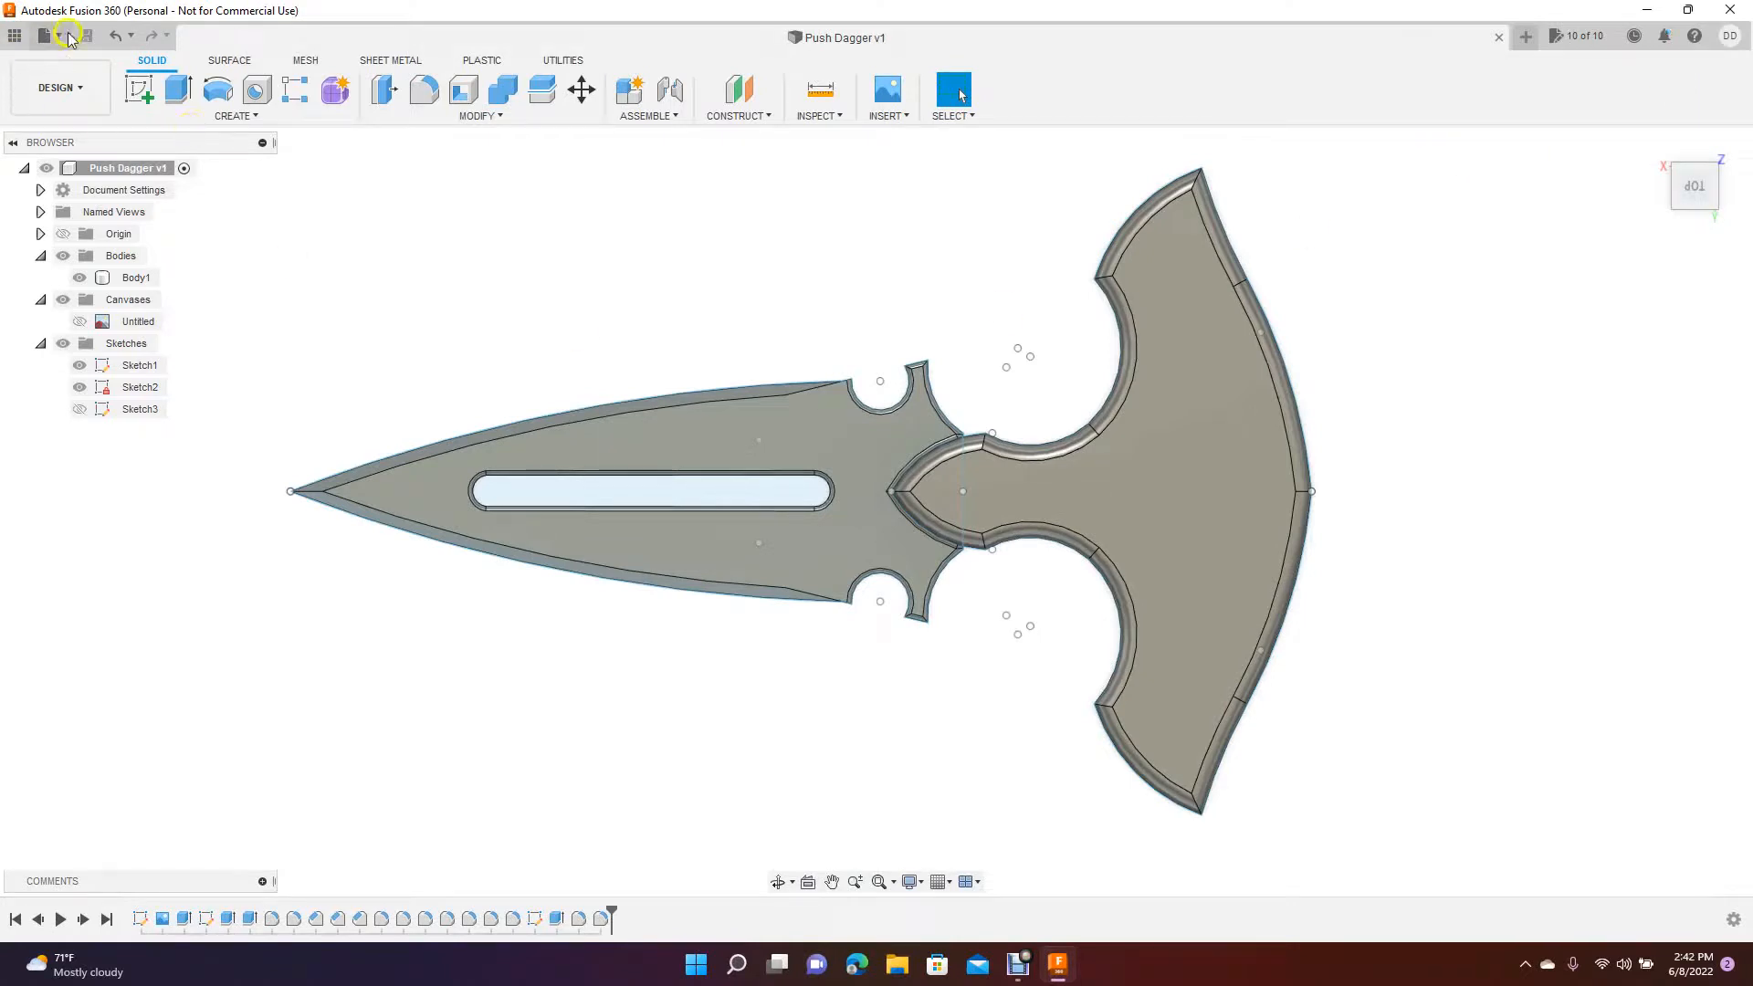
- Export the design to the Desktop as an STL file named "Push Dagger v1"
{"action": "left_click", "coordinate": [45, 35]}
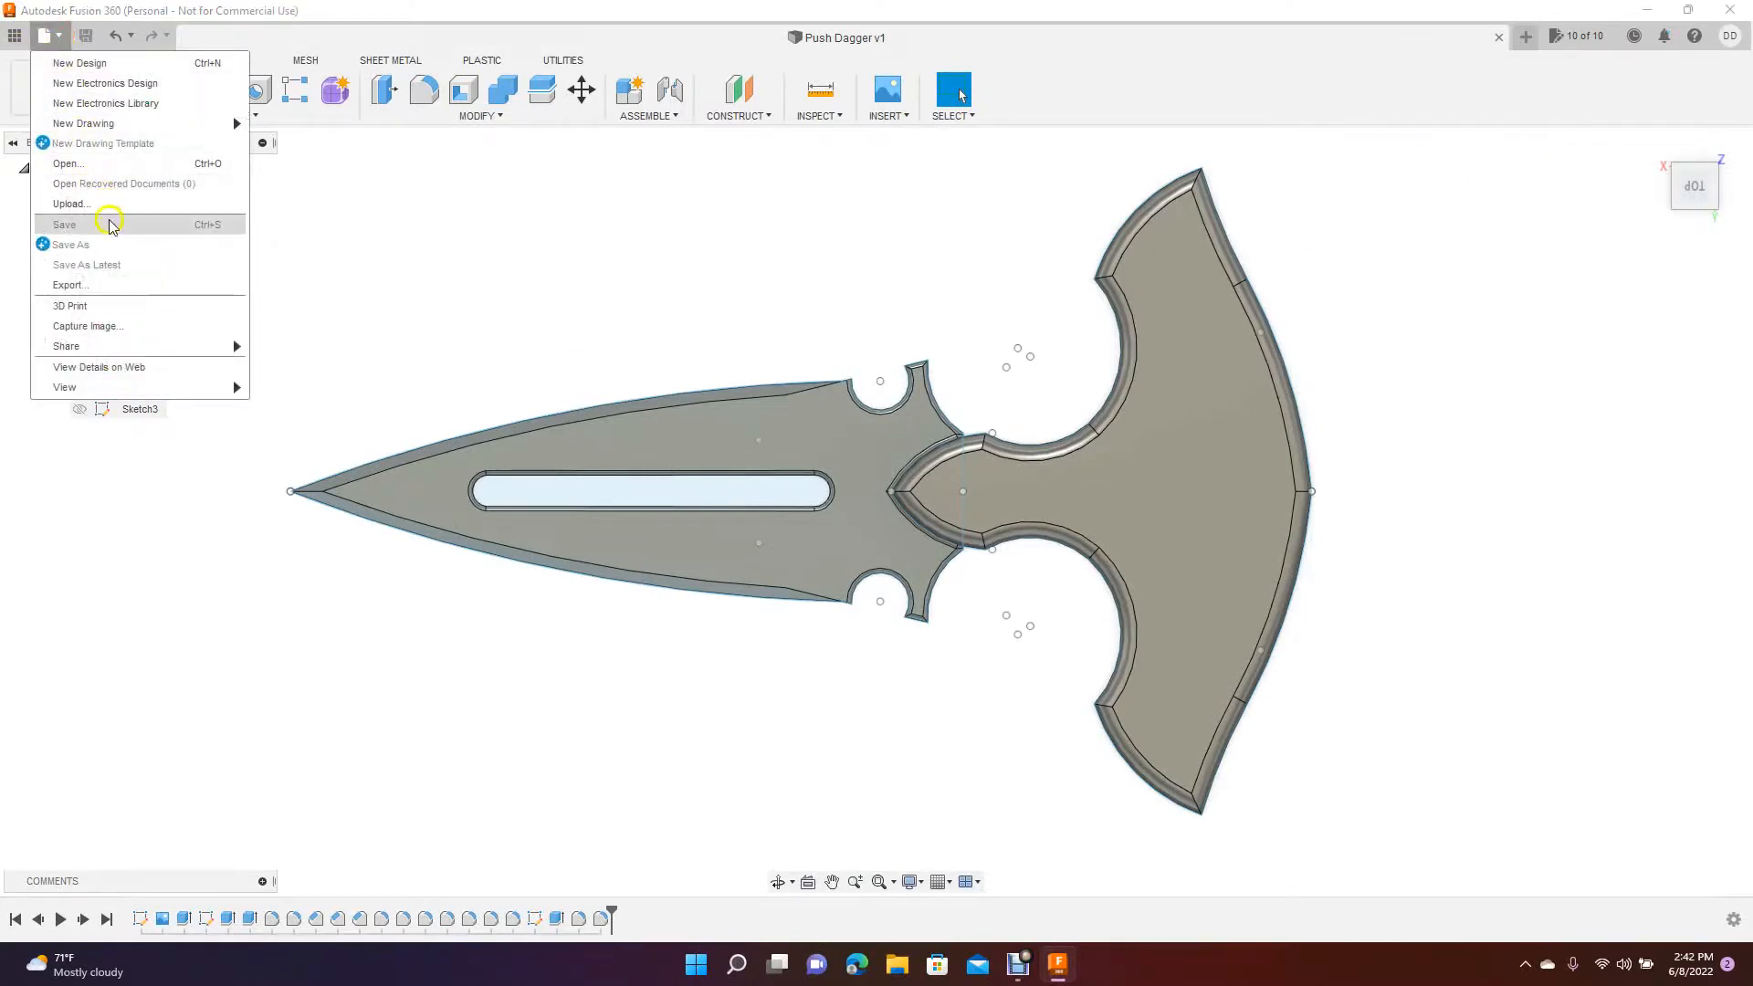
{"action": "left_click", "coordinate": [68, 285]}
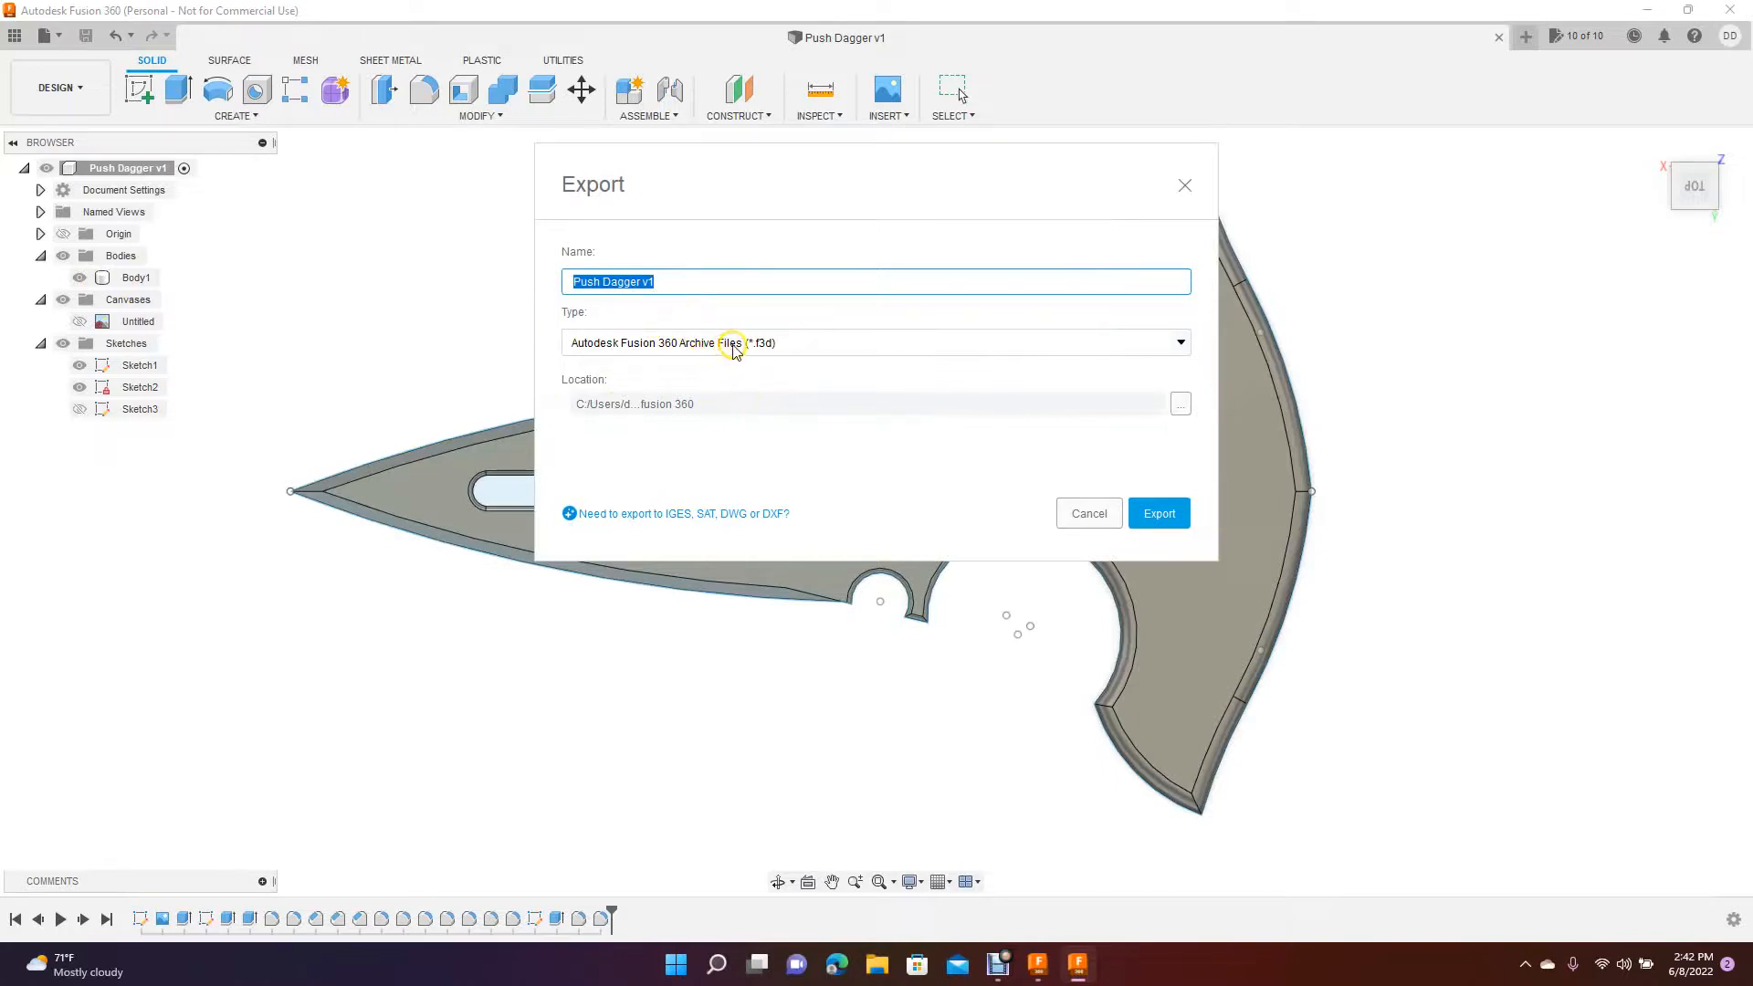
{"action": "left_click", "coordinate": [735, 350]}
{"action": "left_click_drag", "start_coordinate": [1186, 442], "coordinate": [1187, 474]}
{"action": "left_click", "coordinate": [640, 473]}
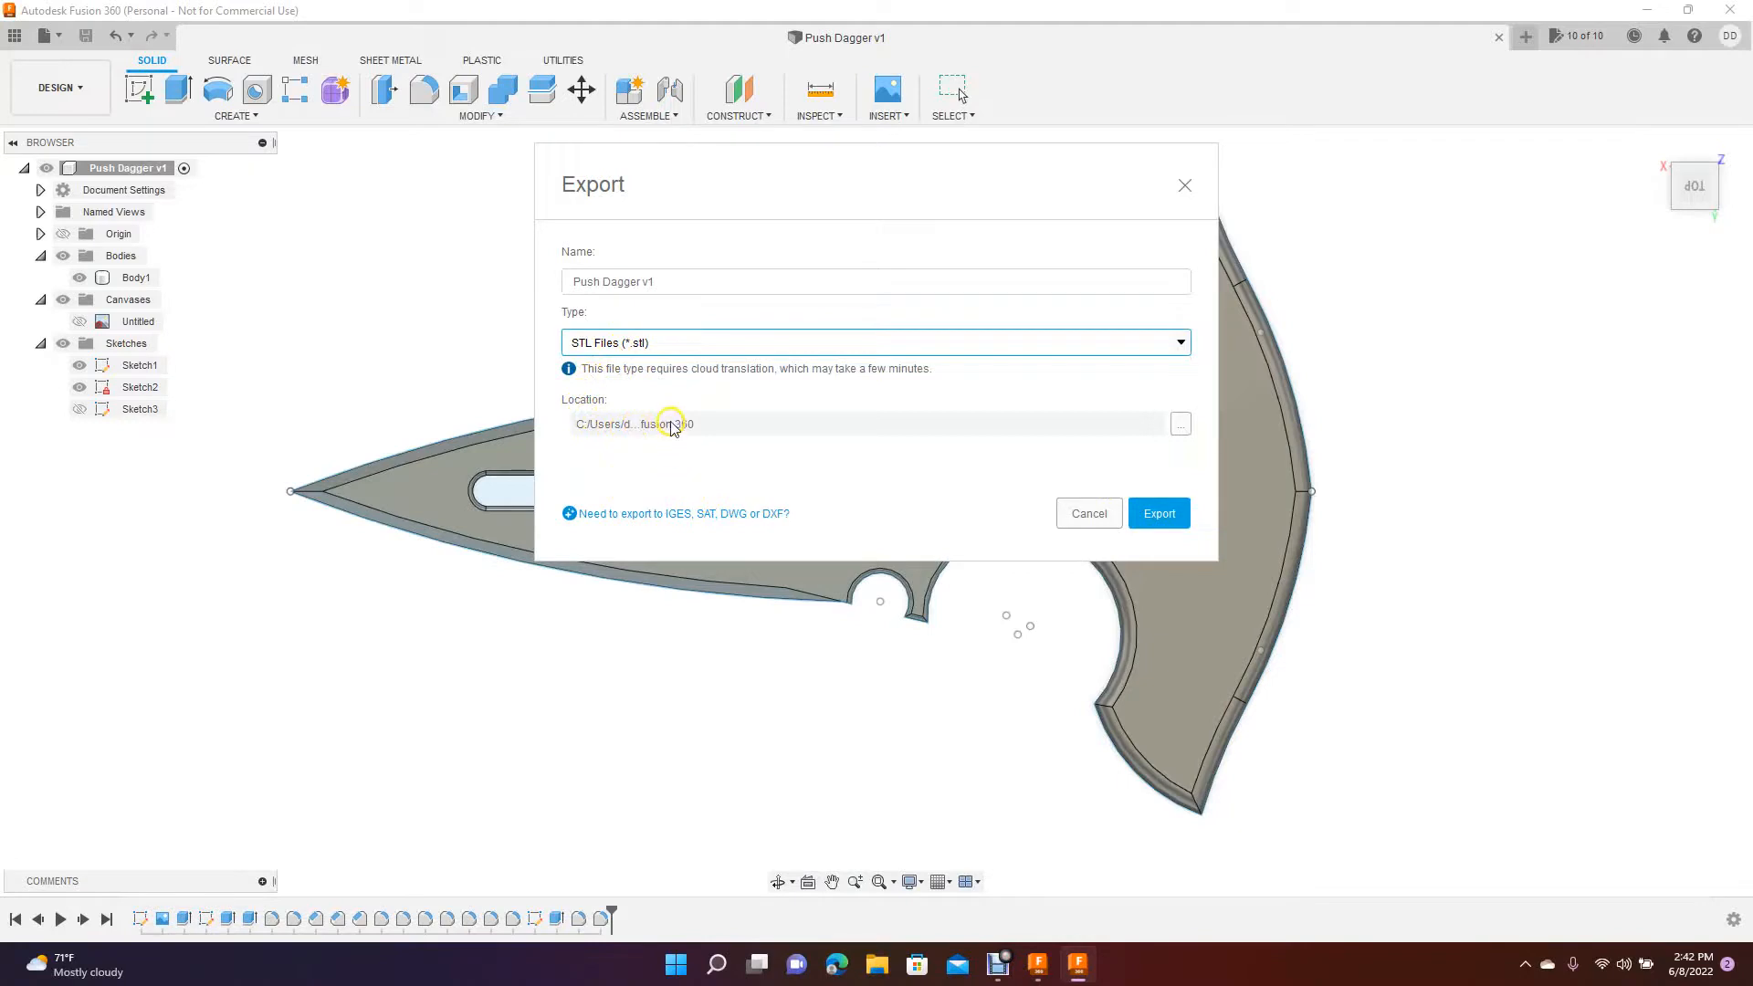
{"action": "left_click", "coordinate": [1180, 424]}
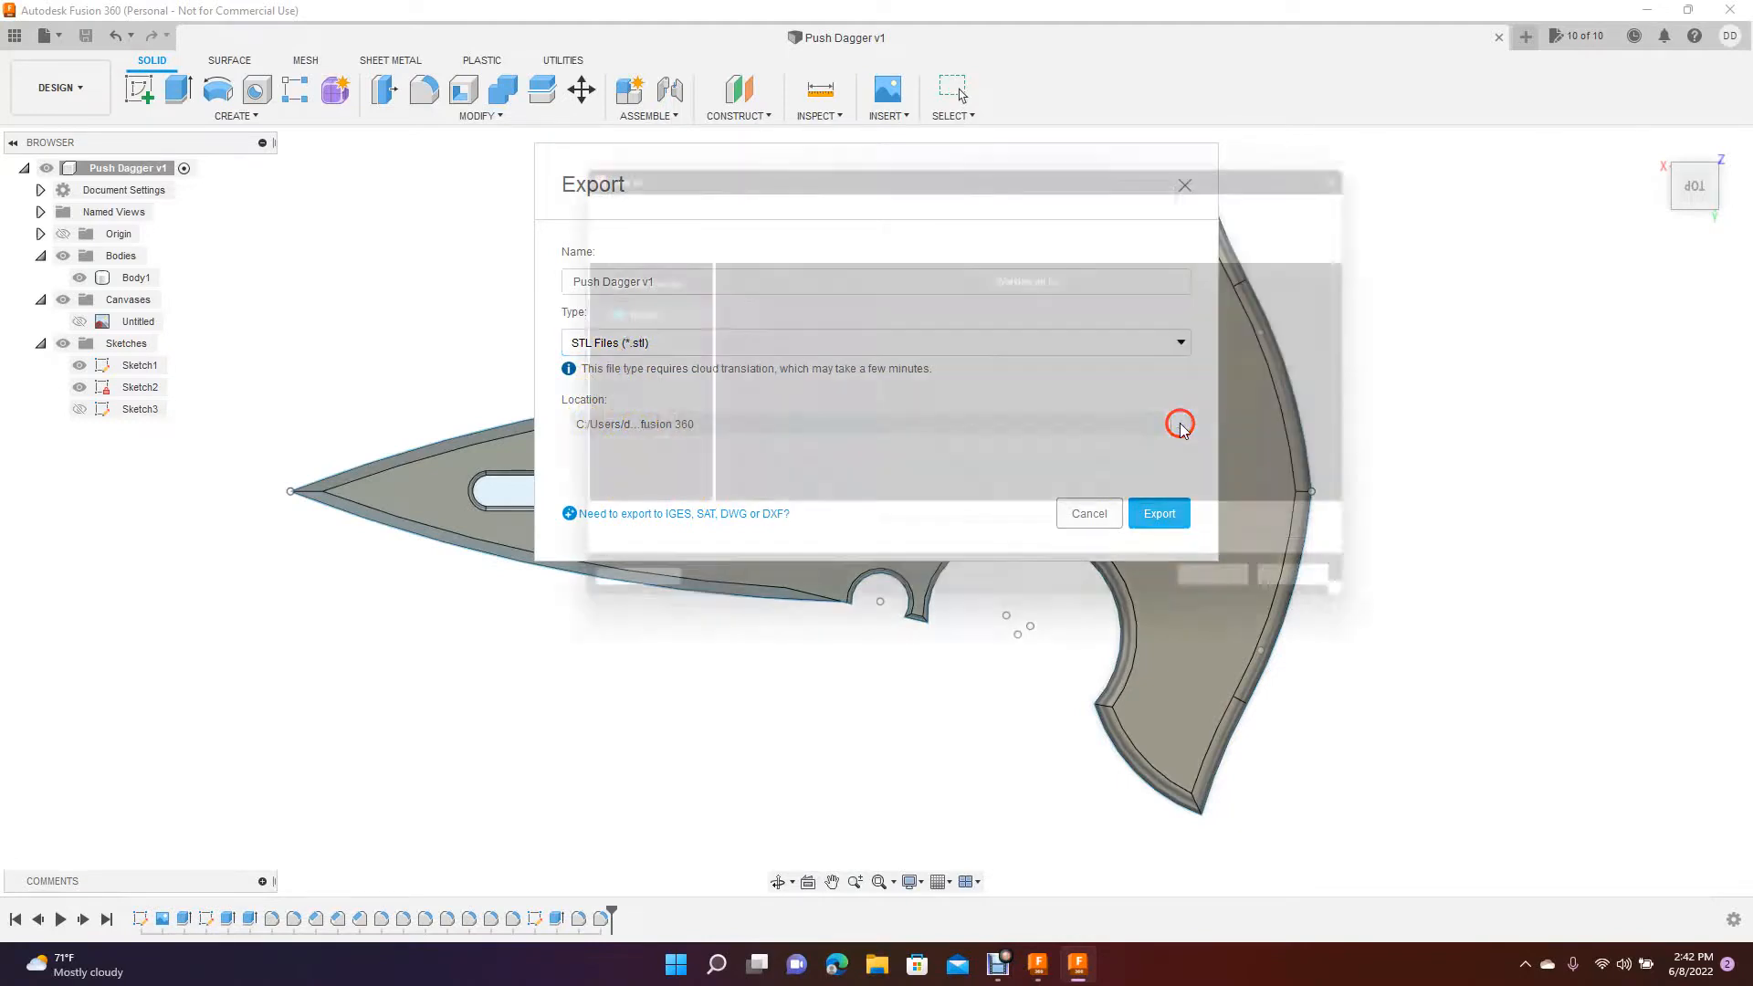
{"action": "left_click", "coordinate": [621, 305]}
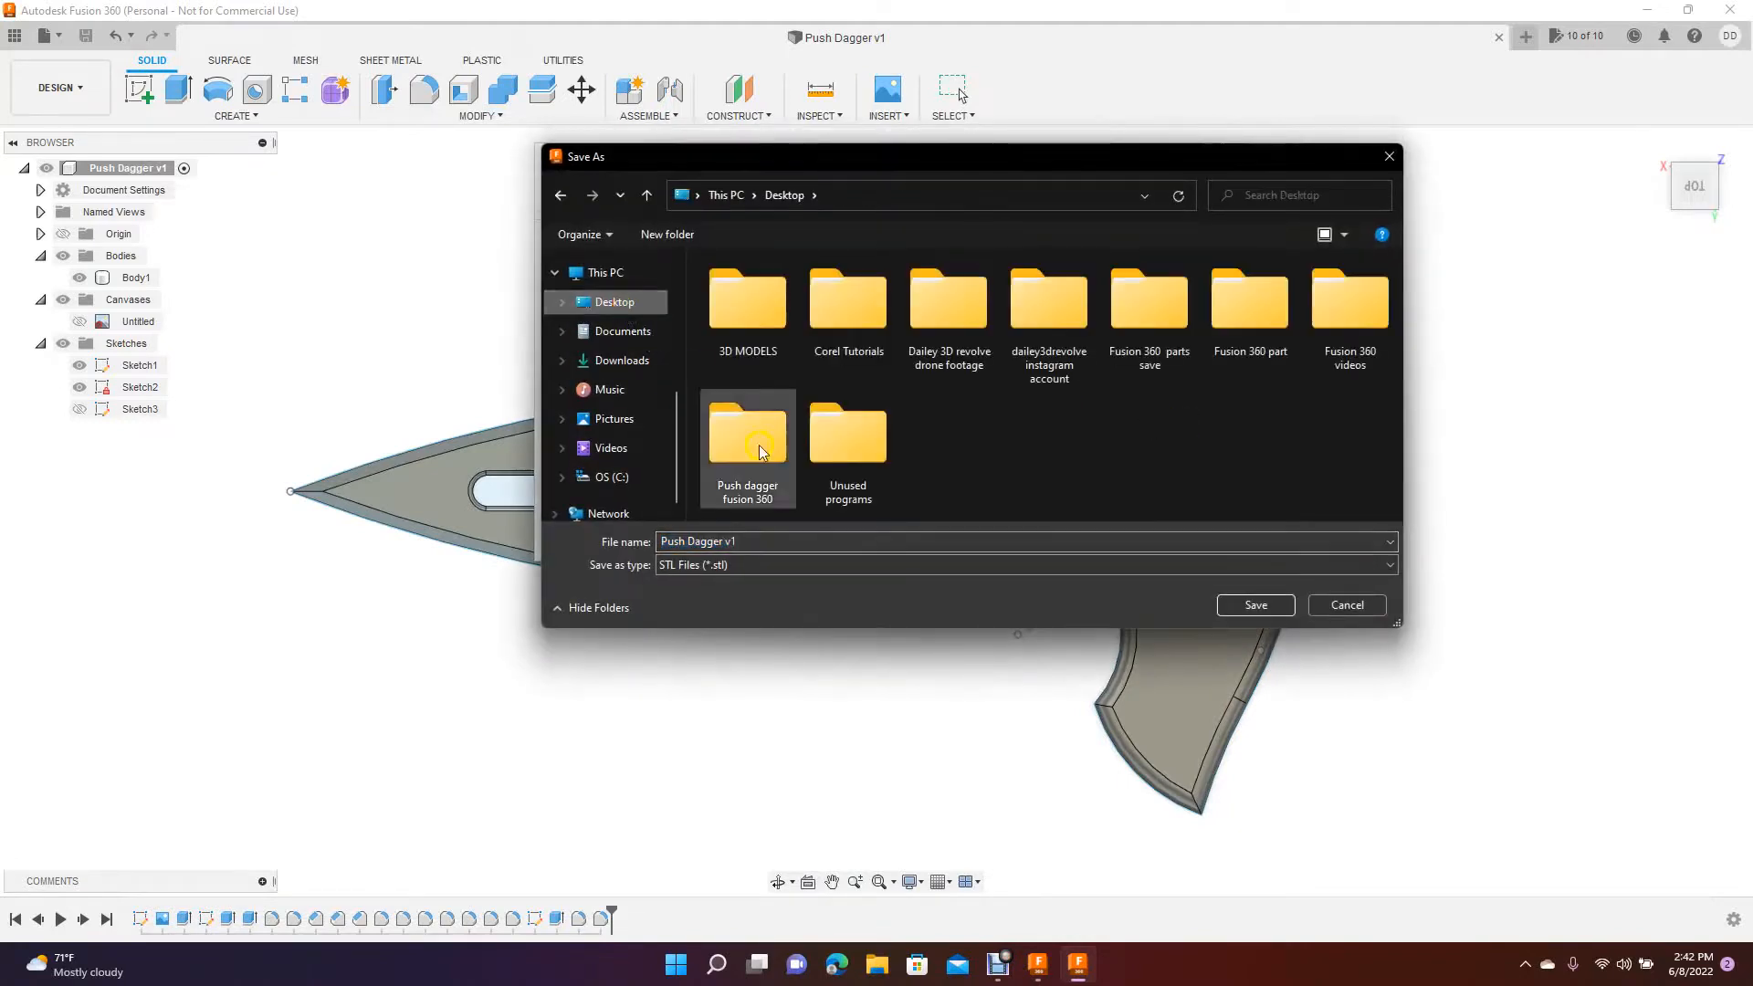
{"action": "left_click", "coordinate": [1271, 610]}
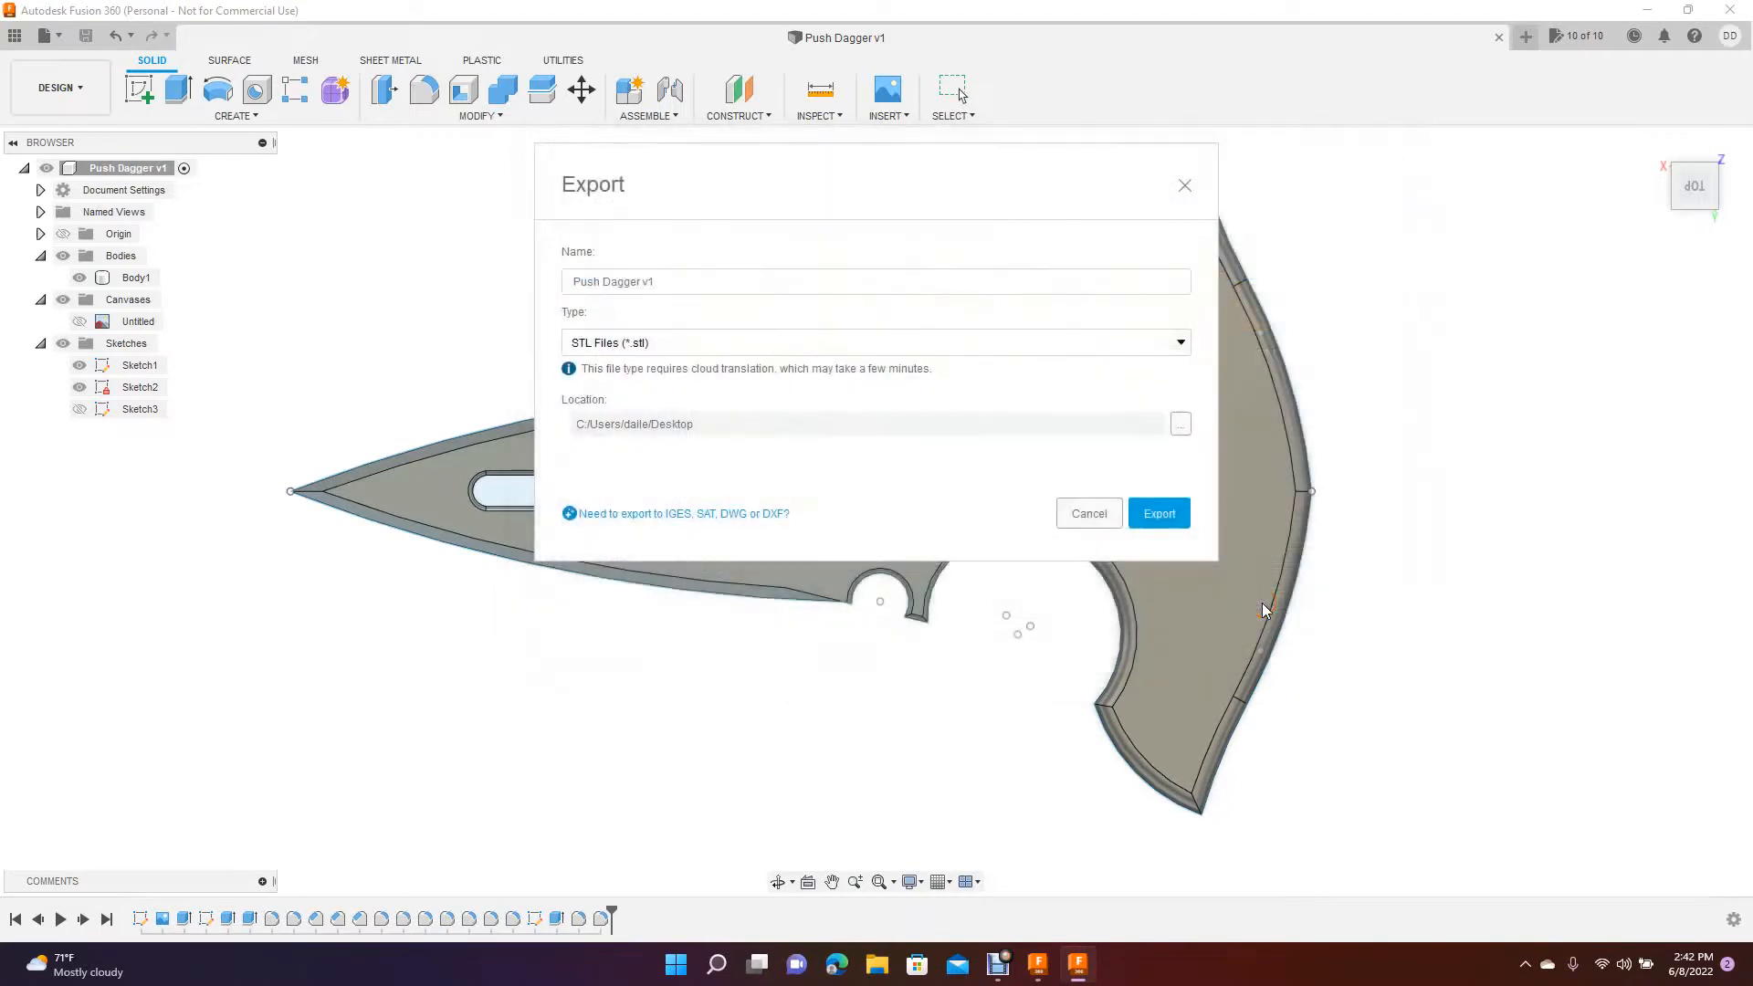
{"action": "left_click", "coordinate": [1169, 514]}
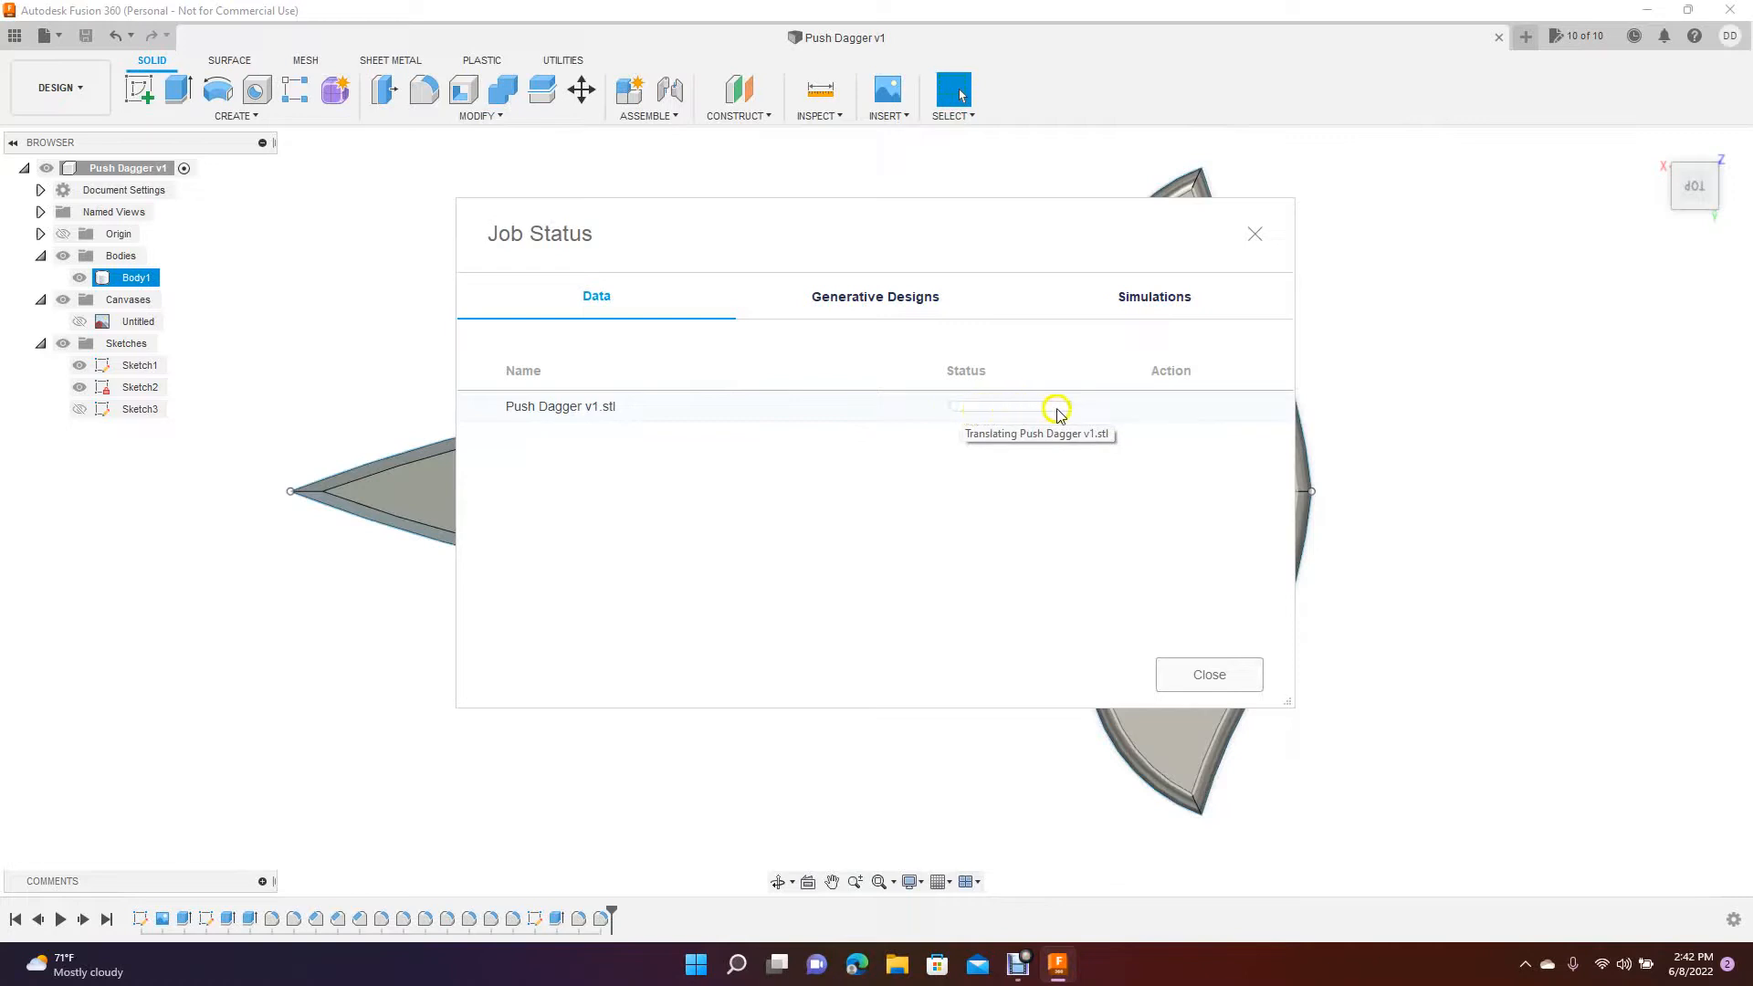
{"action": "left_click", "coordinate": [1648, 11]}
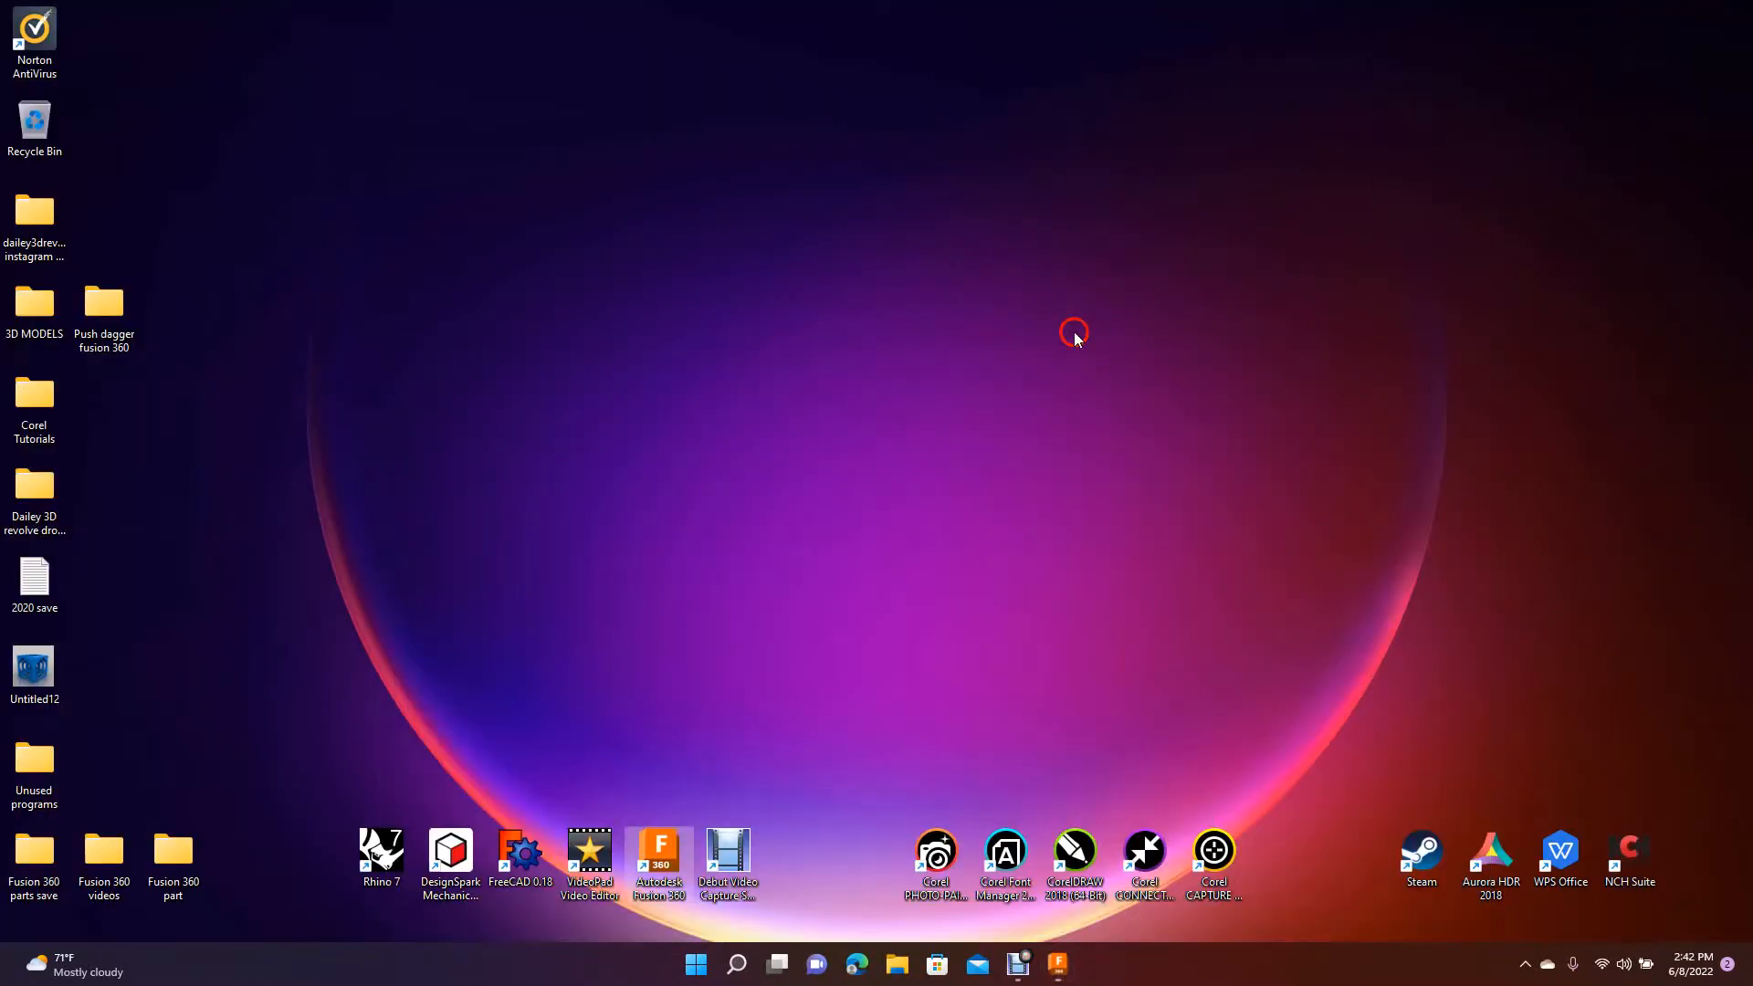
{"action": "left_click", "coordinate": [1021, 966]}
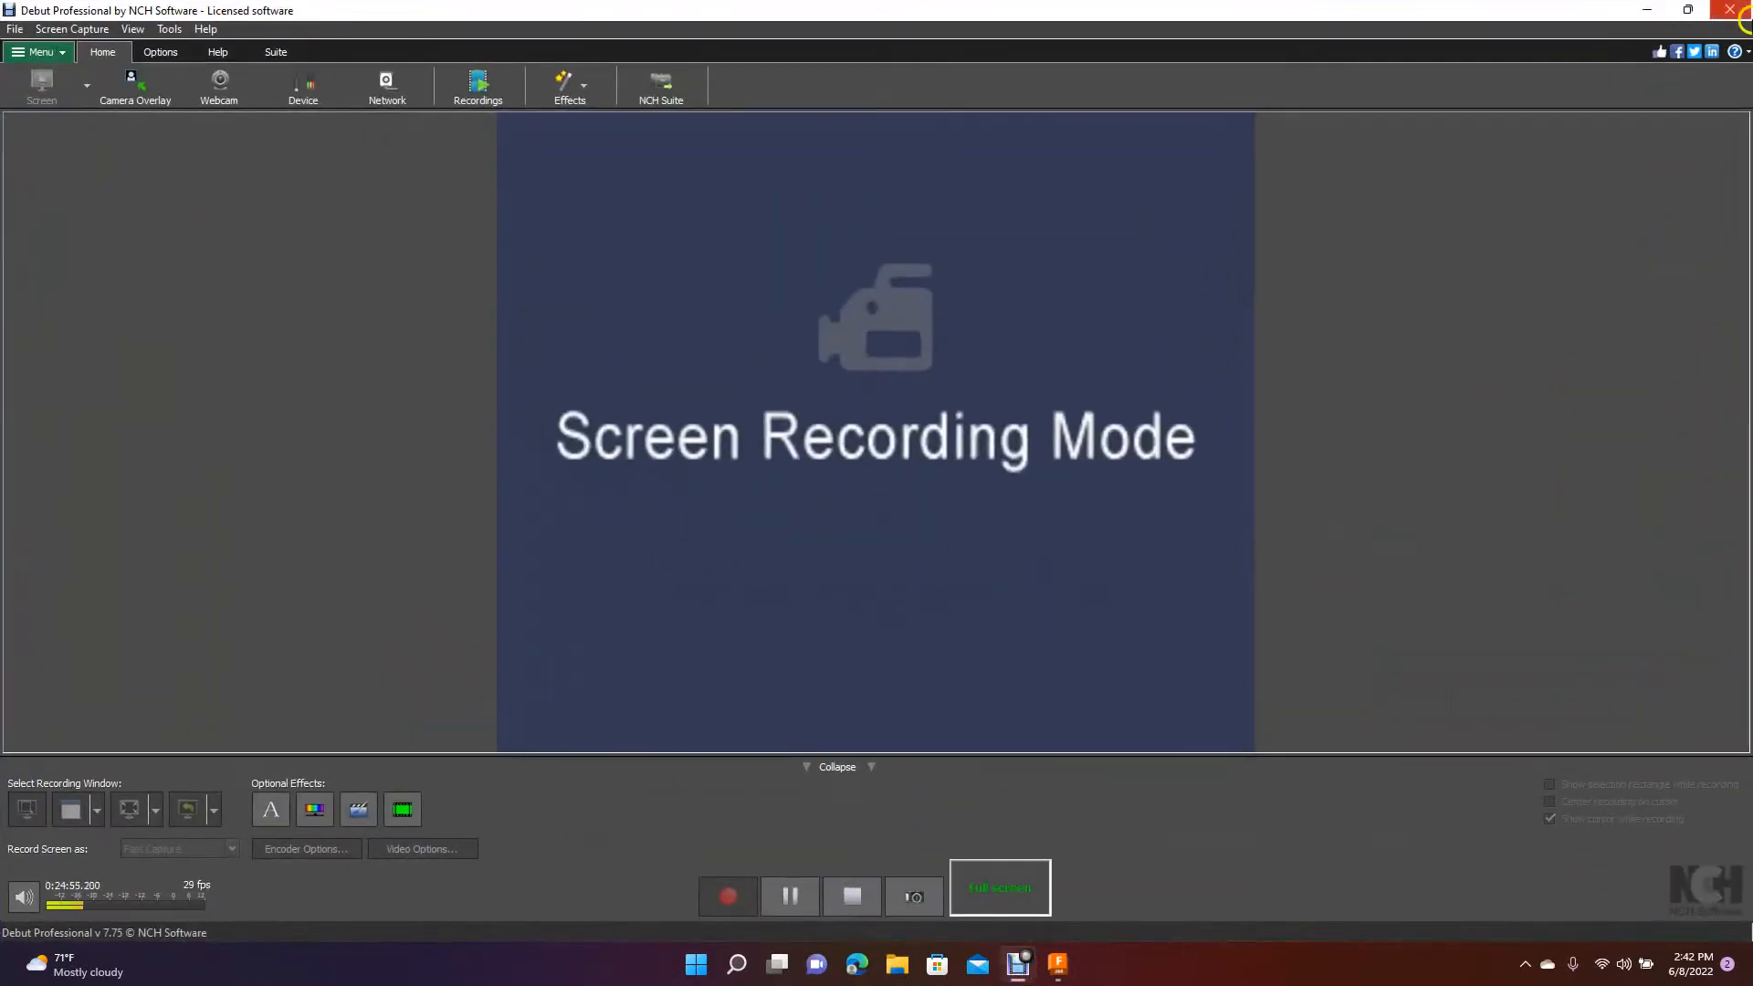
{"action": "left_click", "coordinate": [1646, 11]}
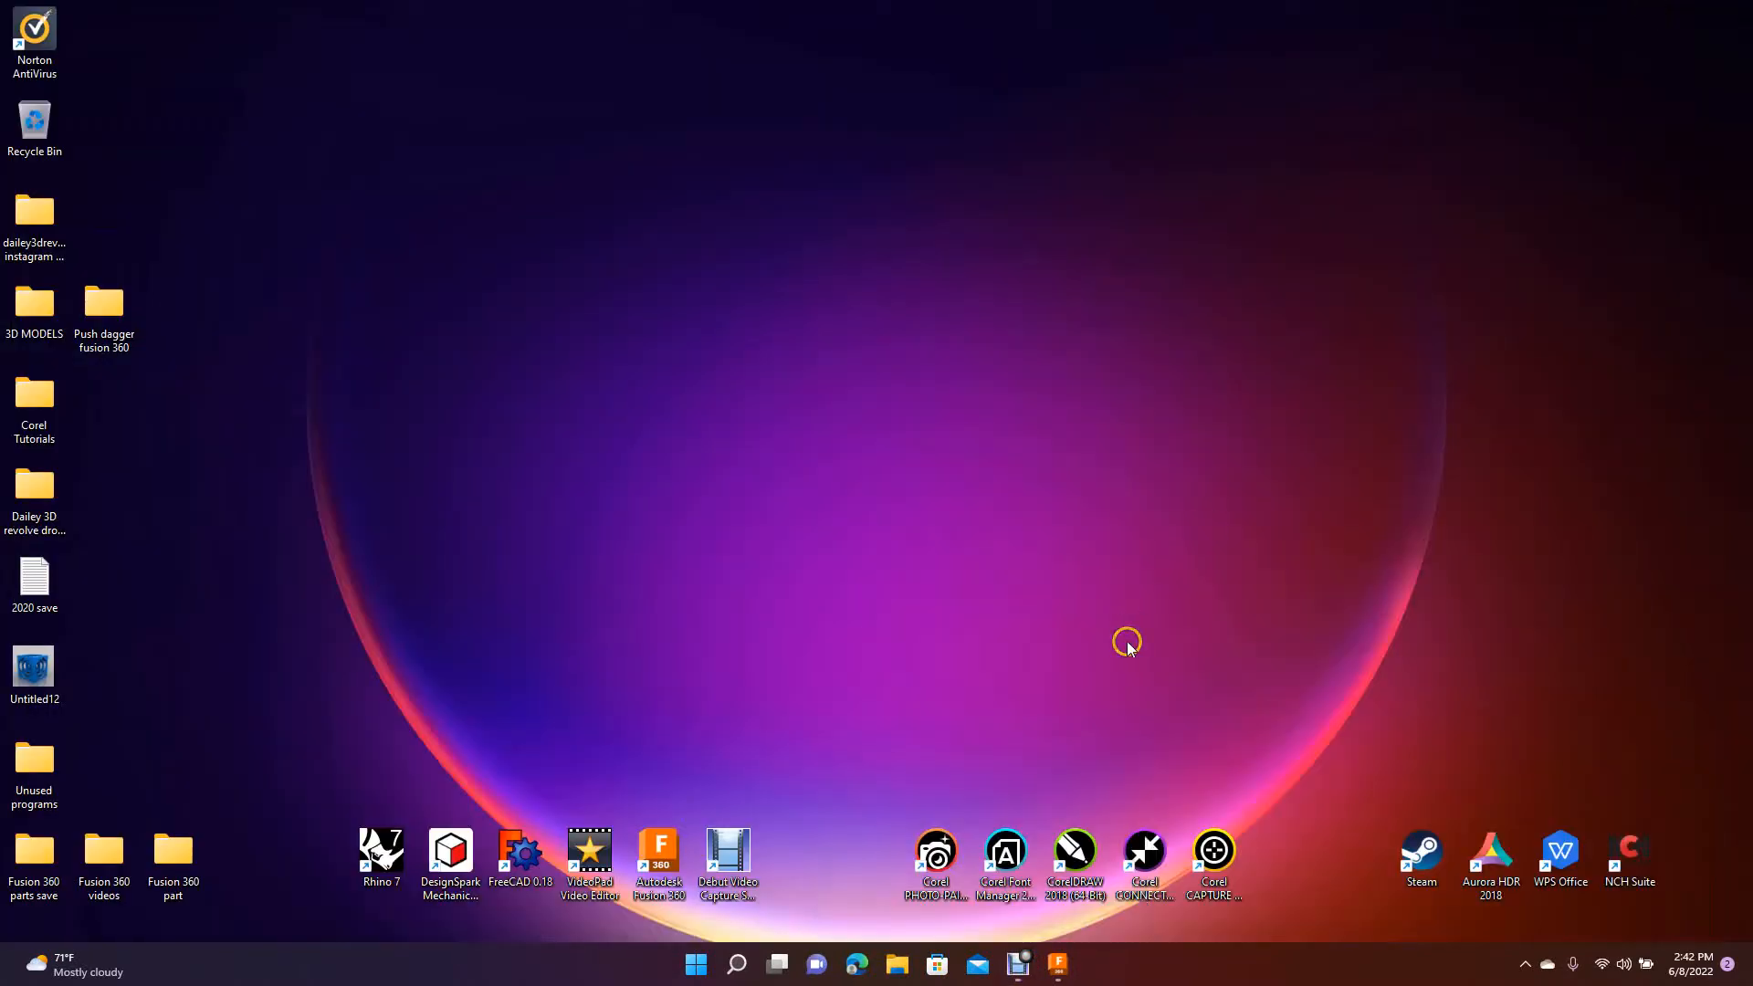
- Switch back to Fusion 360 and move the Job Status window clear of the dagger model
{"action": "left_click", "coordinate": [1057, 960]}
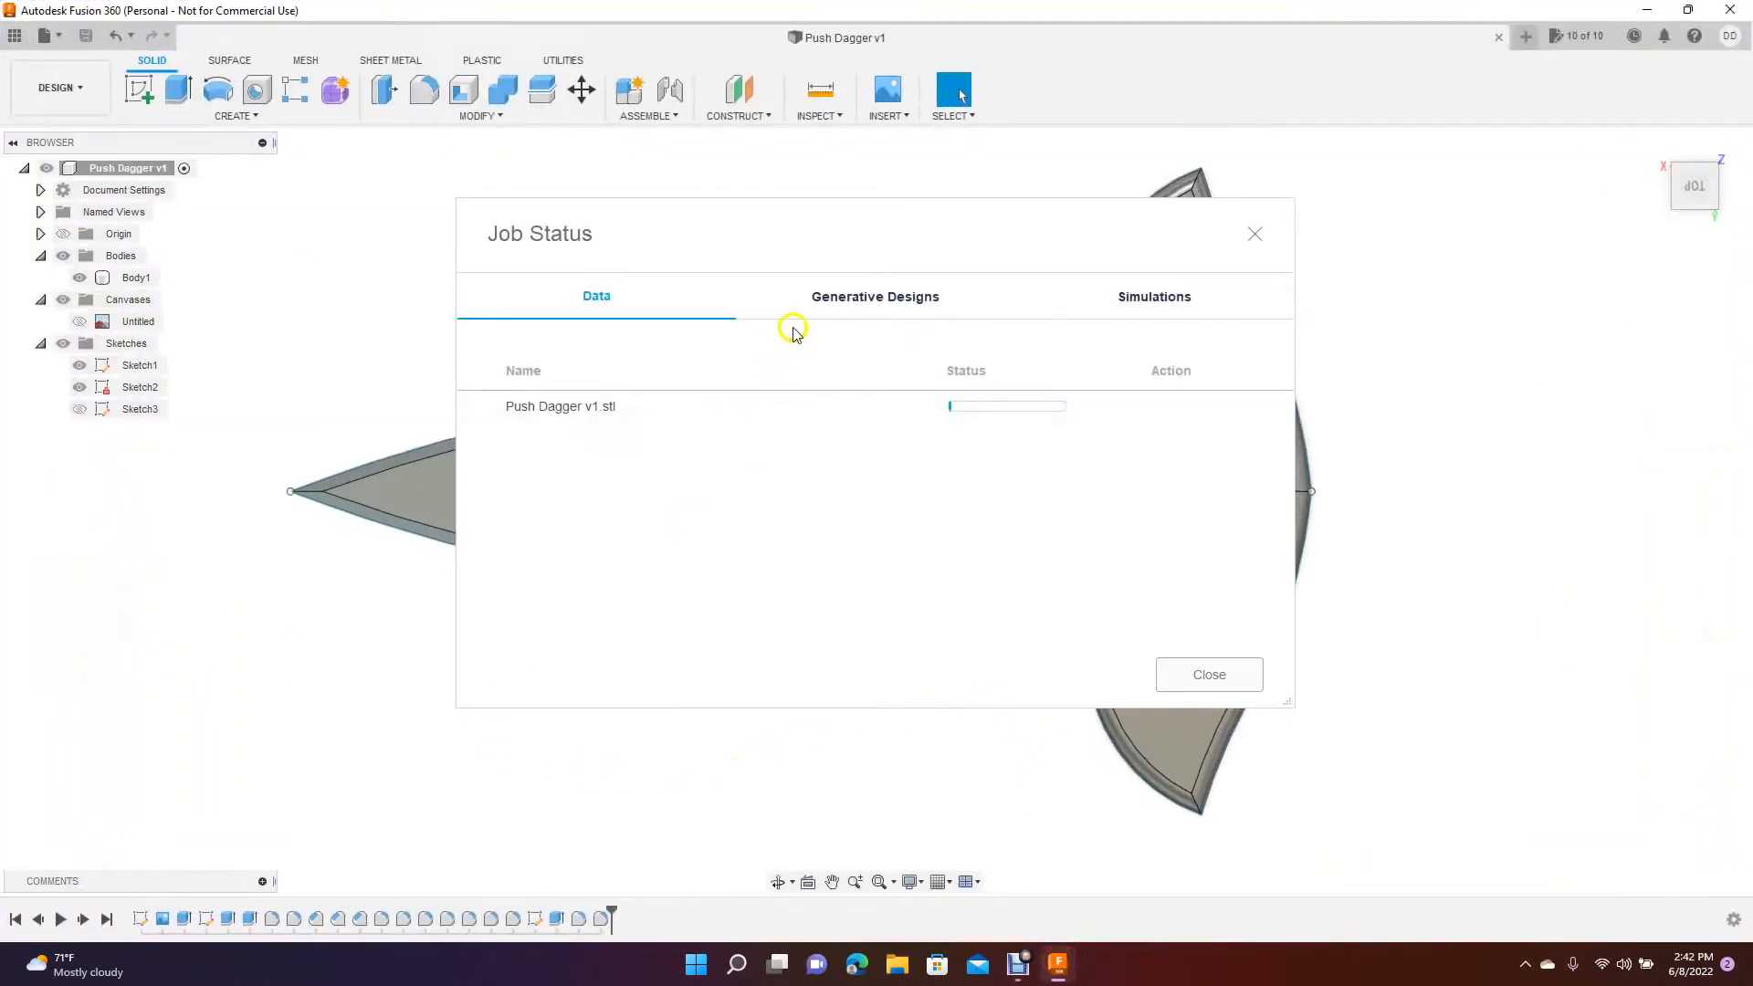
{"action": "left_click_drag", "start_coordinate": [877, 223], "coordinate": [1738, 754]}
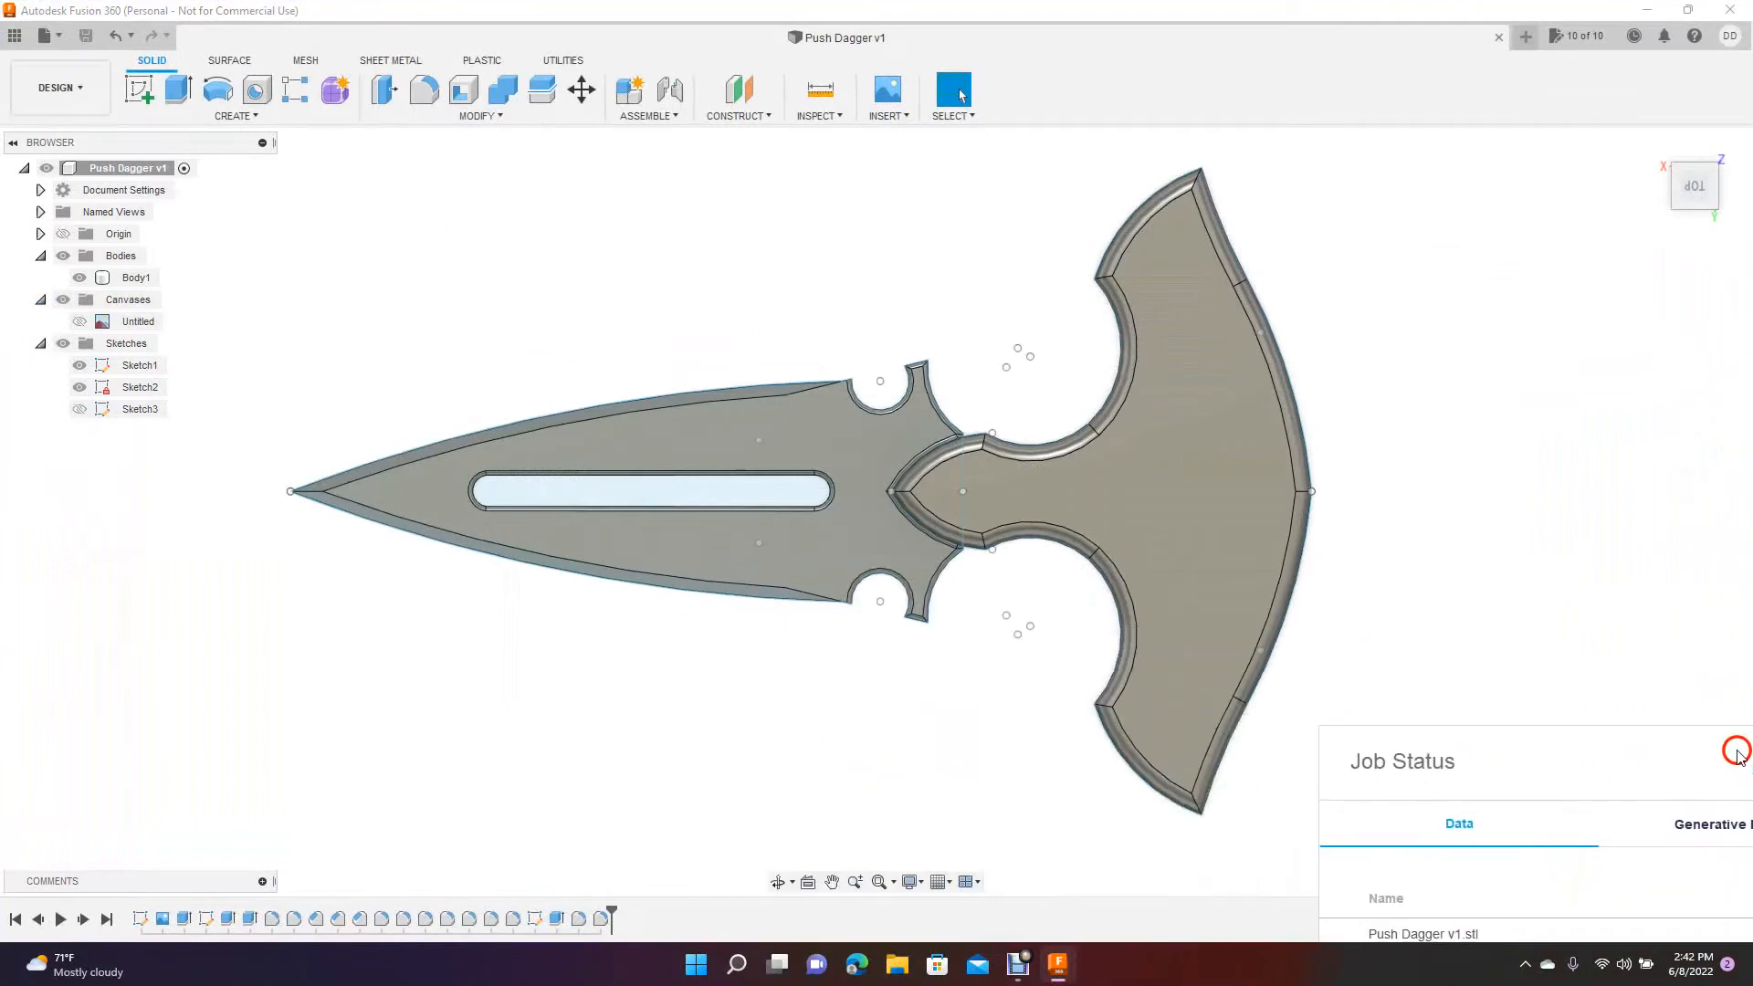